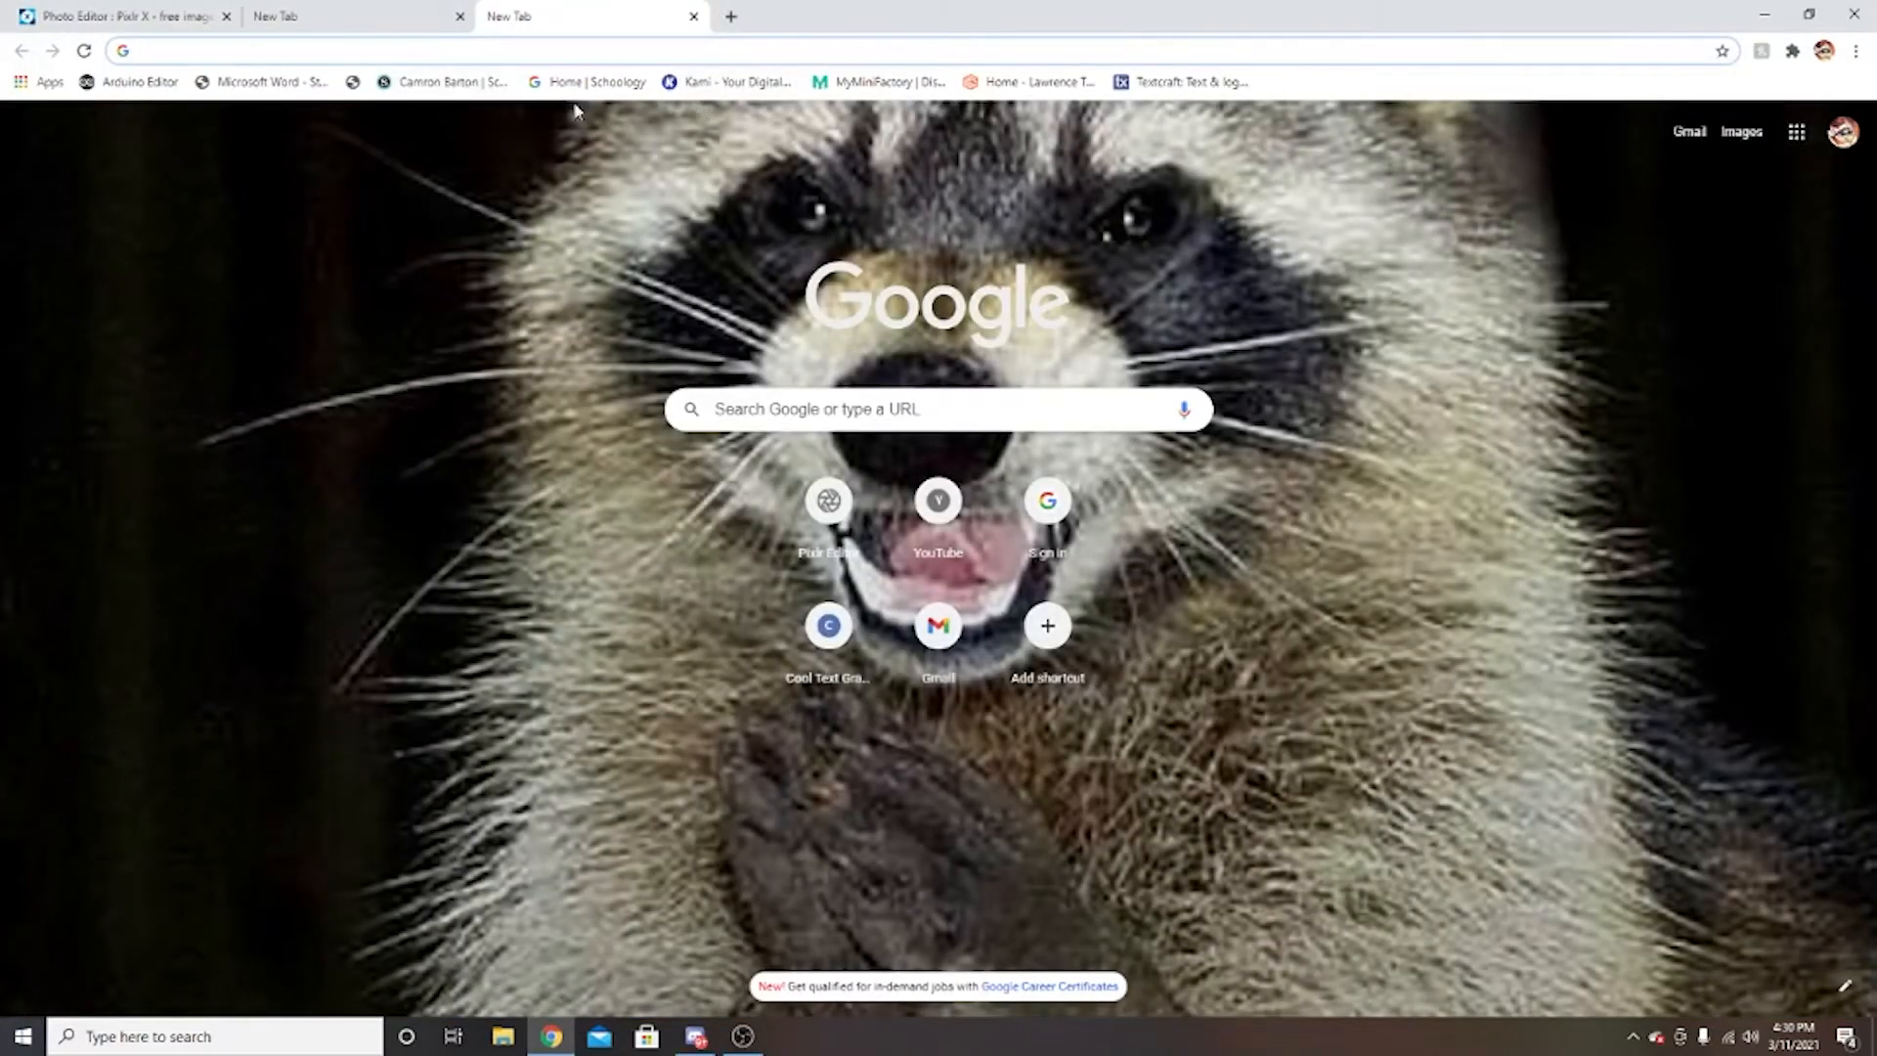
Examine the finished math thumbnail on the Schoology course dashboard and in its saved Pixlr X project.
left_click(581, 81)
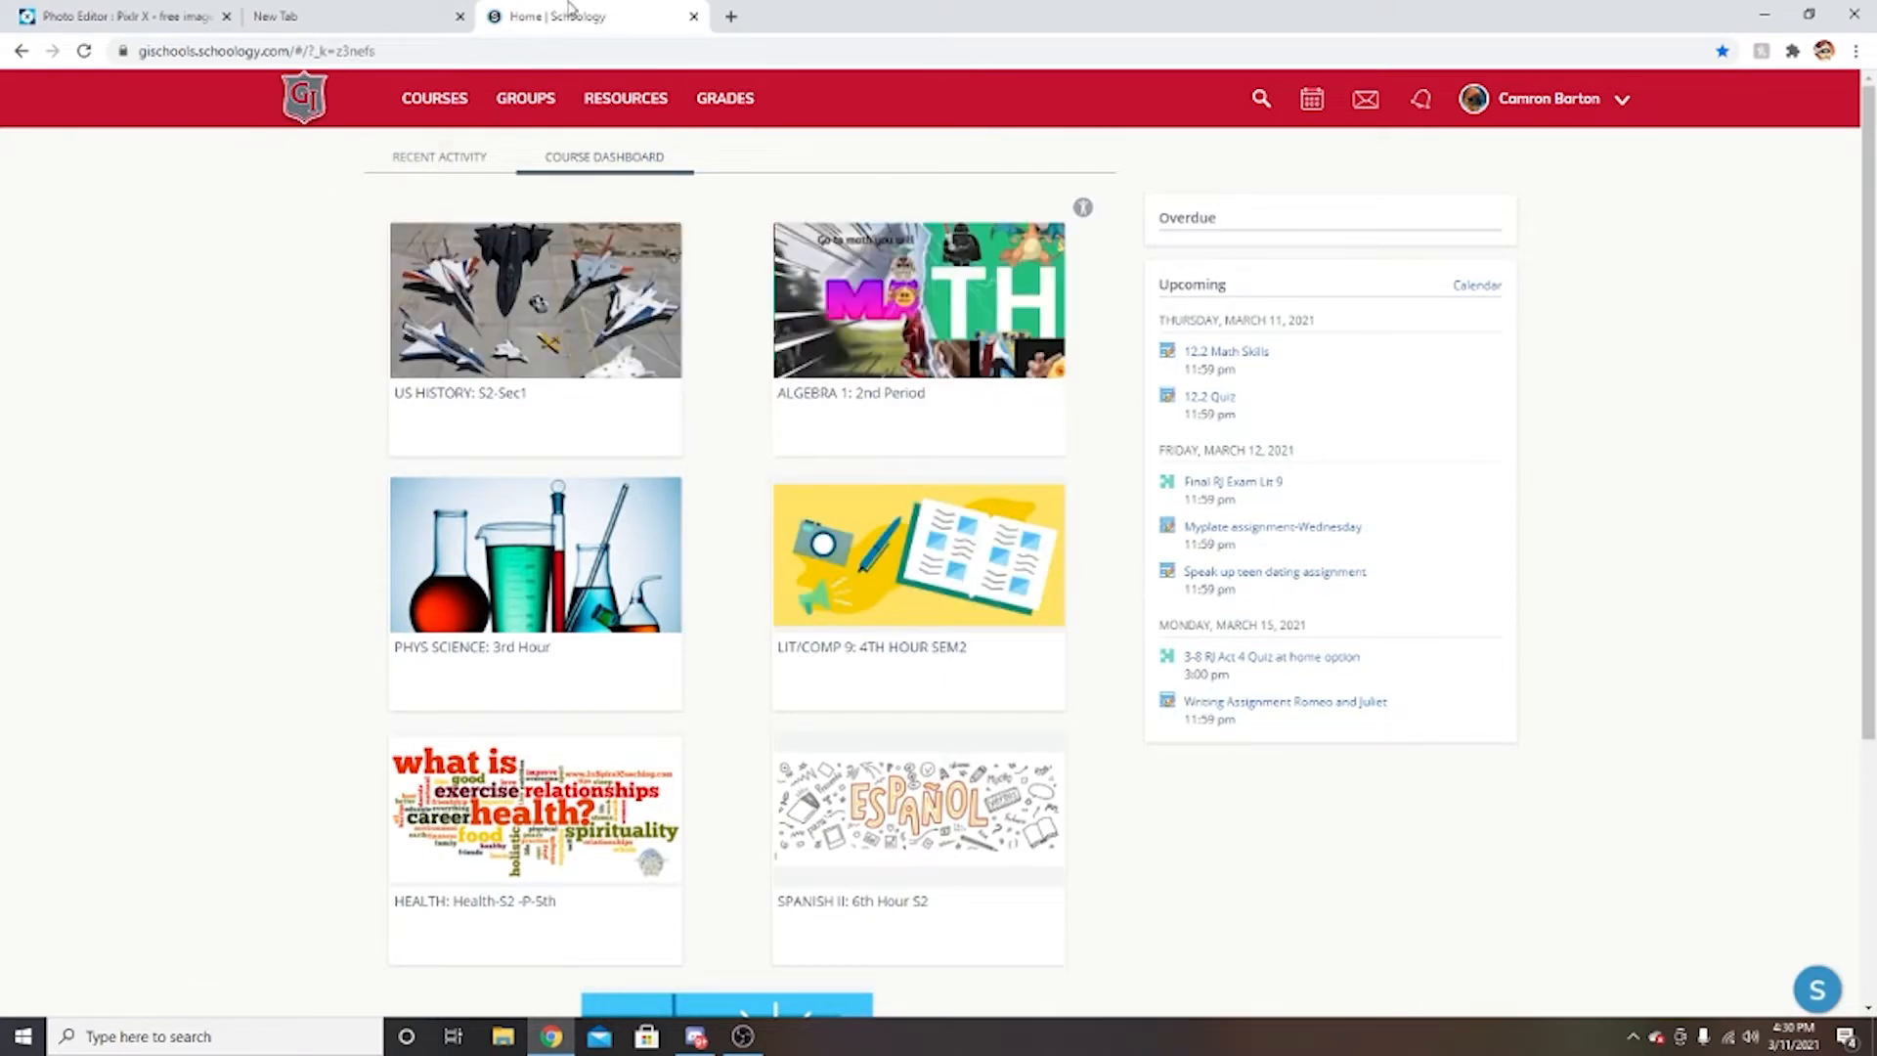
left_click(693, 18)
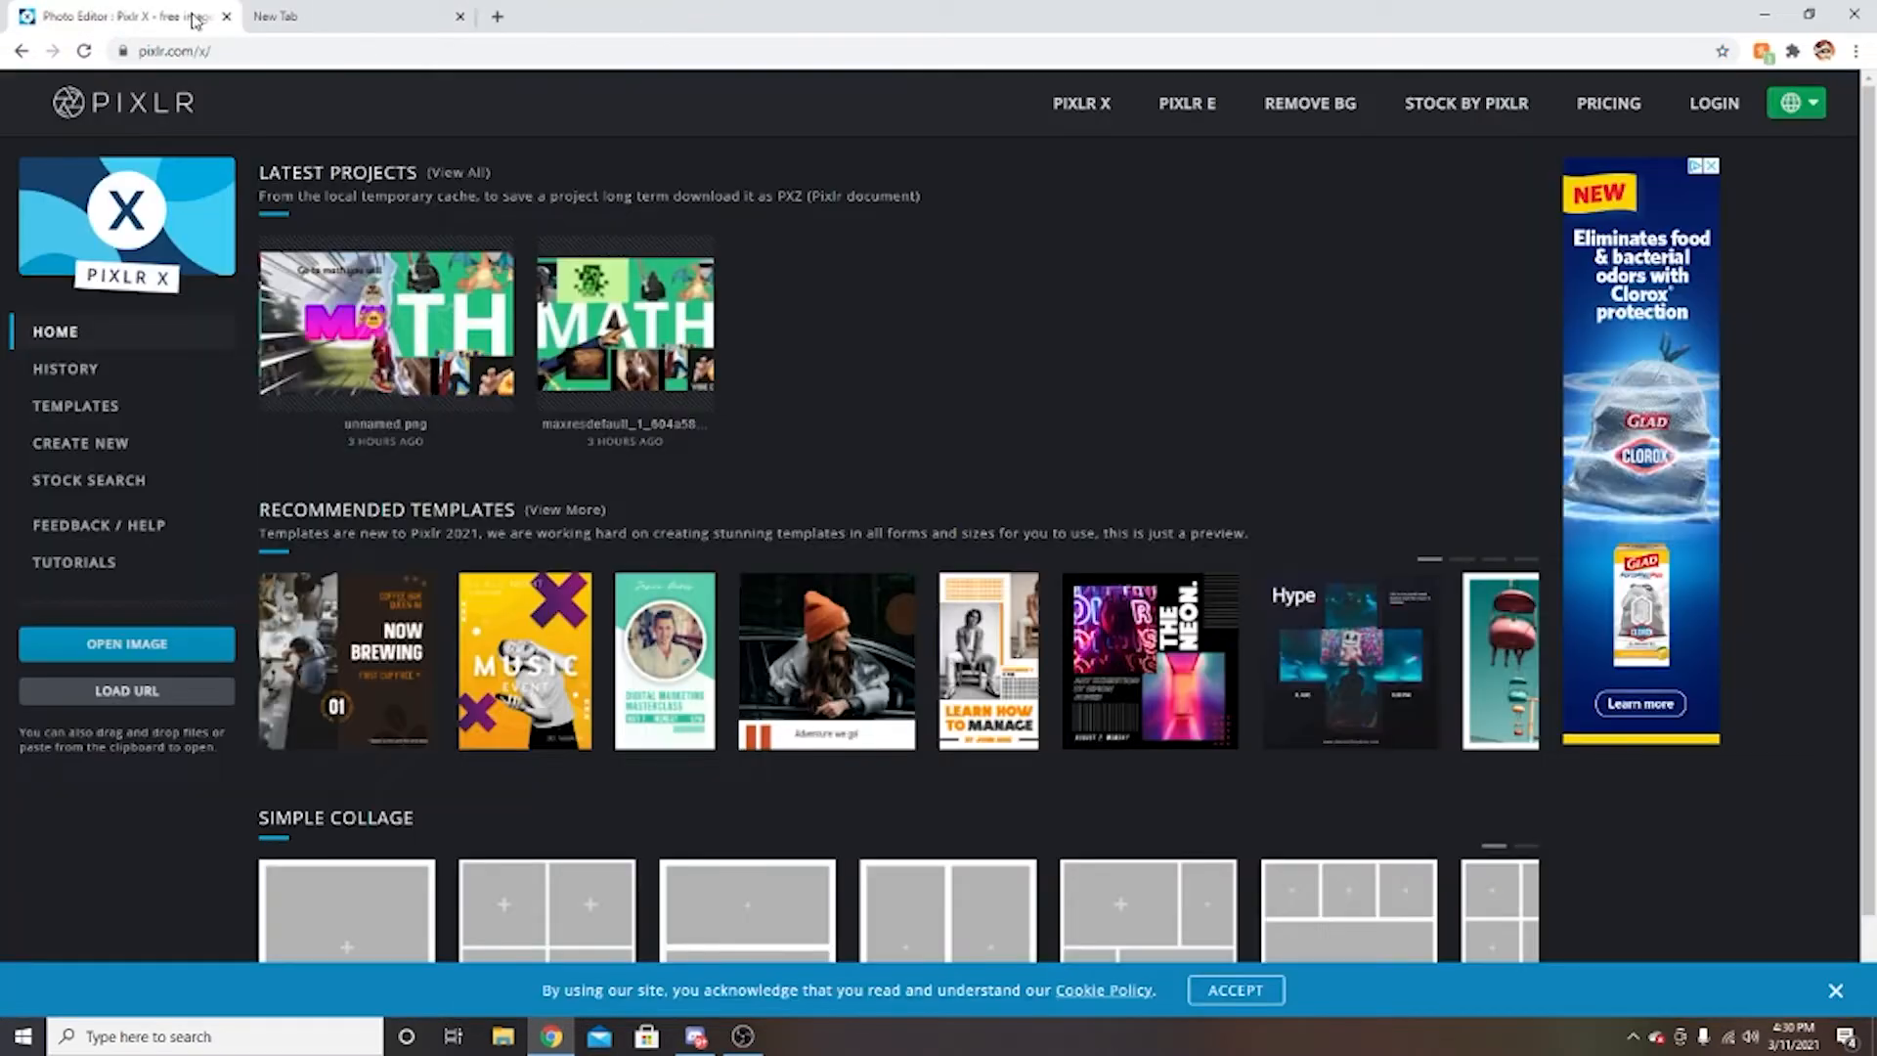
left_click(360, 319)
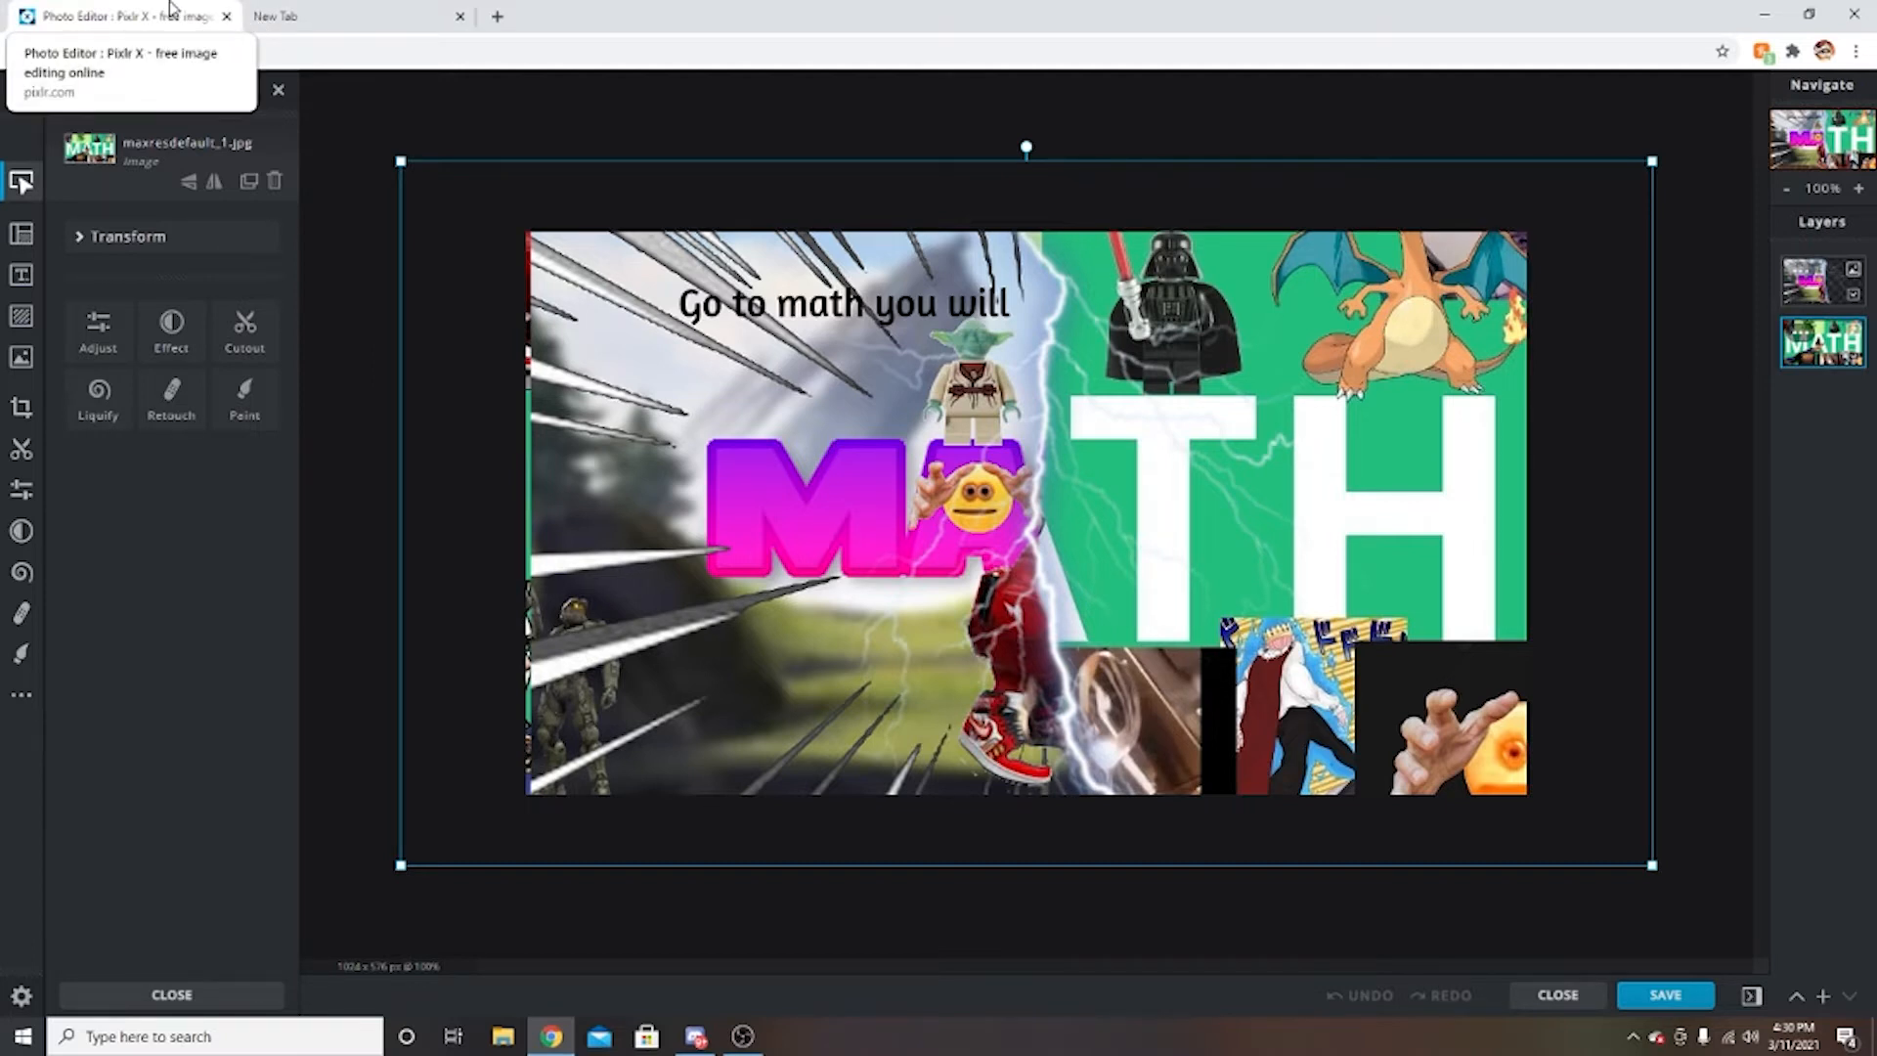
key("ctrl+v")
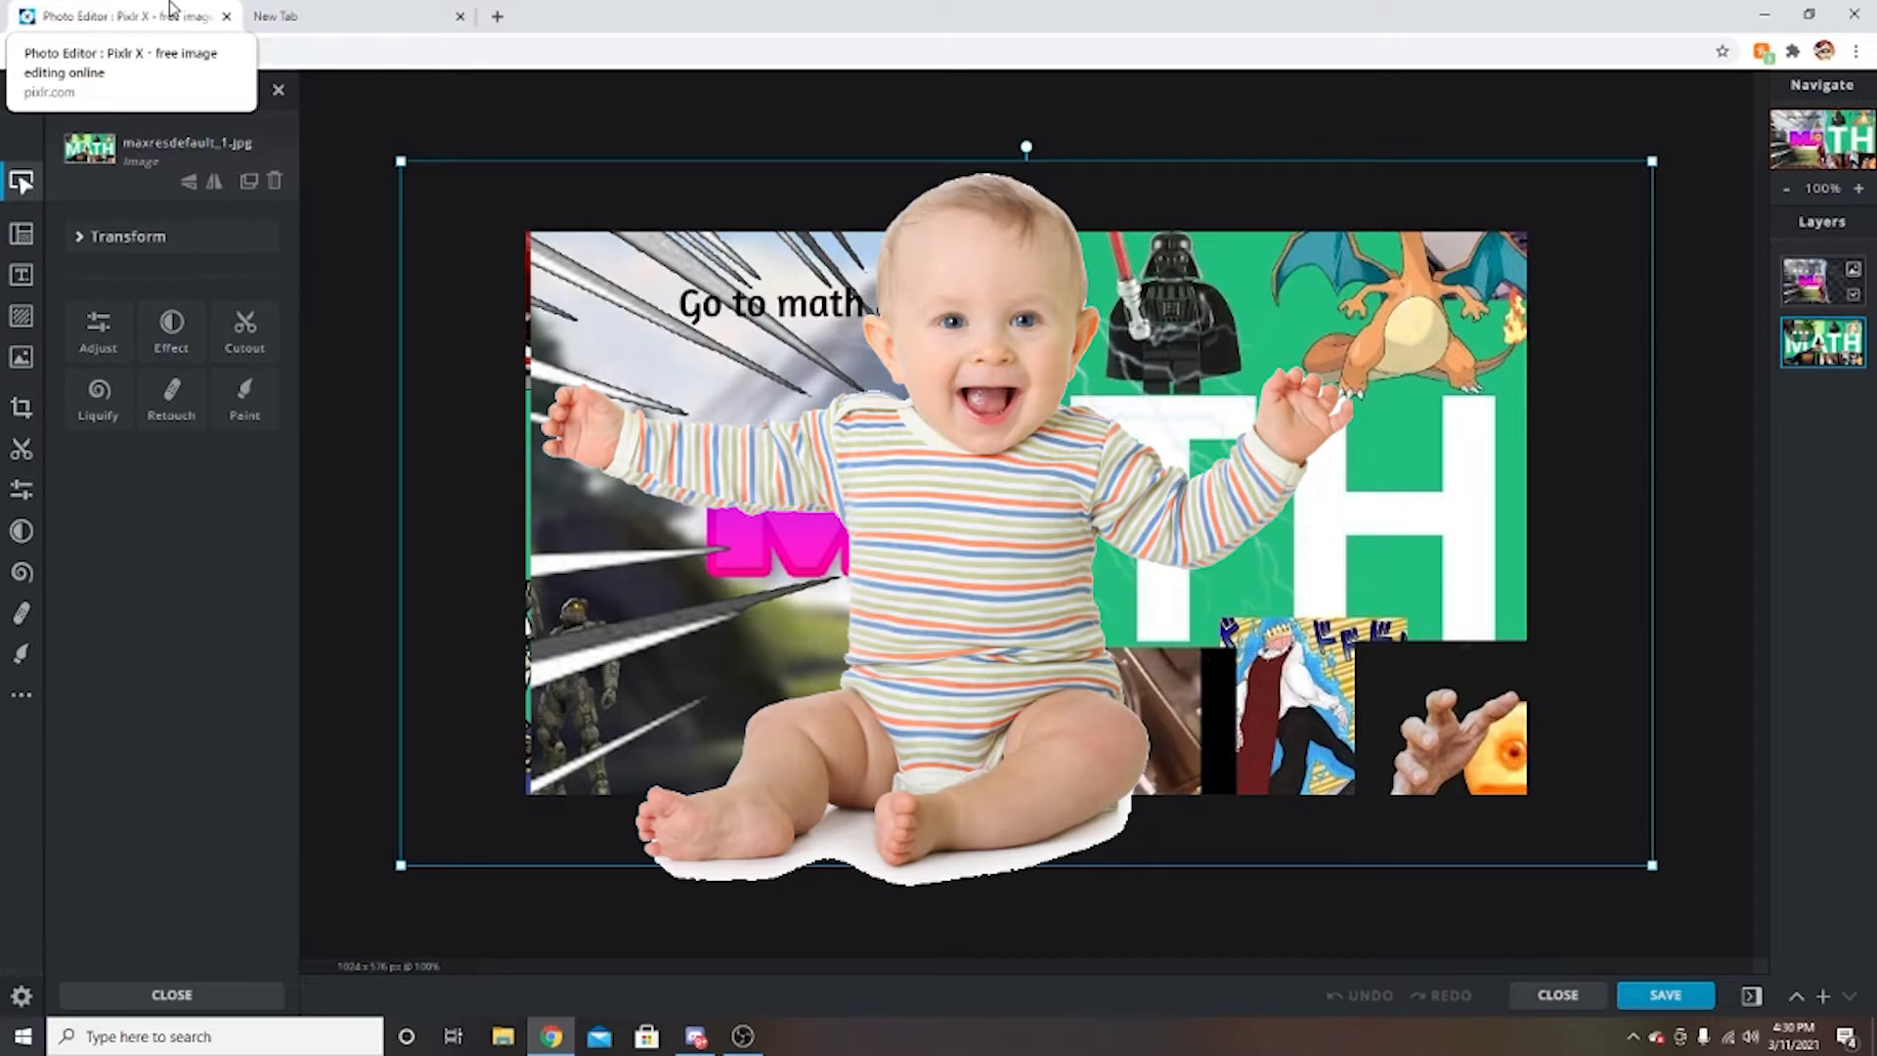
left_click(23, 51)
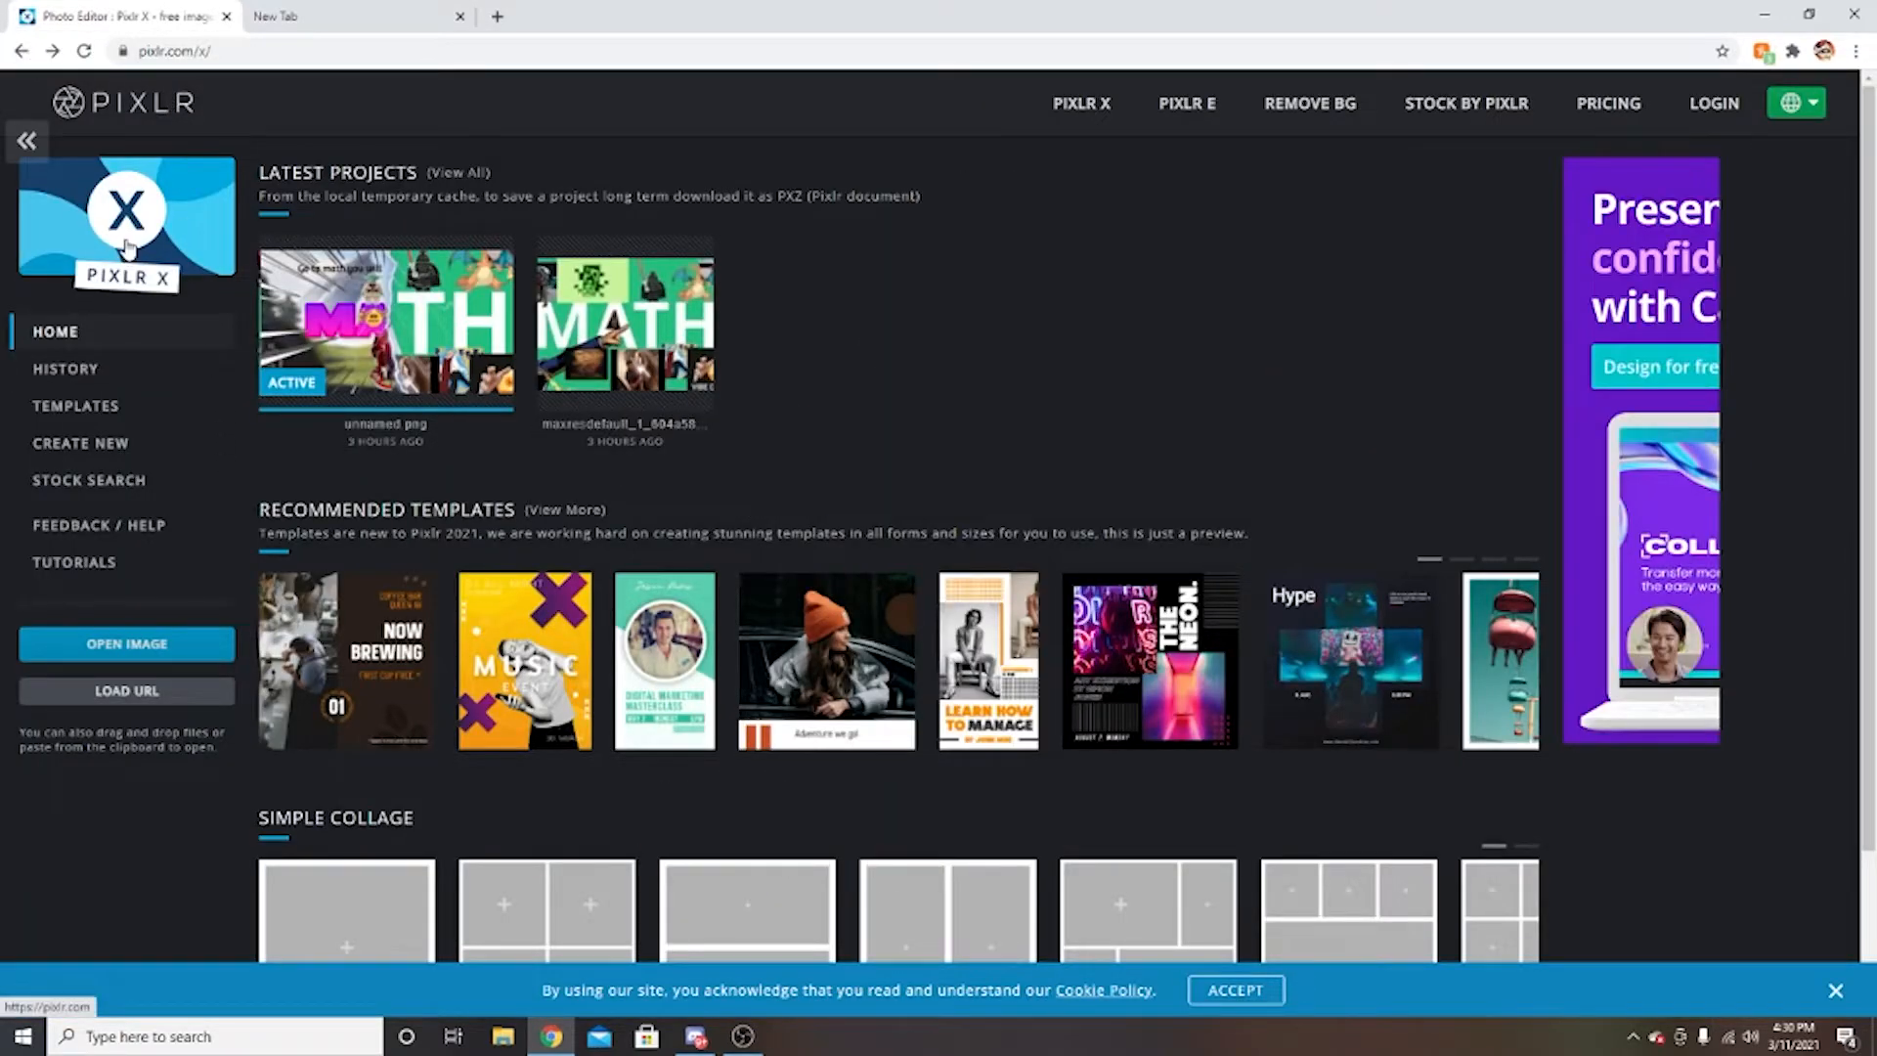
Switch from Pixlr X to the start page of the Pixlr E advanced photo editor.
left_click(137, 249)
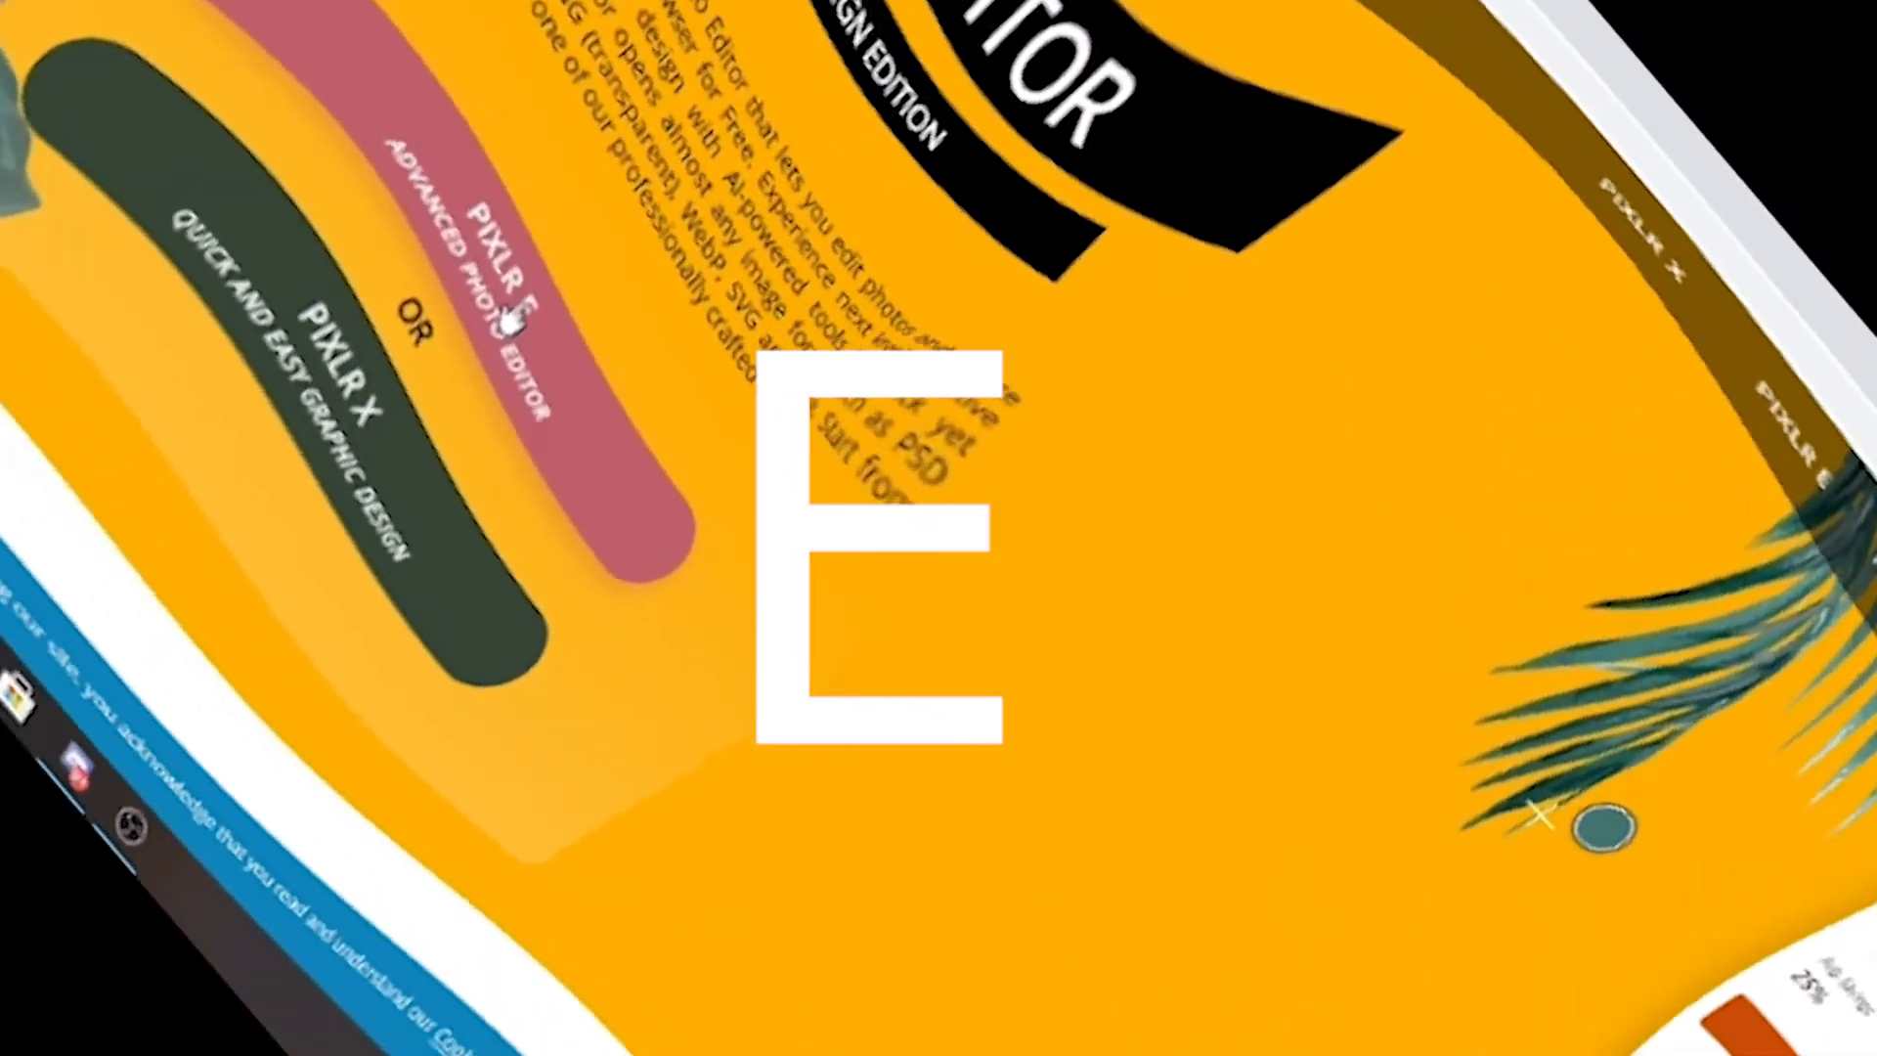
left_click(512, 319)
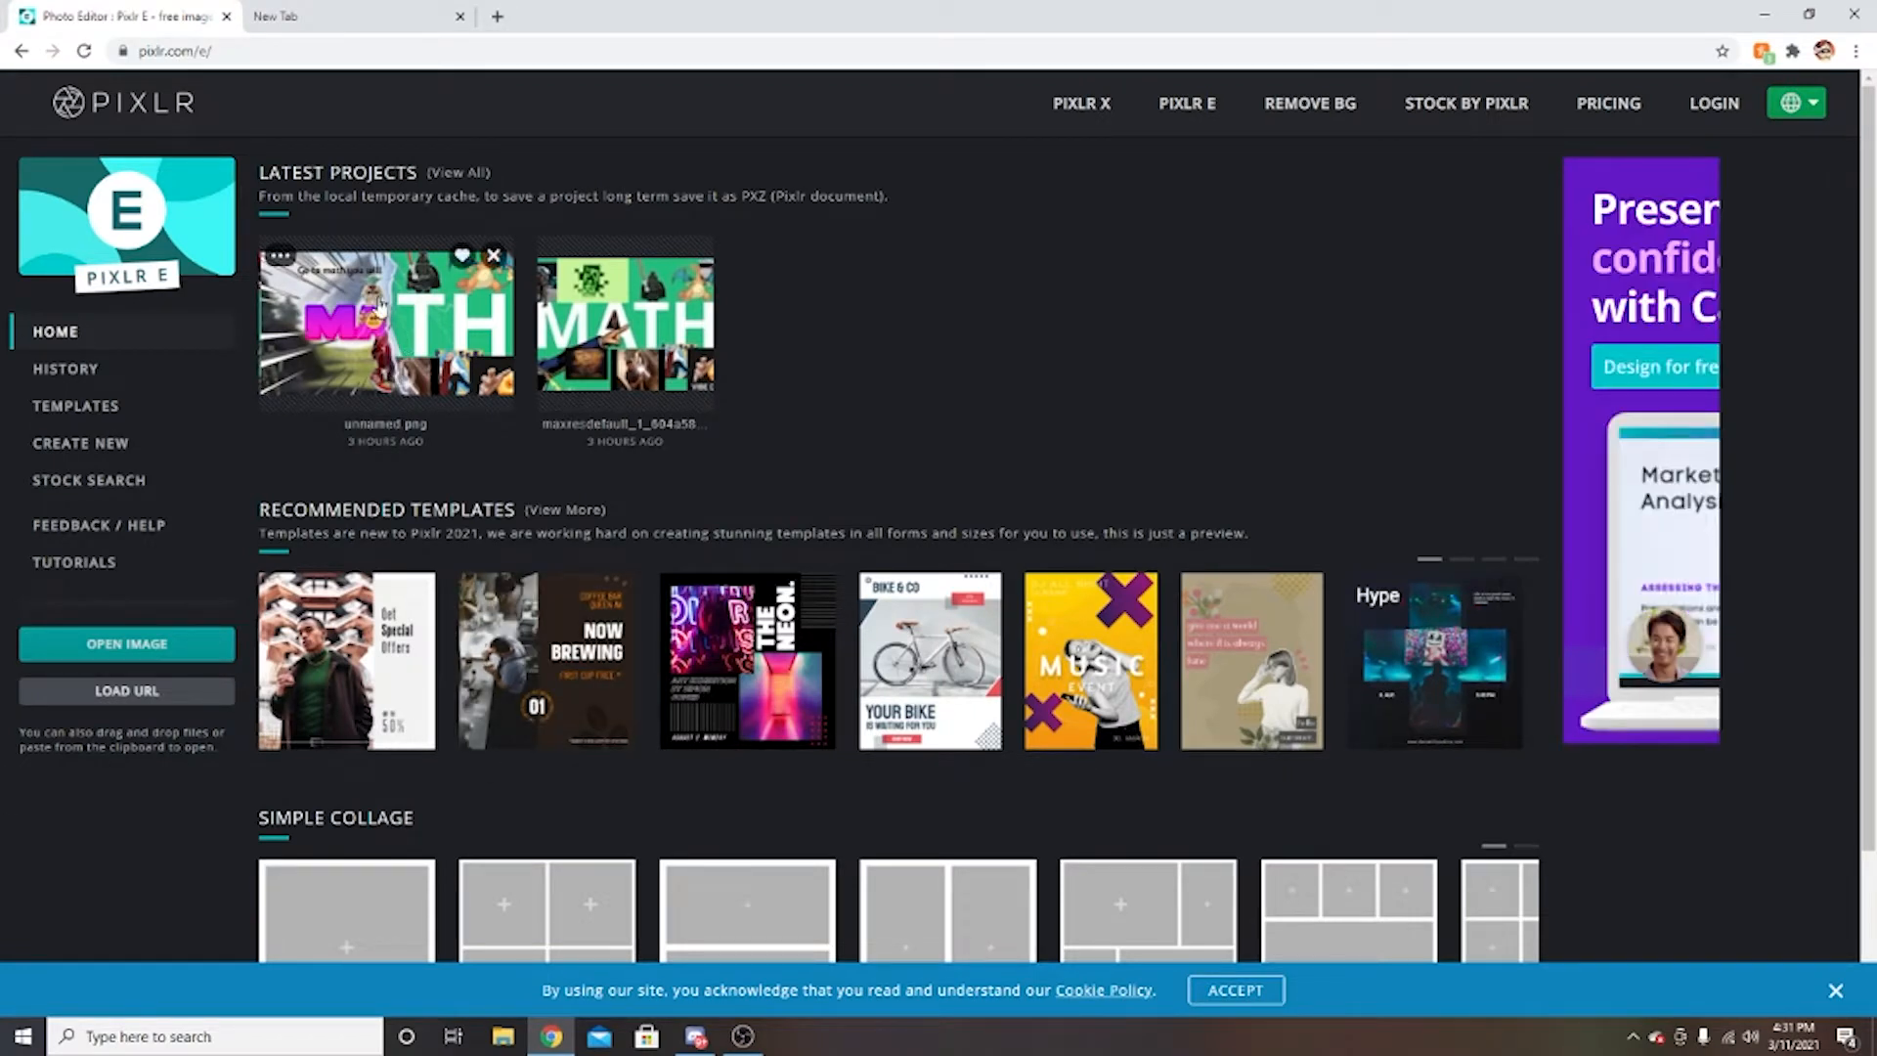
left_click(418, 10)
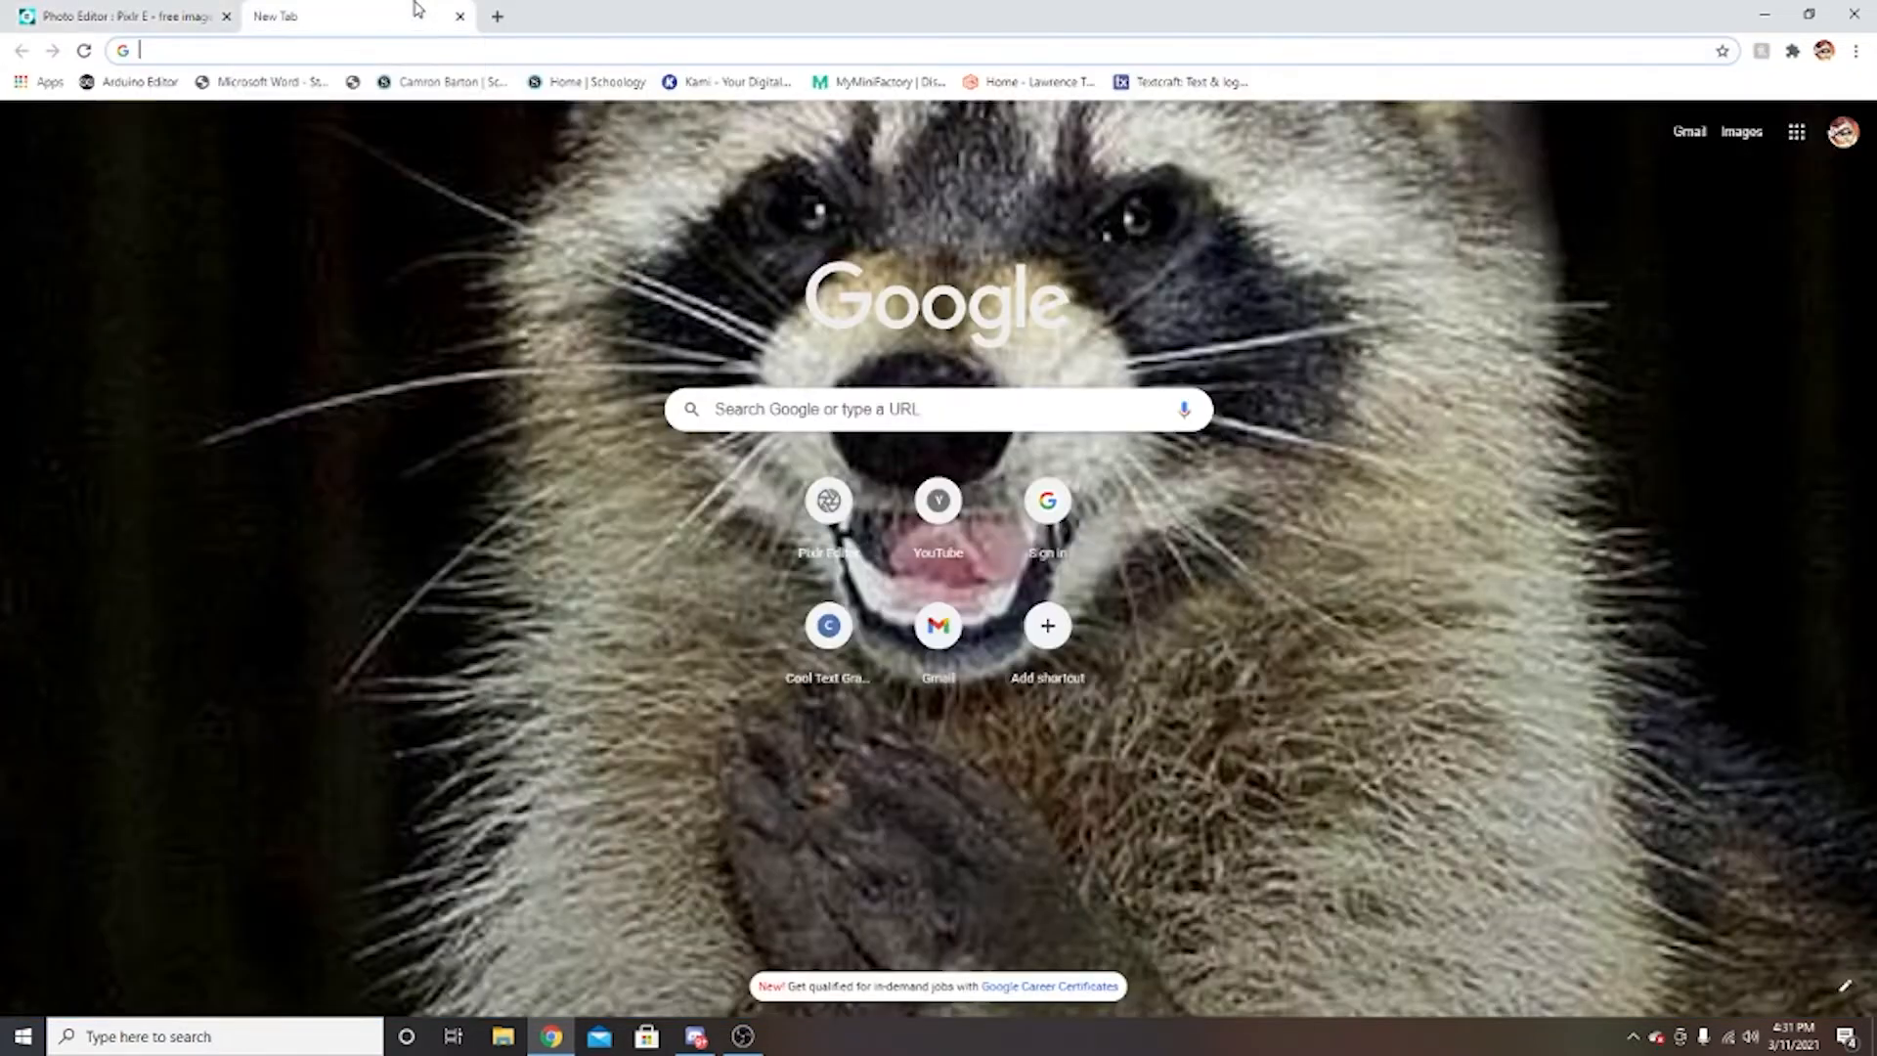
left_click(90, 16)
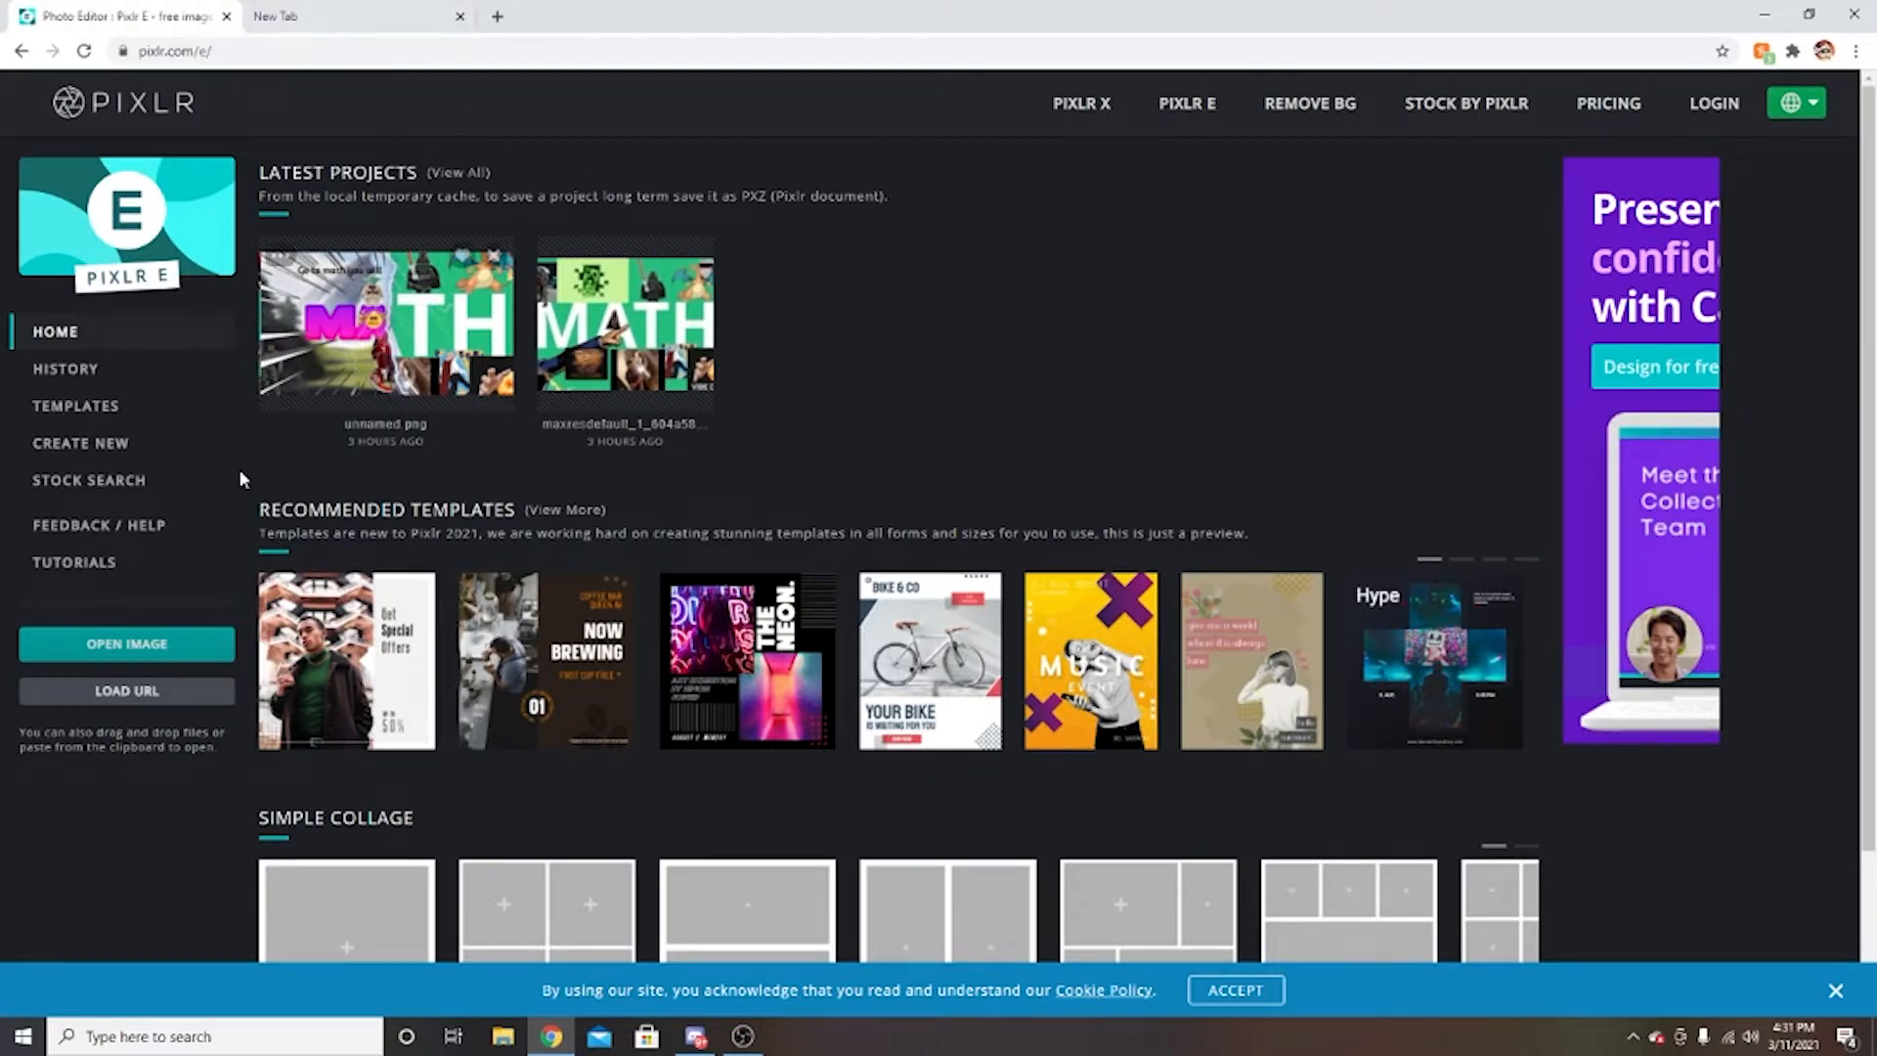
Open the ONETAP thumbnail image from the computer's Pictures folder in the editor.
left_click(147, 643)
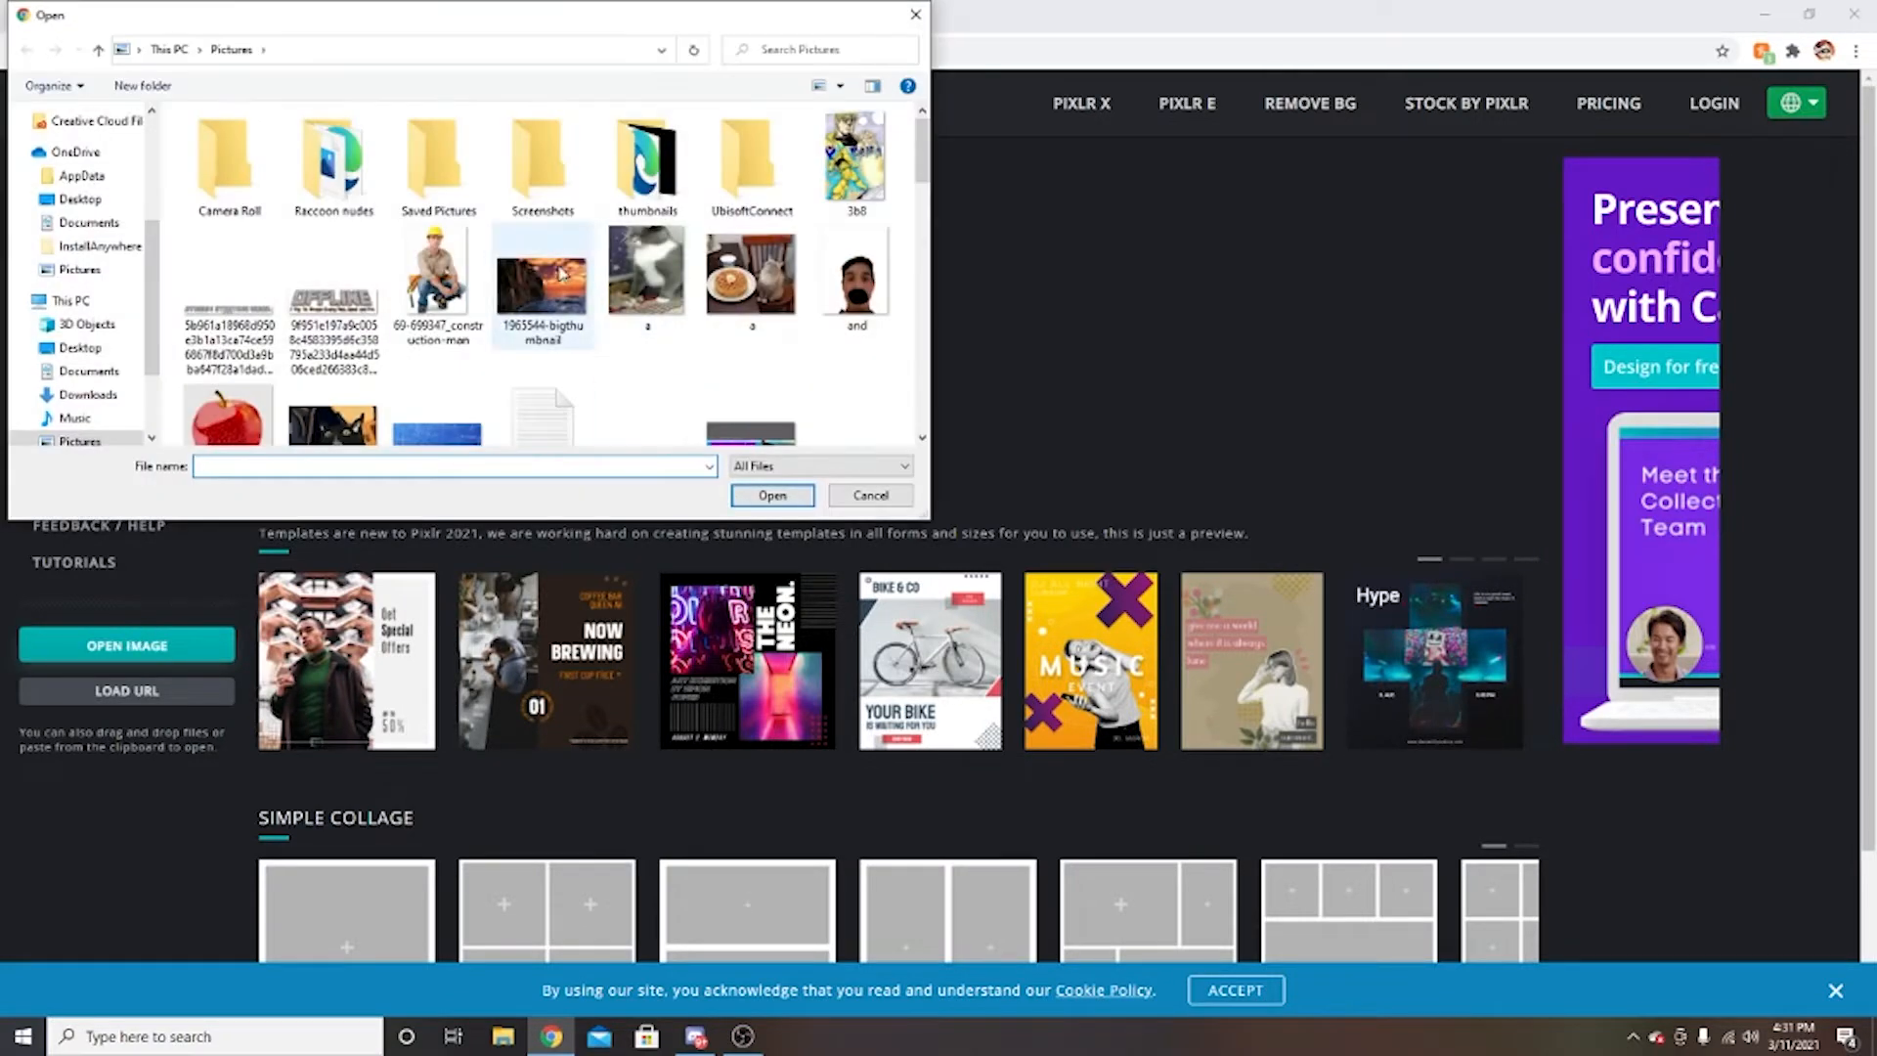
scroll(553, 287, "down", 3)
scroll(606, 303, "down", 3)
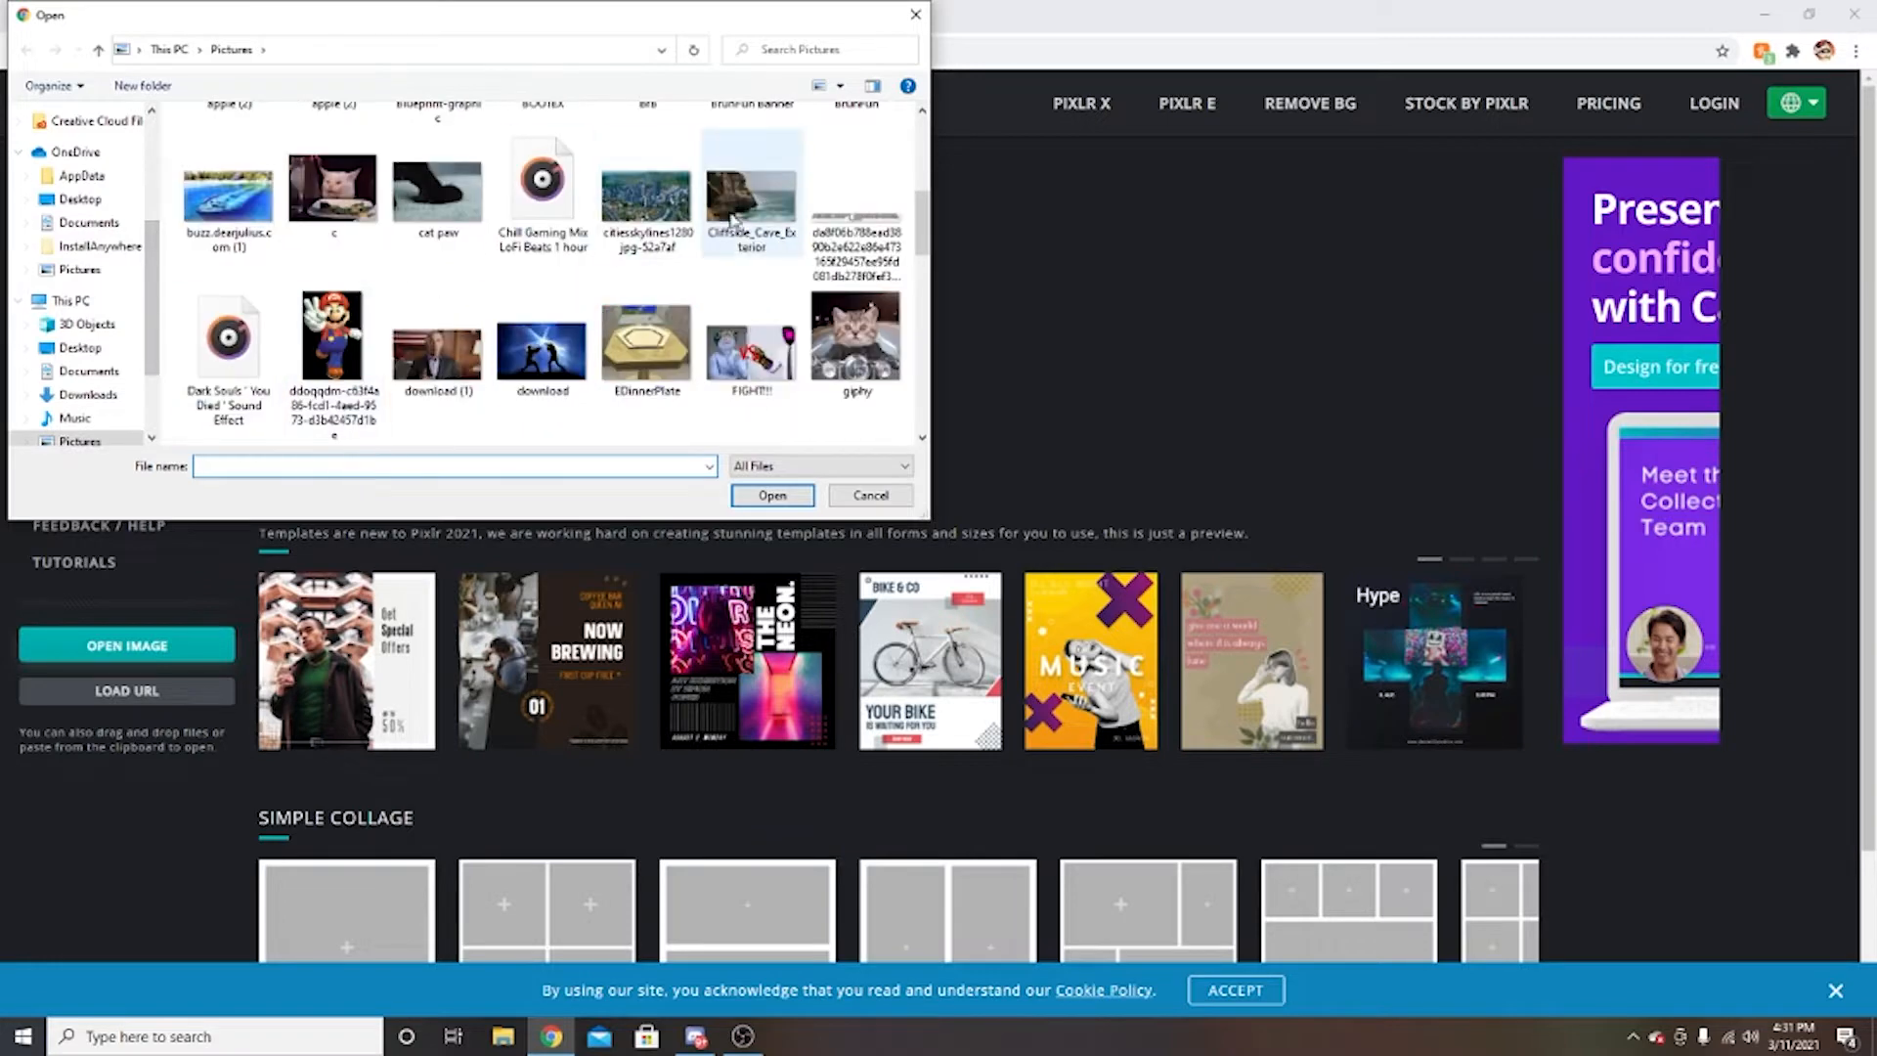
scroll(644, 332, "down", 3)
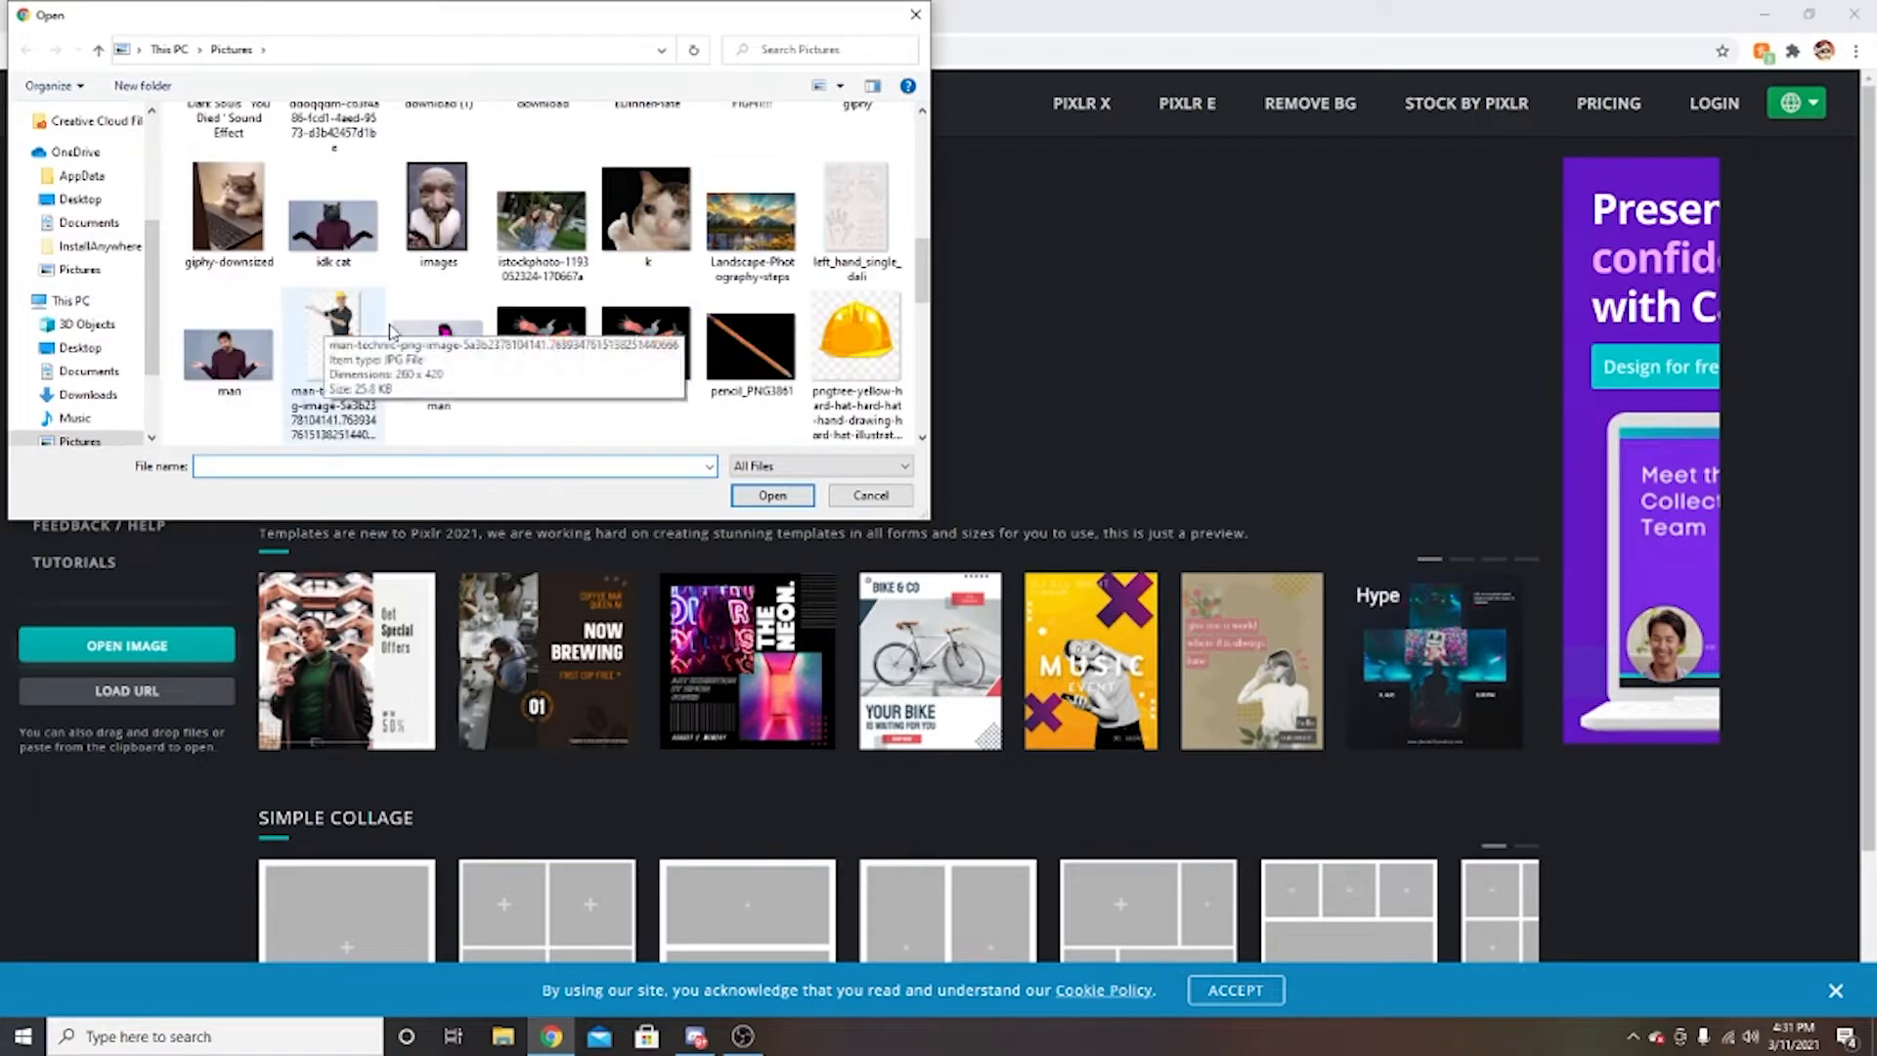
scroll(642, 368, "down", 6)
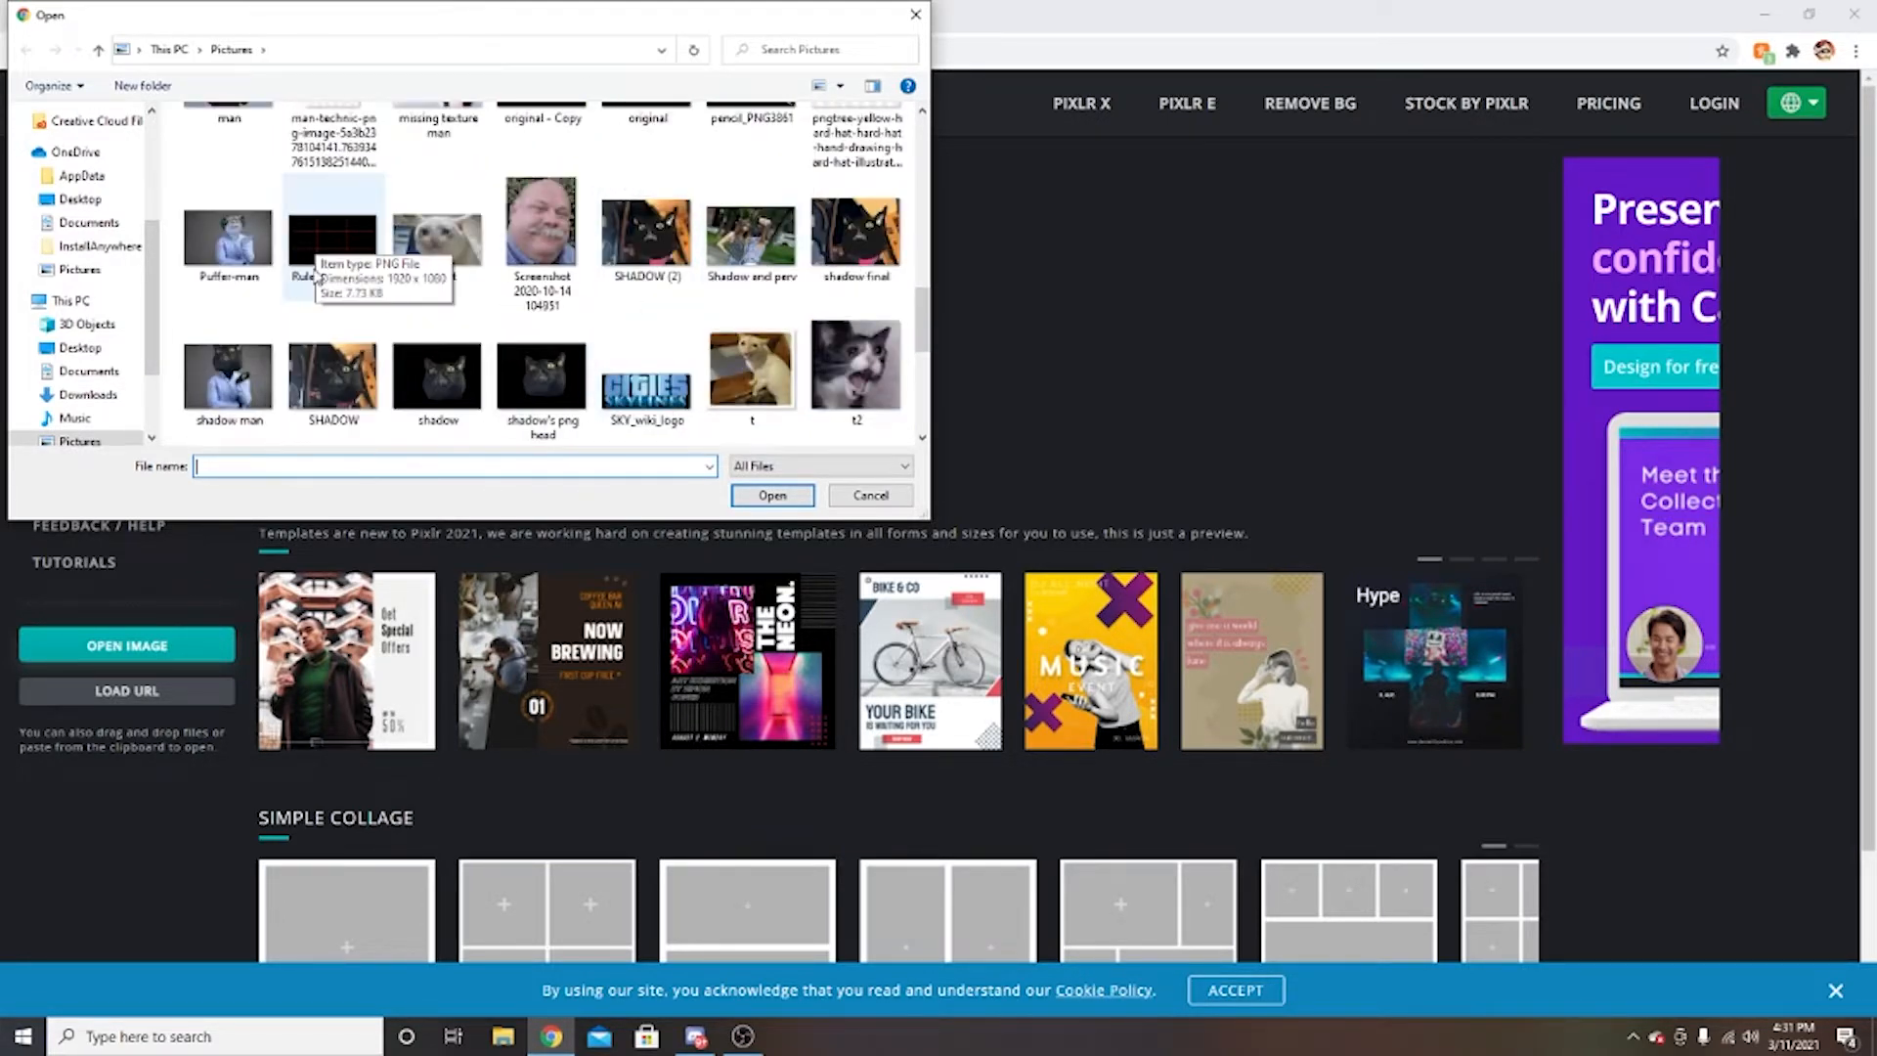
double_click(647, 381)
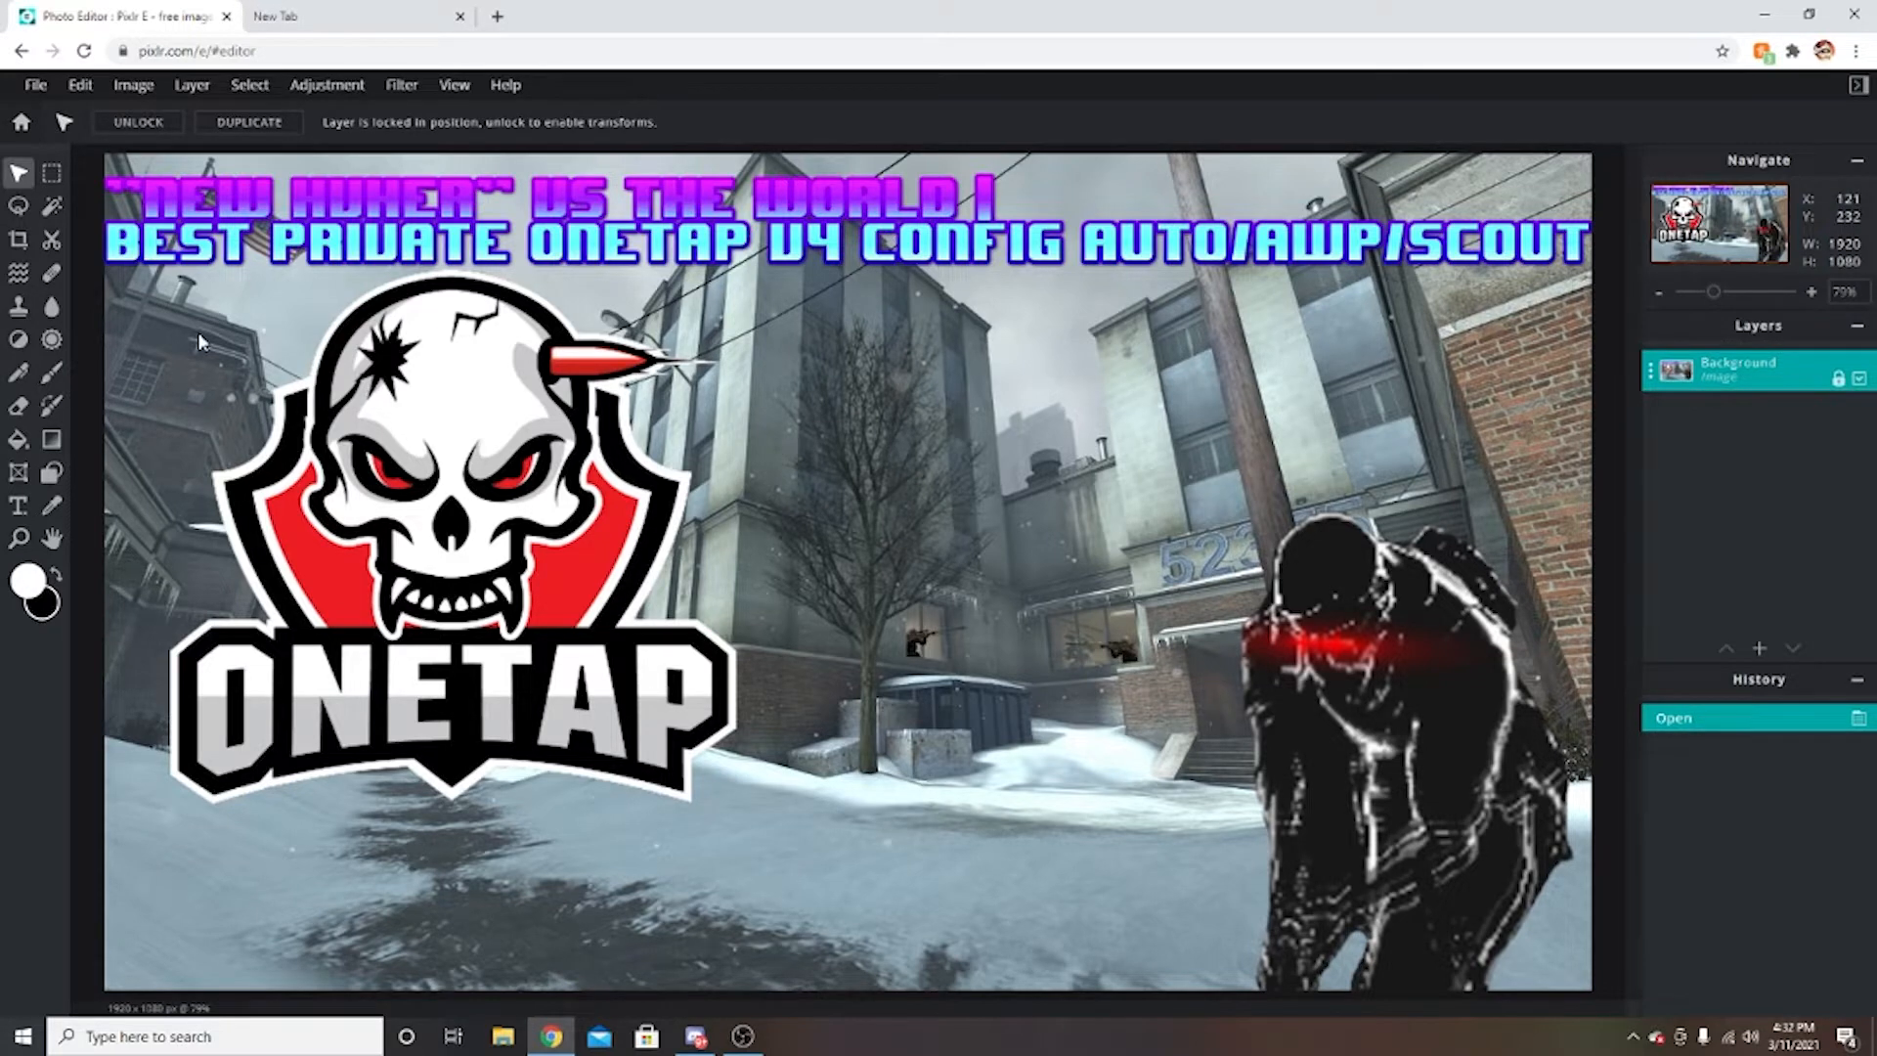
Search Google Images for "csgo maps" in the spare browser tab.
left_click(316, 26)
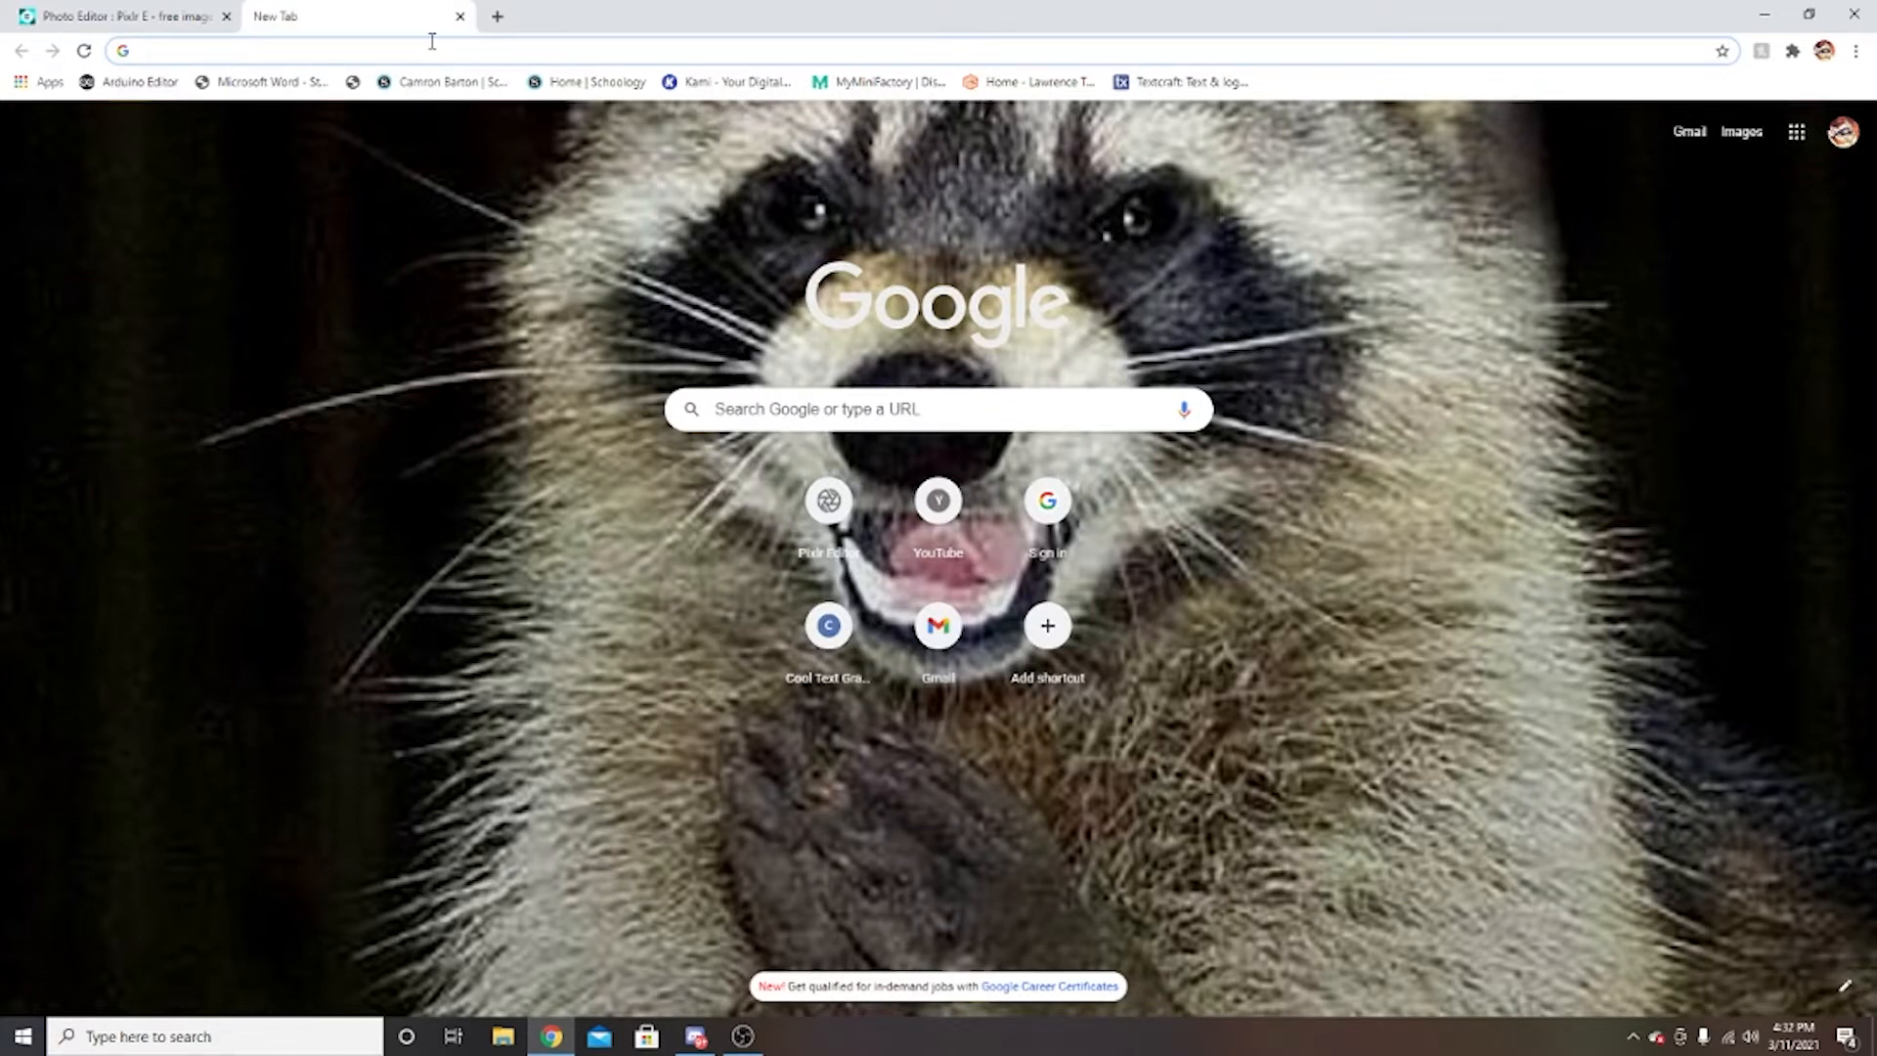
type("csgo")
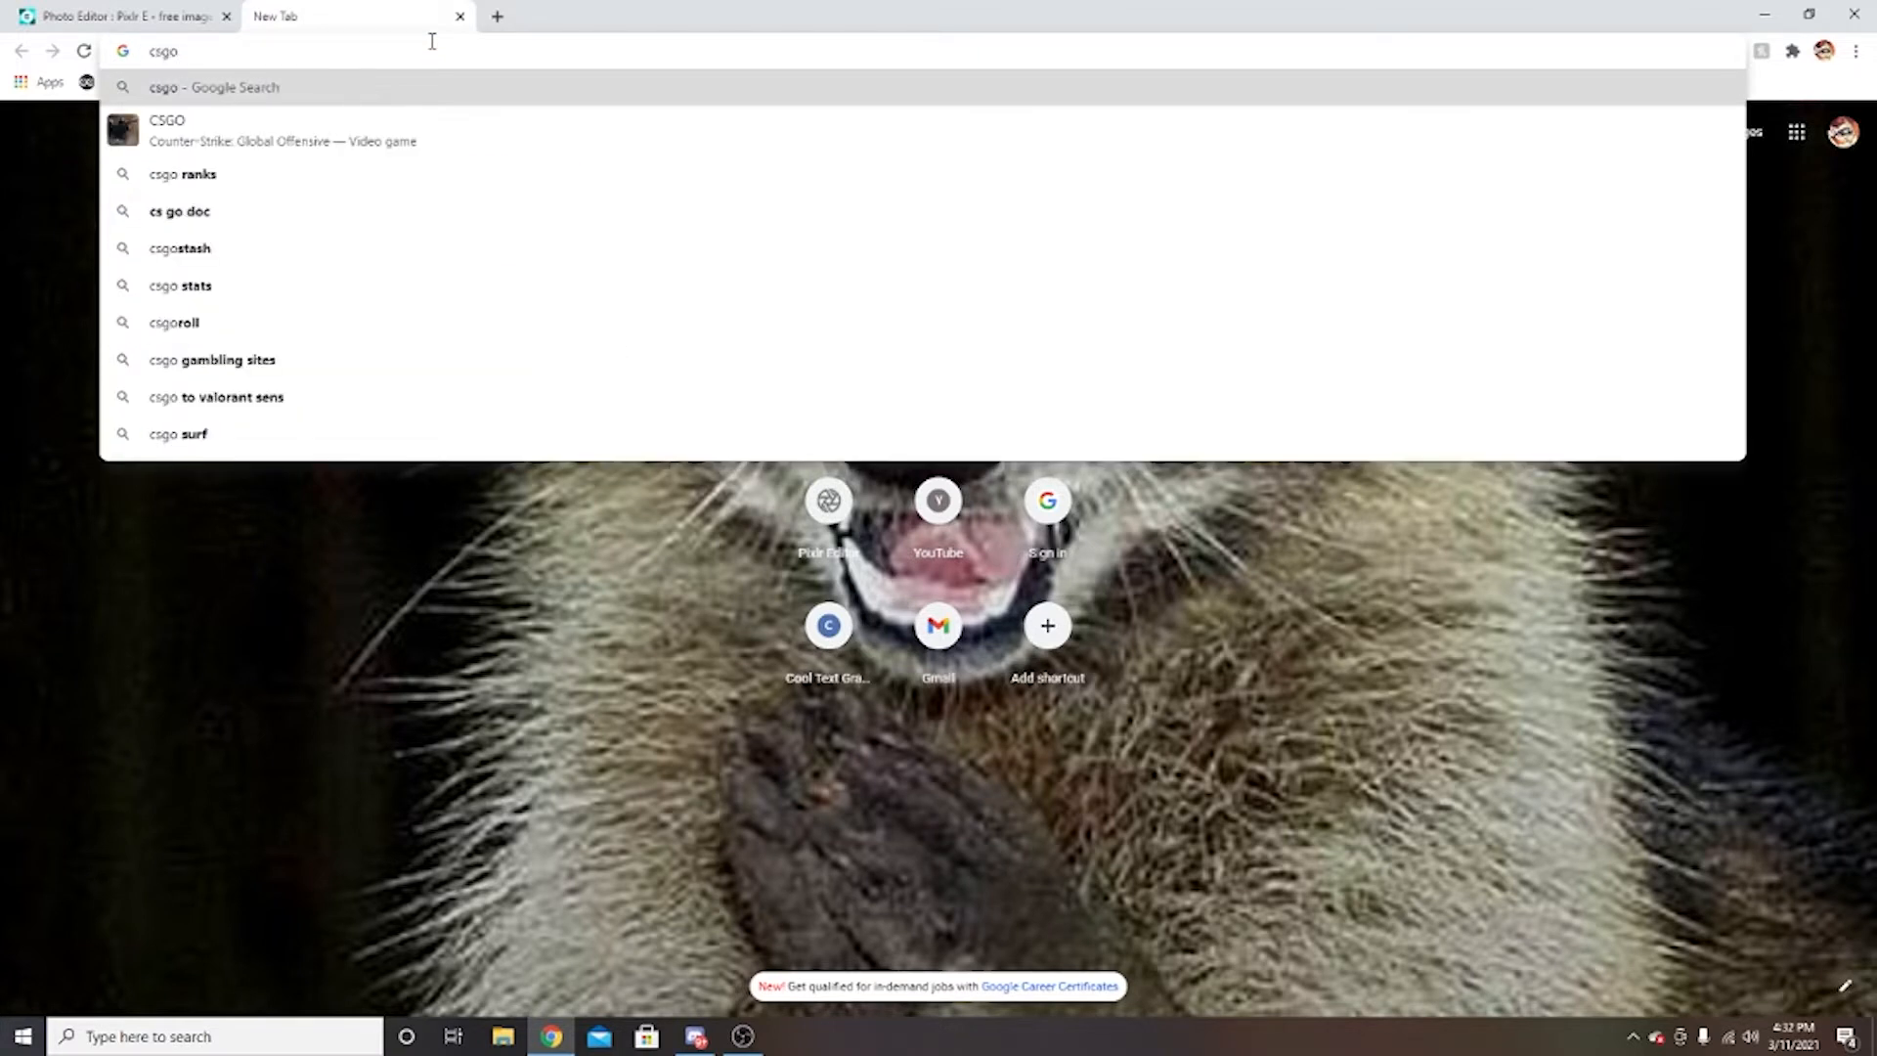
type(" maps")
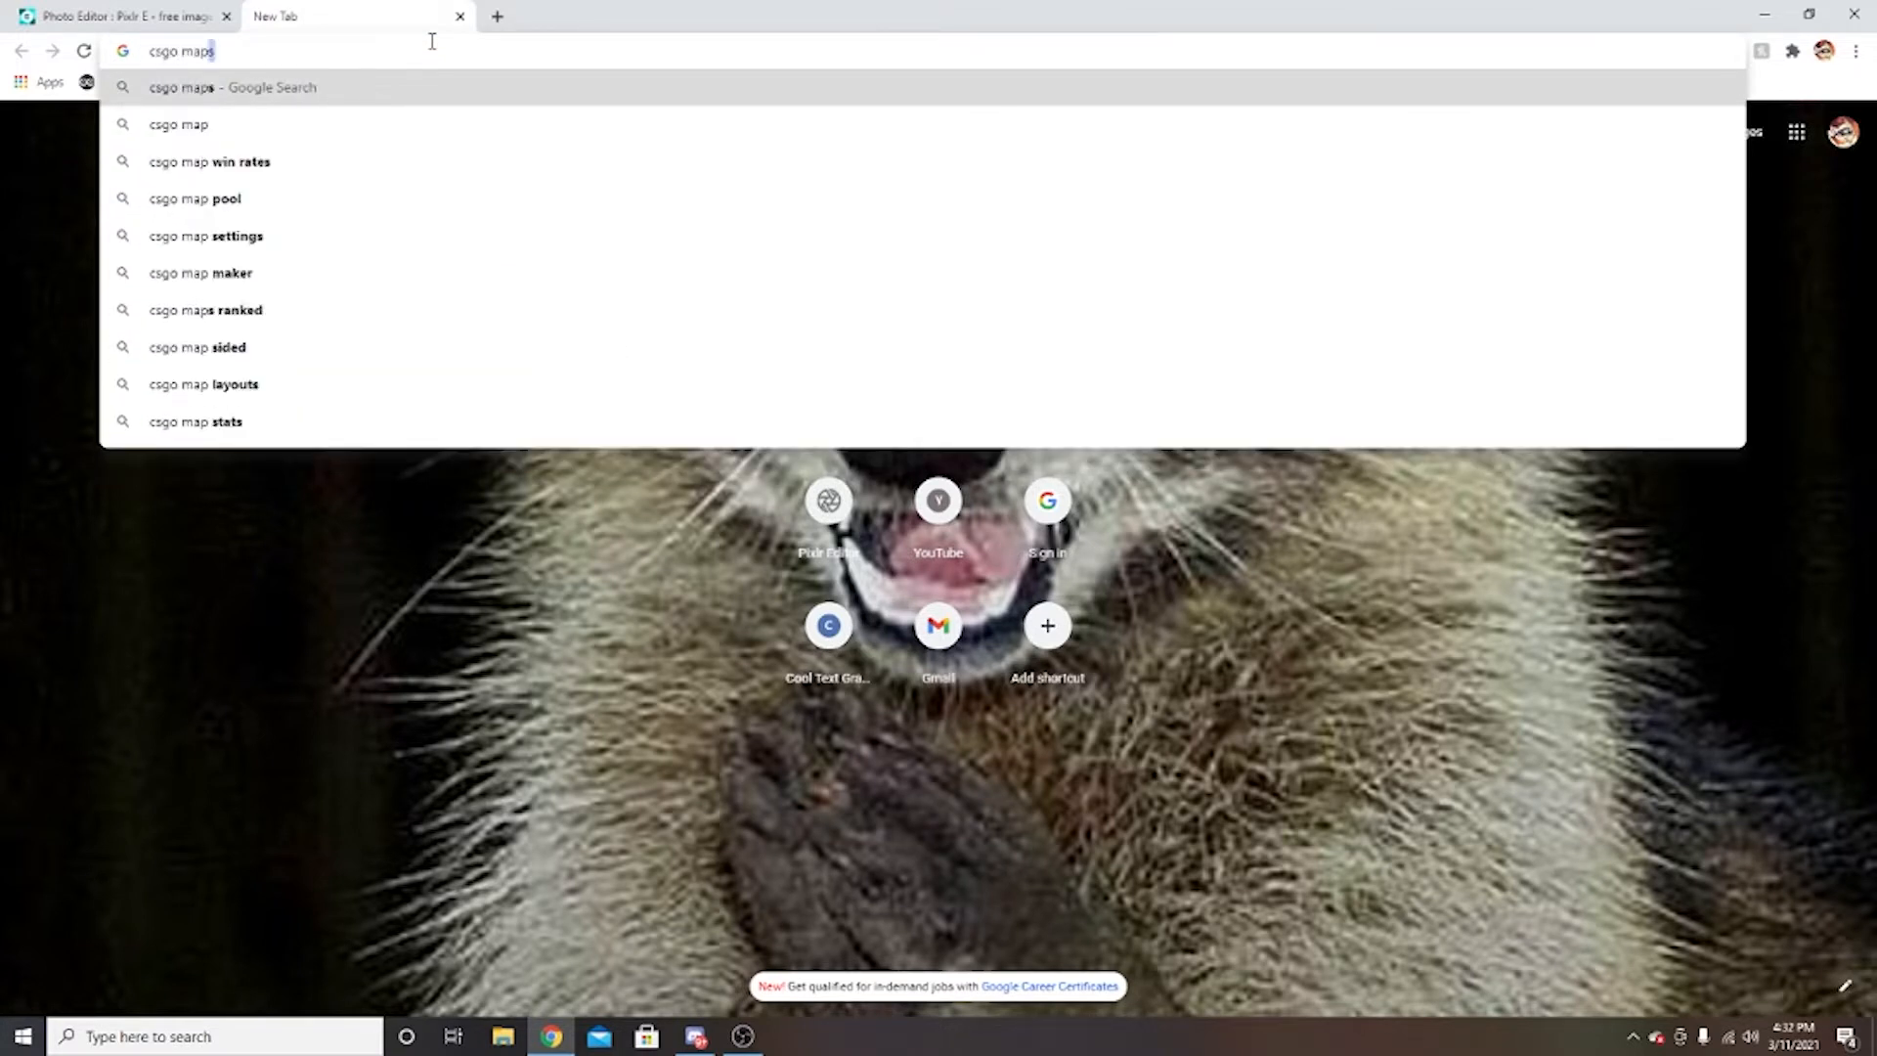
key("Return")
left_click(275, 170)
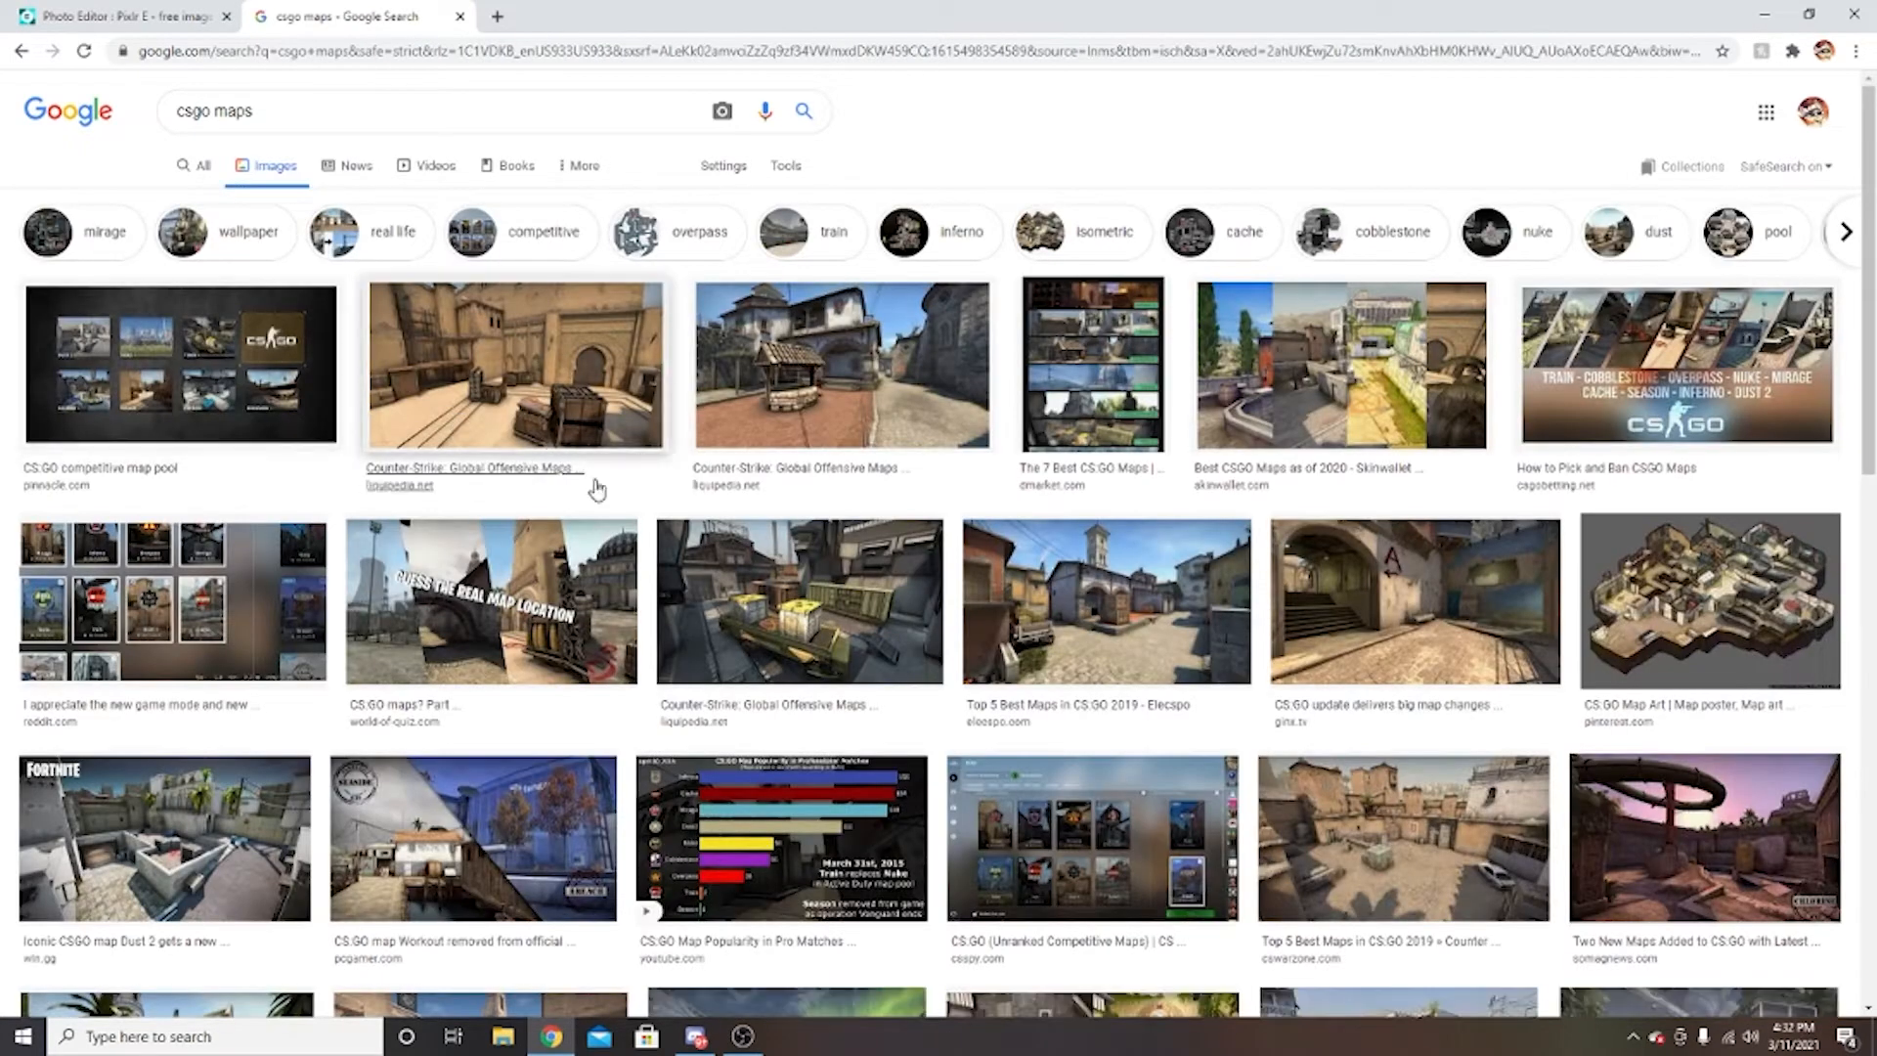
Copy the Liquipedia map picture showing the courtyard with the roofed stone well.
left_click(858, 398)
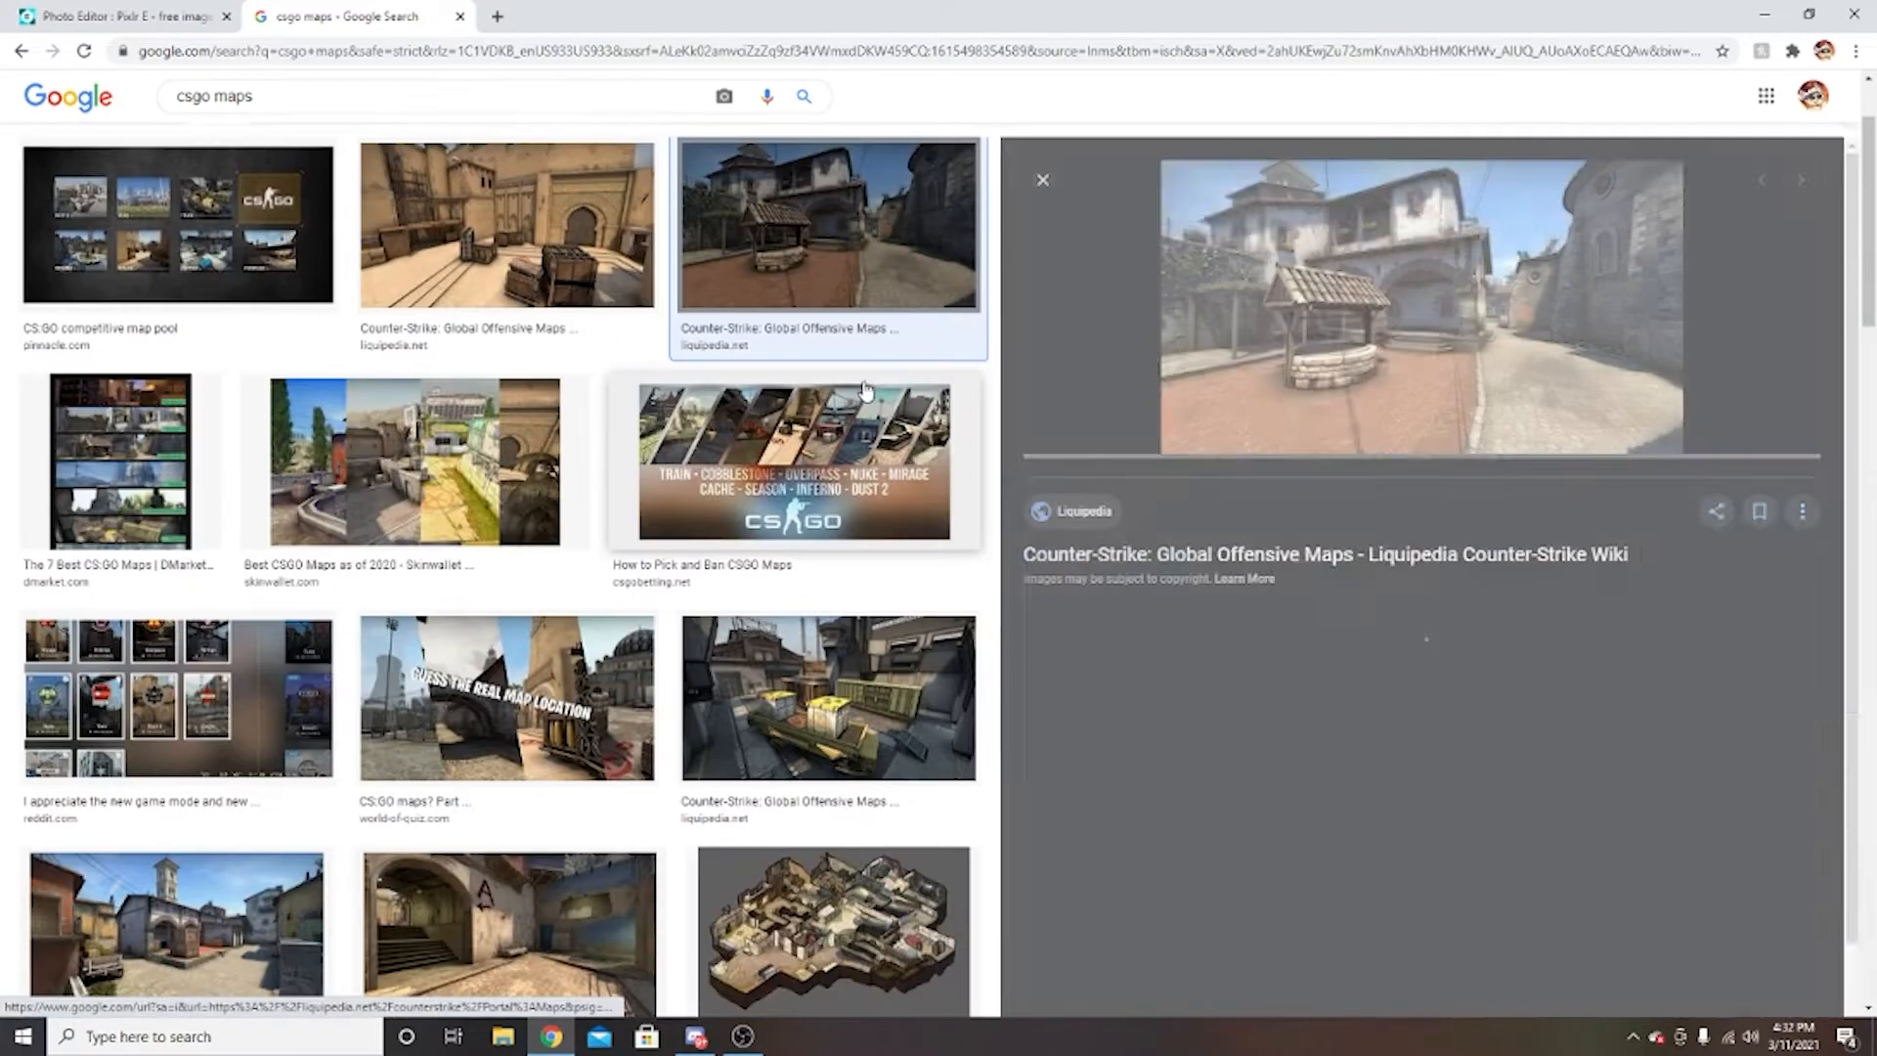
right_click(1532, 290)
left_click(1628, 515)
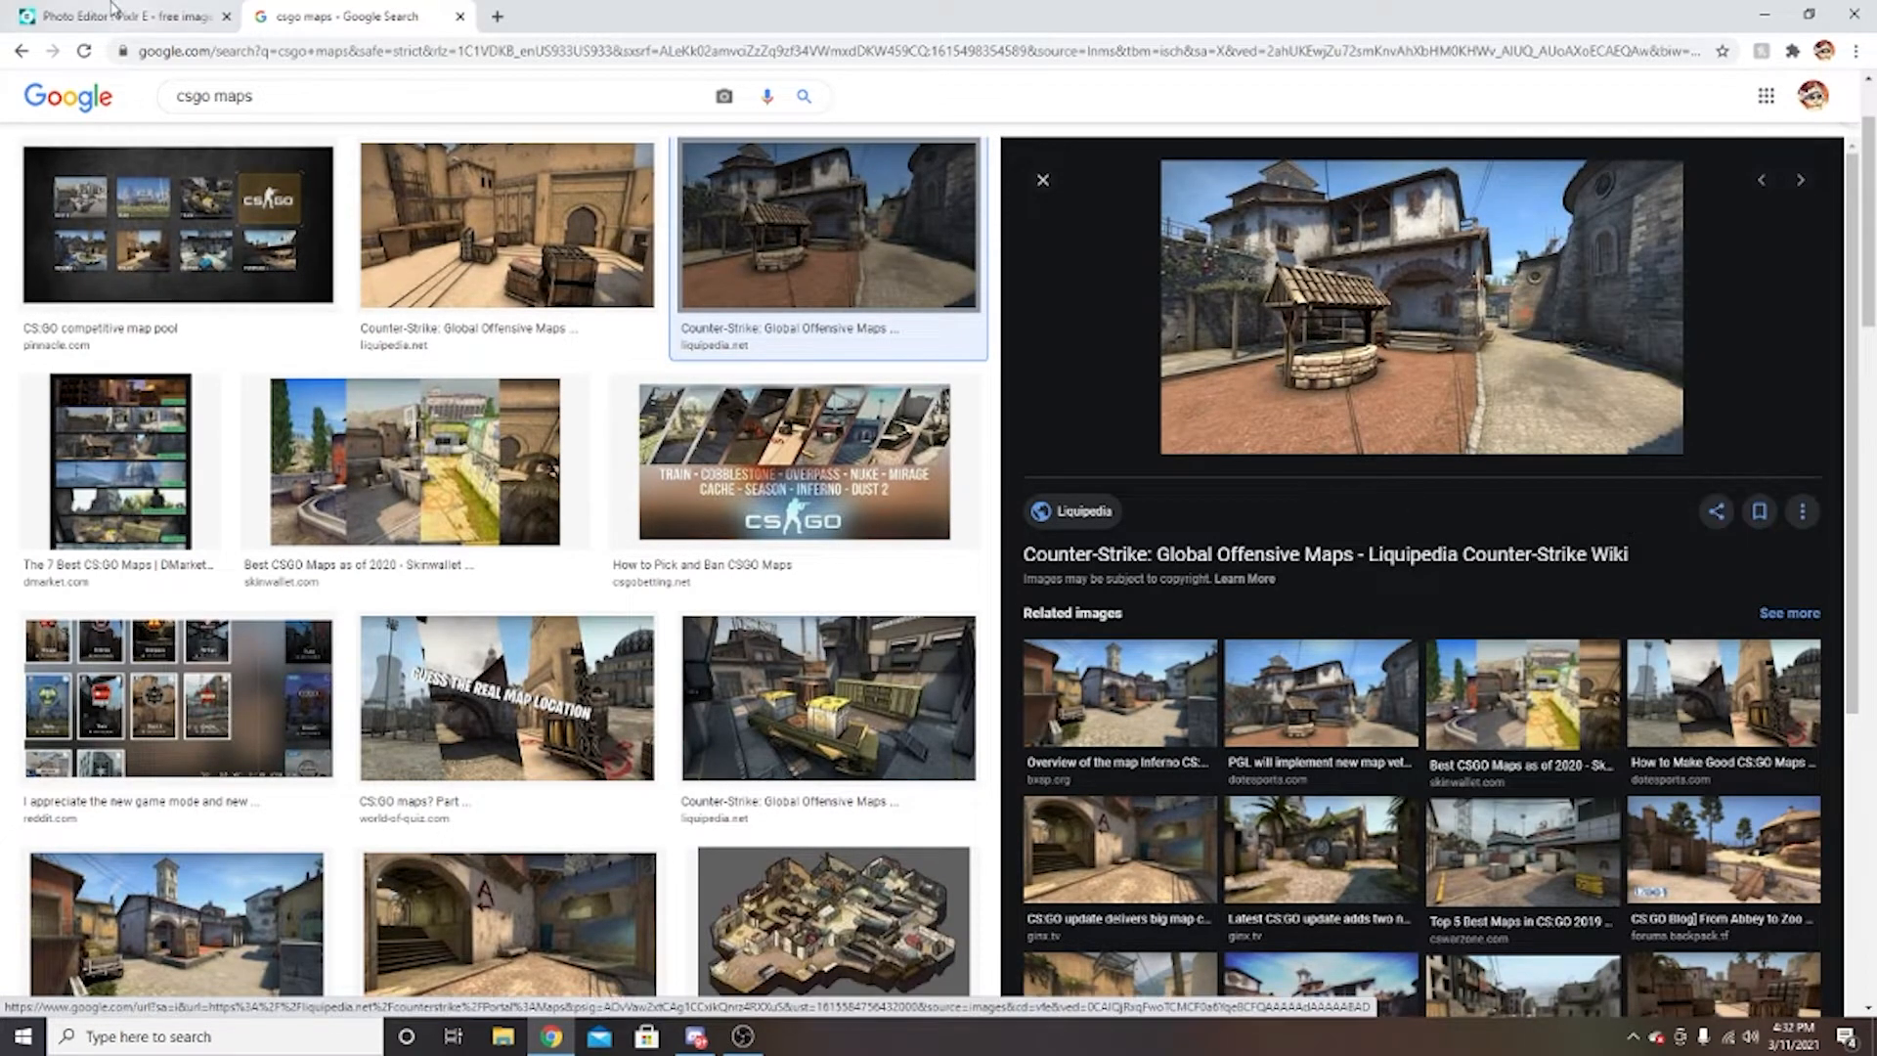
Paste the map picture into the Pixlr E project and enlarge it to about 1956 × 1087 px, covering the whole canvas.
left_click(123, 15)
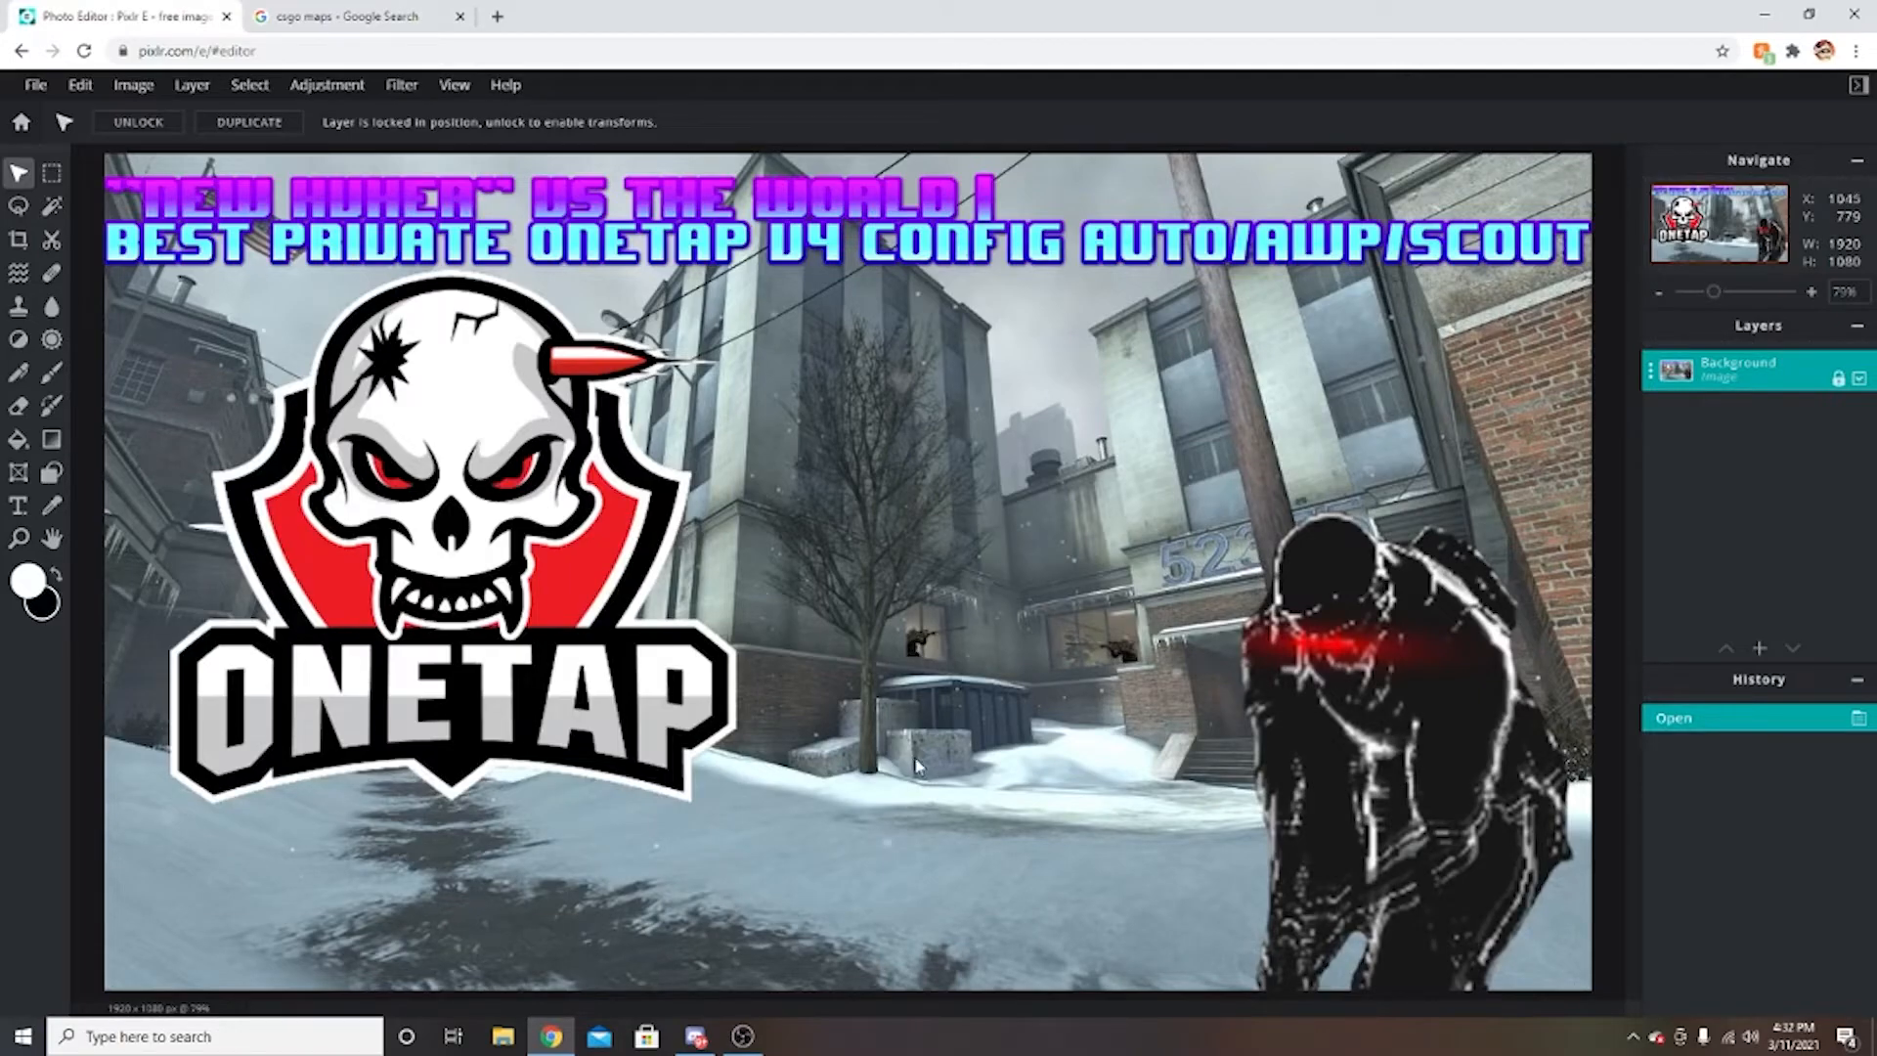
key("ctrl+v")
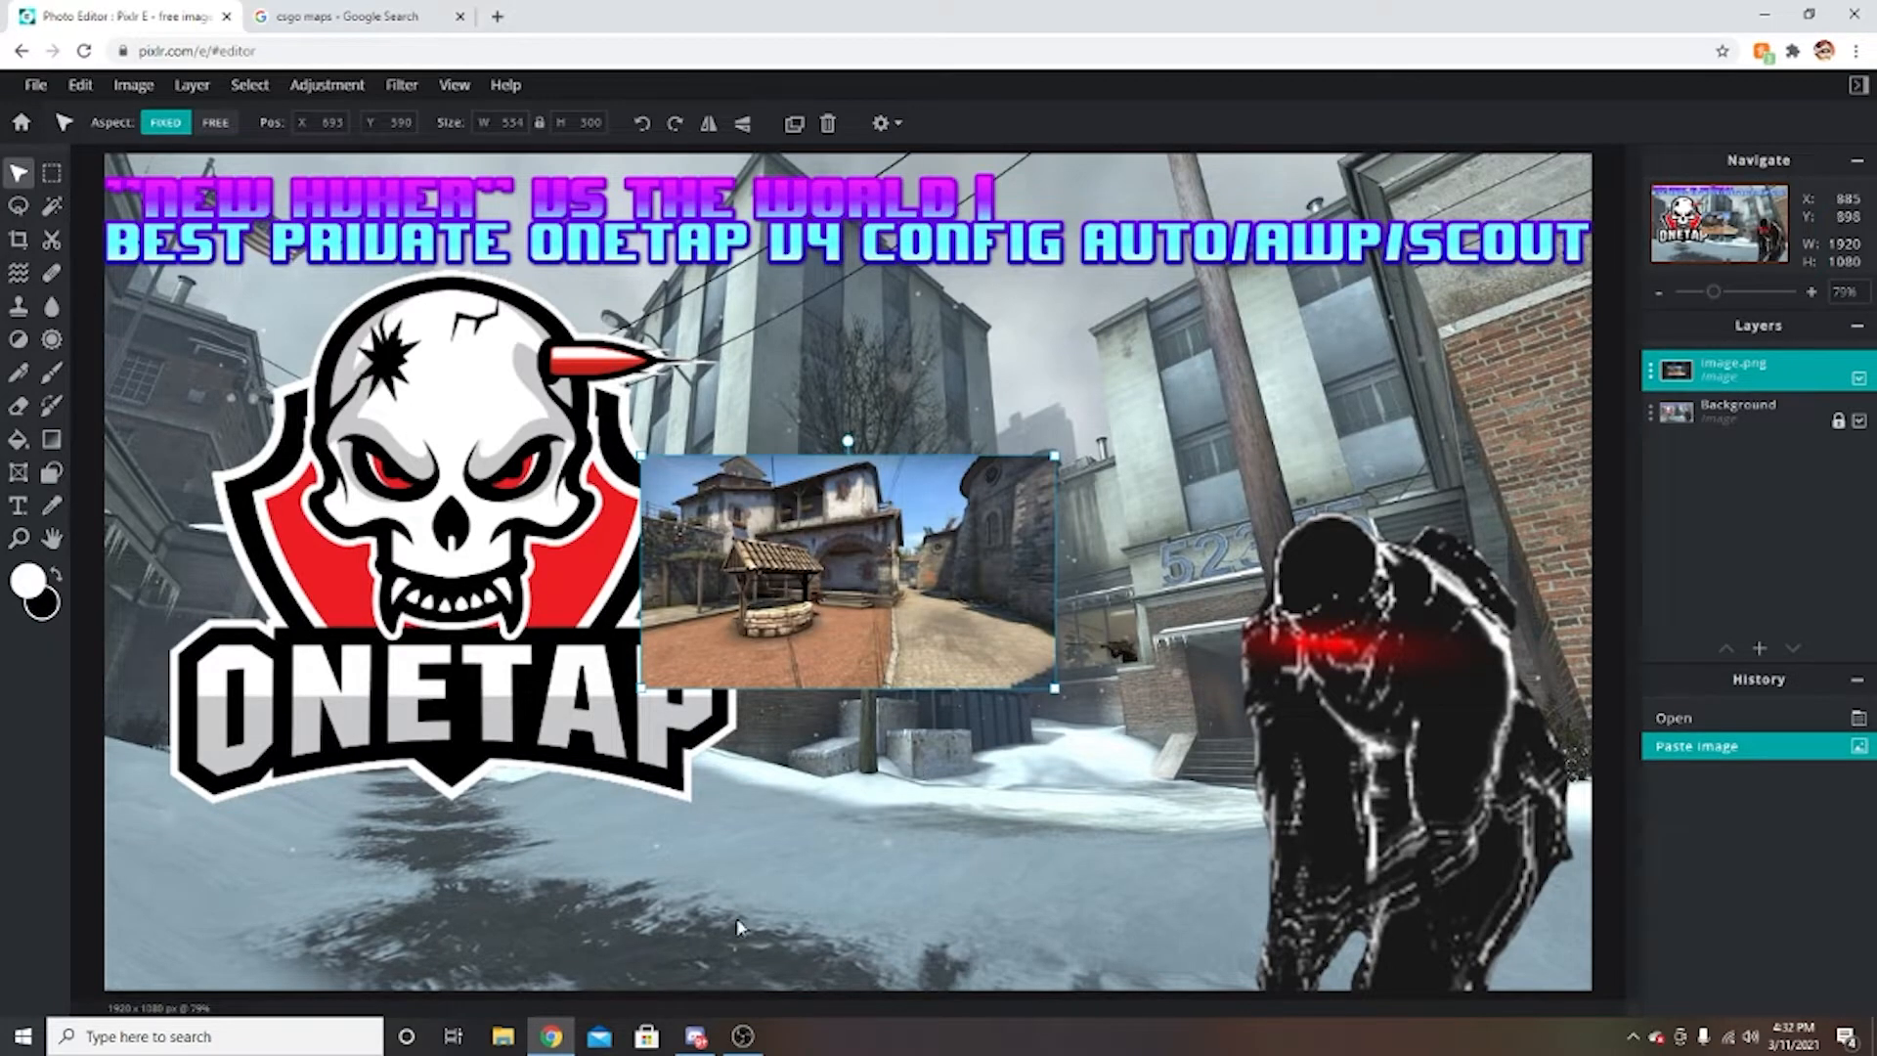
left_click_drag(645, 462, 90, 143)
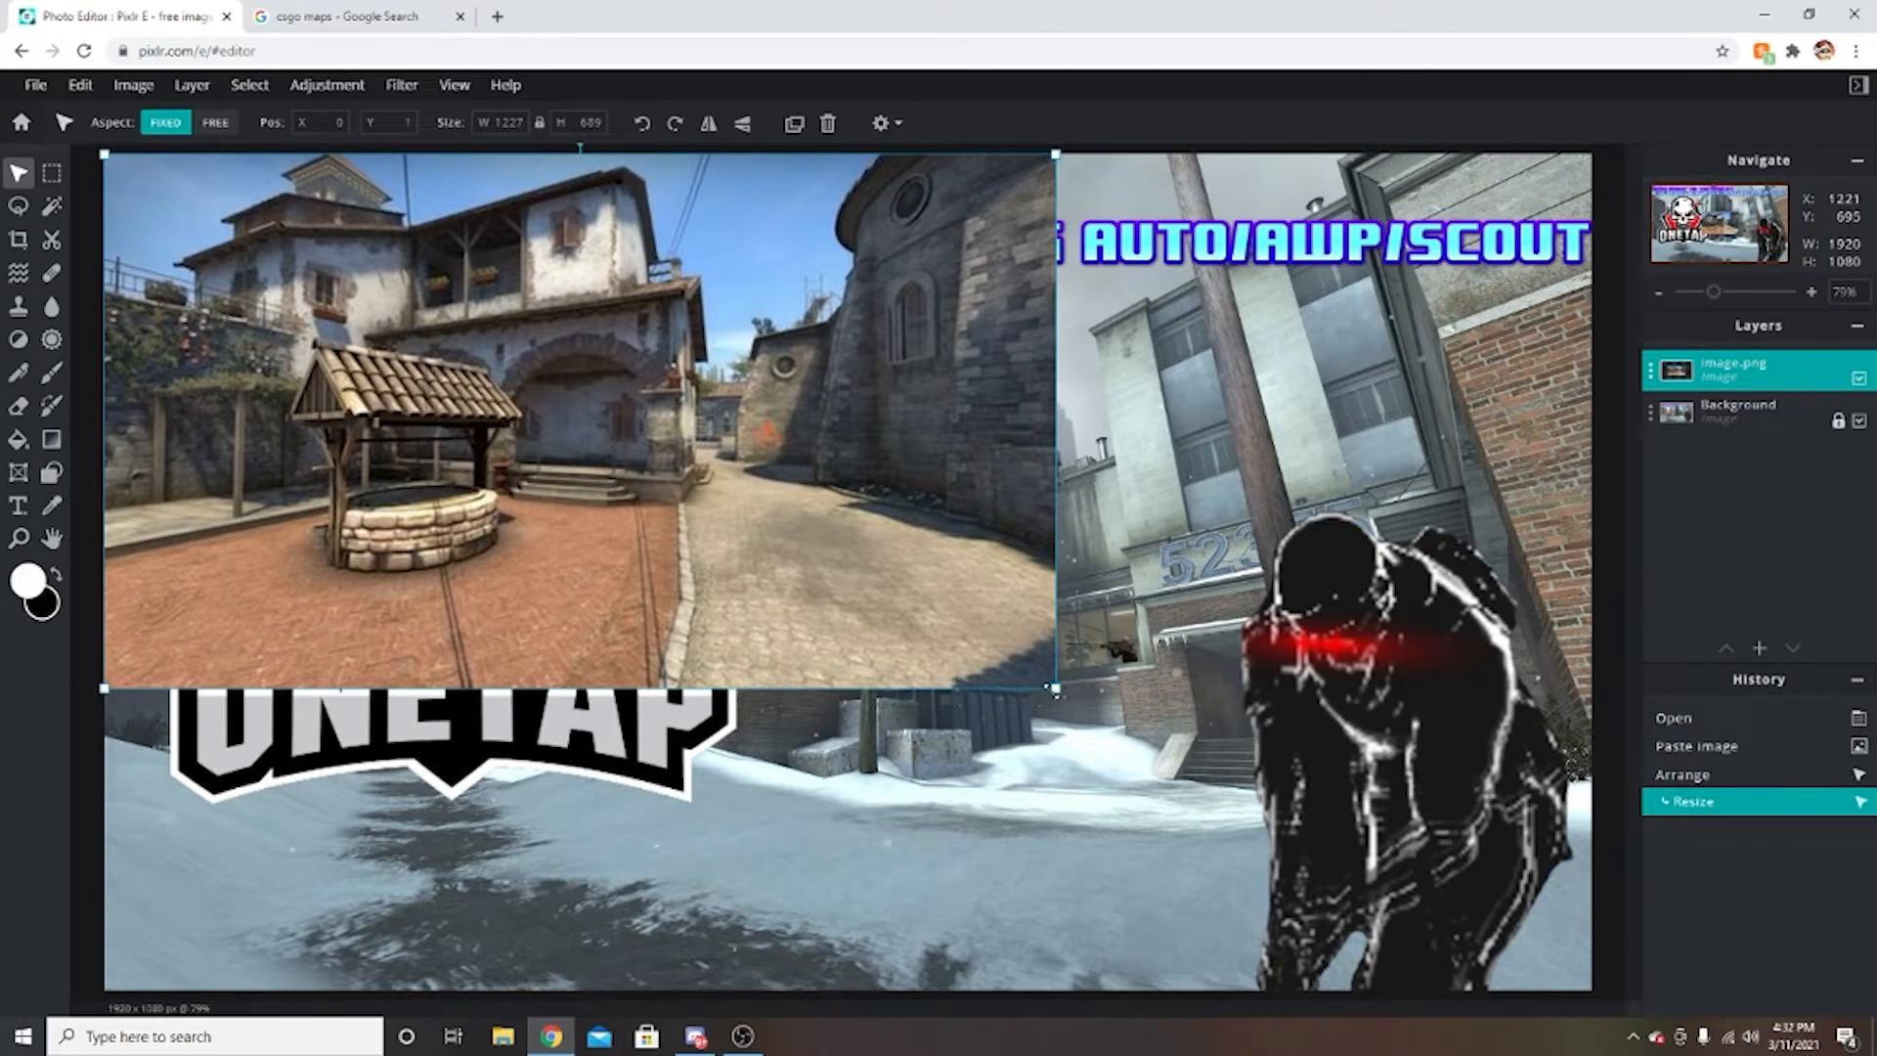
left_click_drag(1056, 689, 1607, 953)
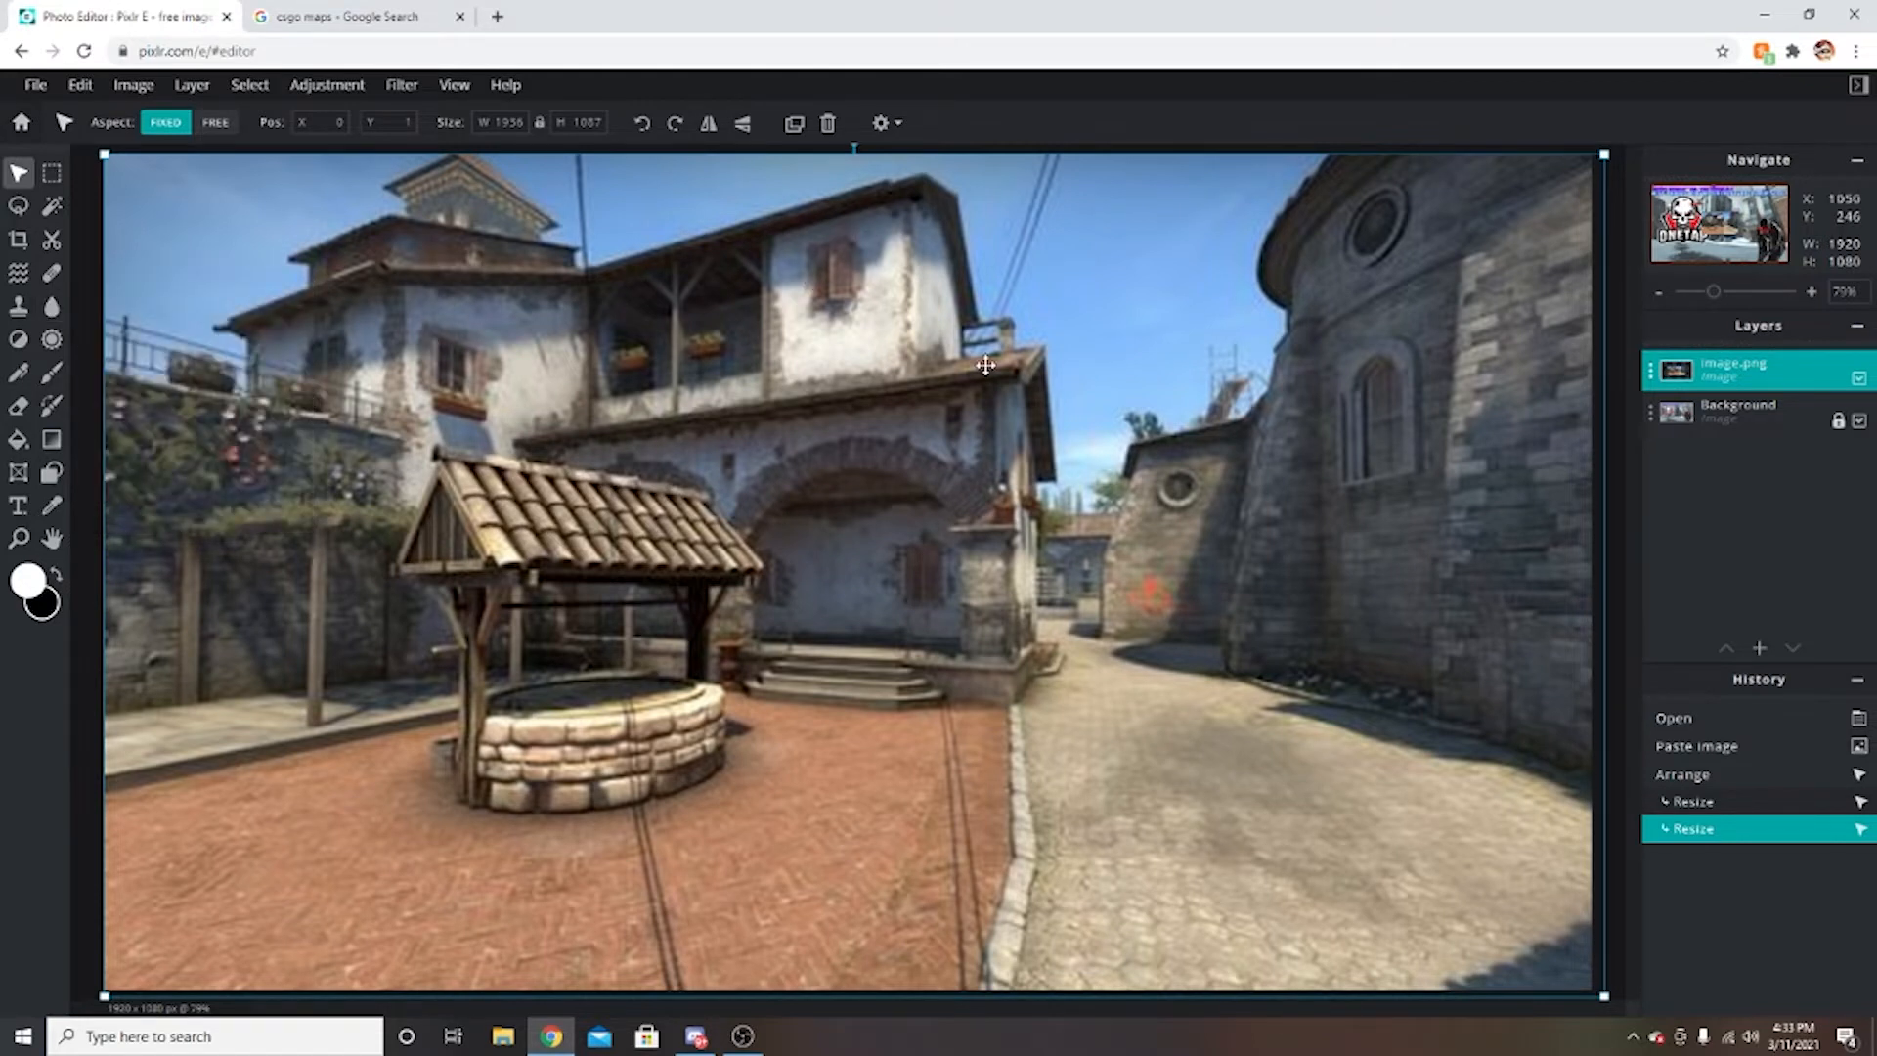
Set up the Blur tool with strength 100 and a hard round 500 px brush.
left_click(52, 309)
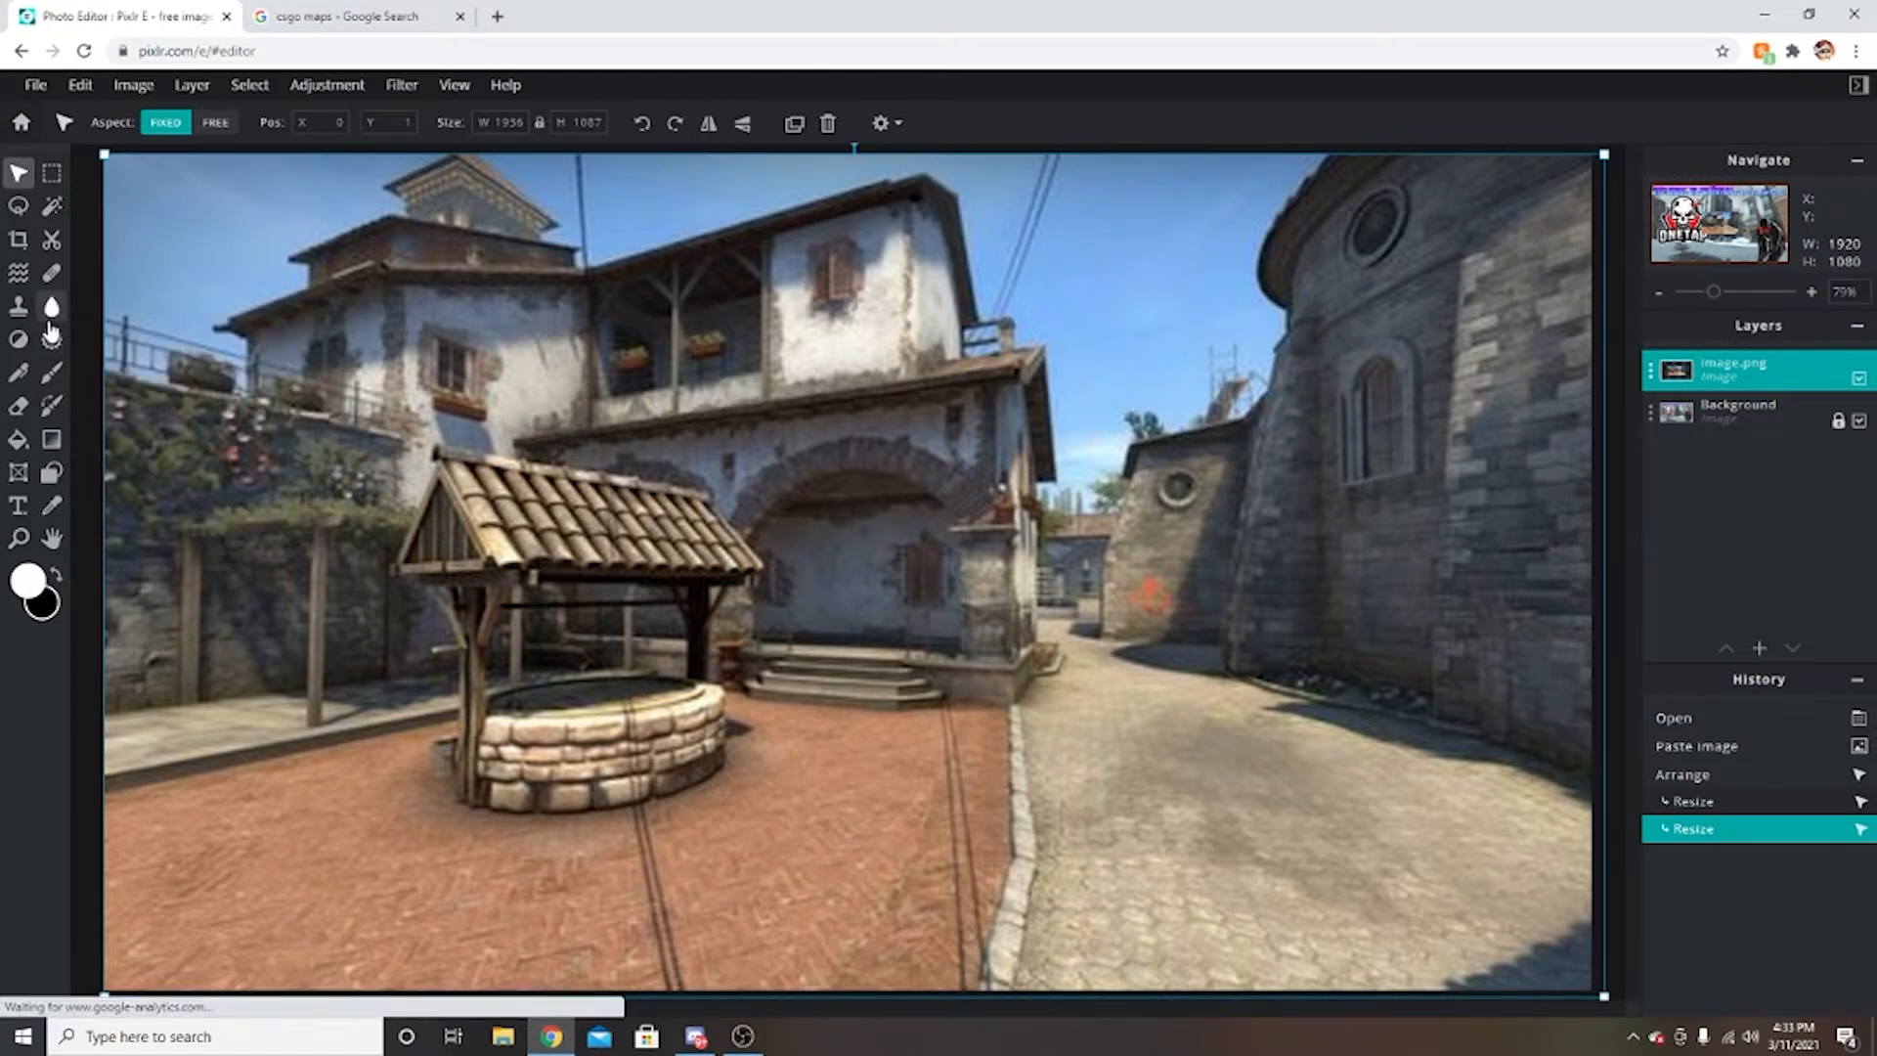
left_click(555, 123)
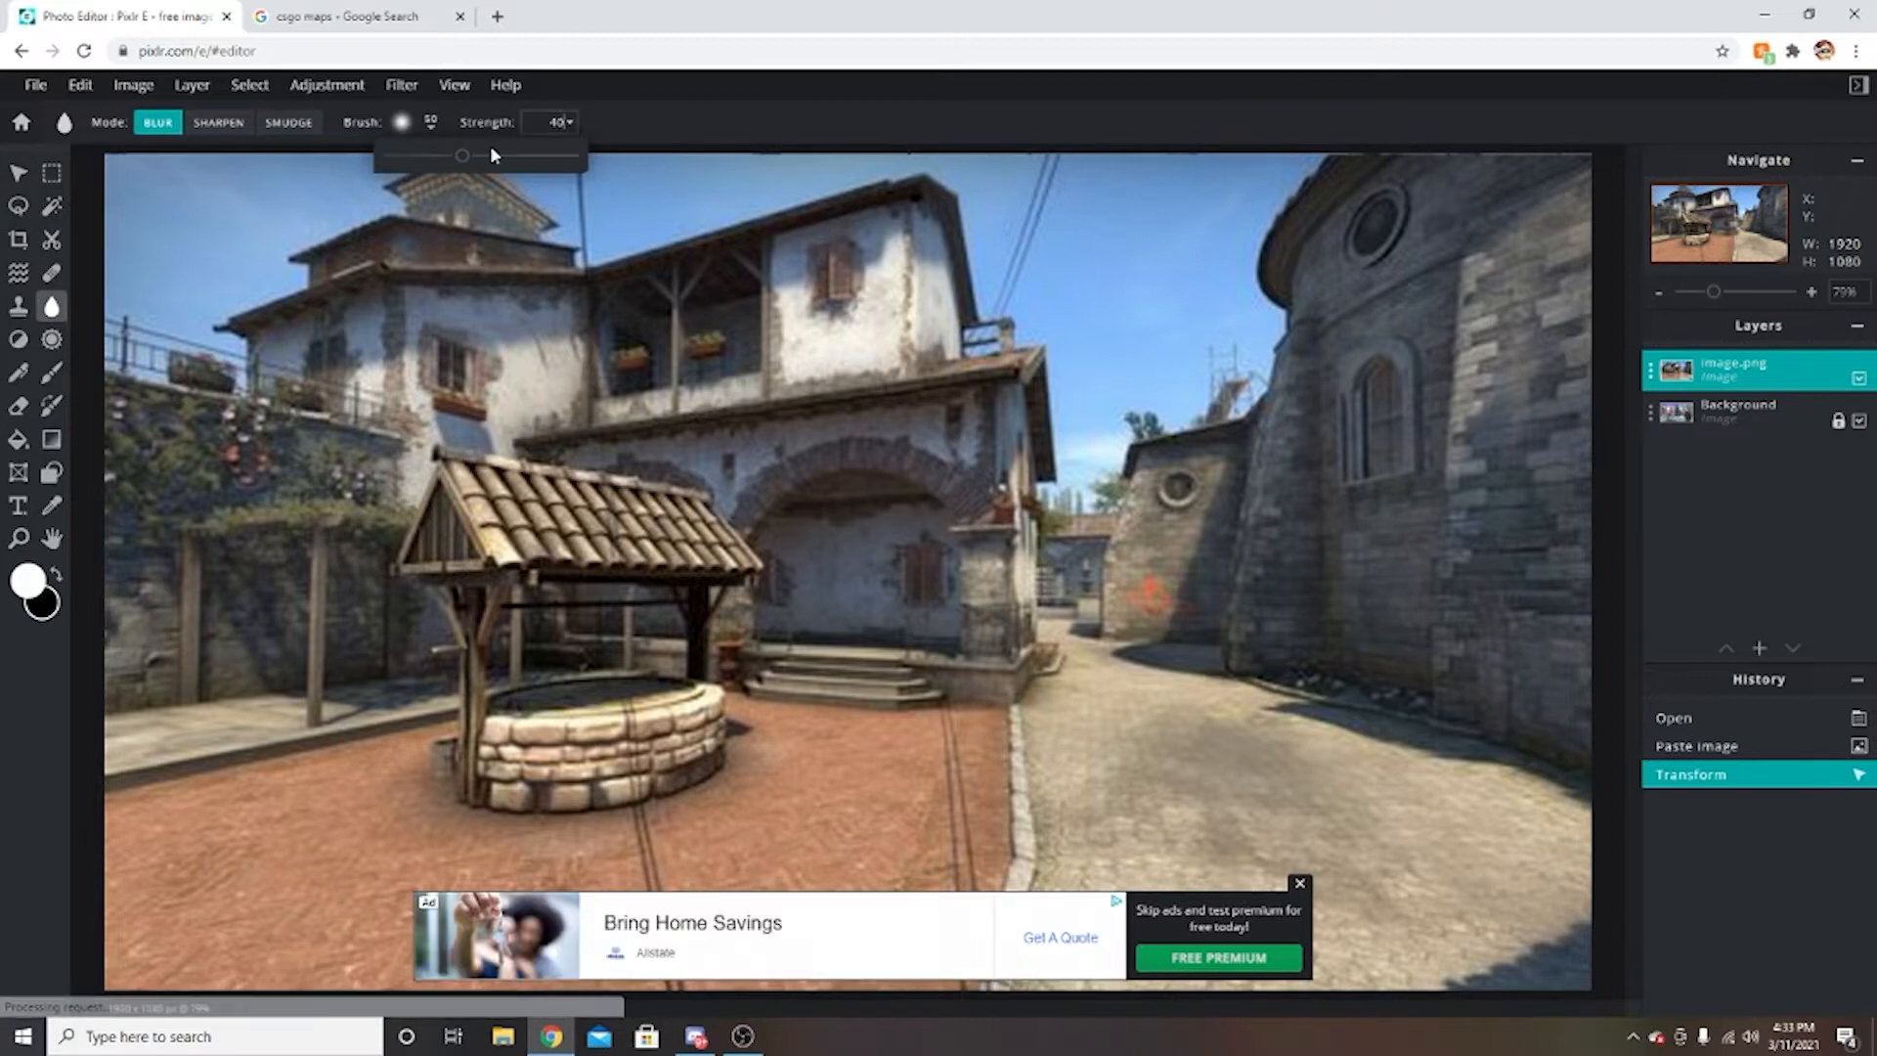
left_click_drag(460, 156, 545, 155)
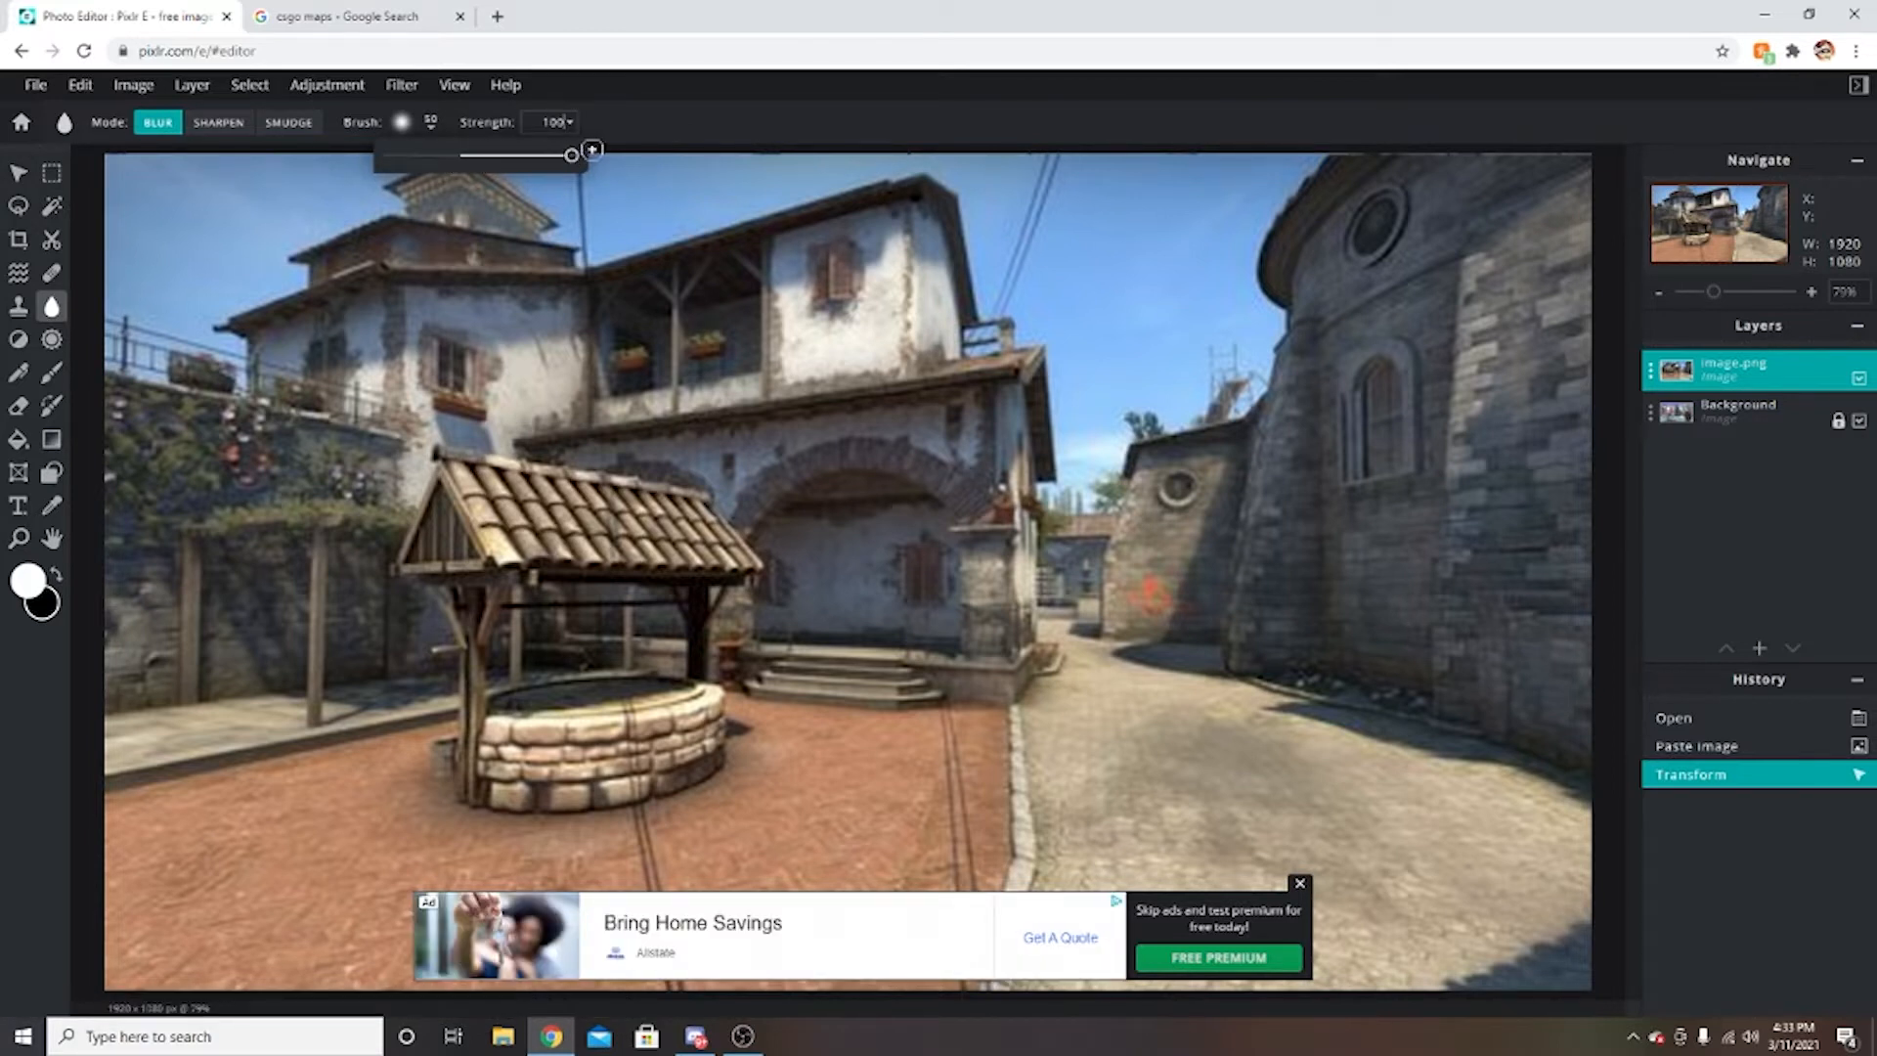
left_click(430, 121)
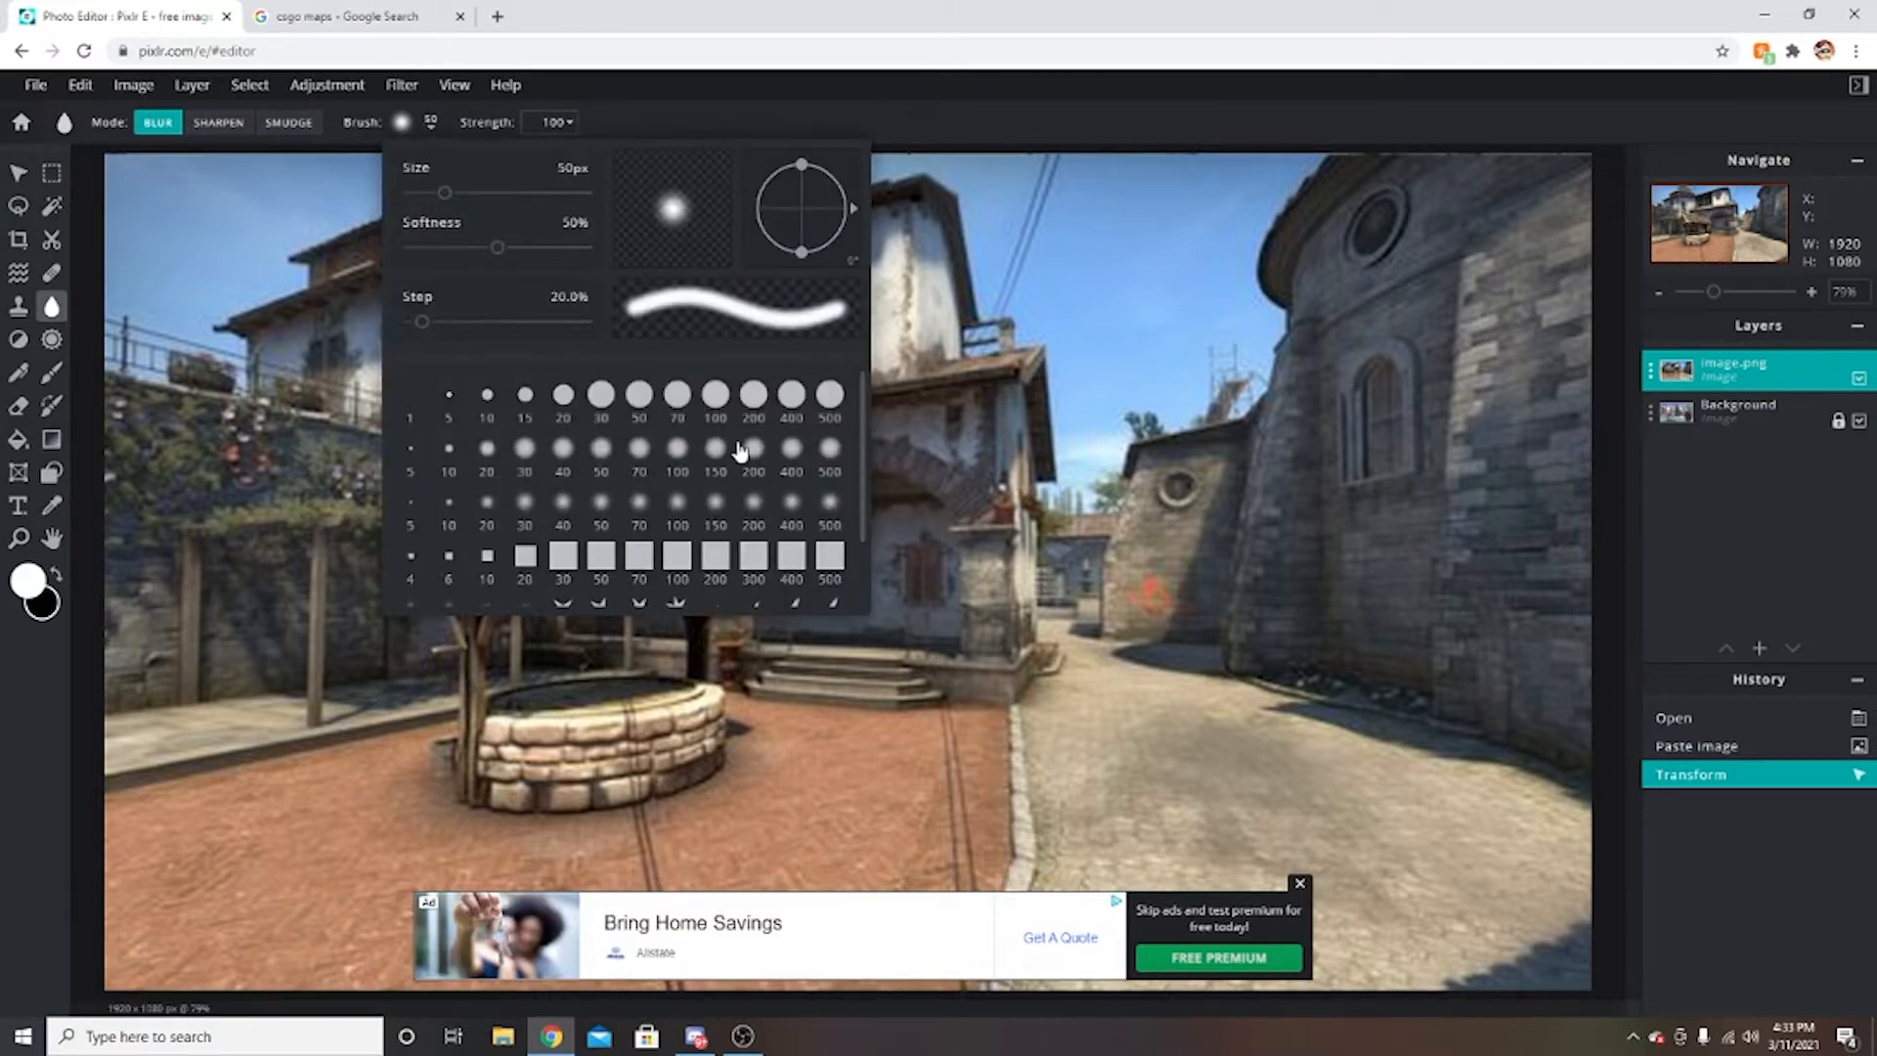
left_click(829, 419)
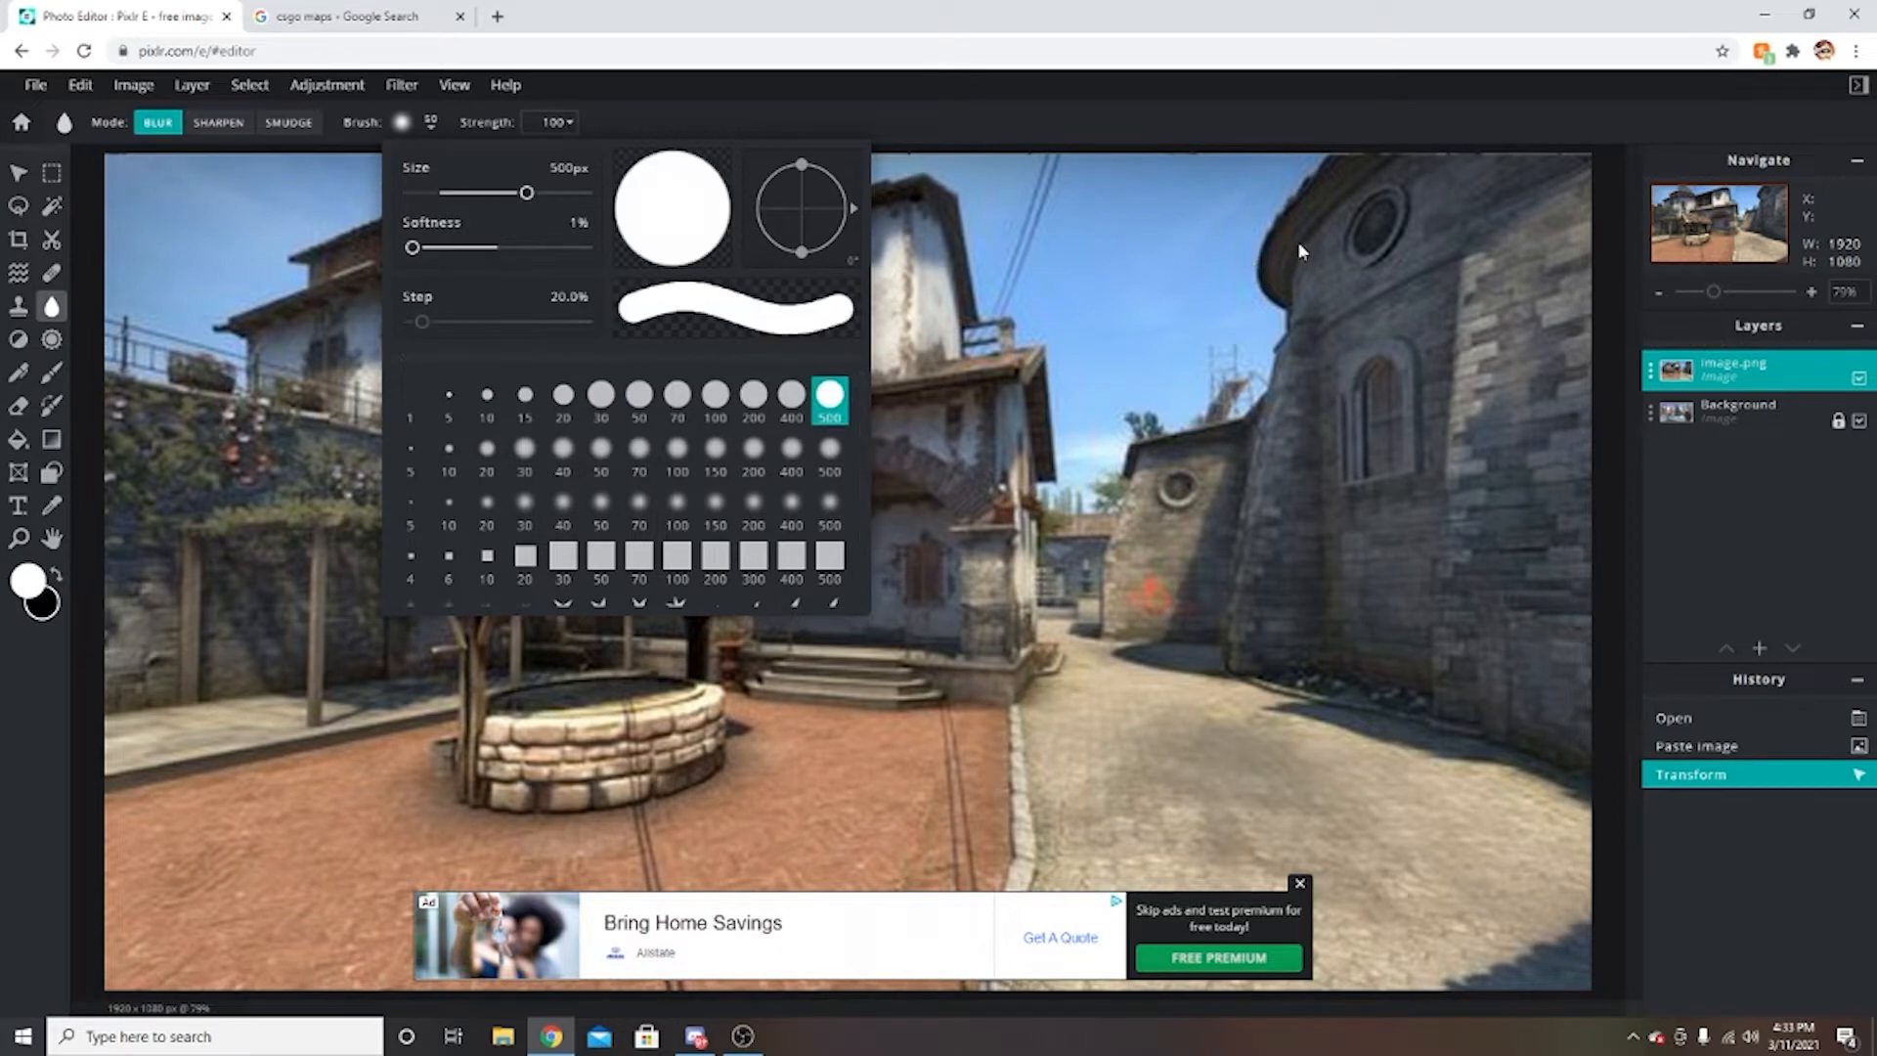
left_click(1298, 250)
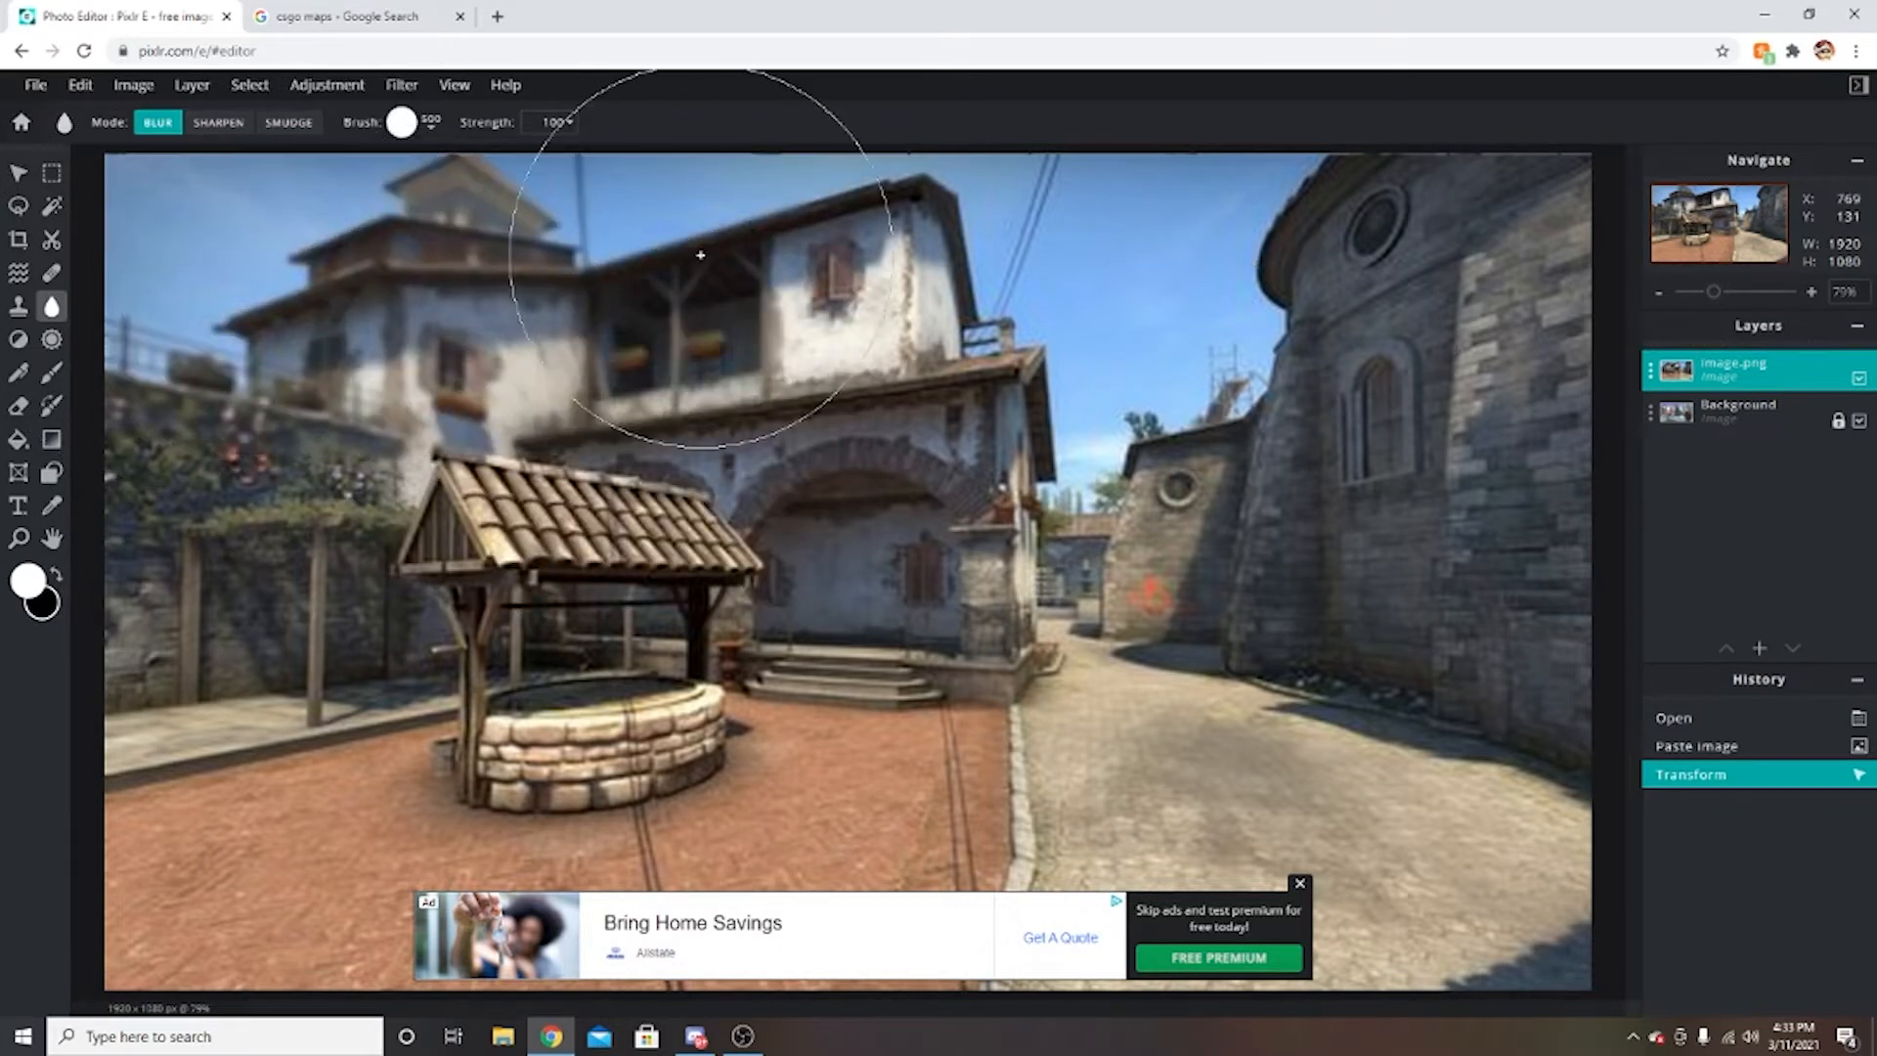
Blur the entire pasted map picture with repeated strokes, close the ad, and deselect the layer with the Arrange tool.
mouse_move(700, 255)
left_mouse_down()
mouse_move(1385, 205)
mouse_move(1582, 215)
mouse_move(1324, 451)
mouse_move(436, 554)
mouse_move(609, 533)
mouse_move(1616, 613)
mouse_move(1101, 753)
mouse_move(372, 887)
mouse_move(1358, 882)
mouse_move(91, 835)
mouse_move(1596, 909)
left_mouse_up()
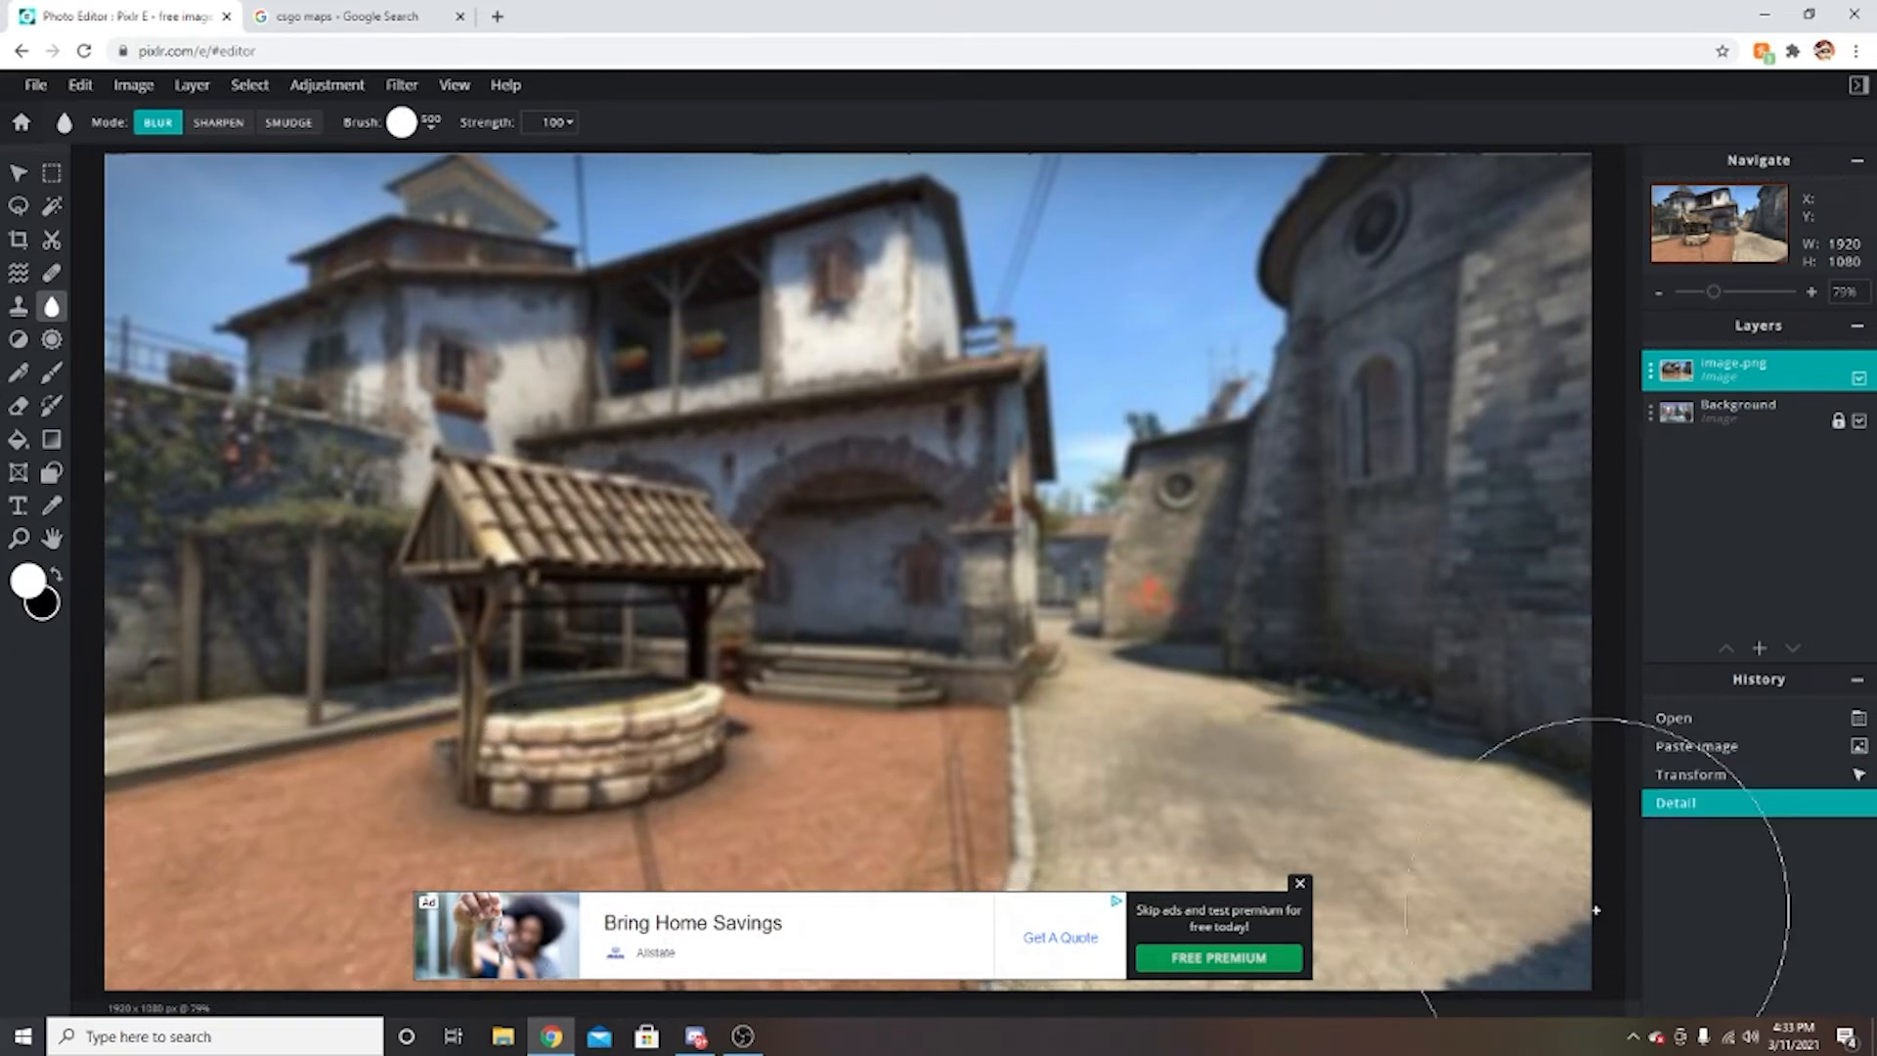
left_click(1300, 882)
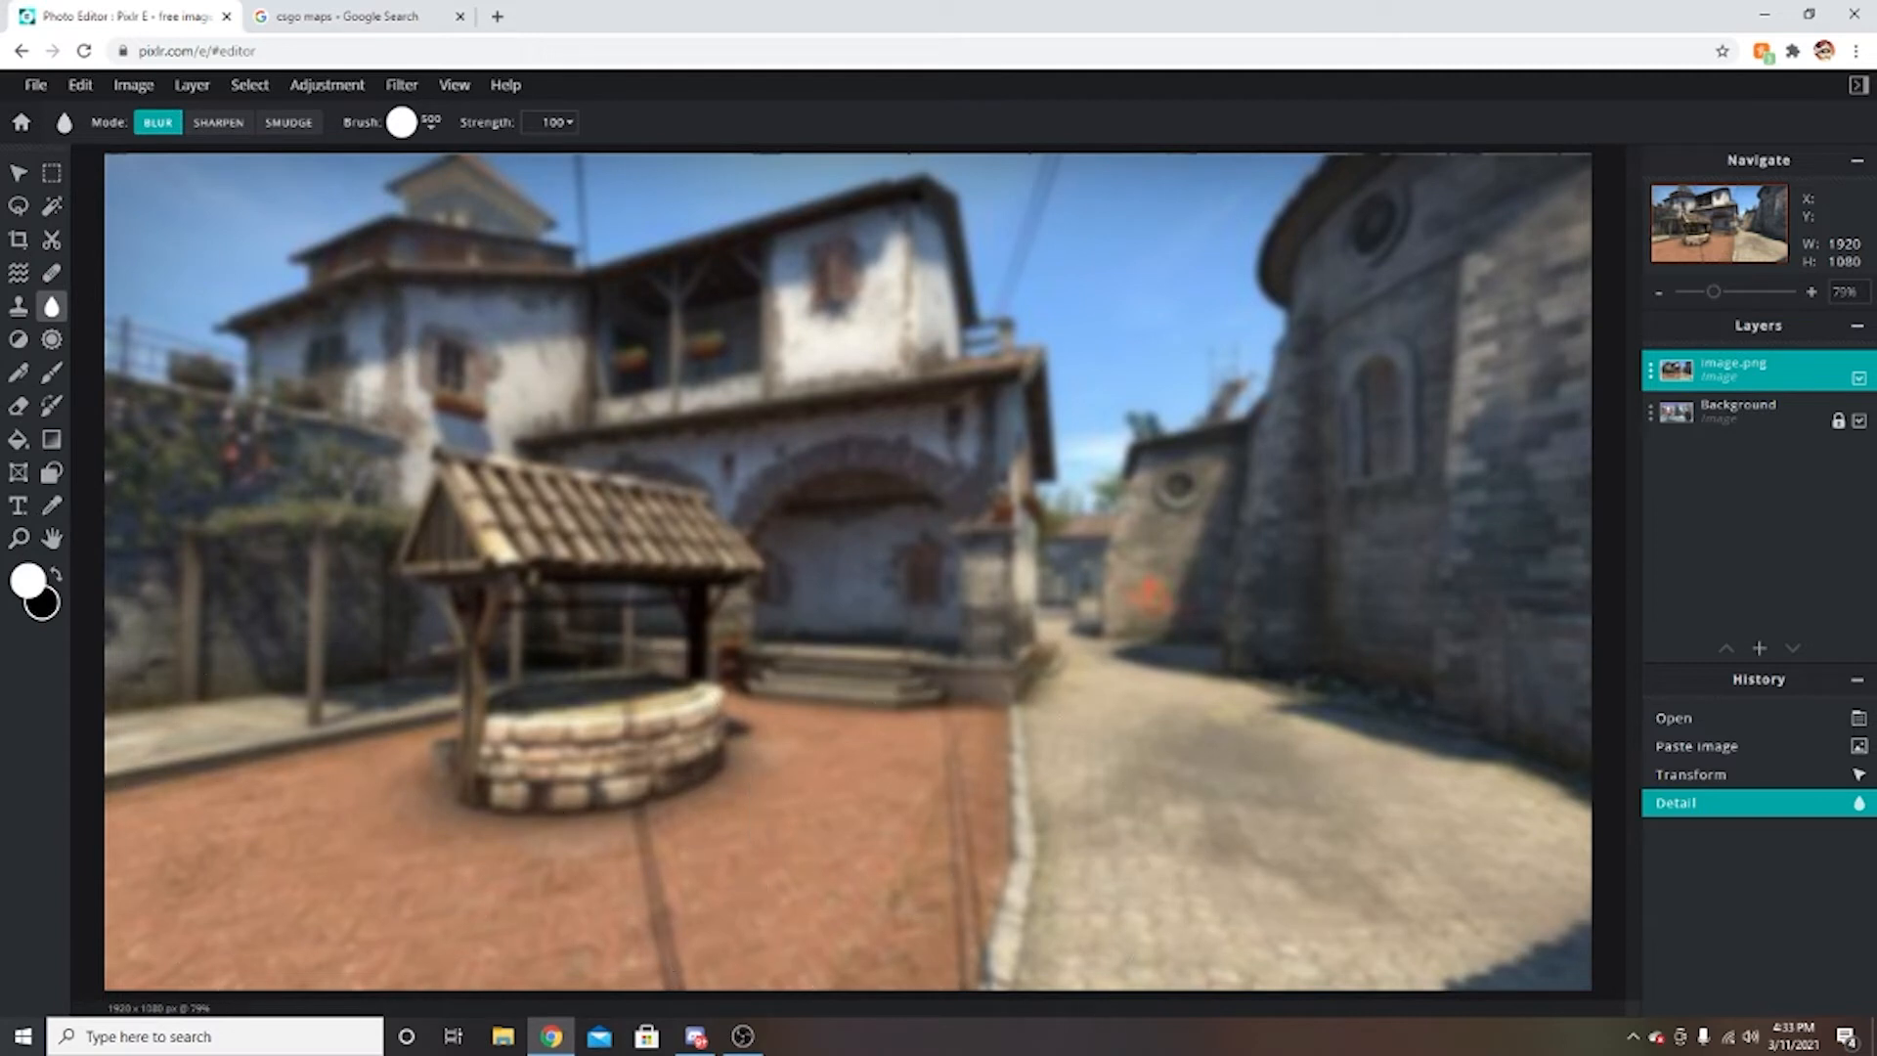
mouse_move(1421, 754)
left_mouse_down()
mouse_move(1508, 656)
mouse_move(1393, 435)
left_mouse_up()
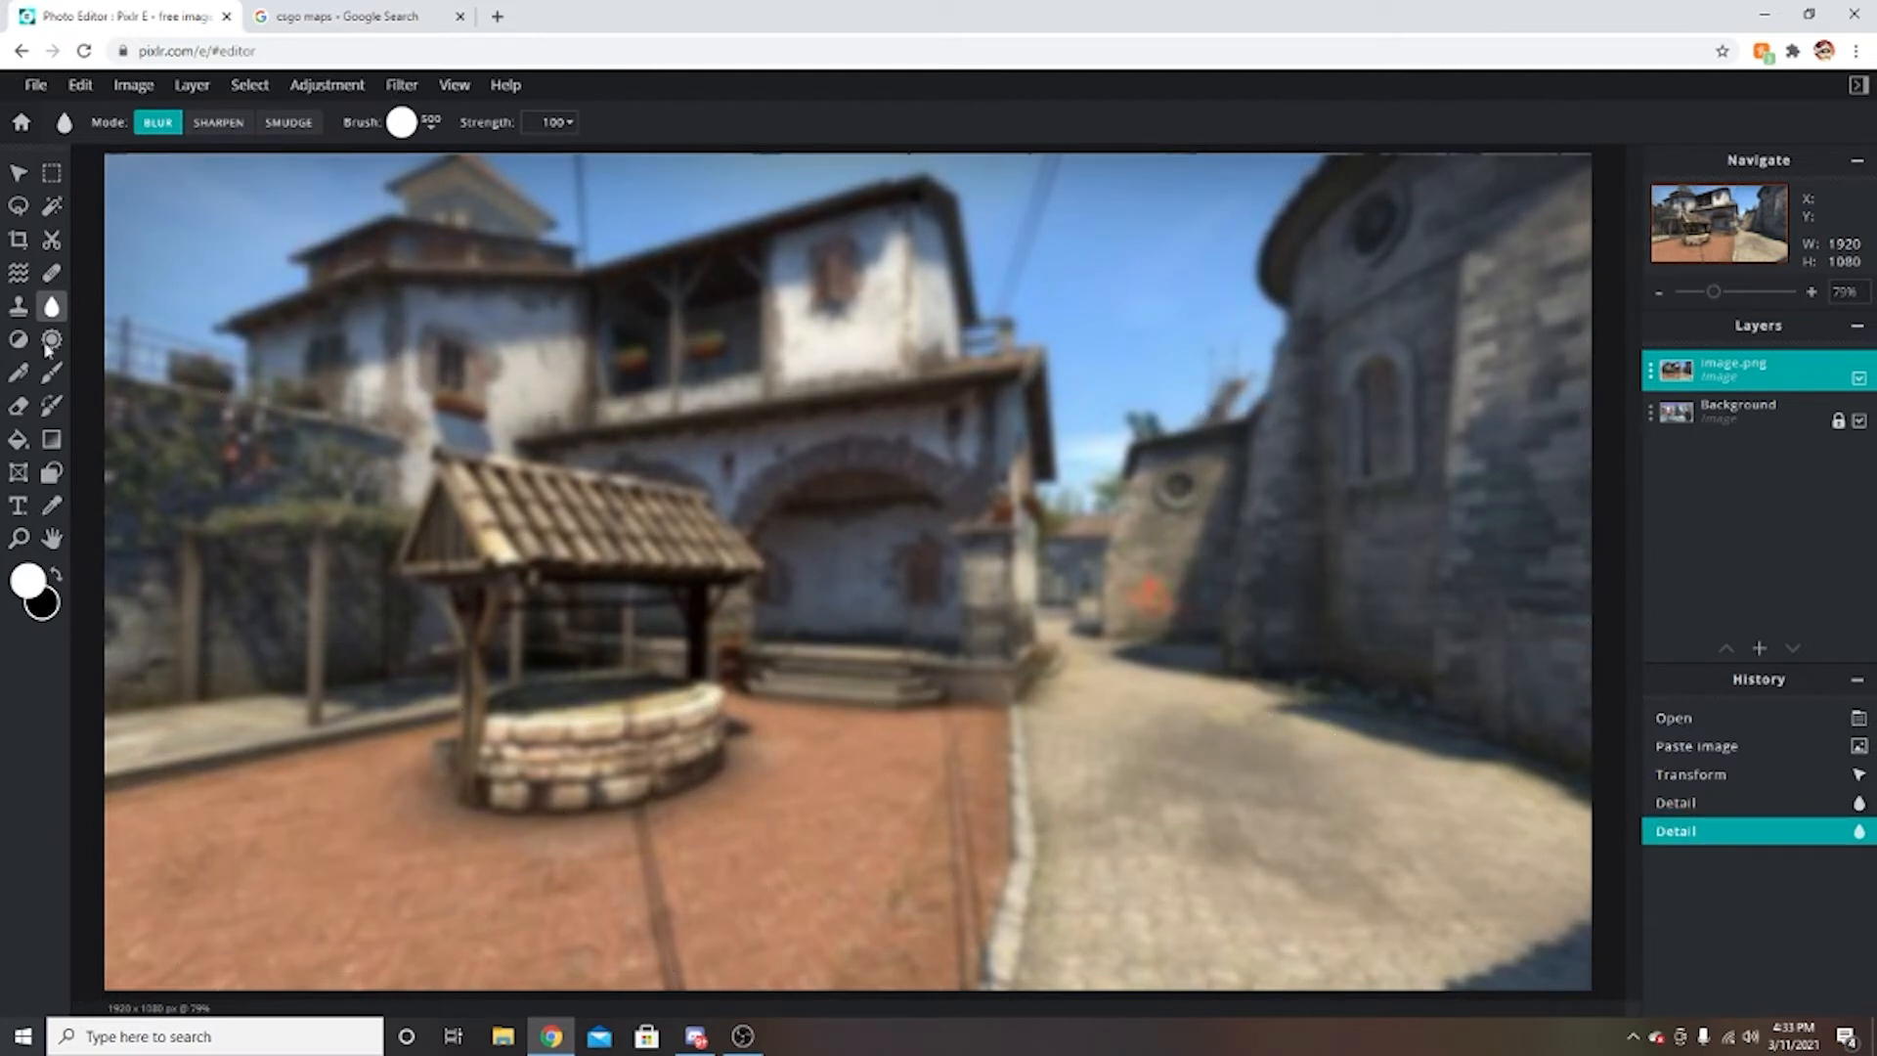
left_click(1276, 455)
left_click(17, 175)
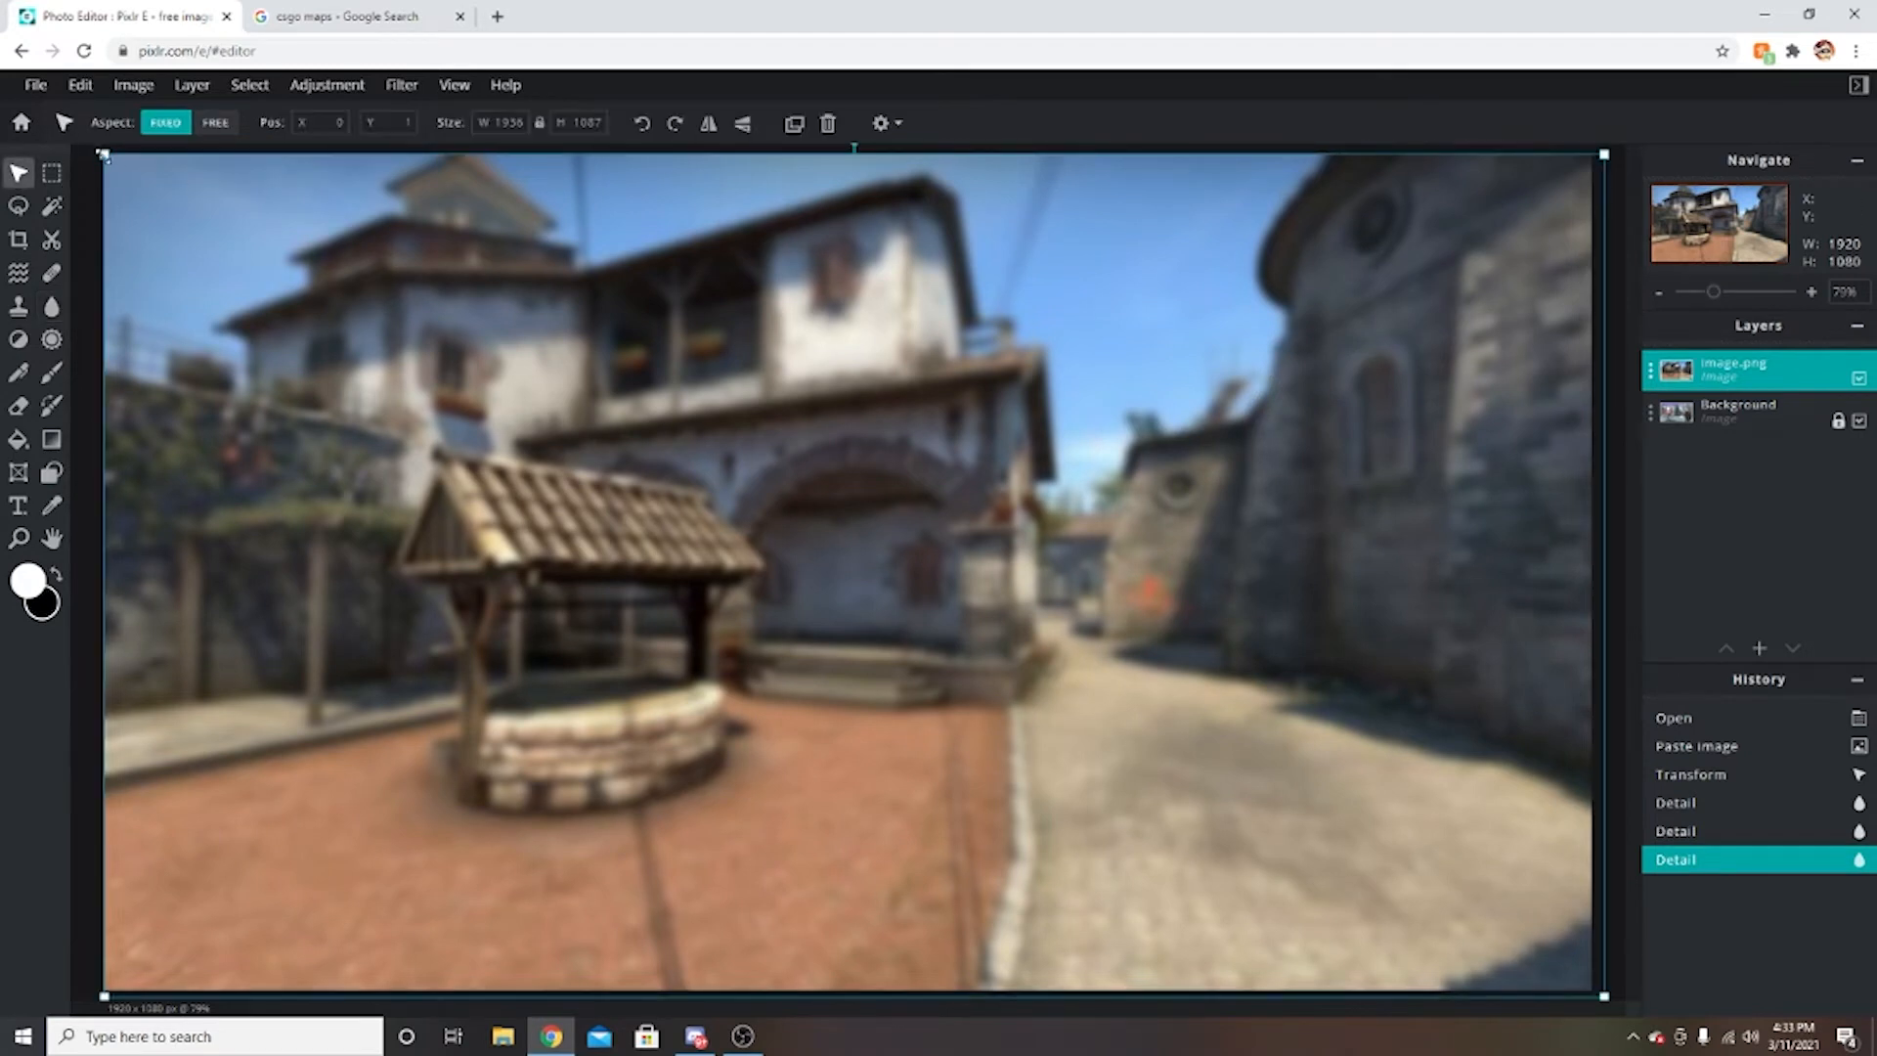
left_click(1617, 935)
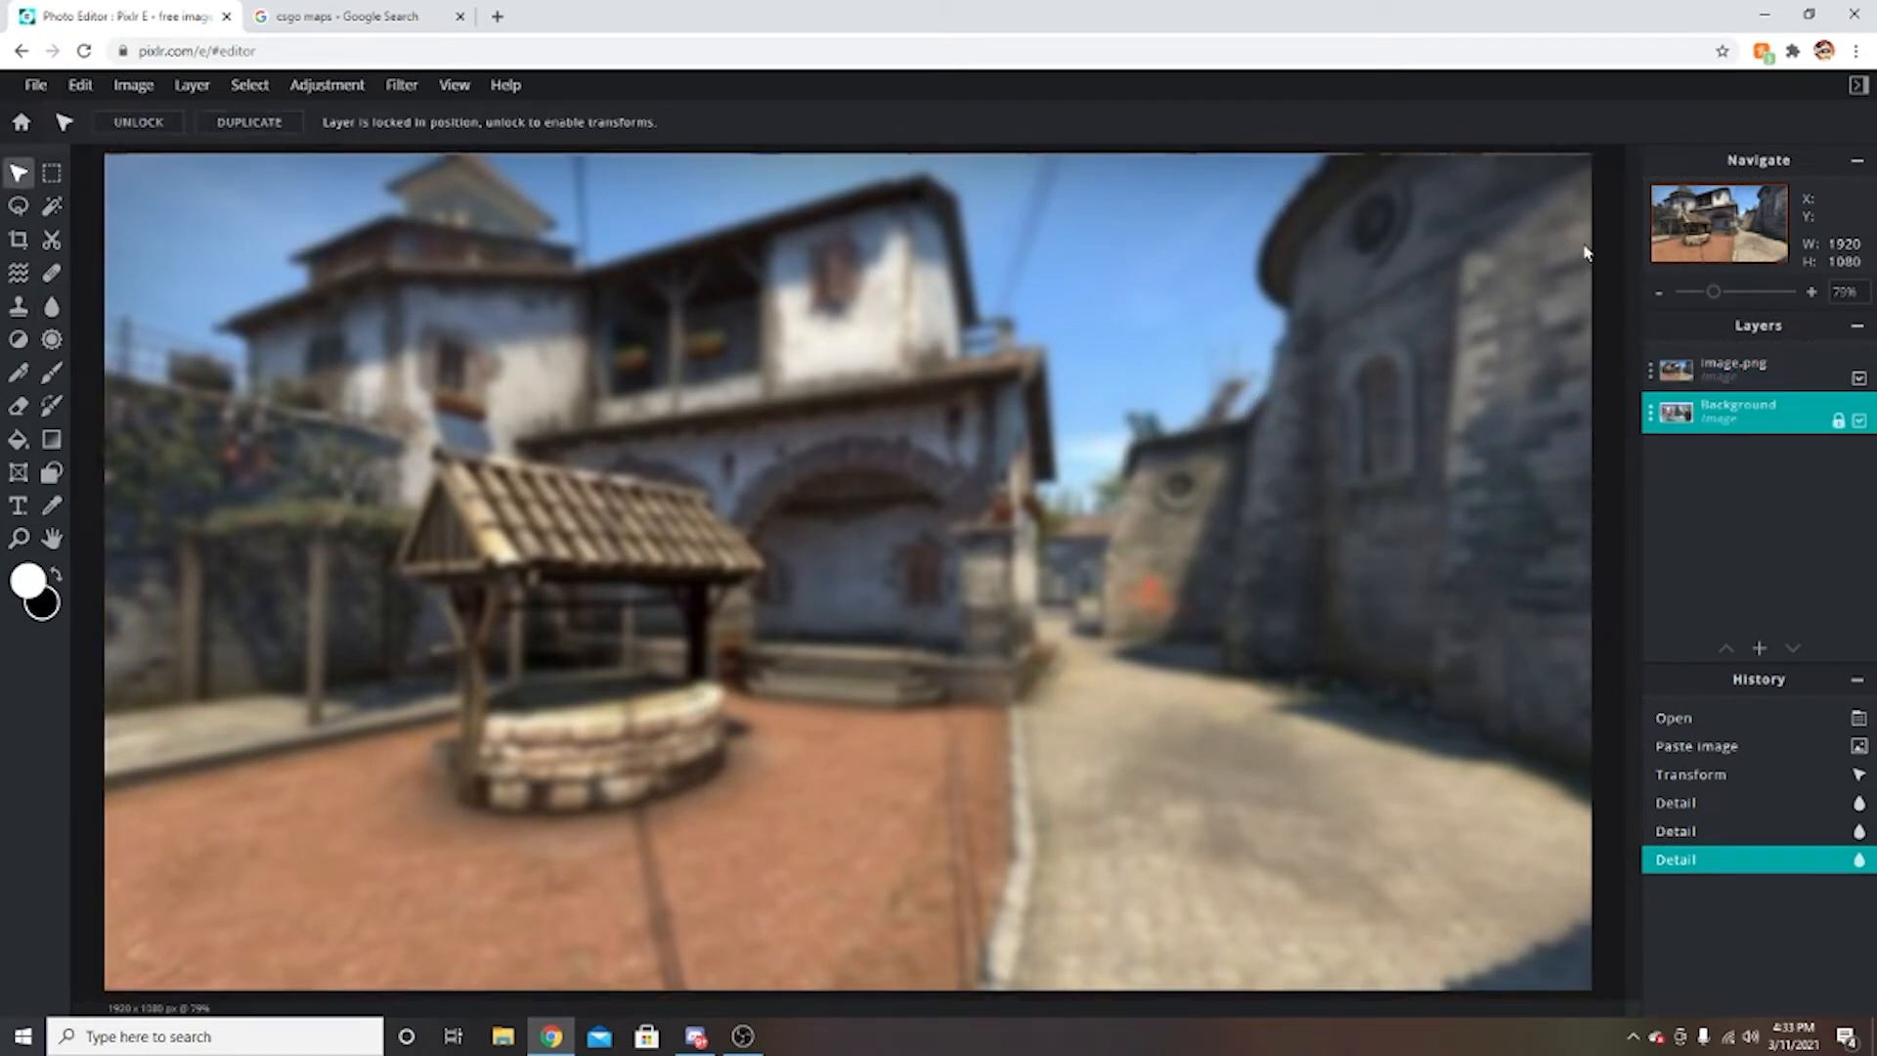
Enlarge the blurred map picture to about 2005 px wide, recentre it over the canvas, and deselect it.
scroll(1567, 244, "down", 4)
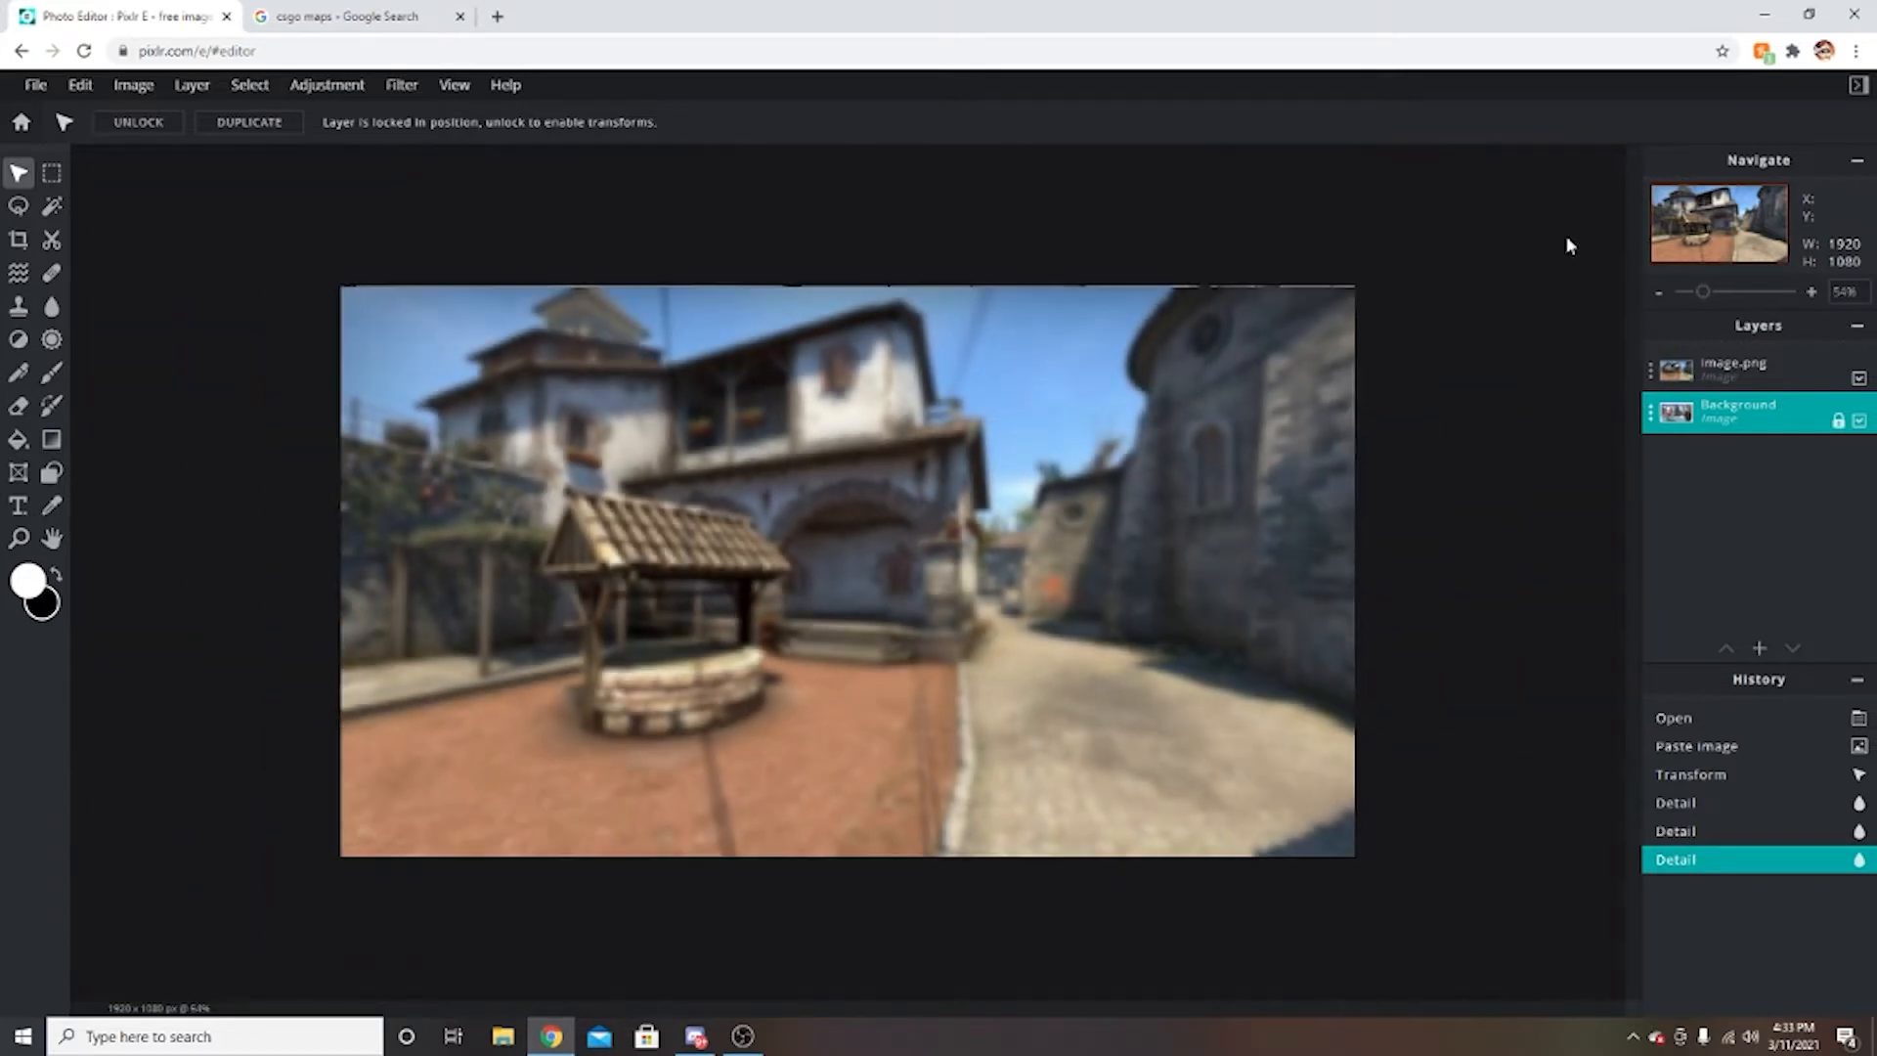
left_click(1355, 295)
left_click_drag(1354, 292, 1394, 264)
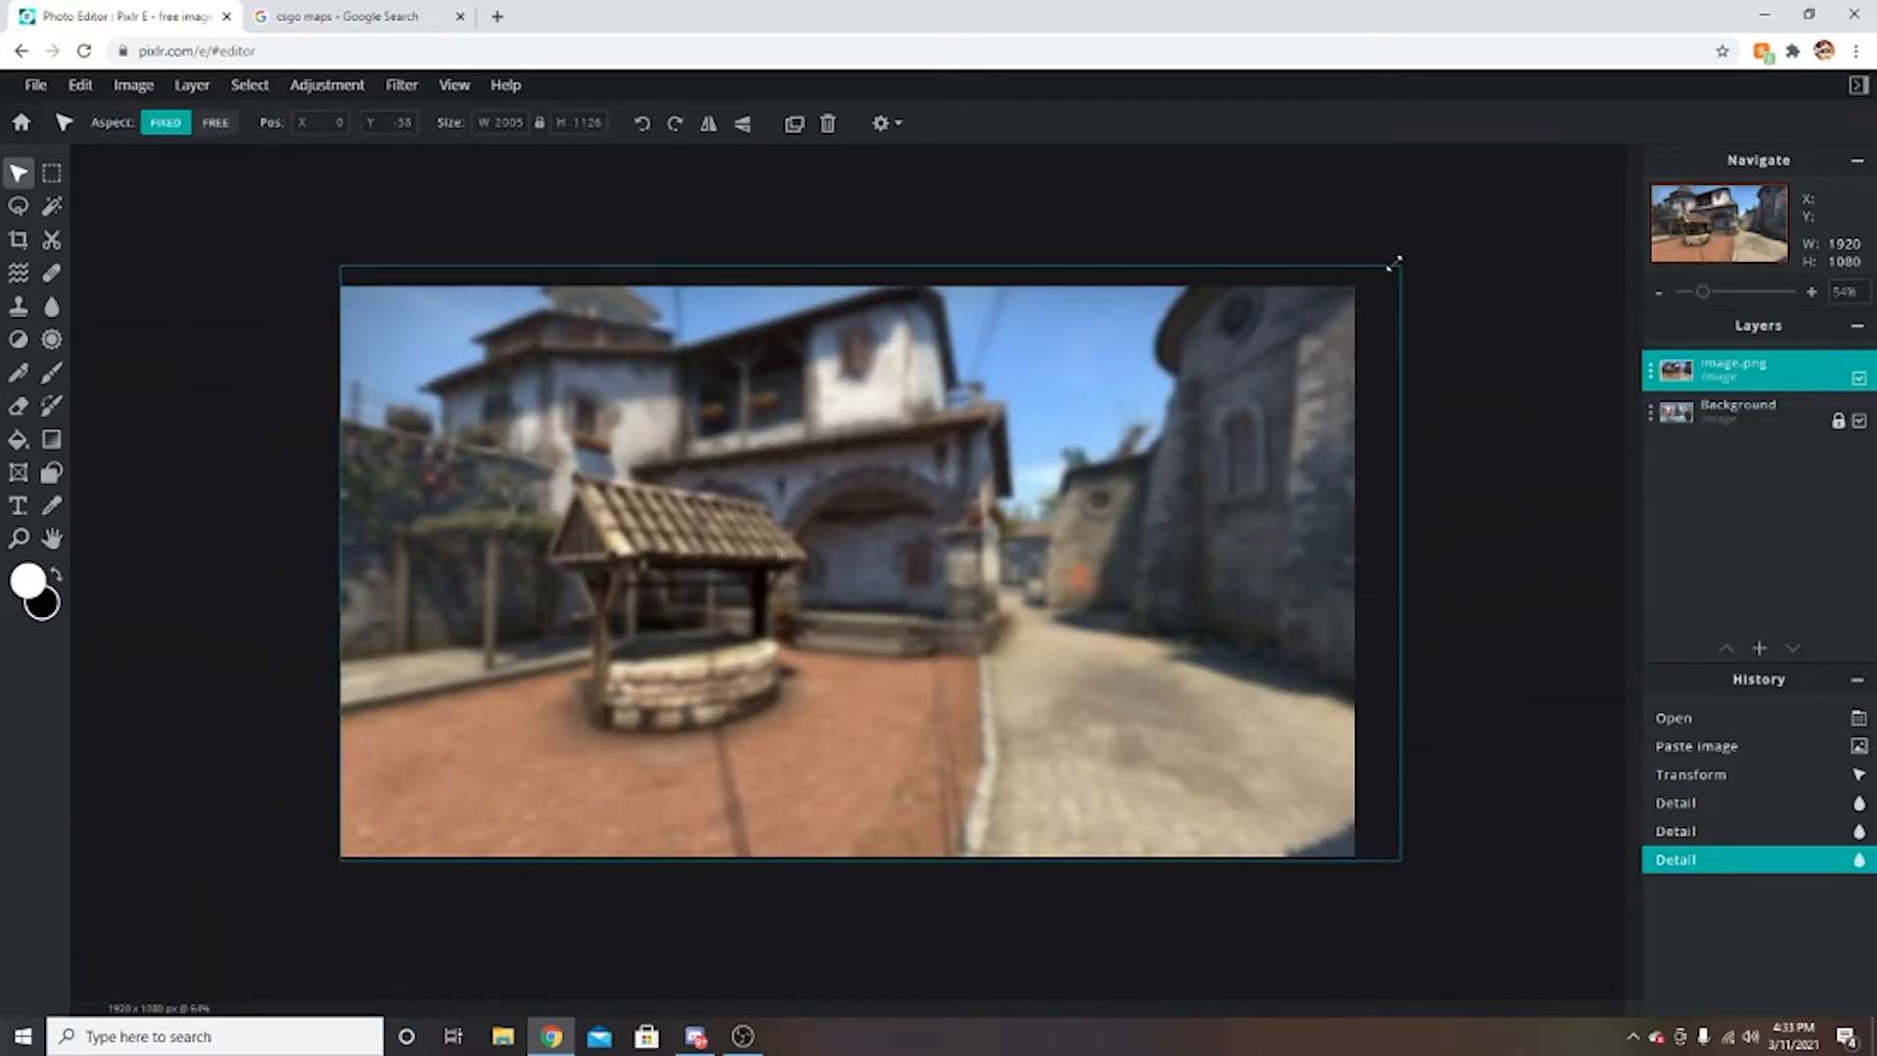
left_click_drag(1199, 507, 1187, 521)
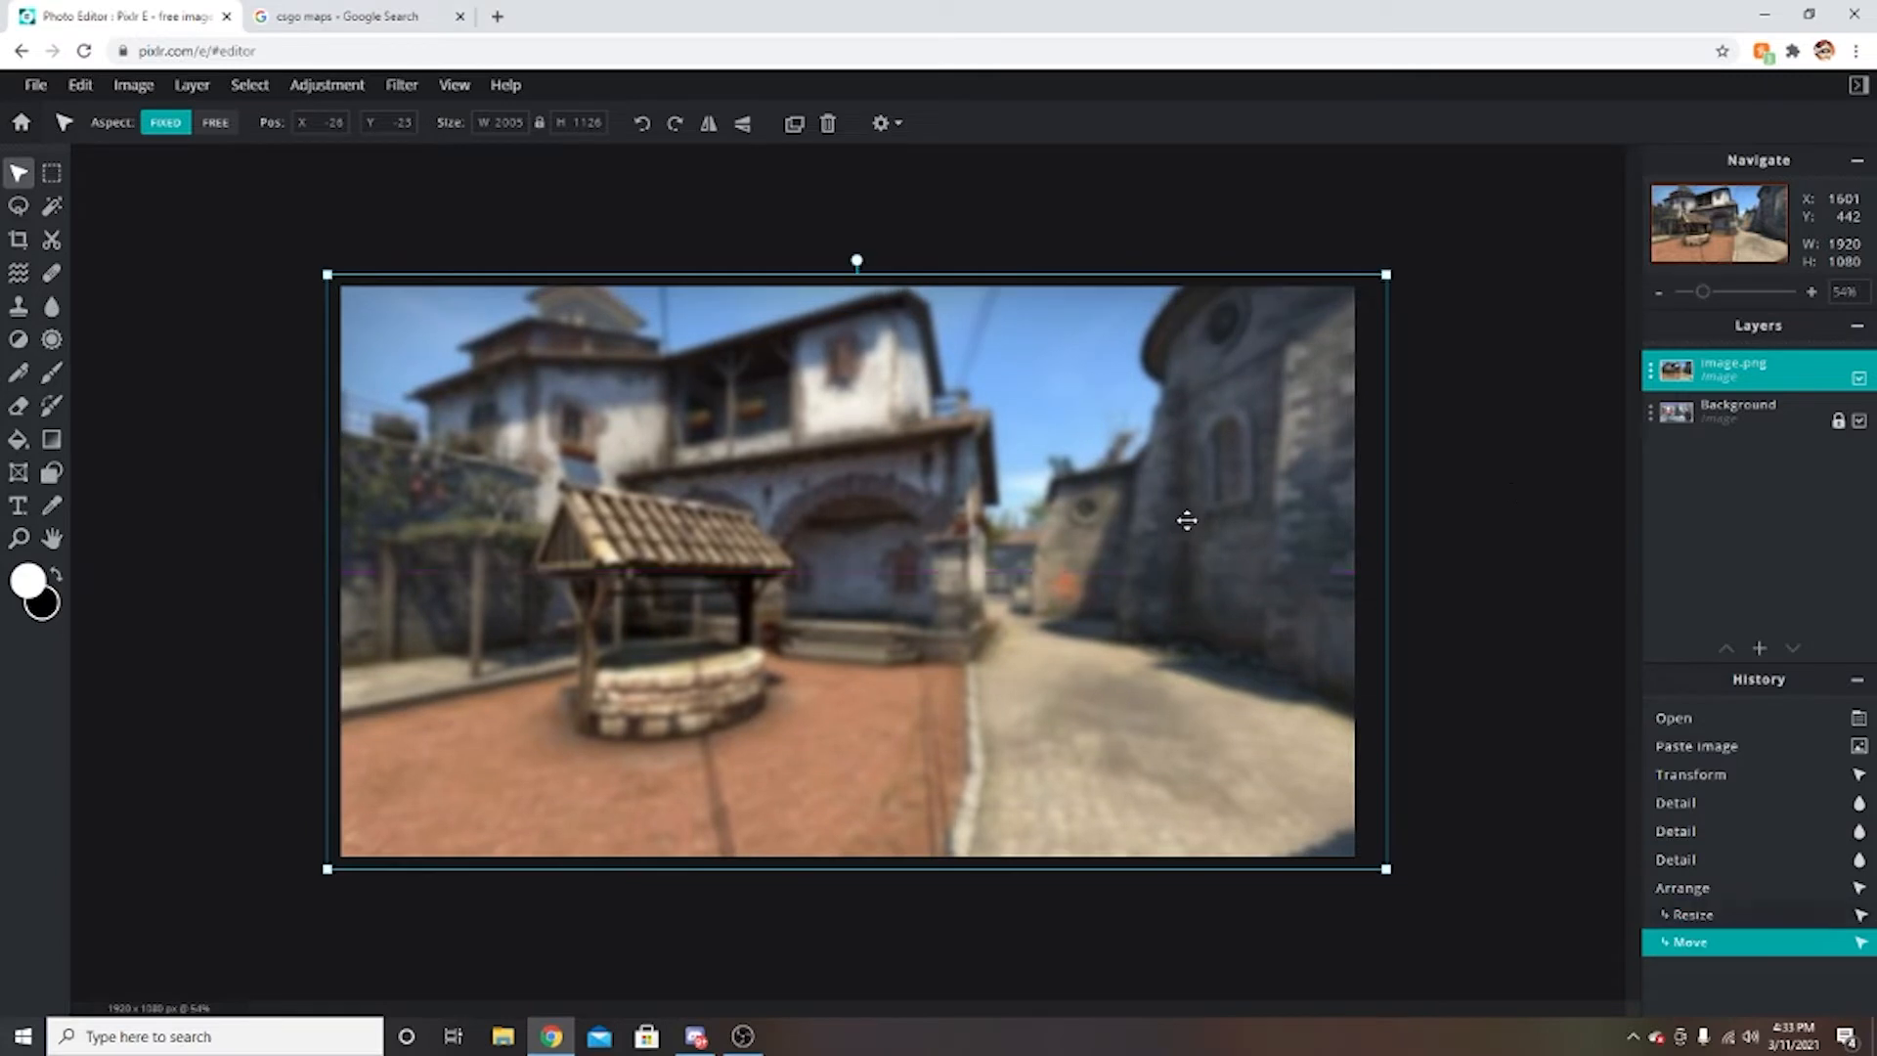
left_click(1533, 487)
scroll(1001, 737, "up", 3)
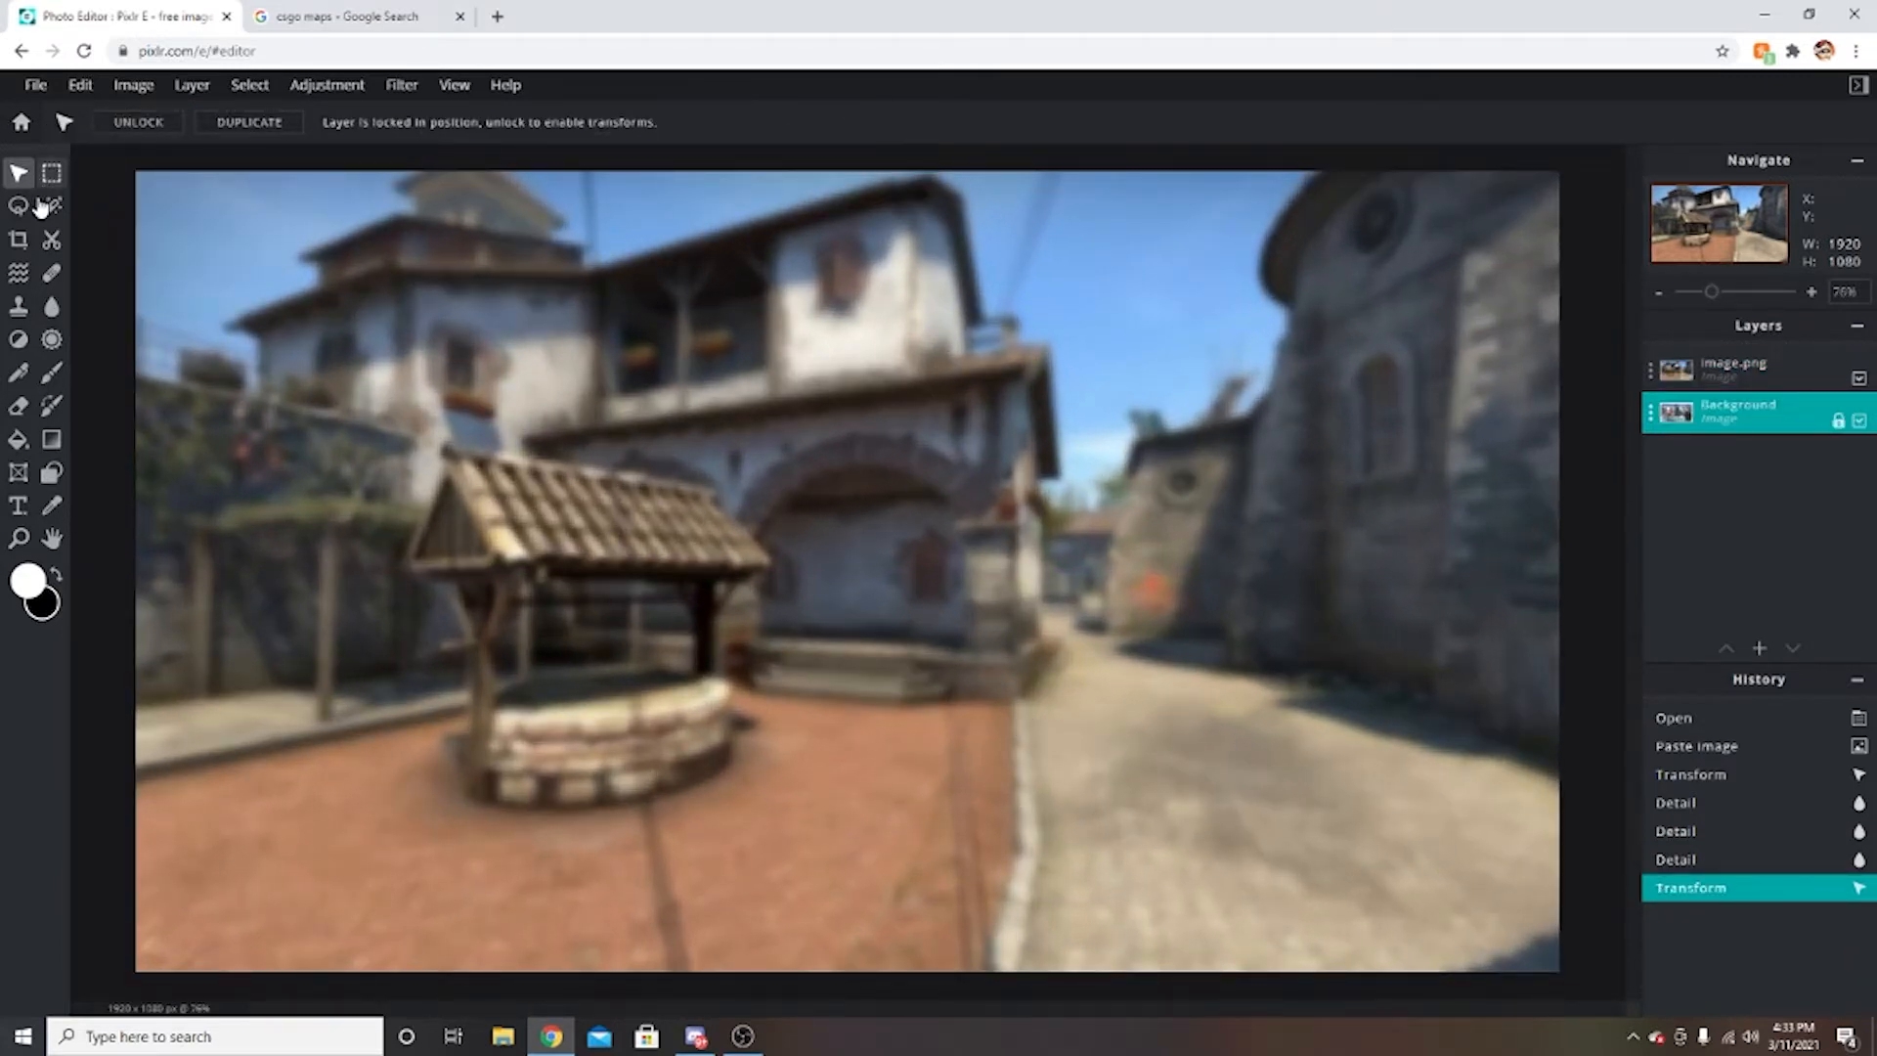
Apply several Blur strokes across the Background layer at strength 100 with the 500 px brush.
left_click(52, 306)
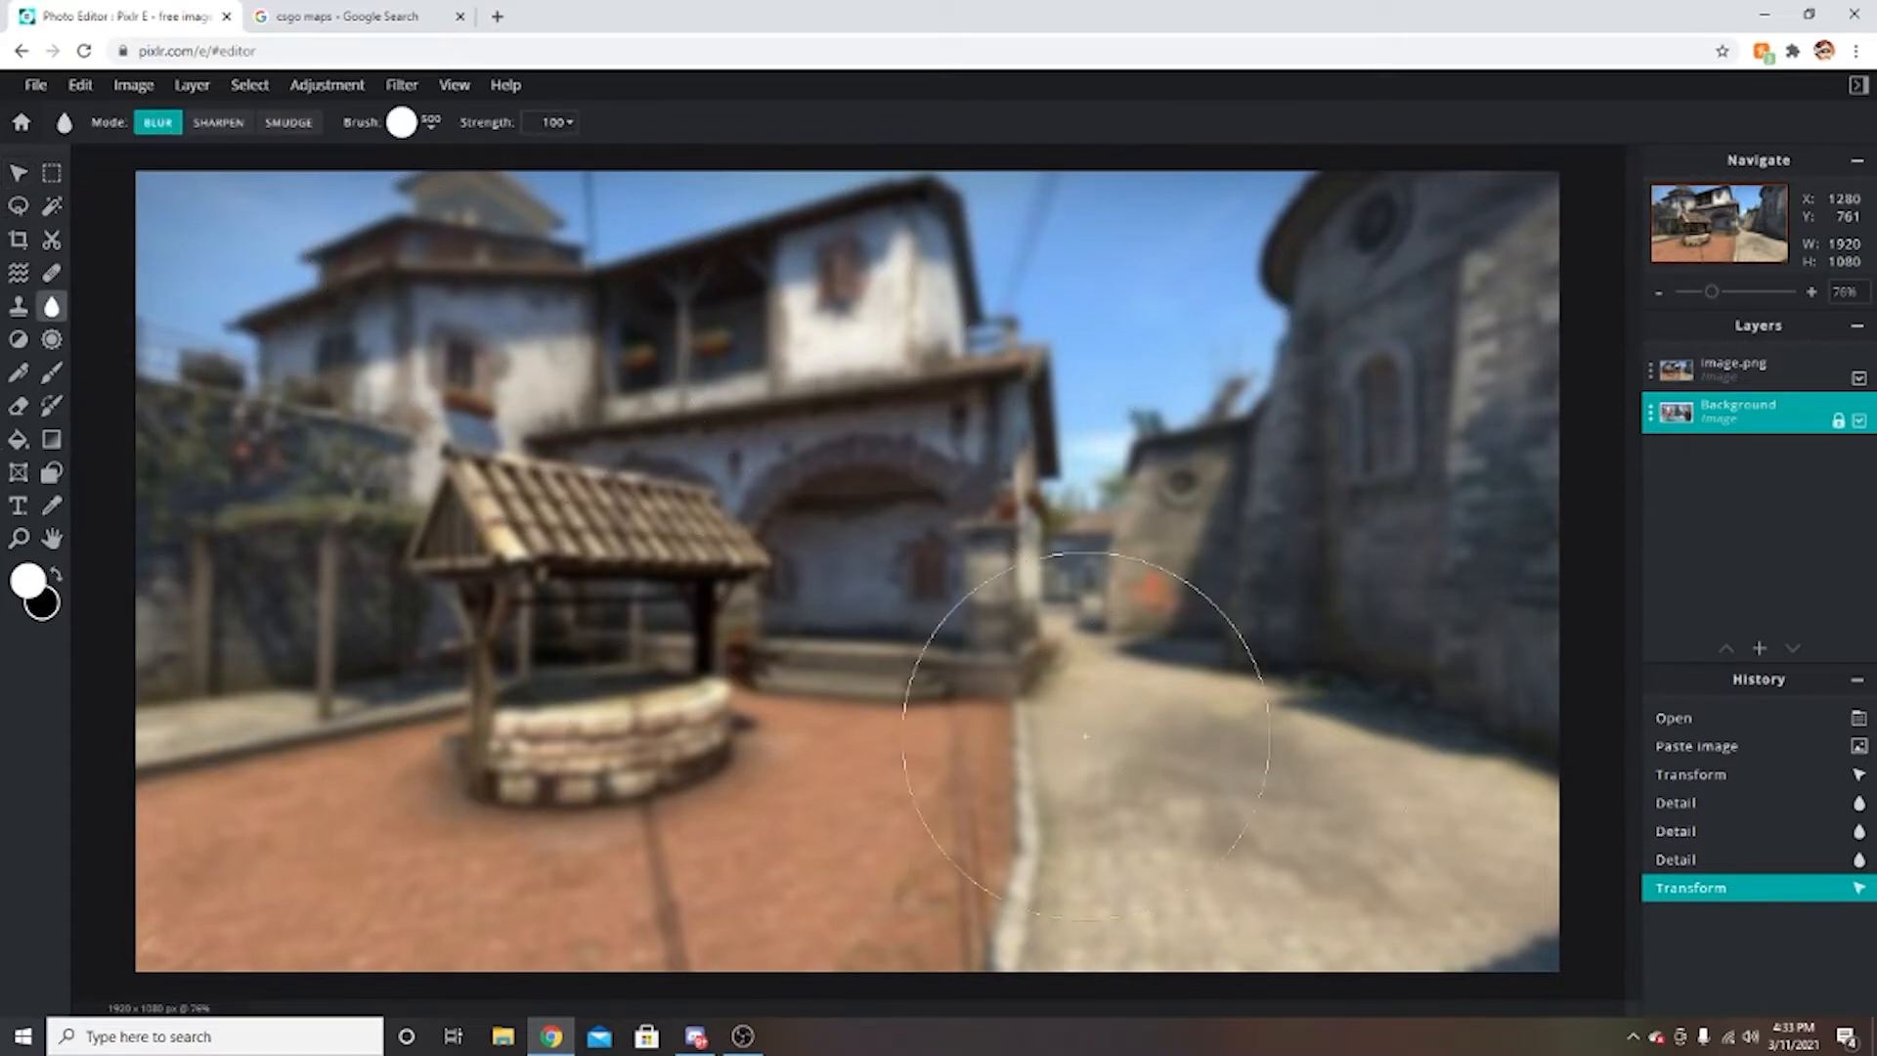
left_click(193, 700)
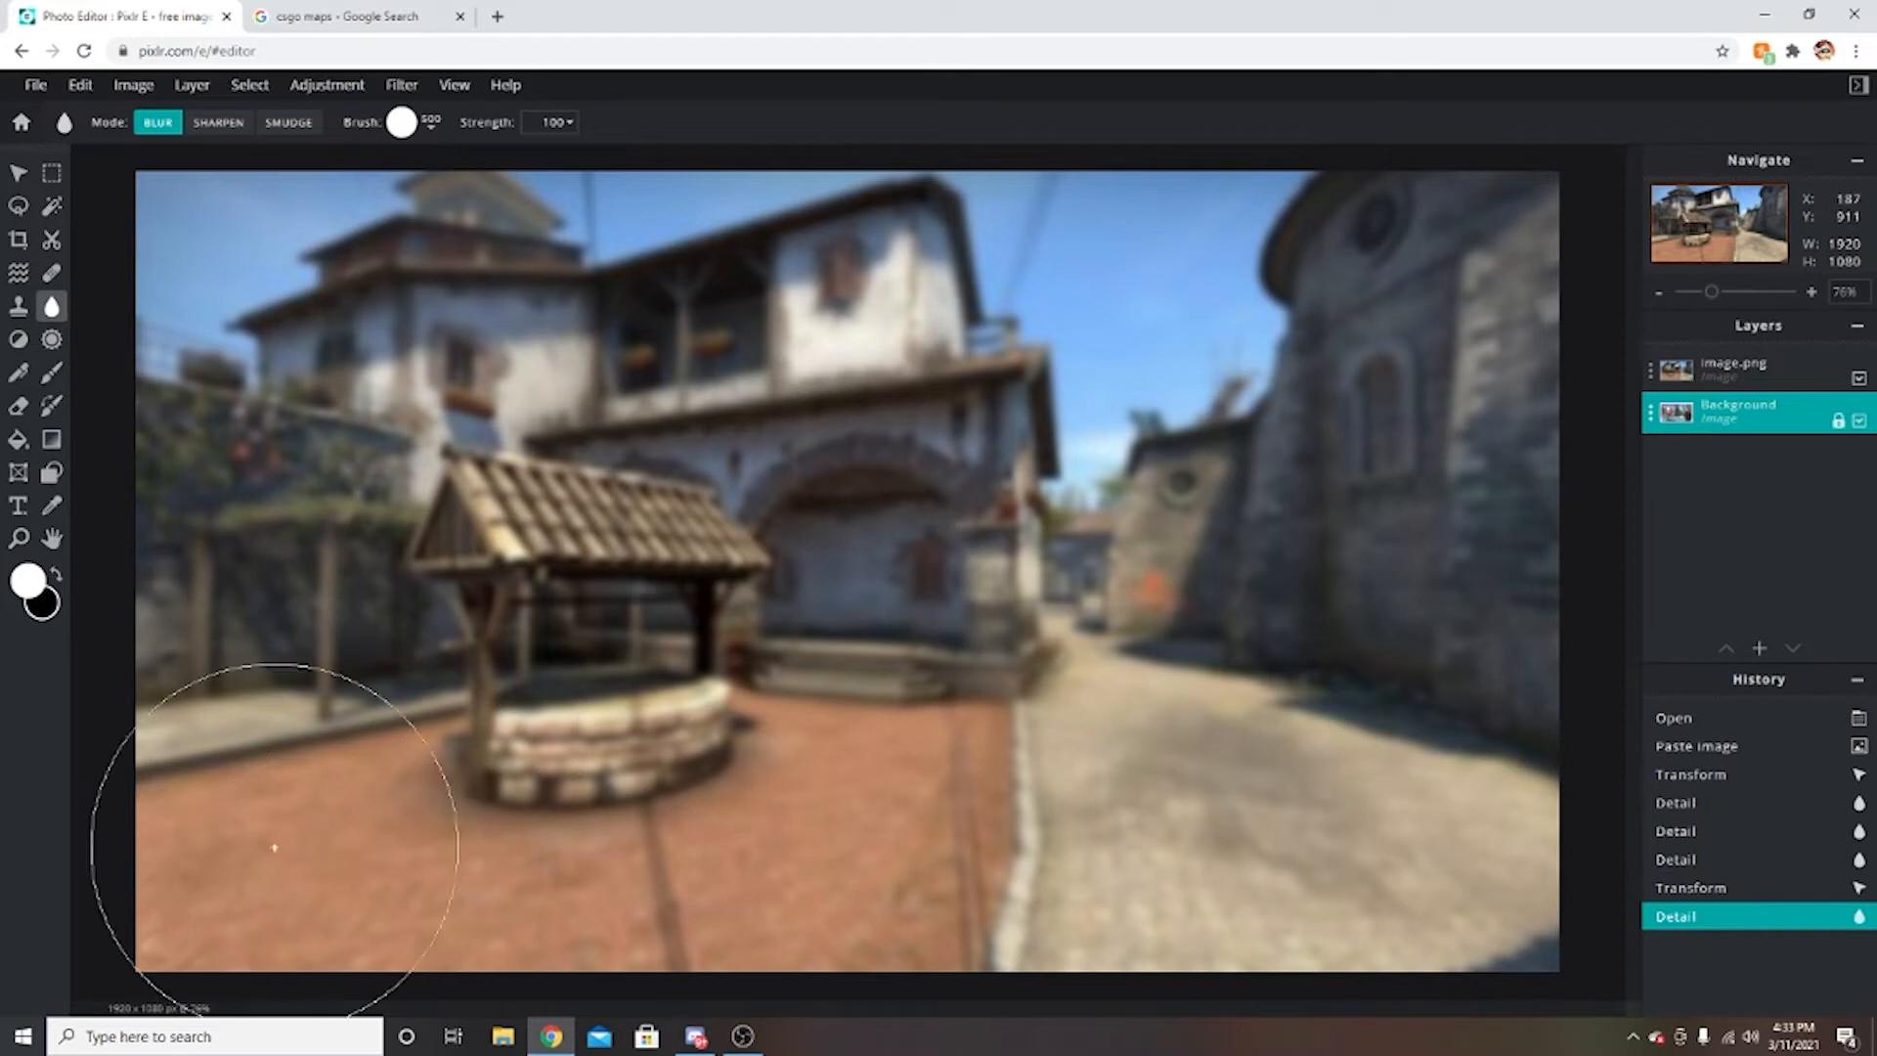
left_click(858, 494)
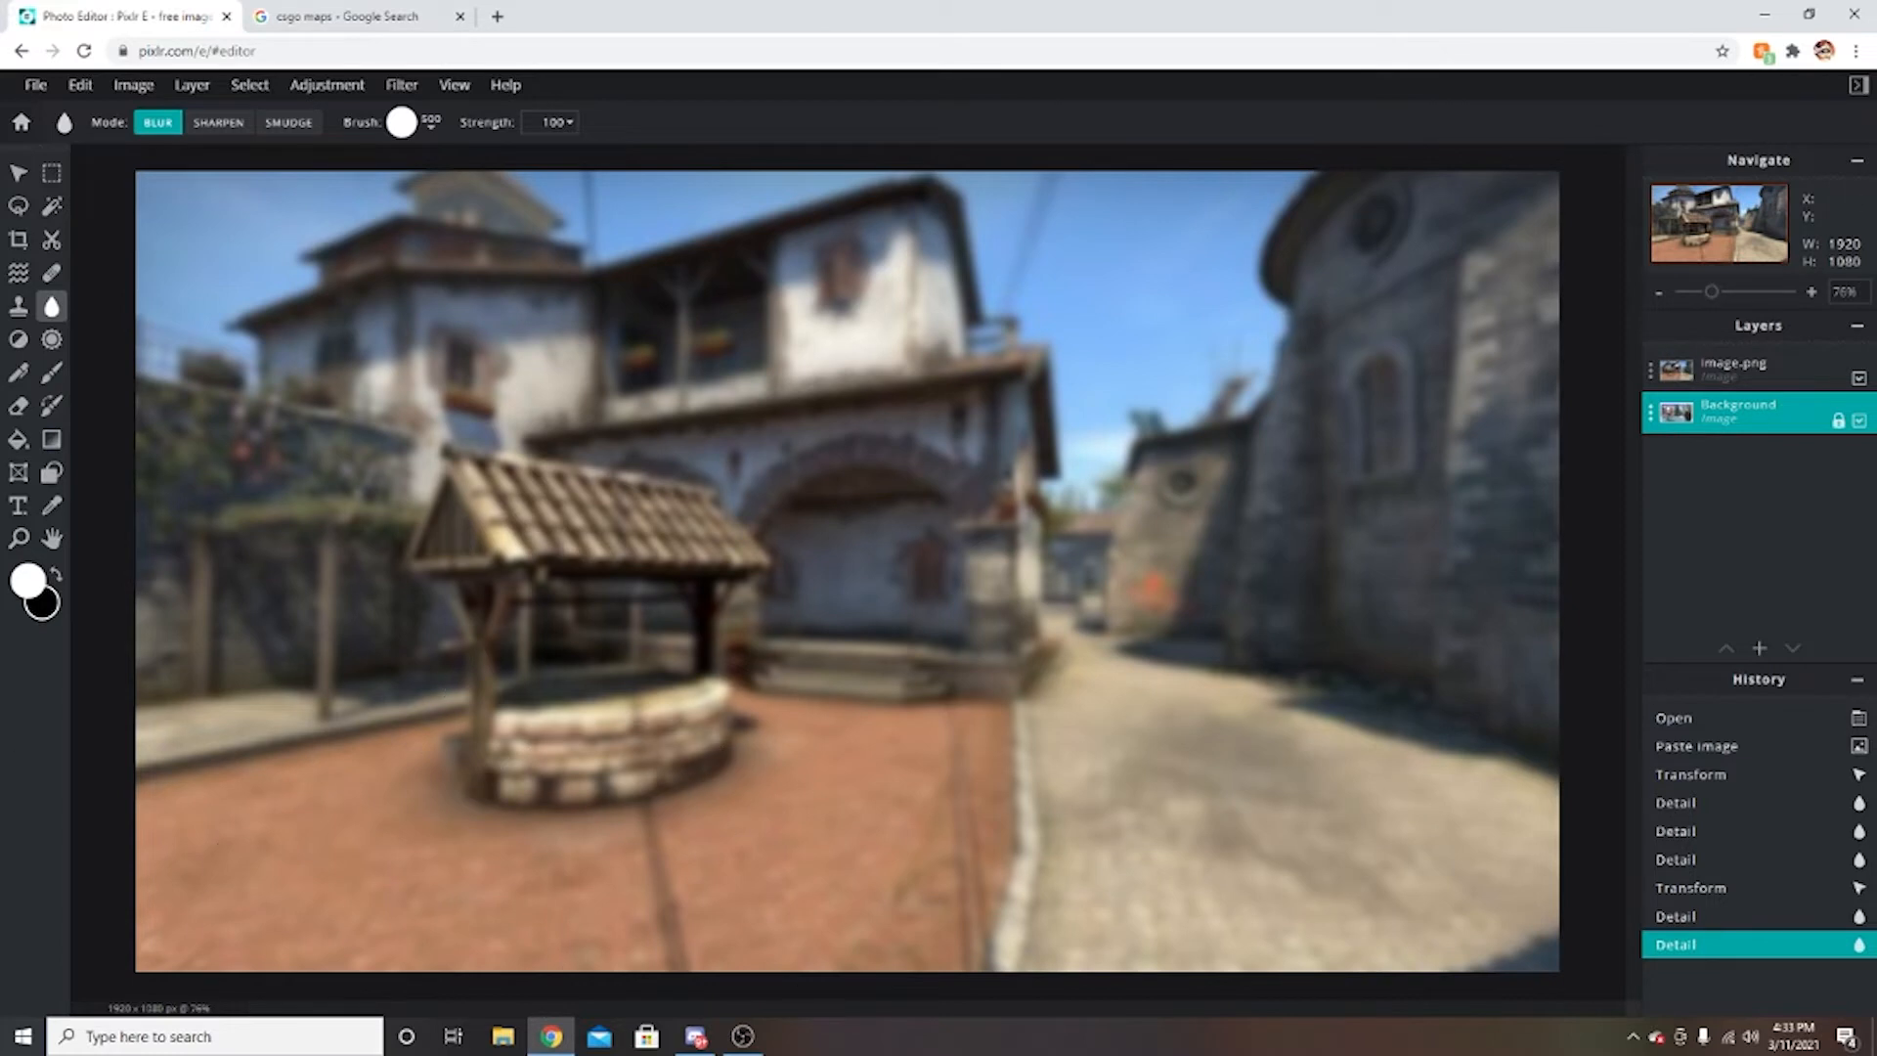
left_click(419, 629)
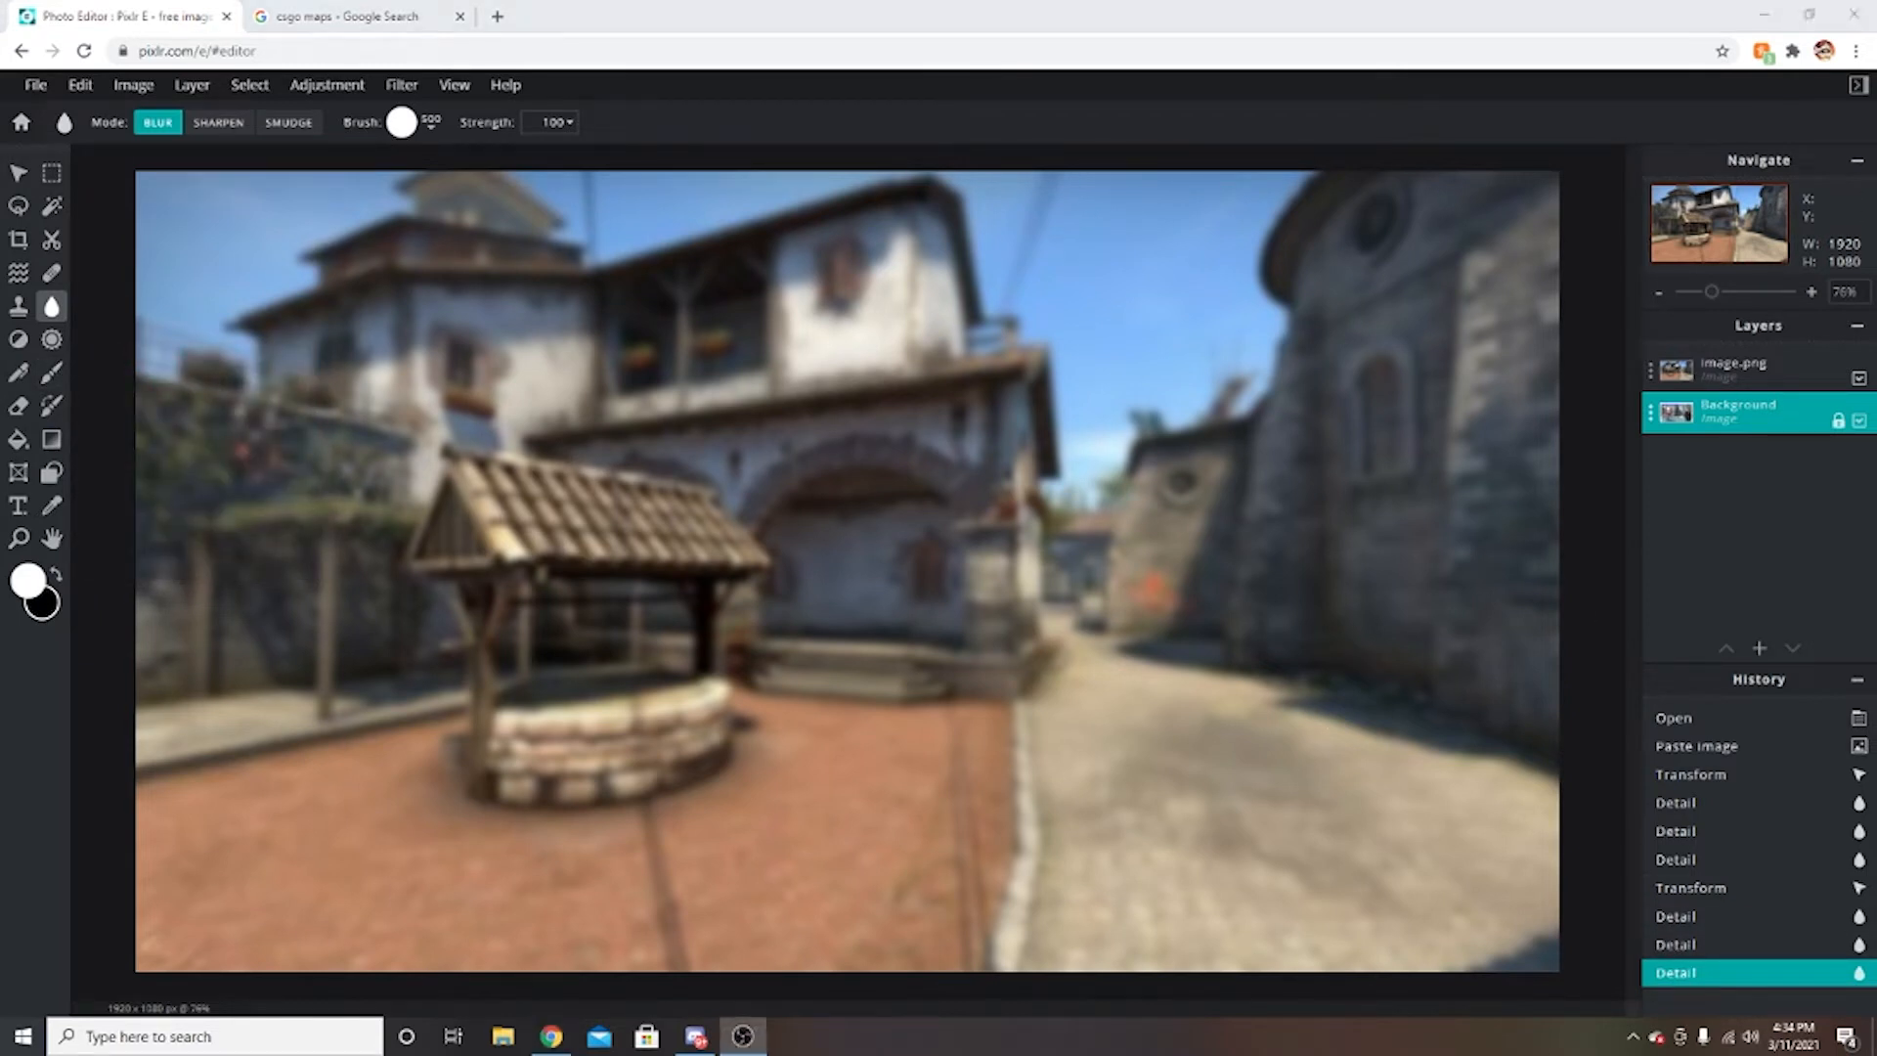
left_click(745, 505)
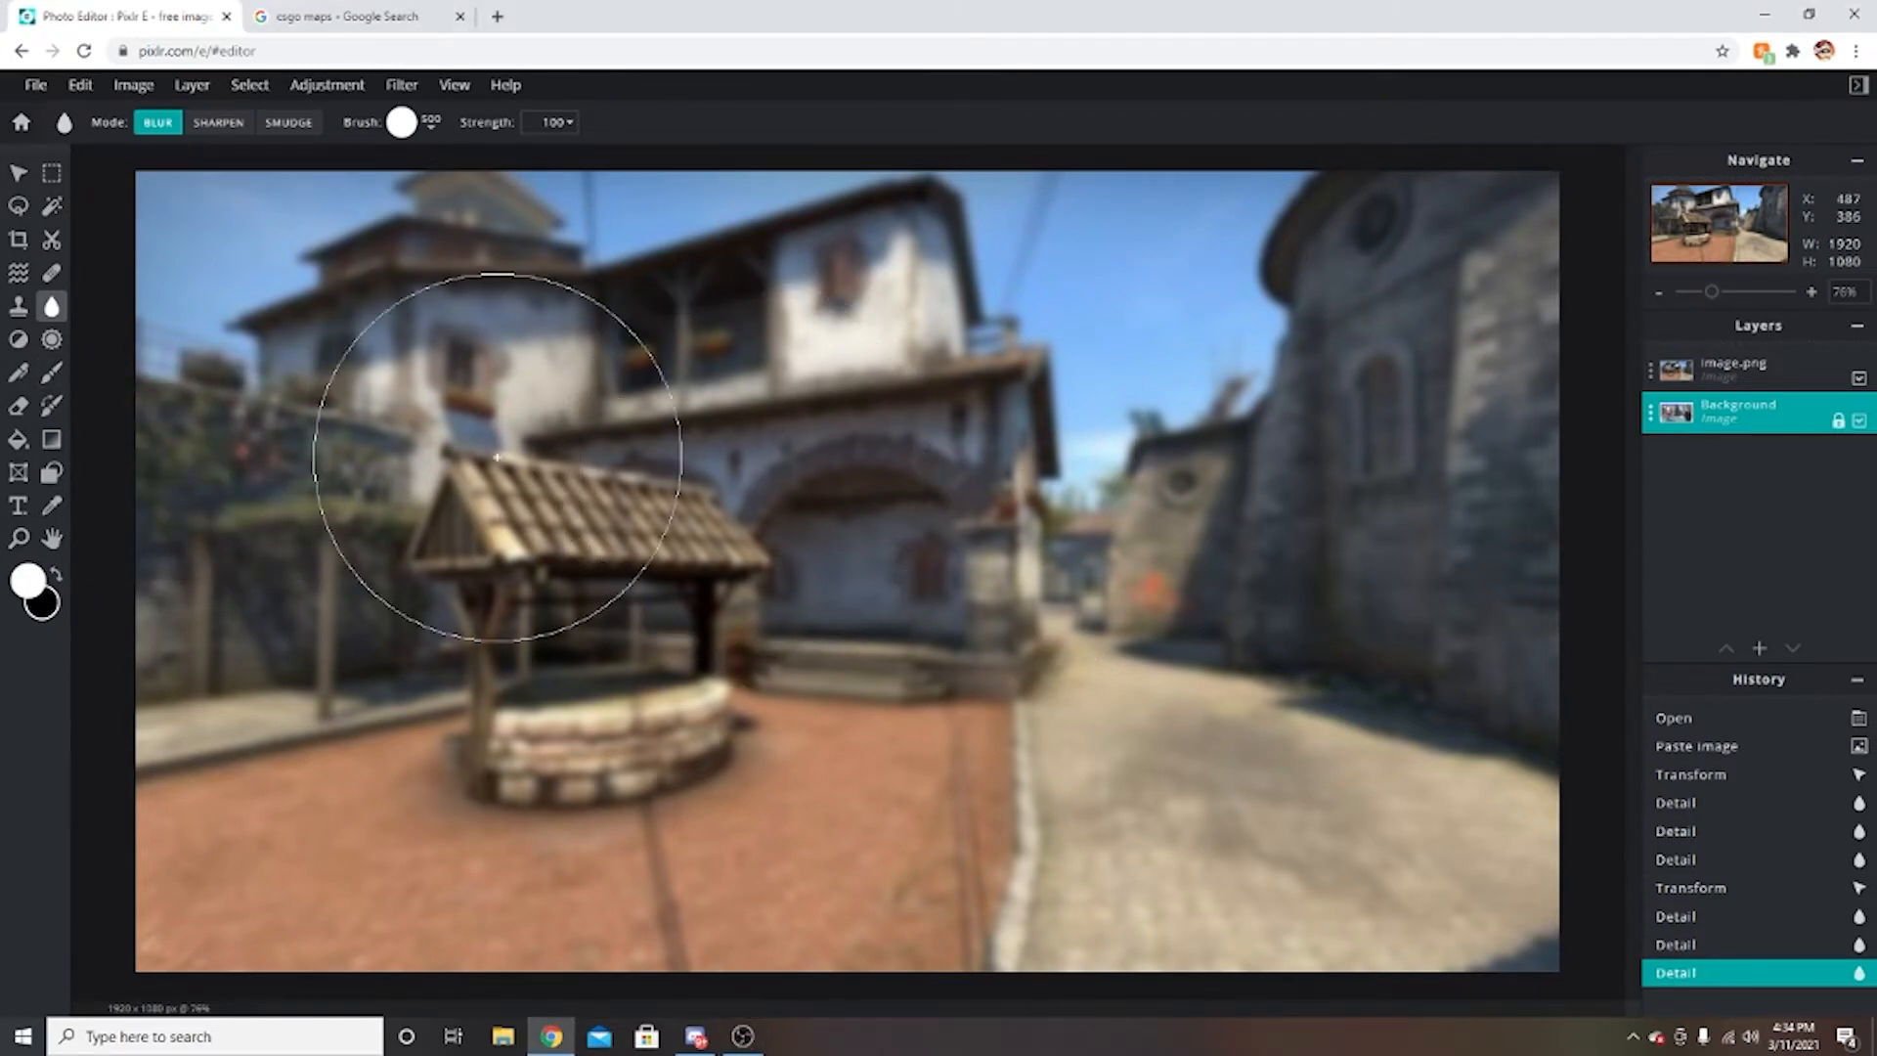
mouse_move(906, 925)
left_mouse_down()
mouse_move(155, 607)
mouse_move(731, 566)
mouse_move(385, 414)
mouse_move(156, 246)
left_mouse_up()
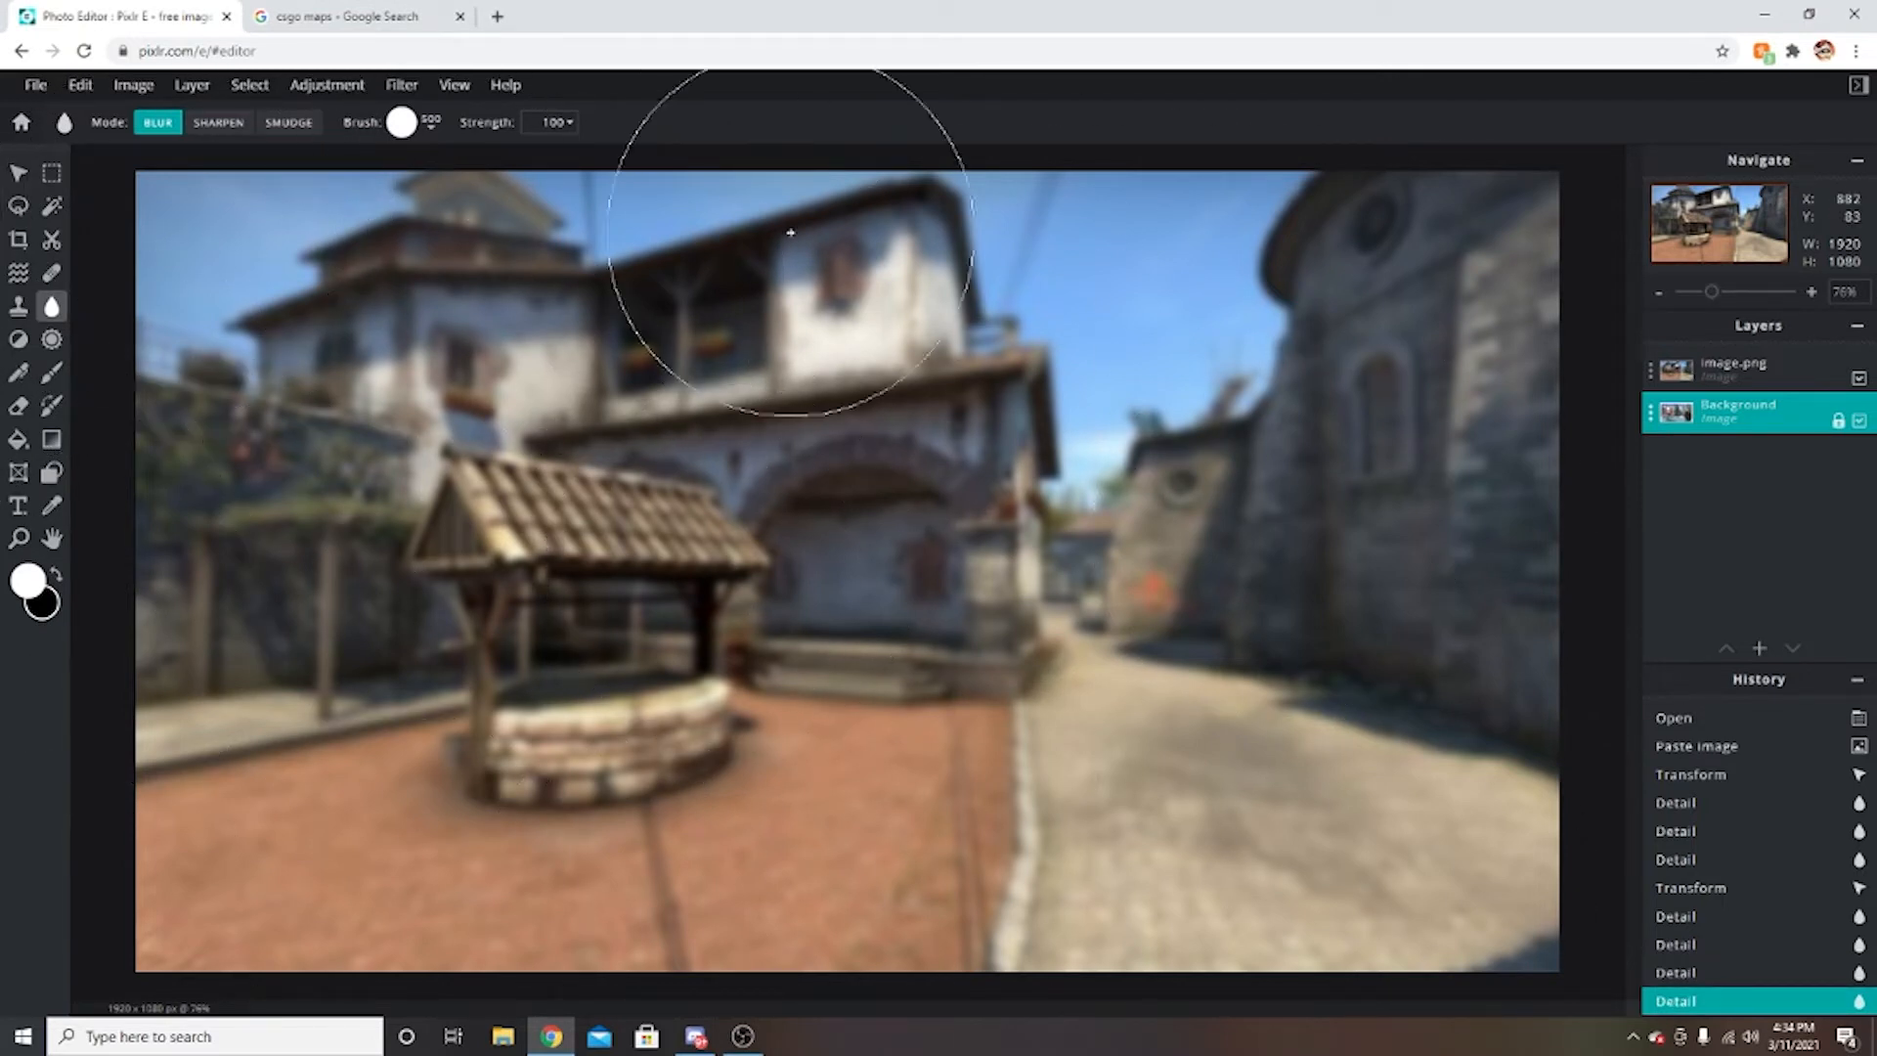
mouse_move(724, 721)
left_mouse_down()
mouse_move(280, 326)
mouse_move(176, 341)
mouse_move(621, 324)
mouse_move(794, 274)
mouse_move(975, 379)
mouse_move(967, 635)
mouse_move(797, 812)
mouse_move(557, 599)
mouse_move(402, 774)
mouse_move(427, 770)
mouse_move(264, 536)
left_mouse_up()
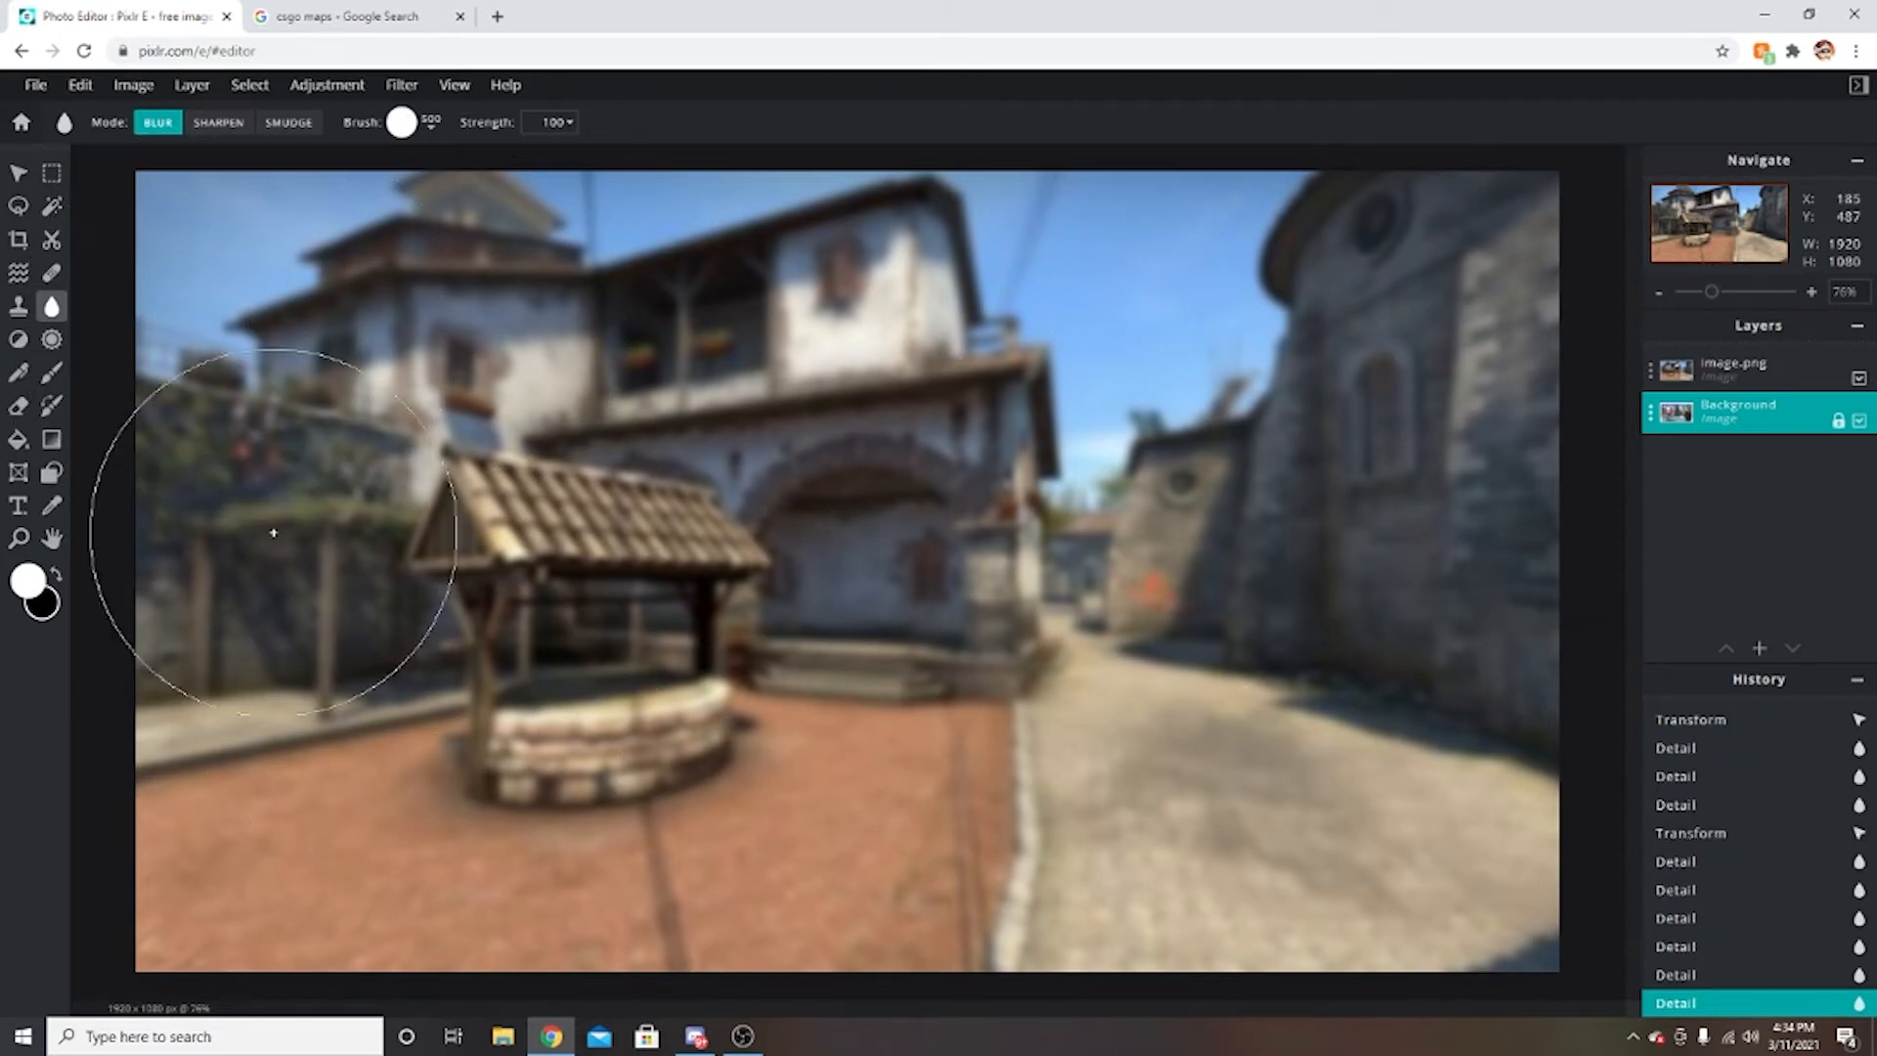
Set the detail tool to Sharpen mode and apply strokes to the Background layer at strength 100.
left_click(212, 123)
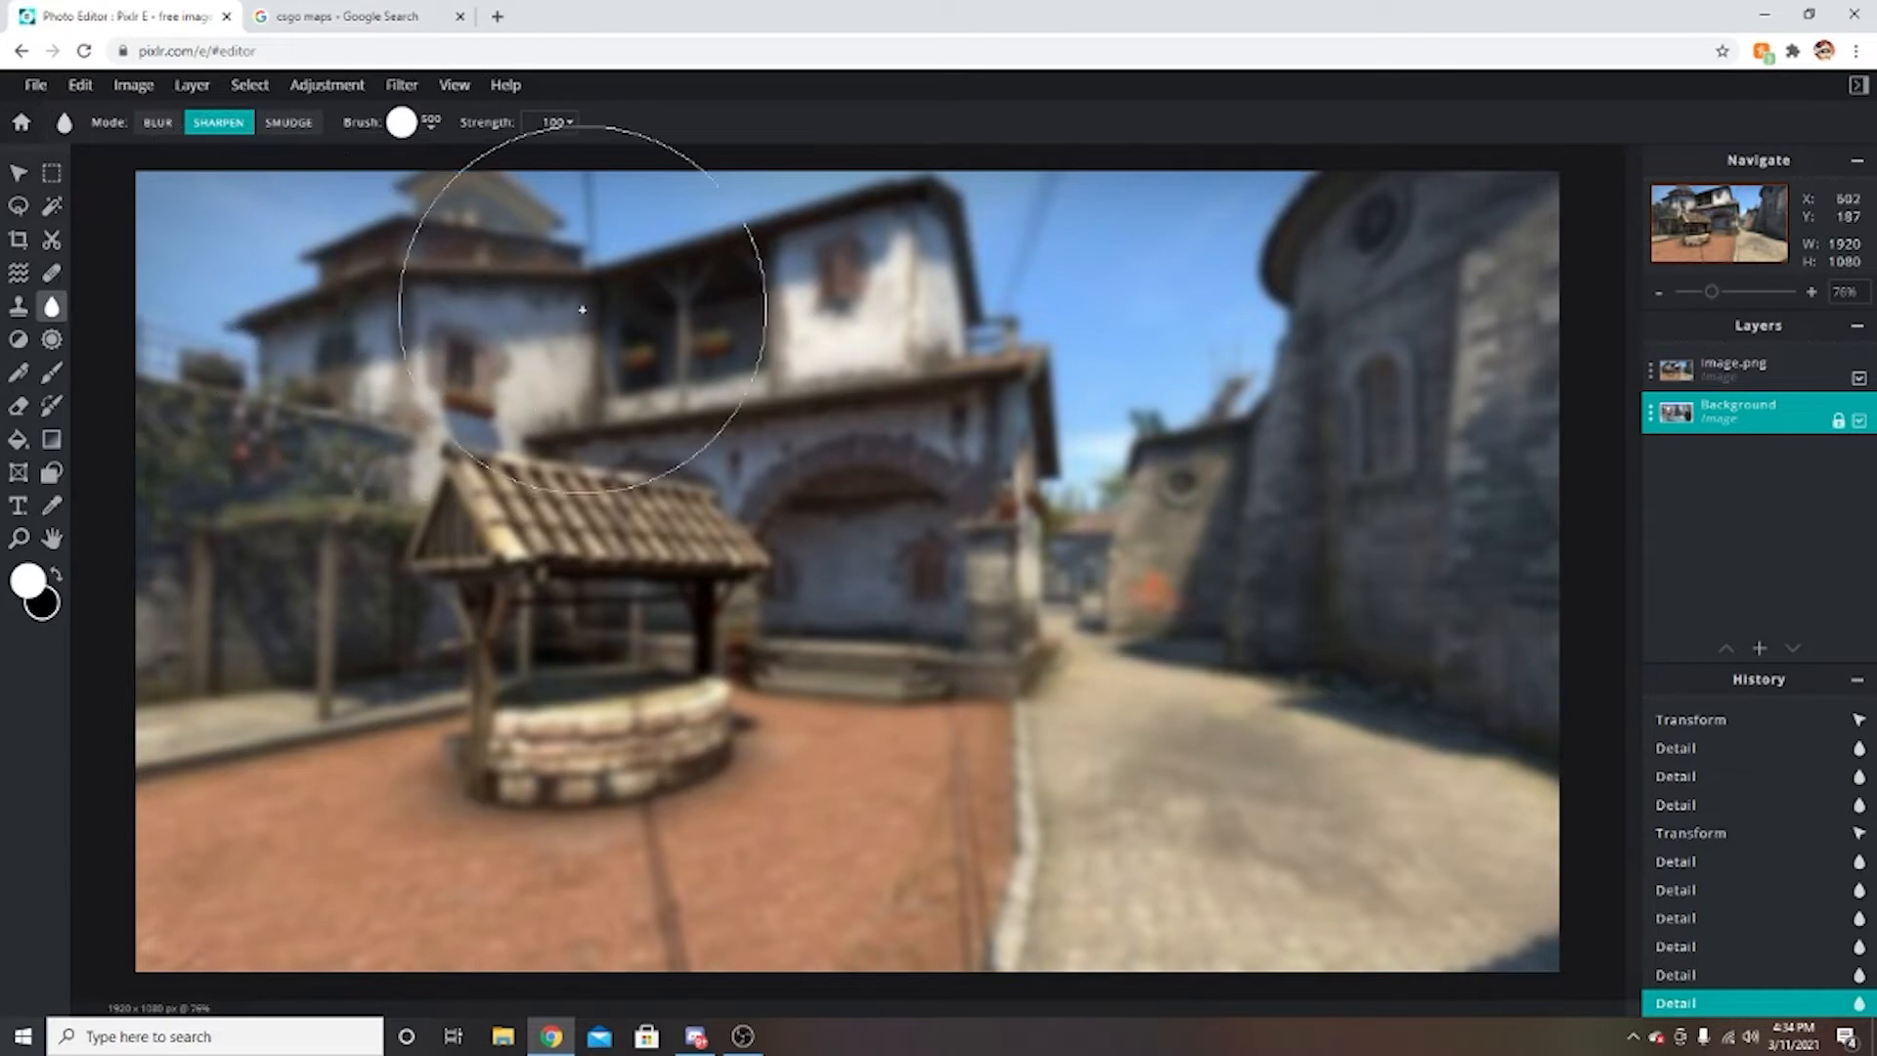
left_click(616, 944)
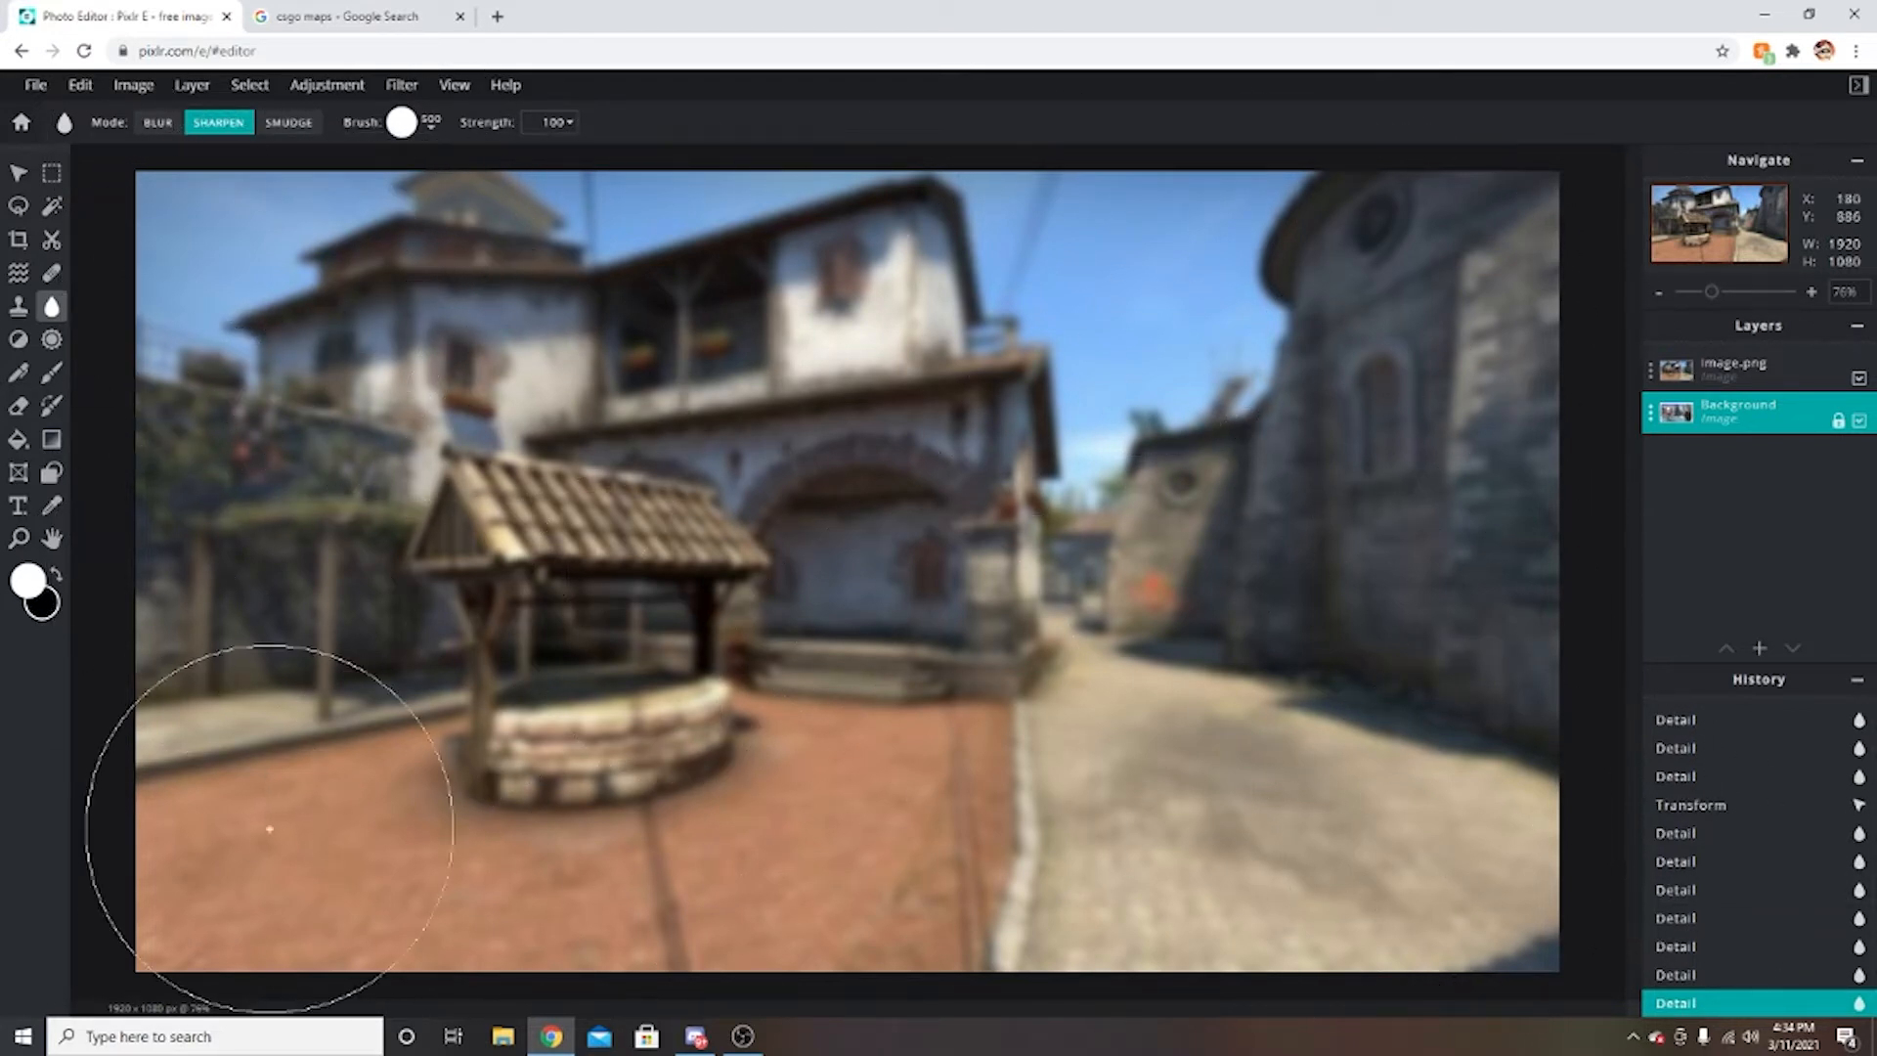
left_click(1105, 528)
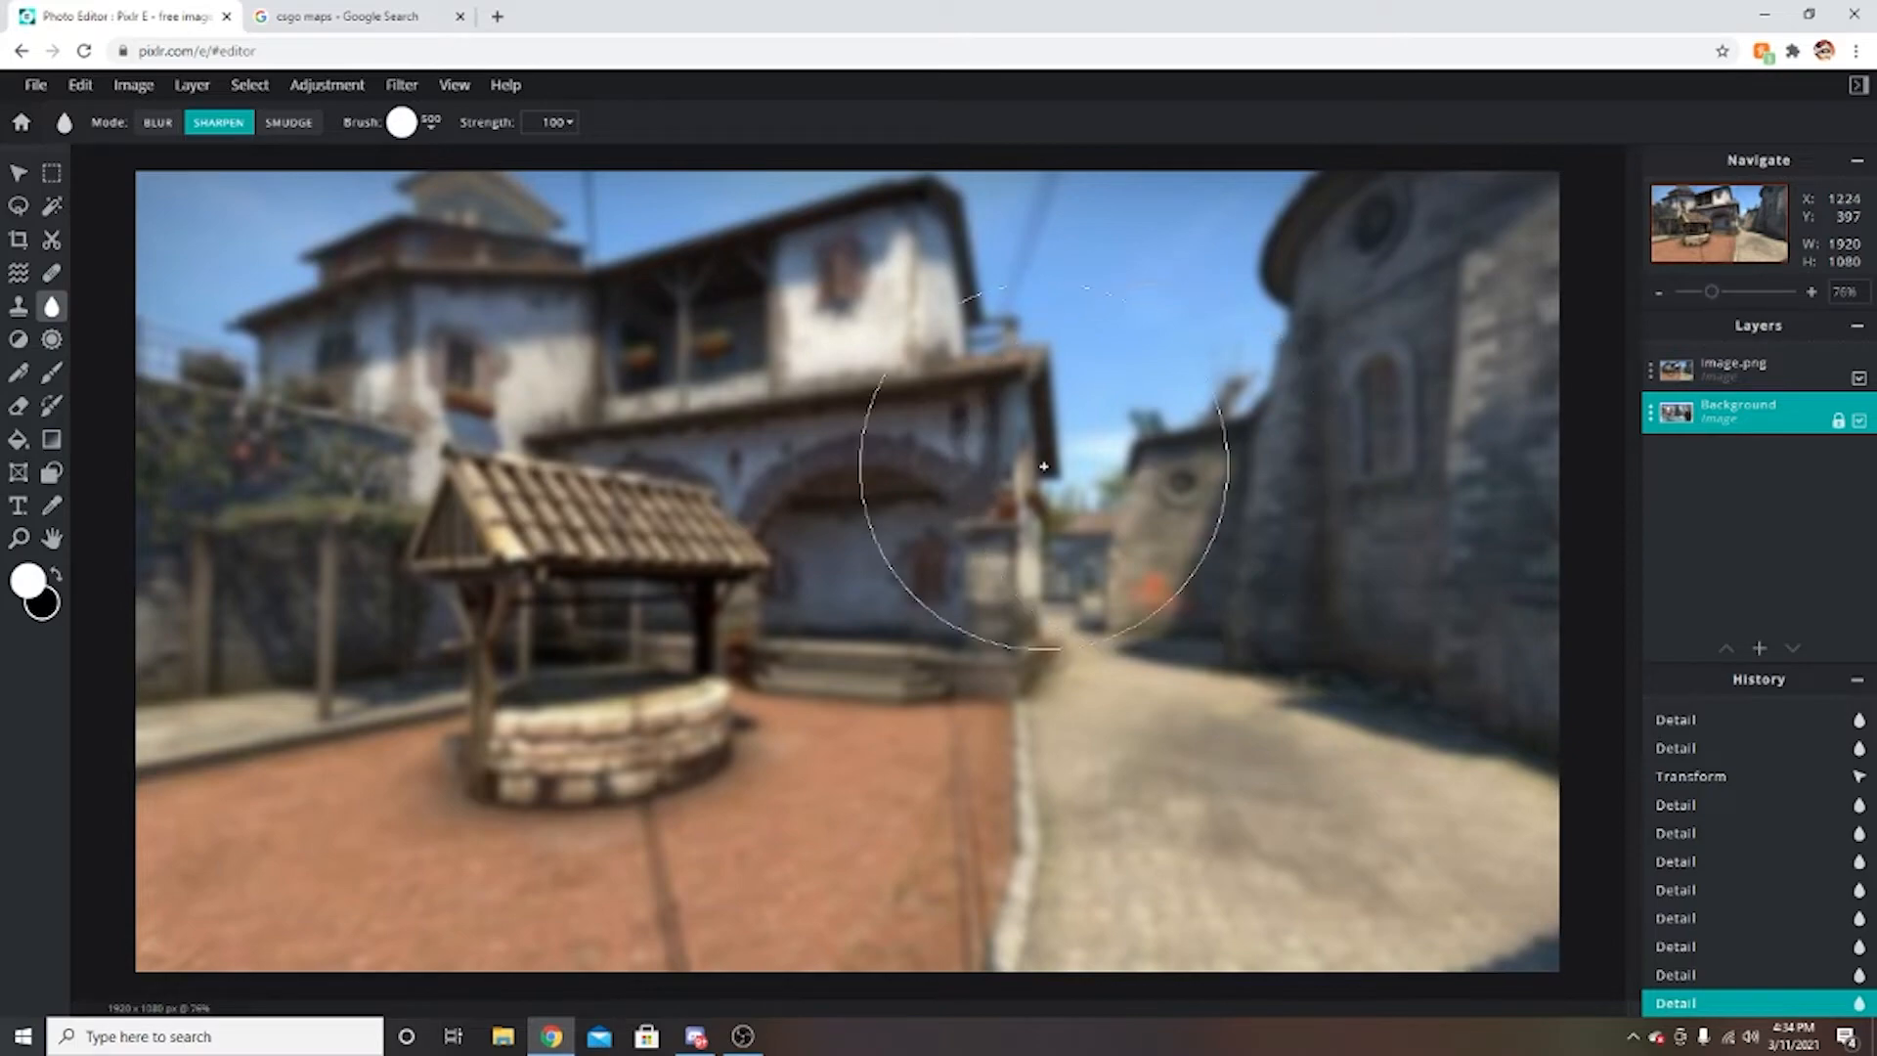
Switch to Google Images and search for "pokemon grass png".
left_click(308, 19)
left_click(332, 90)
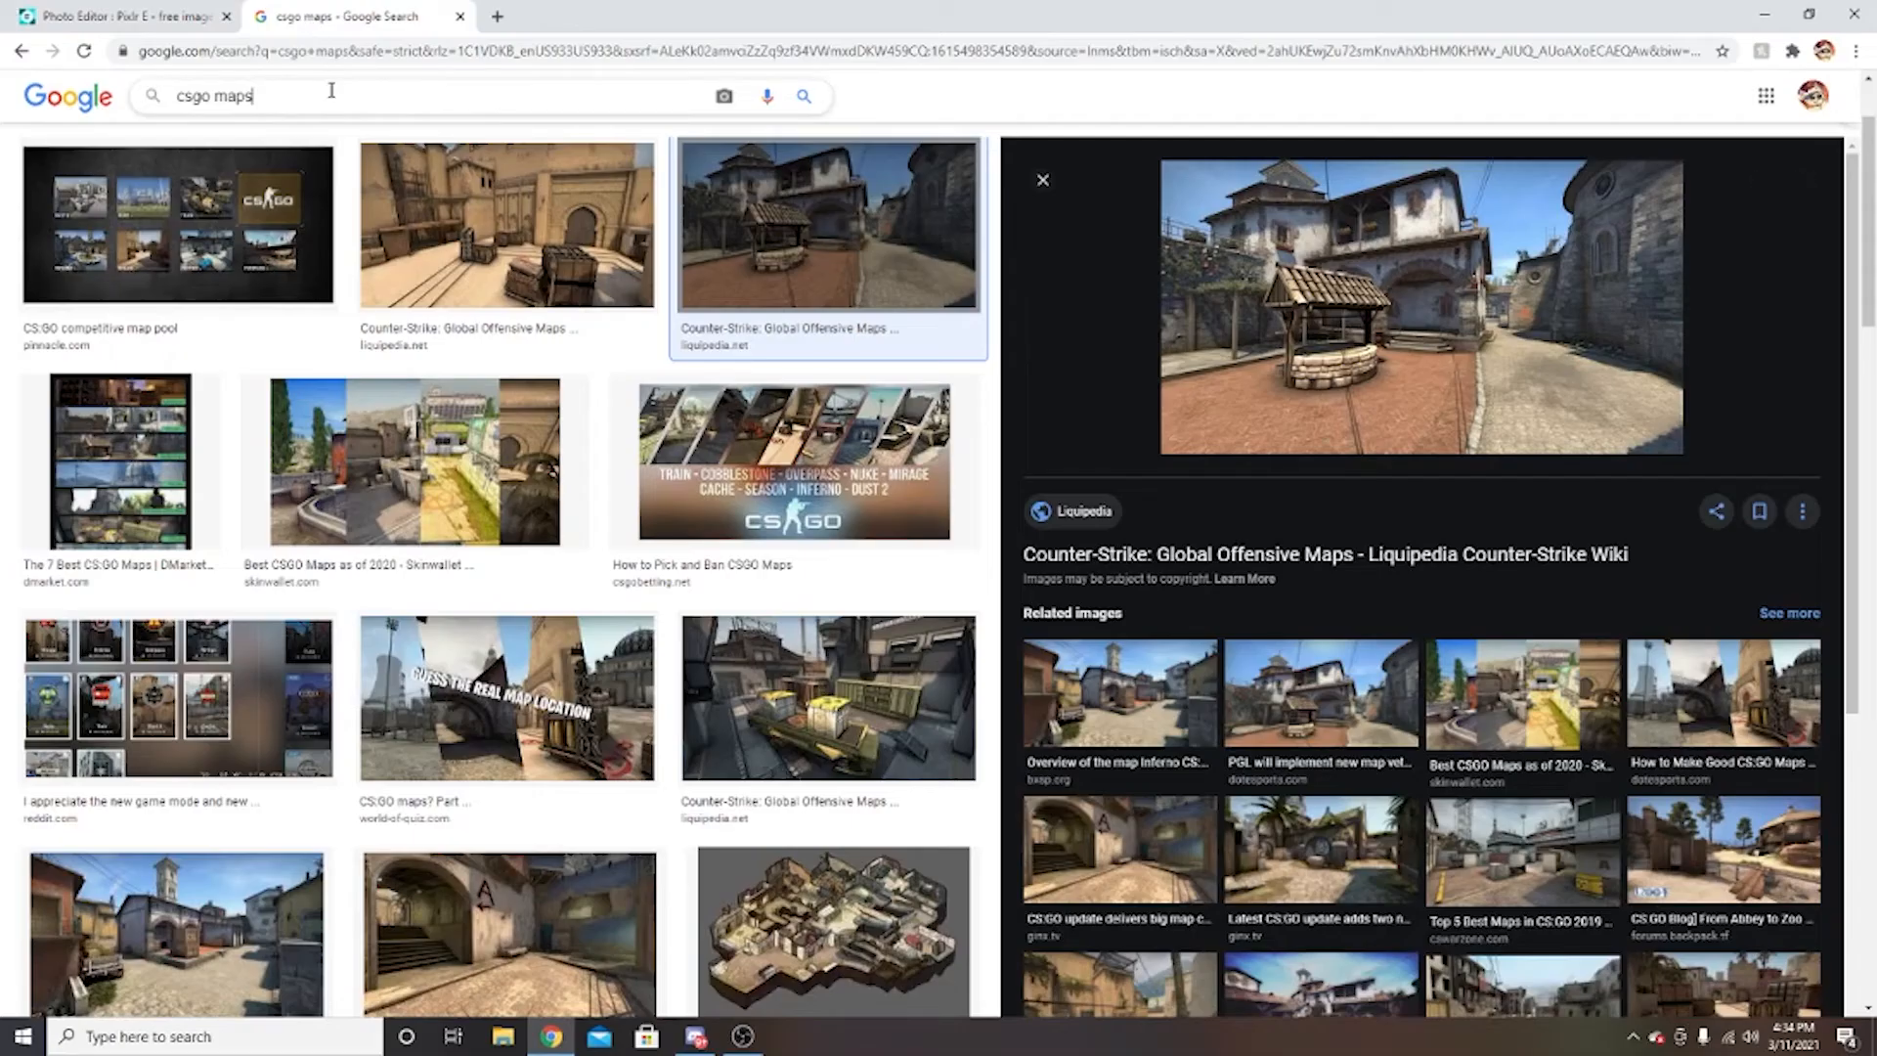
key("BackSpace")
key("BackSpace")
key("BackSpace")
key("BackSpace")
key("BackSpace")
key("BackSpace")
key("BackSpace")
key("BackSpace")
key("BackSpace")
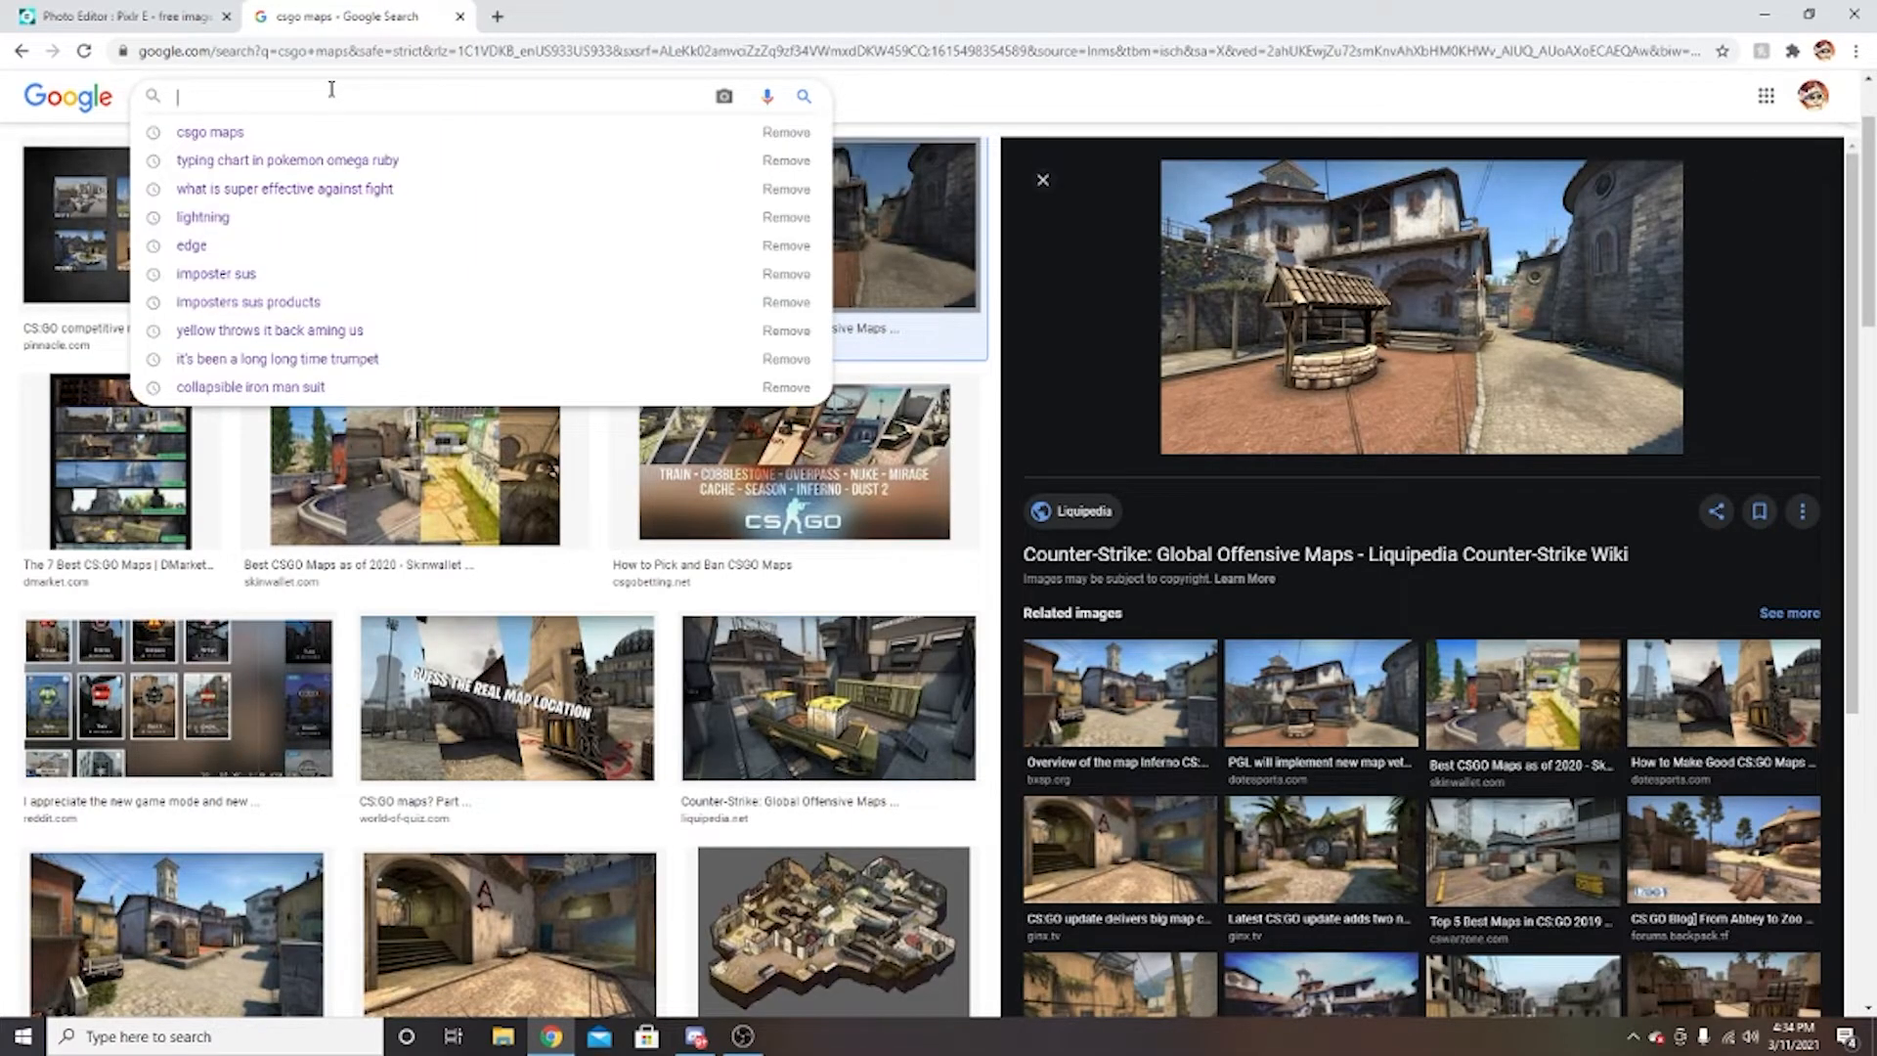
type("pokemon g")
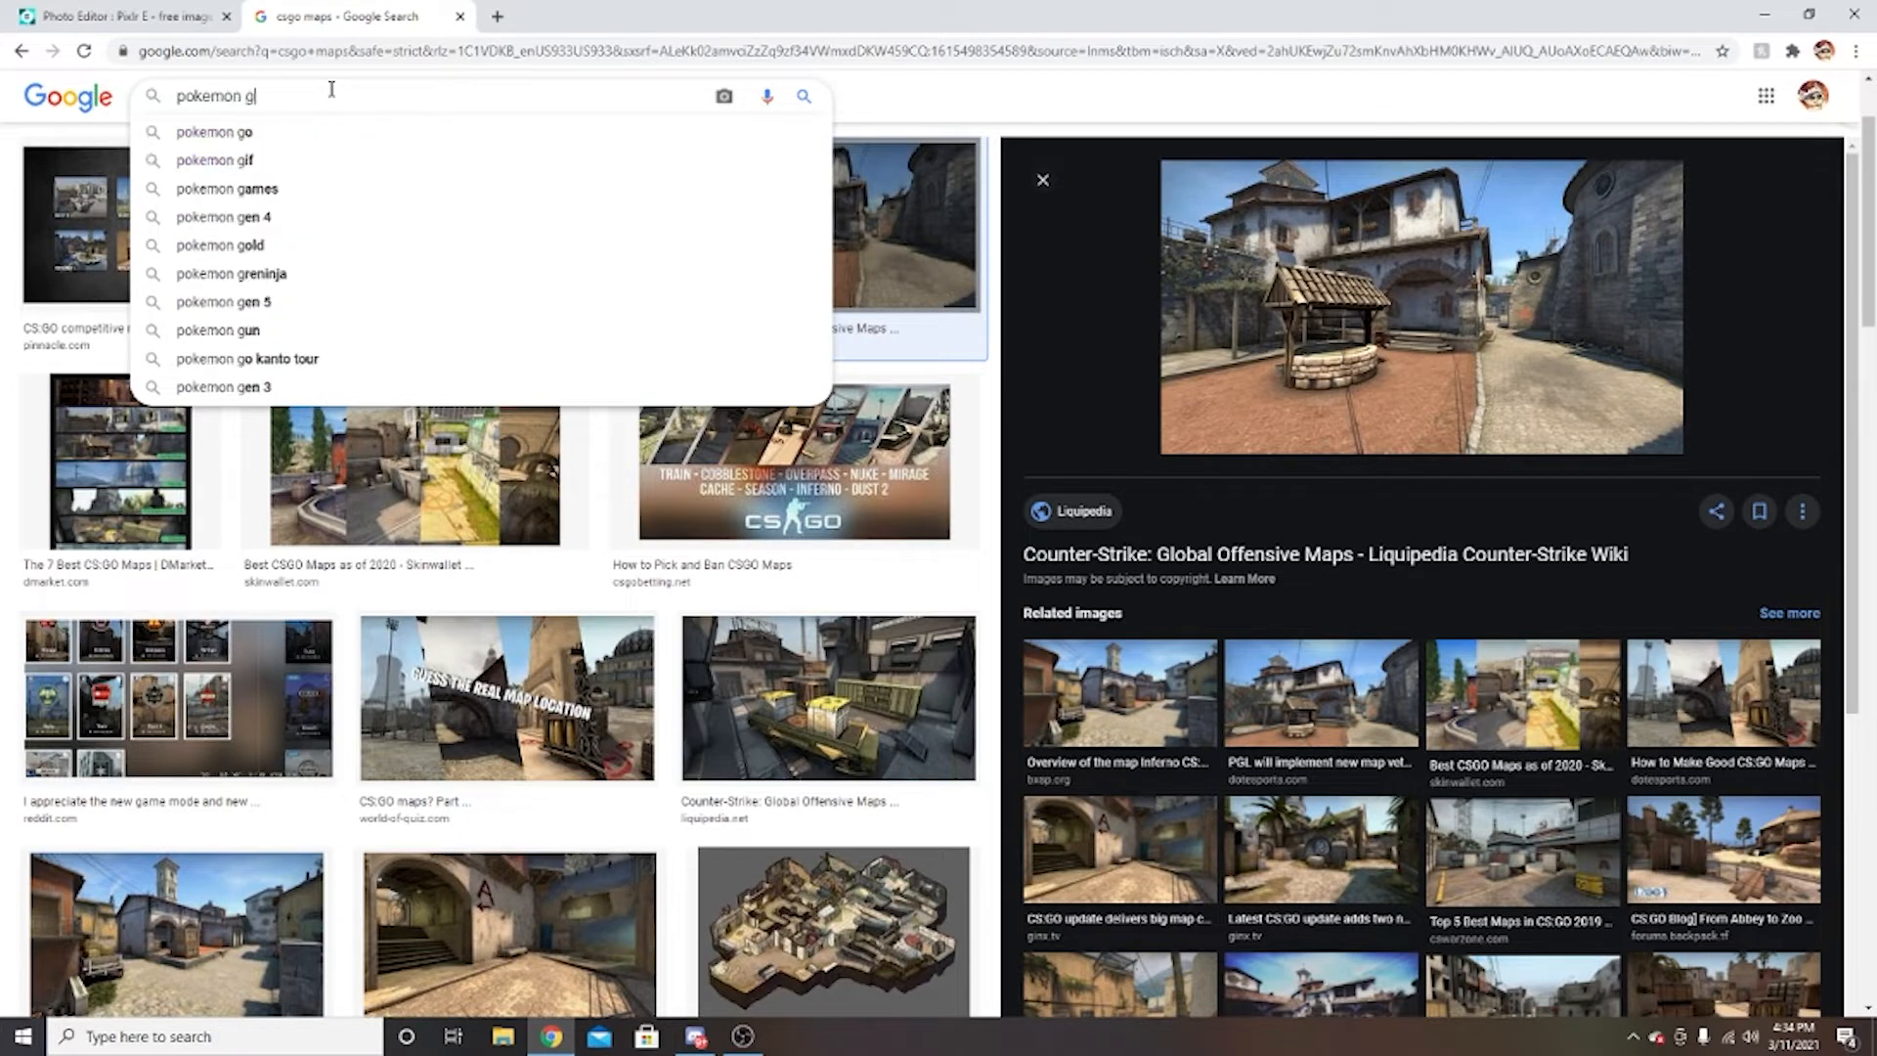
type("rass png")
key("Return")
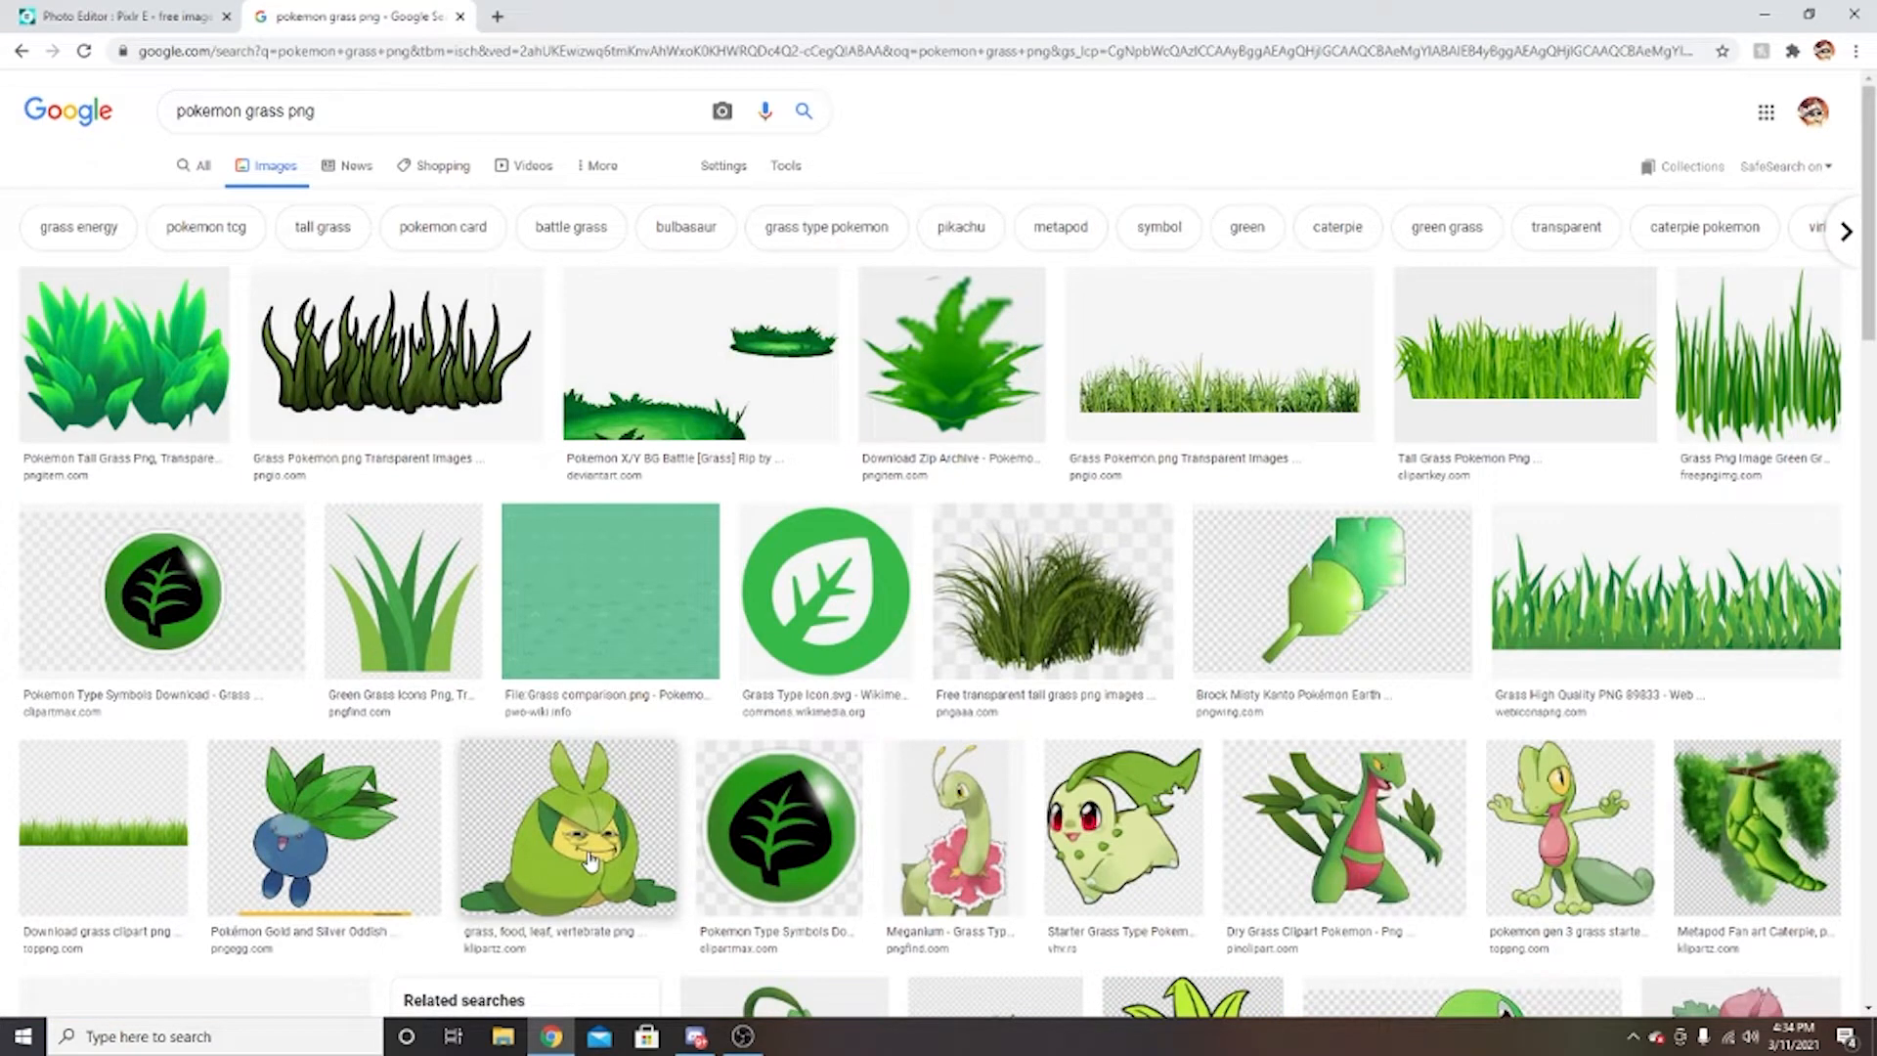
Preview the grass results, dismiss the AVG pop-up, and copy the DeviantArt Pokemon X/Y BG Battle grass image.
left_click(147, 411)
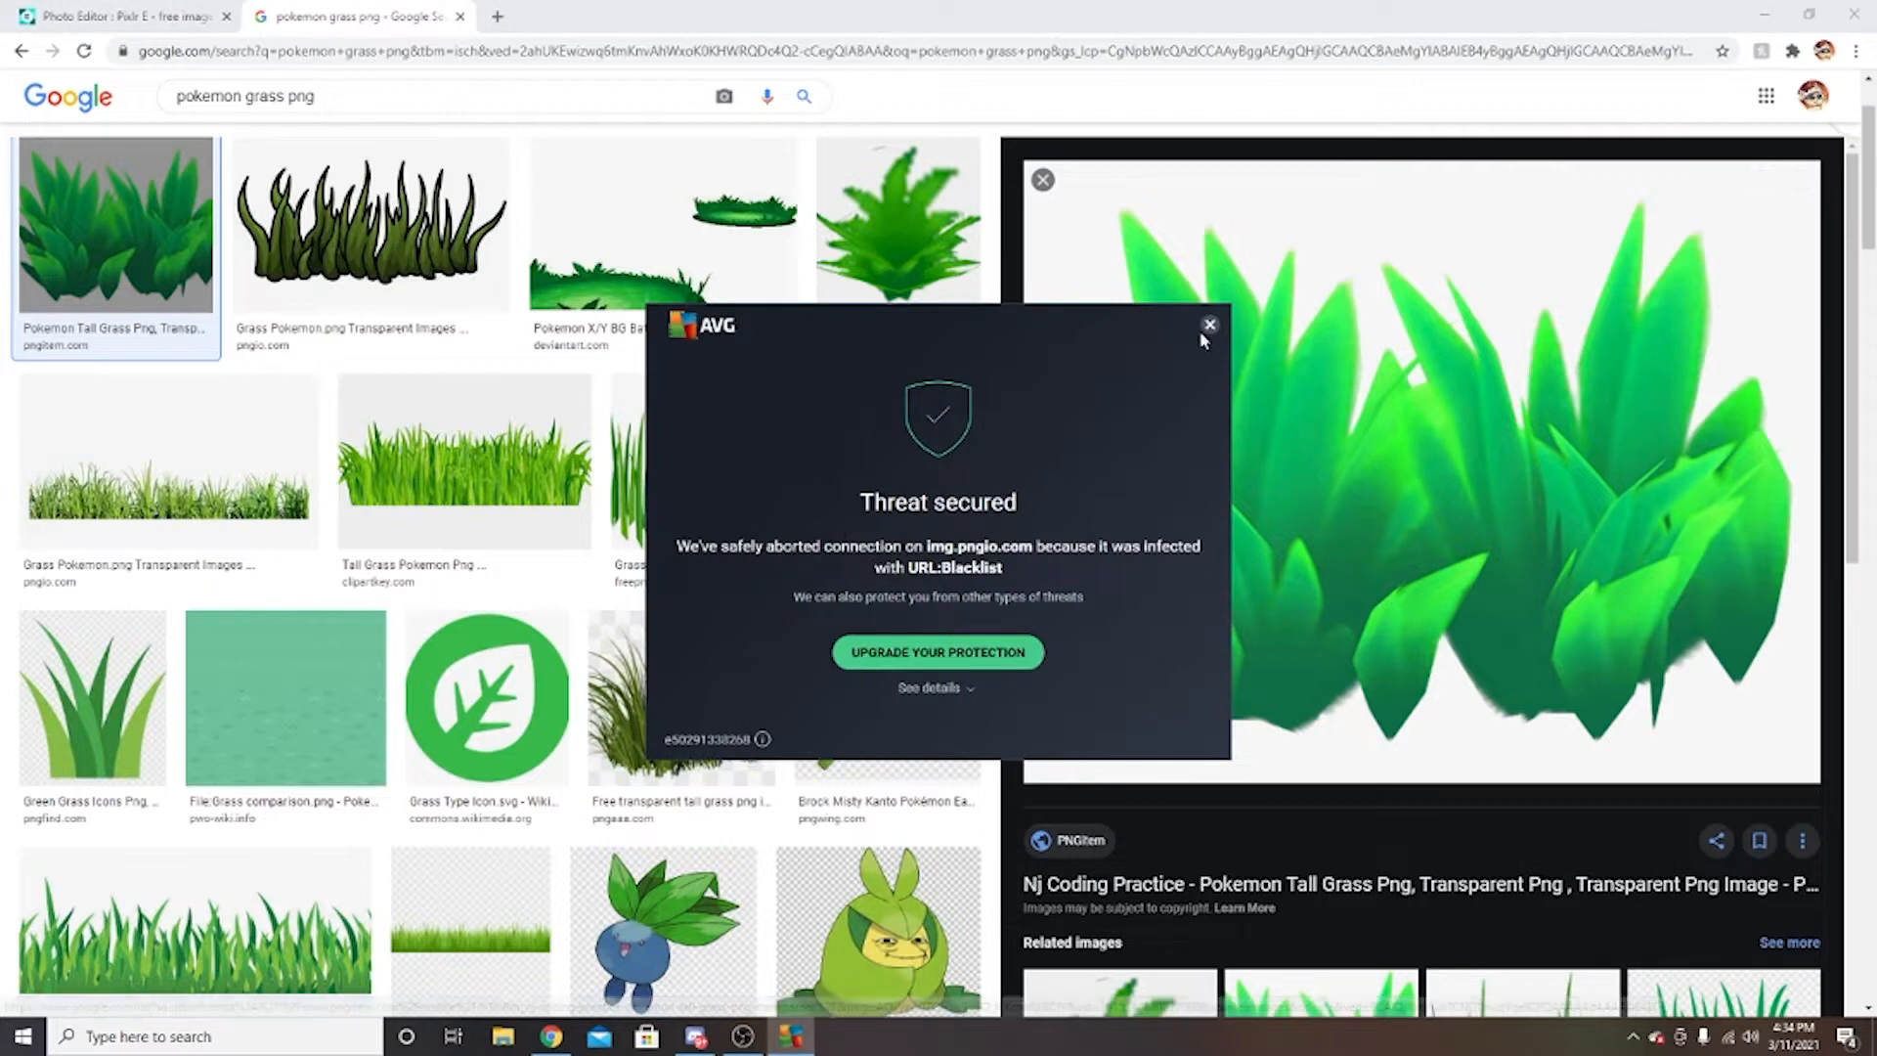
left_click(1206, 335)
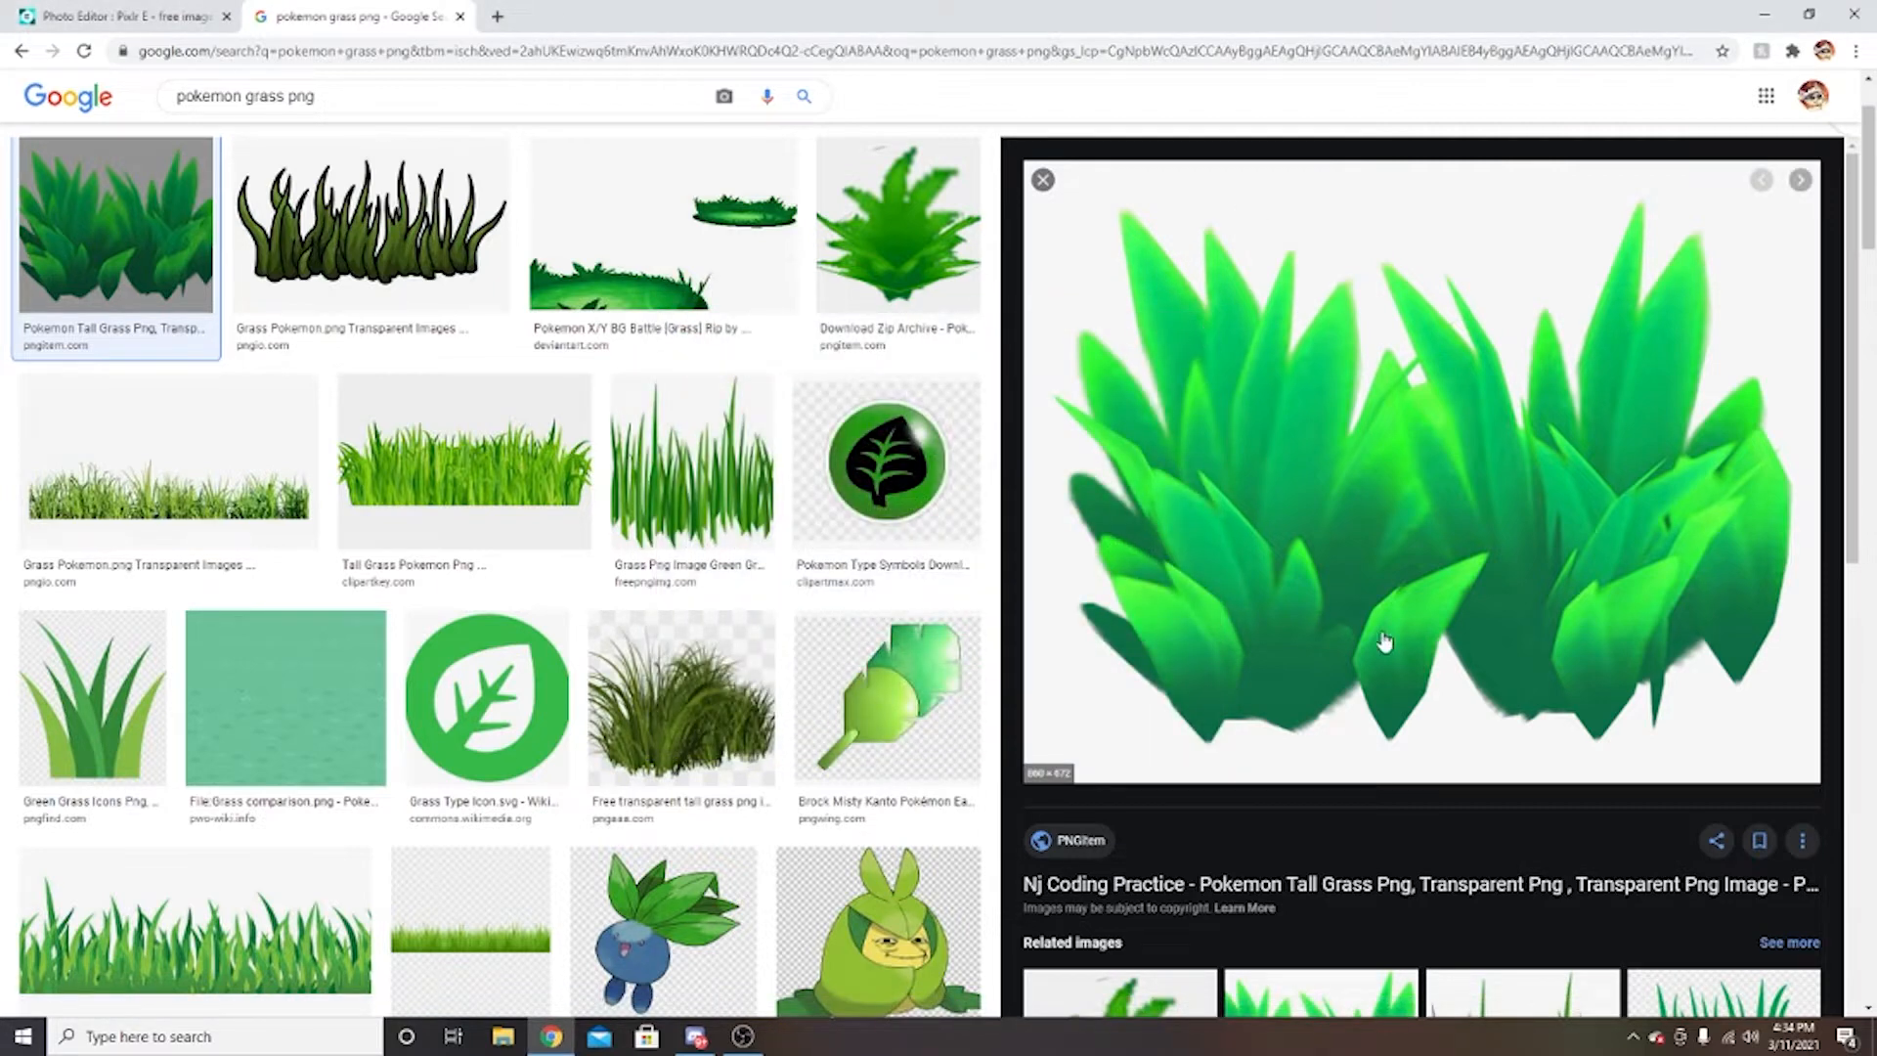
left_click(391, 262)
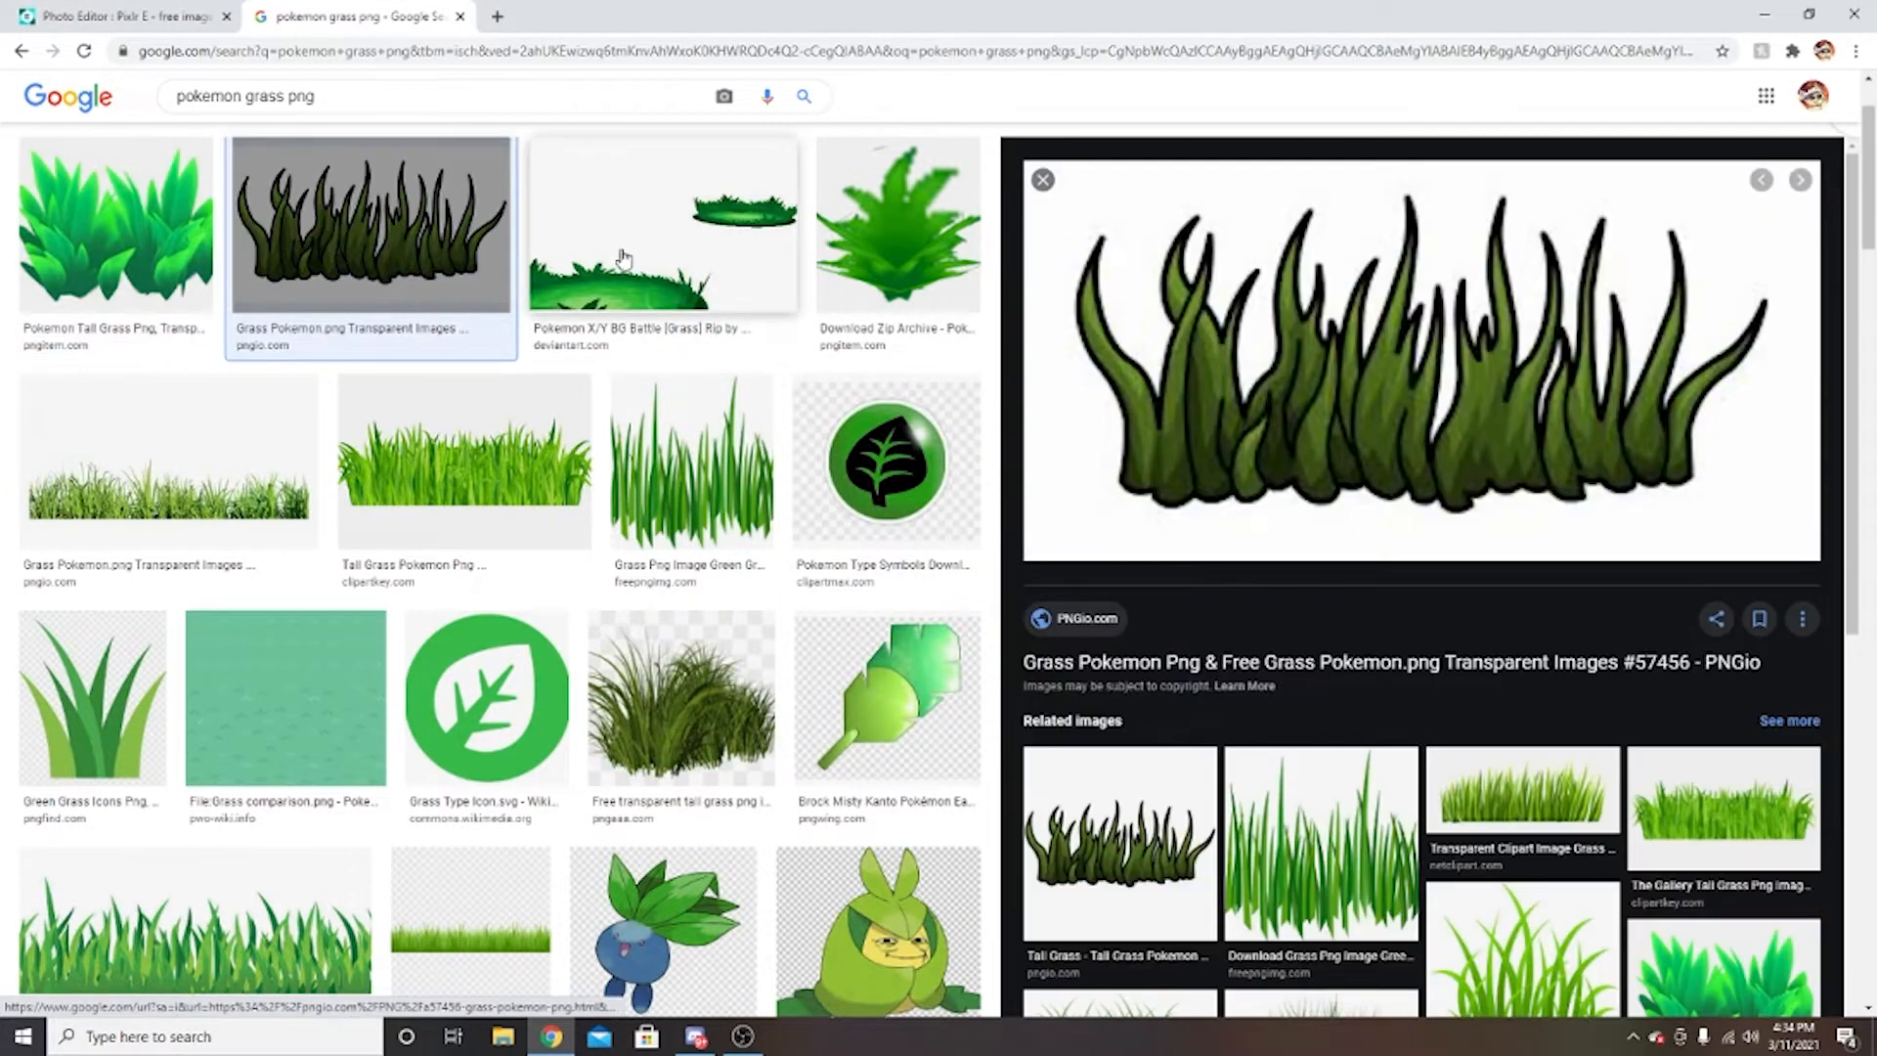
key("Right")
left_click(391, 262)
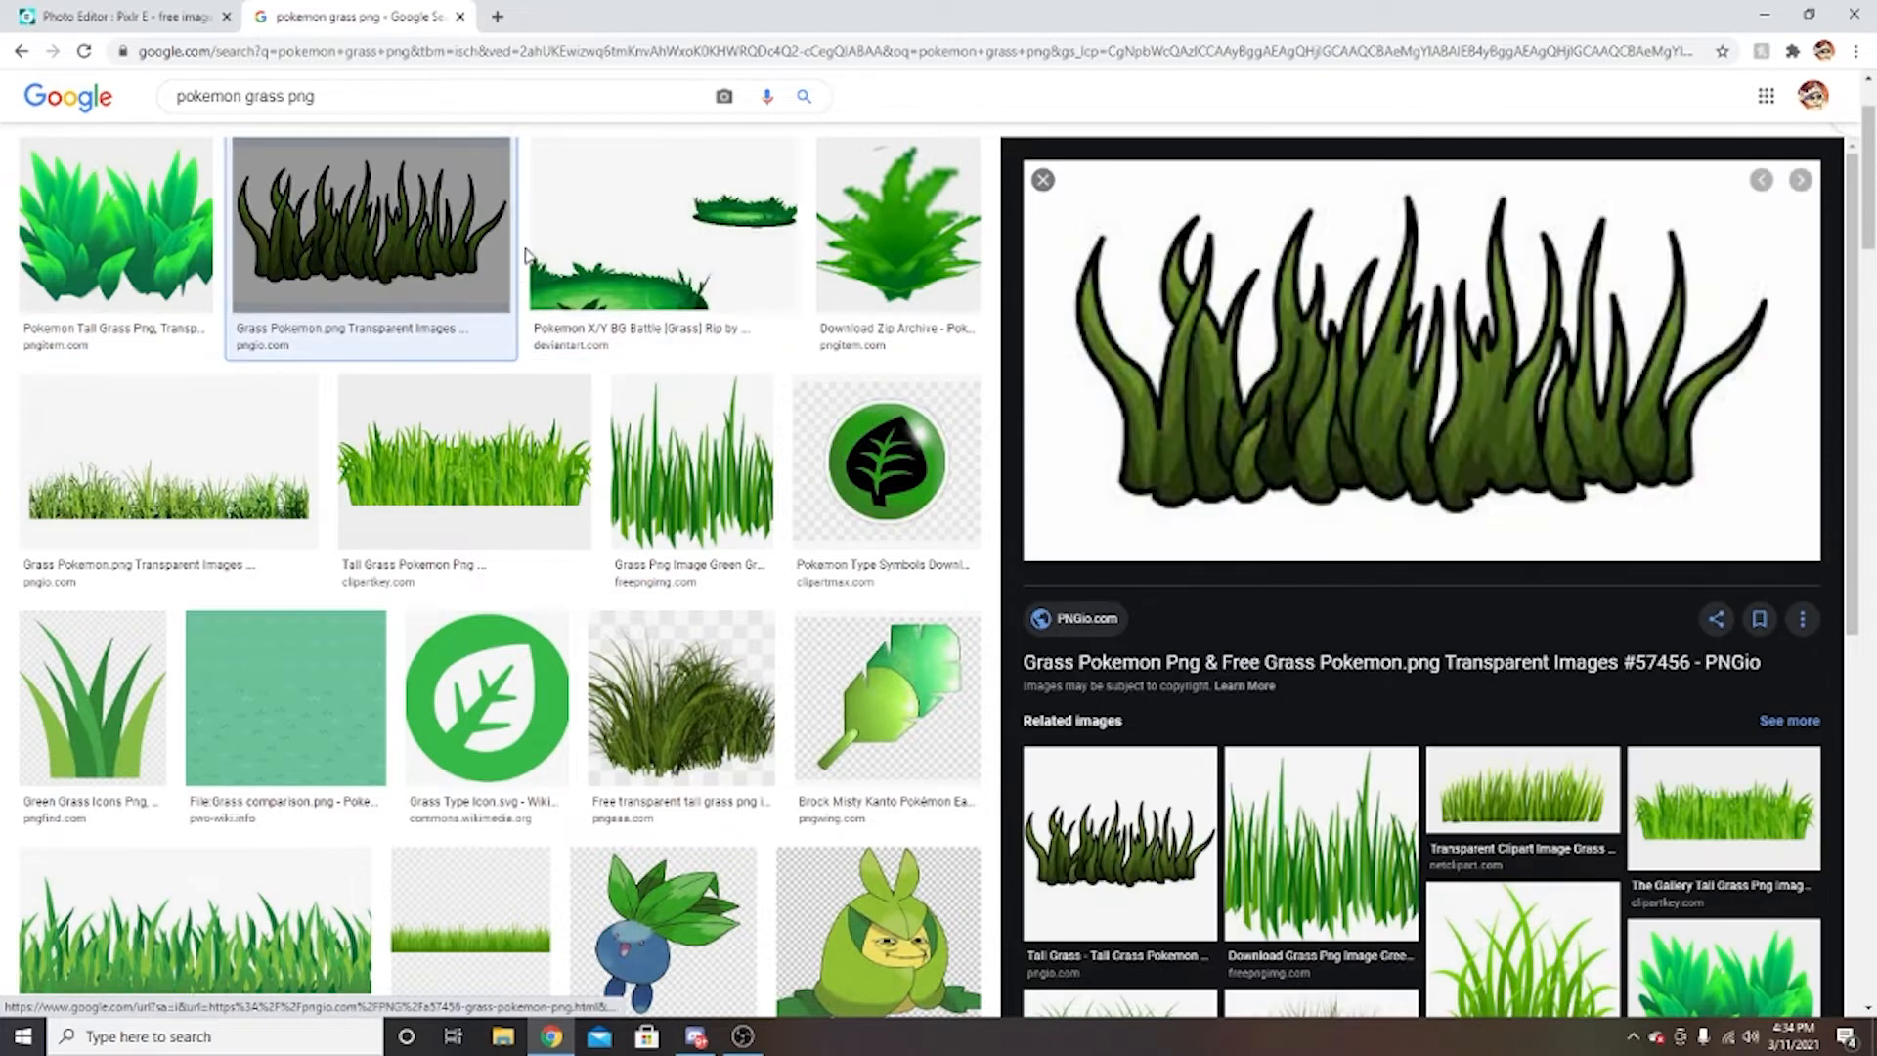
left_click(616, 279)
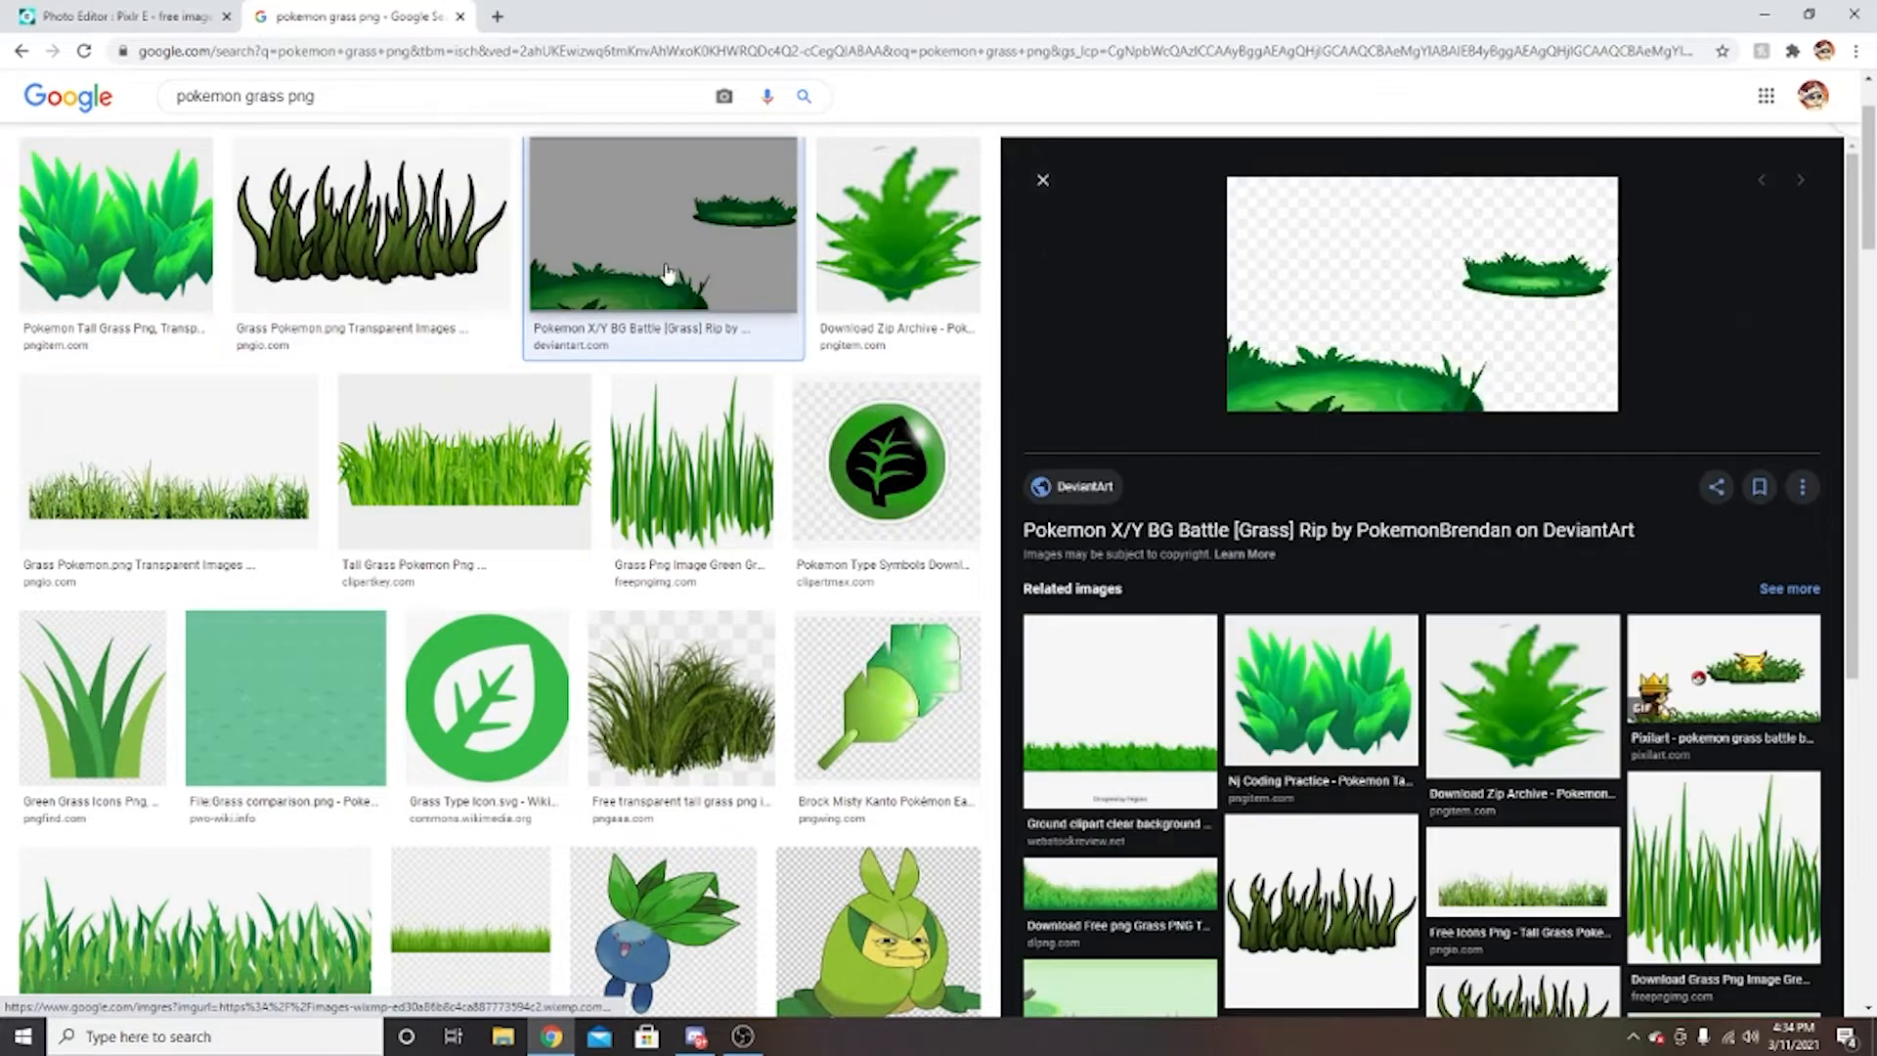
right_click(1365, 338)
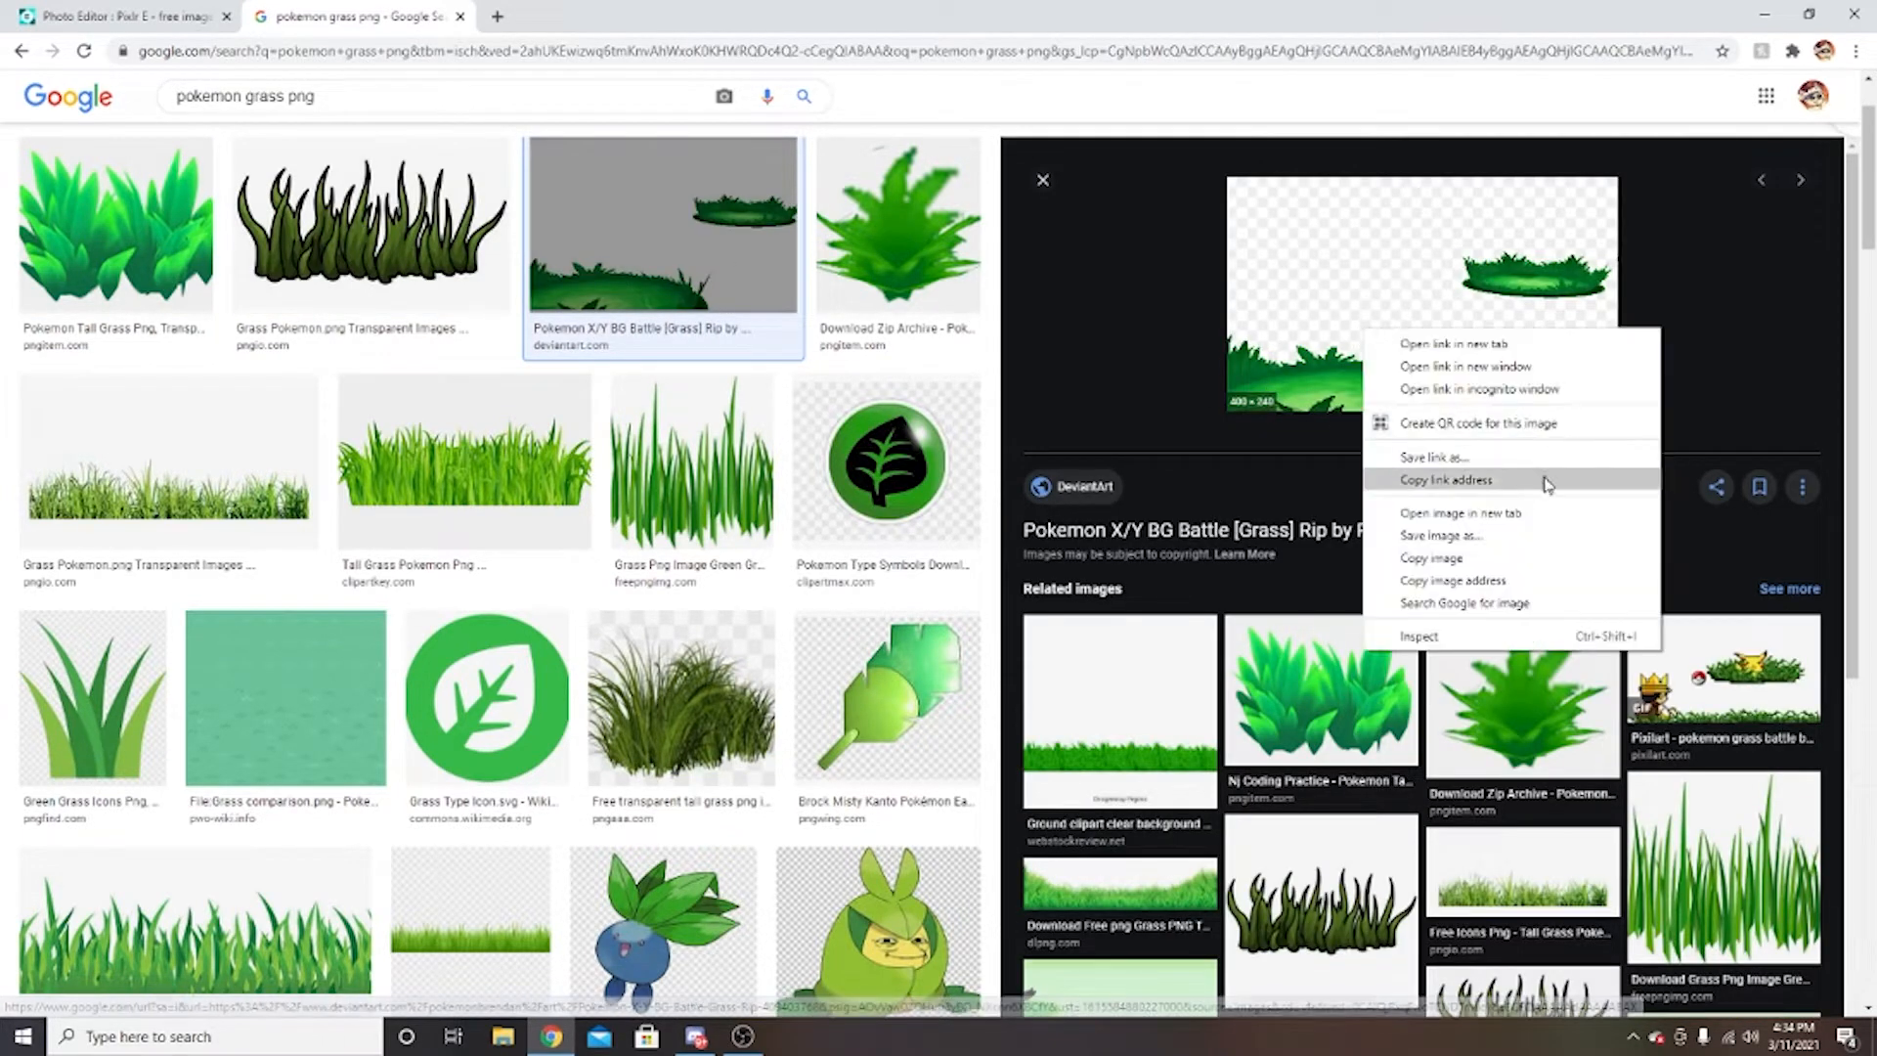
left_click(1507, 560)
Paste the grass image into the Pixlr E project and move its layer above the map picture.
left_click(224, 14)
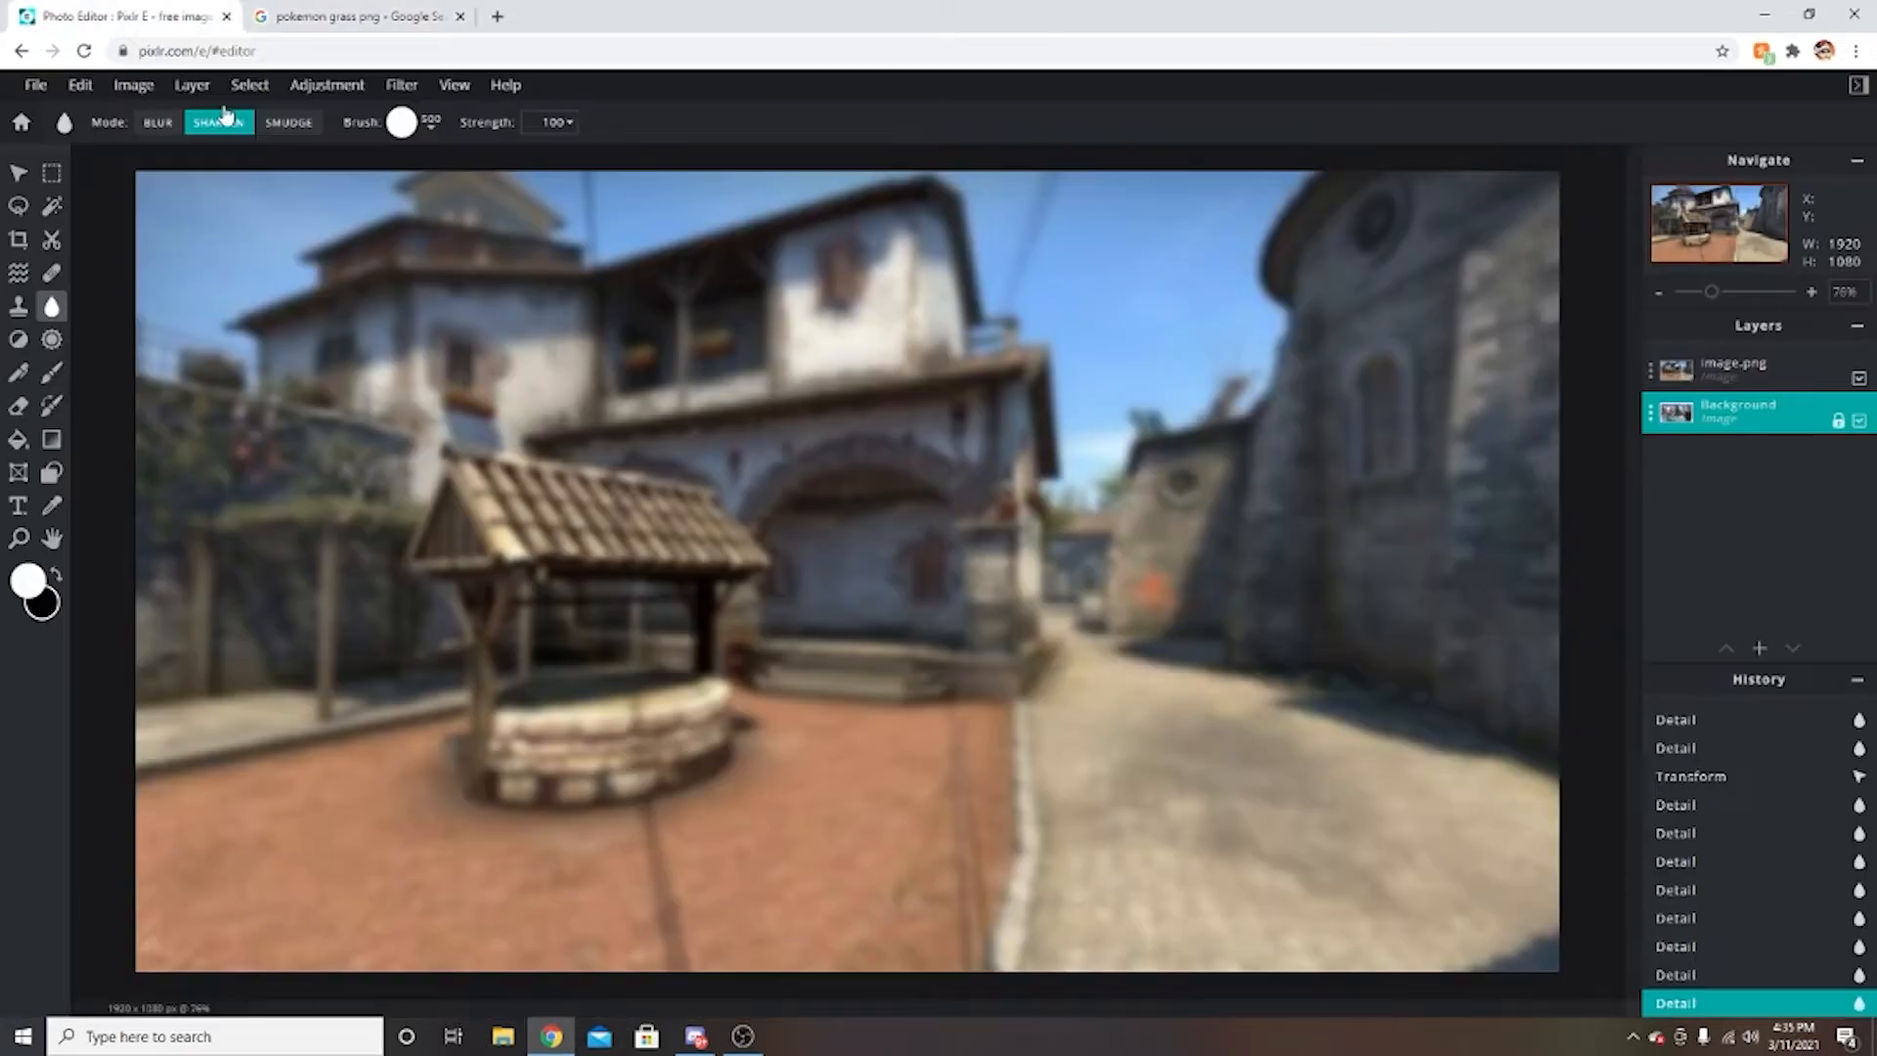
key("ctrl+v")
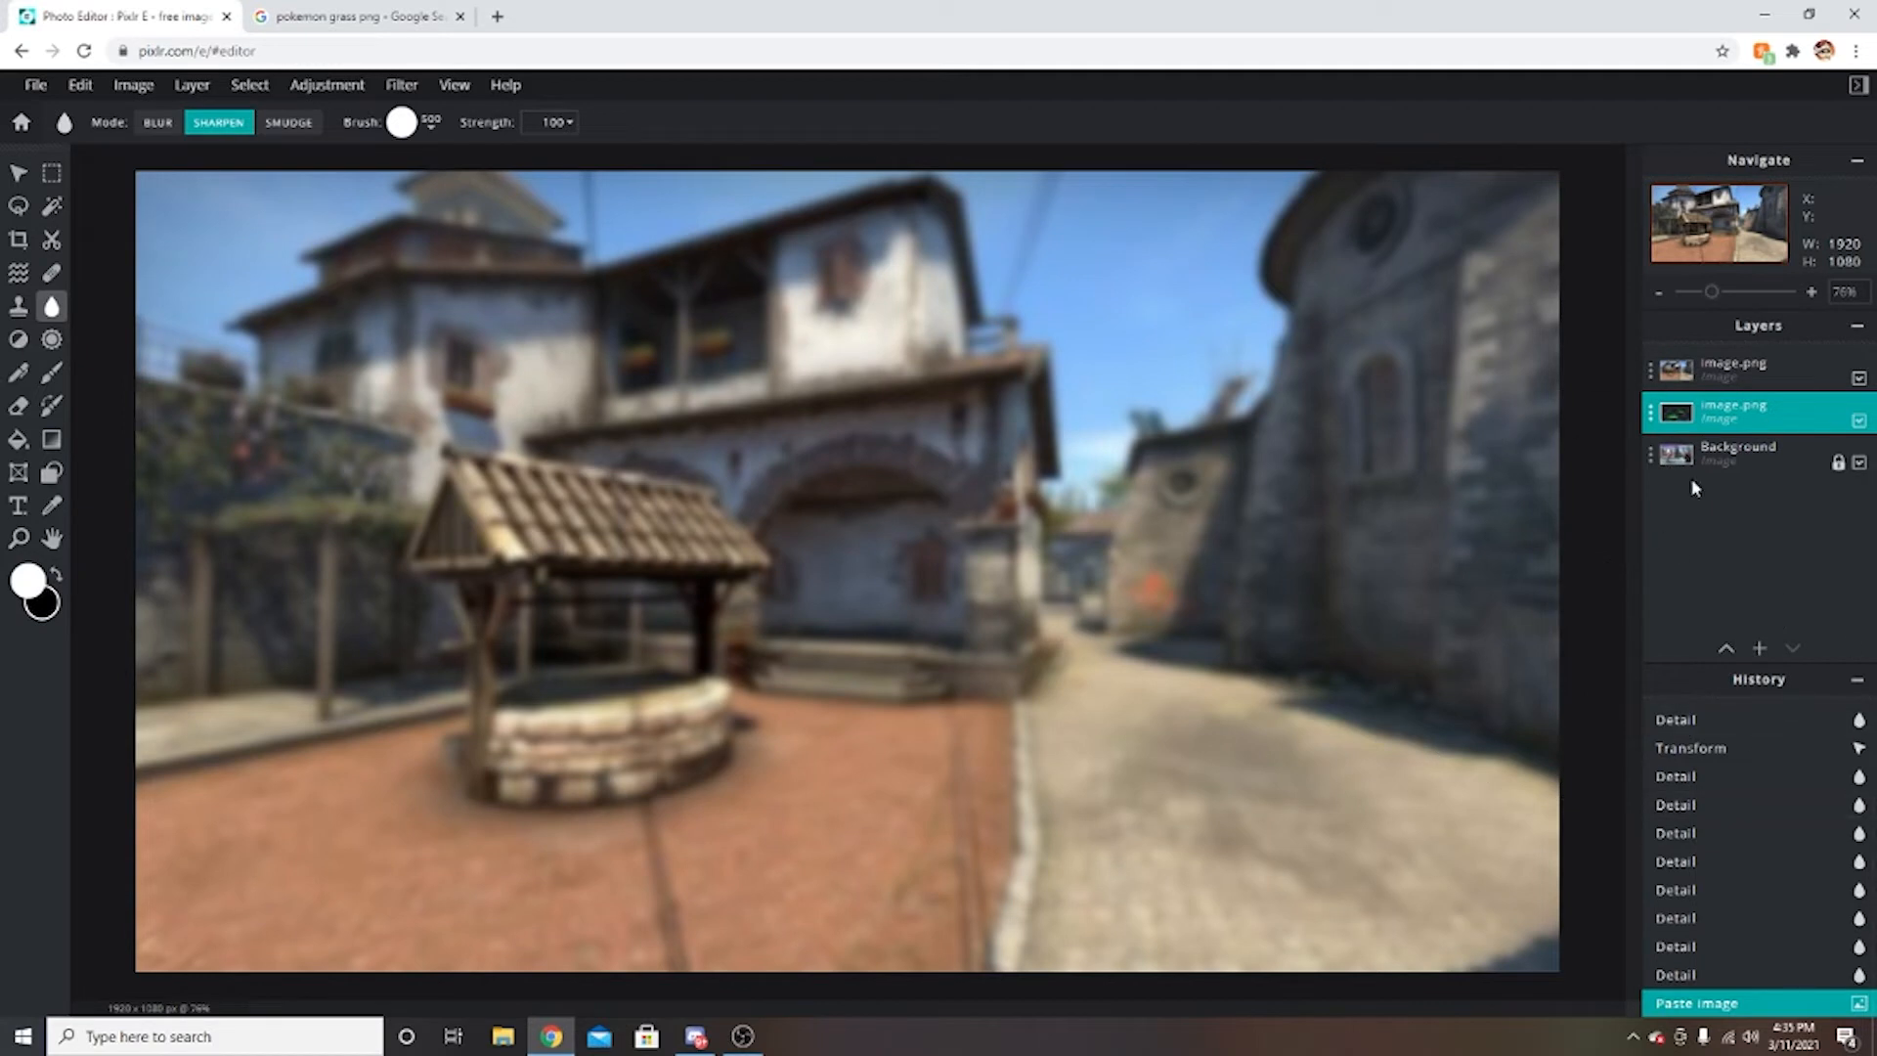
left_click_drag(1722, 416, 1719, 375)
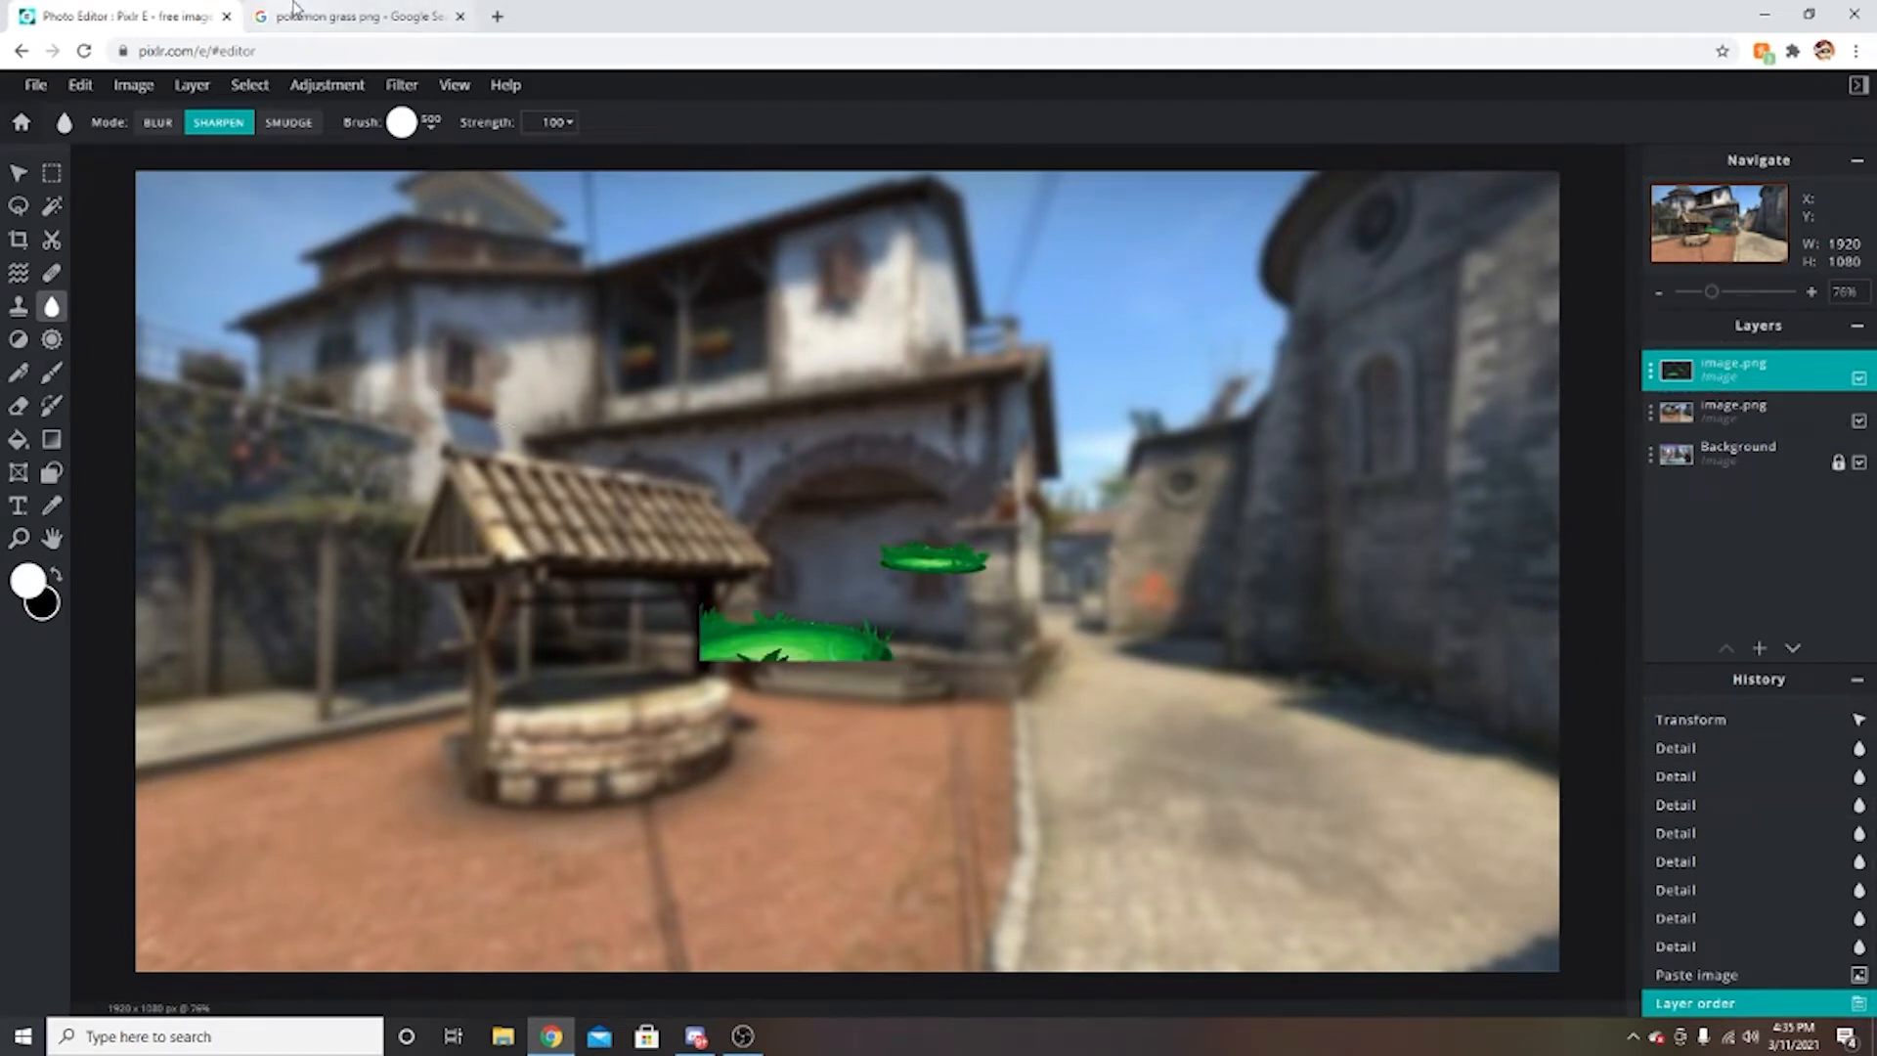
Compare other grass pictures in the Google Images results with the copied one and return to Pixlr E.
left_click(294, 14)
left_click(411, 264)
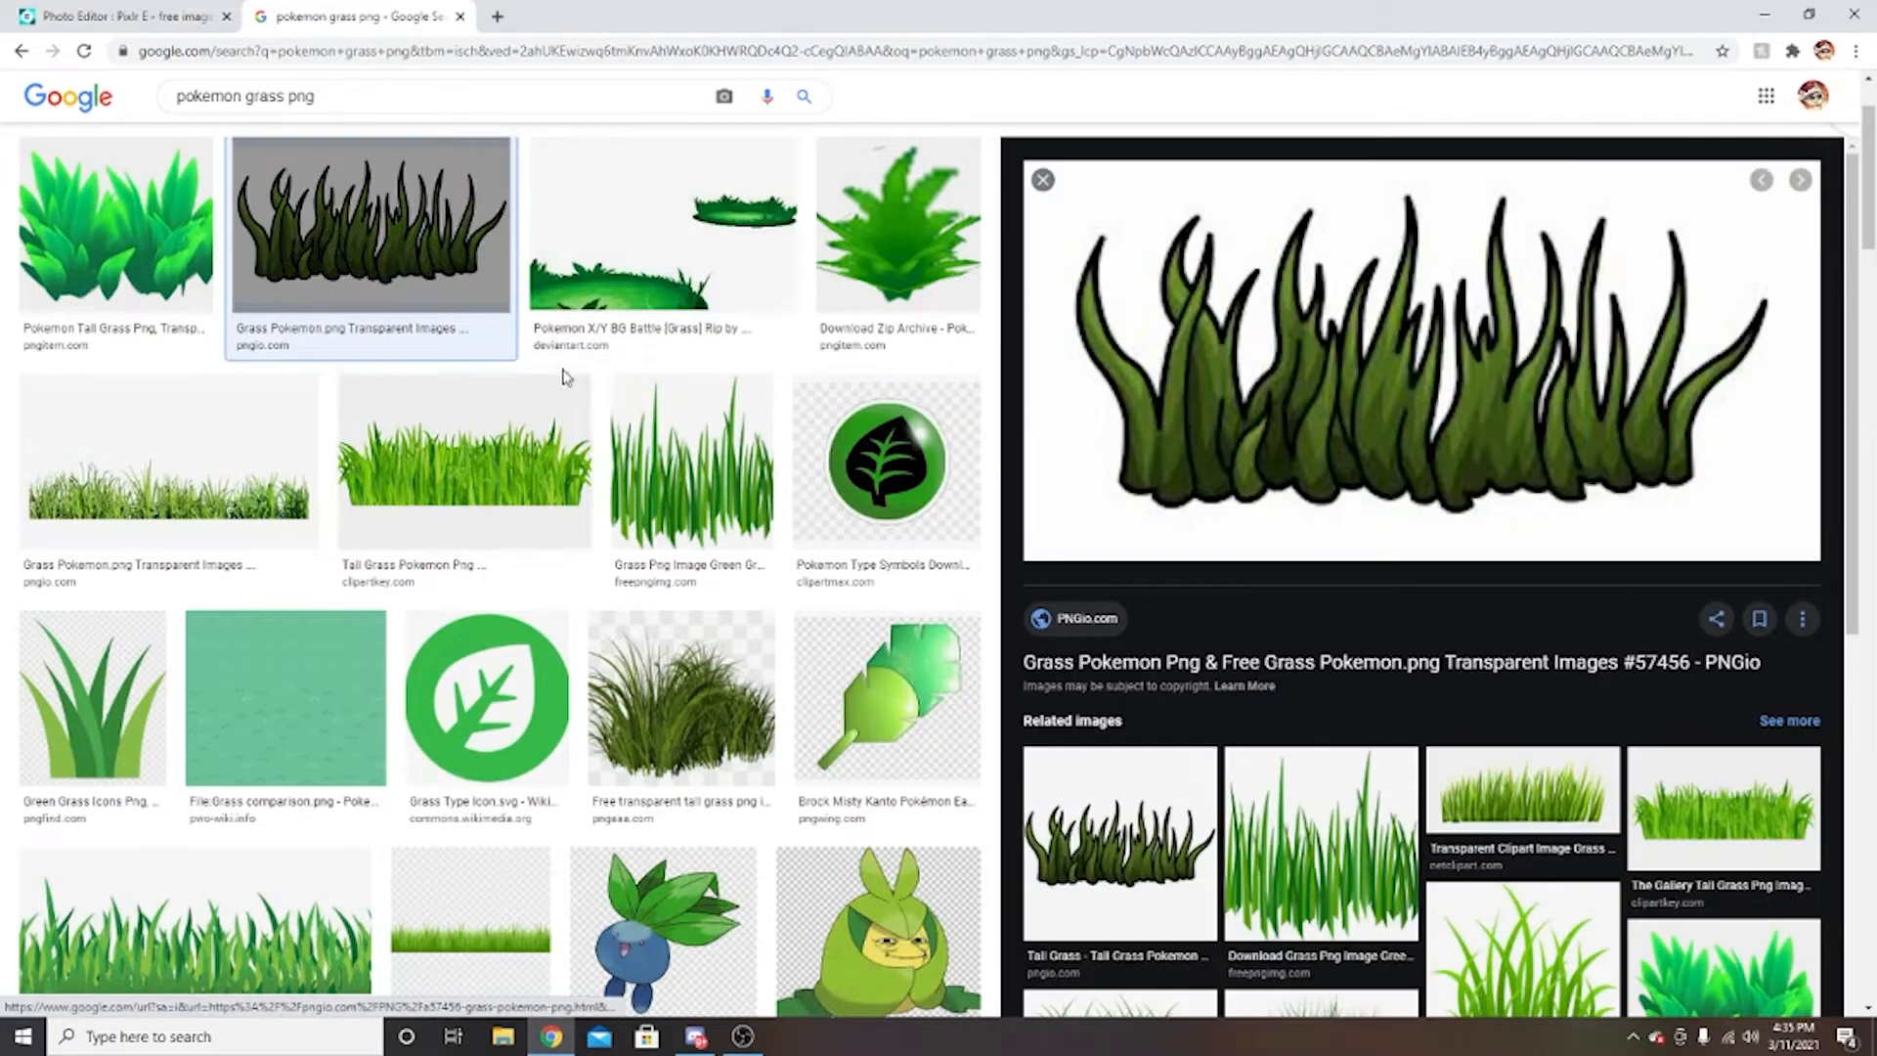
left_click(647, 478)
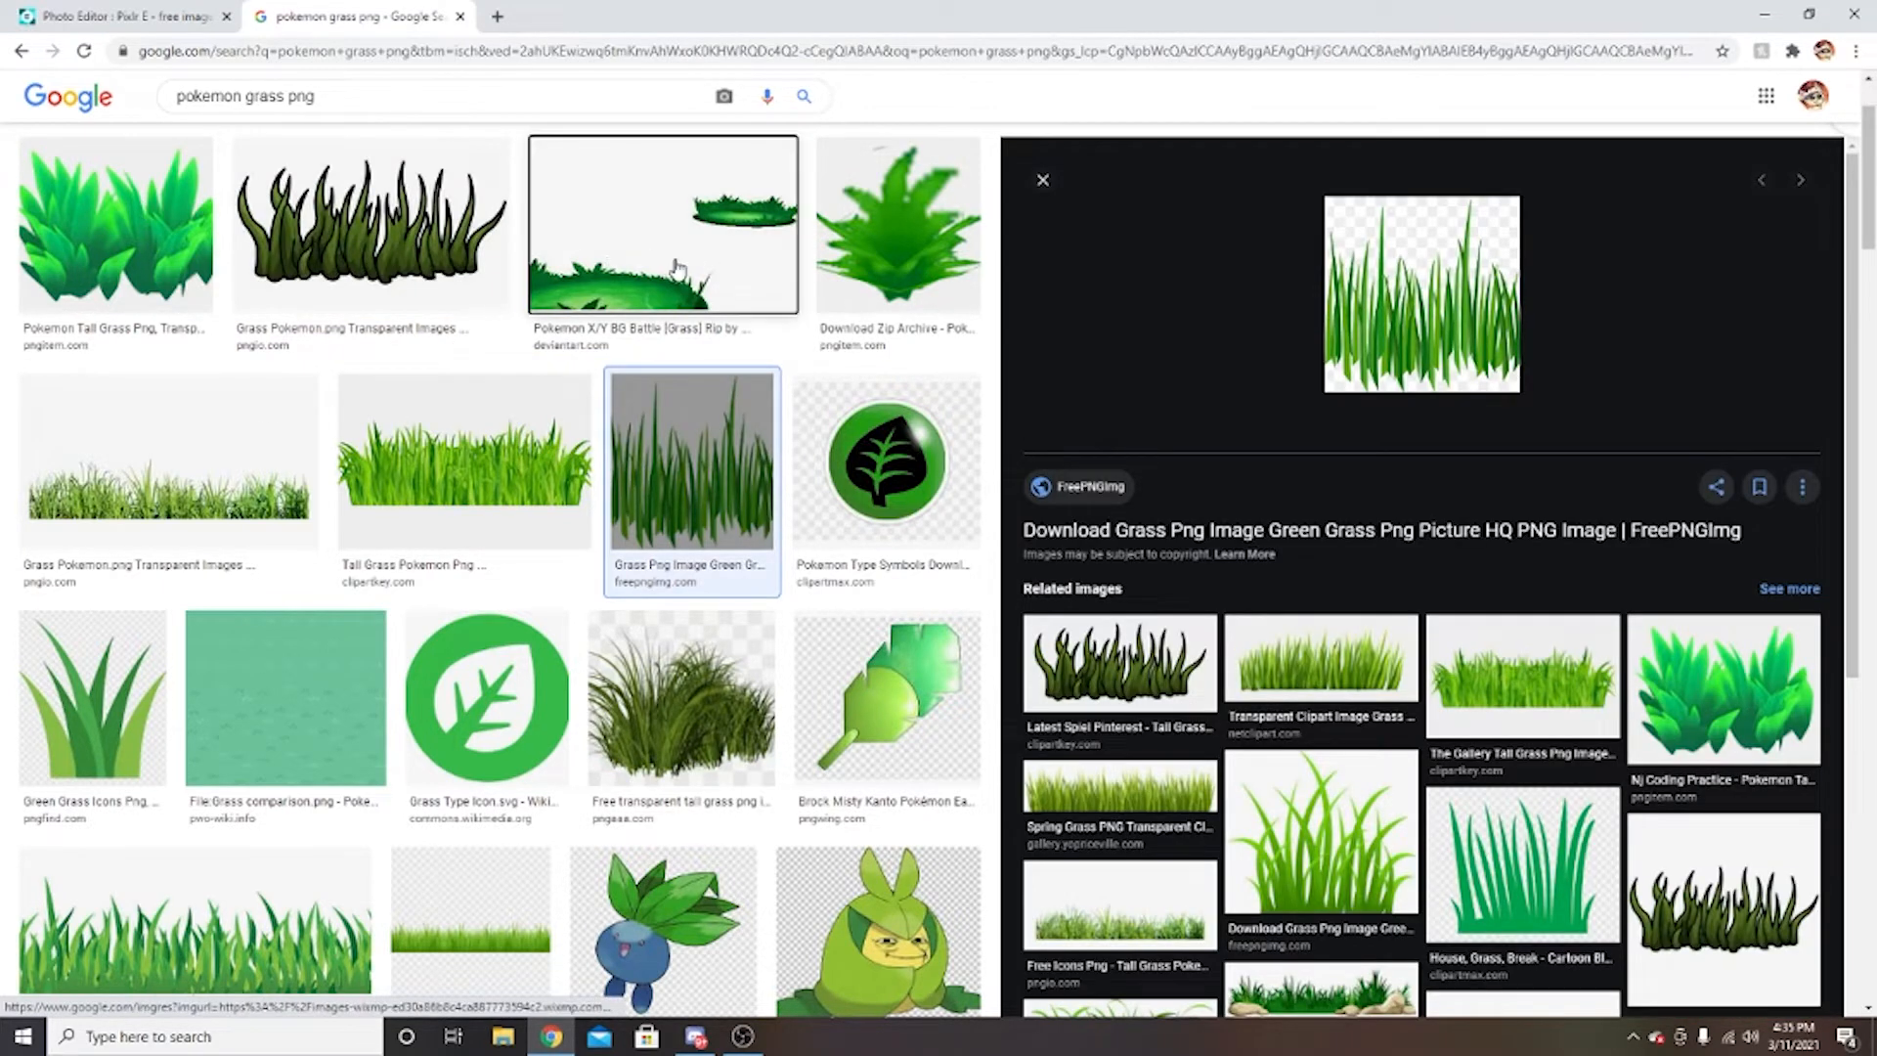
left_click(678, 268)
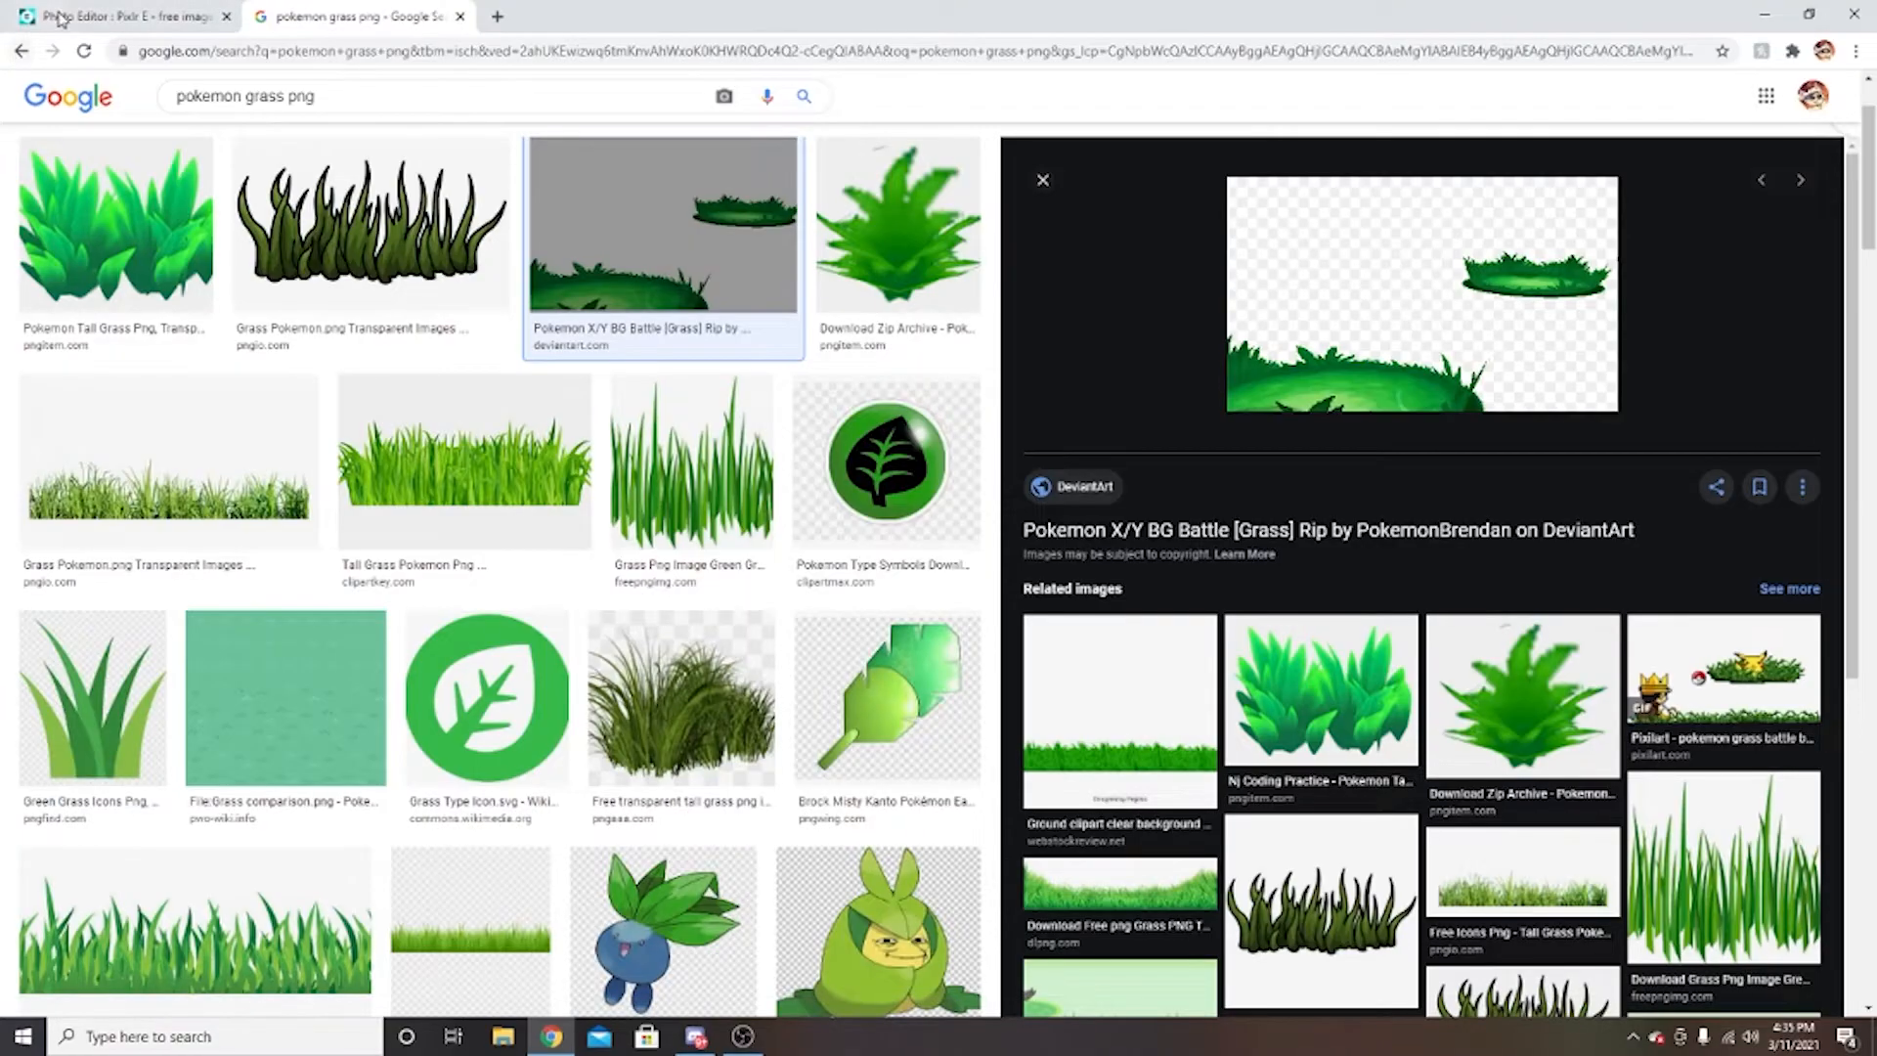
left_click(97, 14)
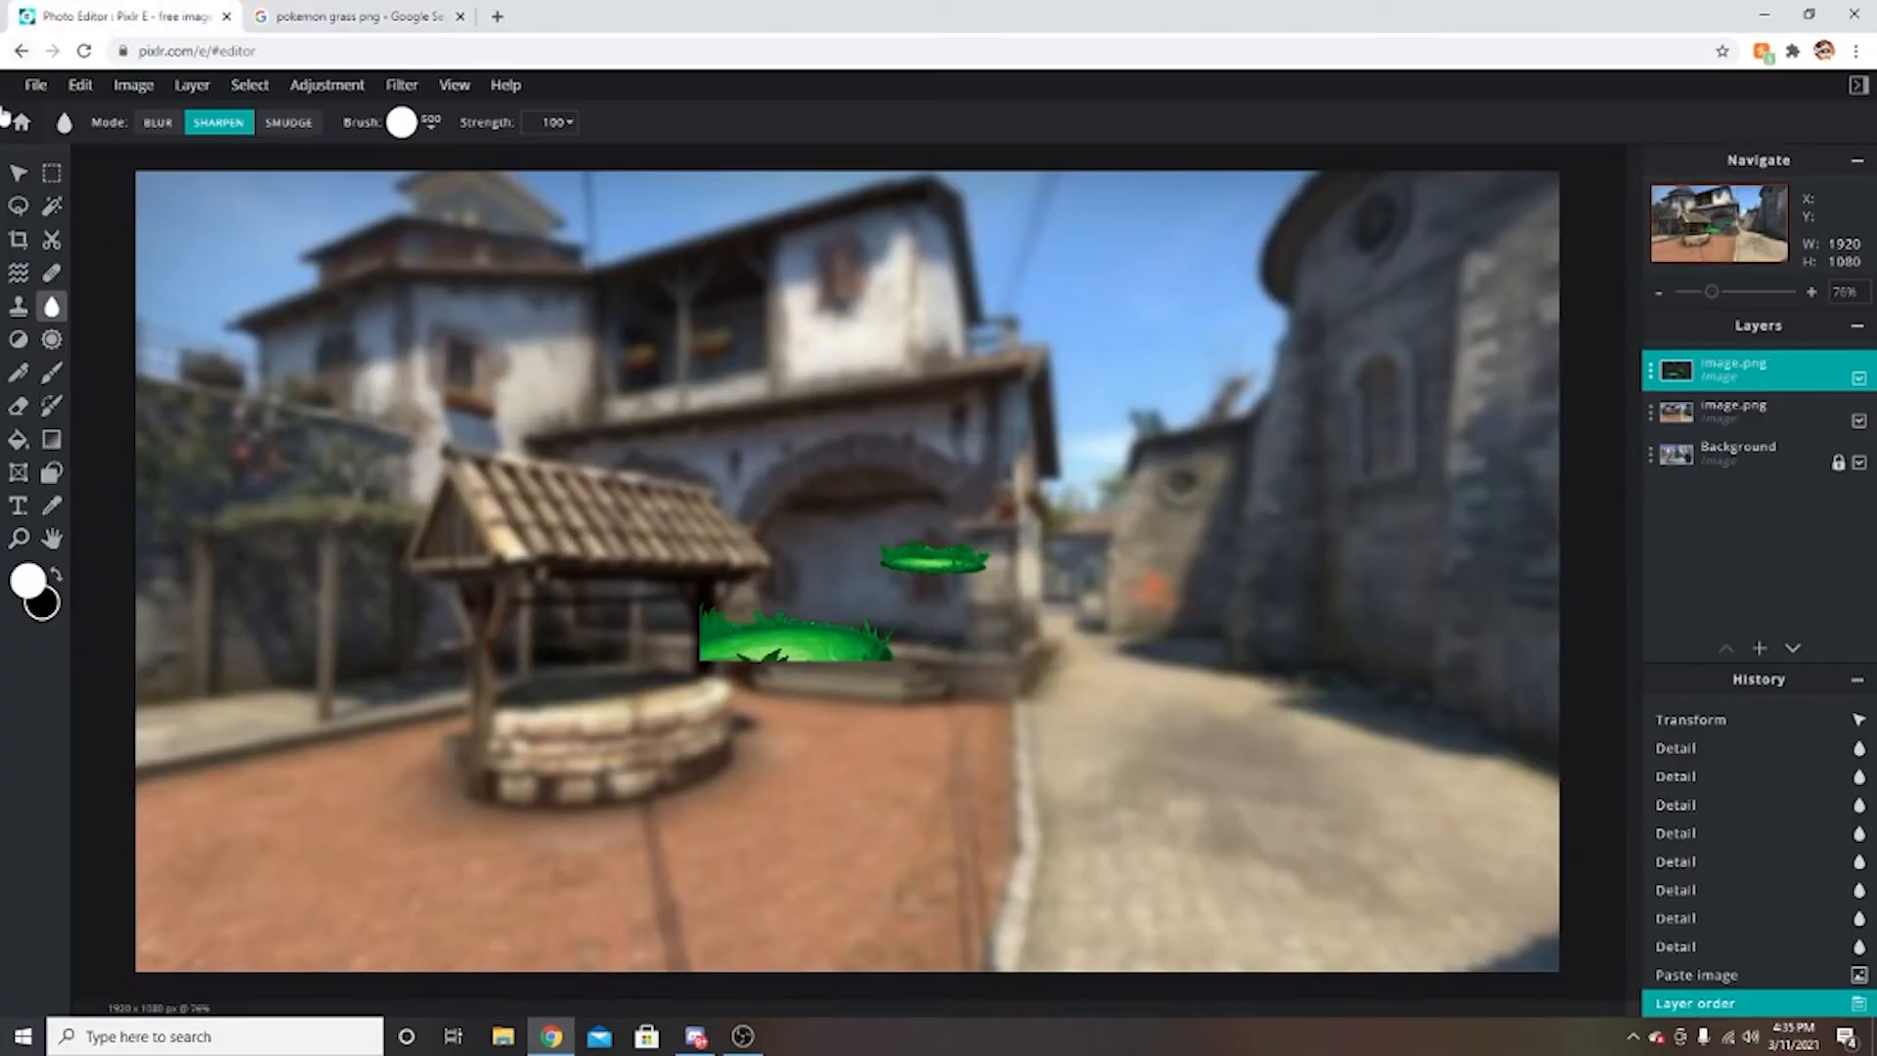
Enlarge the grass image to about 1300 × 780 px with the Arrange tool, place its large patch in the canvas's lower-left corner, and deselect it.
left_click(12, 176)
left_click_drag(880, 548, 406, 708)
left_click(1299, 883)
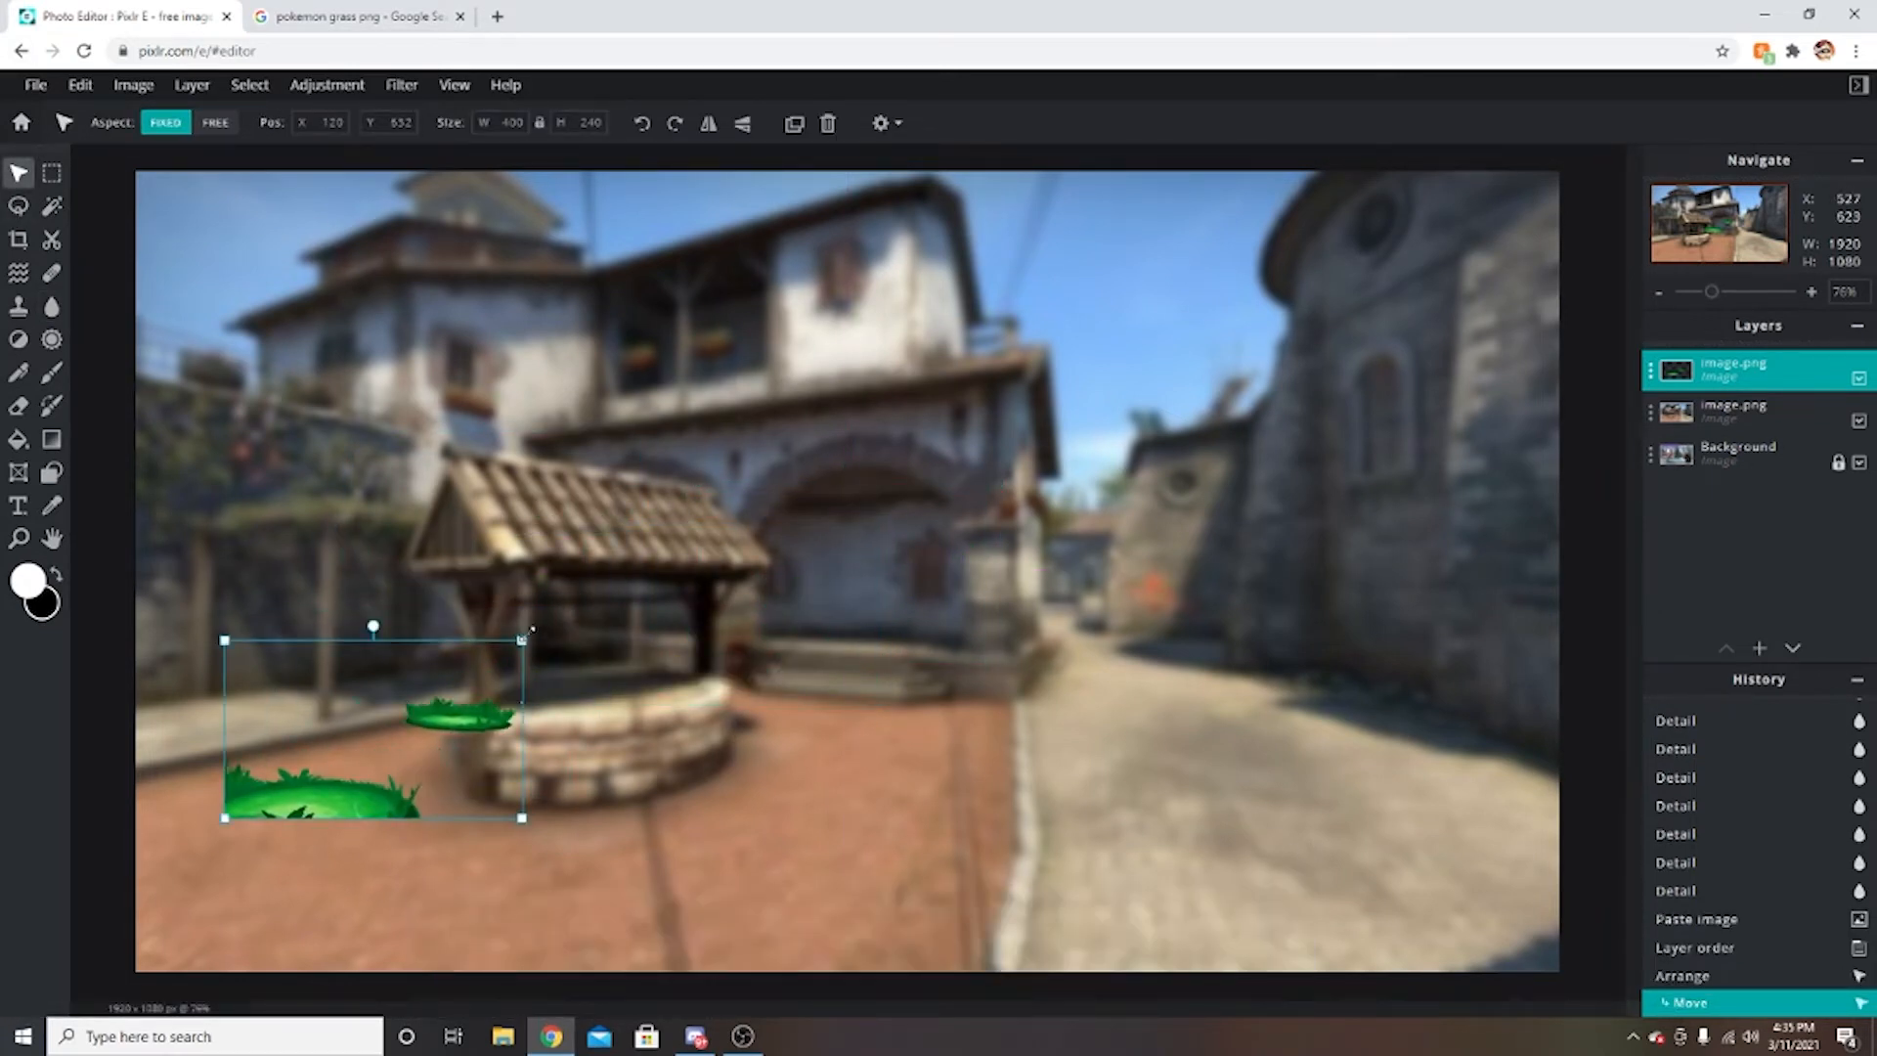
left_click_drag(522, 640, 1189, 240)
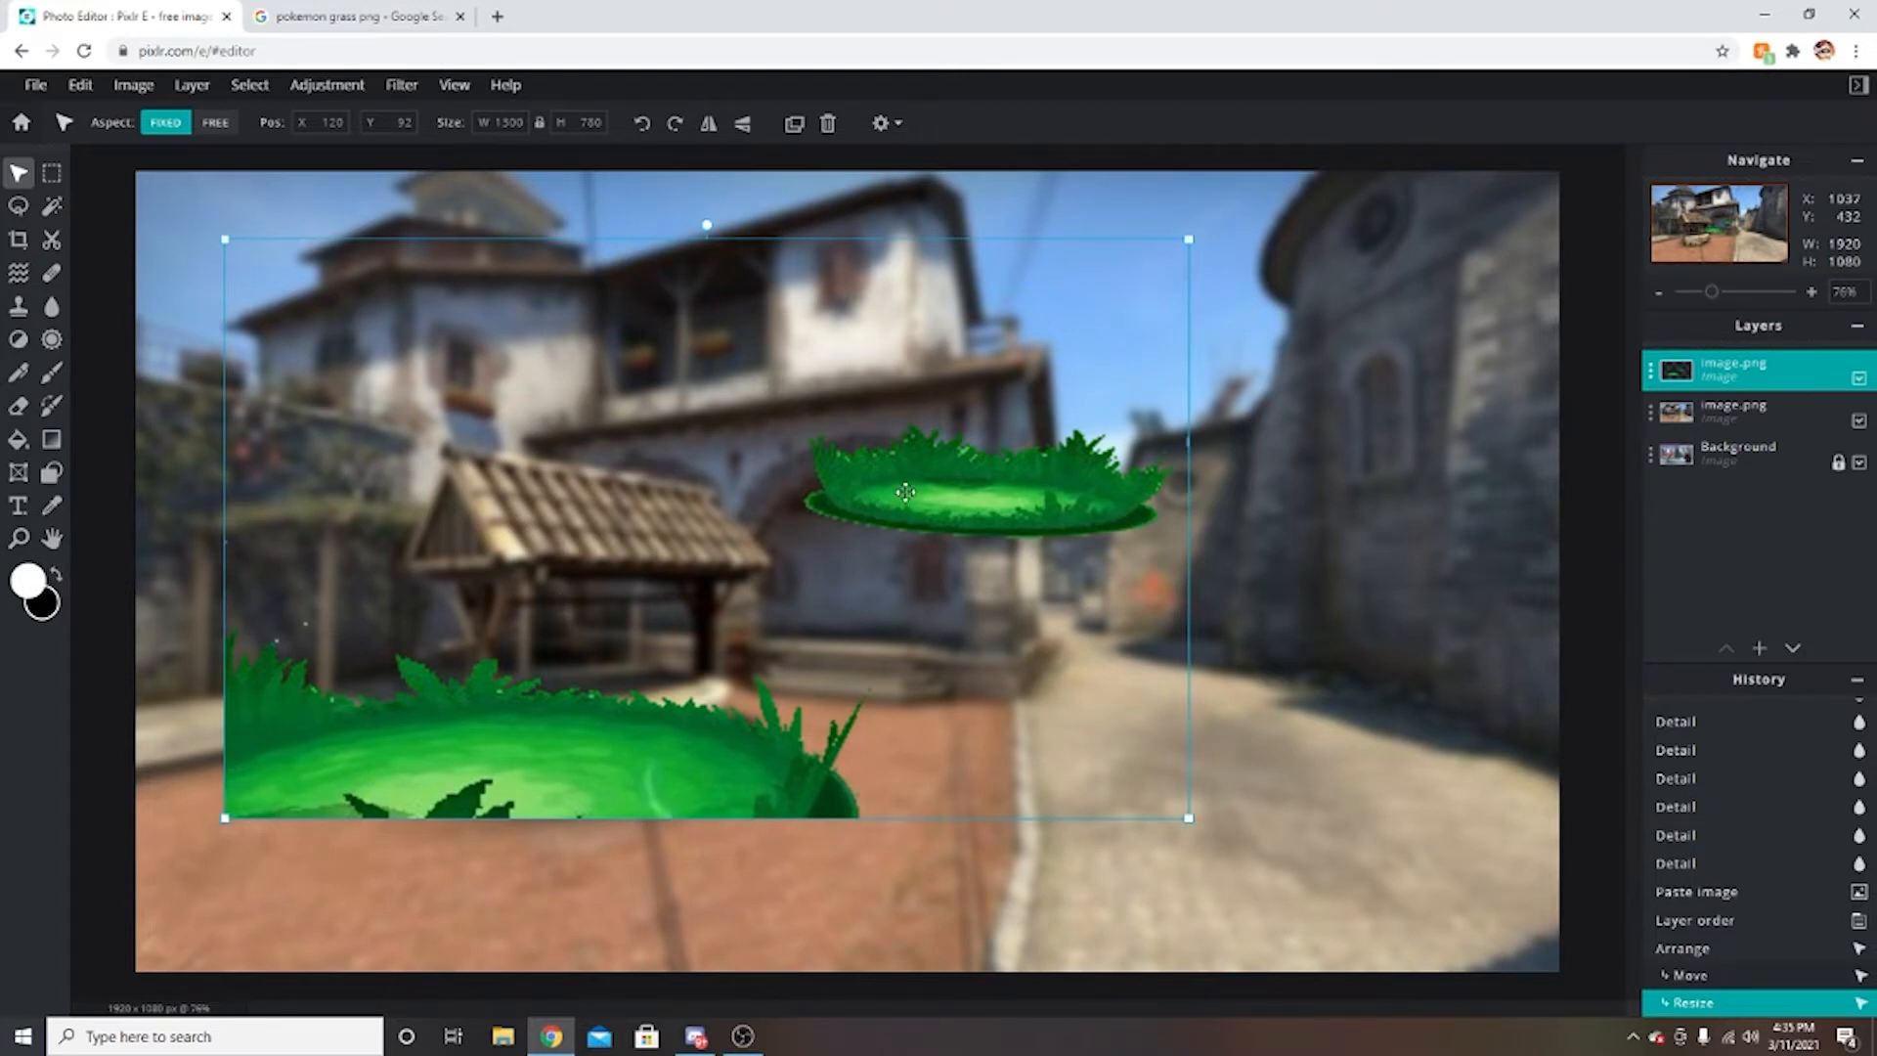
left_click_drag(899, 484, 805, 649)
left_click(80, 298)
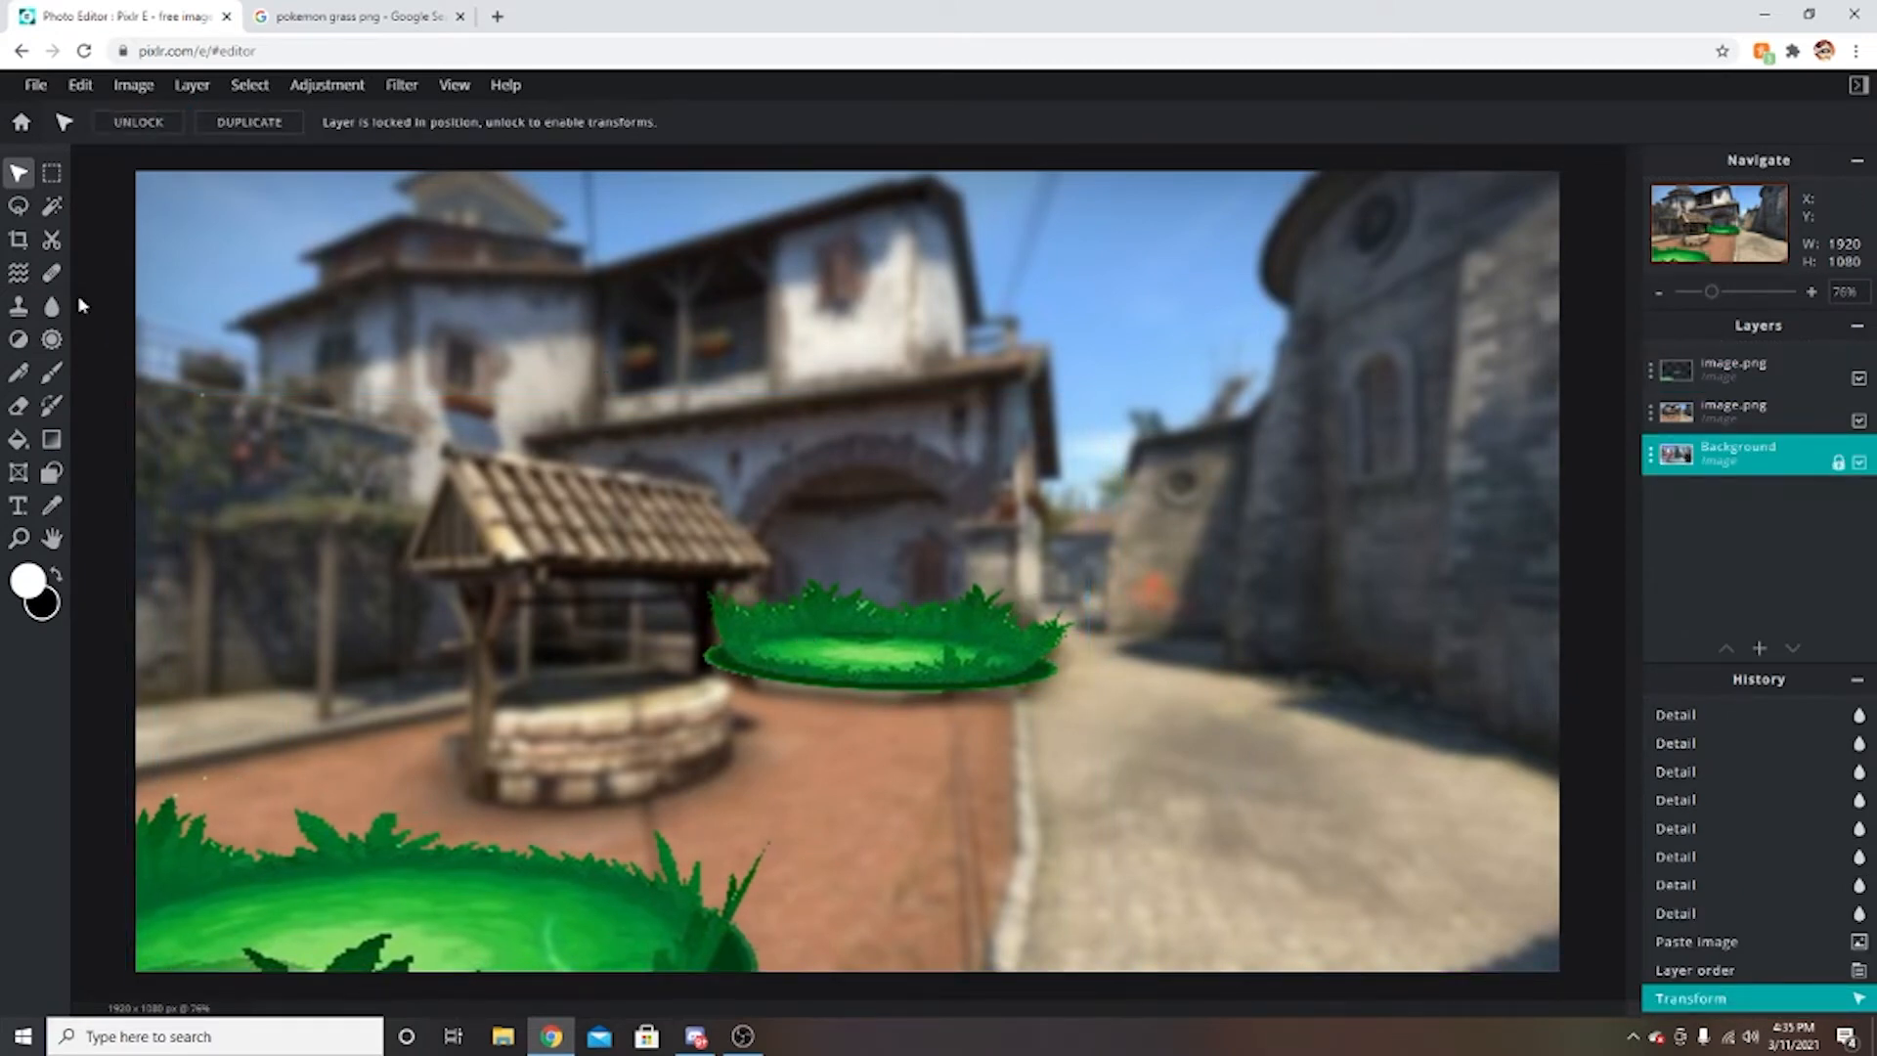
Try to isolate the grass patch in the canvas centre with a rectangular Cutout mask on the grass layer, and undo it.
left_click(52, 239)
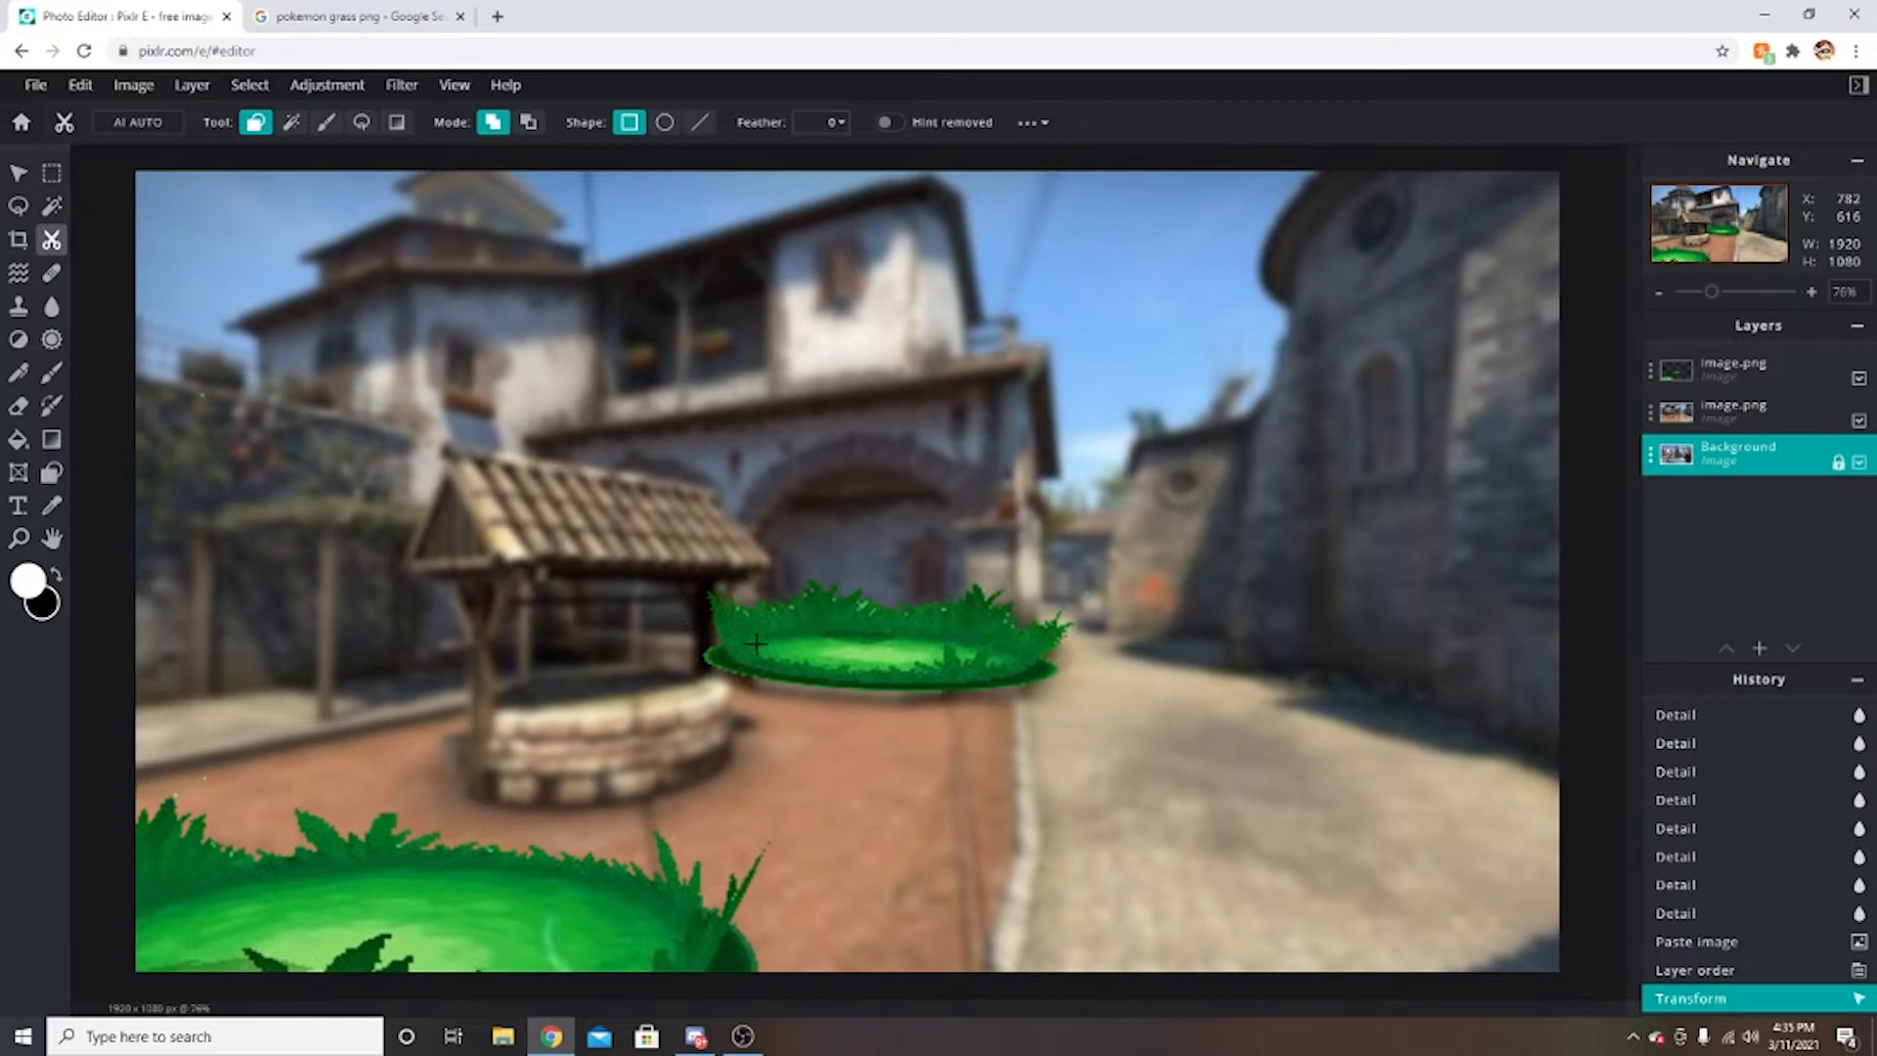
scroll(762, 625, "up", 3)
left_click_drag(1273, 734, 1274, 734)
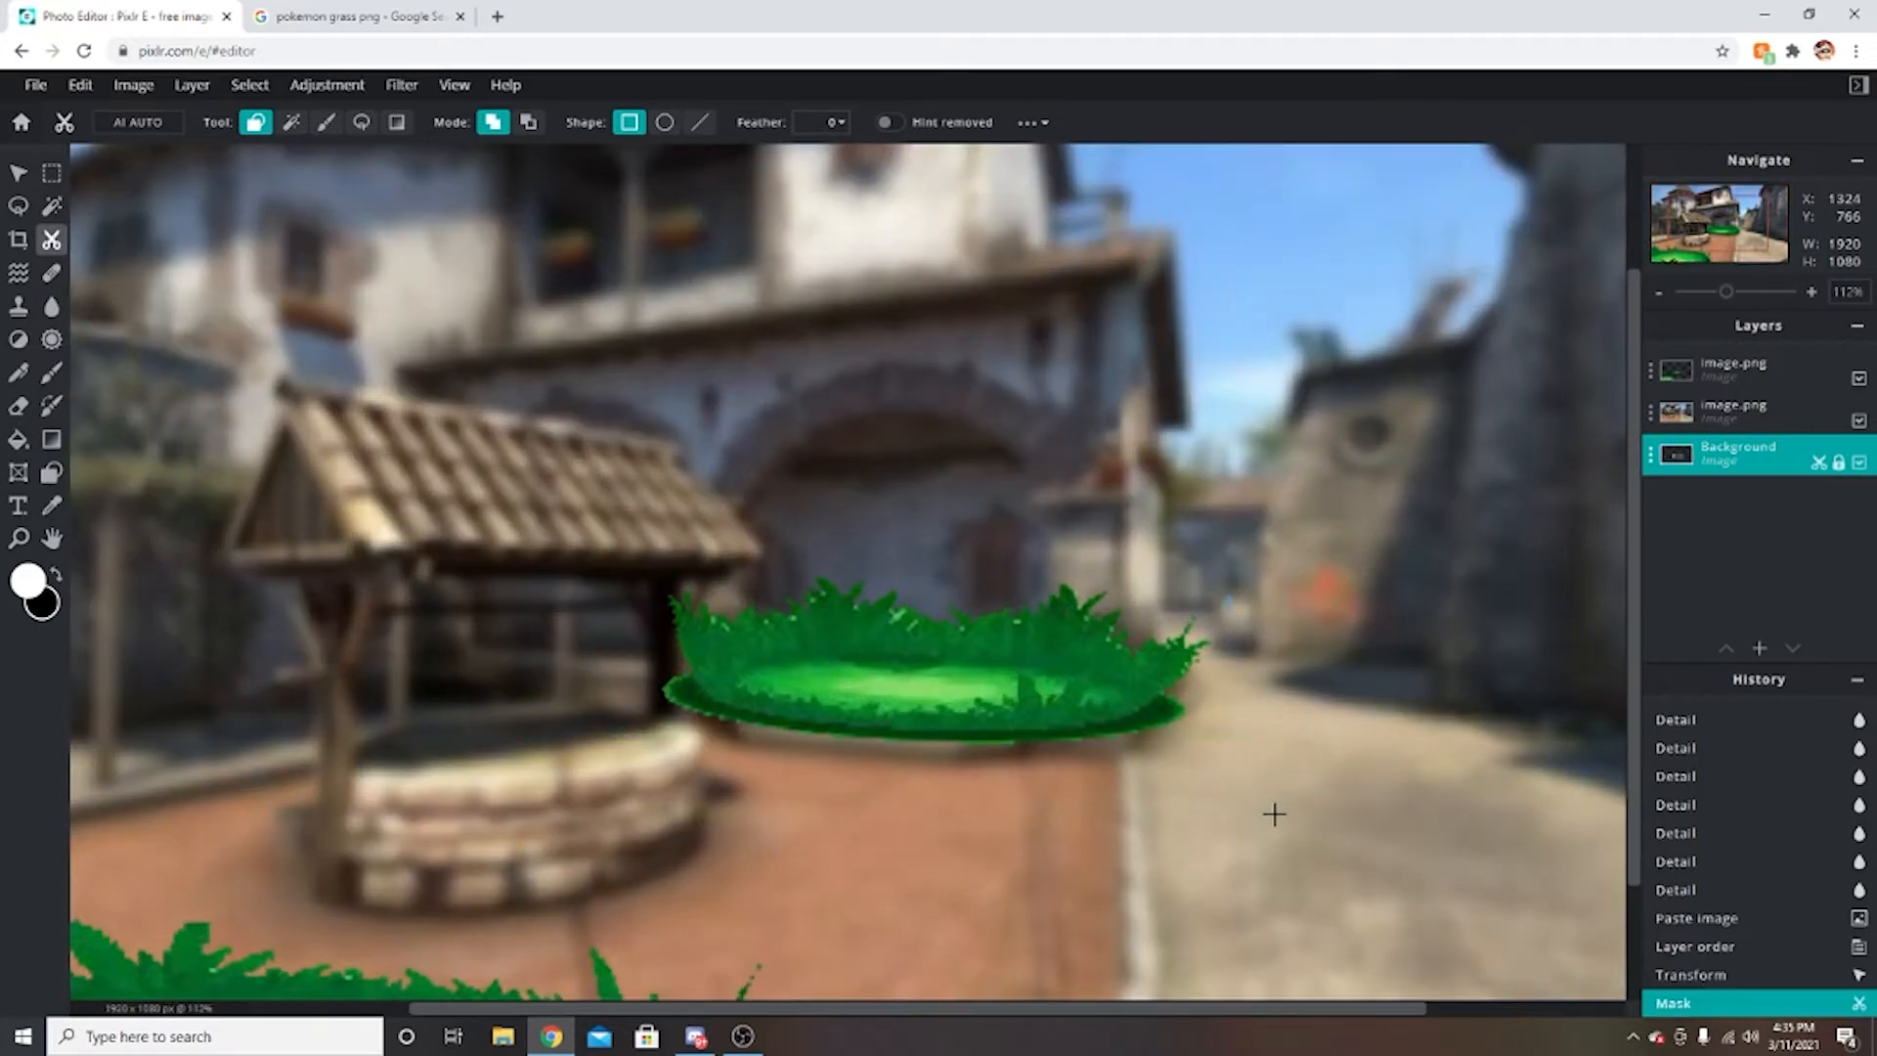
scroll(1271, 810, "down", 3)
left_click(1702, 372)
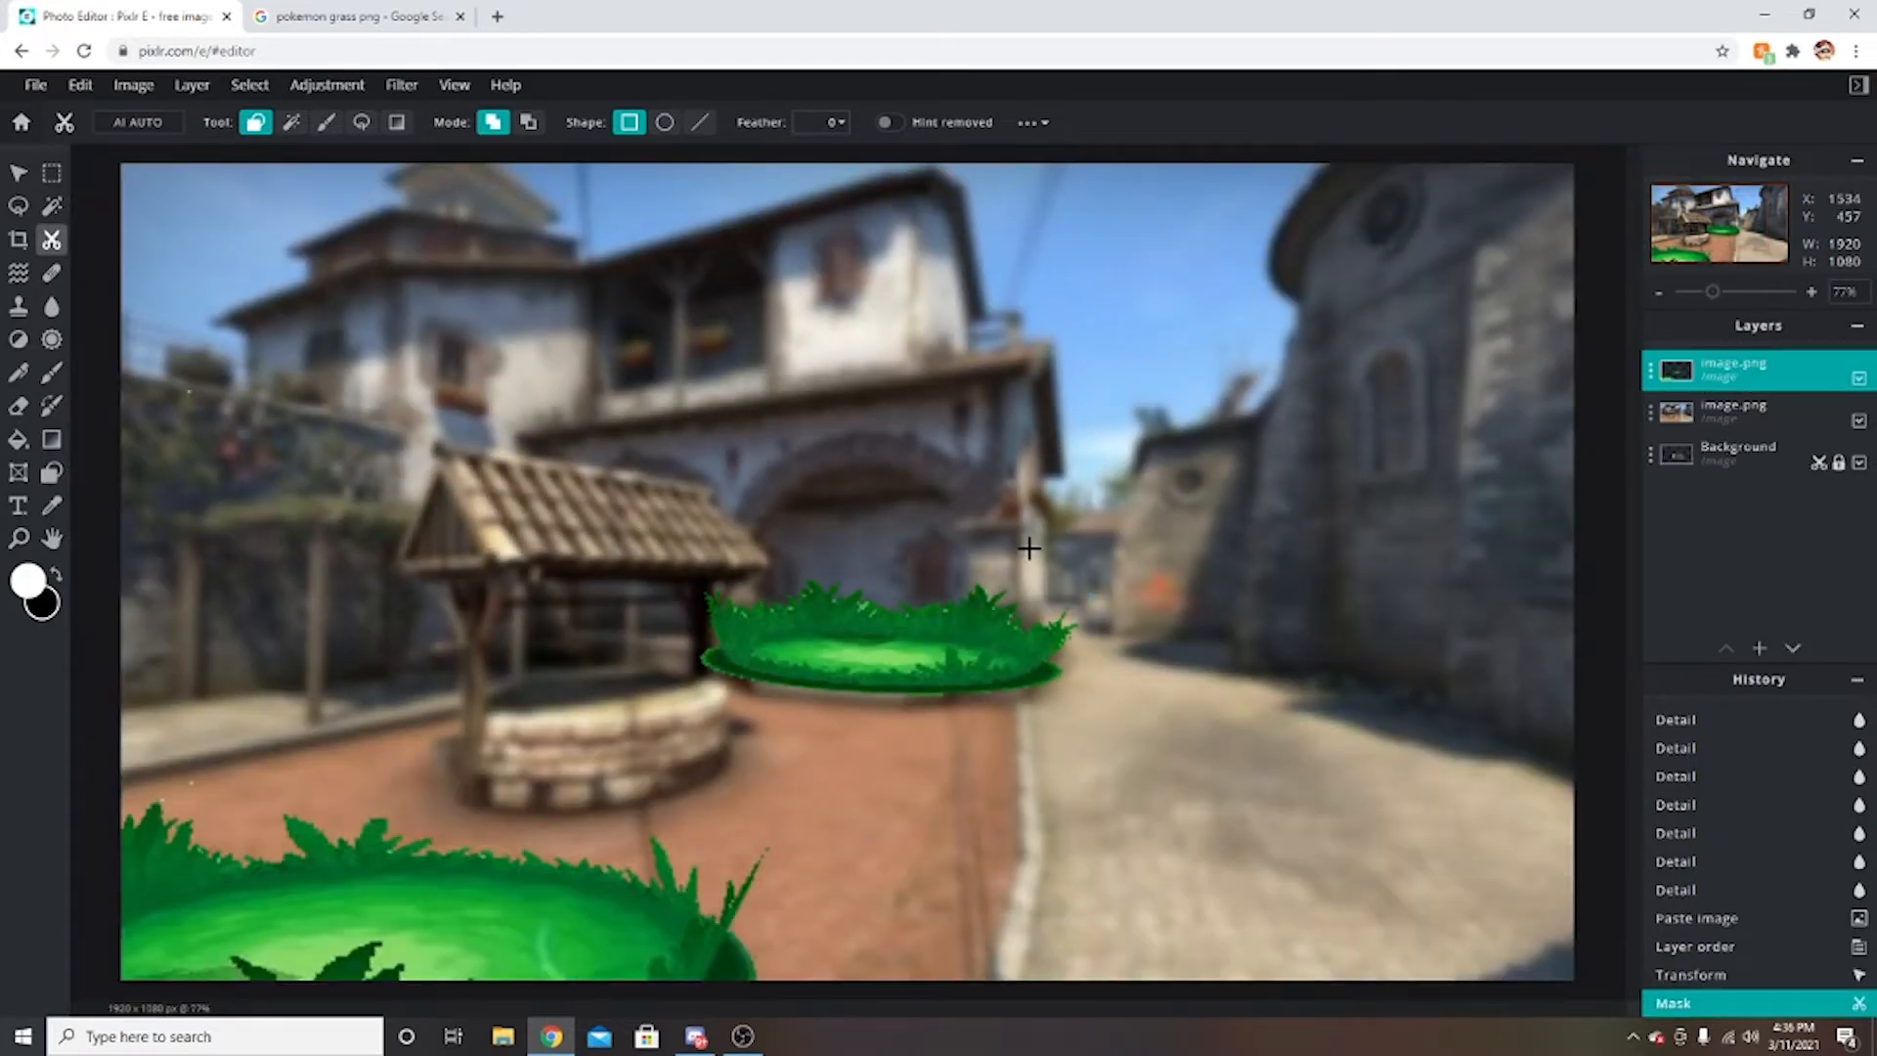
left_click_drag(683, 560, 1118, 703)
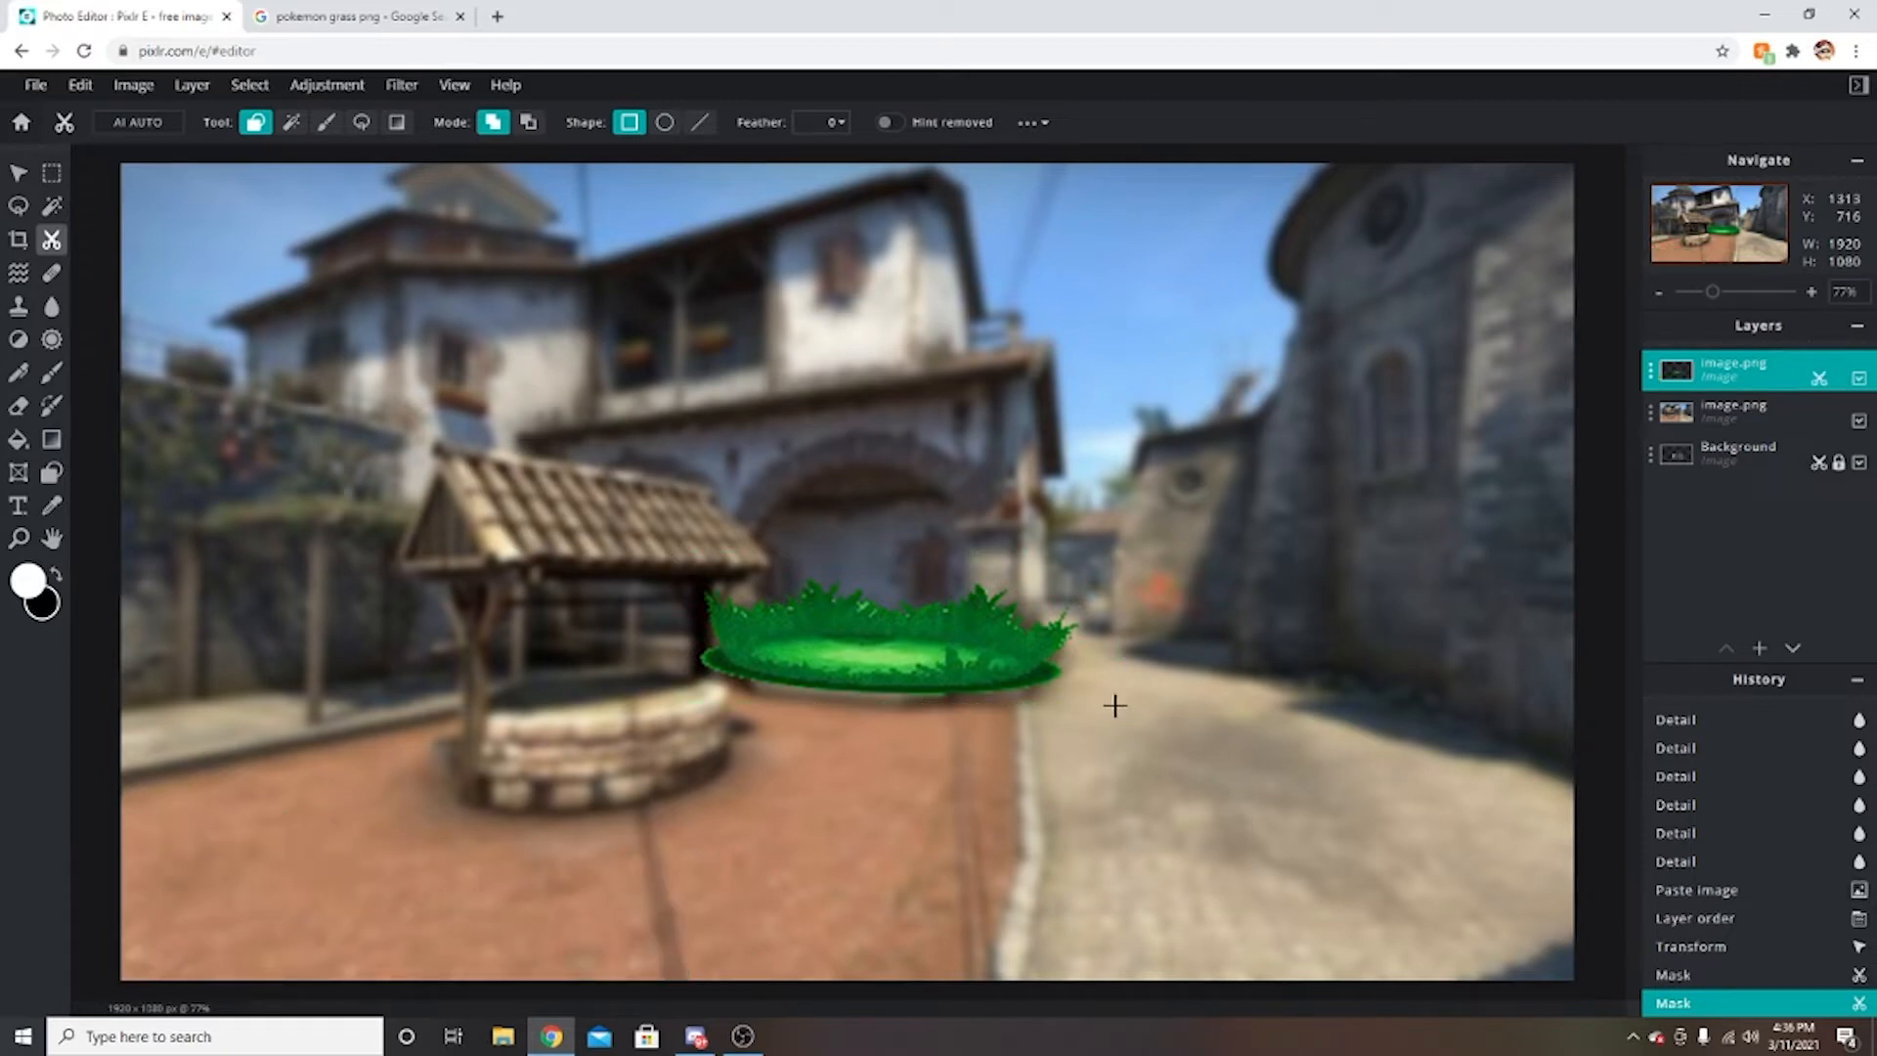
key("ctrl+z")
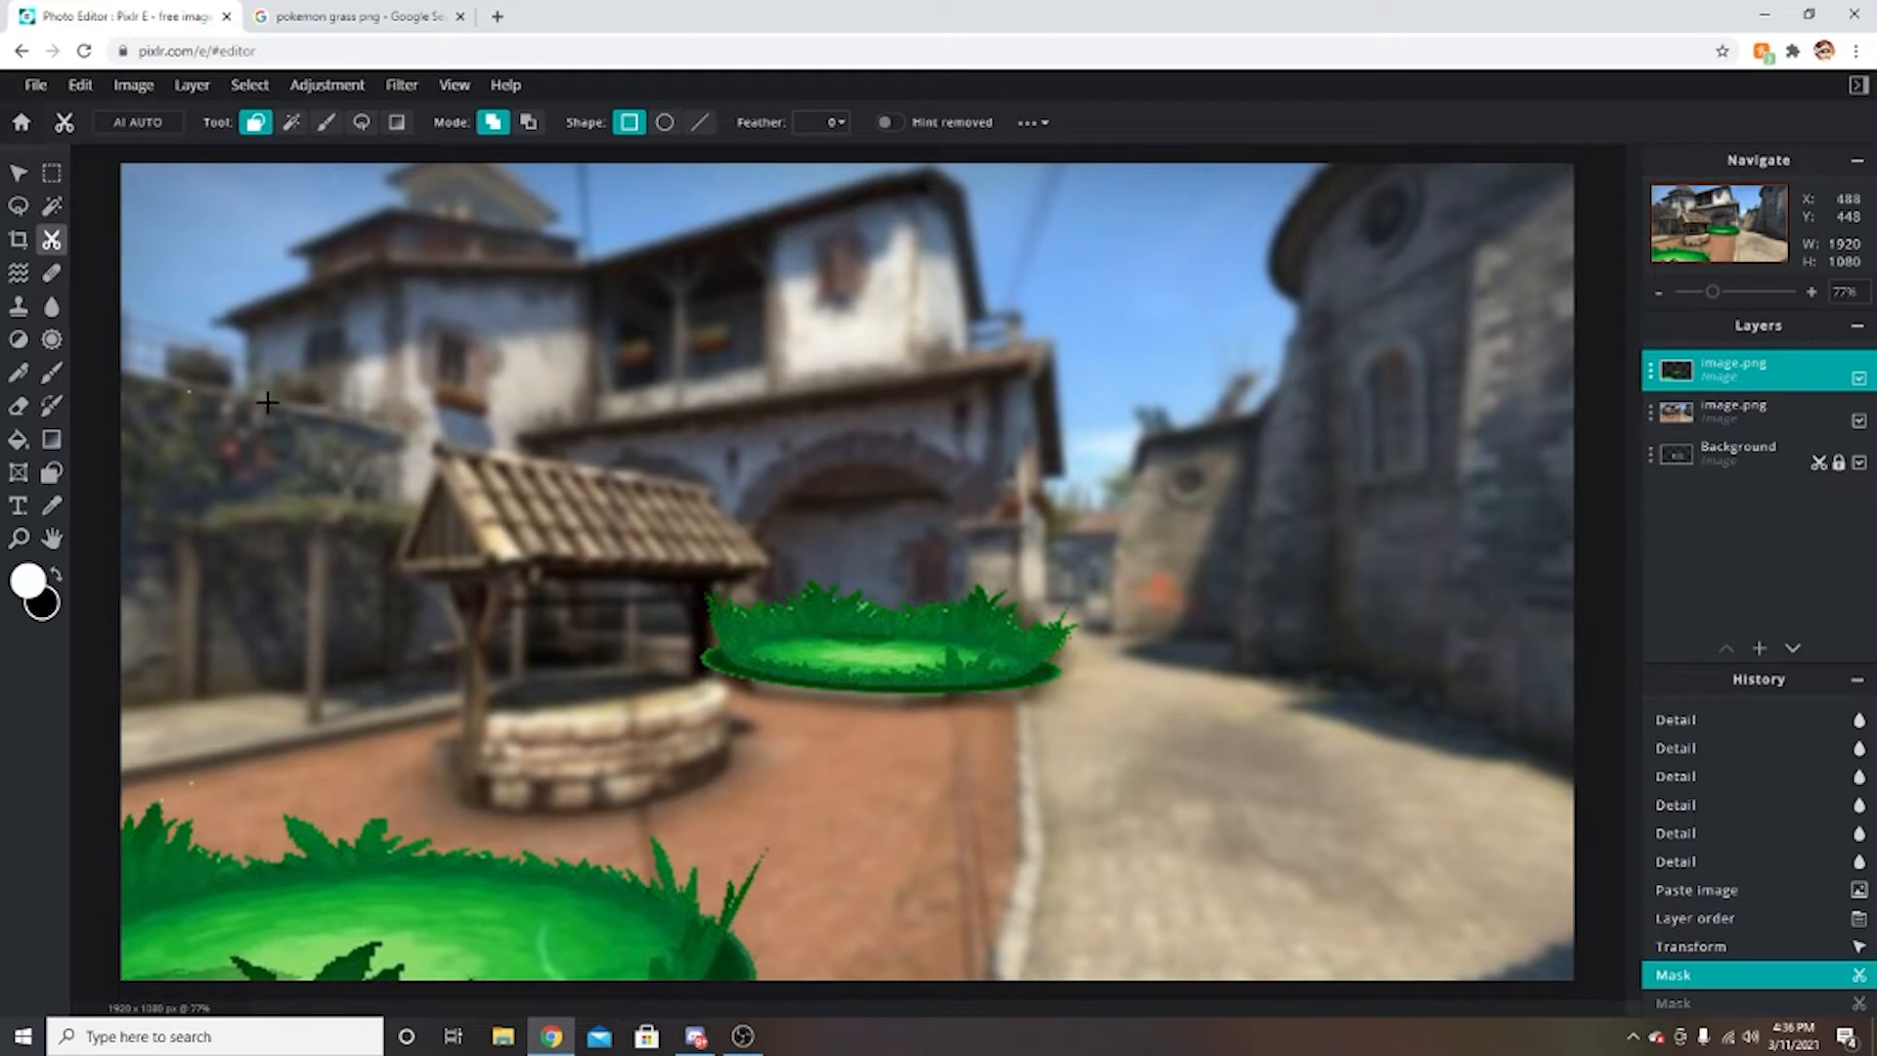
Paste another 400 × 240 px copy of the grass image and place it over the path beside the central patch.
left_click(18, 173)
key("ctrl+v")
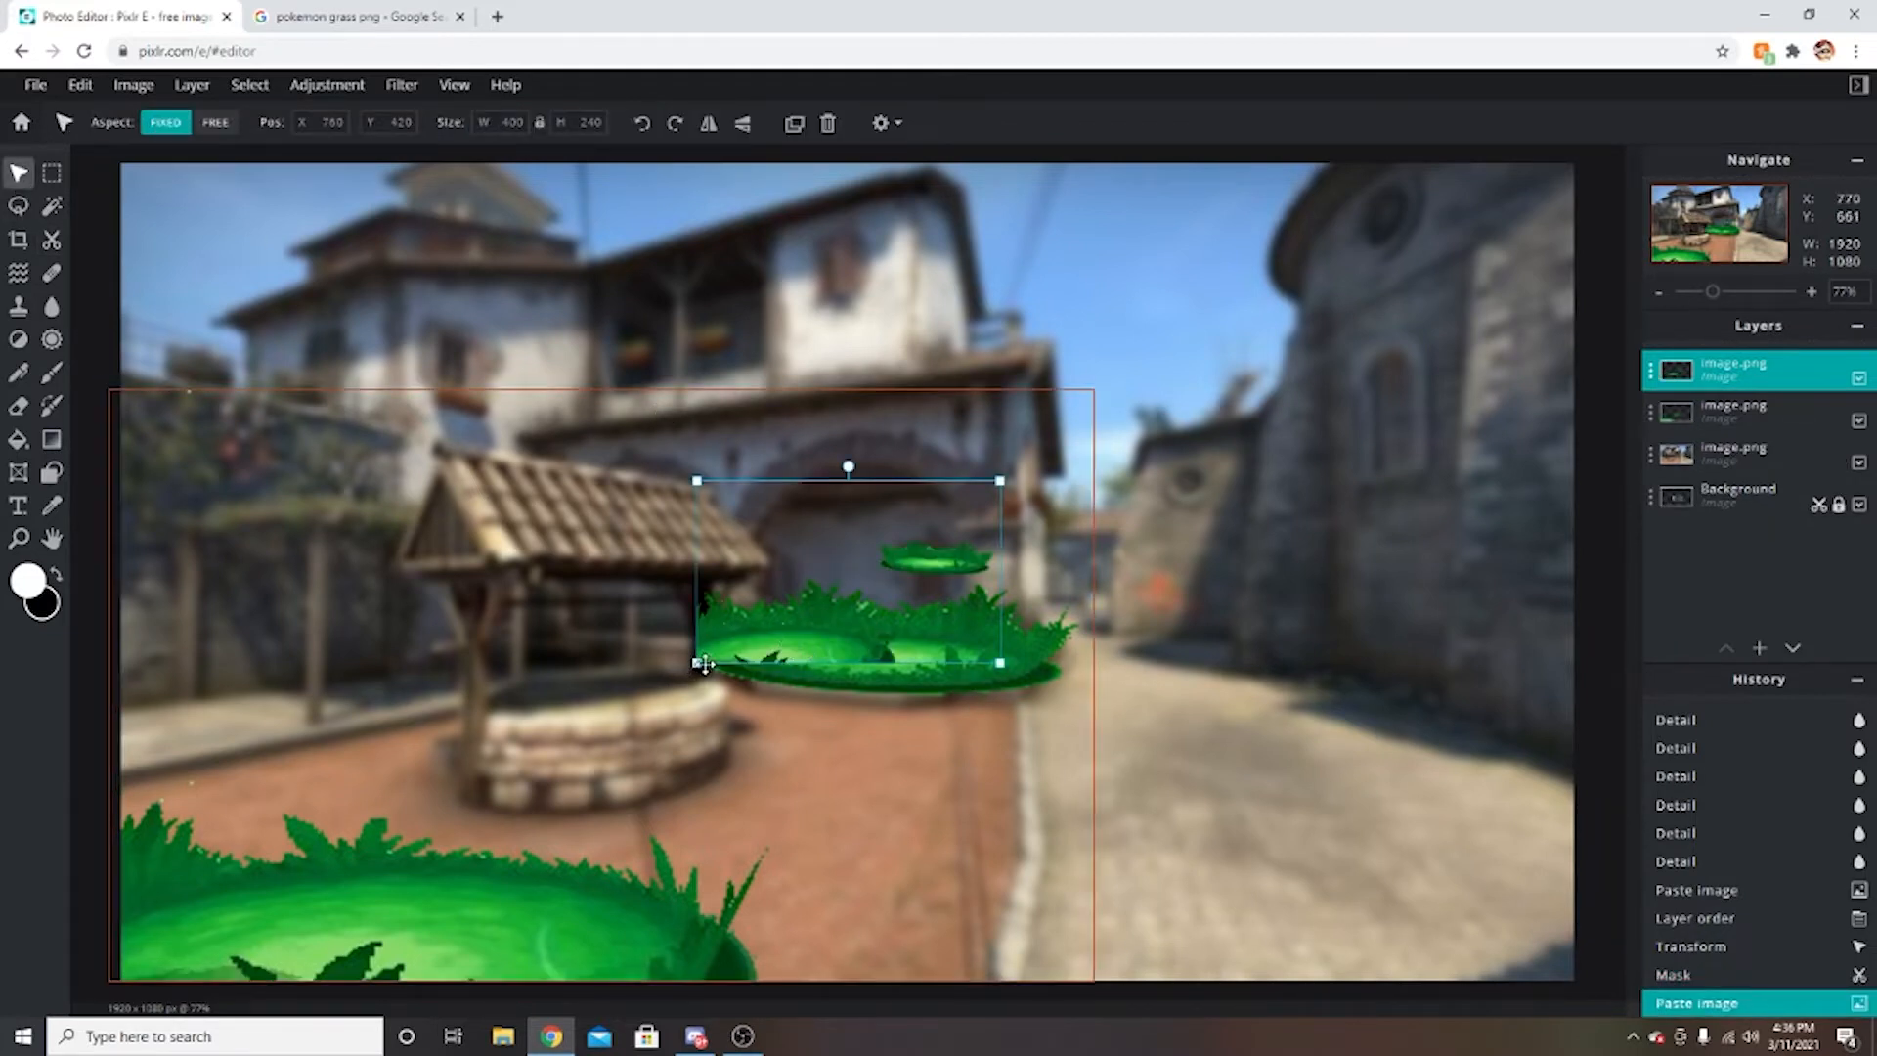
mouse_move(704, 663)
left_mouse_down()
mouse_move(636, 693)
mouse_move(721, 653)
left_mouse_up()
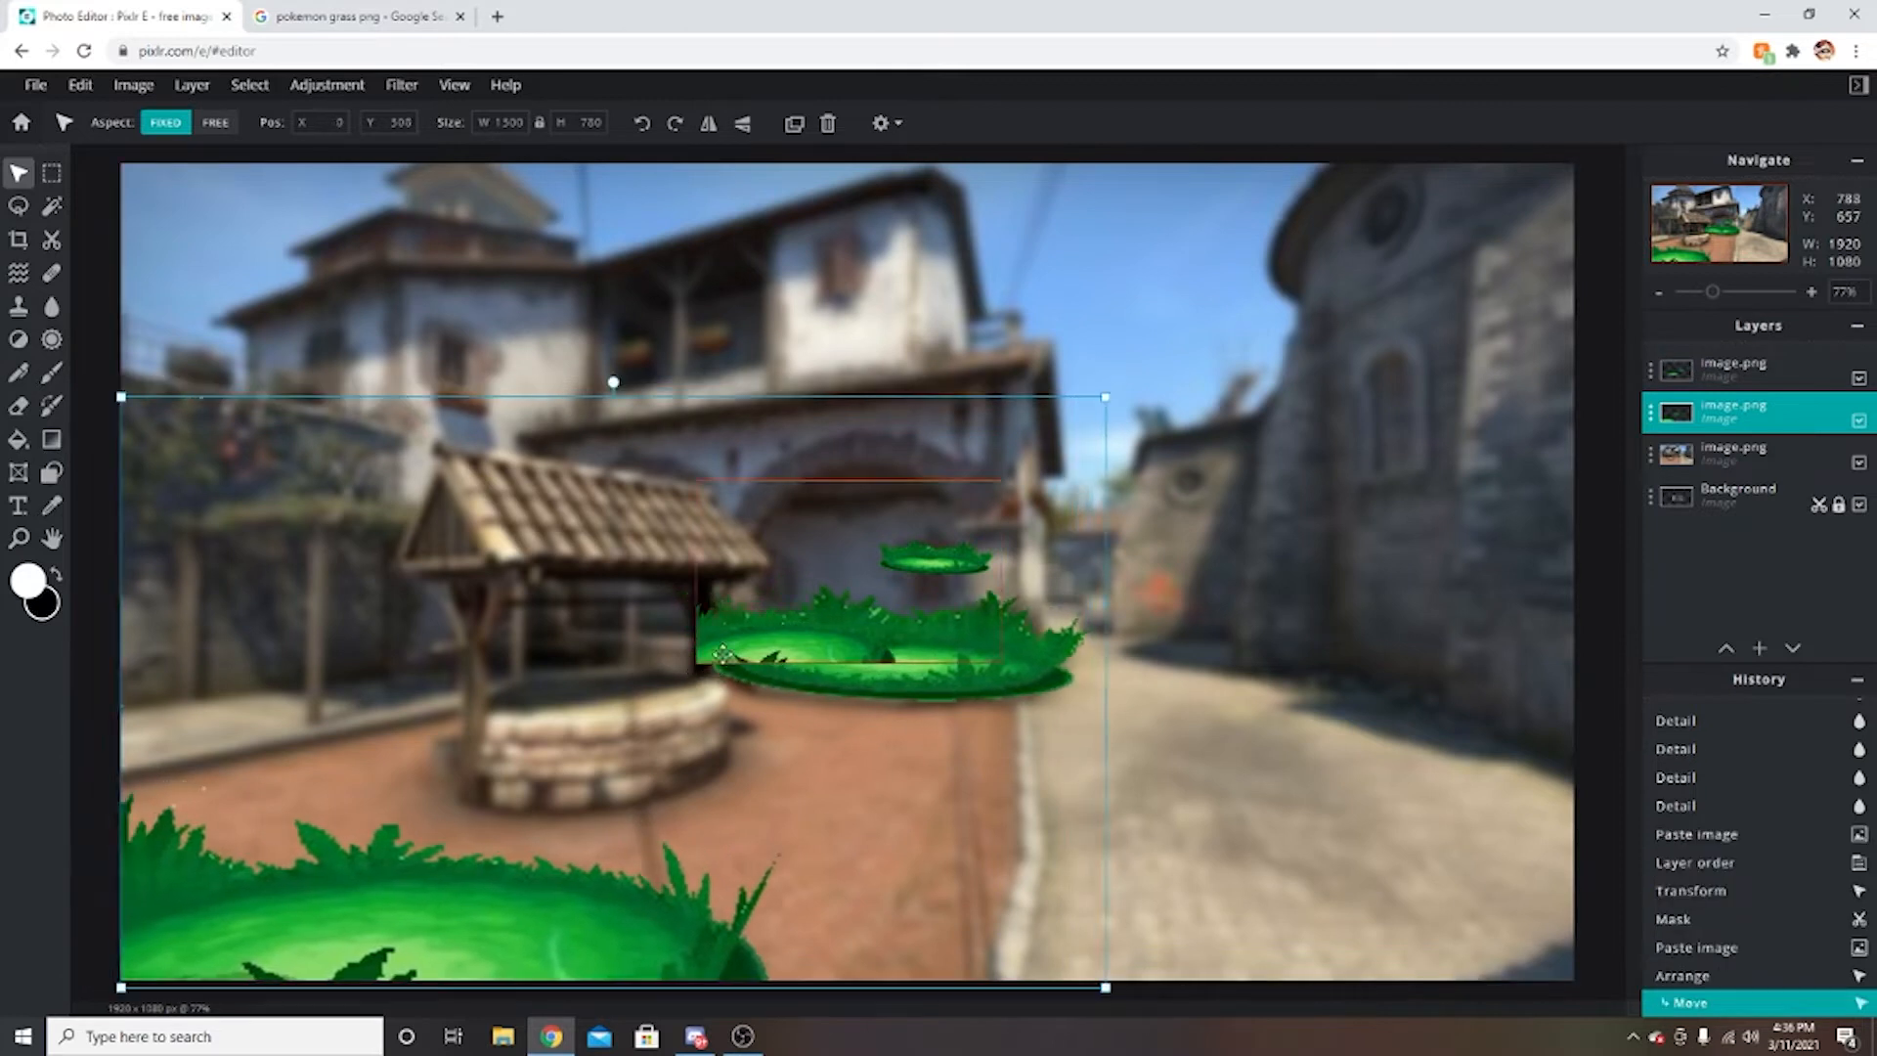
left_click_drag(928, 551, 1141, 718)
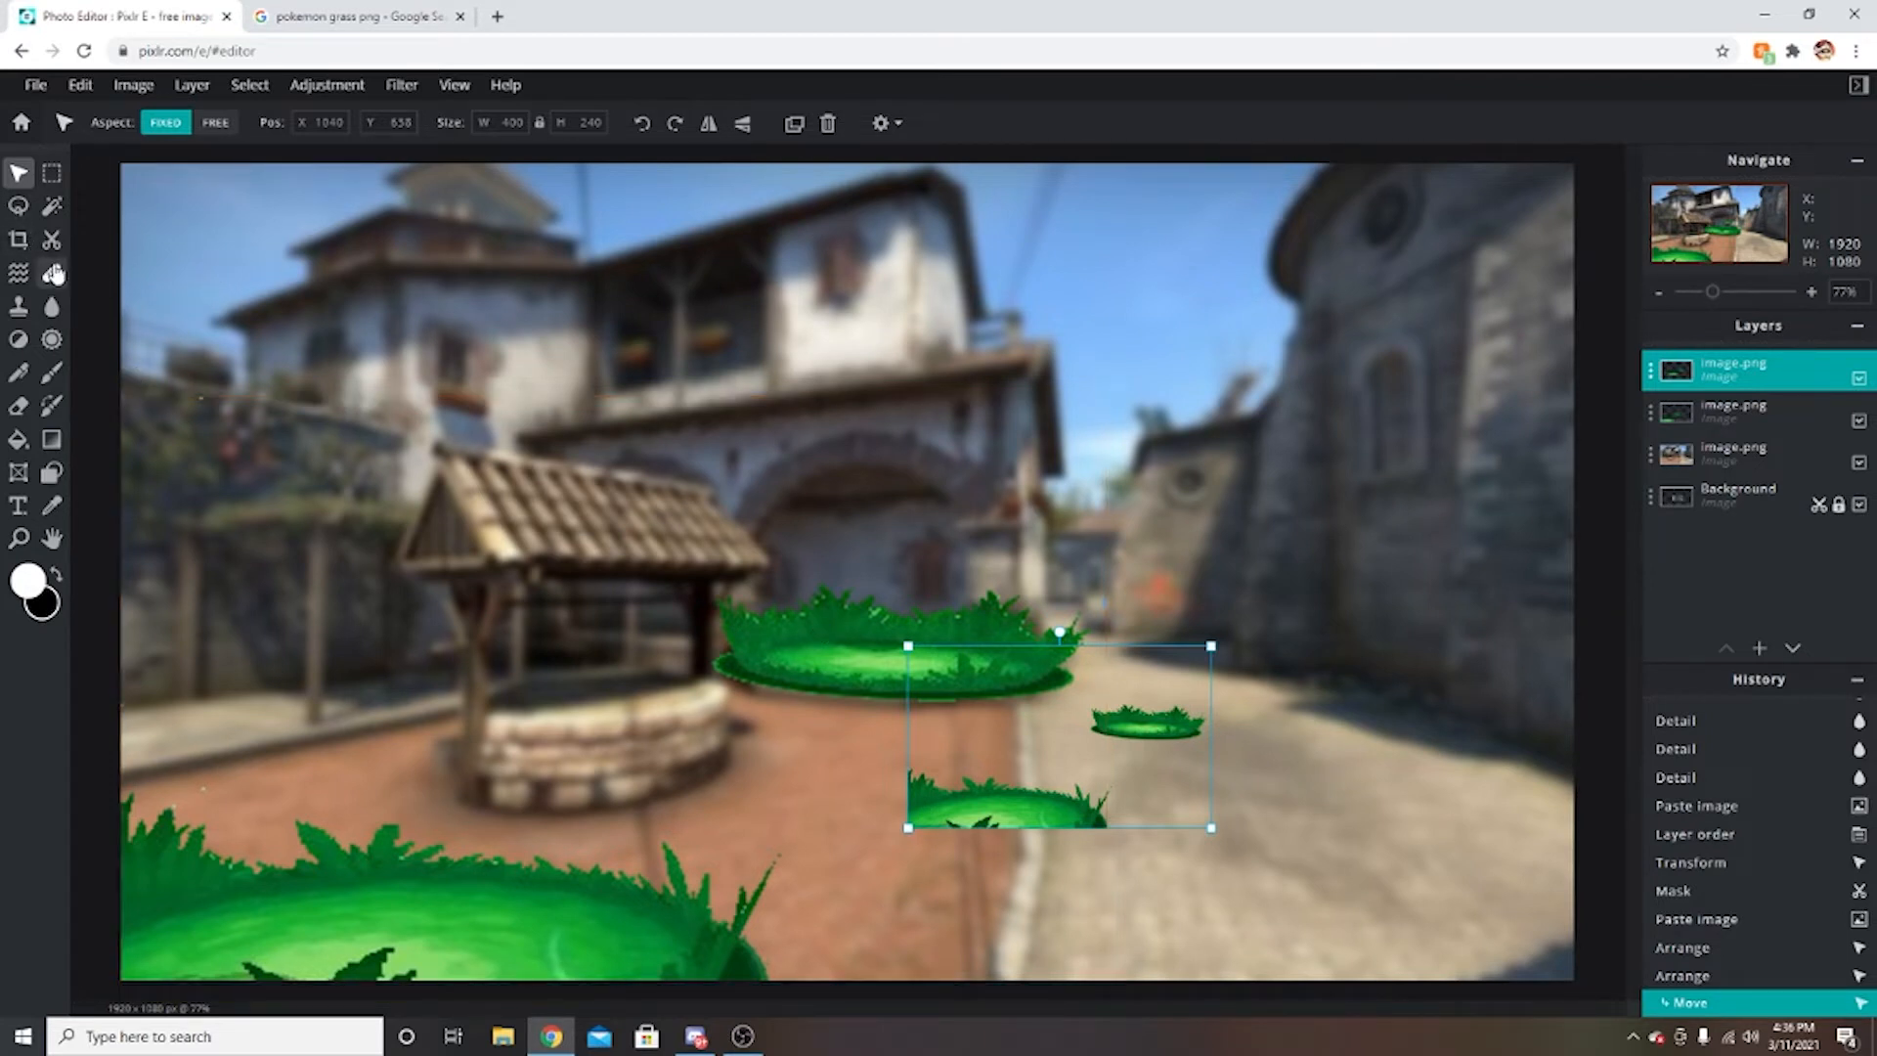
Set the Cutout tool to draw a mask in remove mode, trying several round brush sizes including 500 px.
left_click(45, 244)
left_click(325, 123)
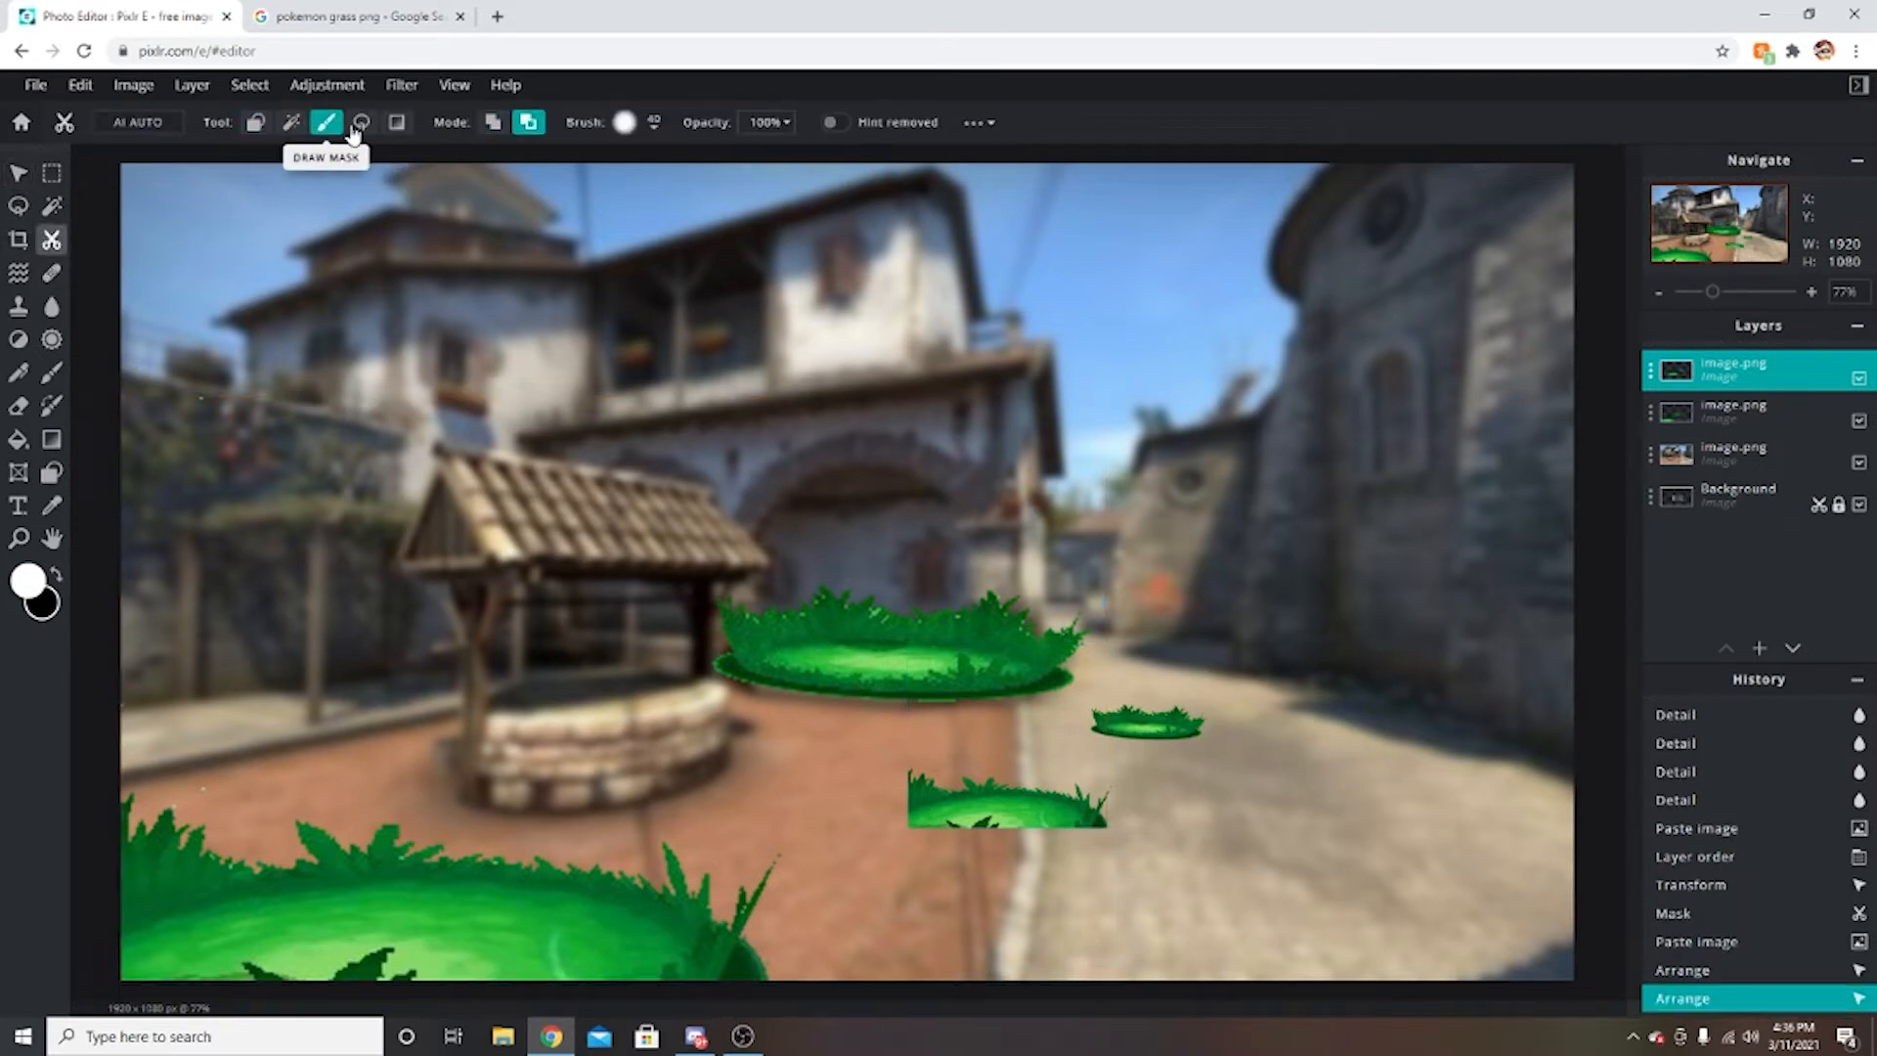
left_click(528, 122)
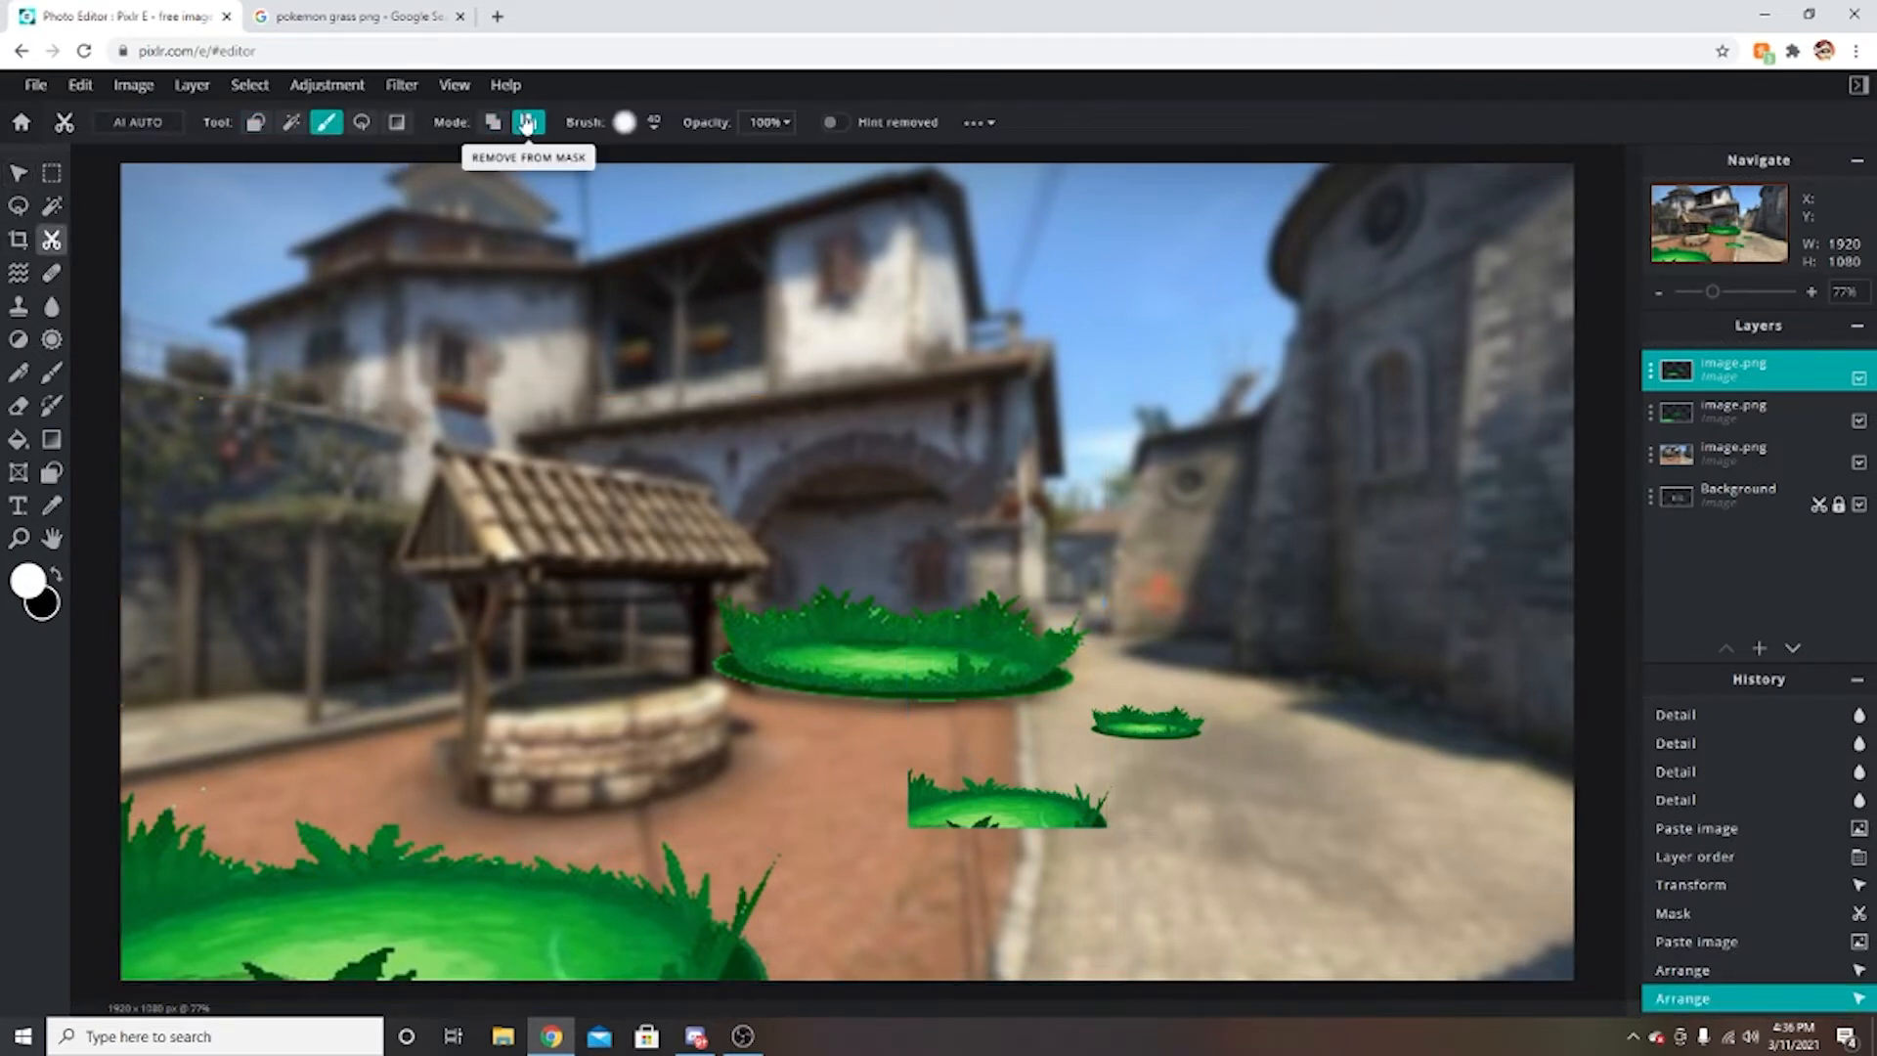
left_click(655, 128)
left_click(1053, 396)
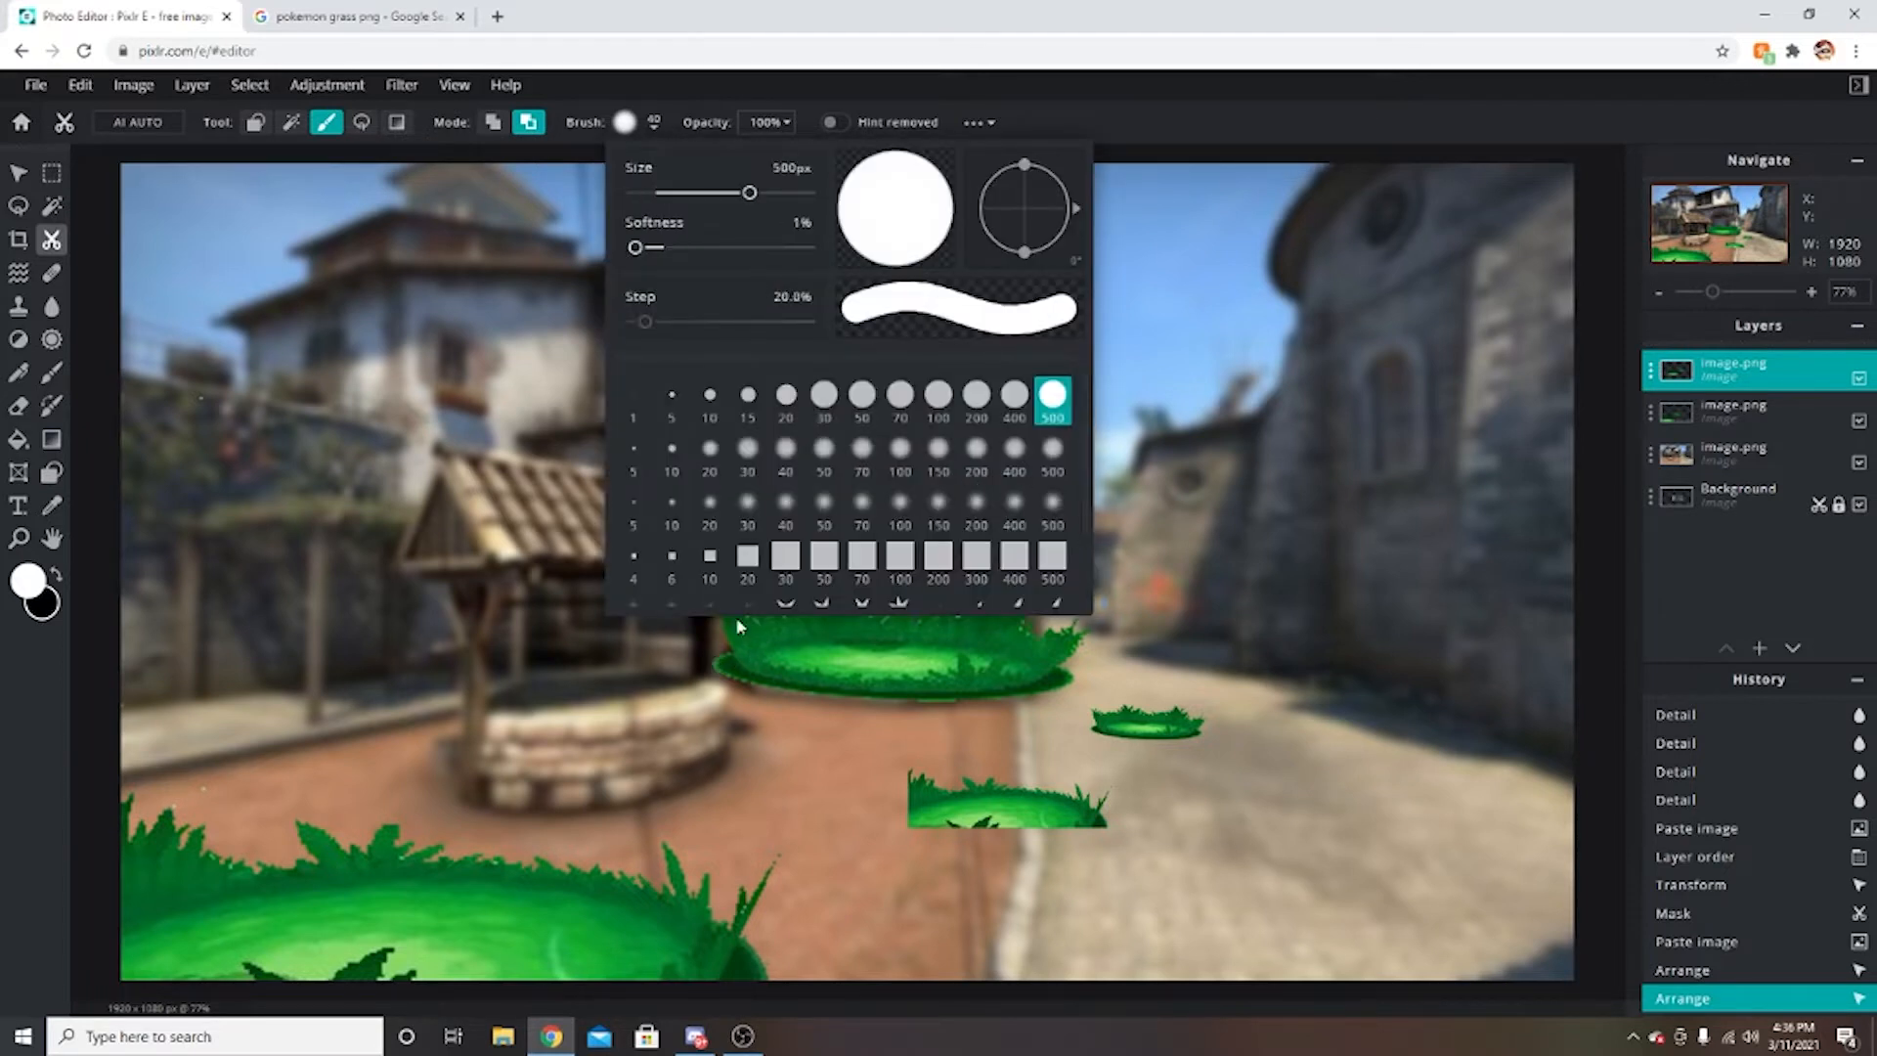
left_click(825, 396)
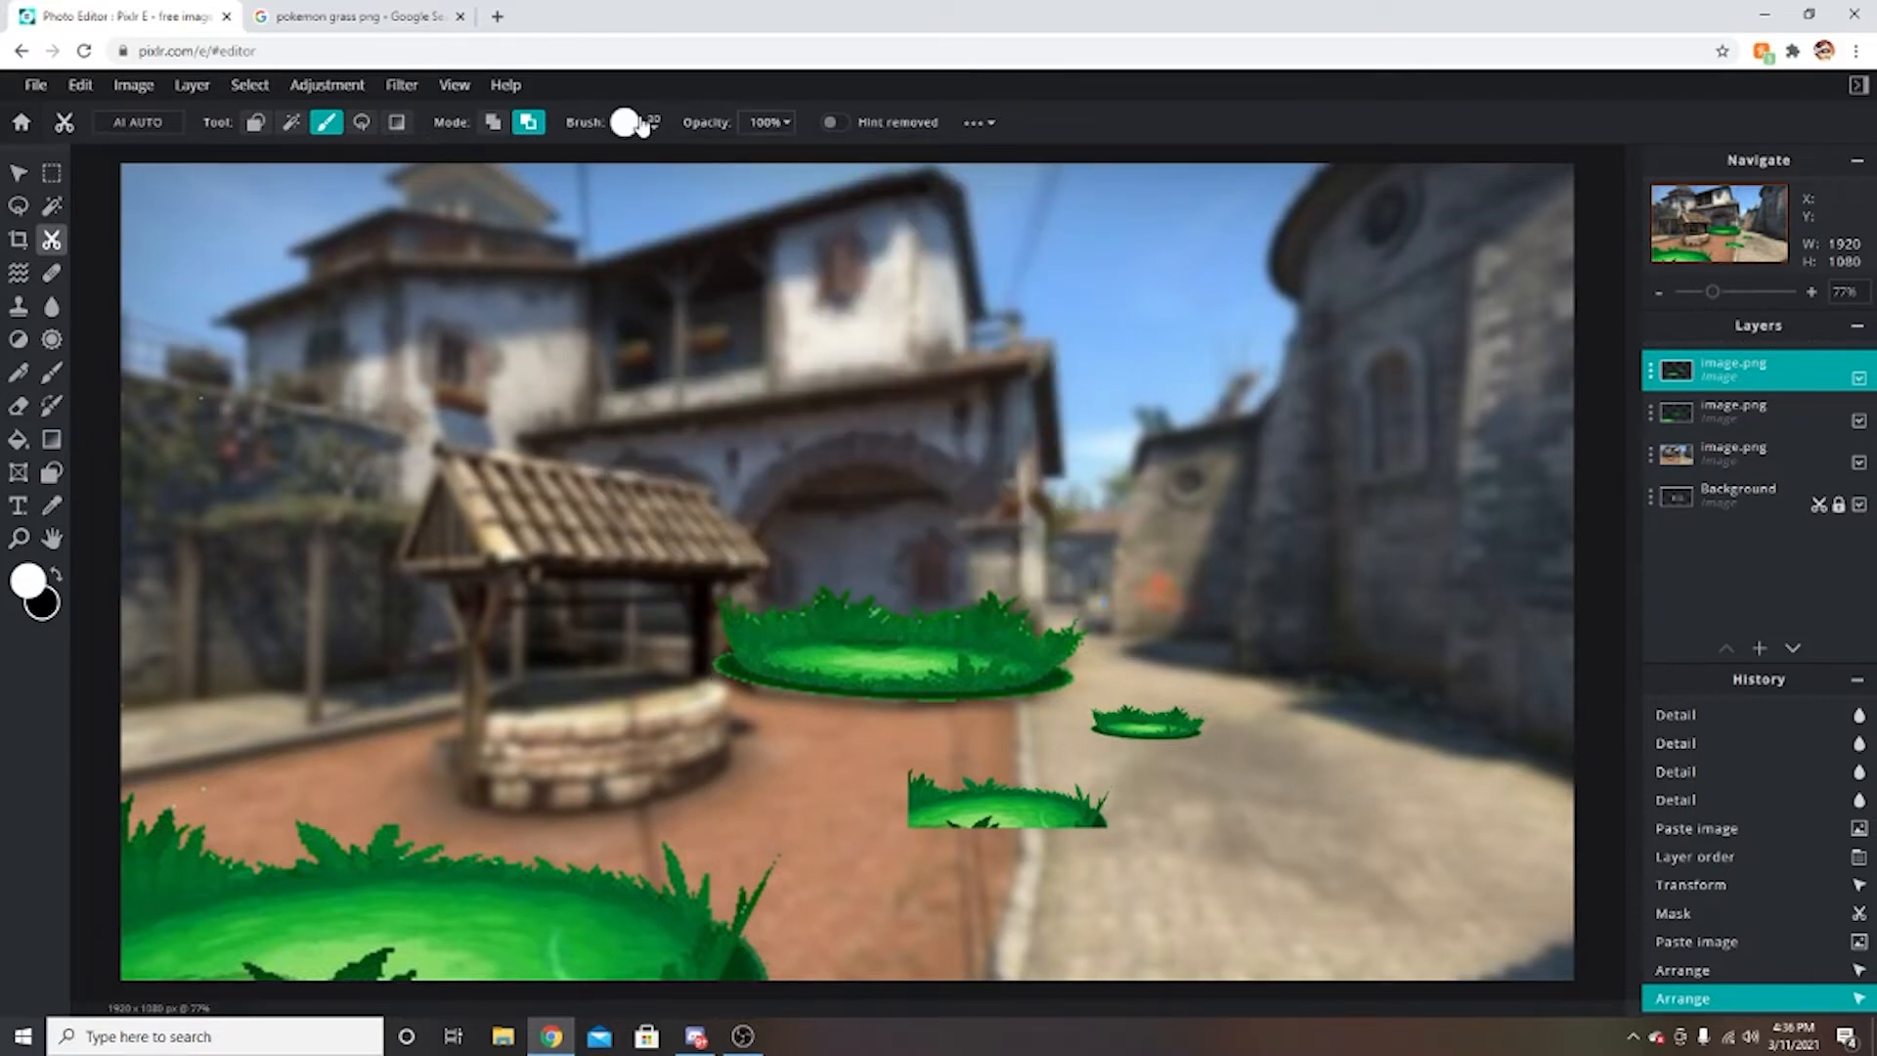
left_click(642, 126)
left_click(897, 396)
Try to cut away grass on the newly pasted copy's layer with a rectangular Cutout shape that removes from the mask.
left_click(255, 122)
mouse_move(620, 541)
left_mouse_down()
mouse_move(1084, 684)
mouse_move(674, 534)
left_mouse_up()
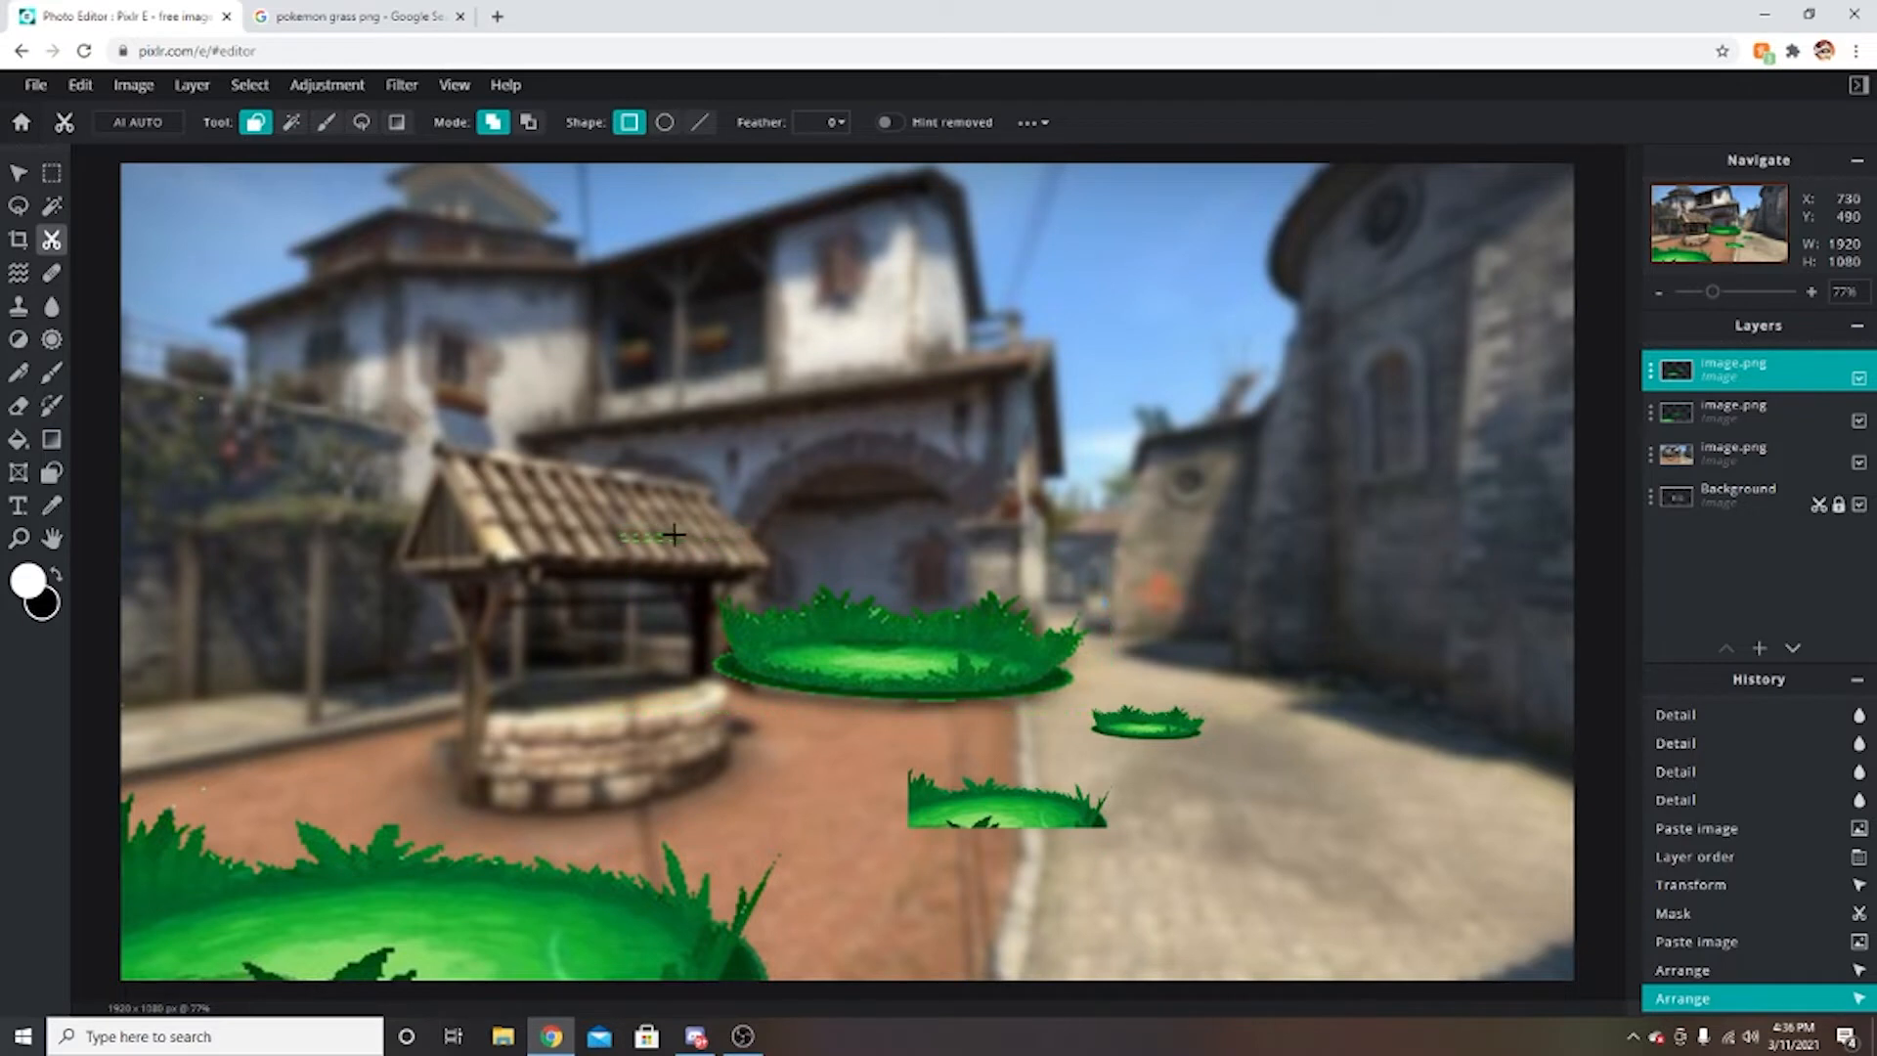
left_click(528, 122)
left_click_drag(1098, 710, 1097, 707)
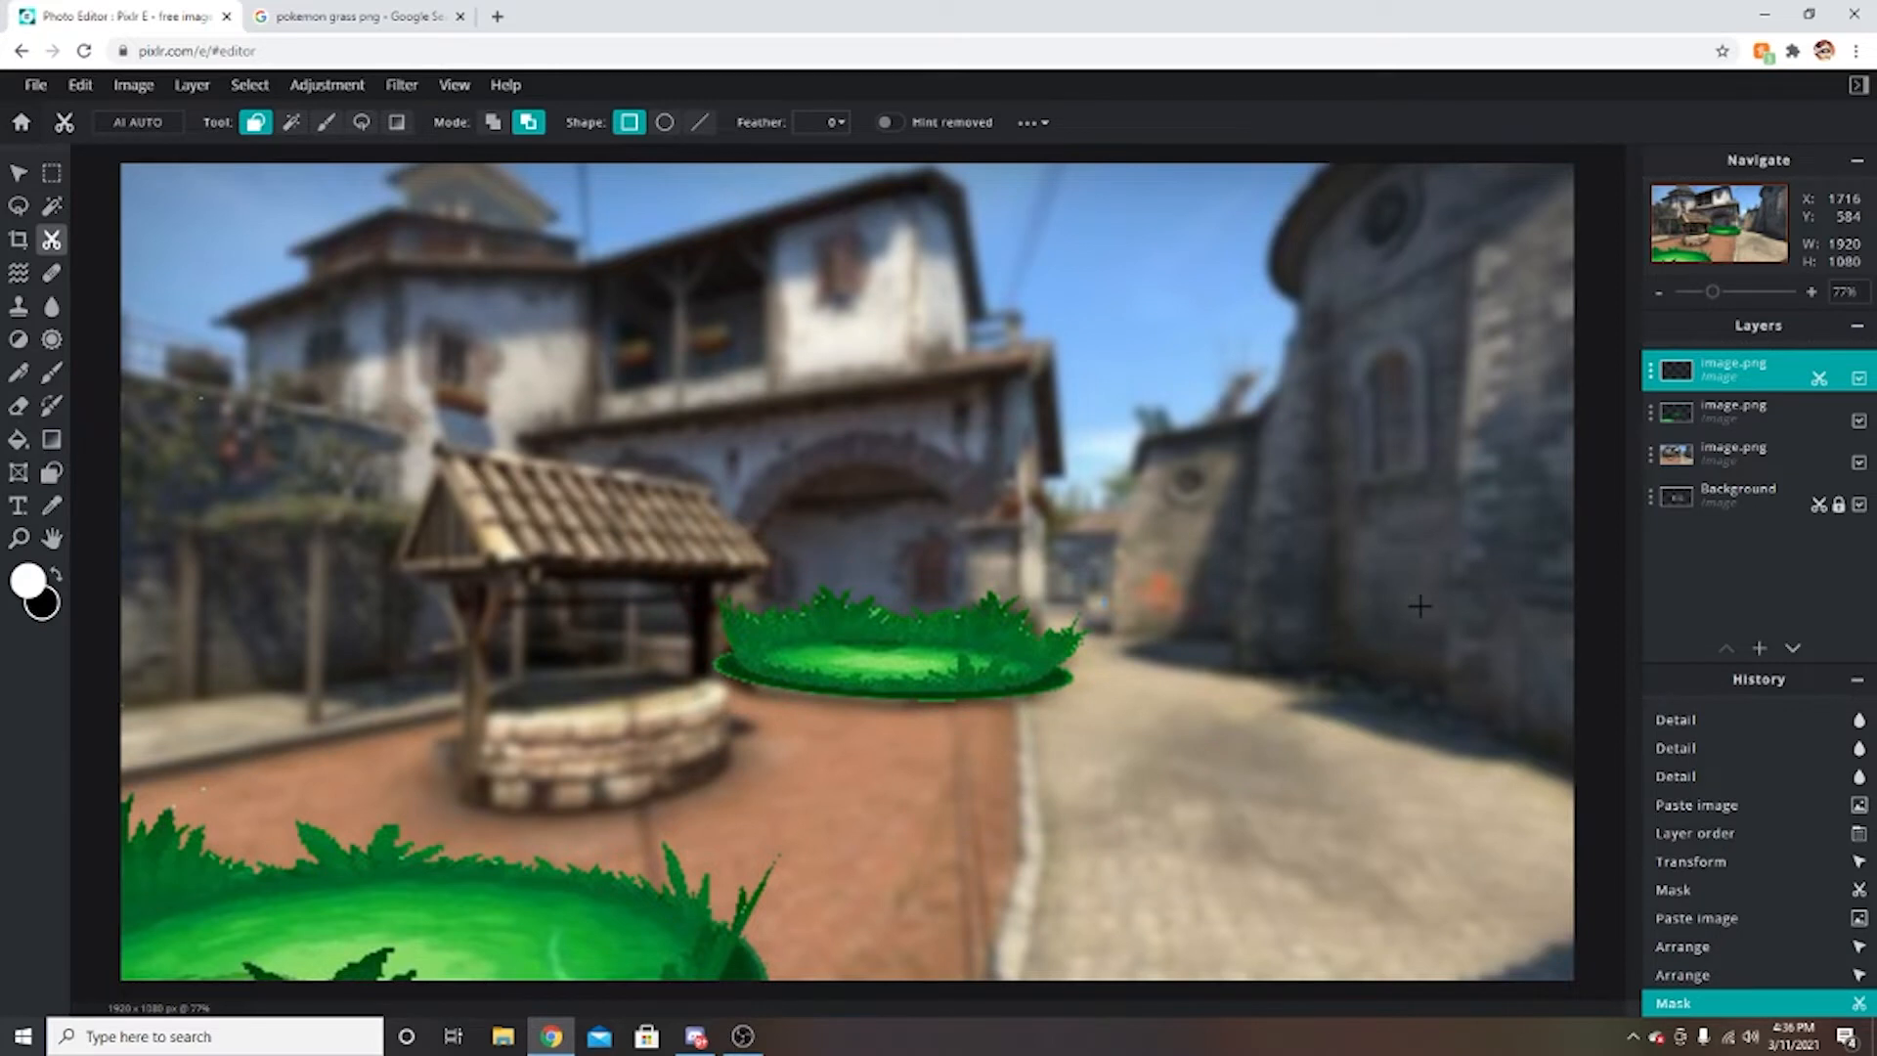
Undo the masks, the layer moves and the pasted grass copy, back to the enlarged grass image's transform.
key("ctrl+z")
key("ctrl+s")
left_click(1311, 357)
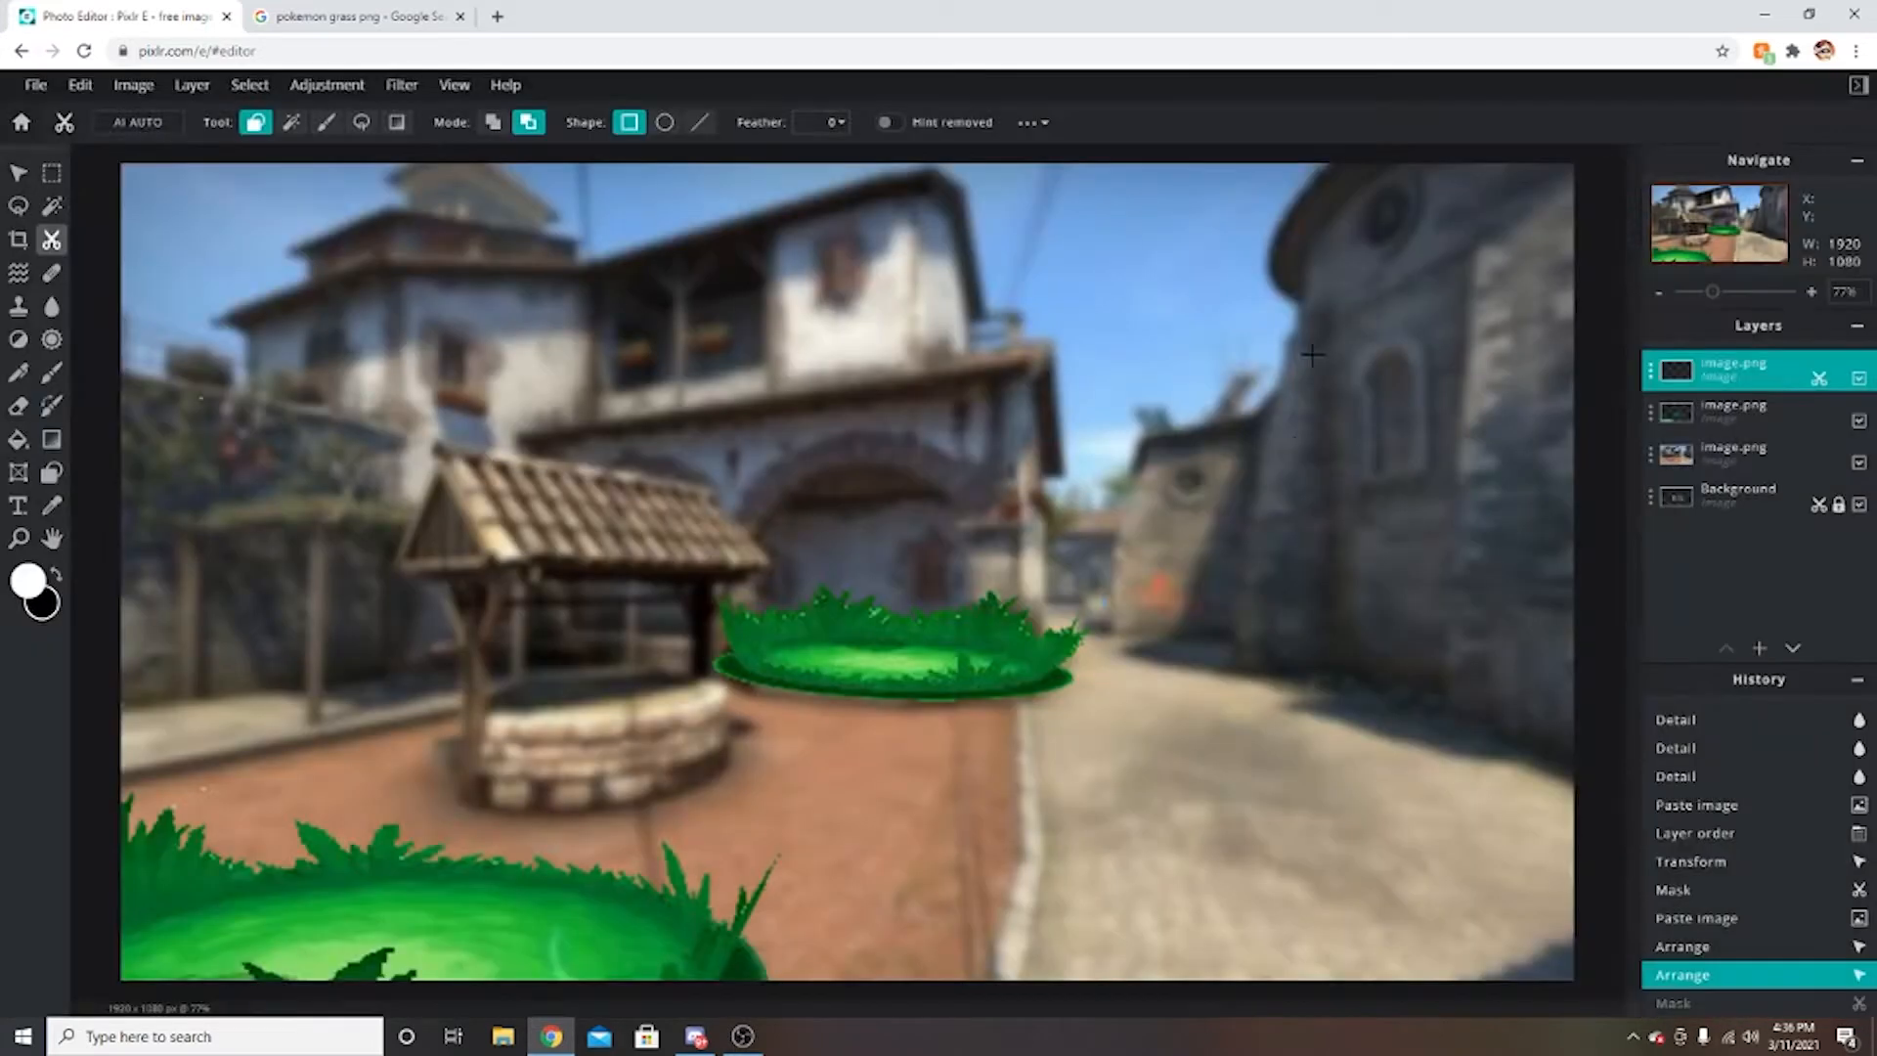
key("ctrl+z")
key("ctrl+z")
key("ctrl+z")
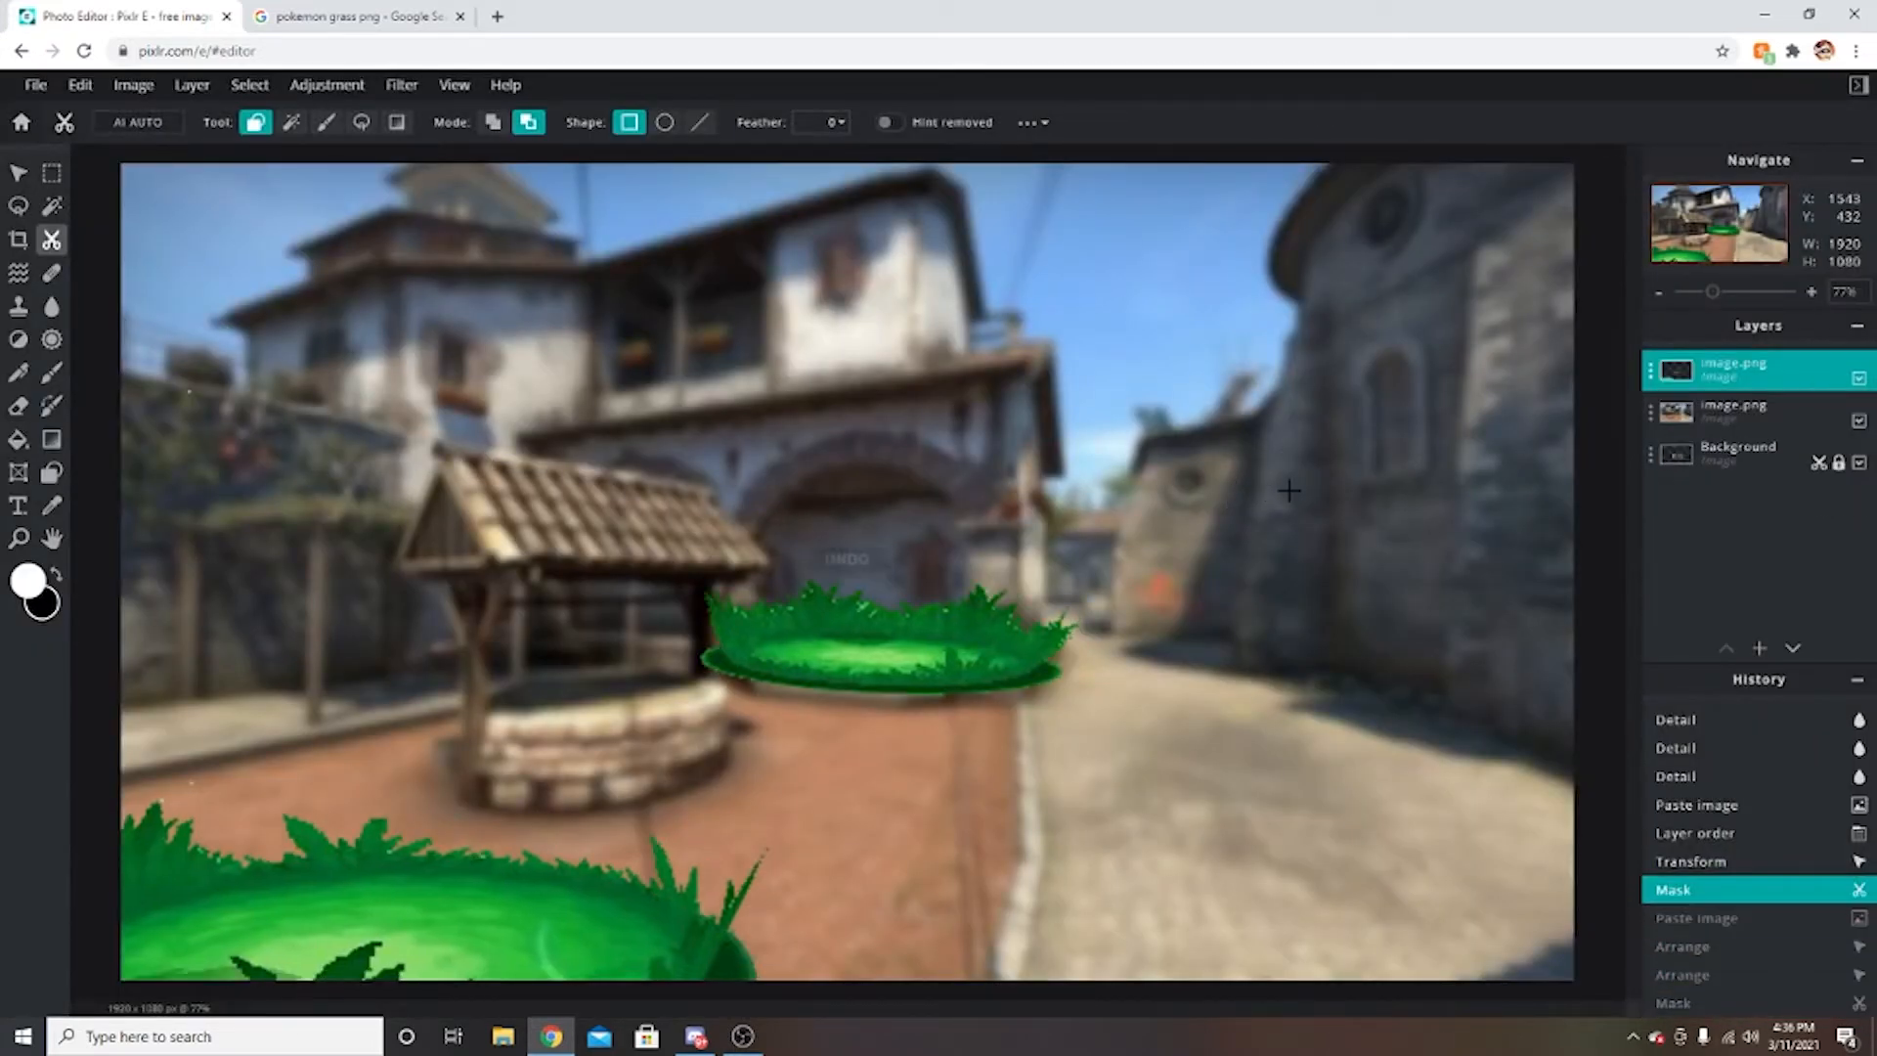
key("ctrl+z")
Paste the grass image again at 400 × 240 px and move it to the canvas's upper-right area with the Arrange tool.
key("ctrl+v")
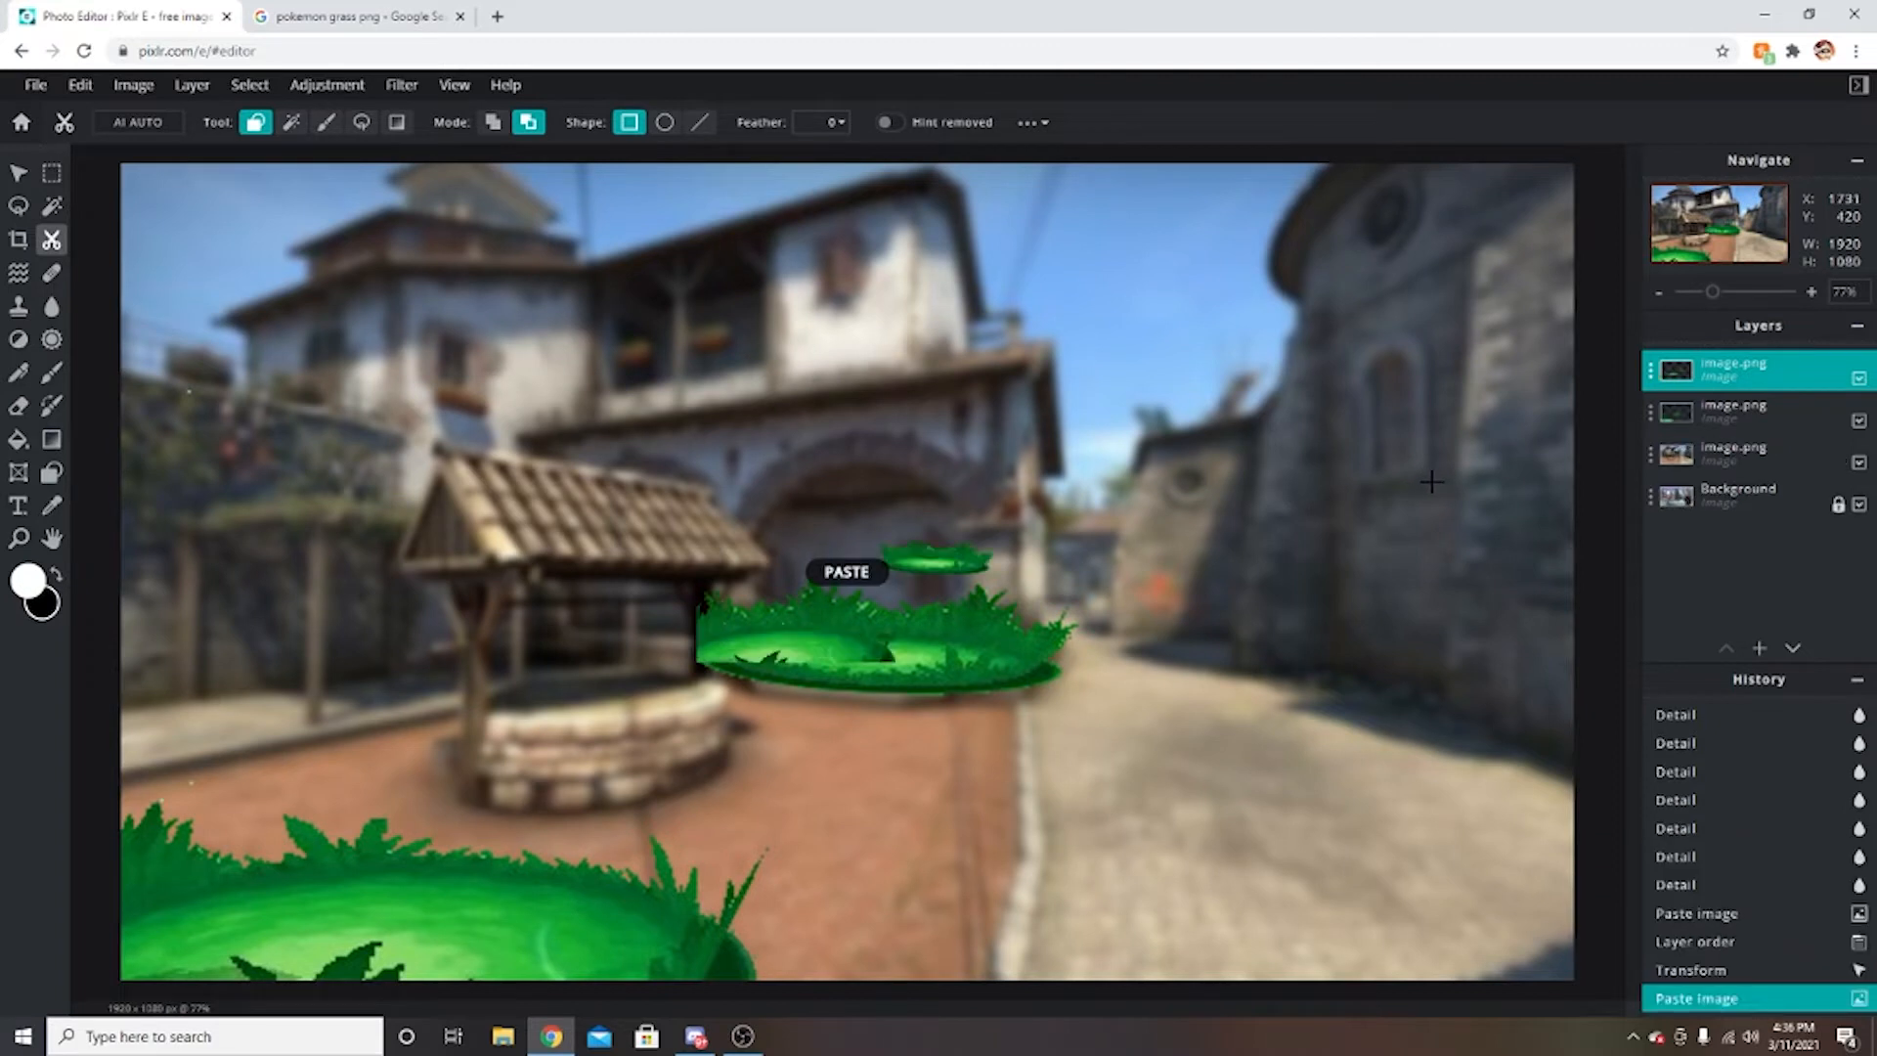
left_click(10, 175)
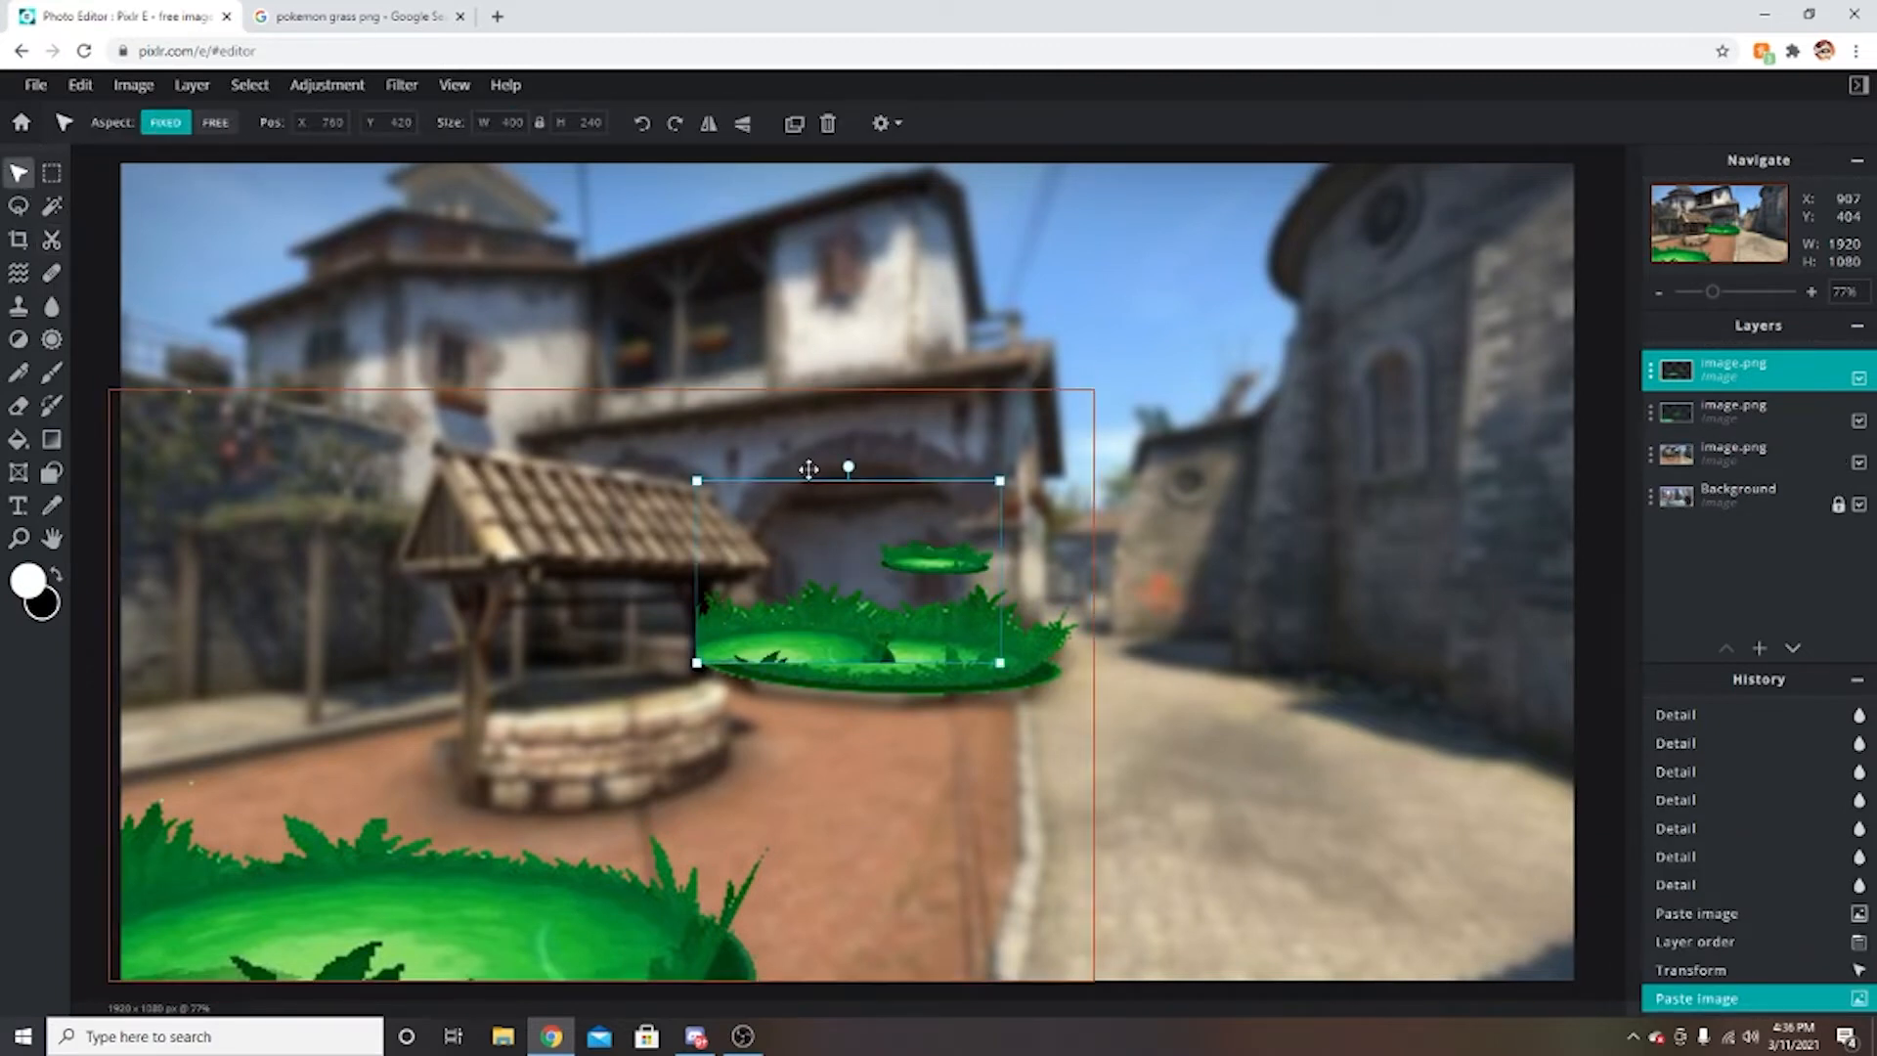
left_click_drag(964, 564, 1564, 397)
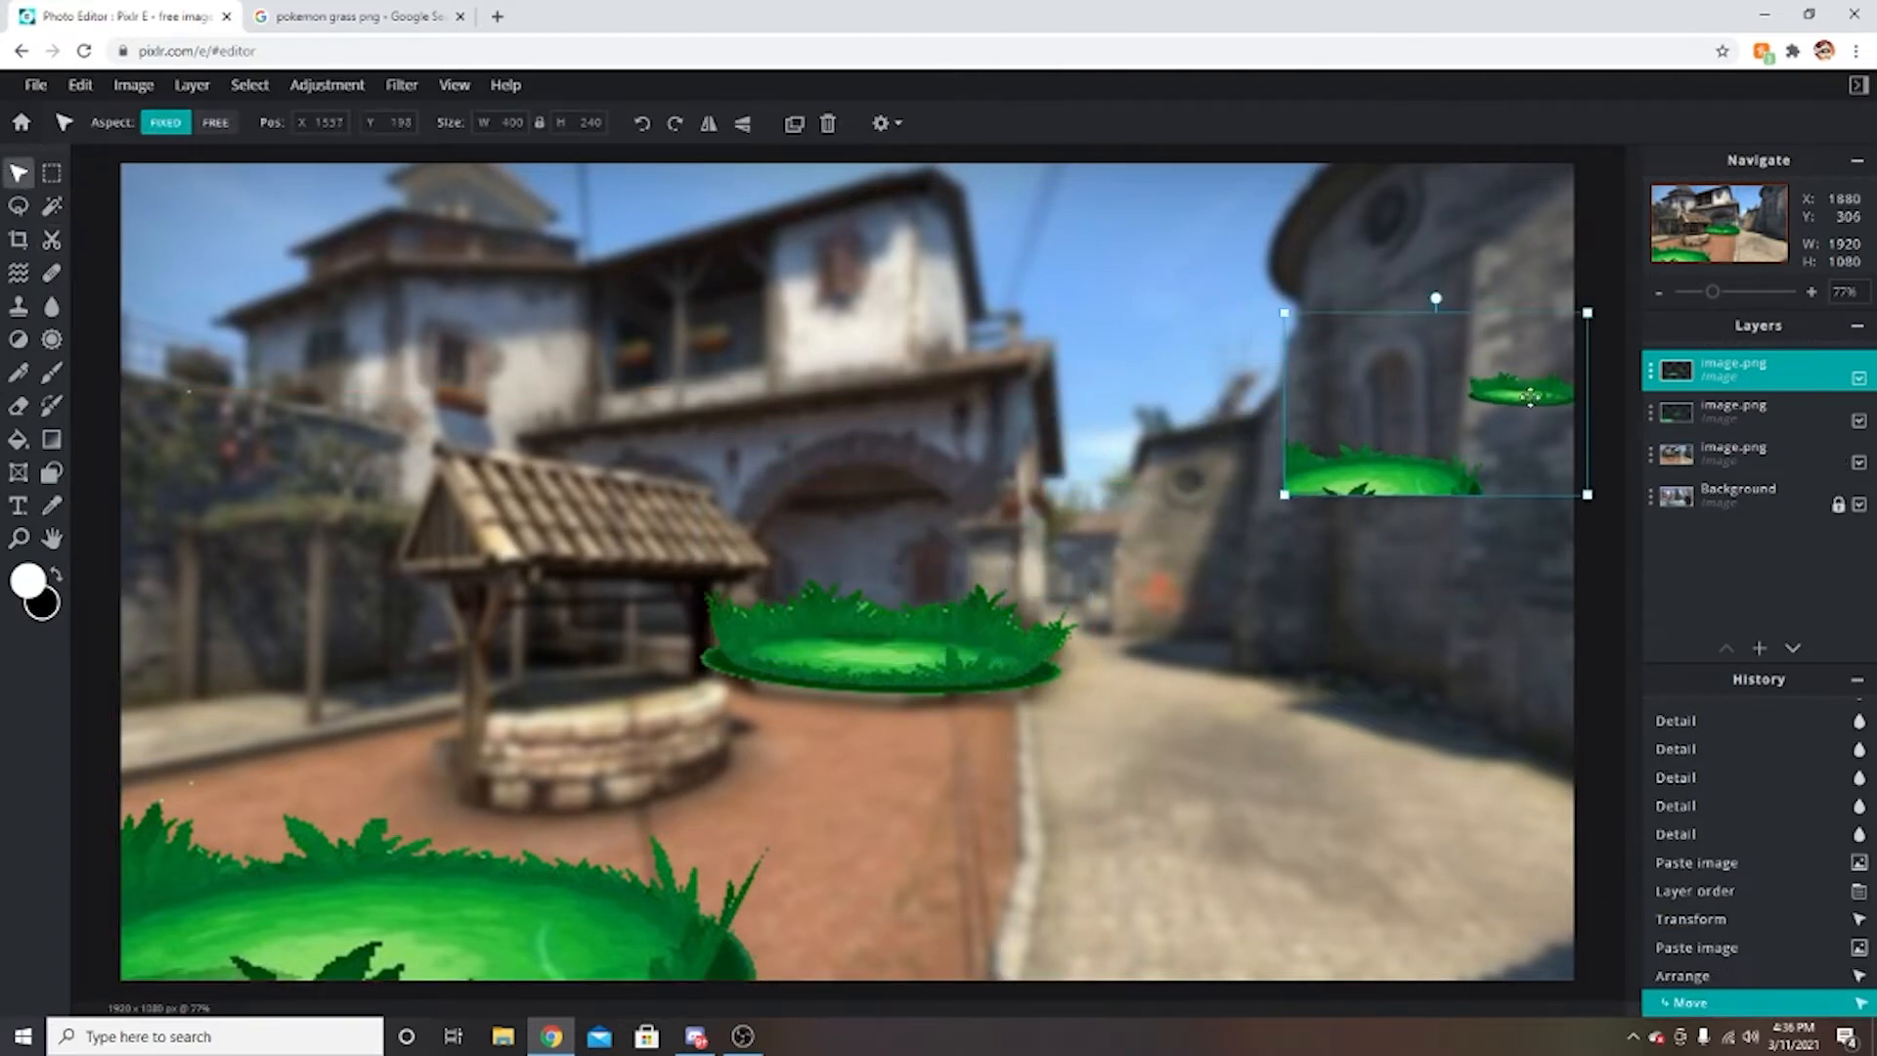
Cut the small central patch out of the enlarged grass layer using a rectangular Cutout shape that removes from the mask.
left_click(52, 239)
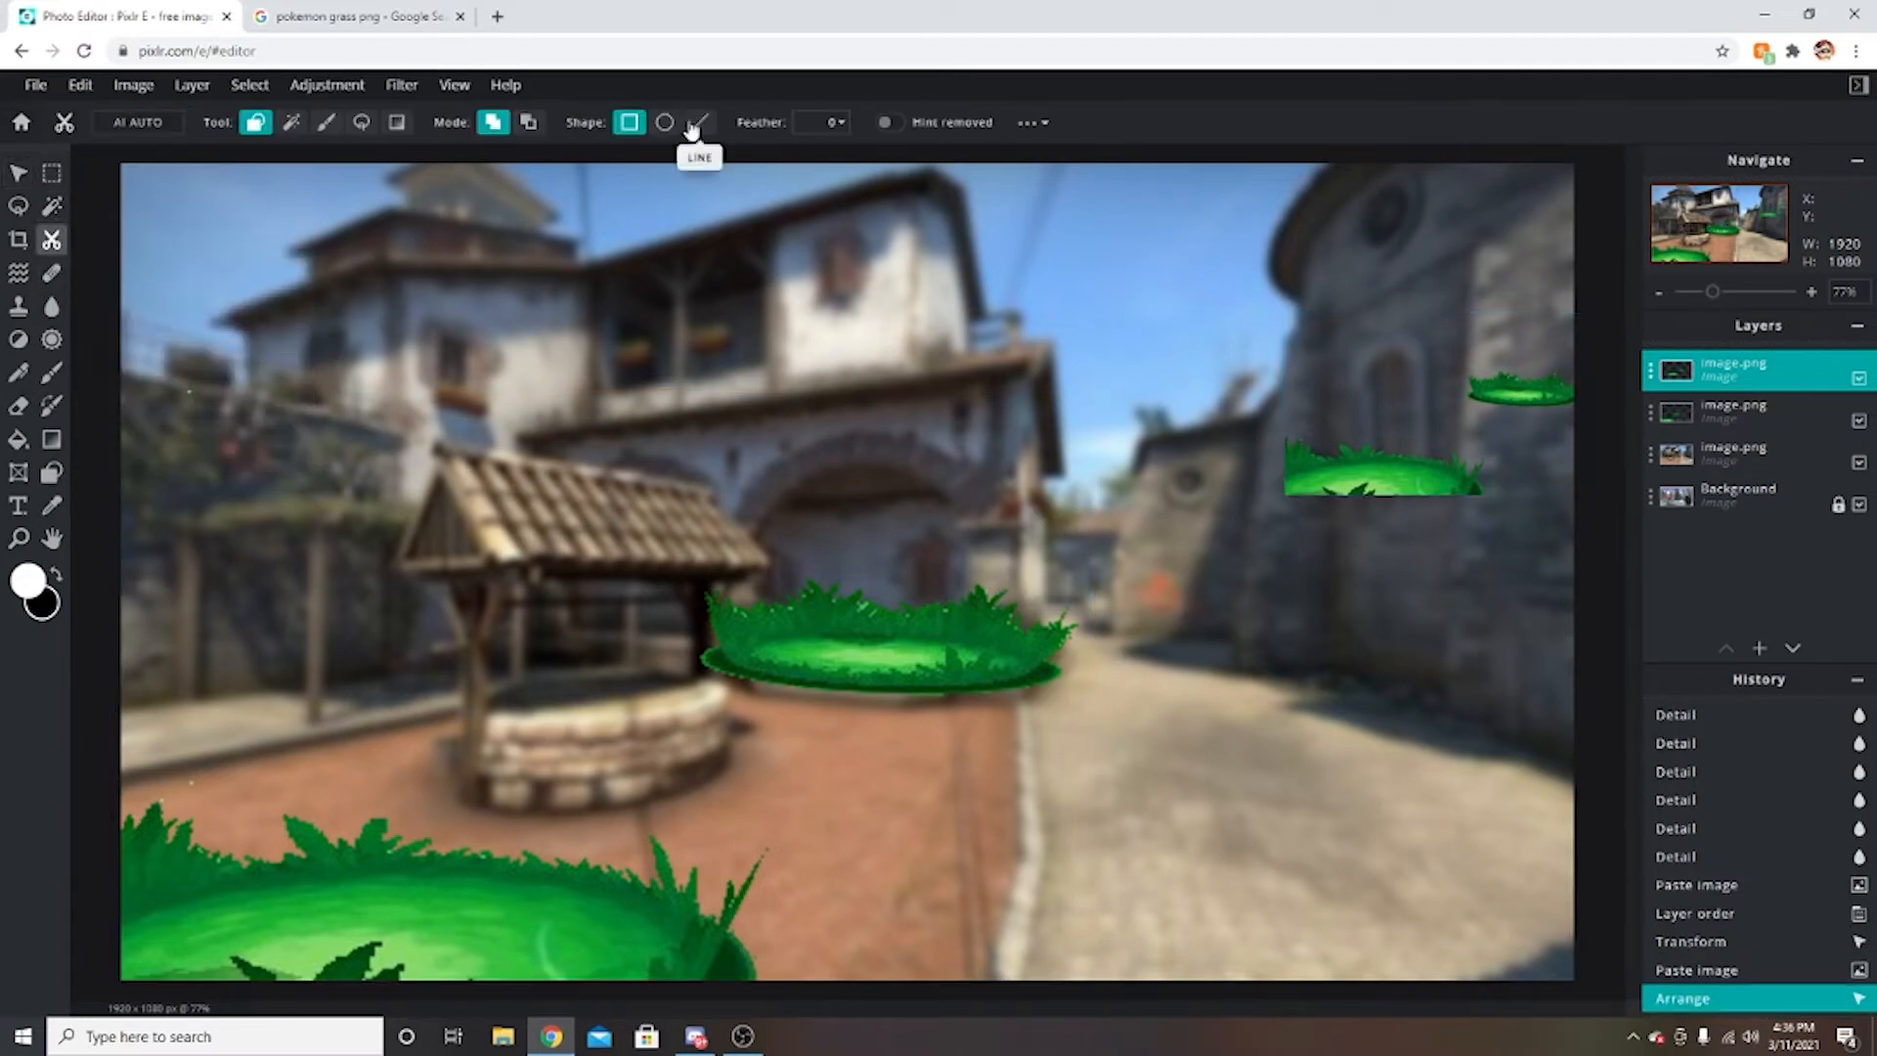
left_click(526, 125)
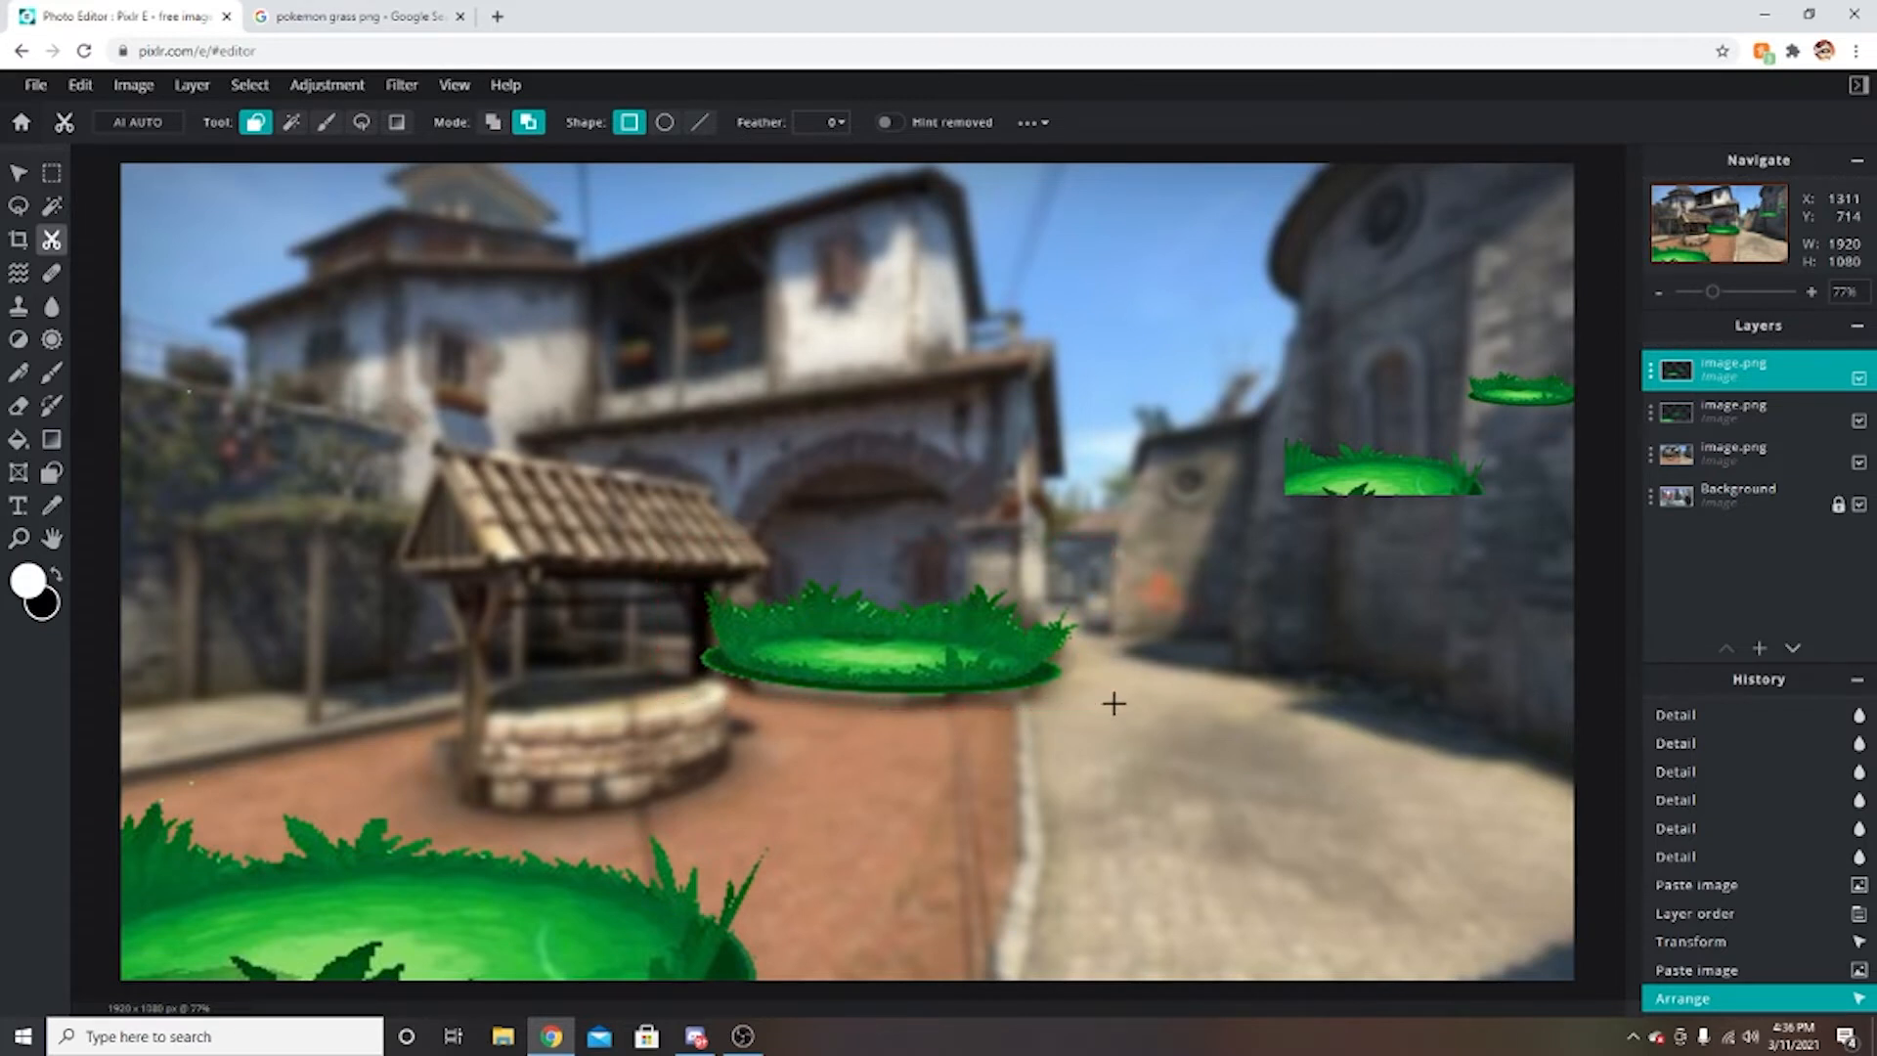
left_click(1675, 415)
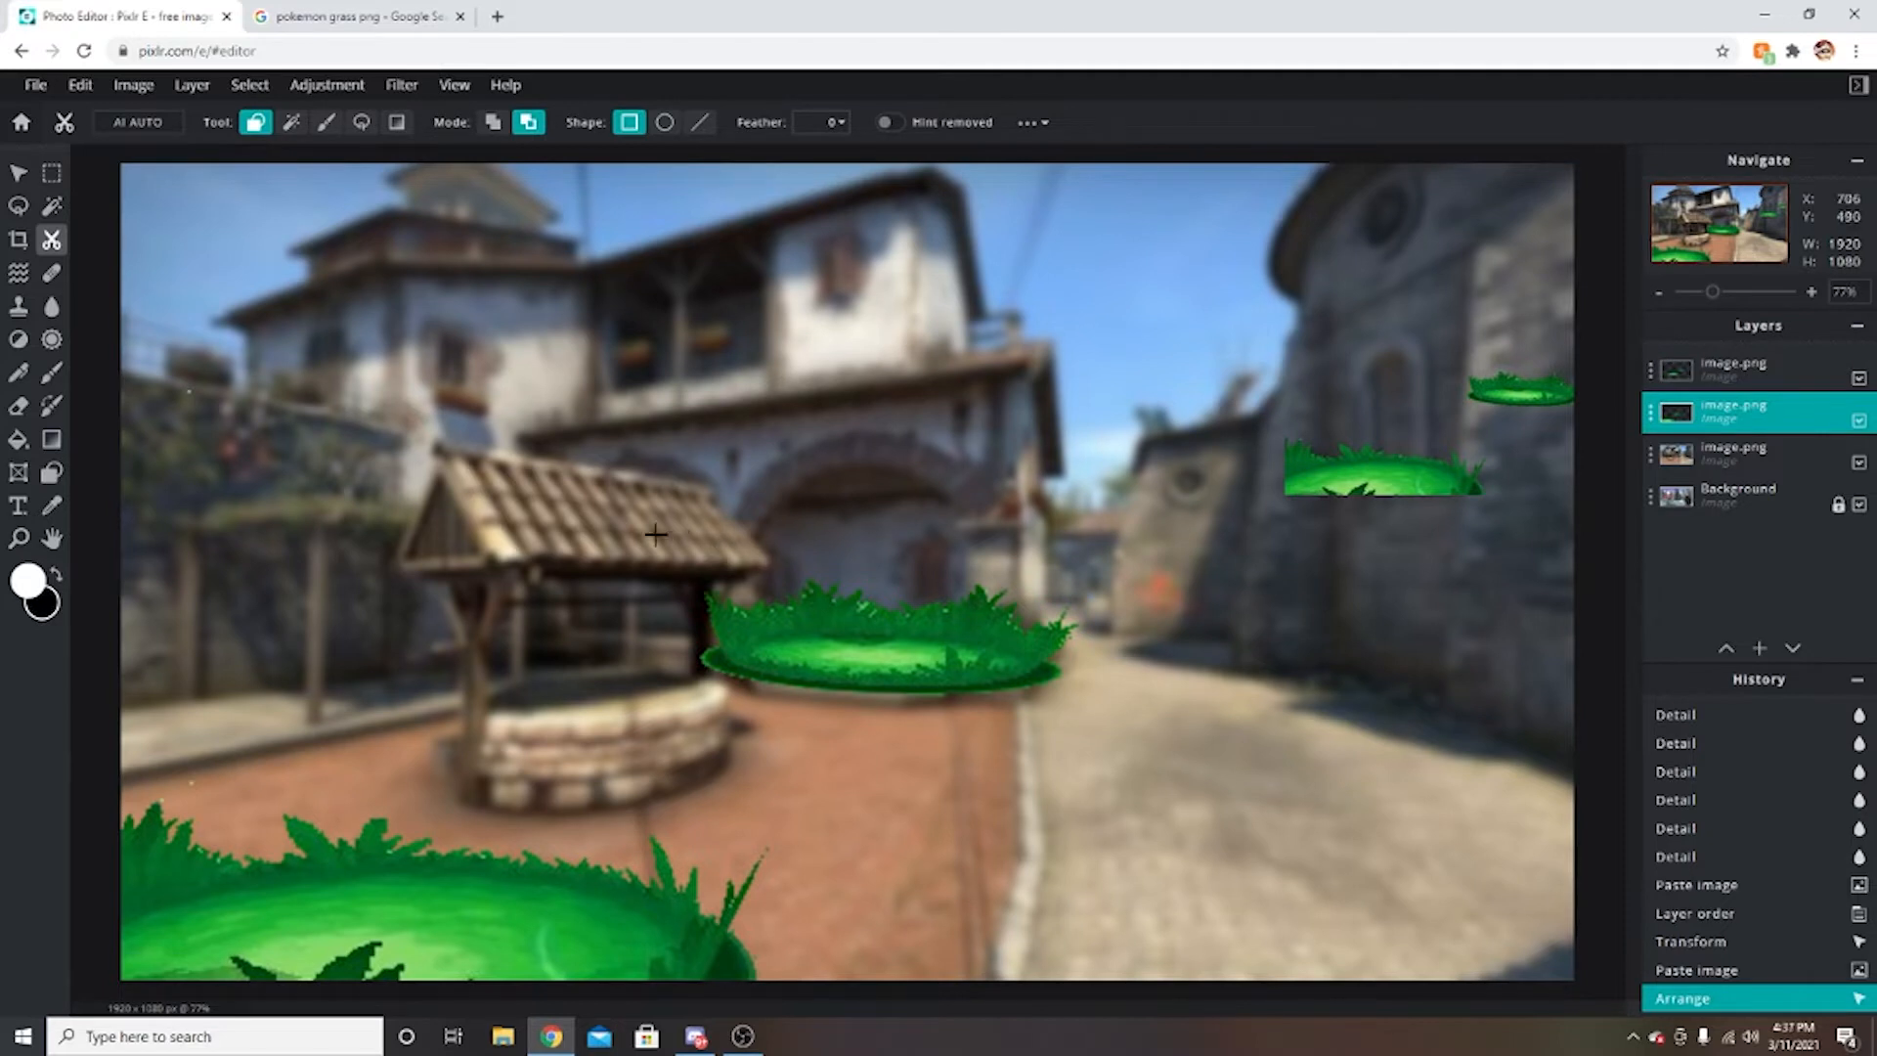
left_click_drag(1102, 735, 1100, 732)
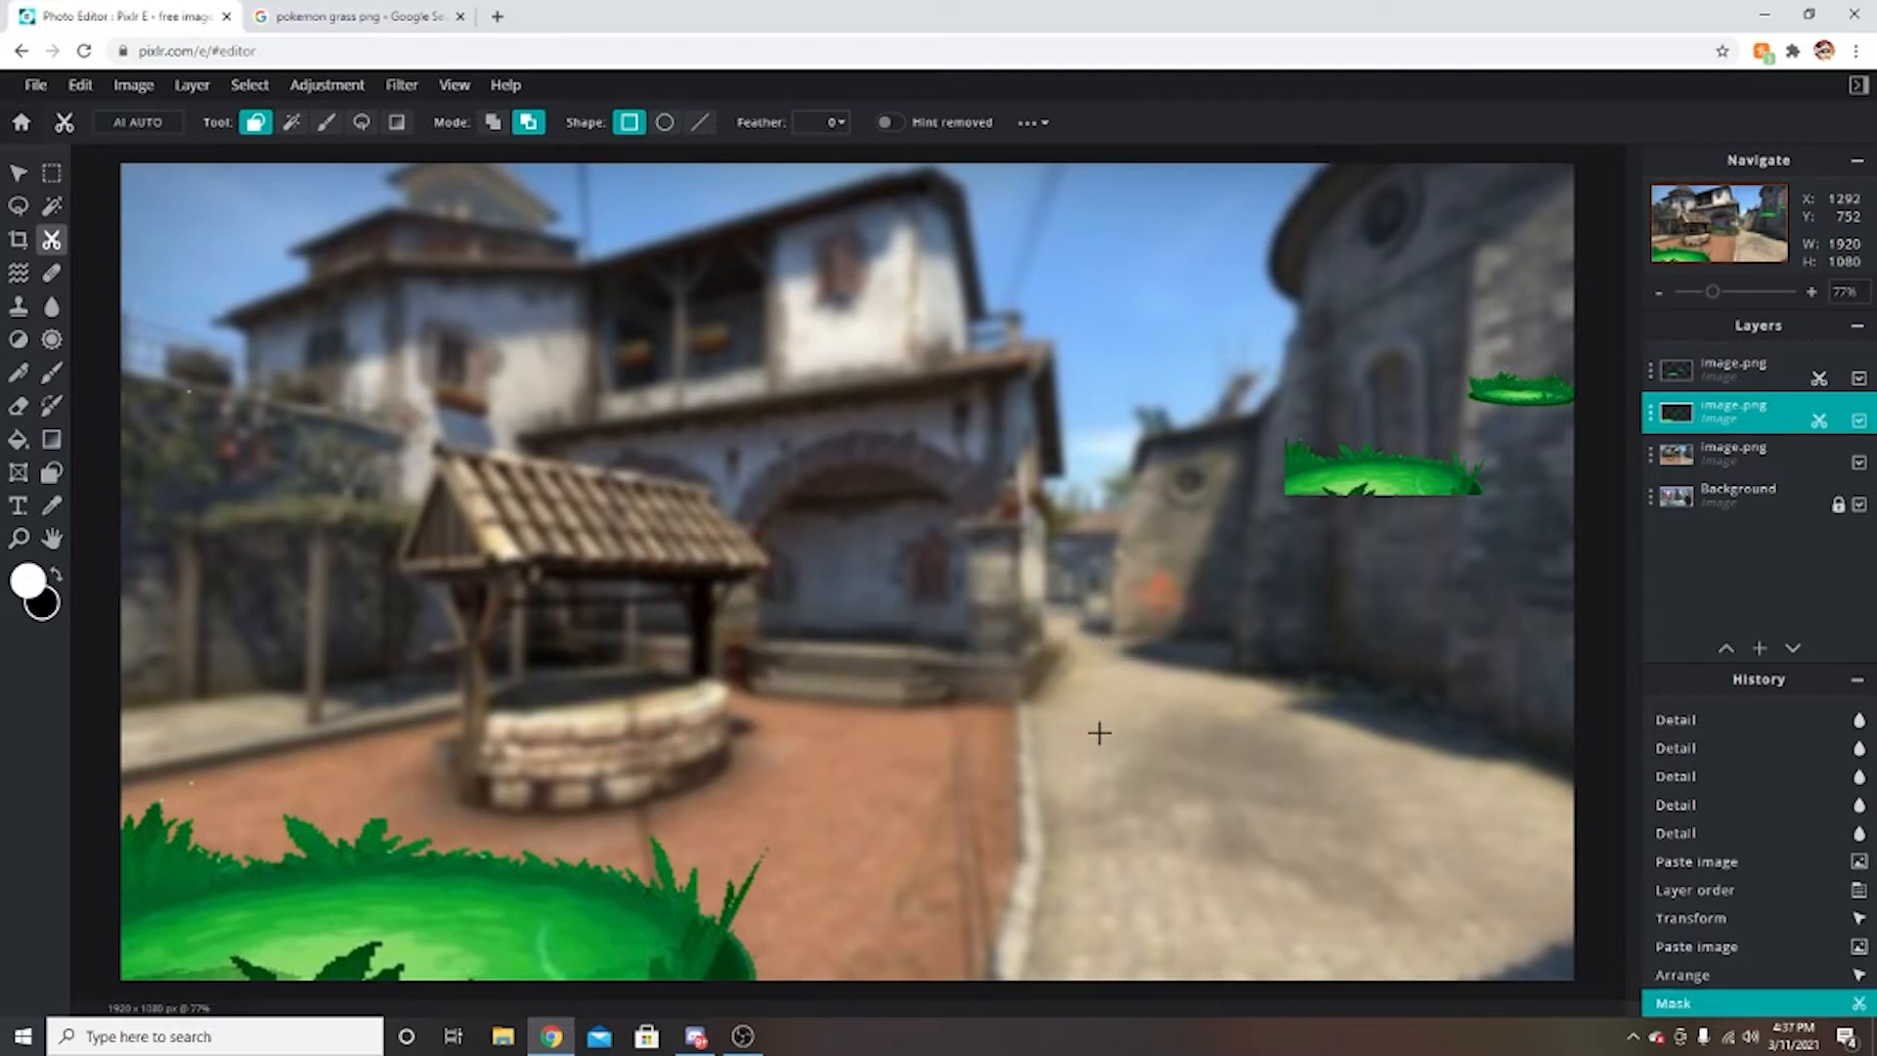
Enlarge the pasted grass copy to about 1254 × 741 px and place its small patch over the stone path right of the house.
left_click(11, 174)
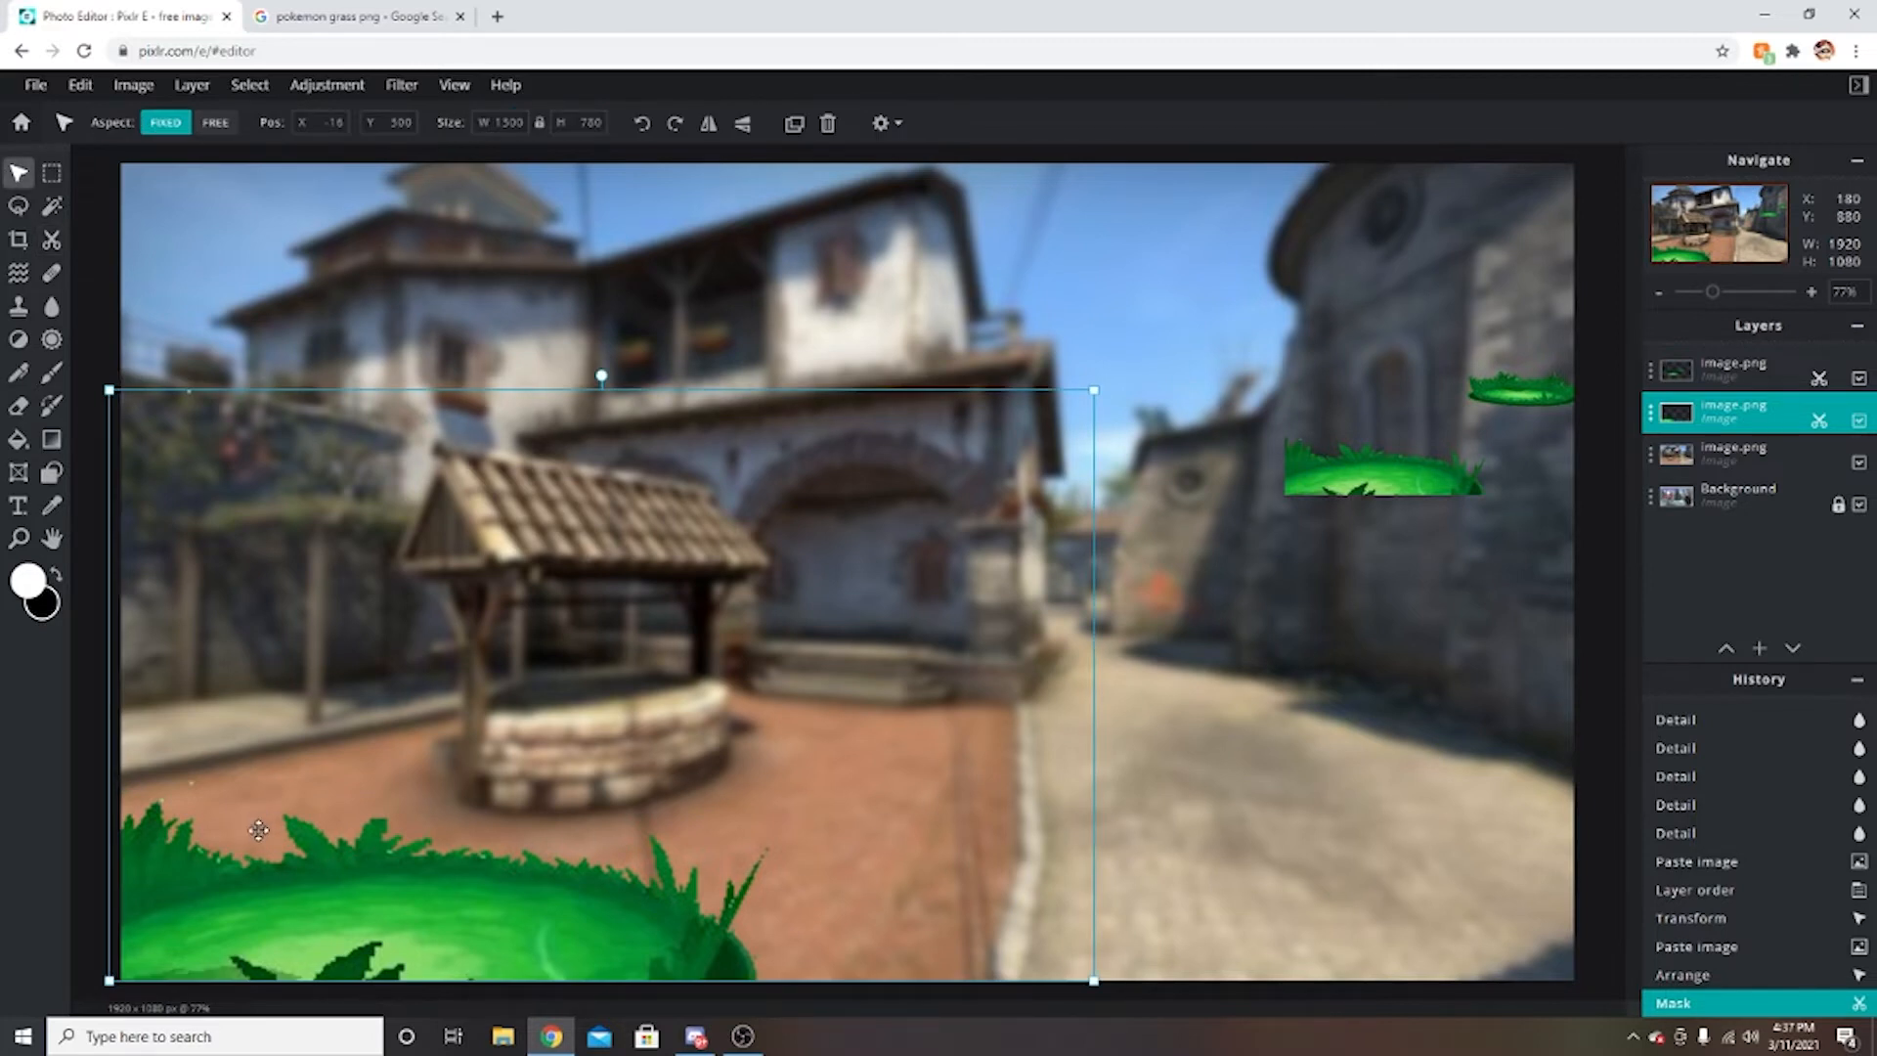
left_click_drag(1370, 461, 229, 869)
left_click_drag(427, 732, 712, 556)
left_click_drag(559, 728, 1110, 728)
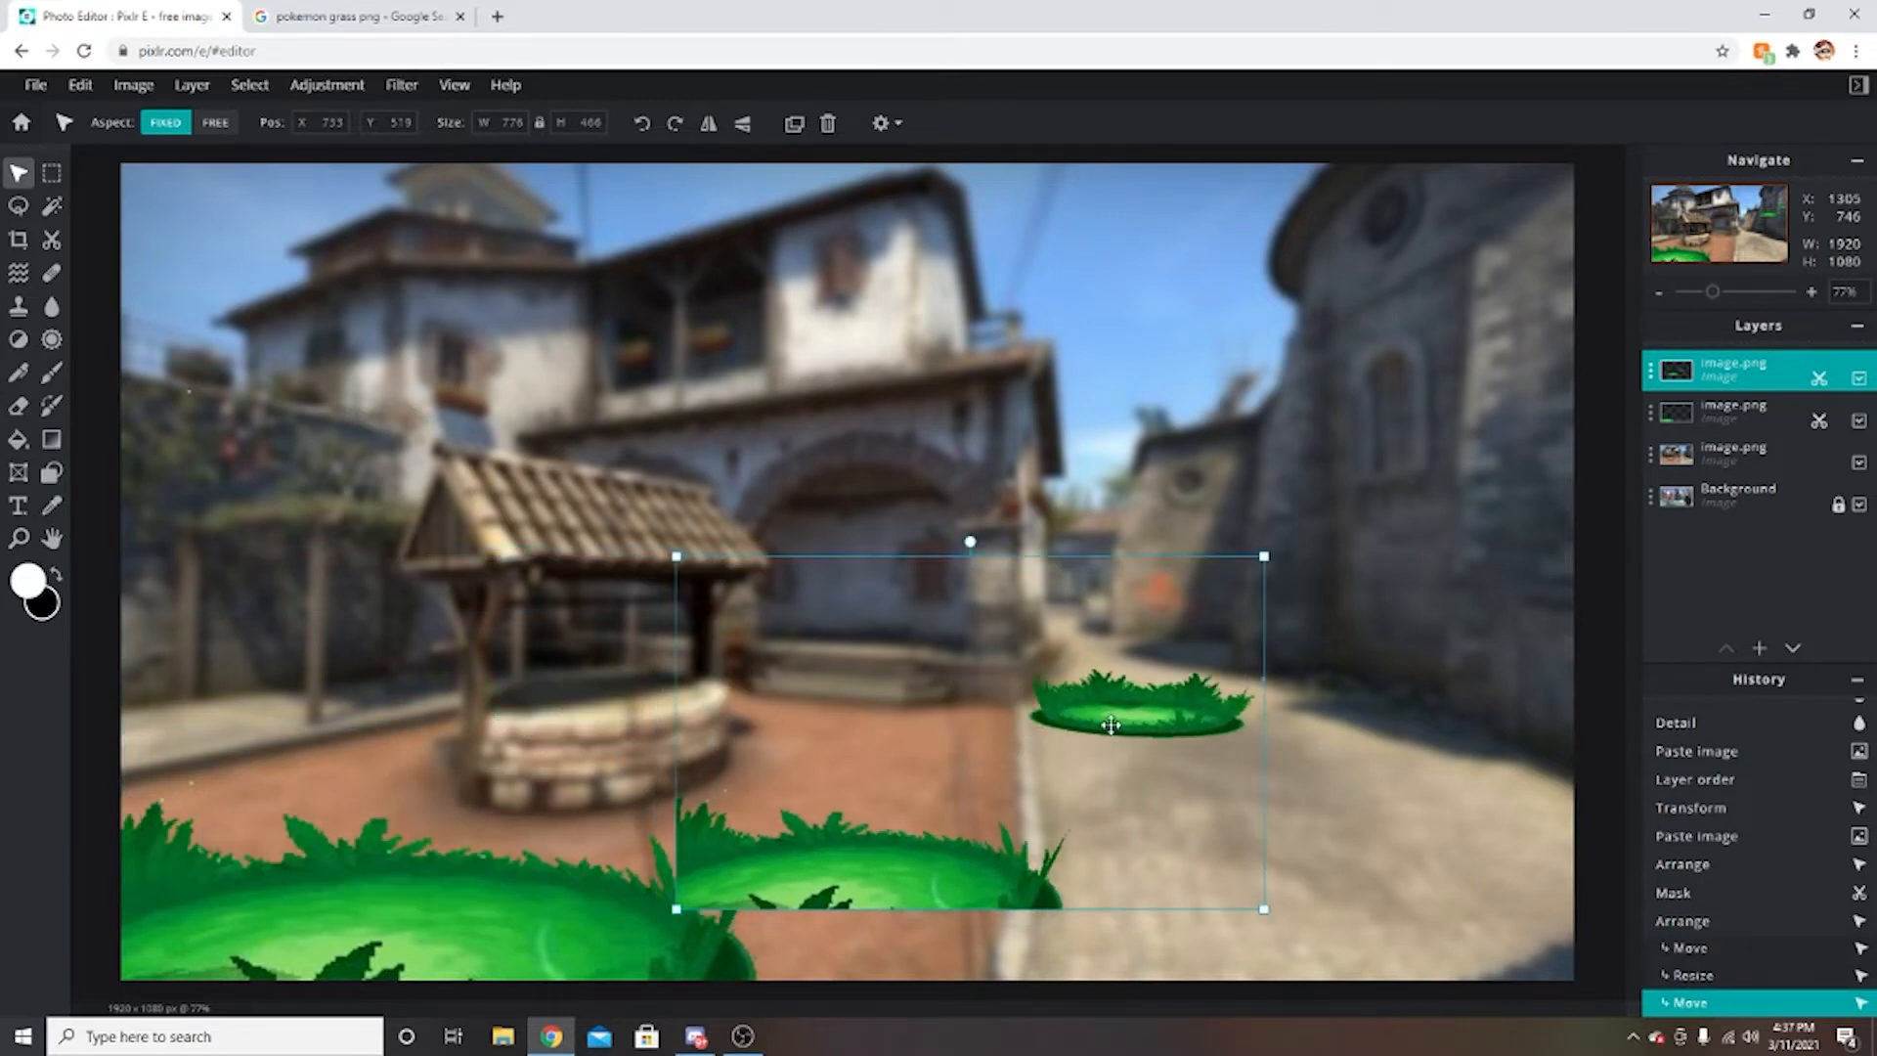
left_click_drag(1265, 555, 1589, 313)
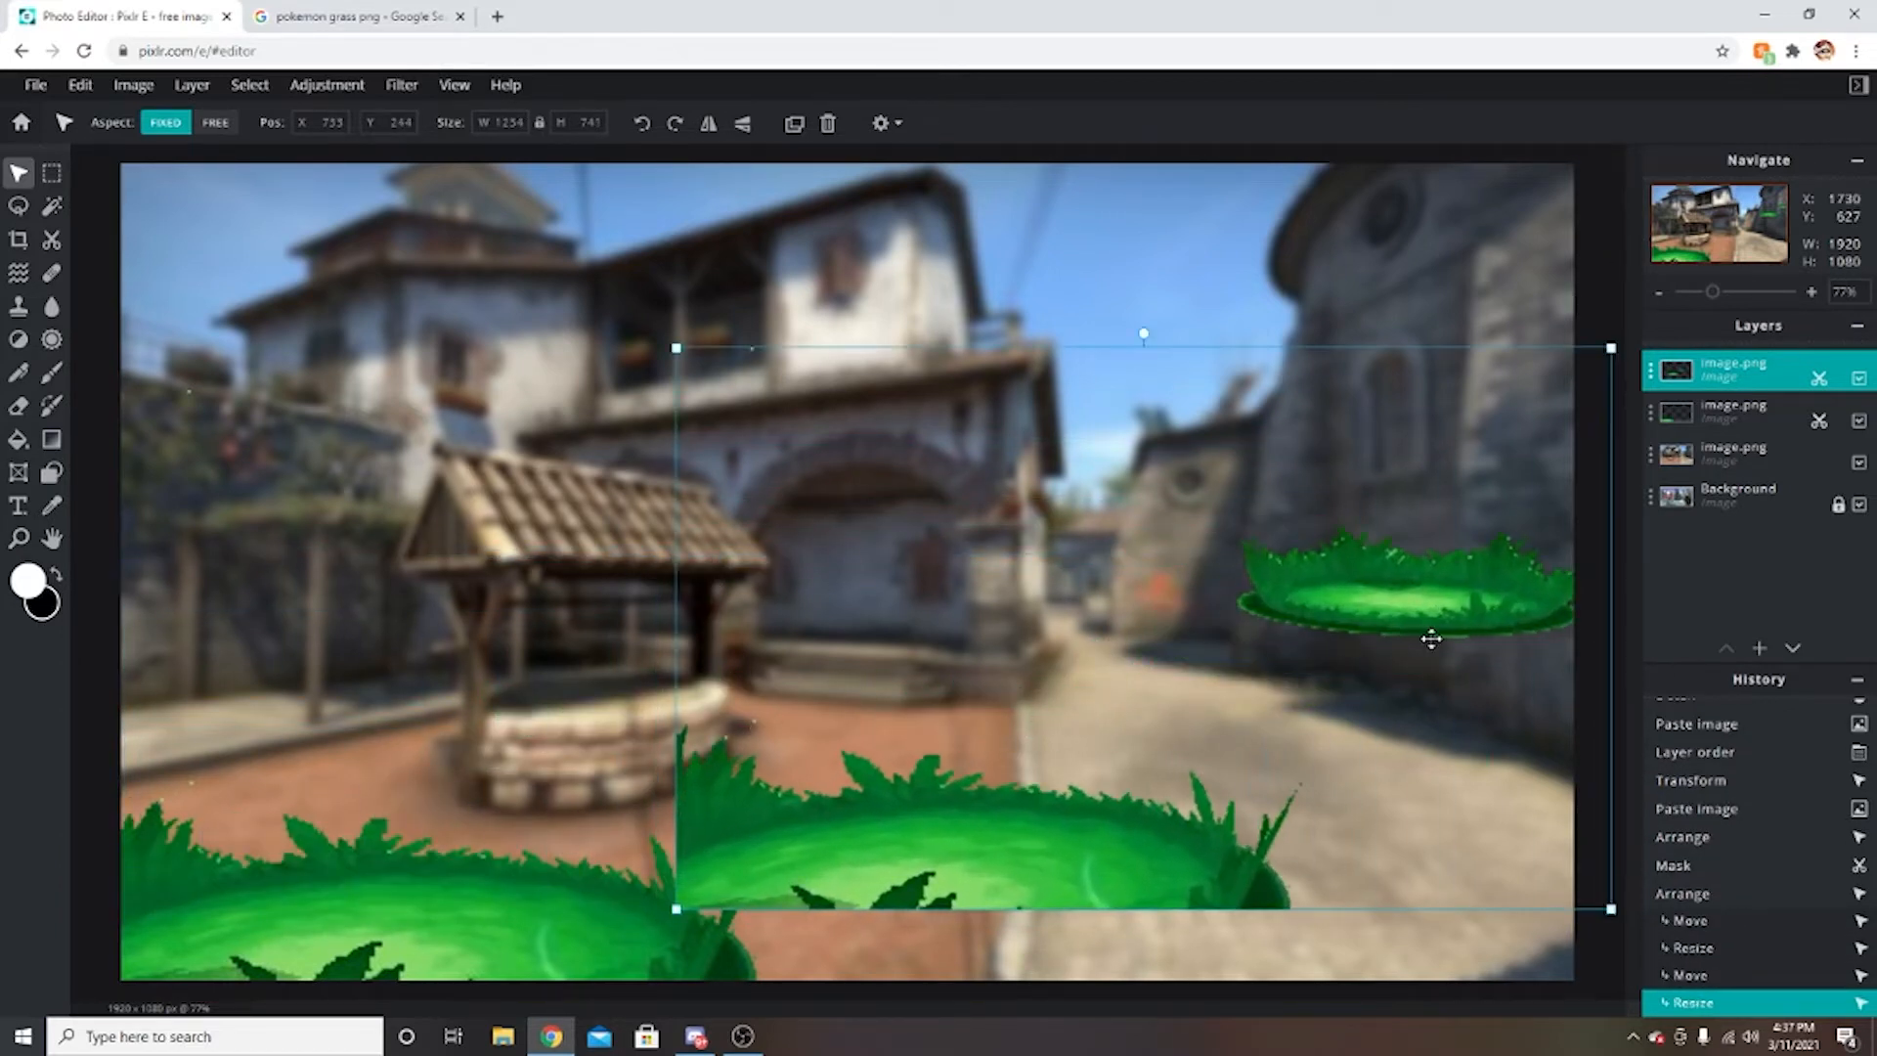
left_click_drag(1408, 646, 1197, 767)
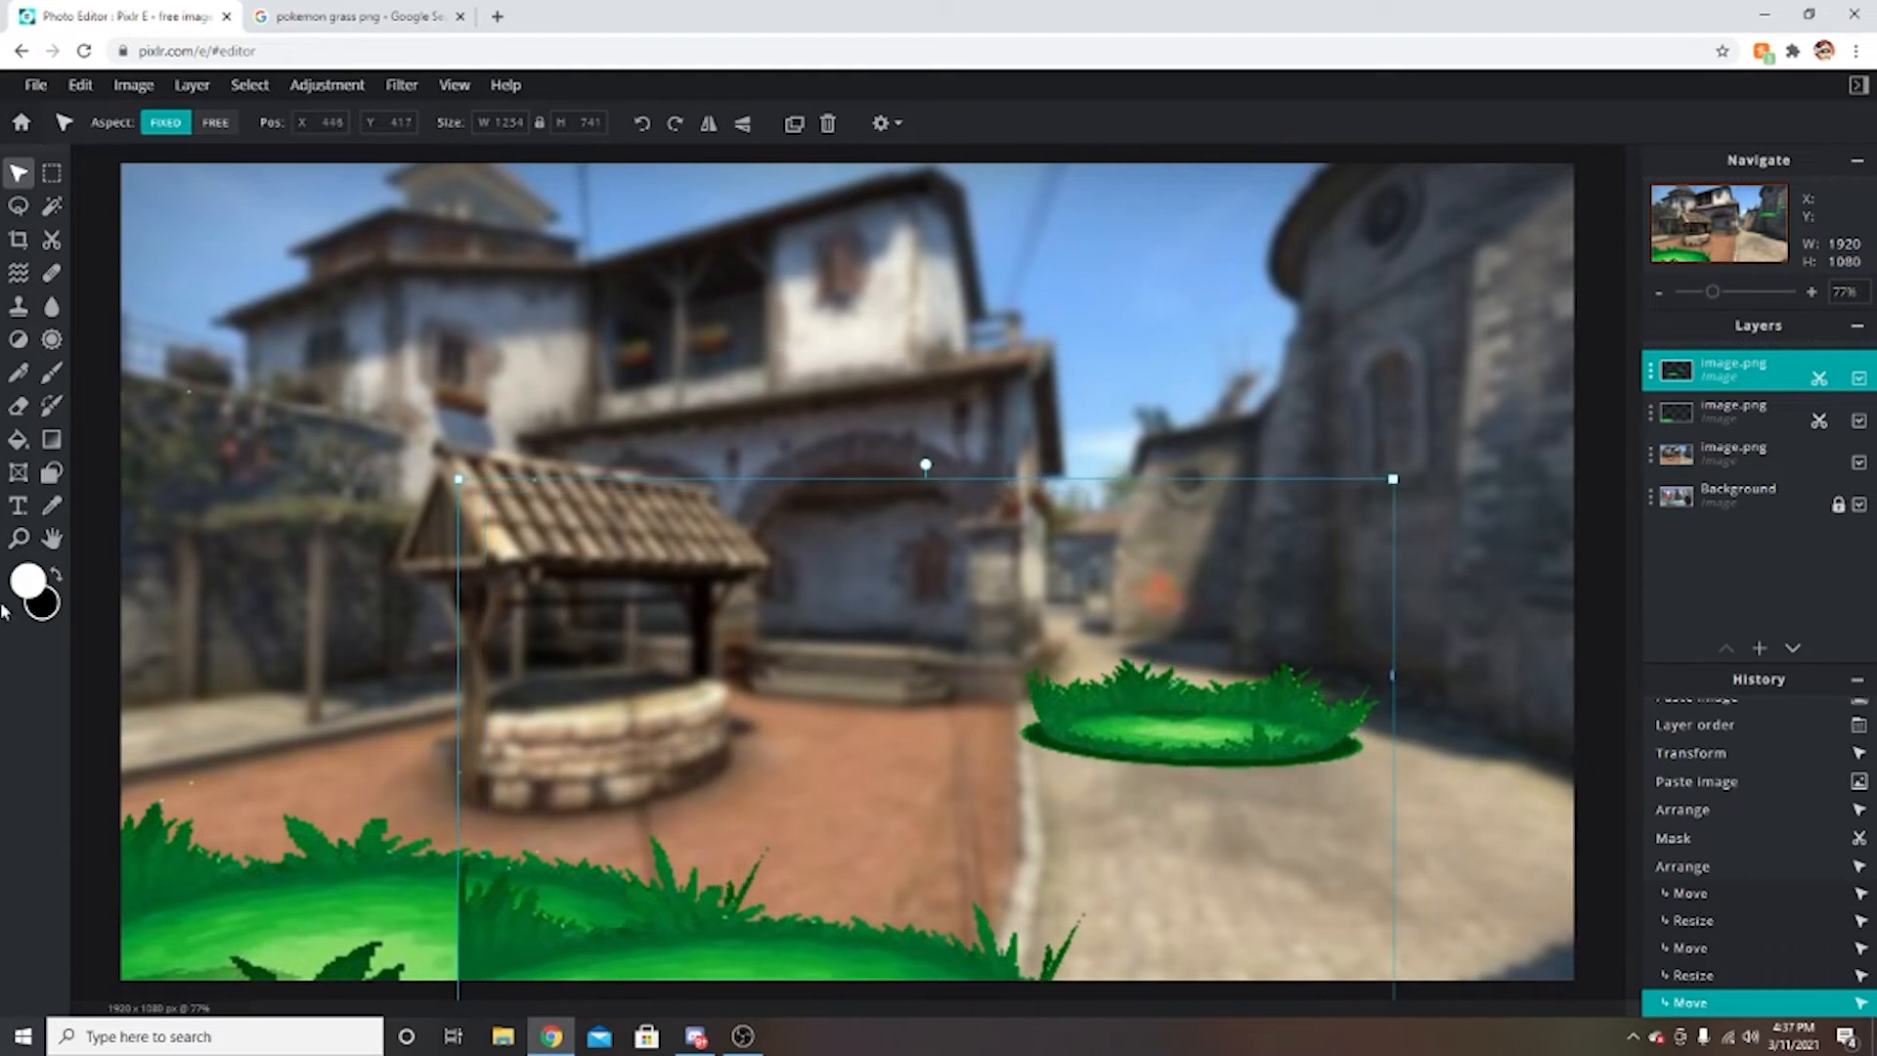
Cut away the visible parts of the enlarged copy's large patch along the canvas's lower edge with rectangular Cutout shapes.
left_click(48, 249)
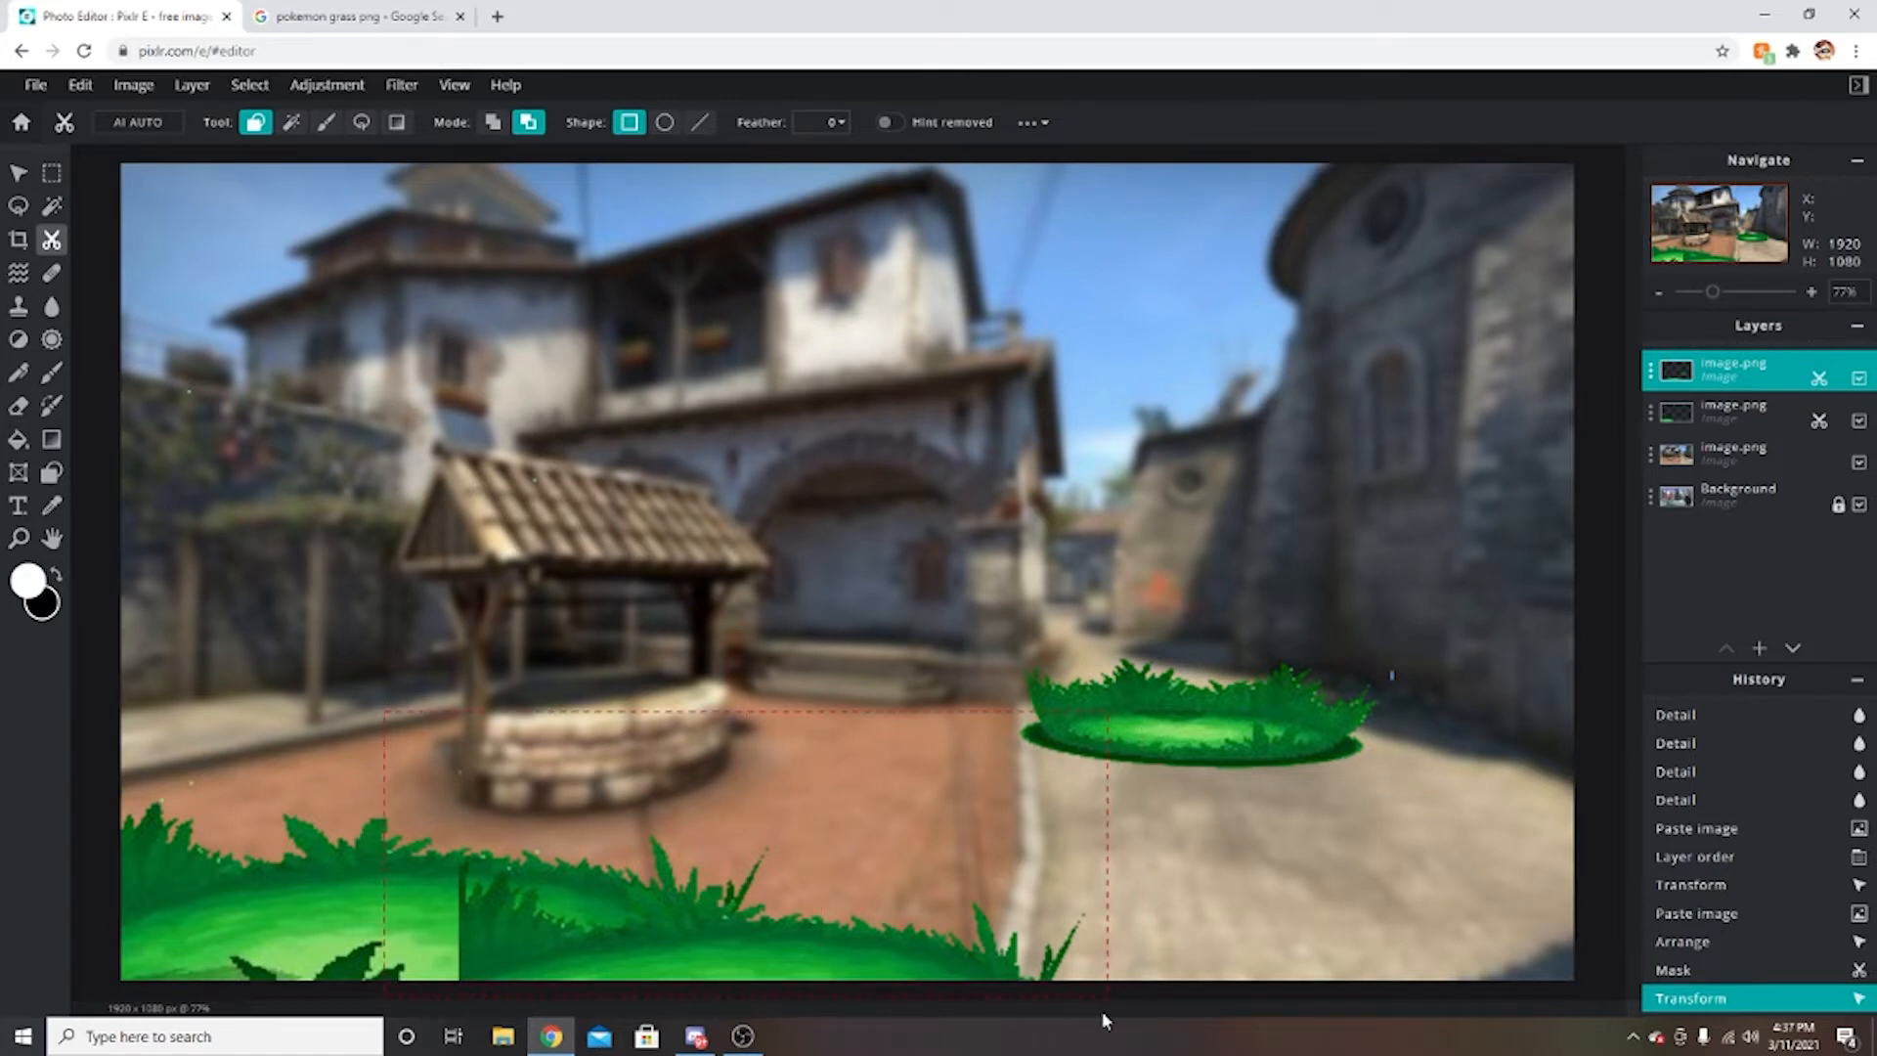
left_click_drag(951, 992, 953, 990)
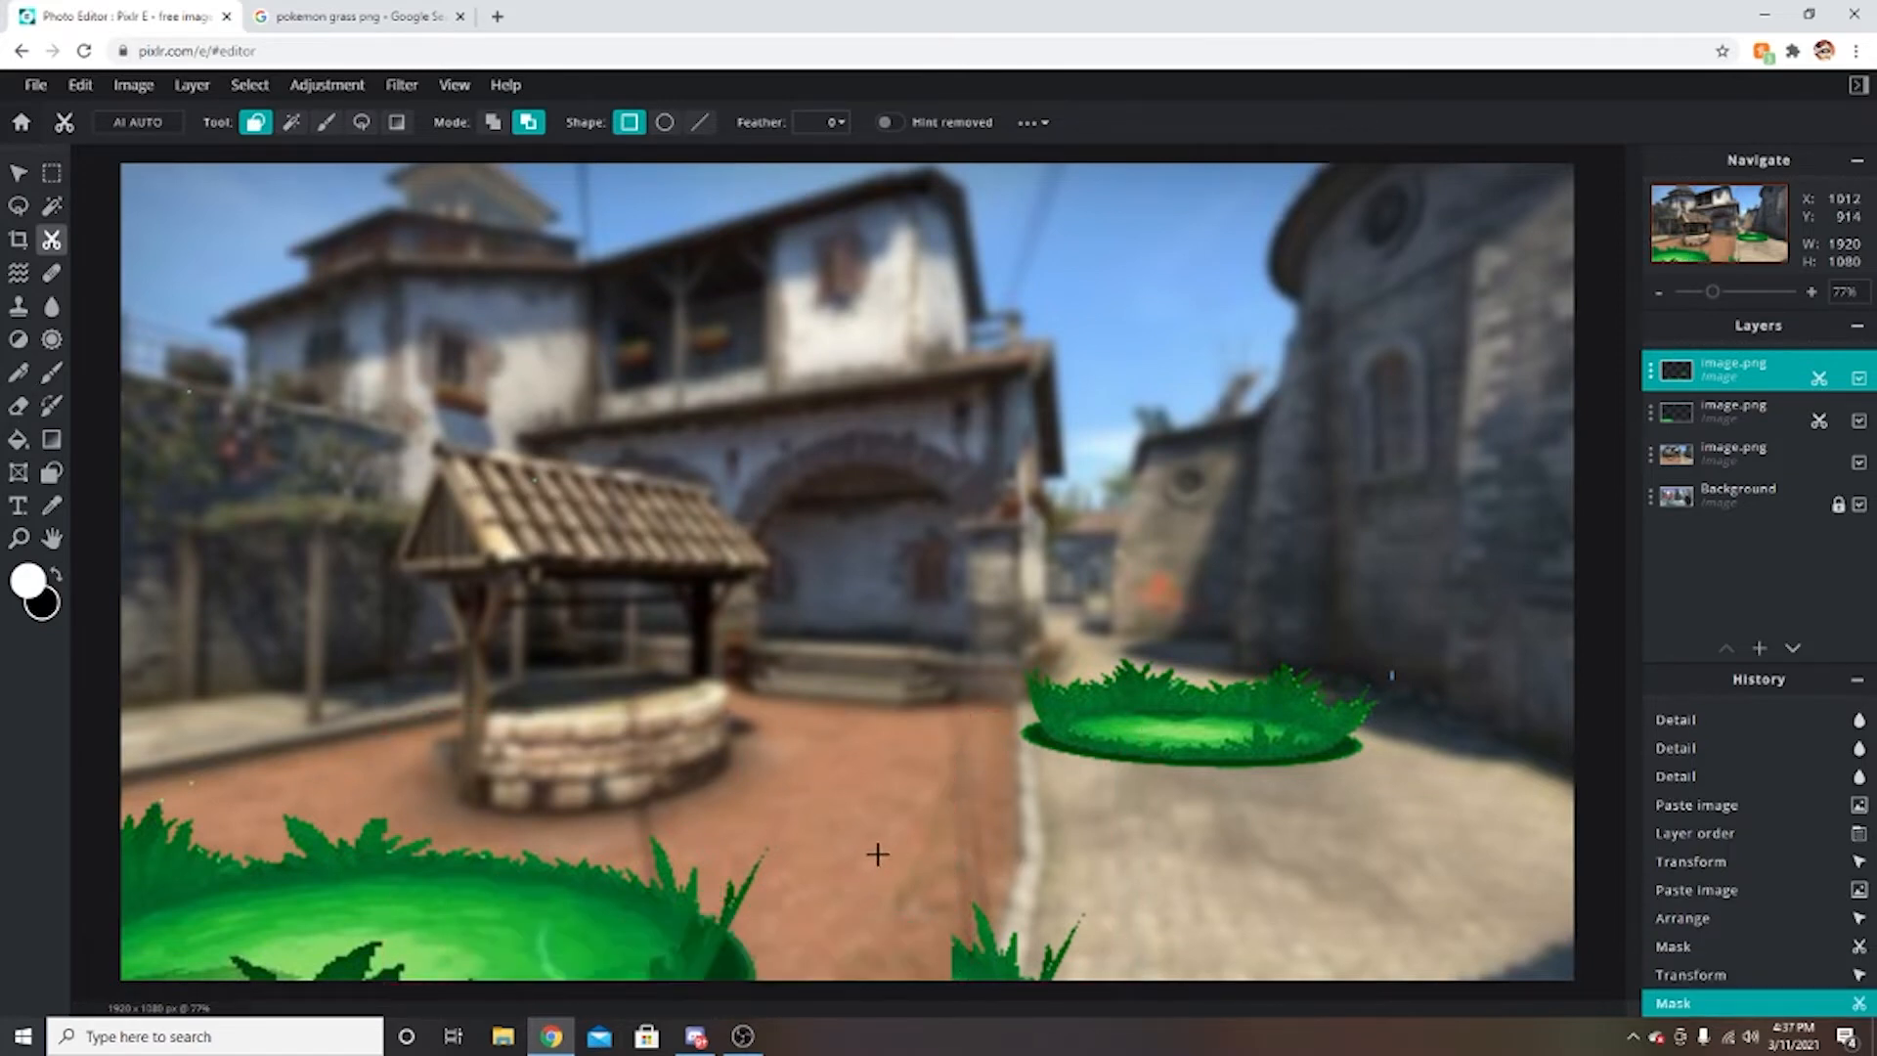
left_click_drag(1157, 1012, 1083, 994)
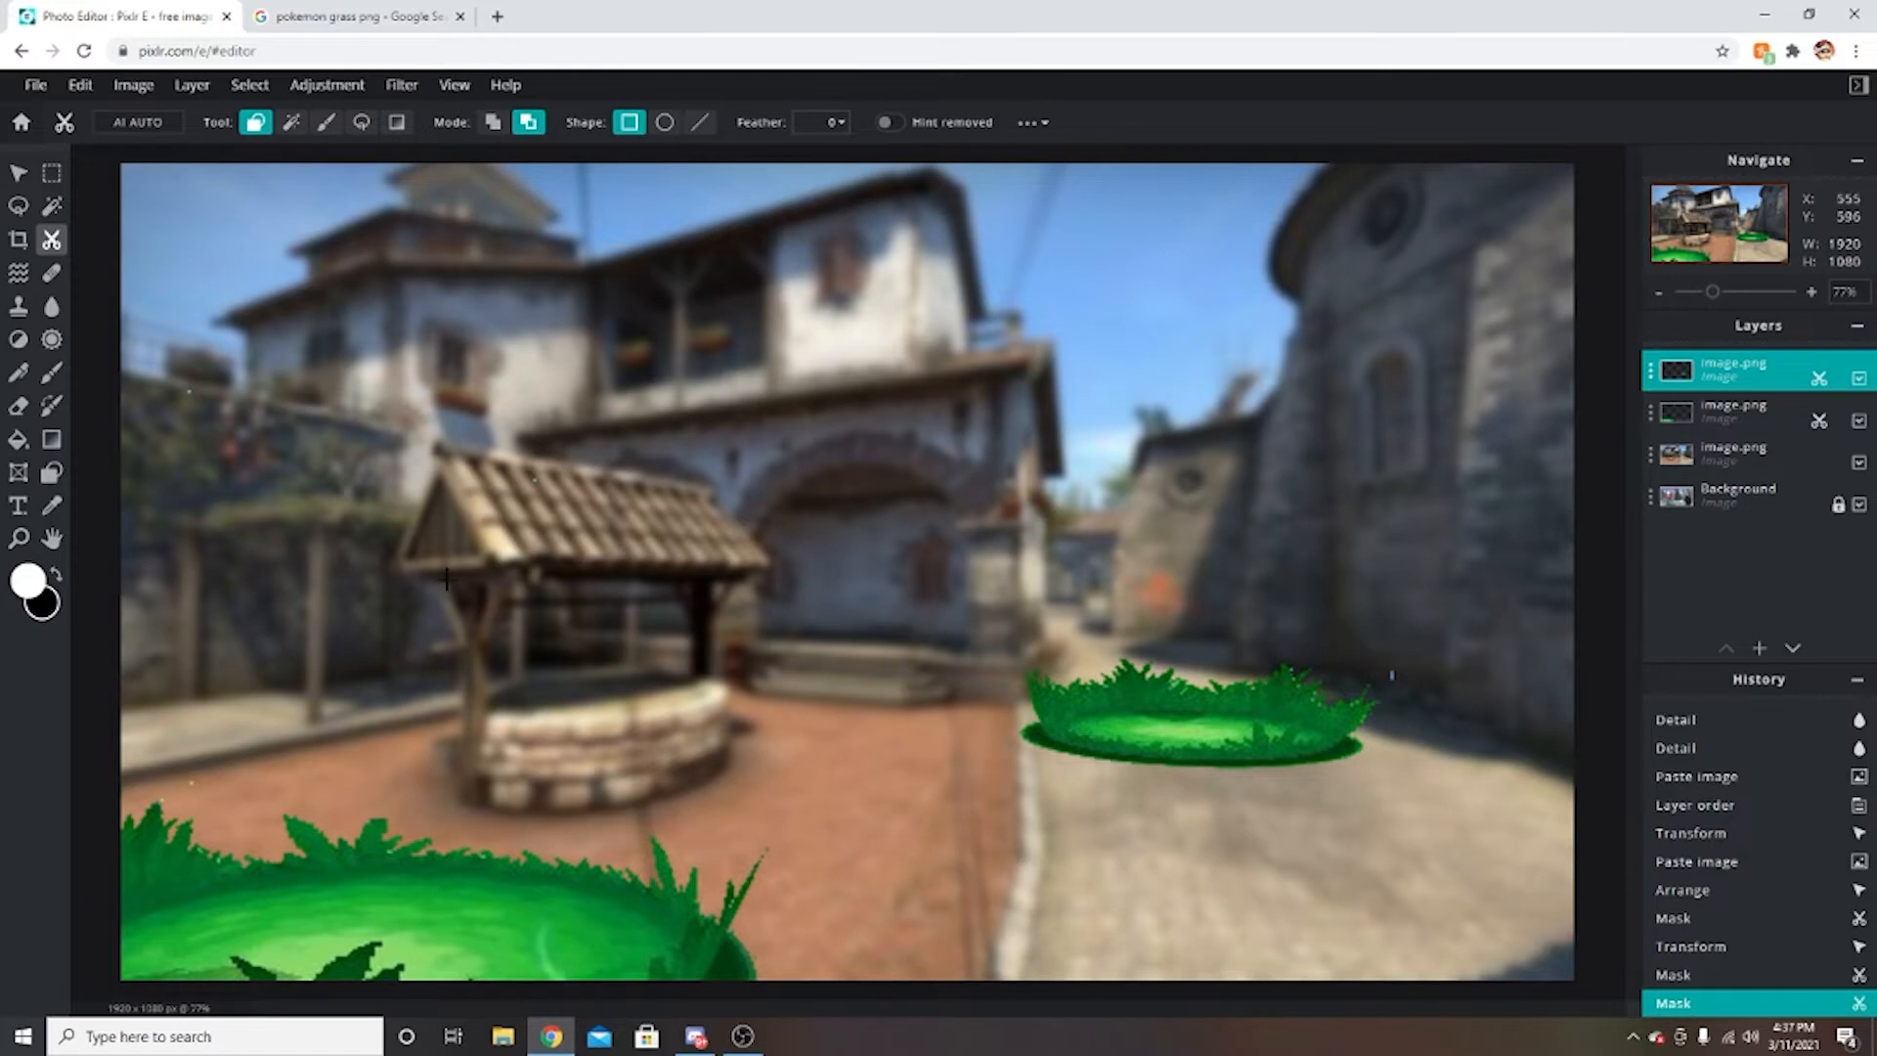
Raise the copy's small patch in front of the stone walls and cut away the leftover grass strip below it.
left_click(18, 172)
left_click_drag(1167, 731, 1174, 521)
left_click(52, 240)
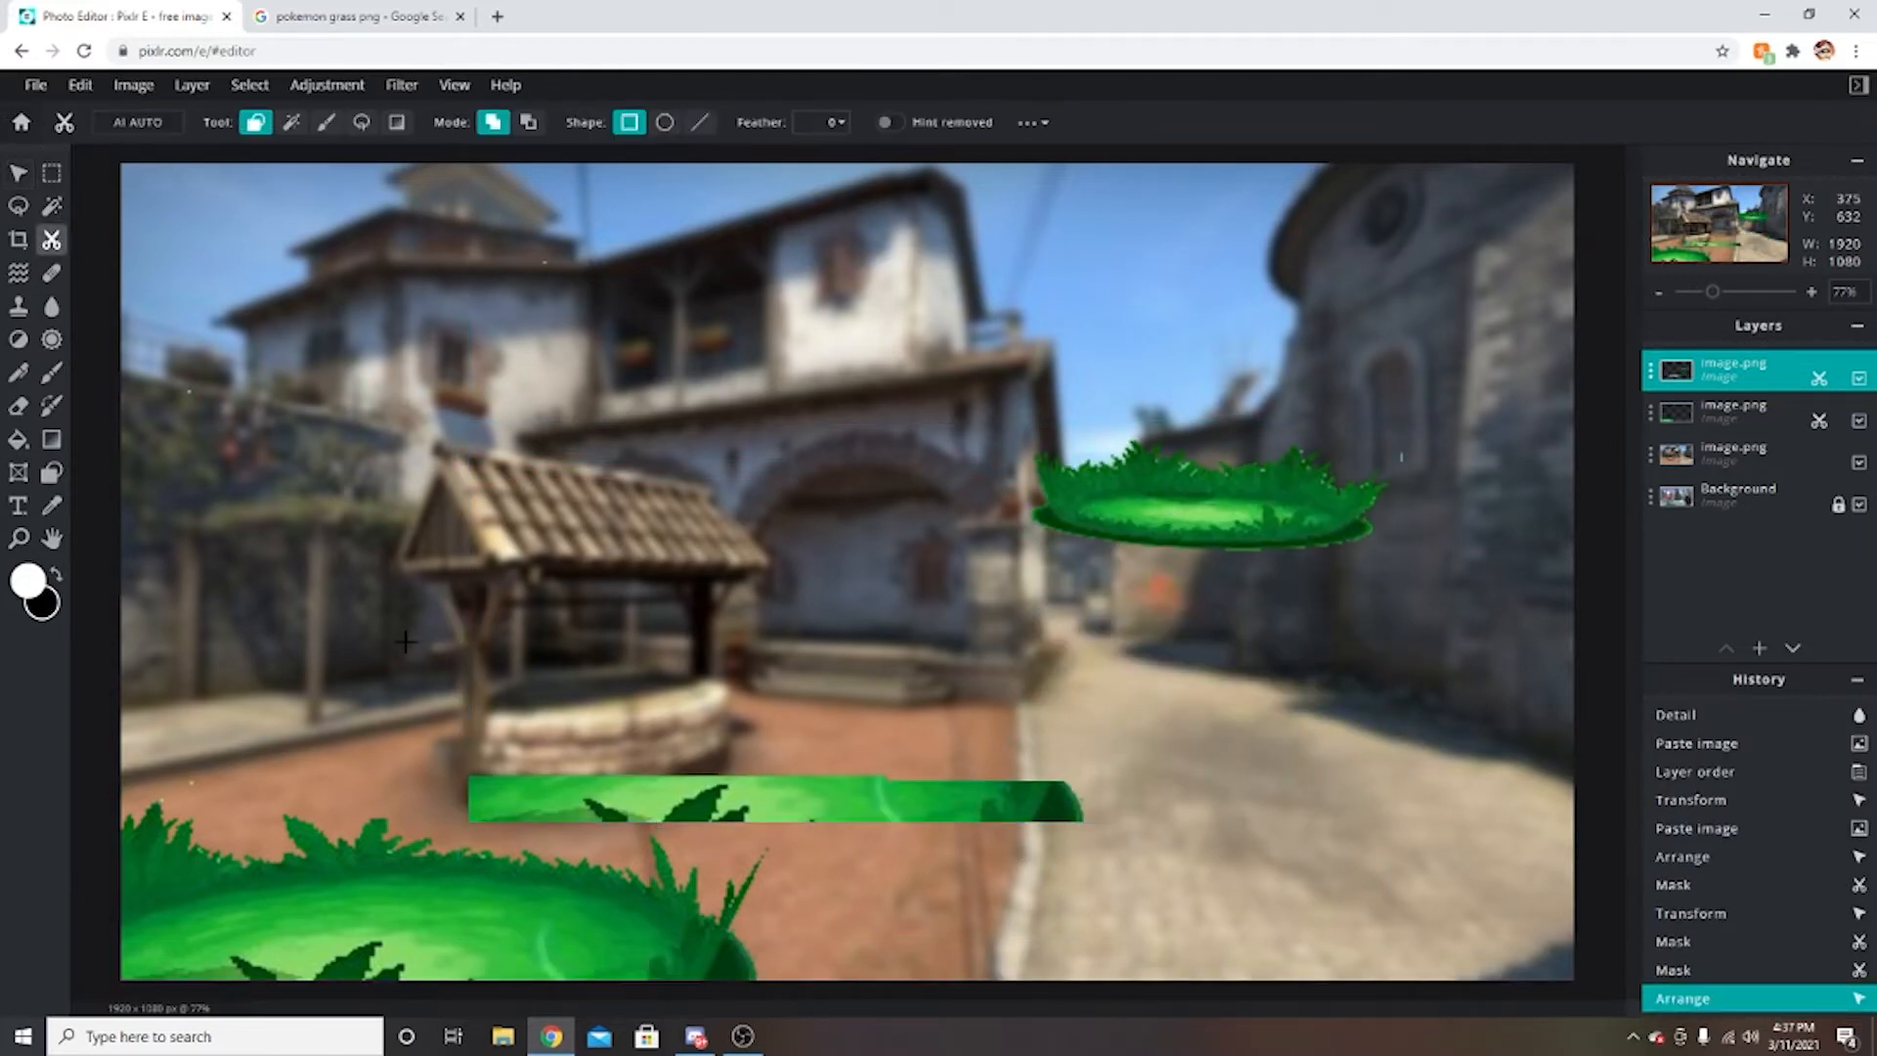
left_click(528, 122)
left_click_drag(1161, 887, 1210, 893)
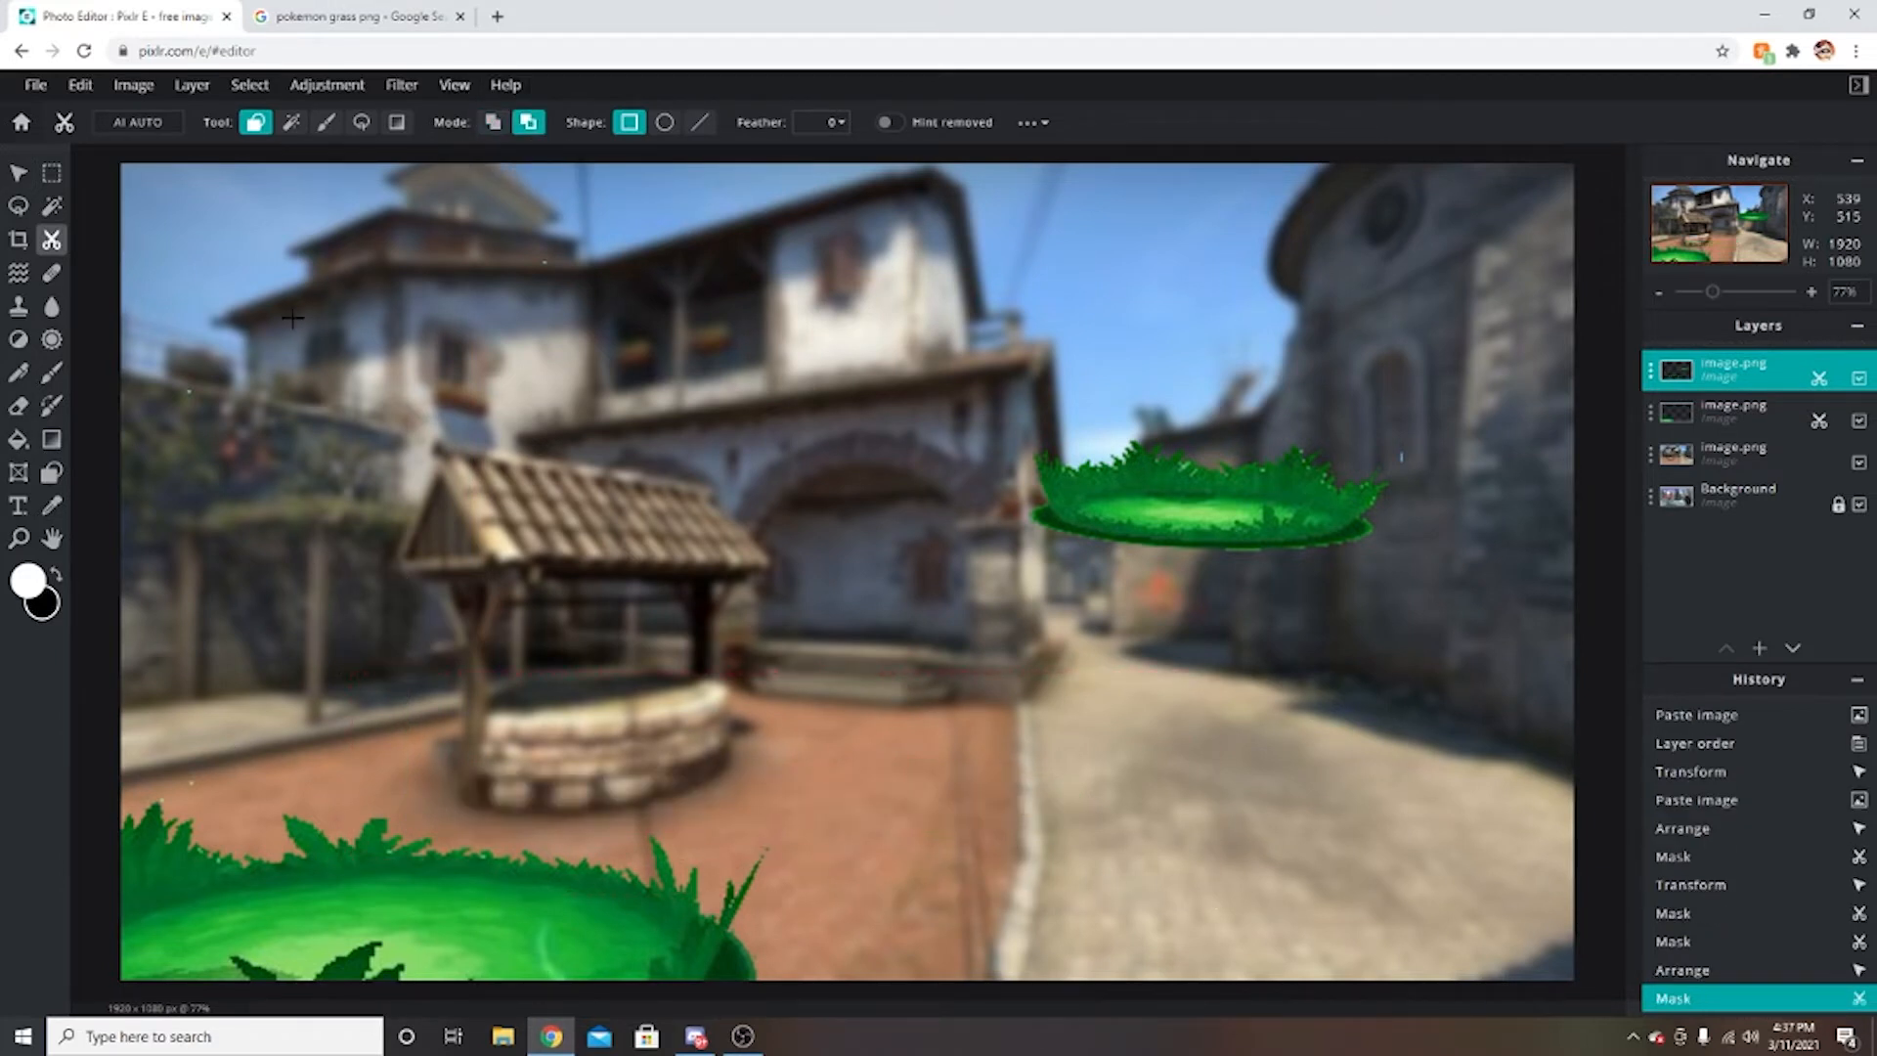
Nudge the upper-right patch slightly right and down, close the ad, and reposition the large patch in the lower-left corner at about X -28, Y 310.
left_click(18, 173)
left_click_drag(1163, 494, 1188, 505)
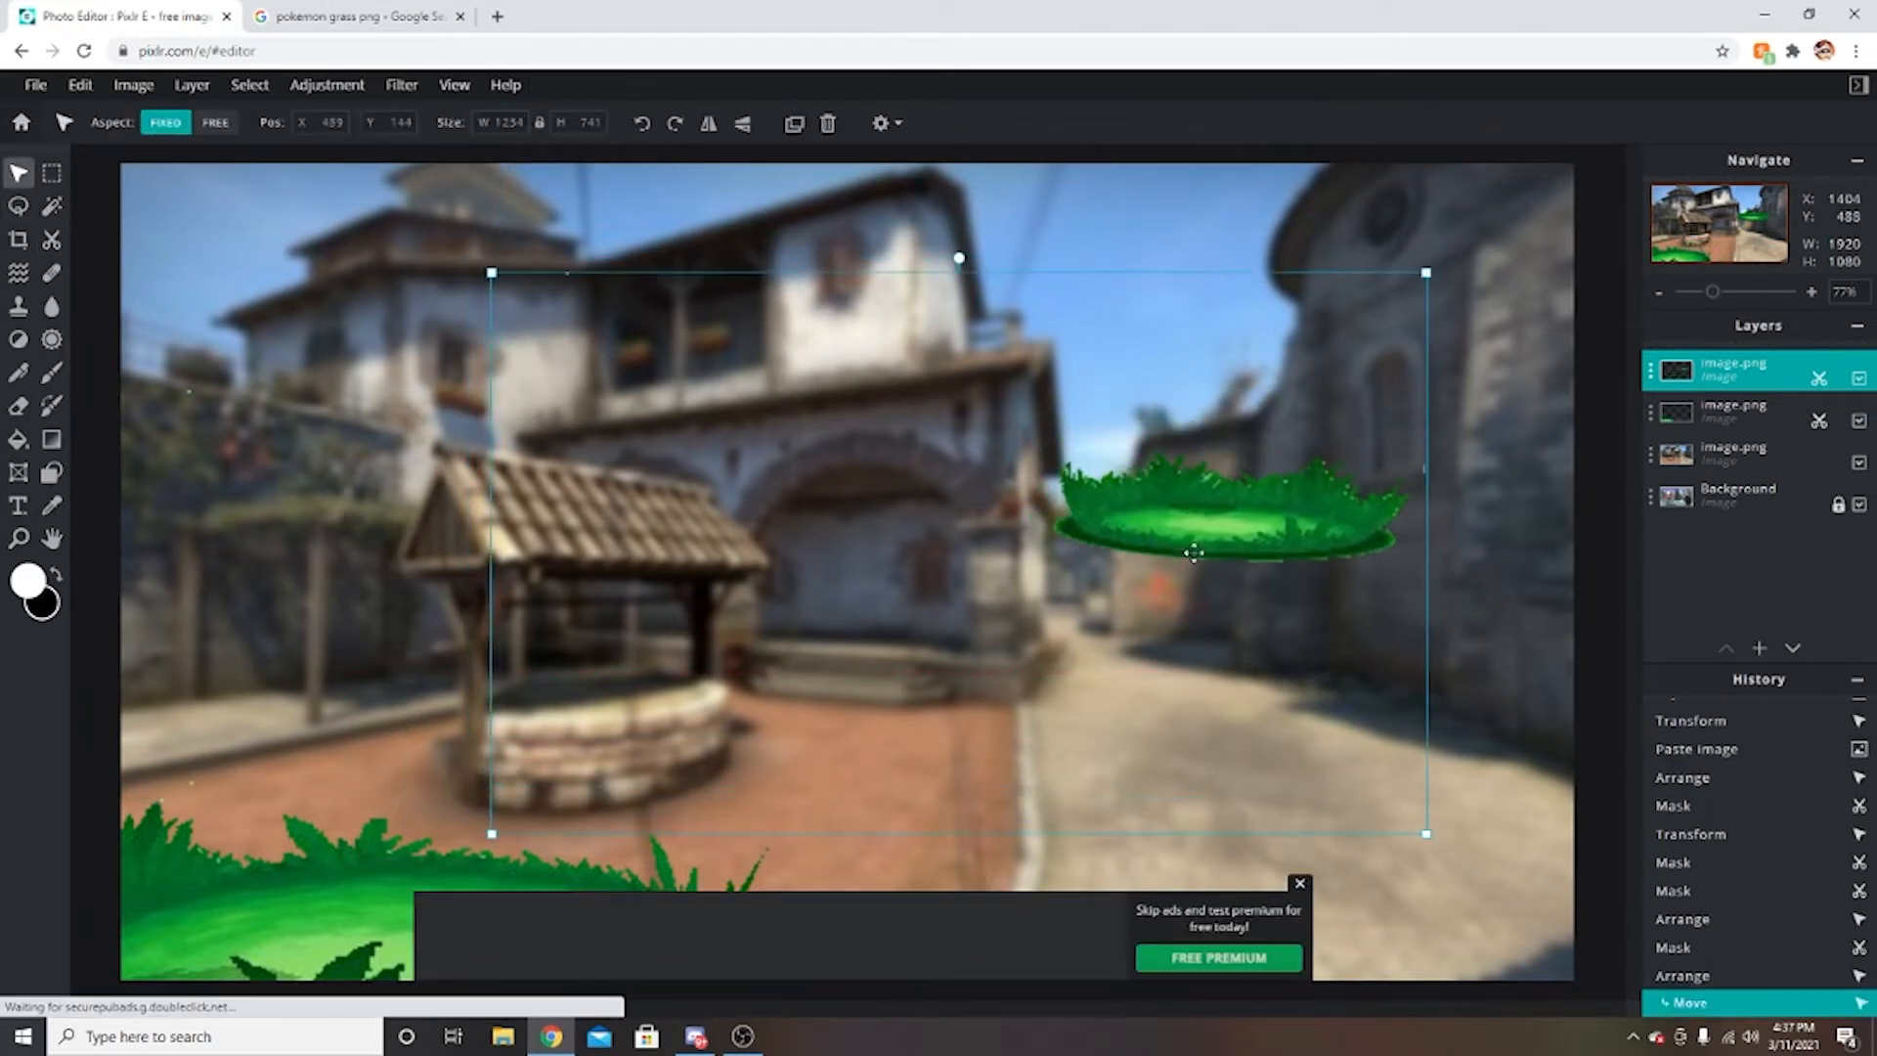
left_click(1305, 880)
left_click_drag(460, 924, 493, 859)
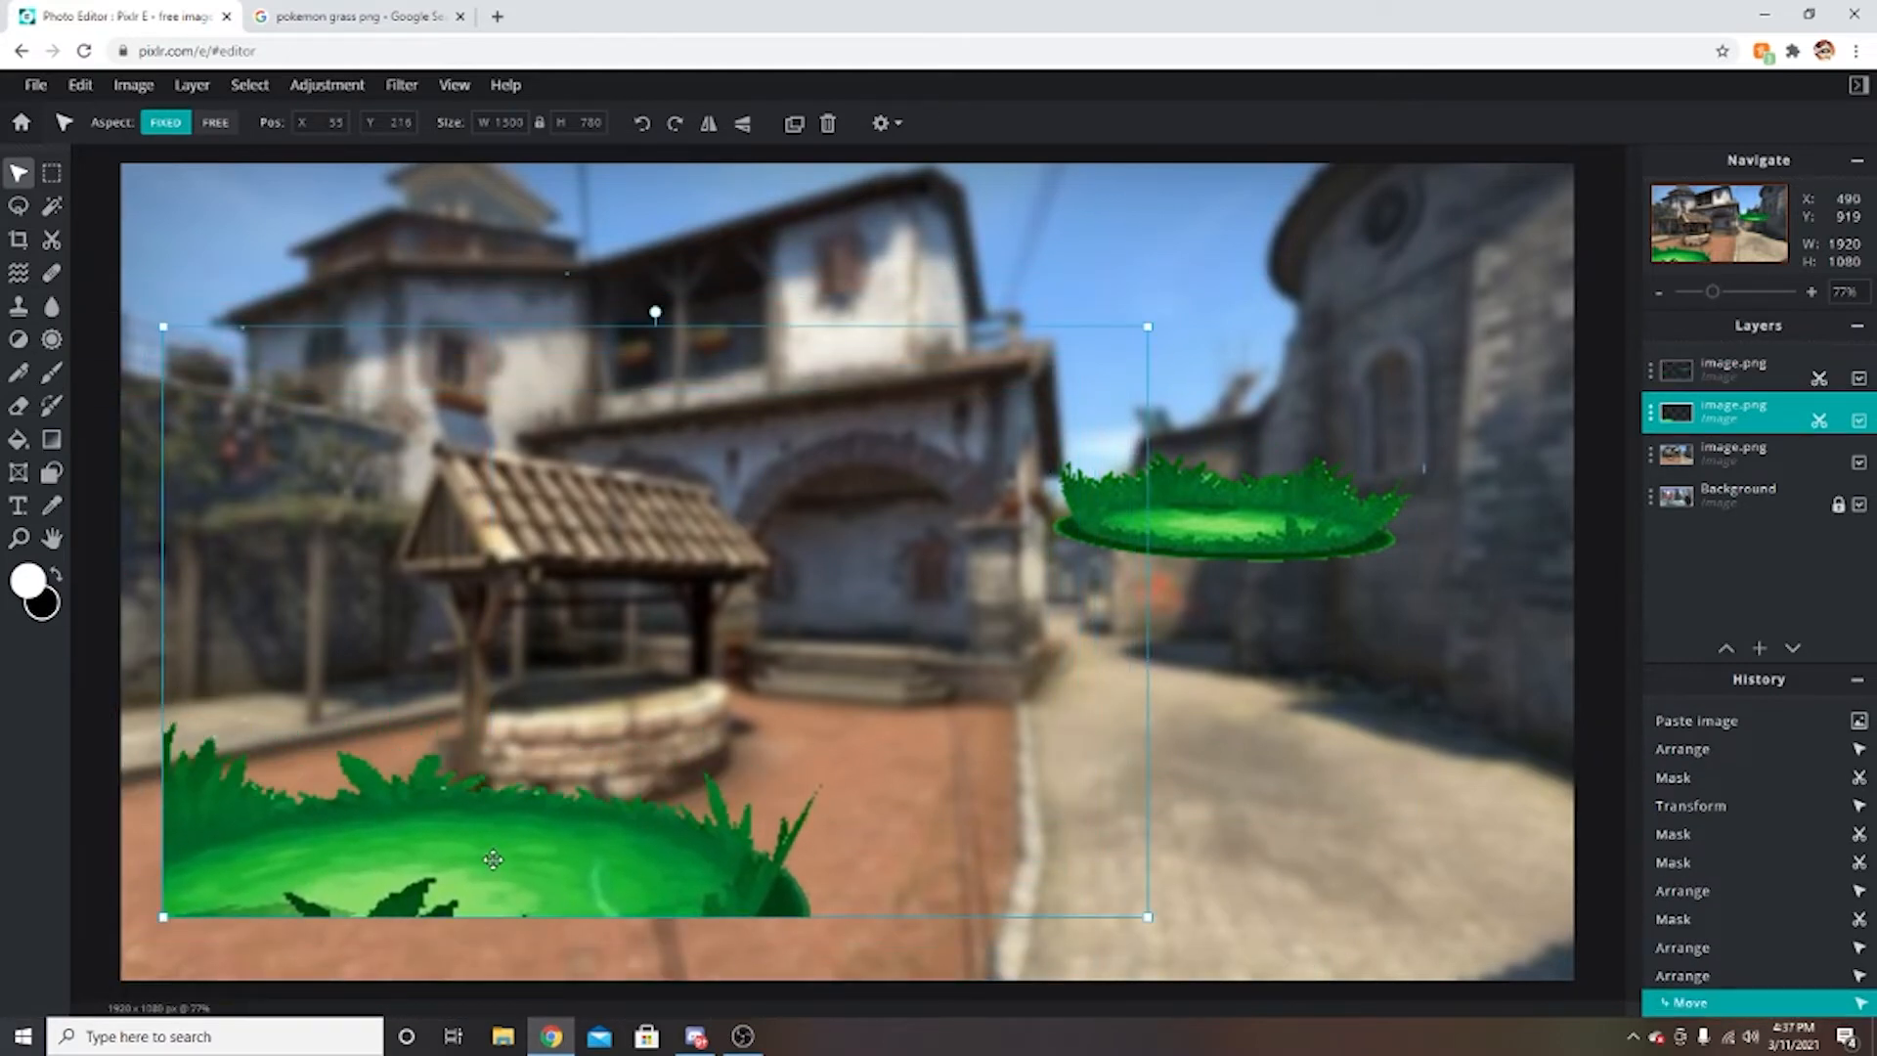
left_click_drag(432, 883, 384, 942)
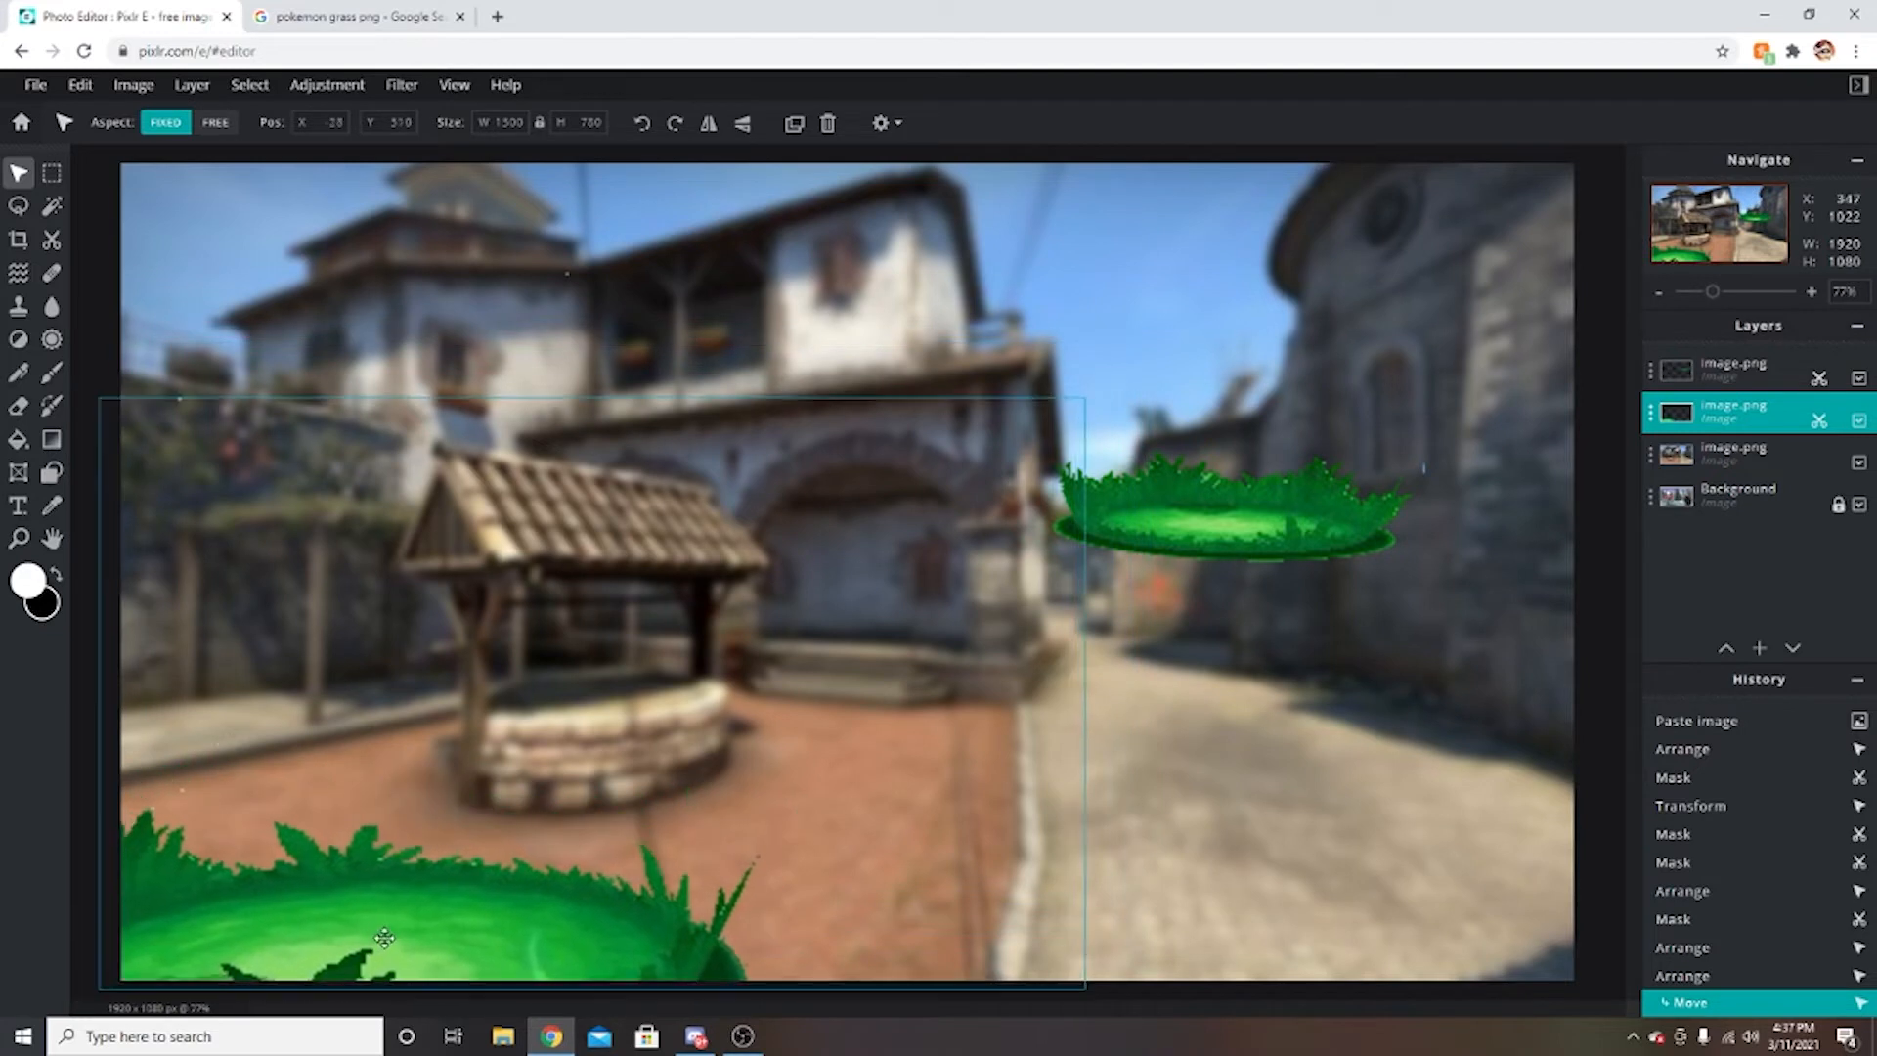
Move the small grass patch down onto the stone path right of the house, at about X 444, Y 404.
left_click_drag(1195, 507, 1168, 724)
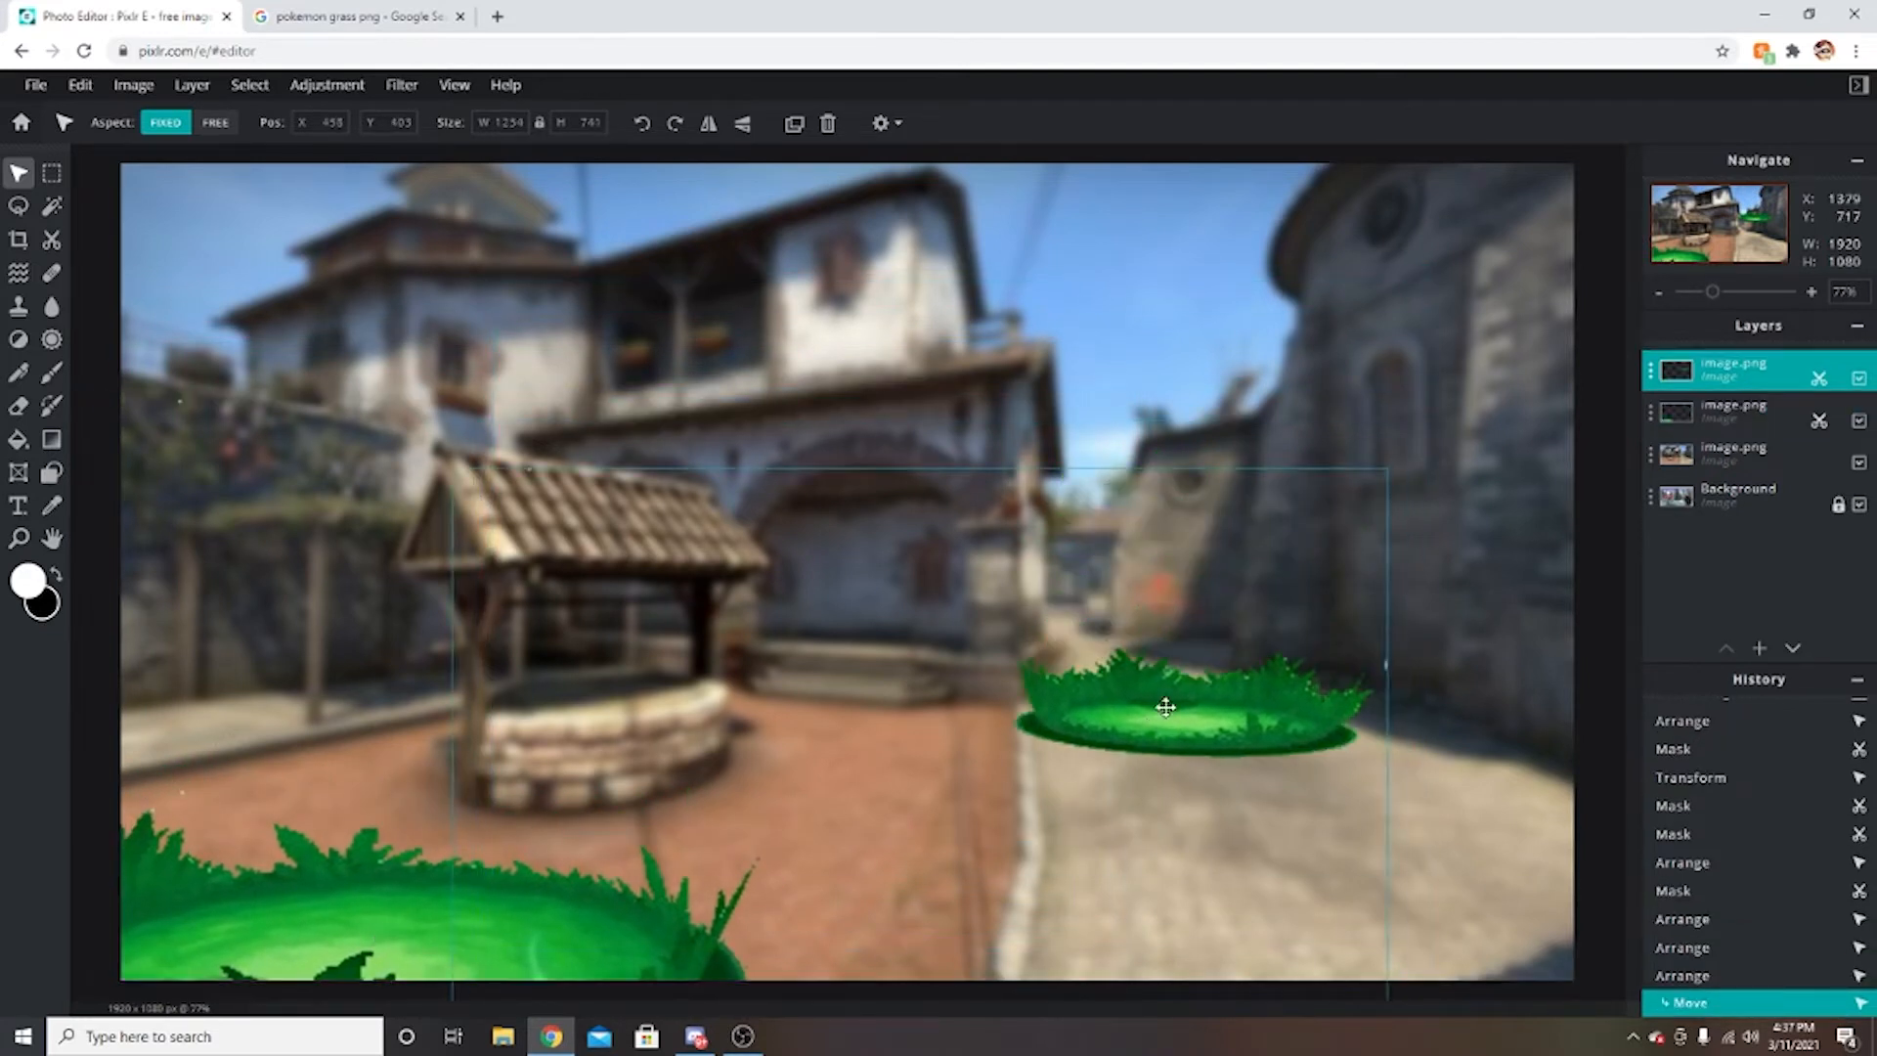
left_click(89, 768)
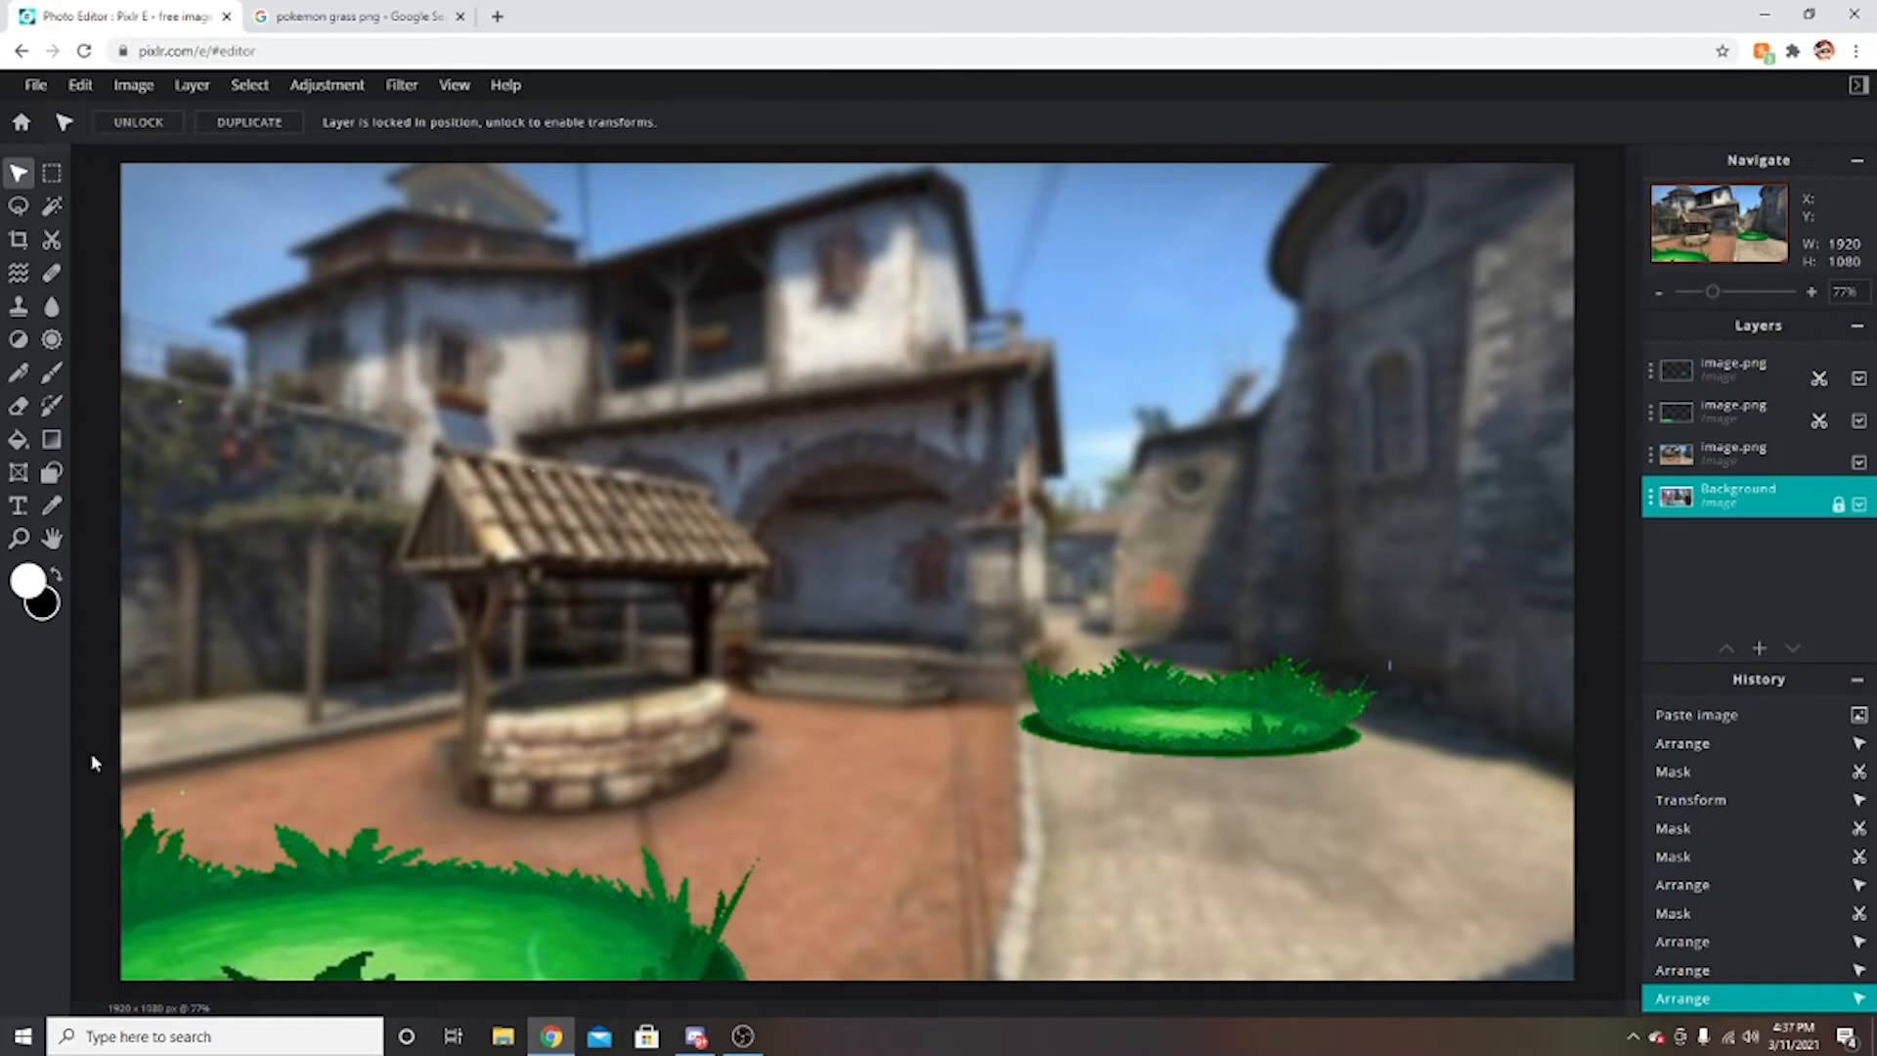
Merge the two grass patch layers into one and shift the merged grass to about X 0, Y 308.
left_click(1754, 370)
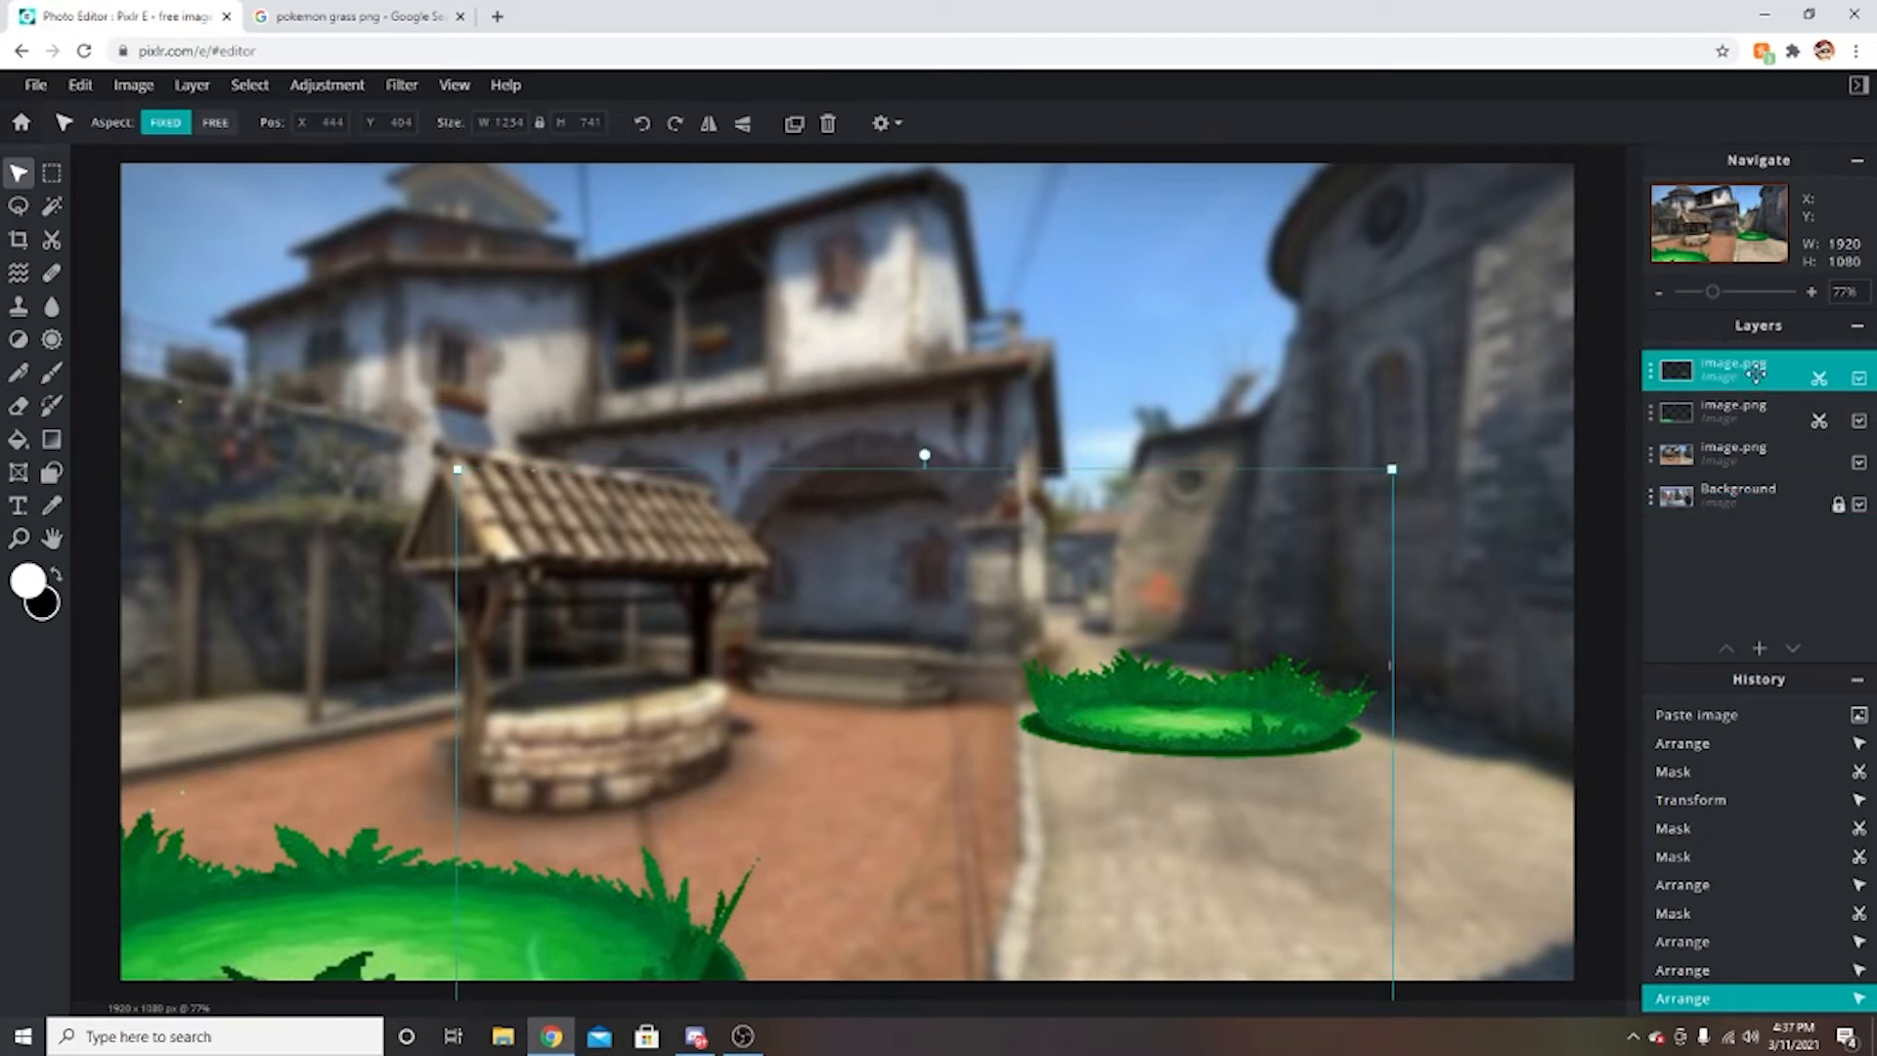
left_click(1756, 370)
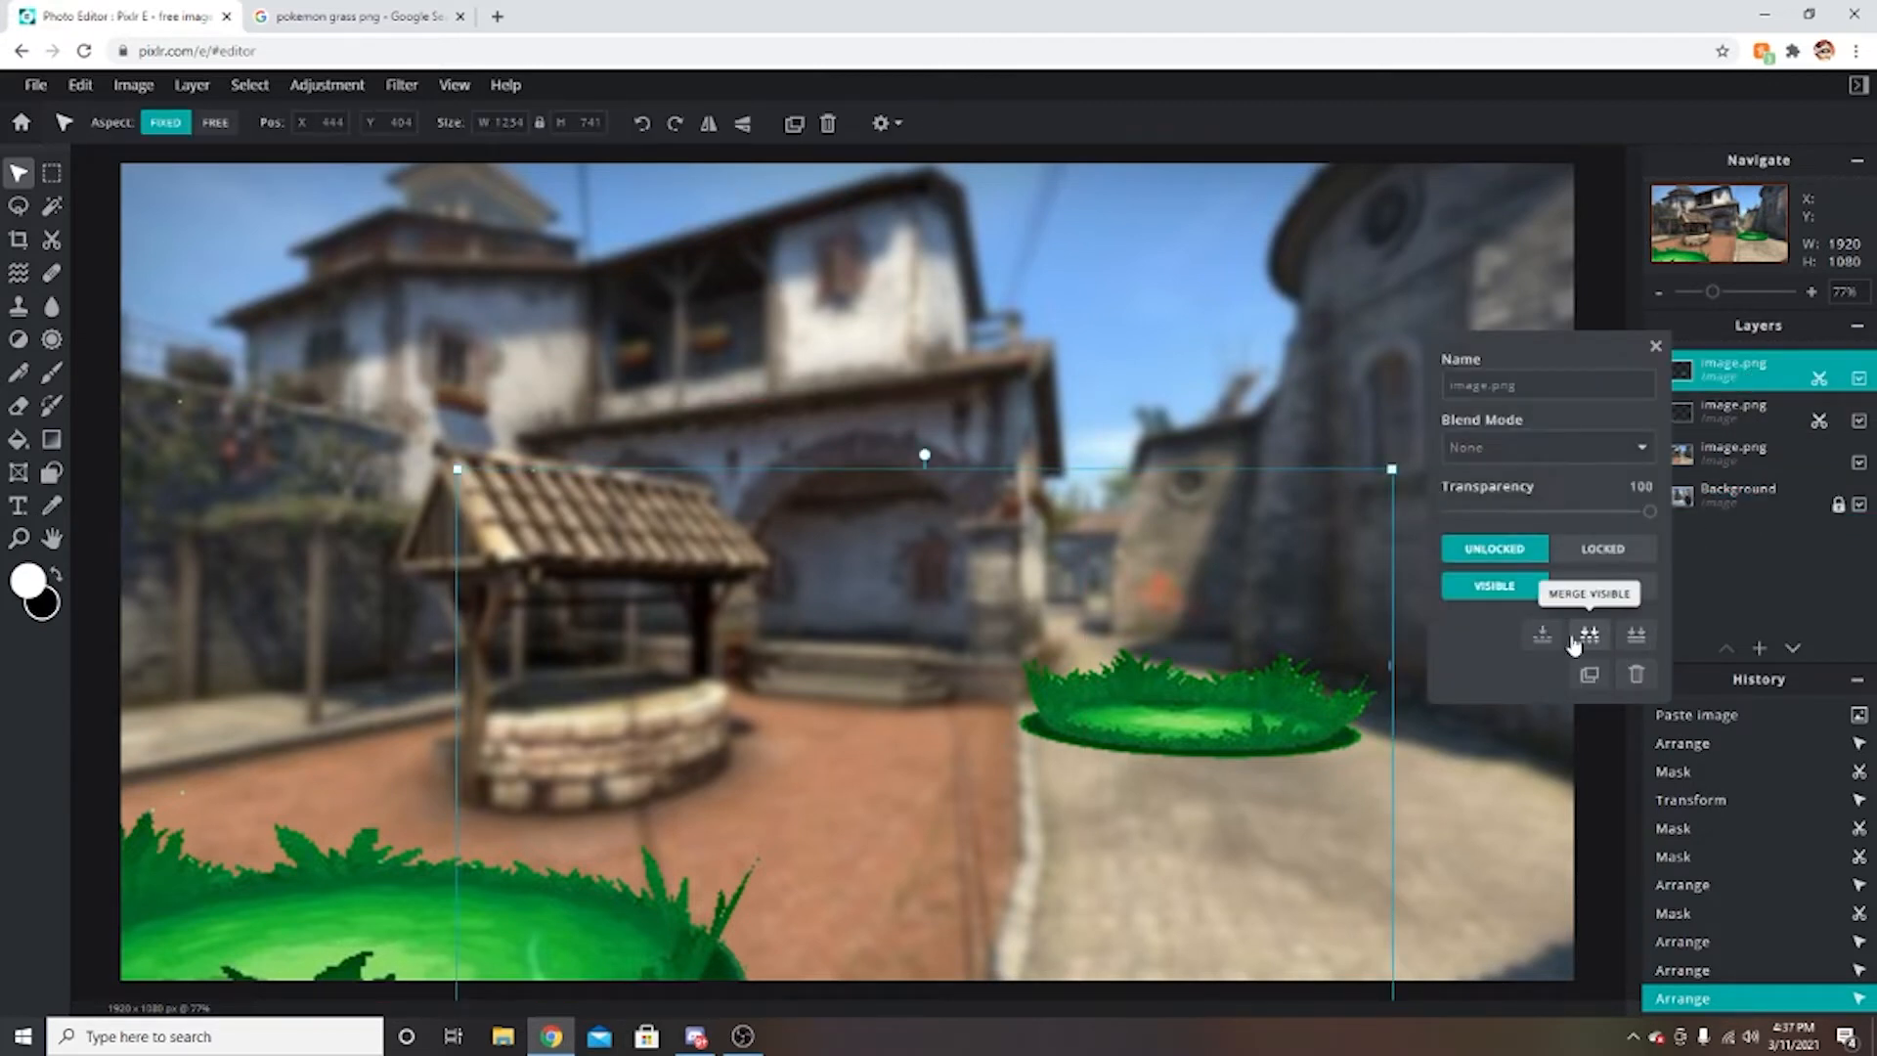
left_click(1561, 645)
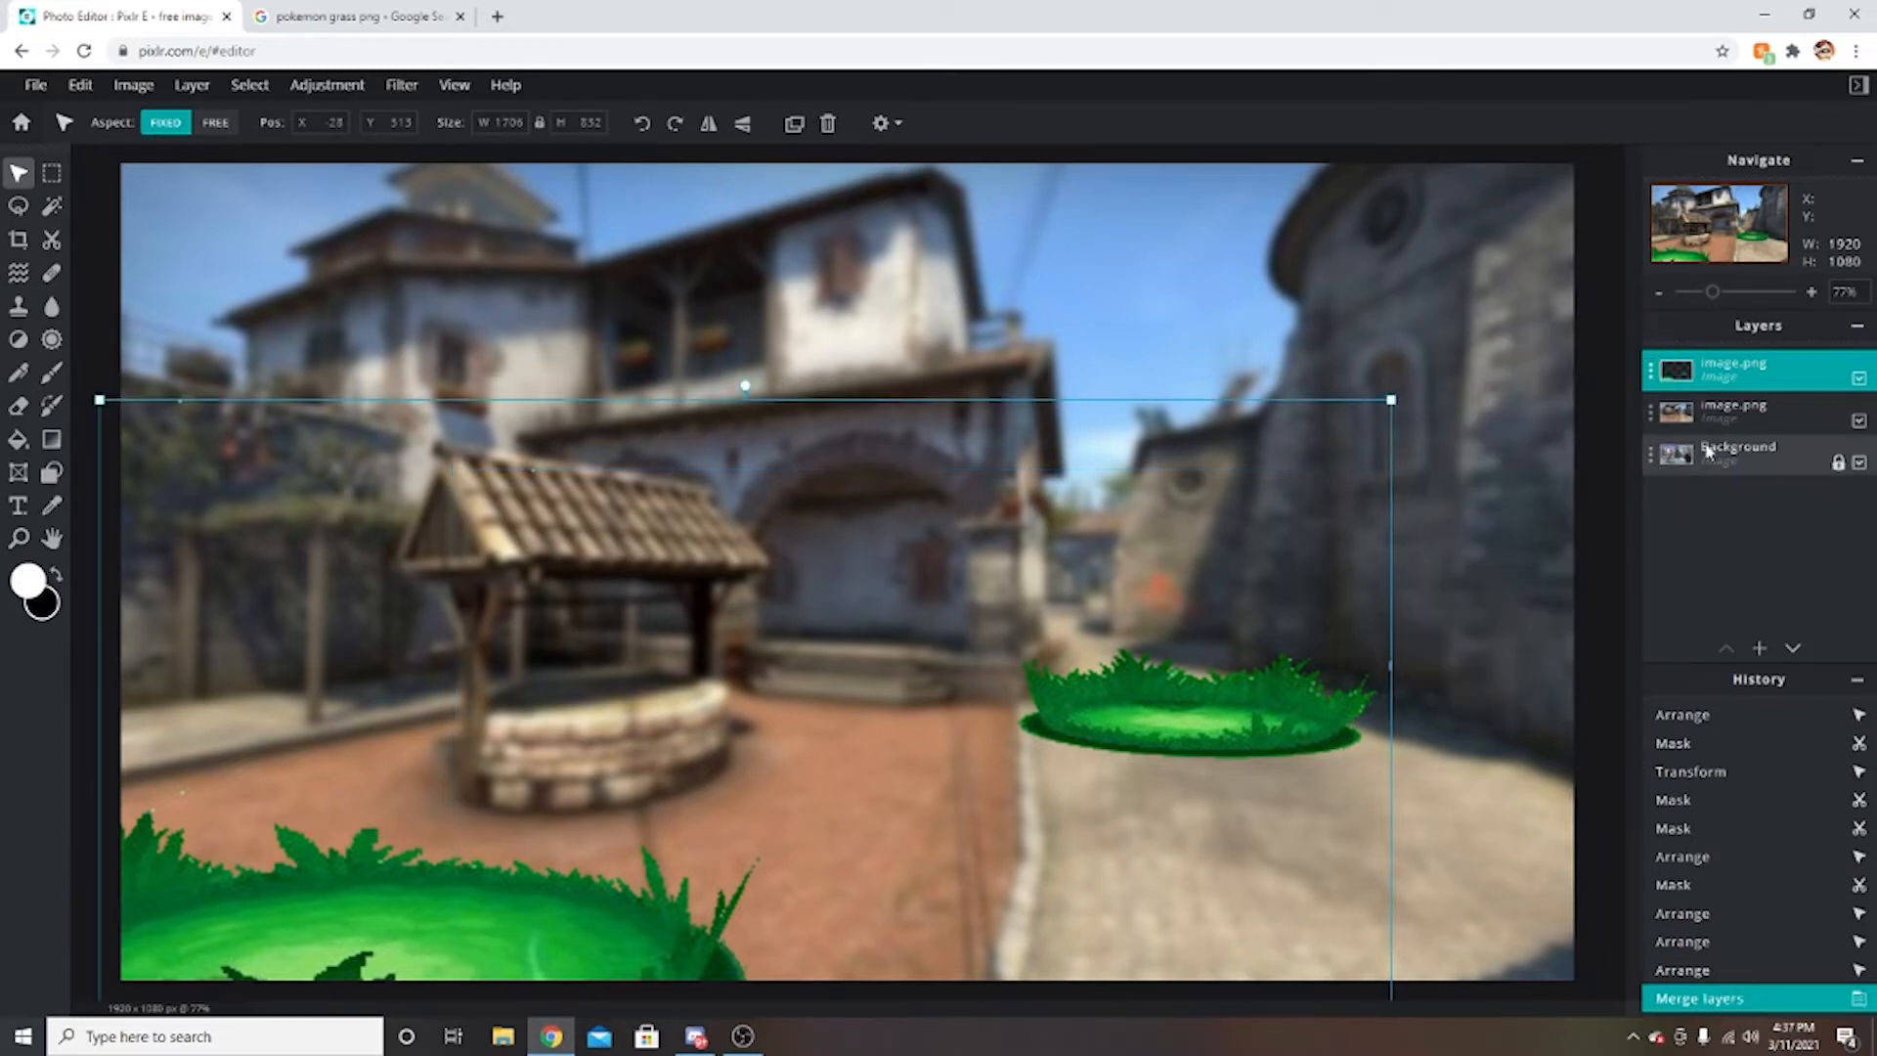
mouse_move(1026, 731)
left_mouse_down()
mouse_move(1105, 709)
mouse_move(1036, 753)
left_mouse_up()
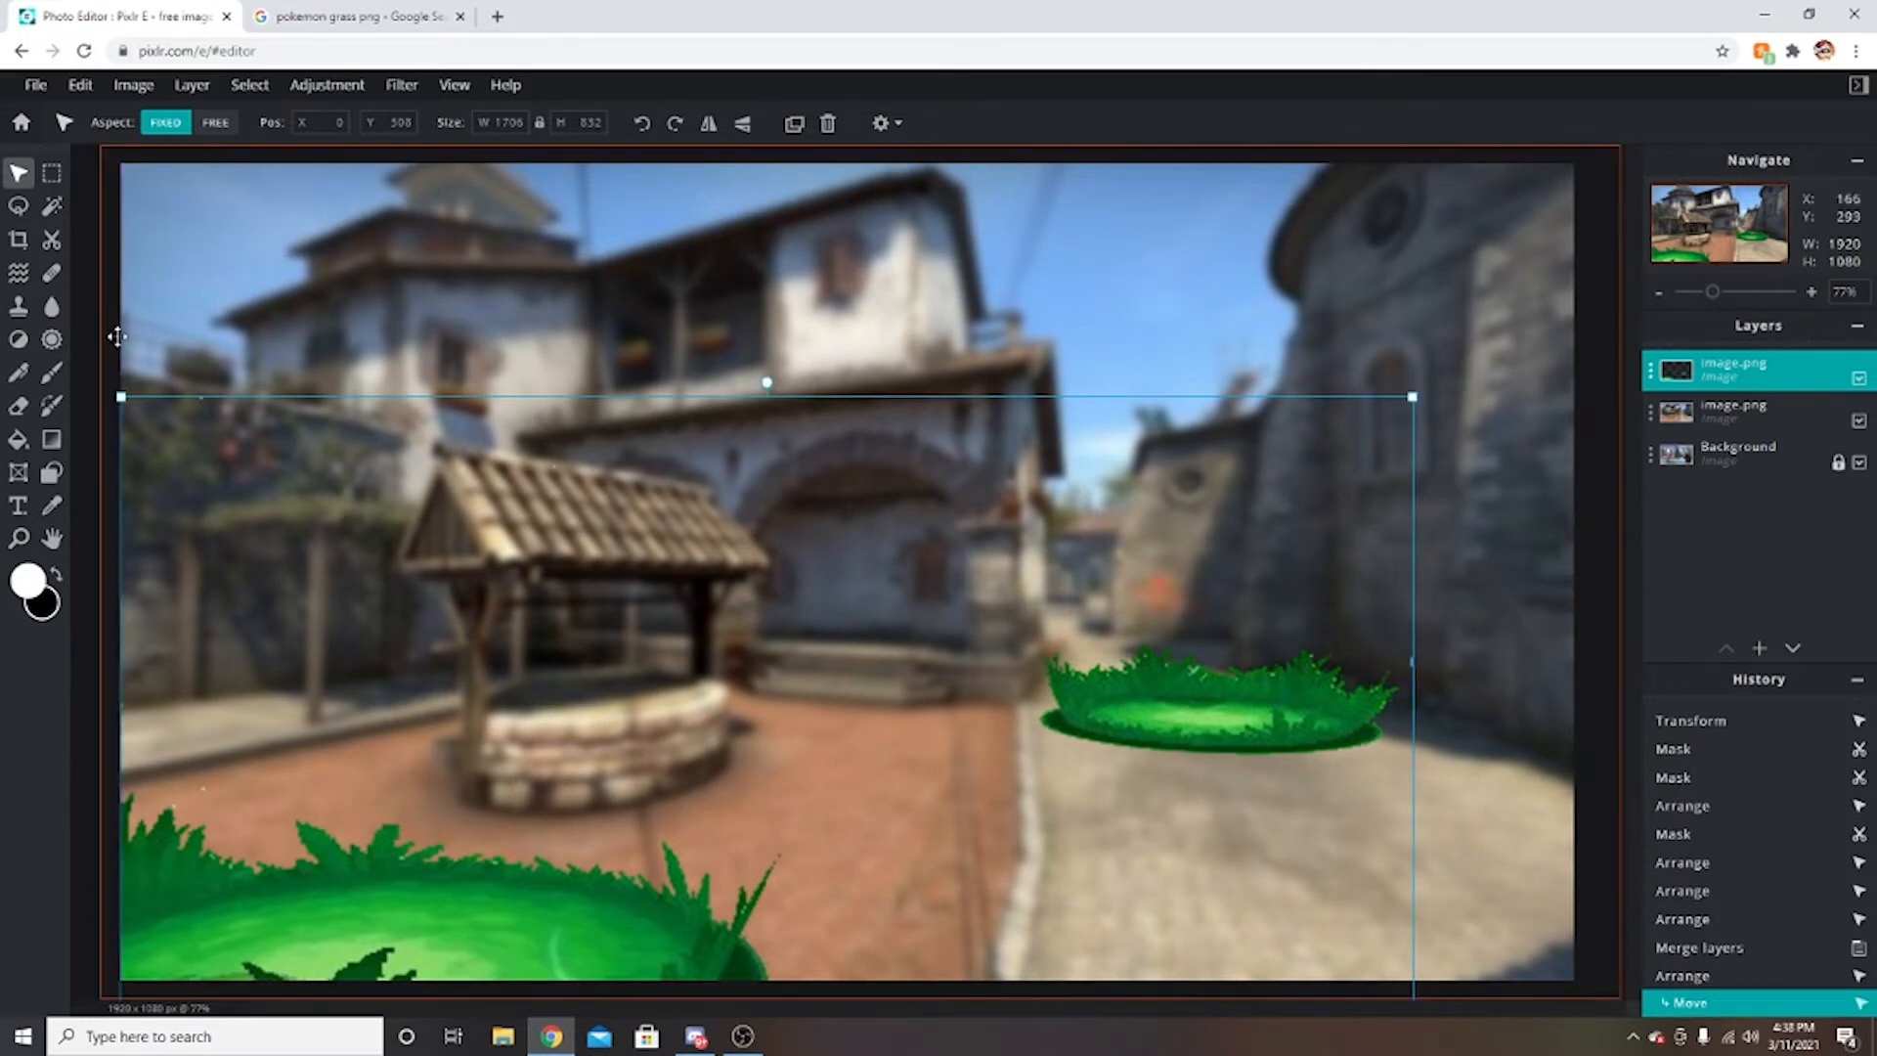
Switch to the Google Images results and search for "Csgo gun png".
left_click(354, 14)
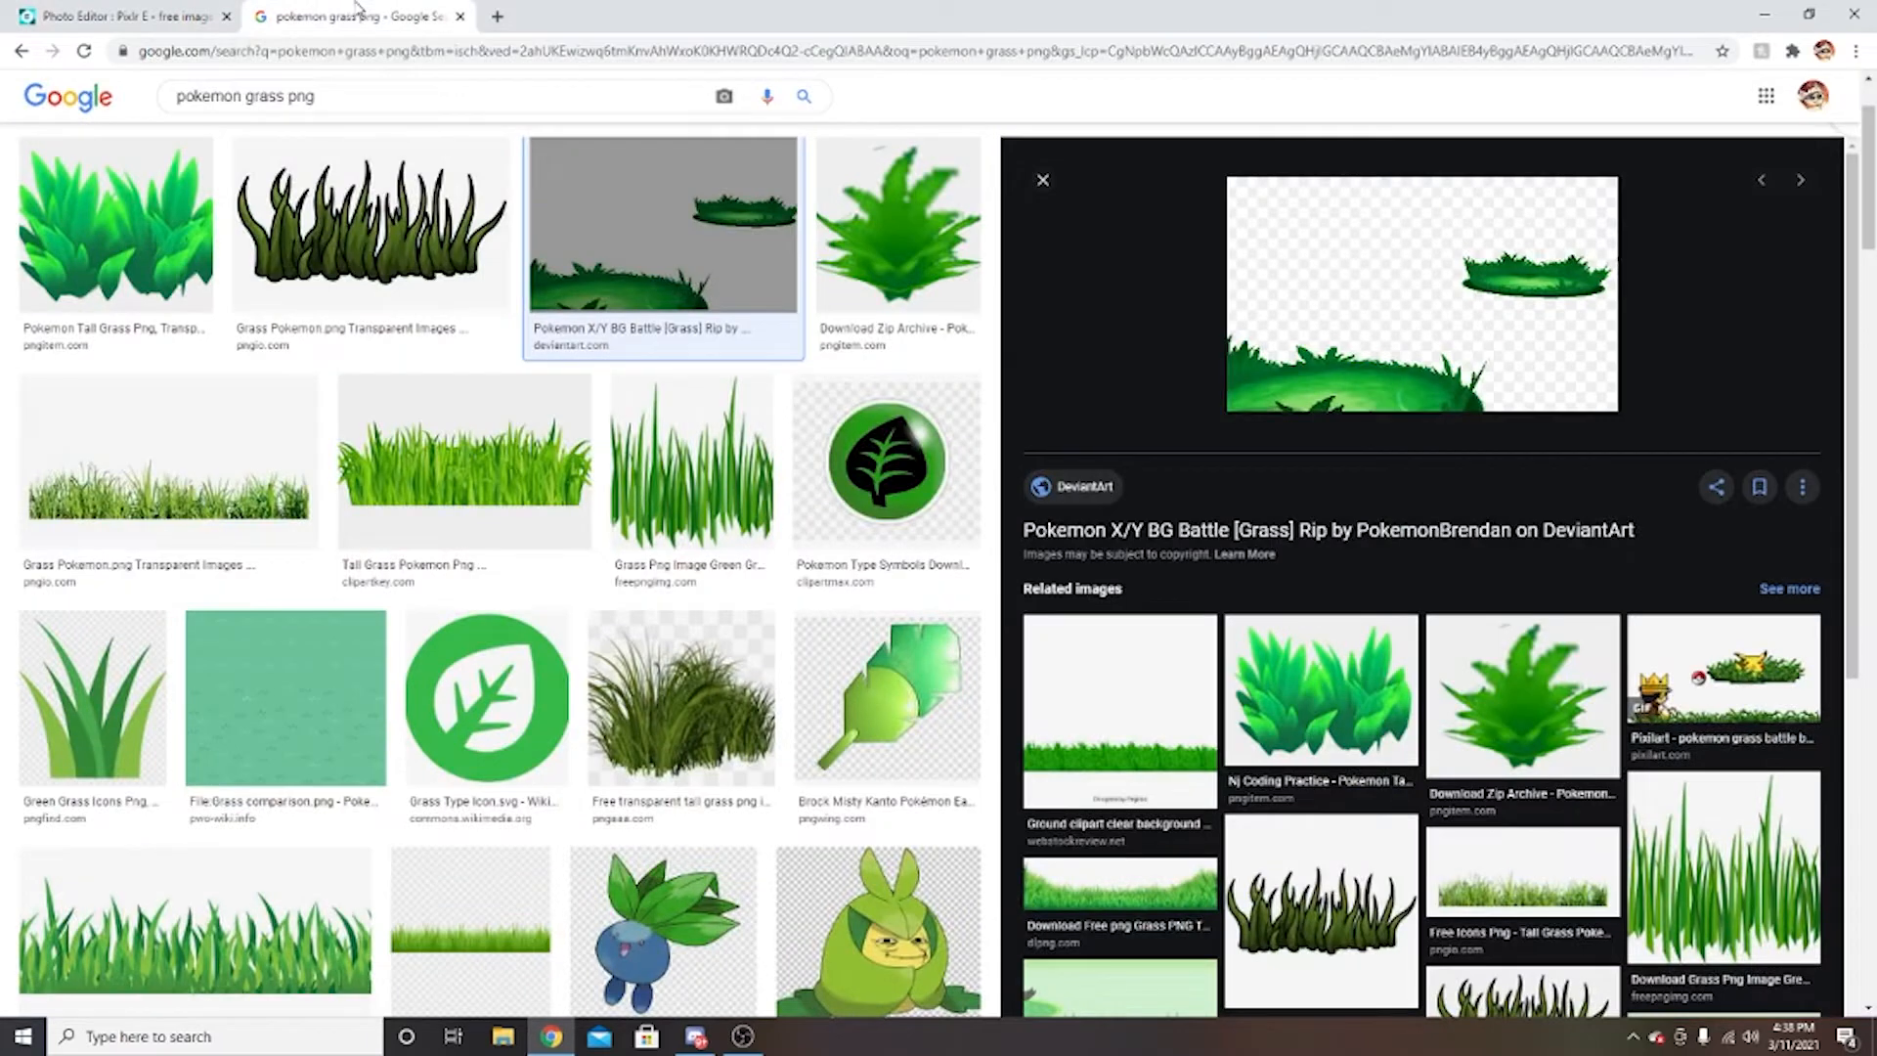
scroll(725, 920, "down", 4)
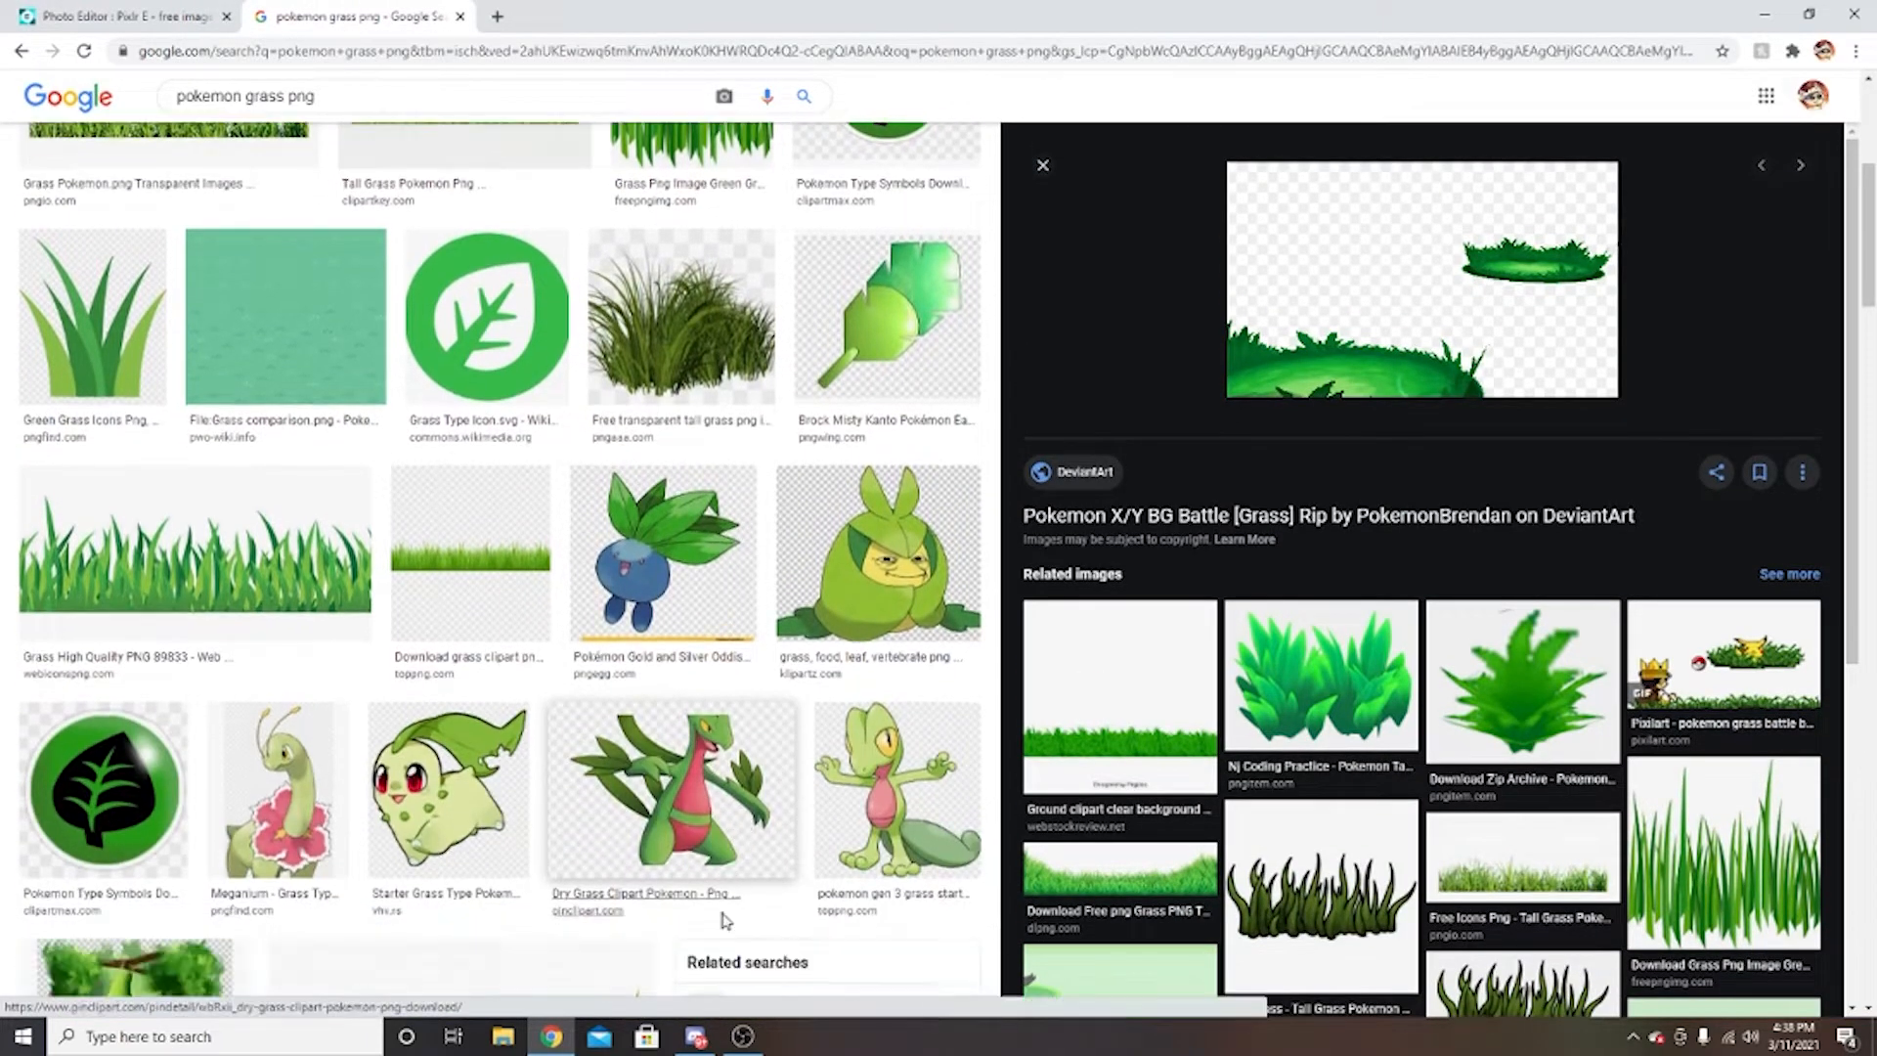
scroll(725, 920, "up", 5)
left_click_drag(368, 113, 77, 141)
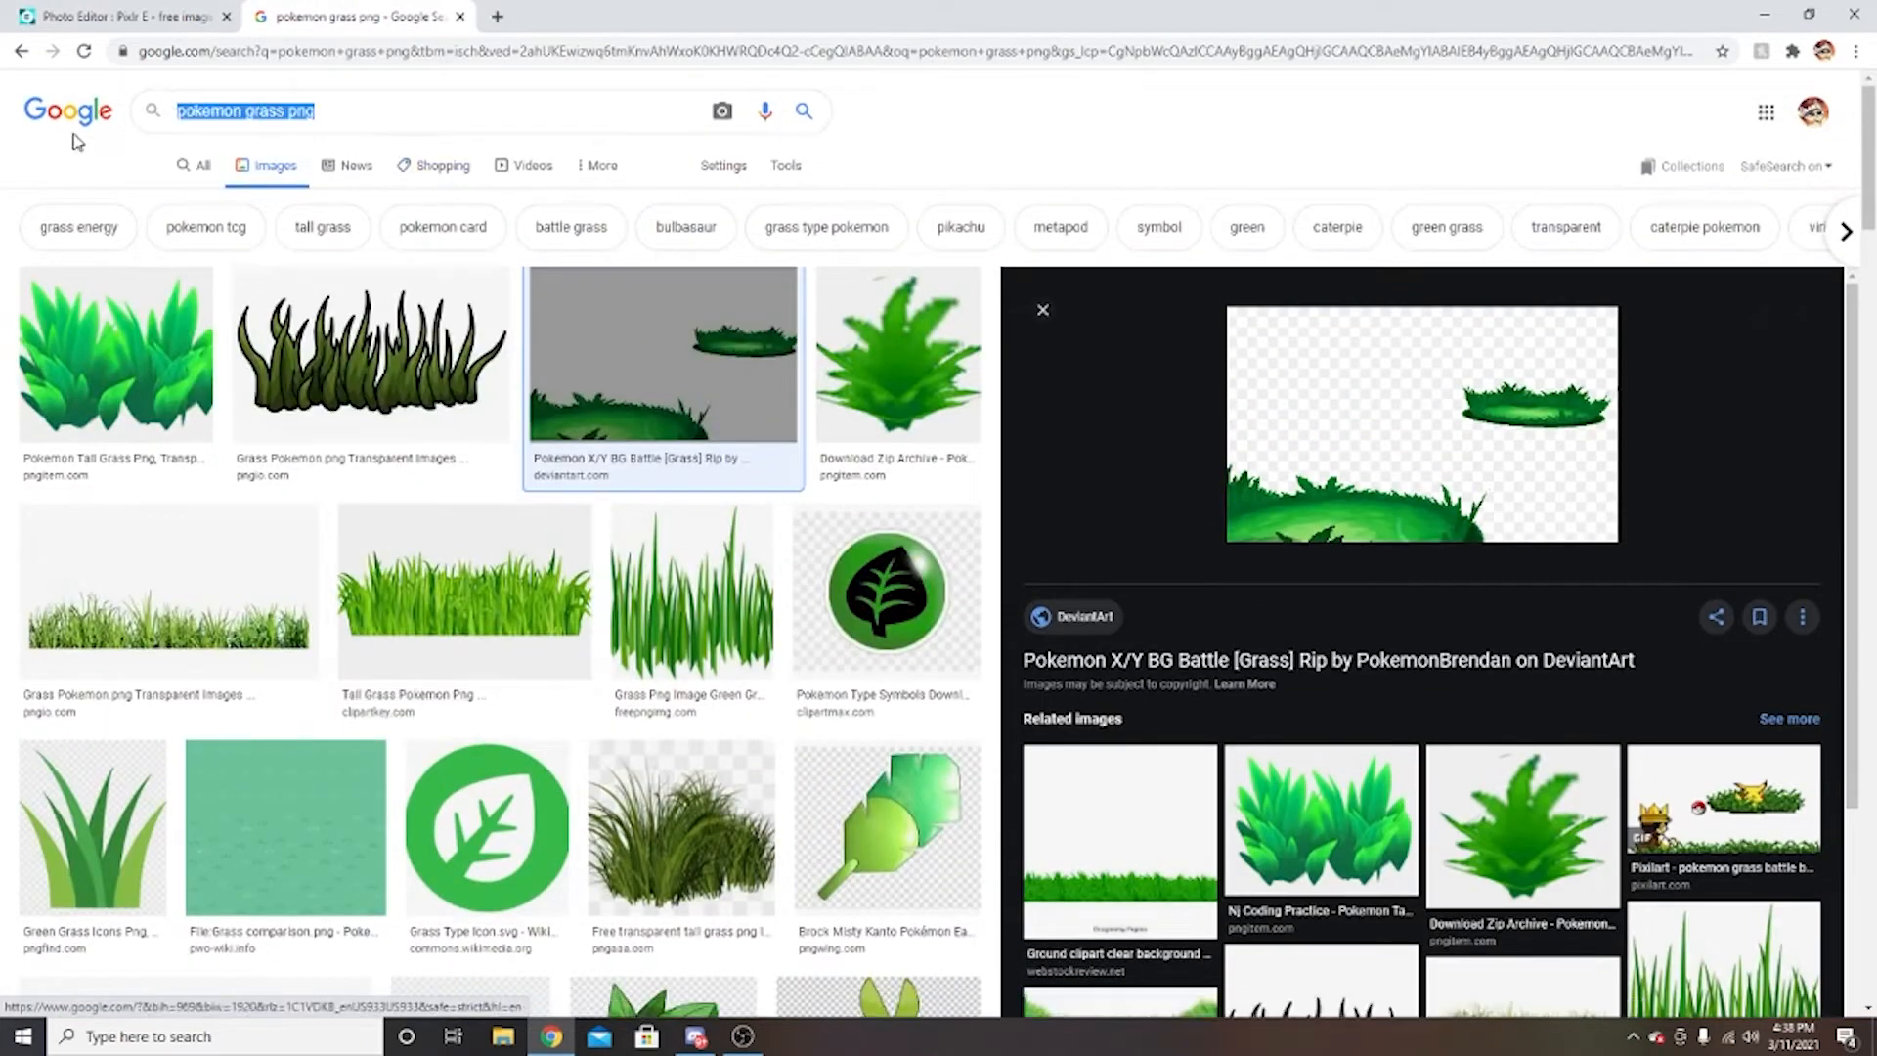
key("BackSpace")
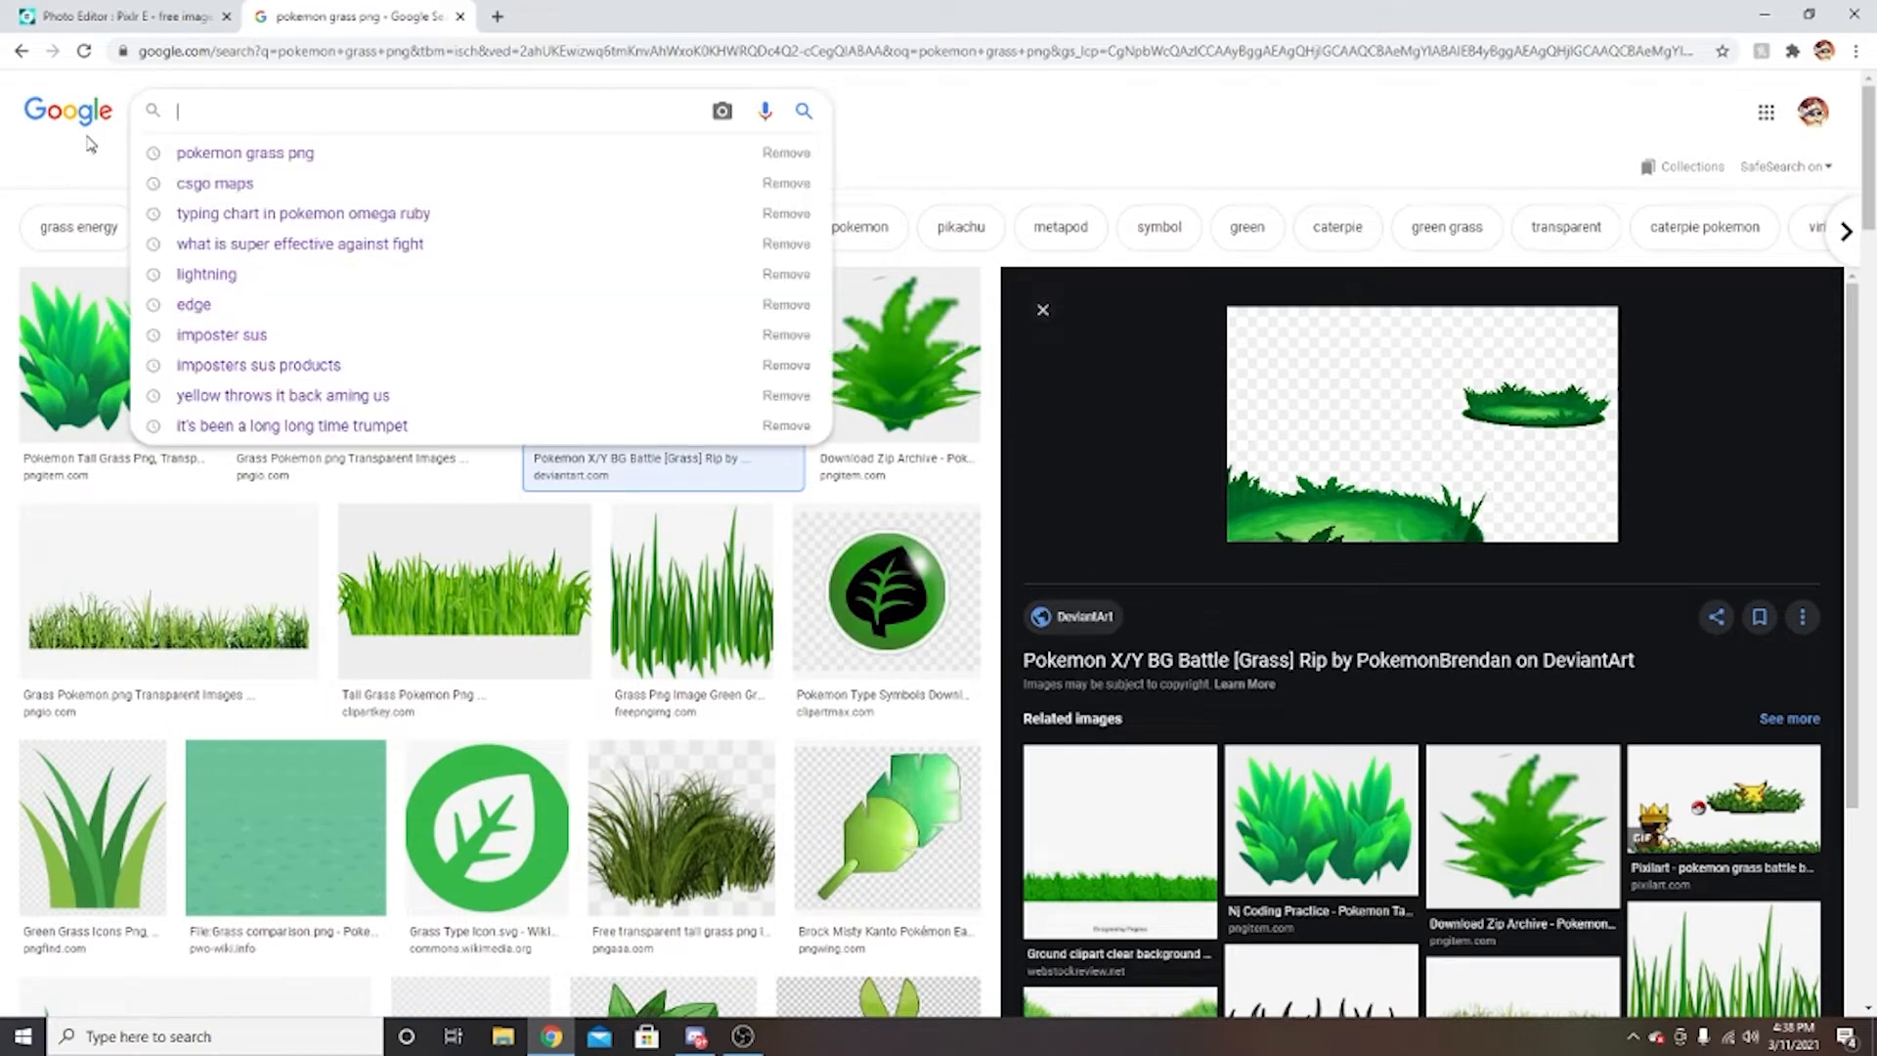
type("Csgo g")
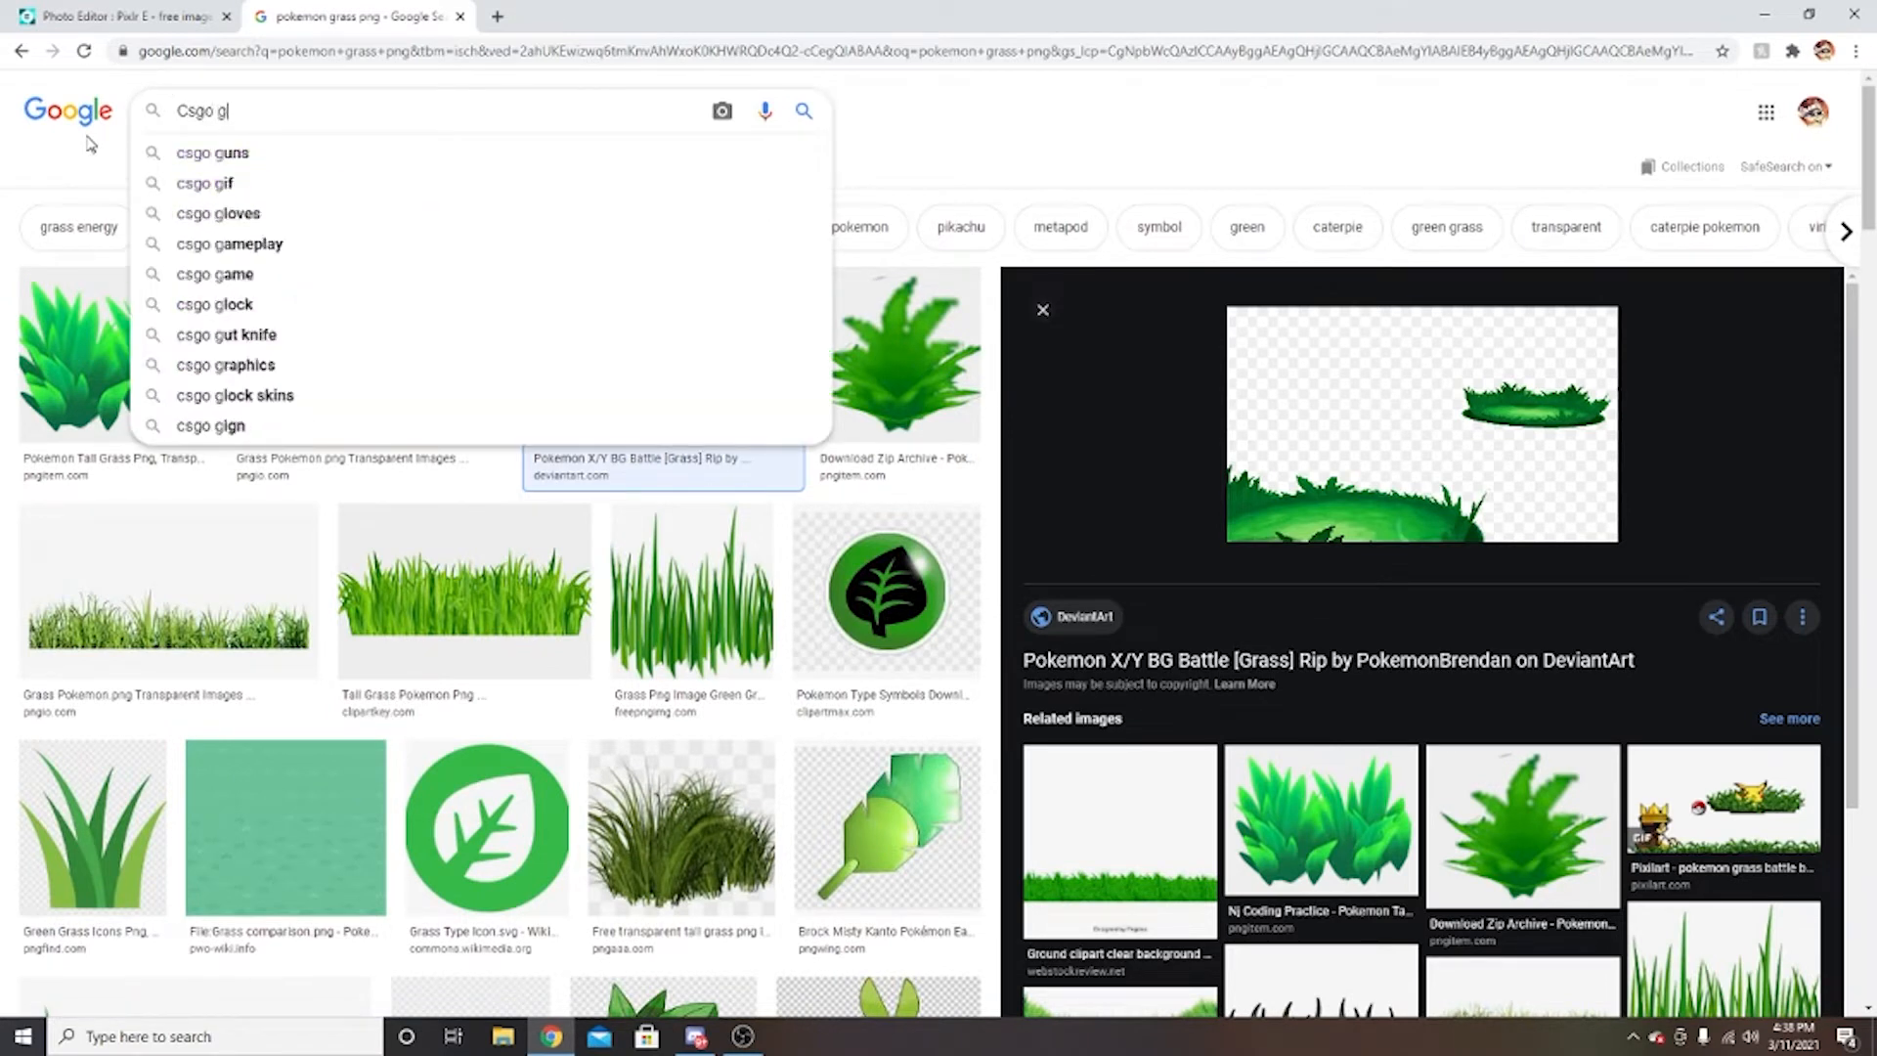
type("un png")
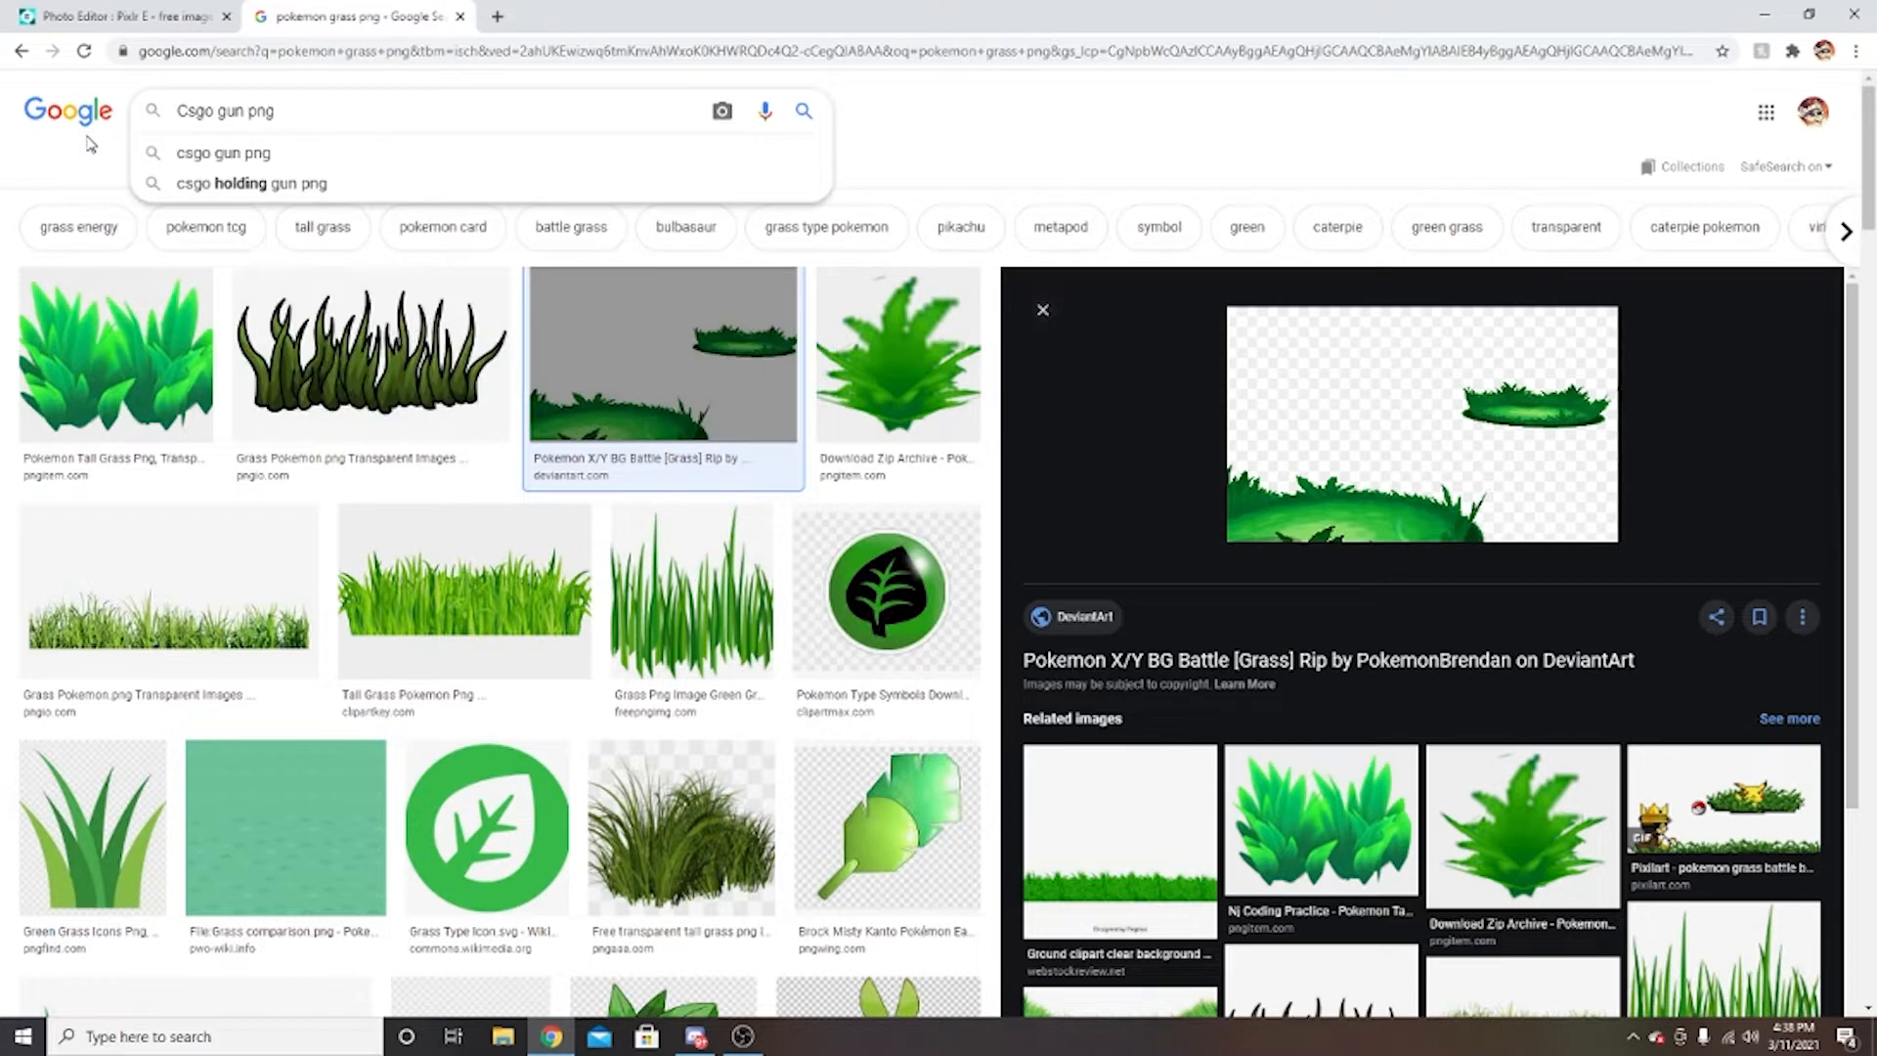
key("Return")
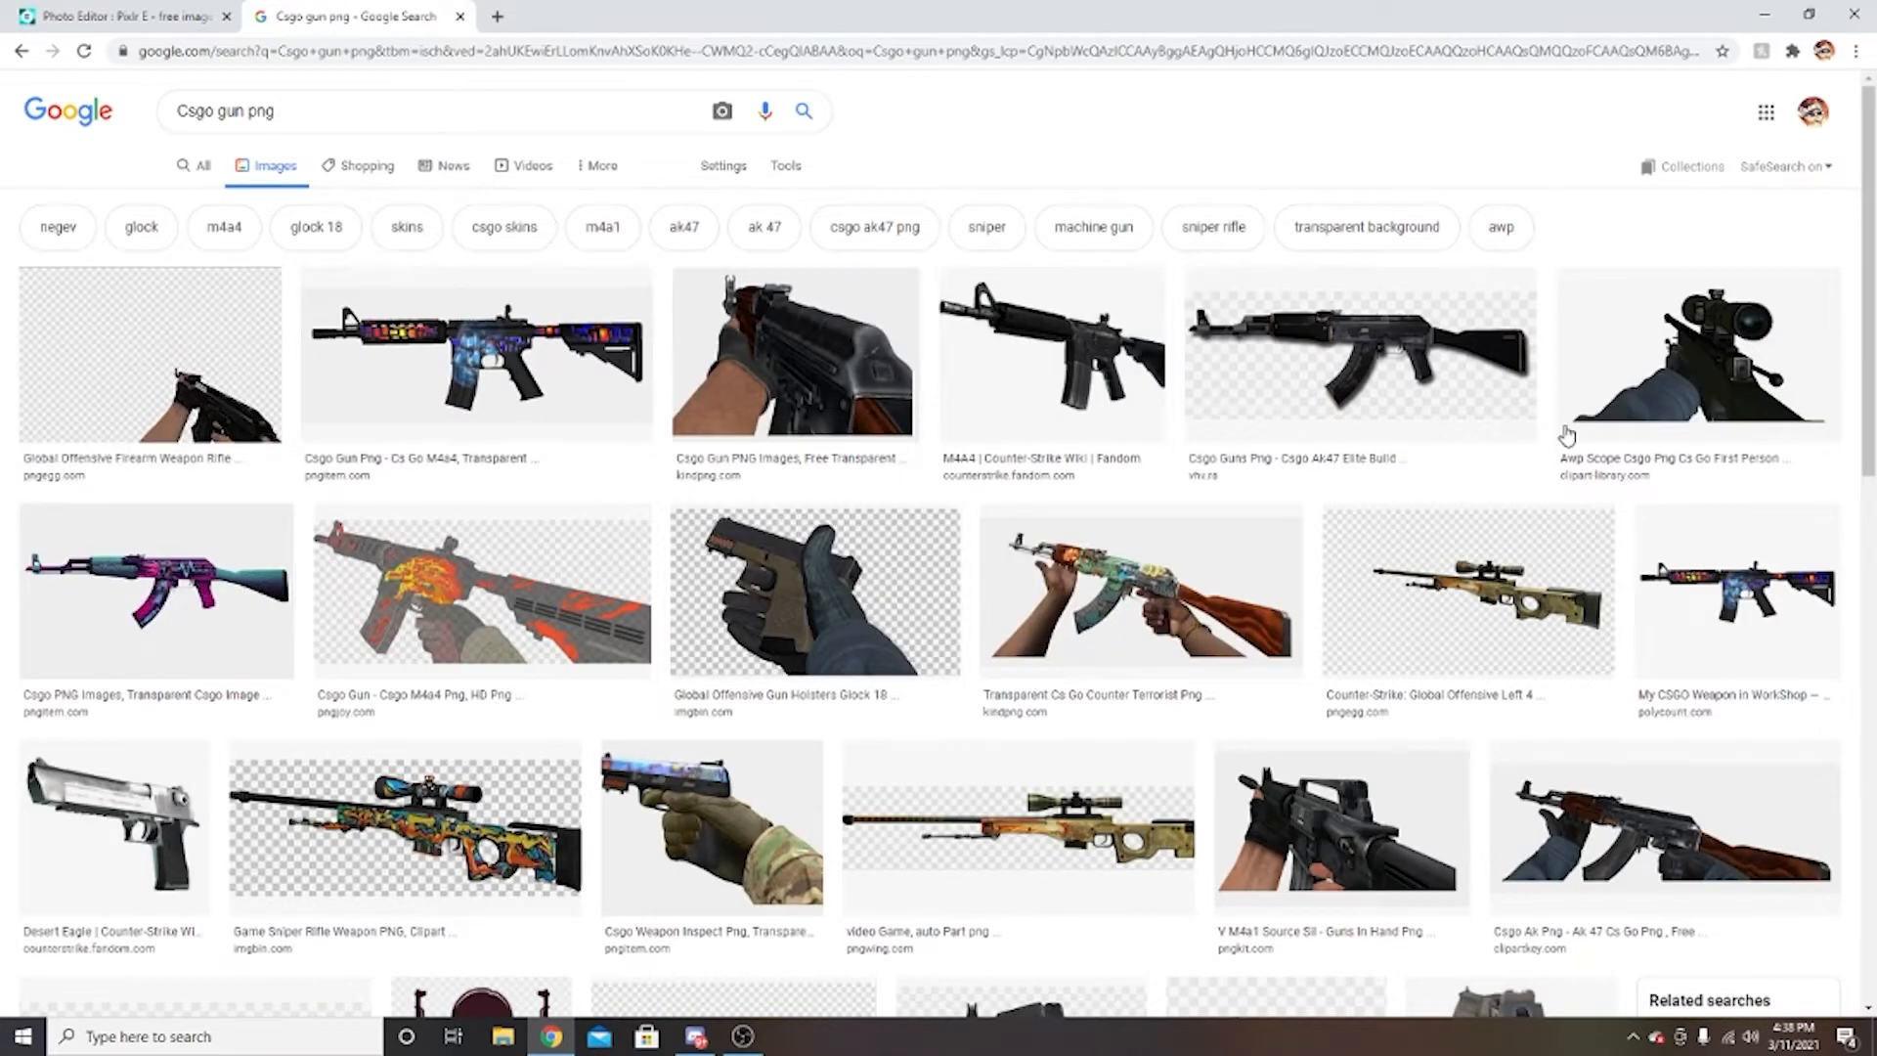
Copy the M4A4 rifle image from the Counter-Strike Wiki result and paste it into the Pixlr E thumbnail.
left_click(1066, 372)
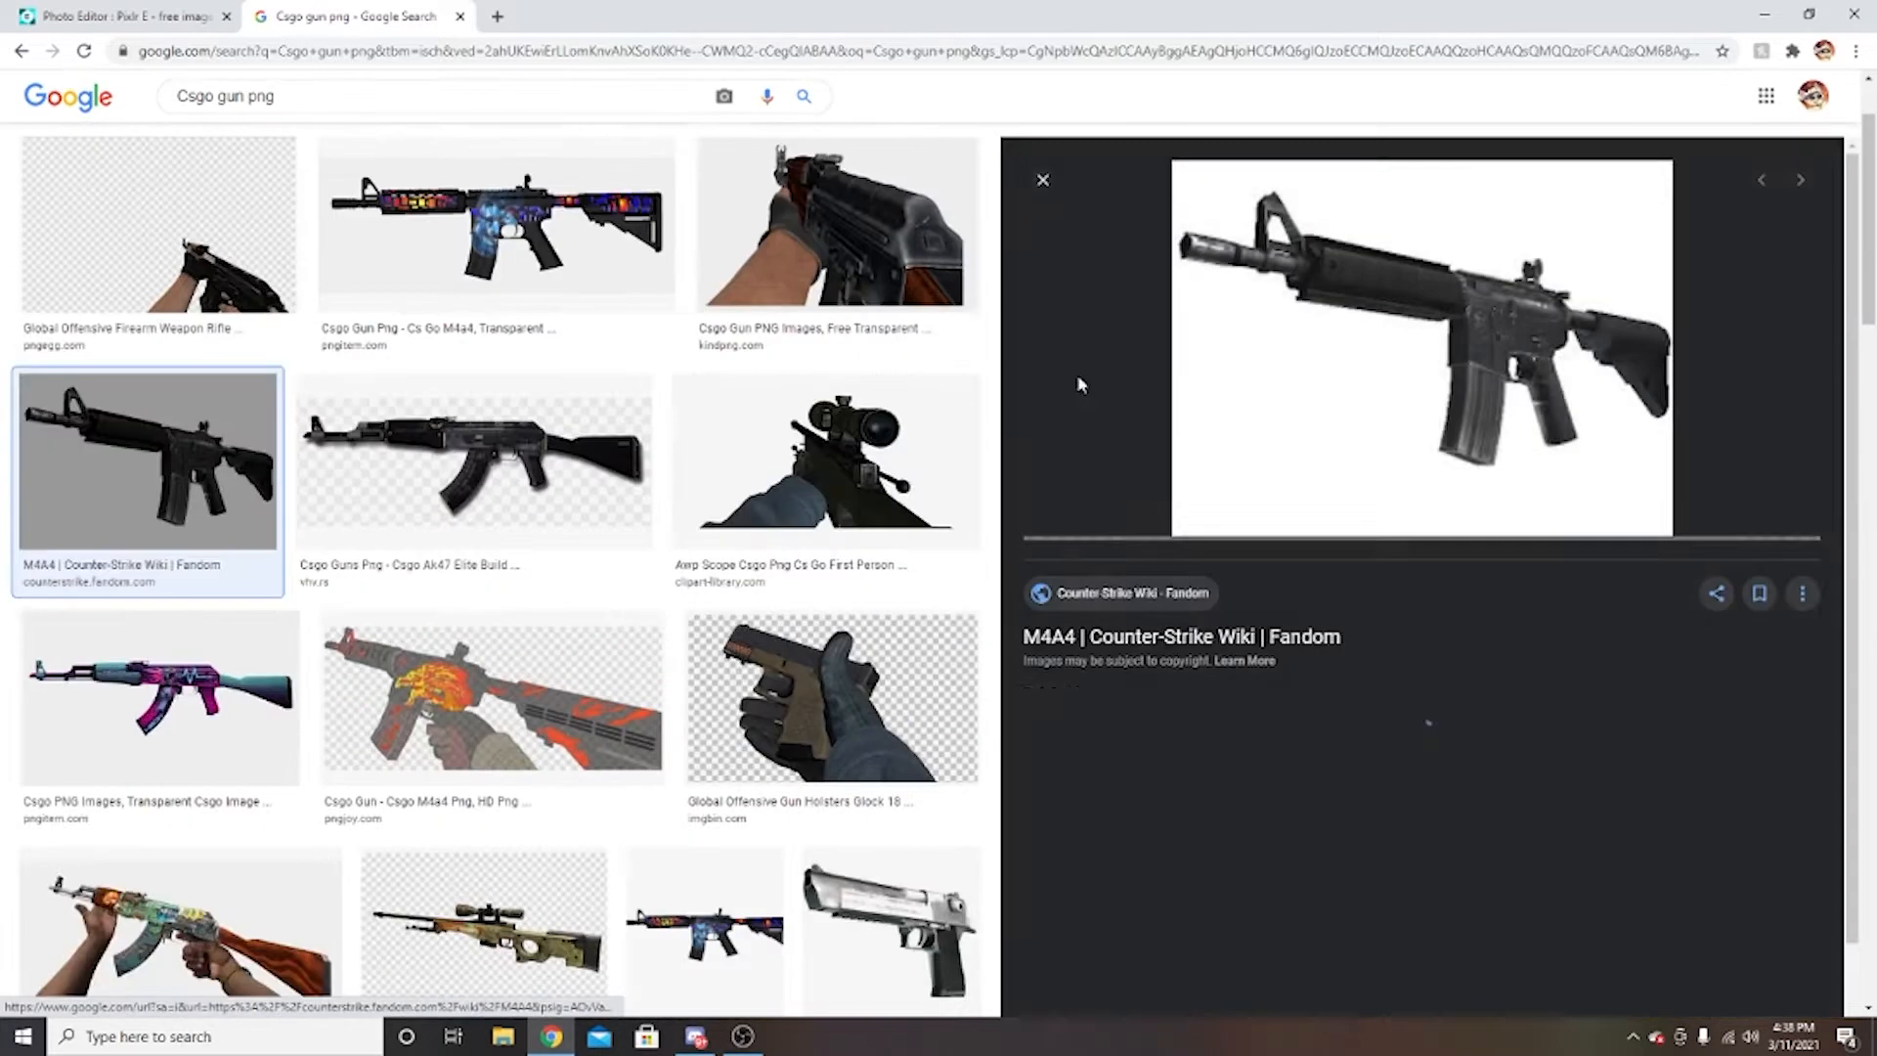
right_click(1406, 342)
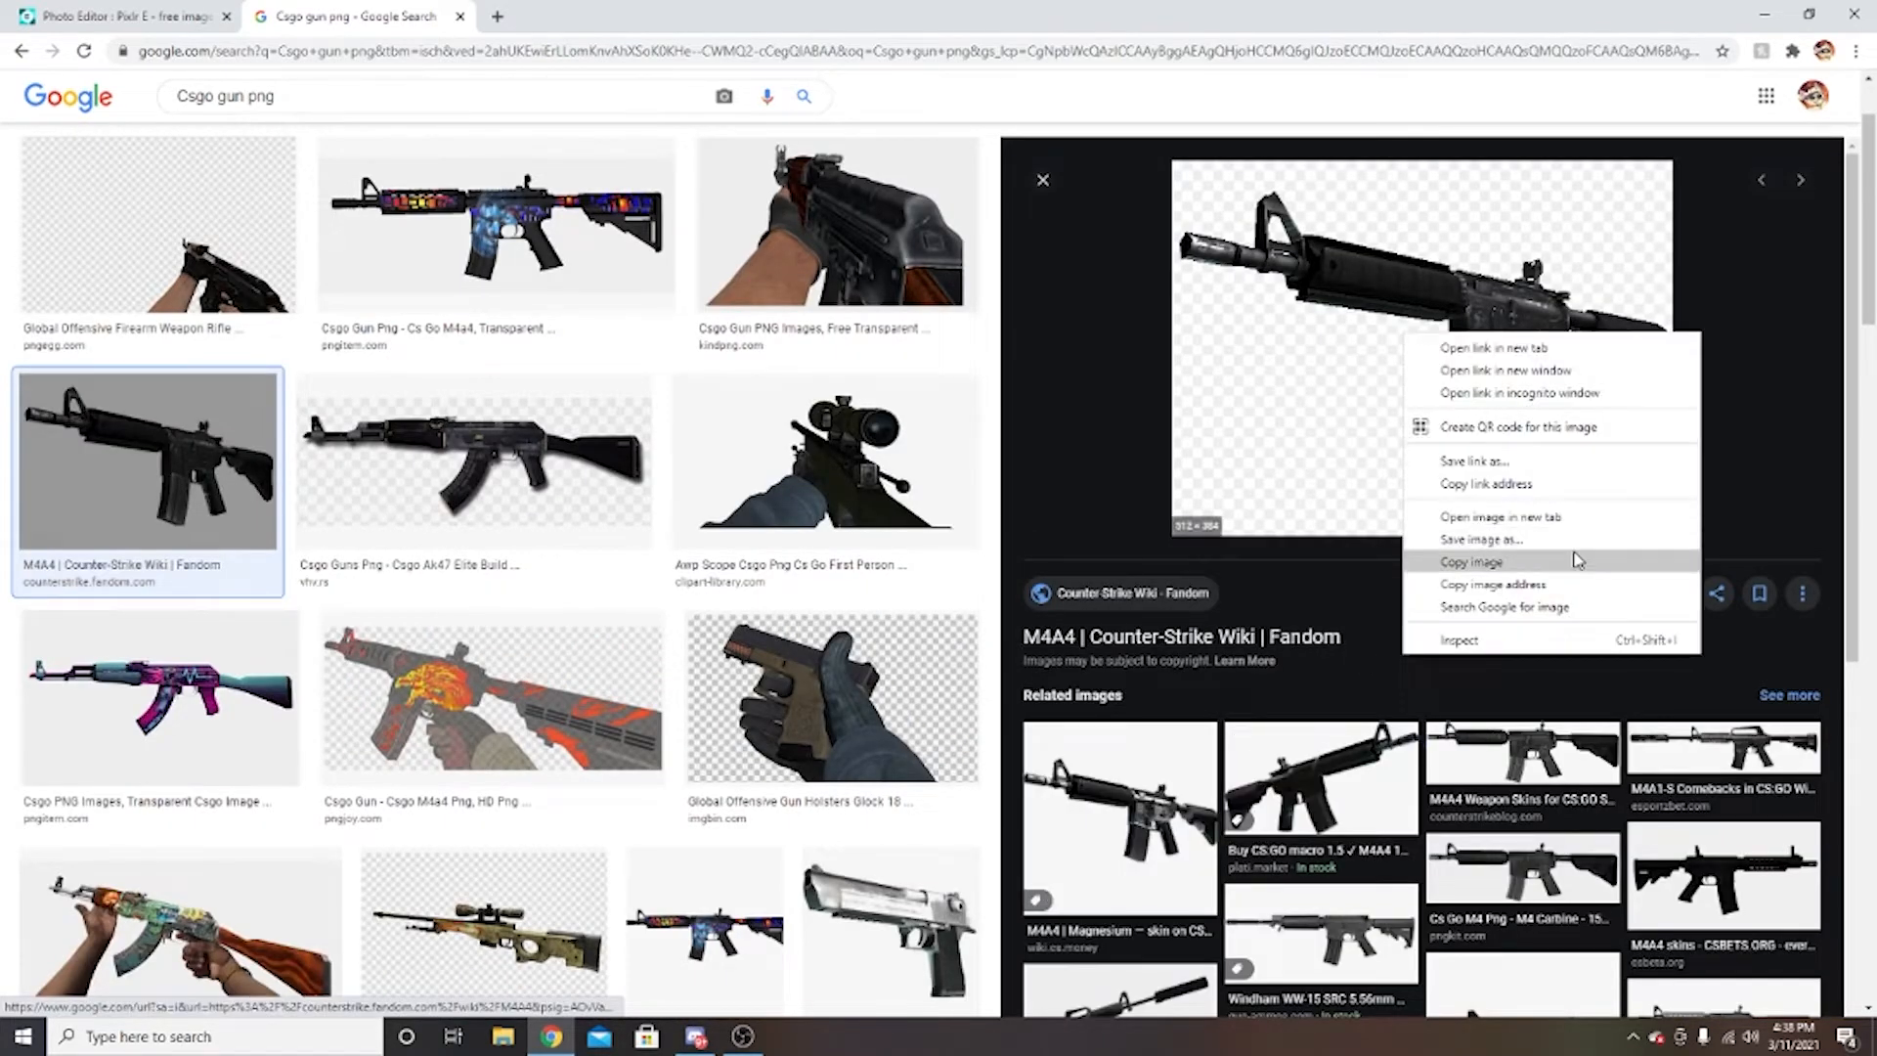
left_click(1572, 555)
key("ctrl+Tab")
key("ctrl+v")
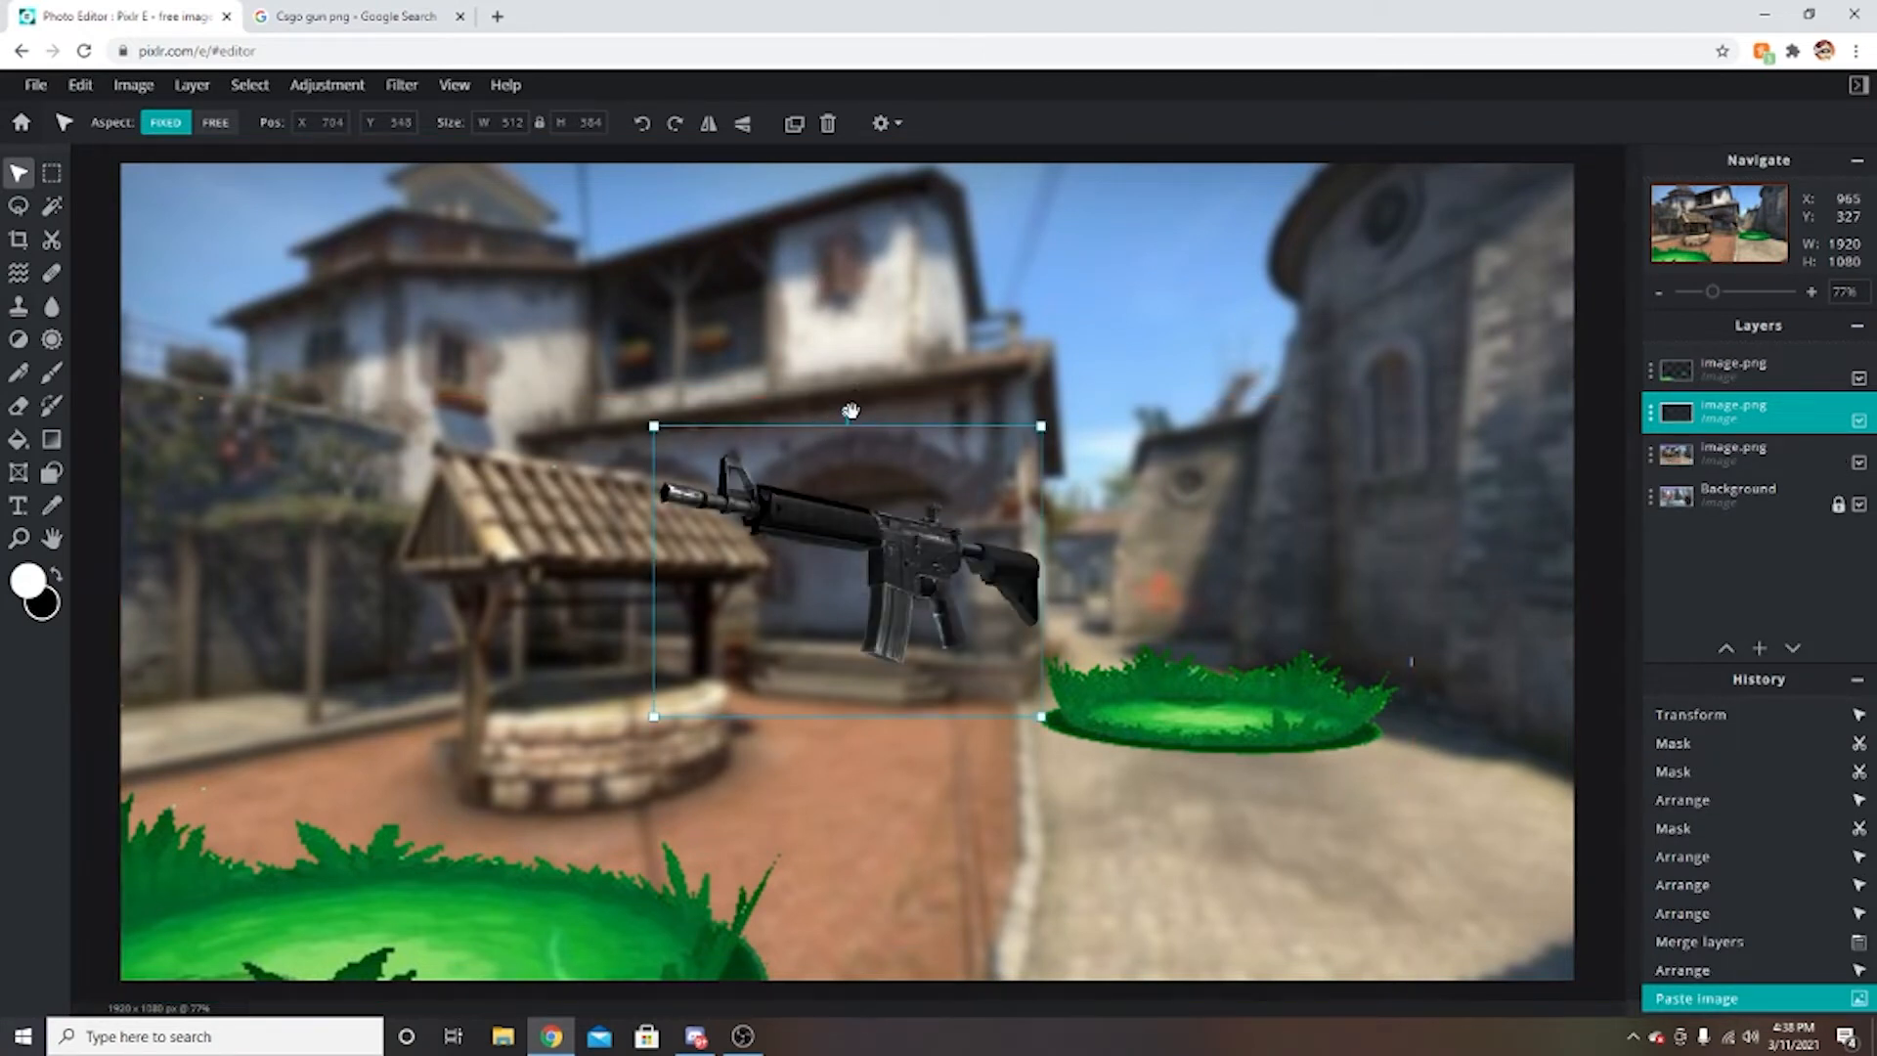
Tilt the pasted rifle clockwise so its muzzle points more steeply upward and shrink it to about 402 × 302 px.
left_click_drag(850, 413, 919, 428)
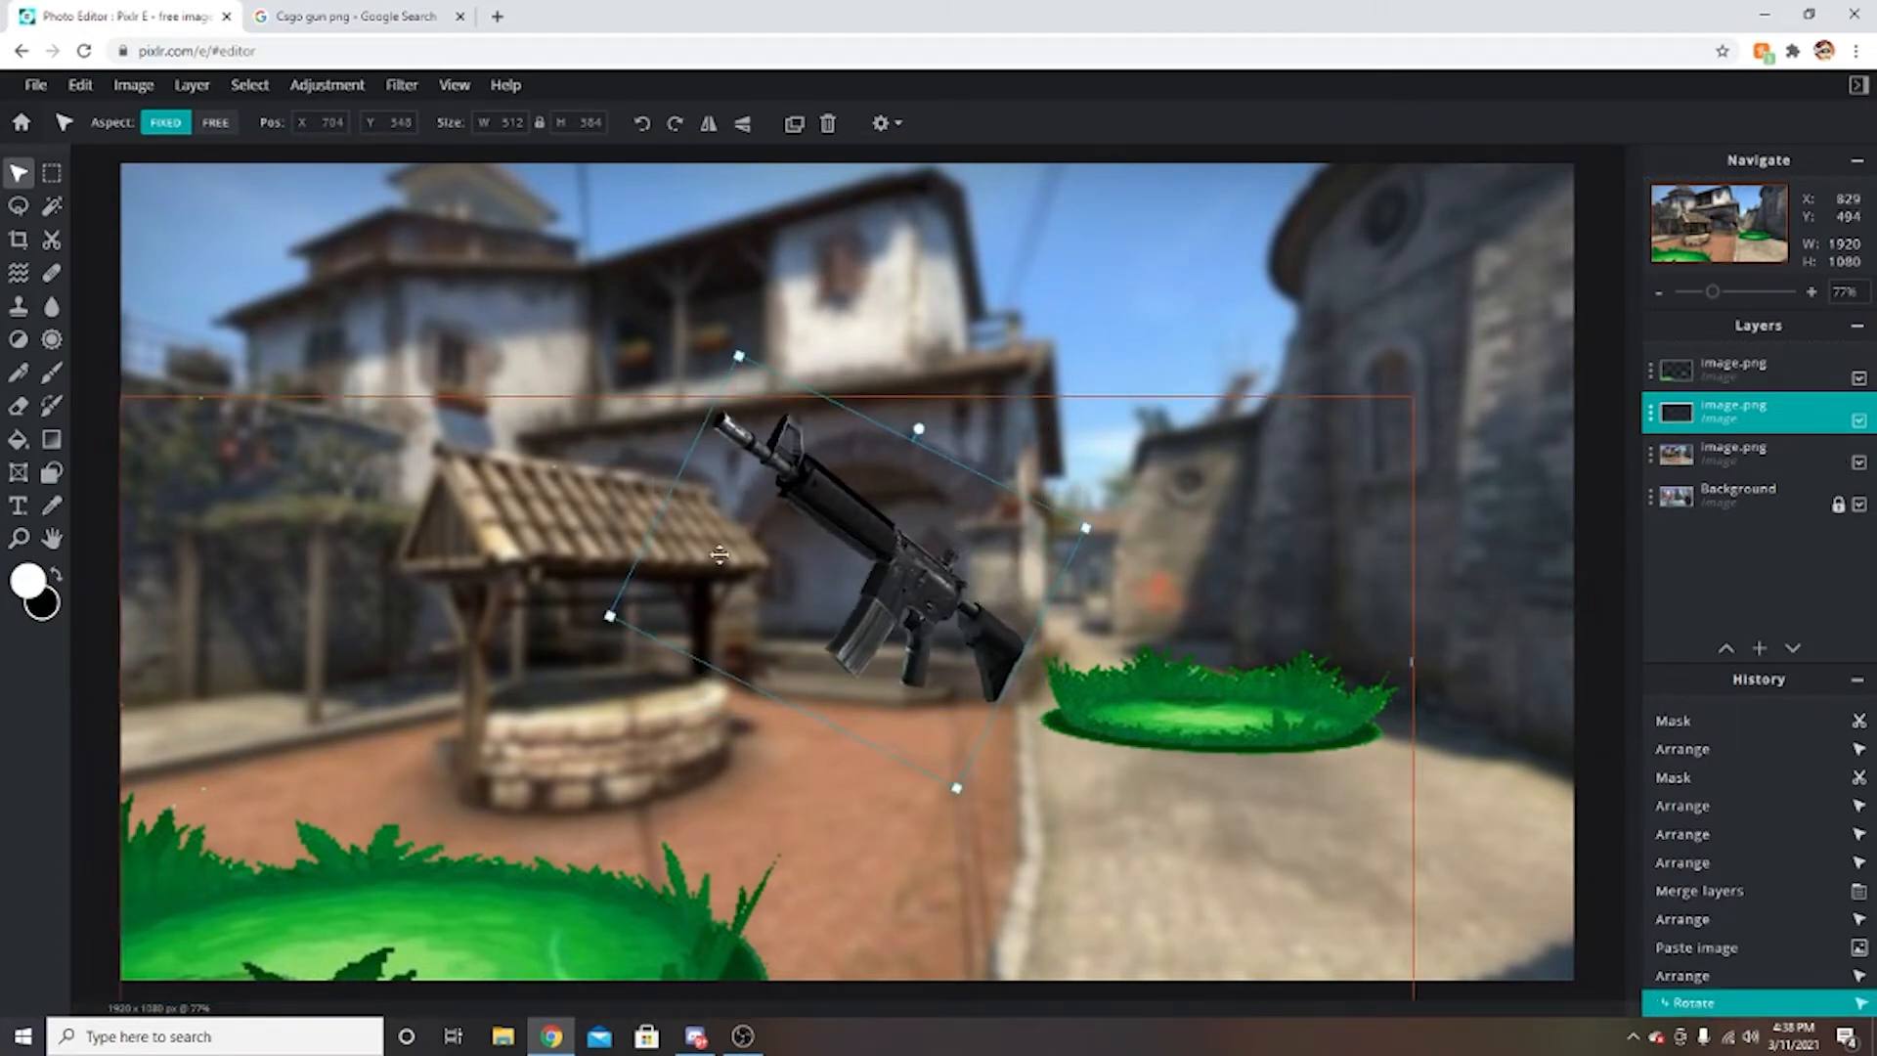
left_click_drag(615, 618, 713, 598)
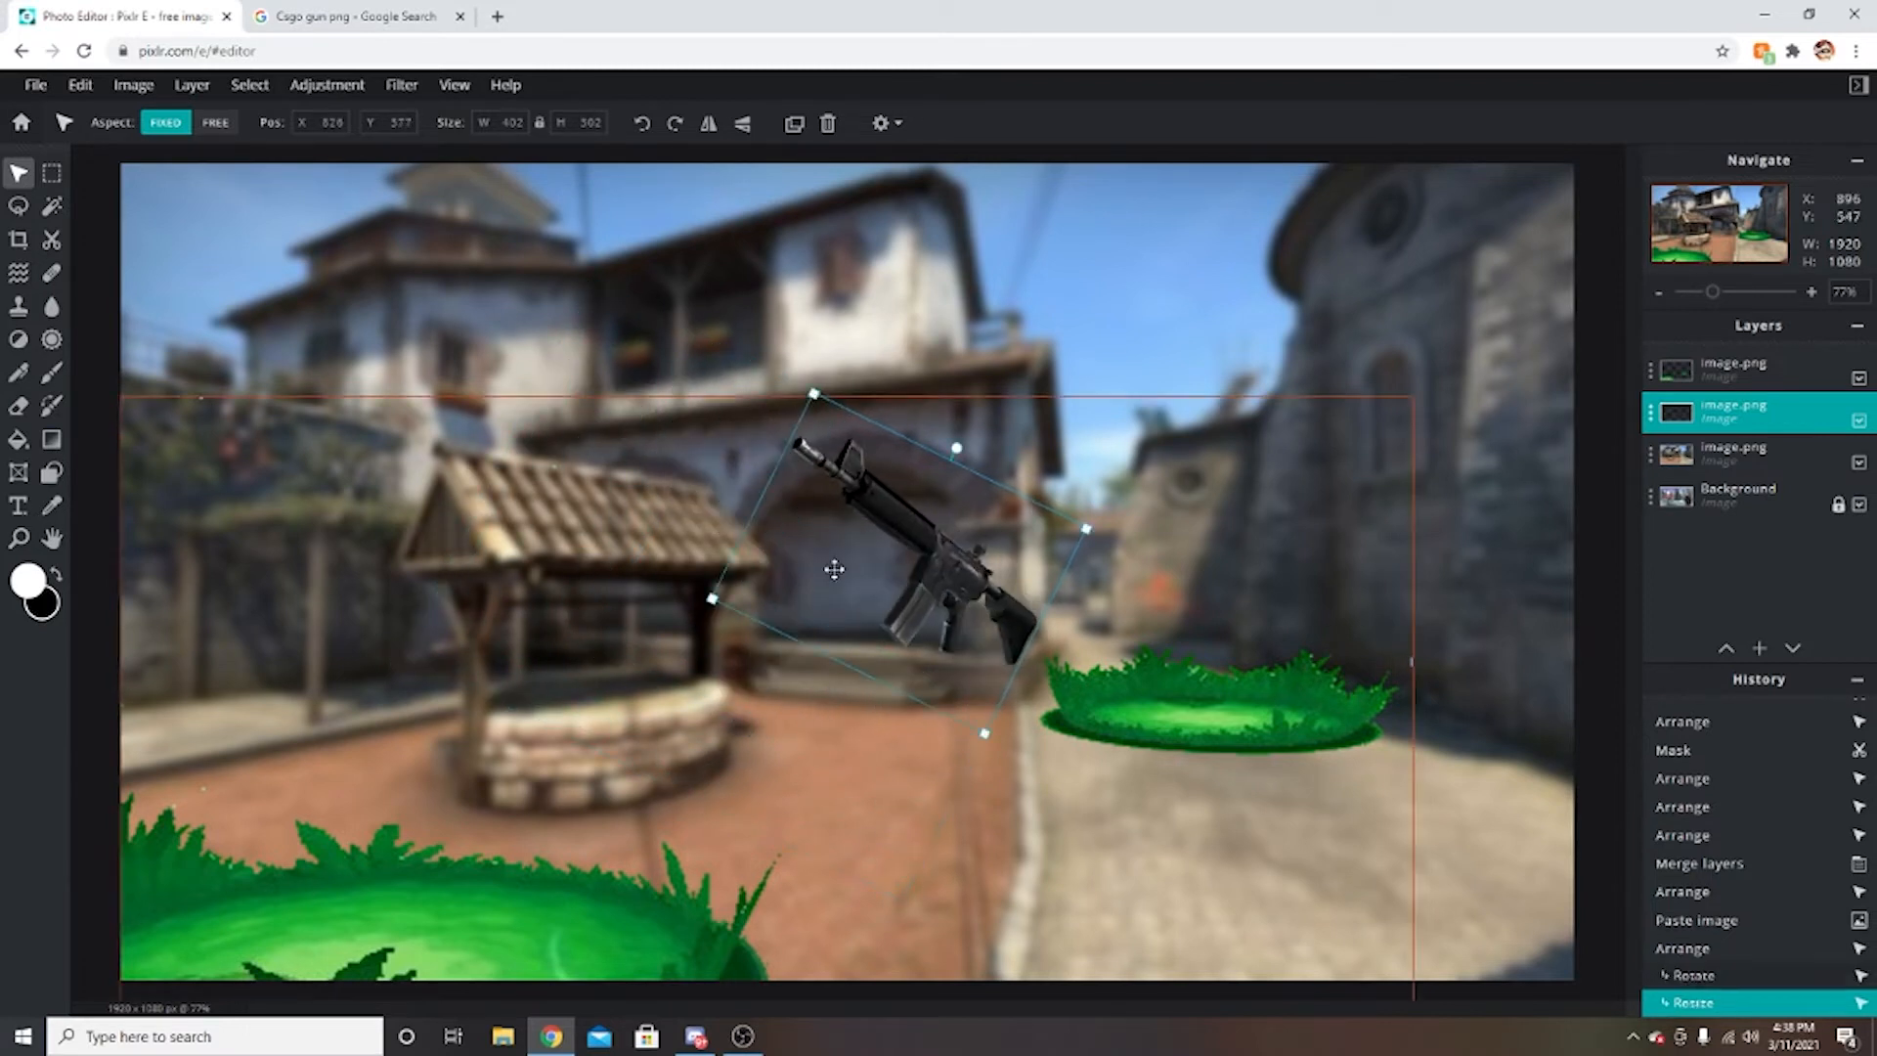
Shift the merged grass layer slightly left to about X -10, Y 307.
mouse_move(911, 558)
left_mouse_down()
mouse_move(1056, 510)
mouse_move(1046, 565)
mouse_move(909, 544)
mouse_move(926, 544)
left_mouse_up()
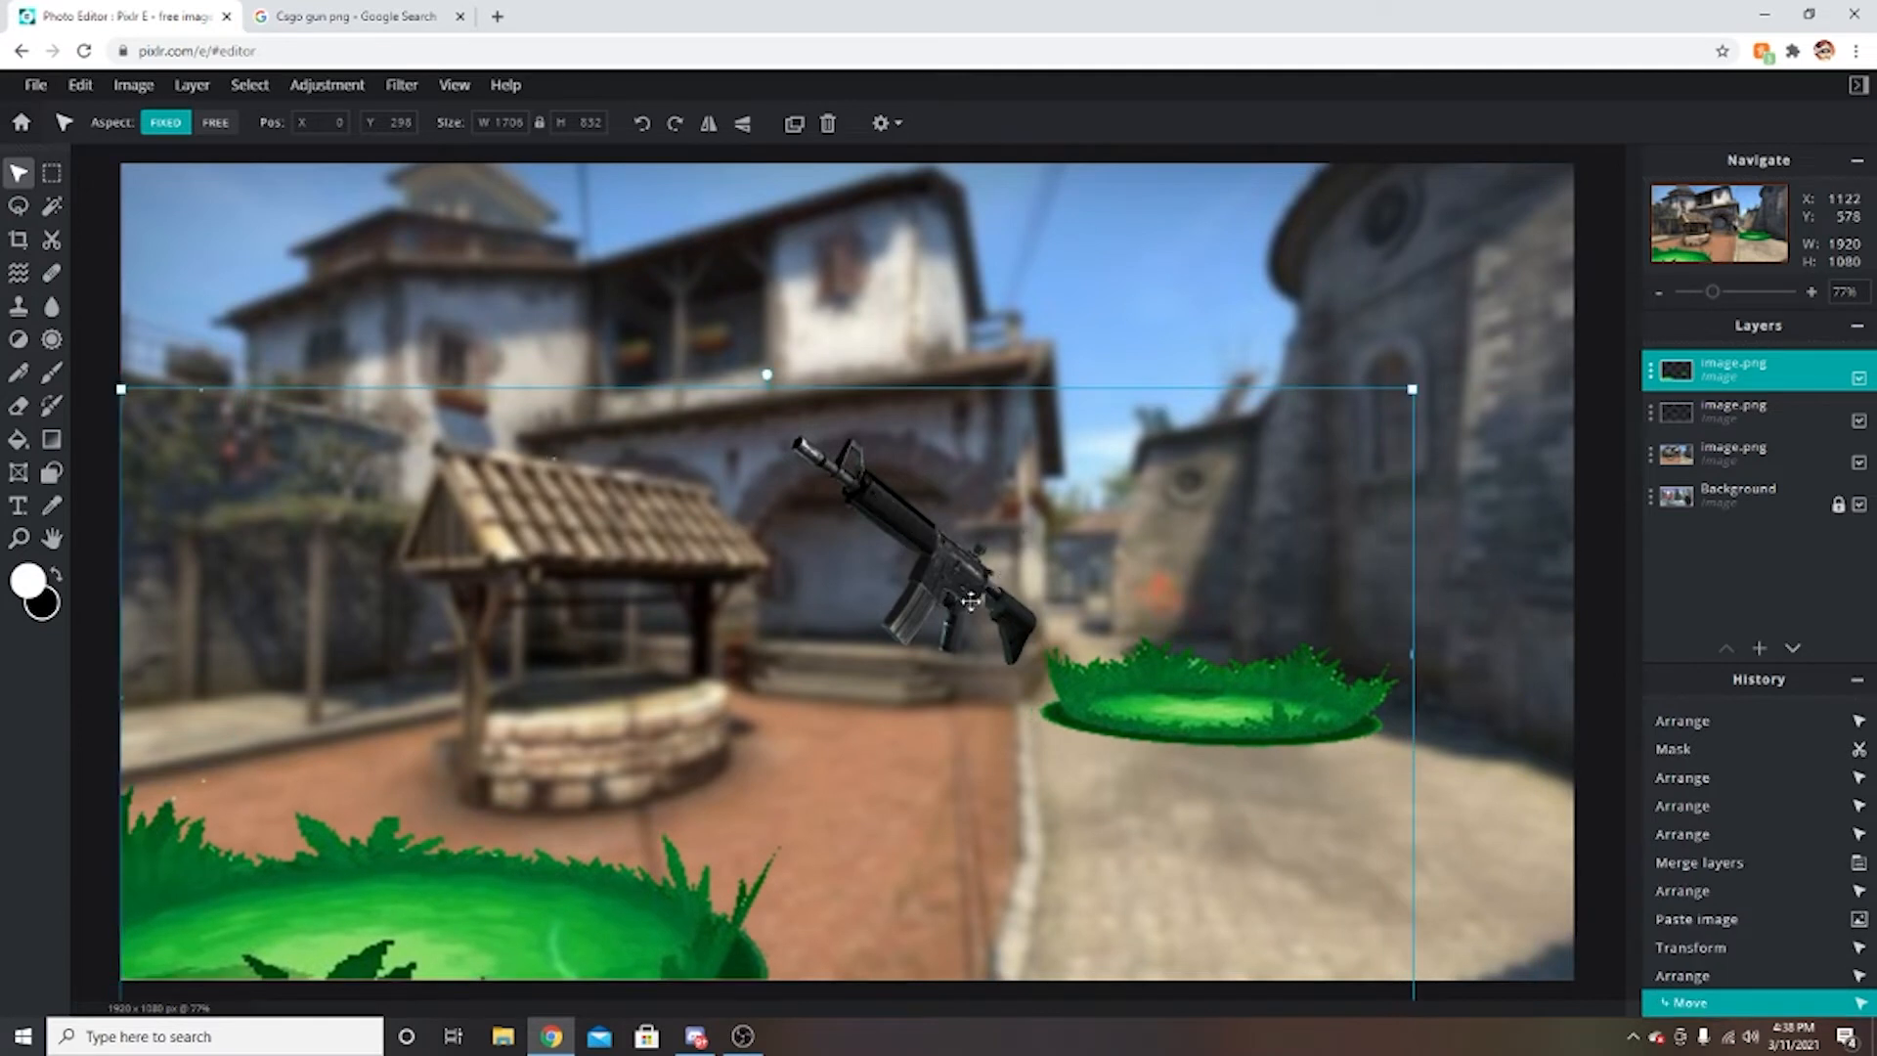
left_click_drag(1057, 544, 1056, 544)
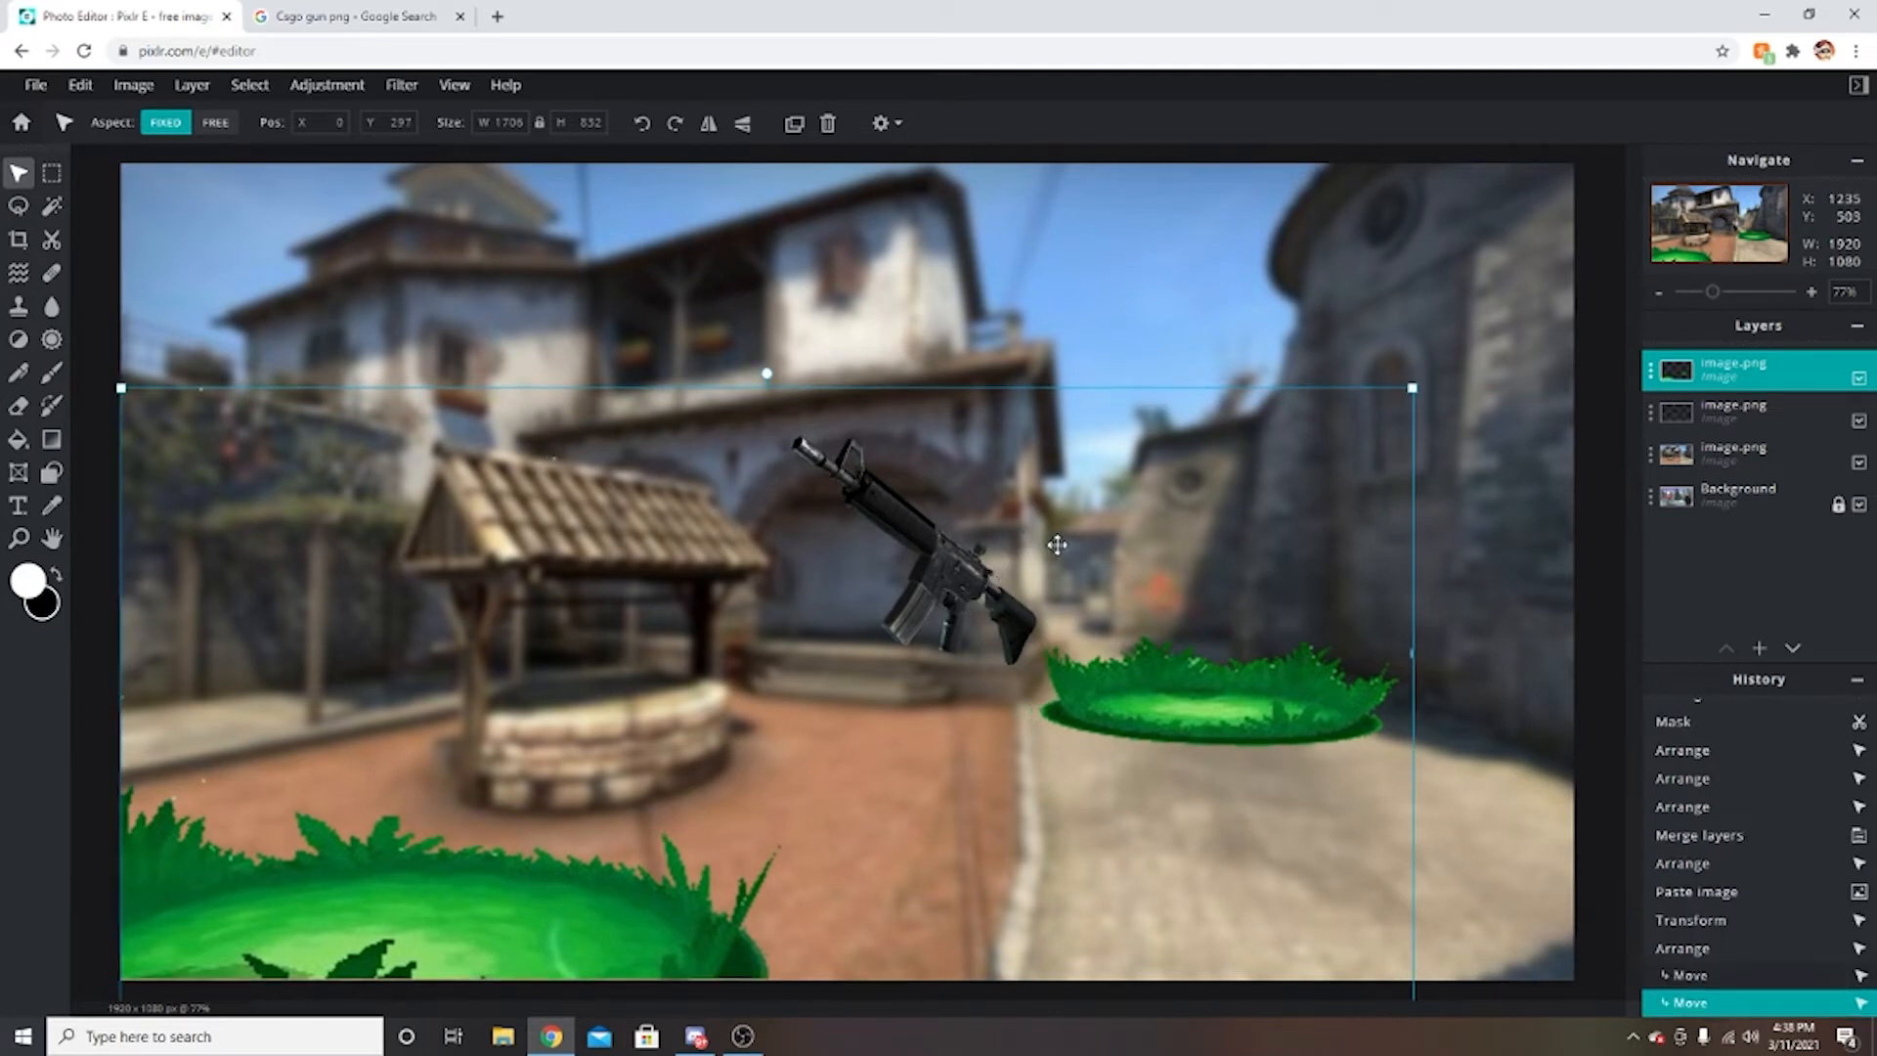
left_click(89, 216)
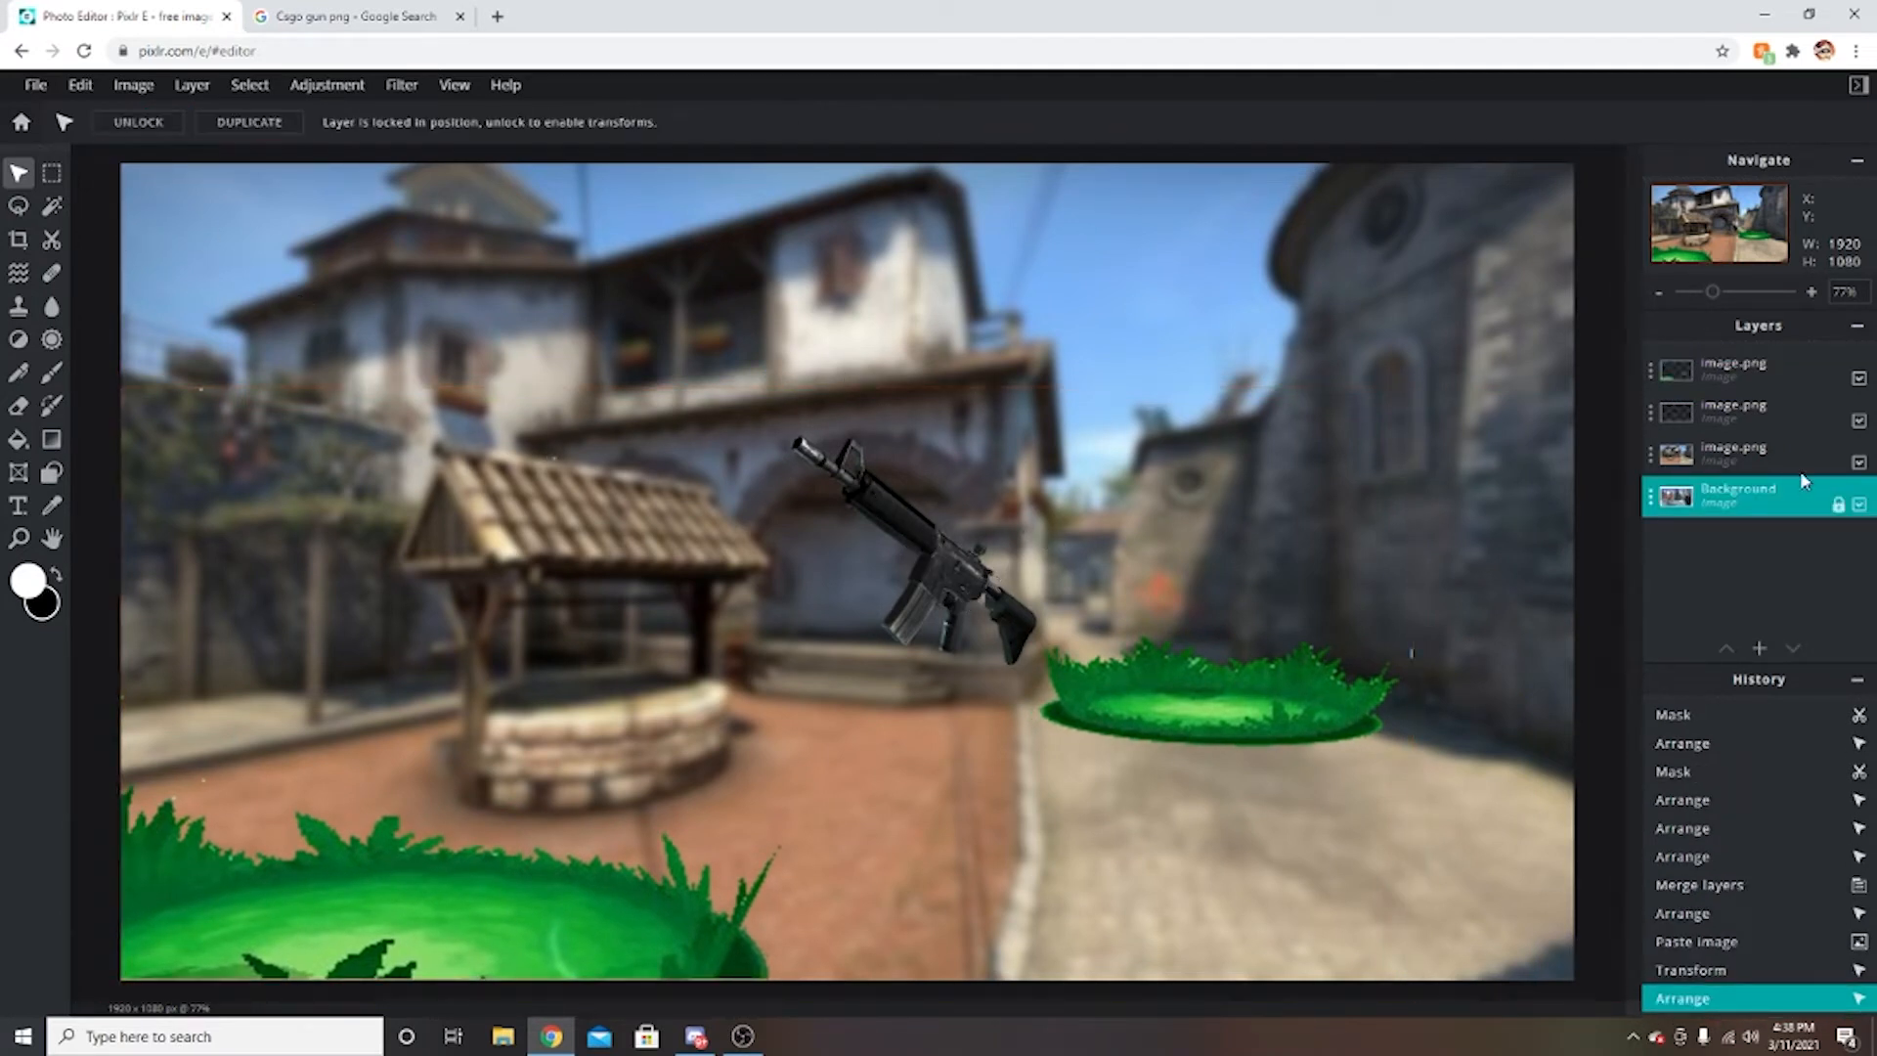
left_click(1740, 401)
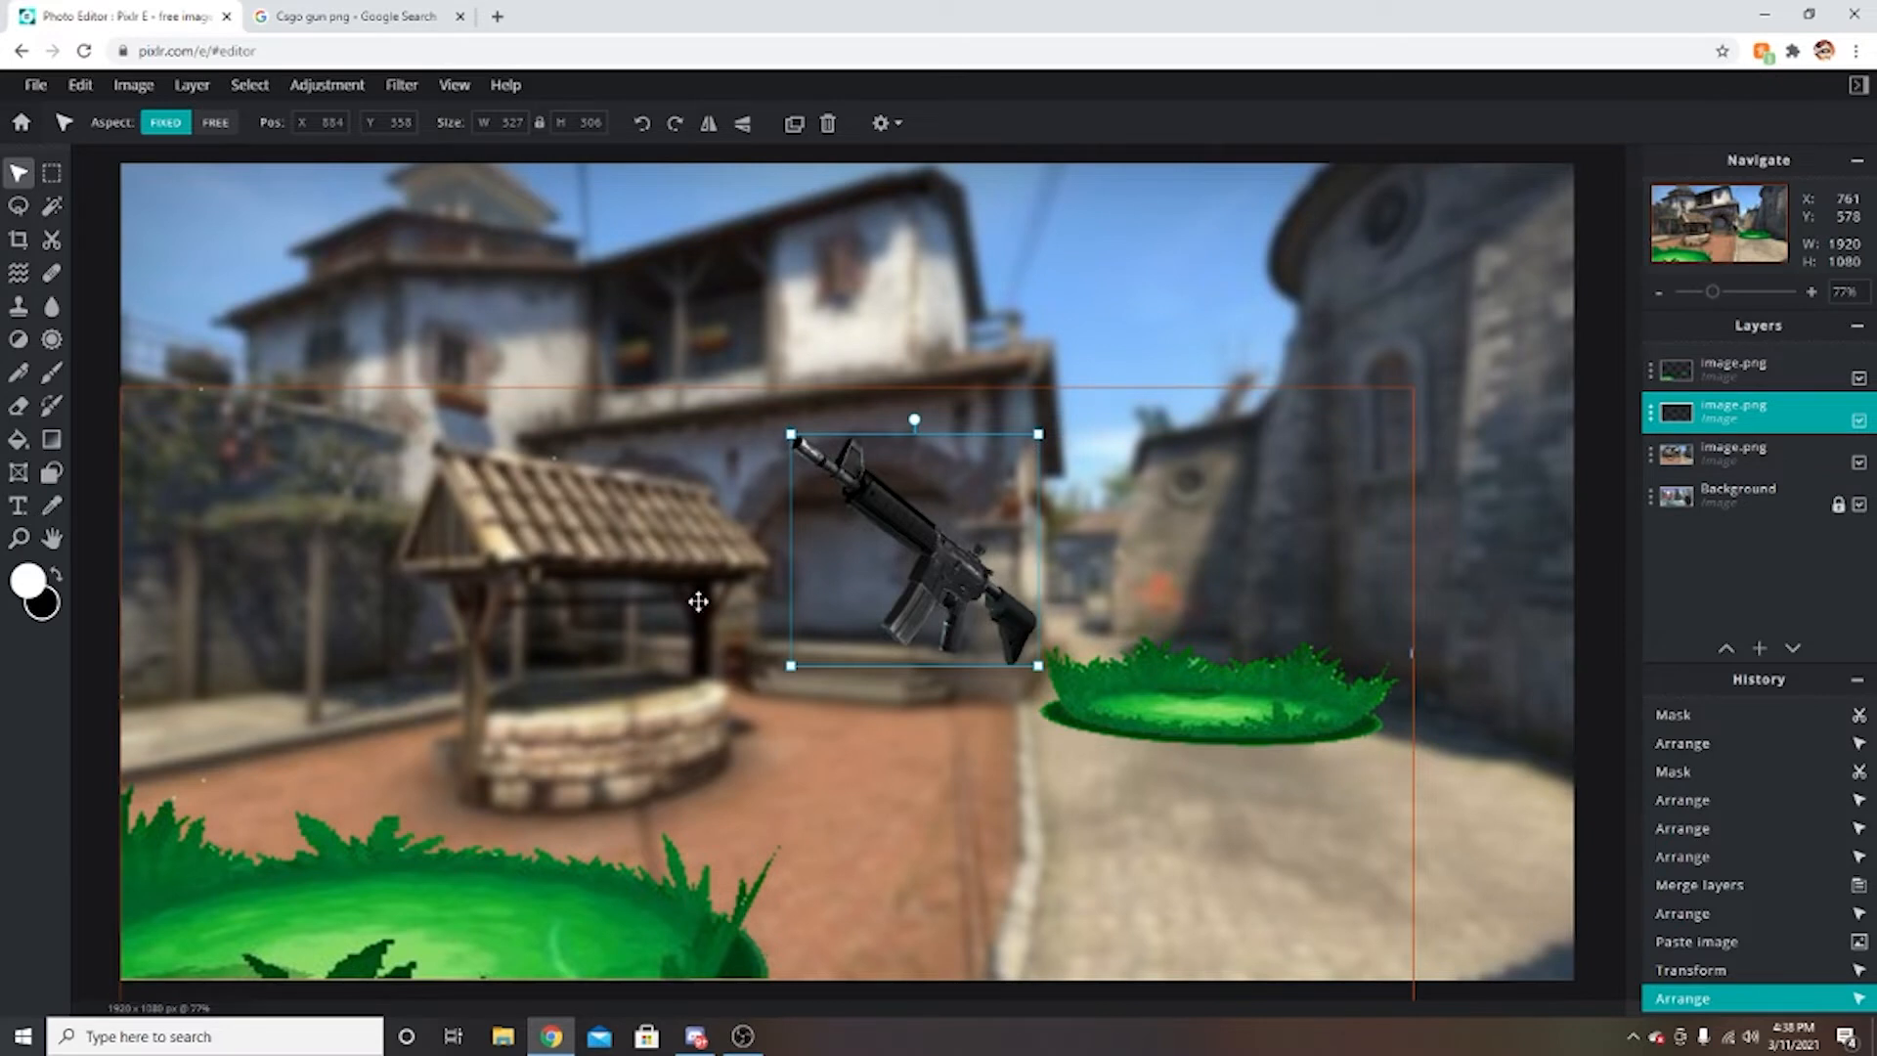
left_click(895, 536)
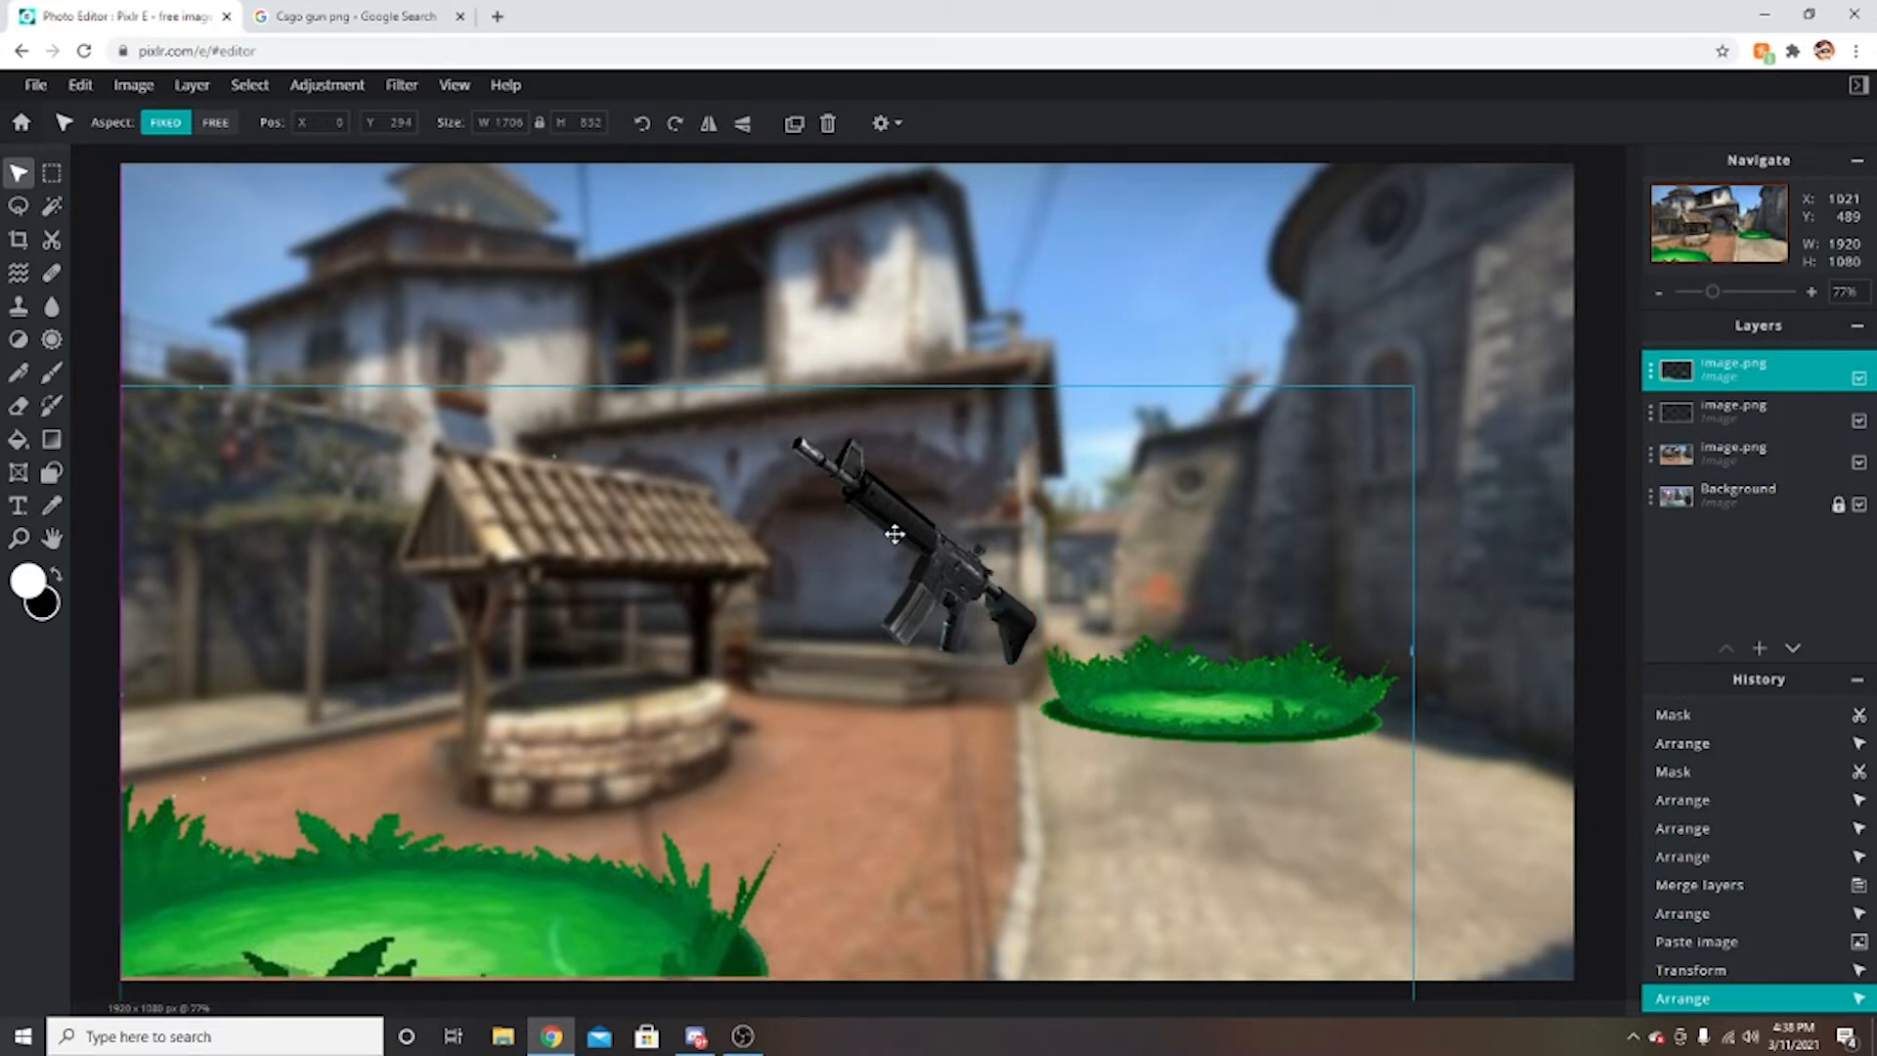
left_click_drag(896, 534, 888, 544)
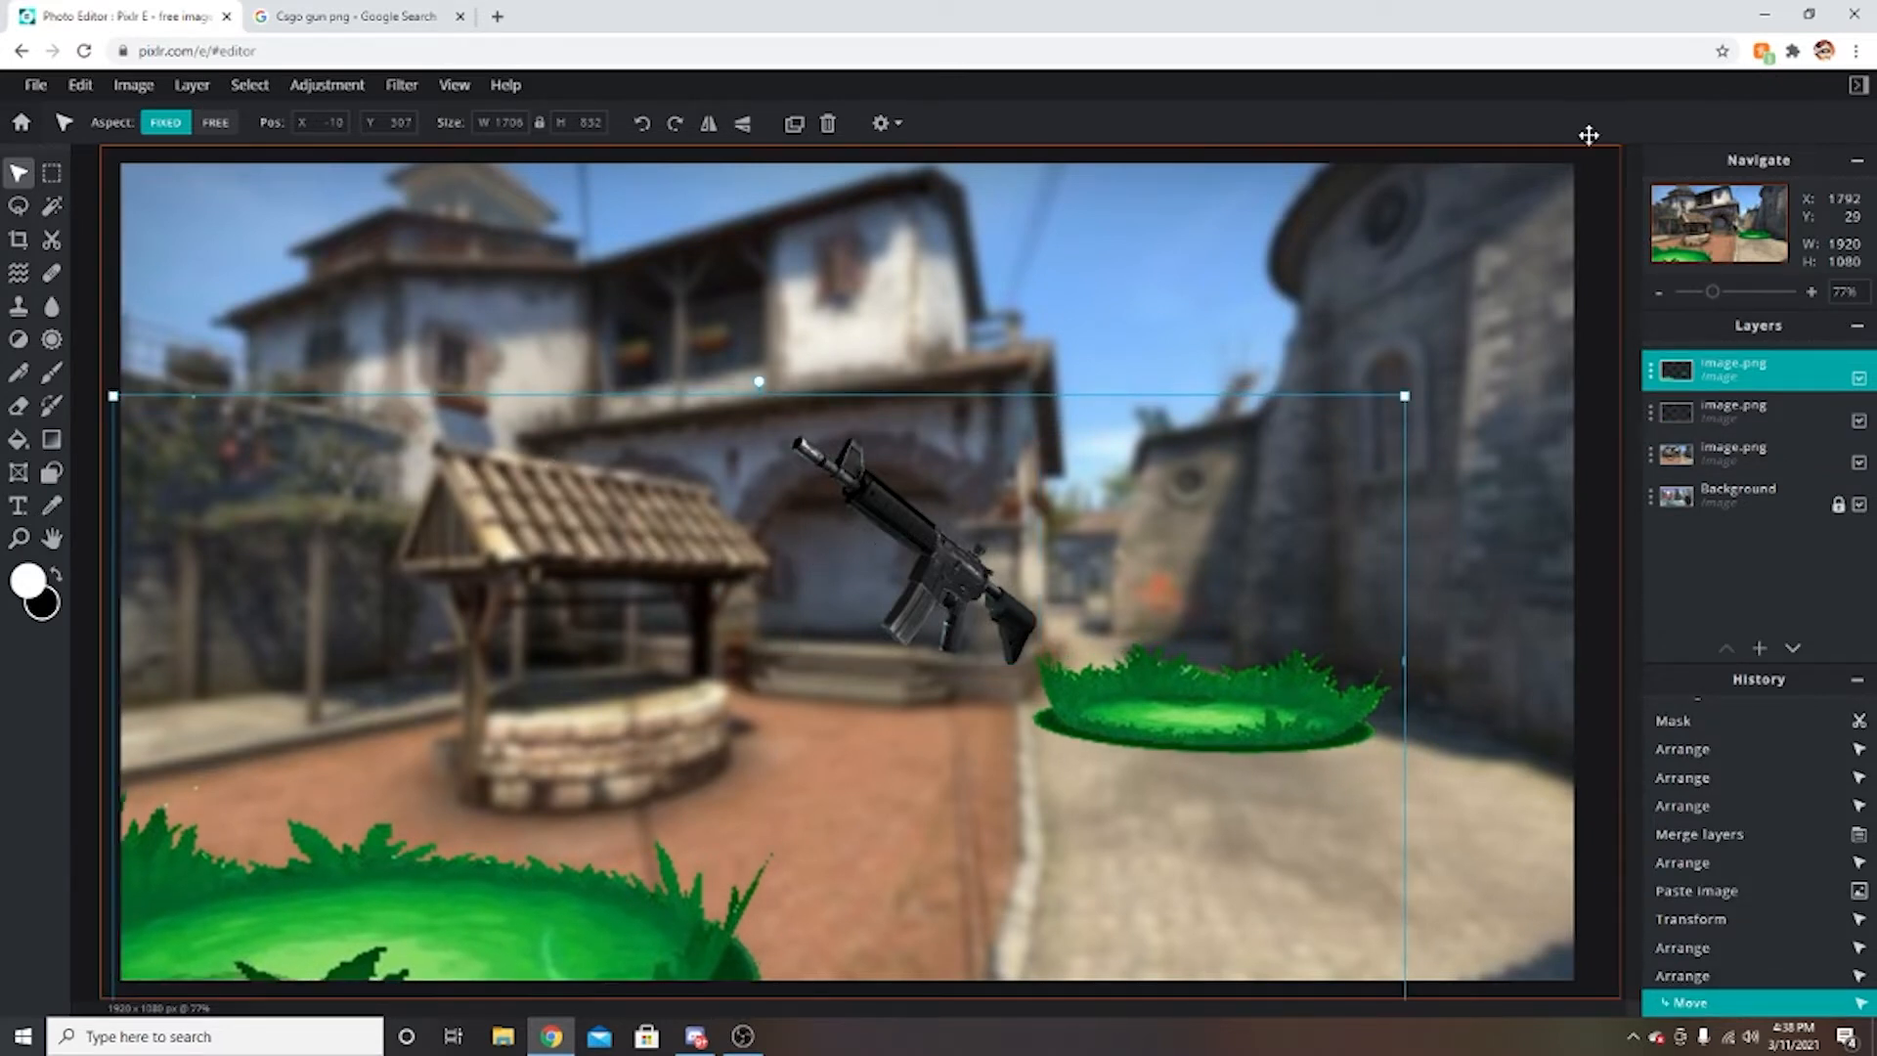
Lock the merged grass layer and place the rifle over the small grass patch at about X 1244, Y 363.
right_click(1768, 378)
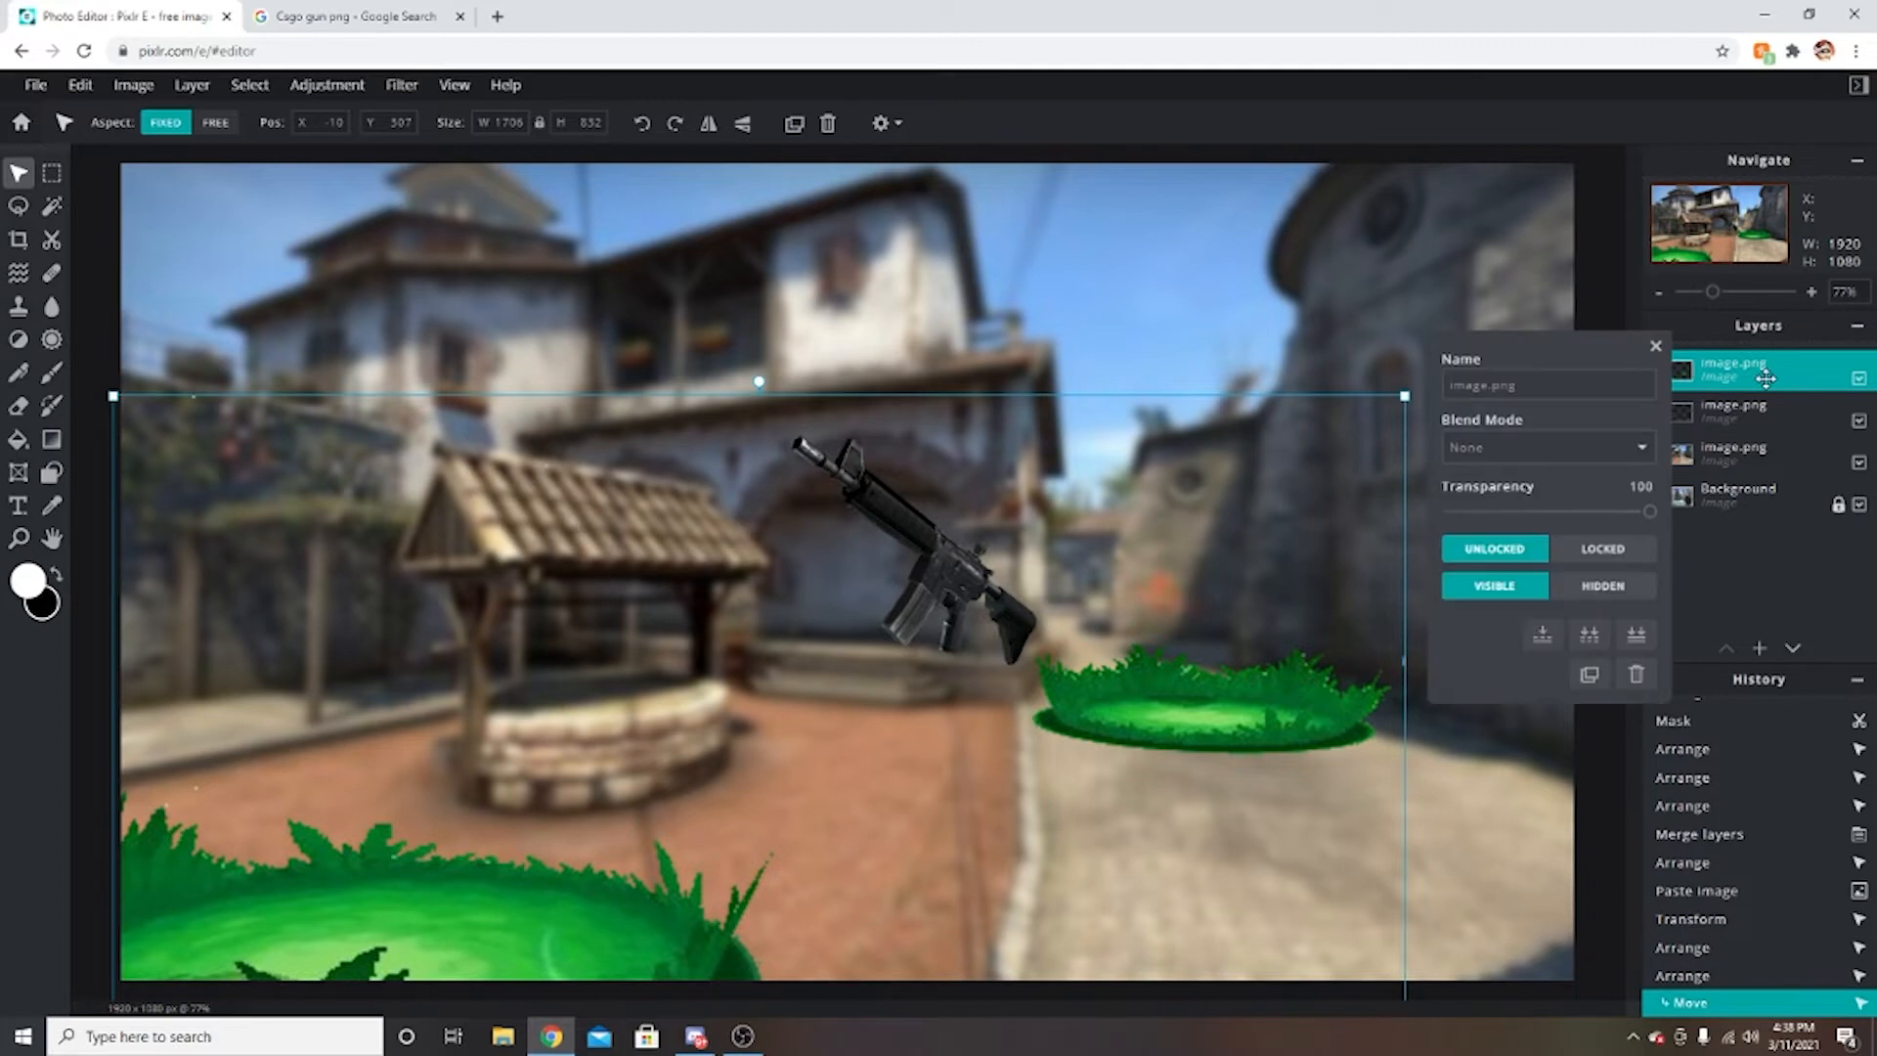
left_click(1602, 553)
left_click(944, 572)
left_click_drag(944, 572, 1211, 591)
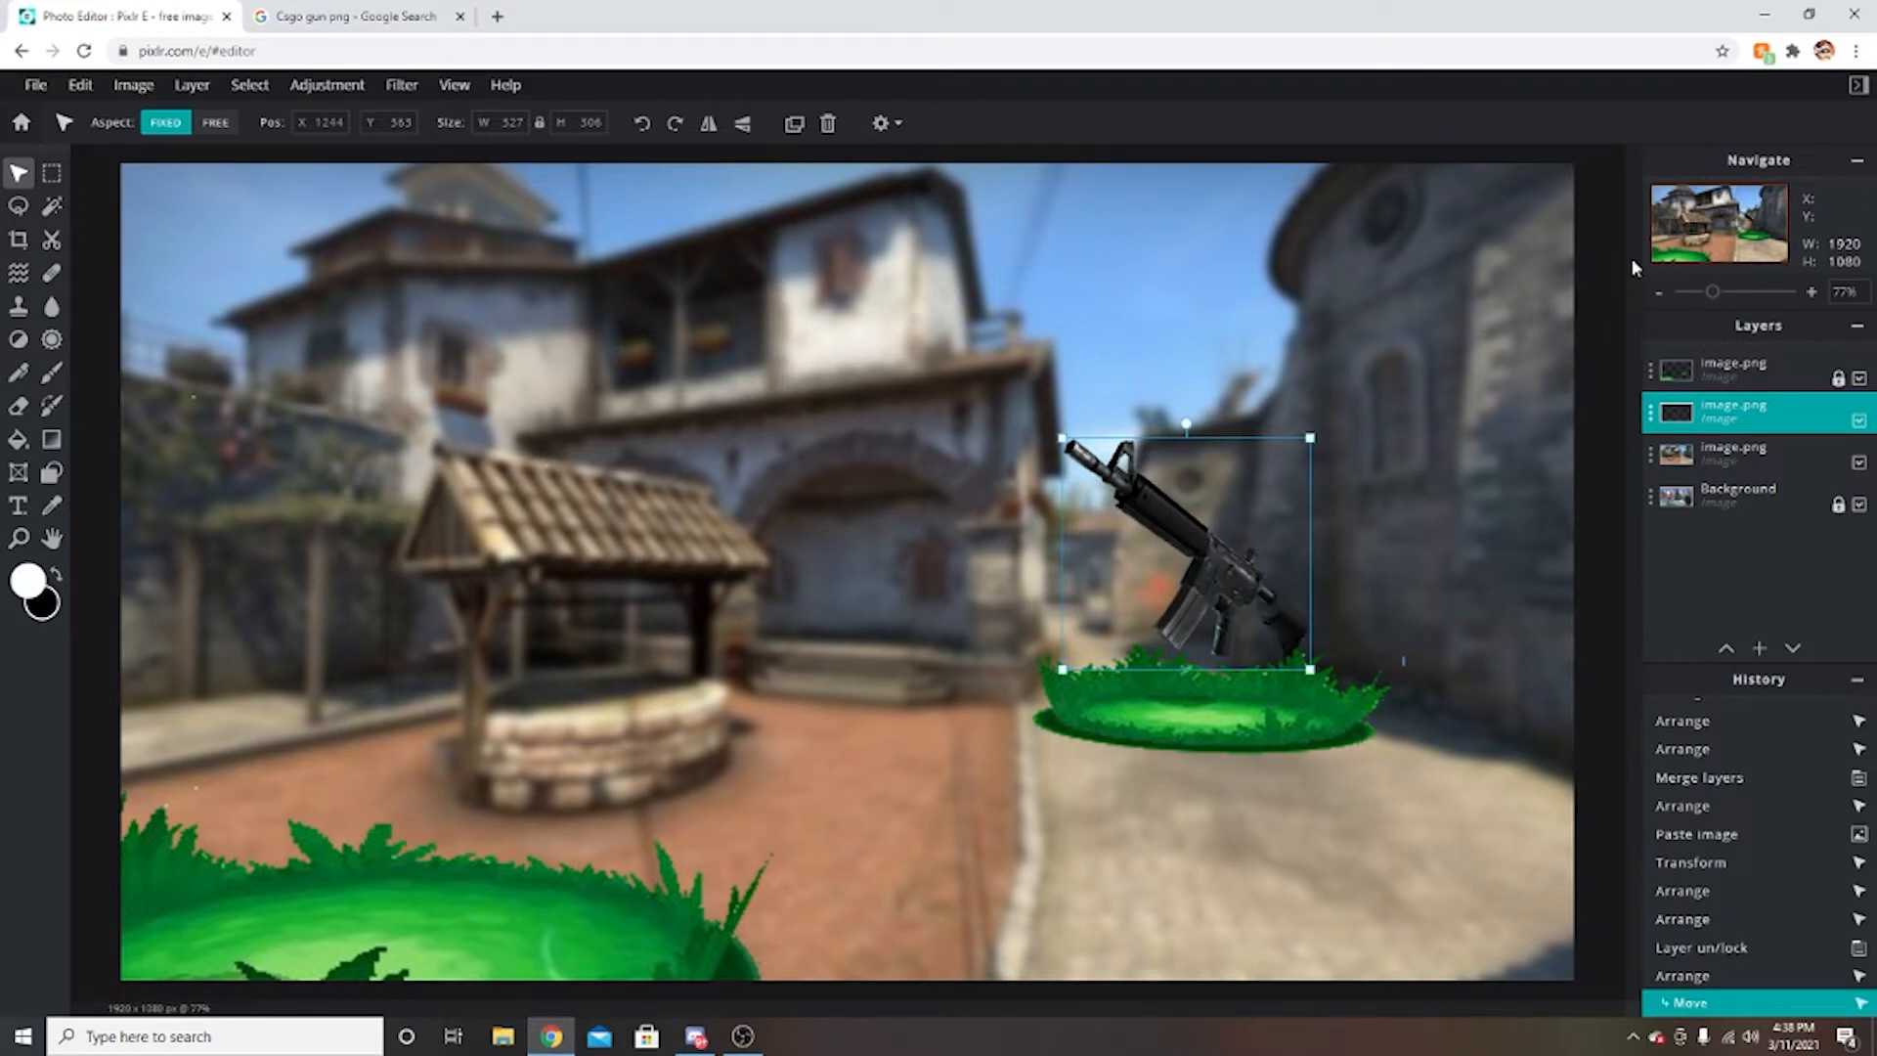
scroll(1604, 843, "down", 3)
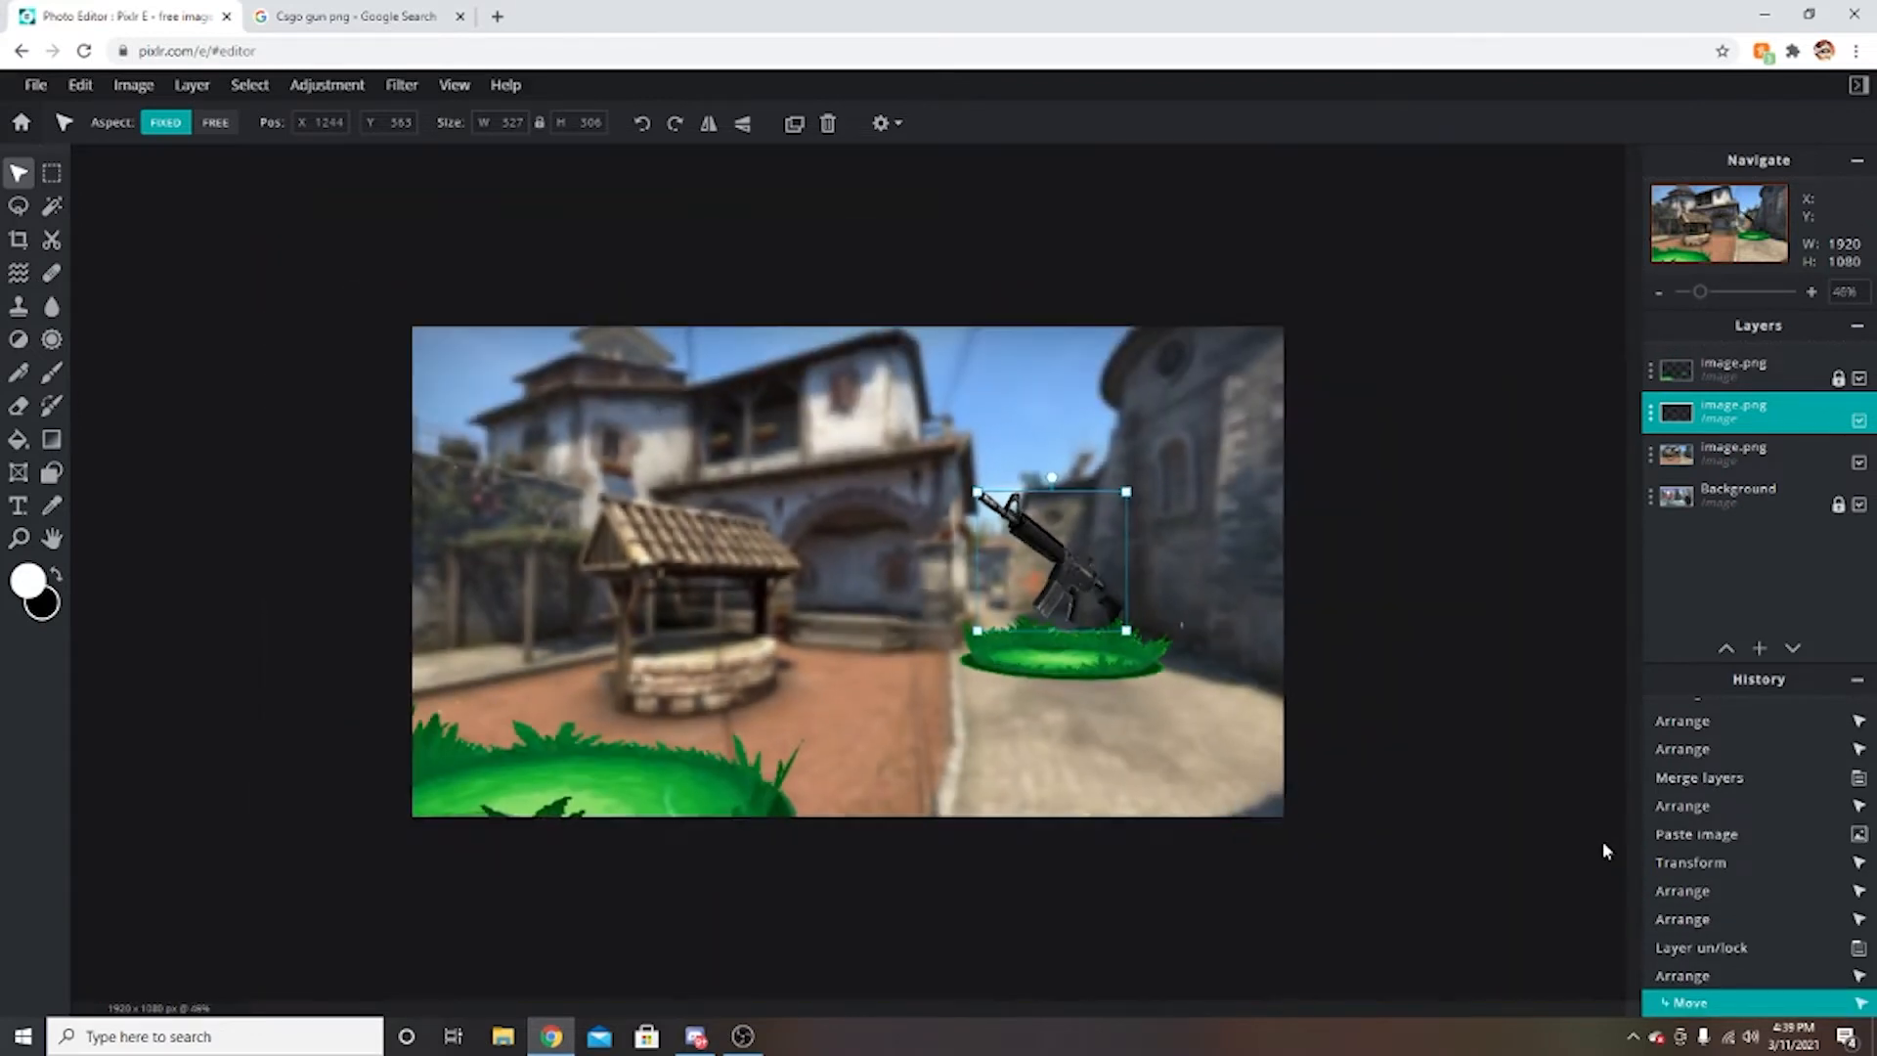
left_click(1349, 824)
Set the Draw brush to a soft round 10 px tip for close-up work on the rifle.
scroll(1173, 591, "up", 2)
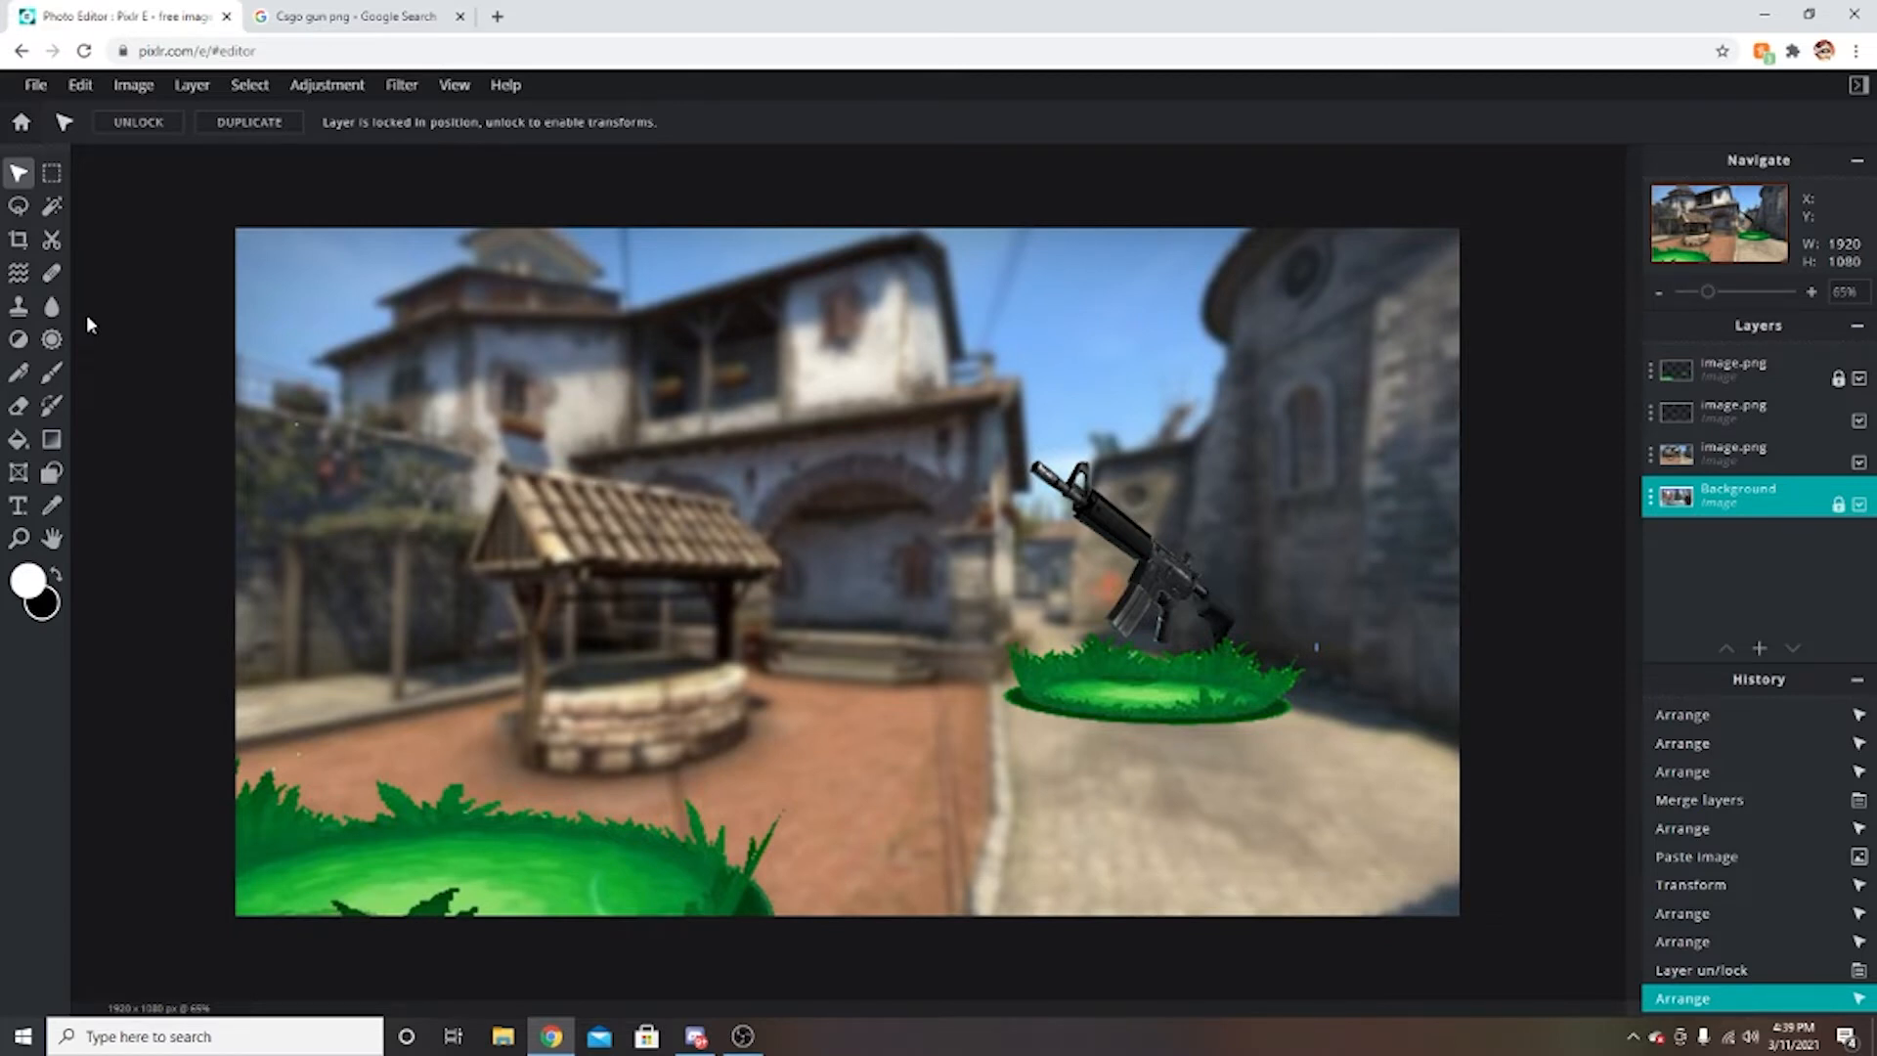
left_click(52, 374)
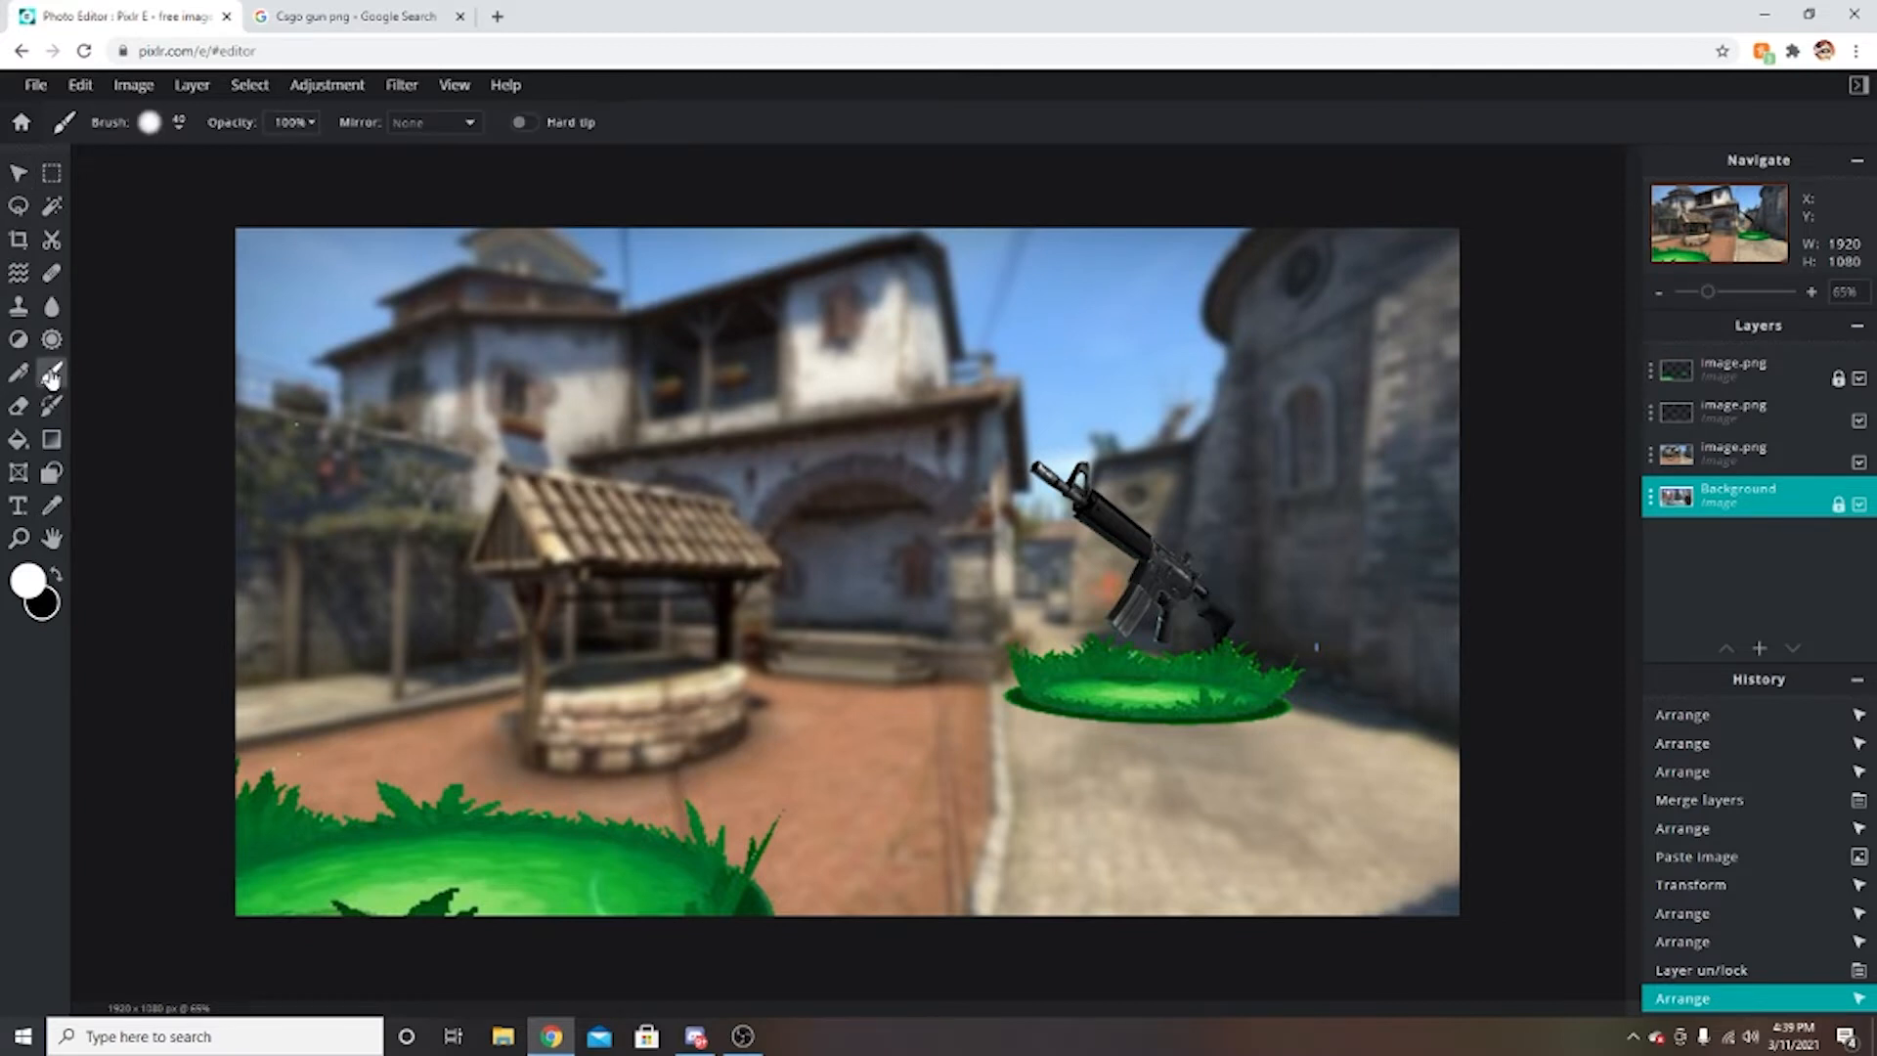
left_click(179, 125)
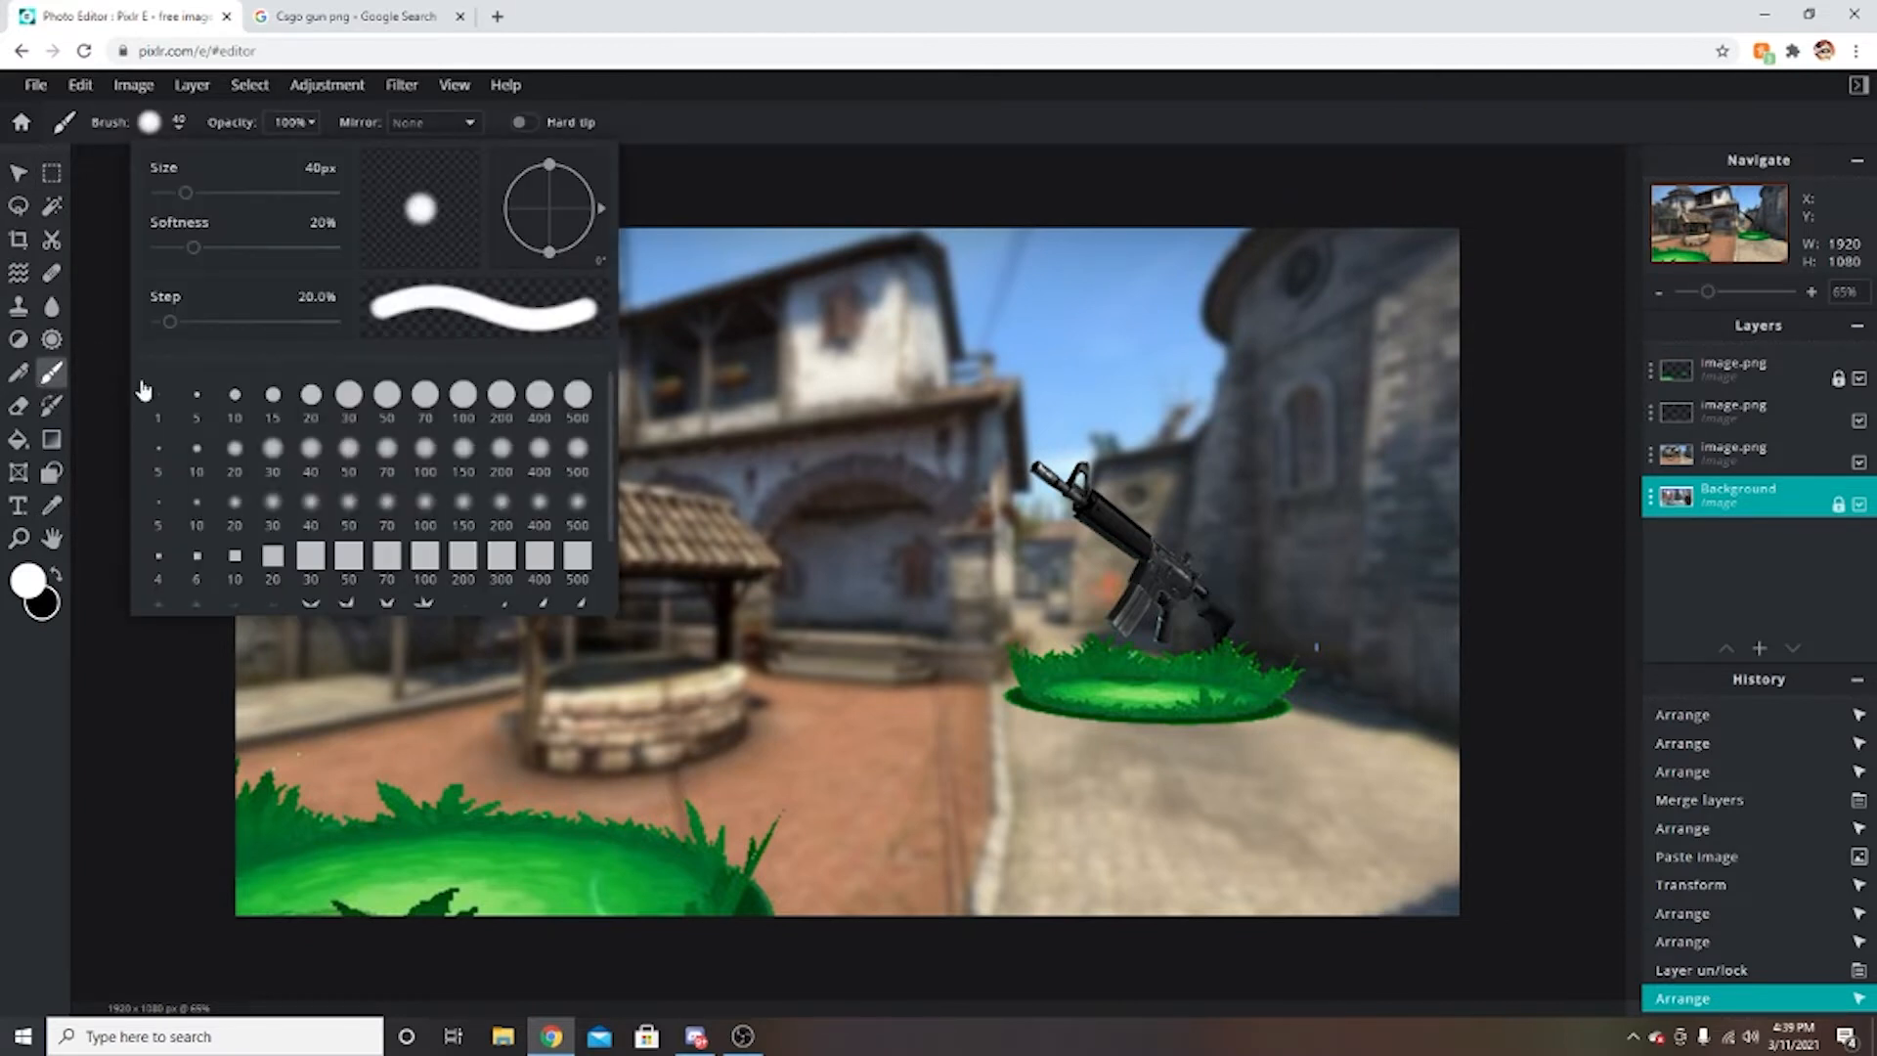
left_click(234, 397)
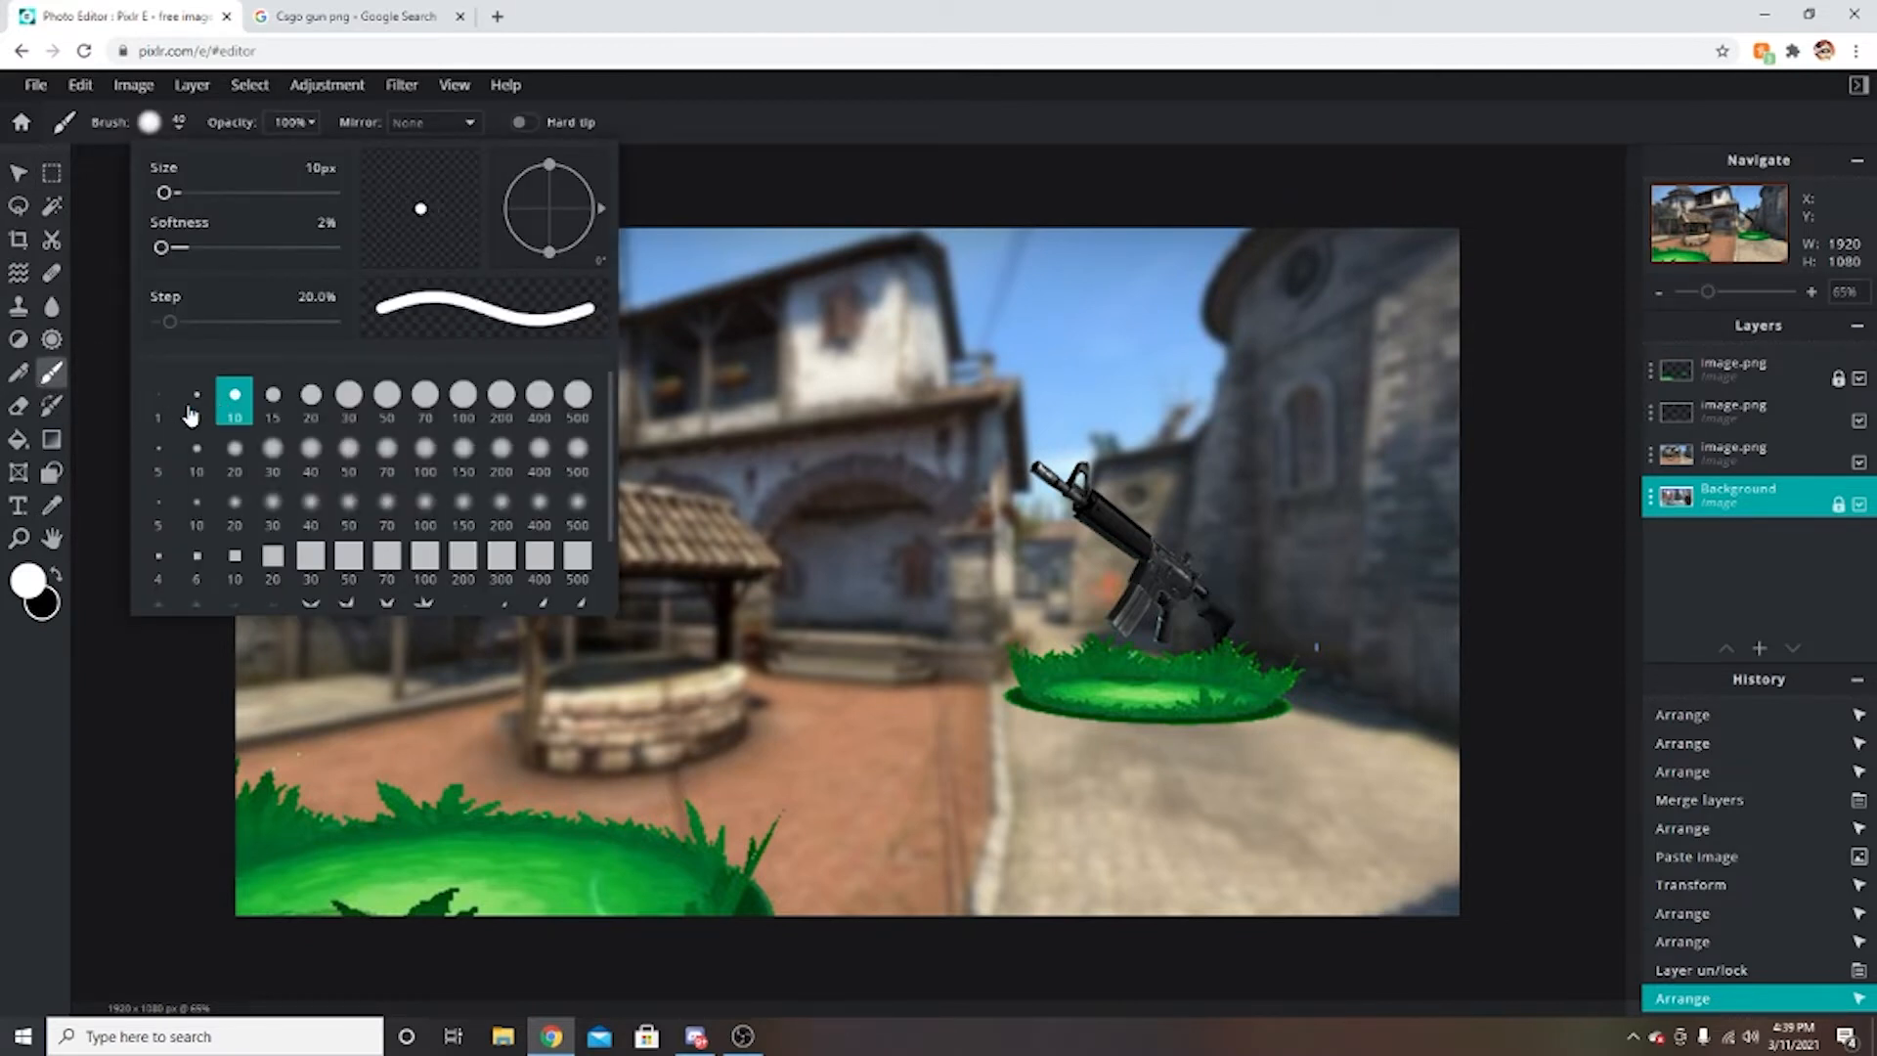
left_click(196, 502)
scroll(1424, 649, "up", 5)
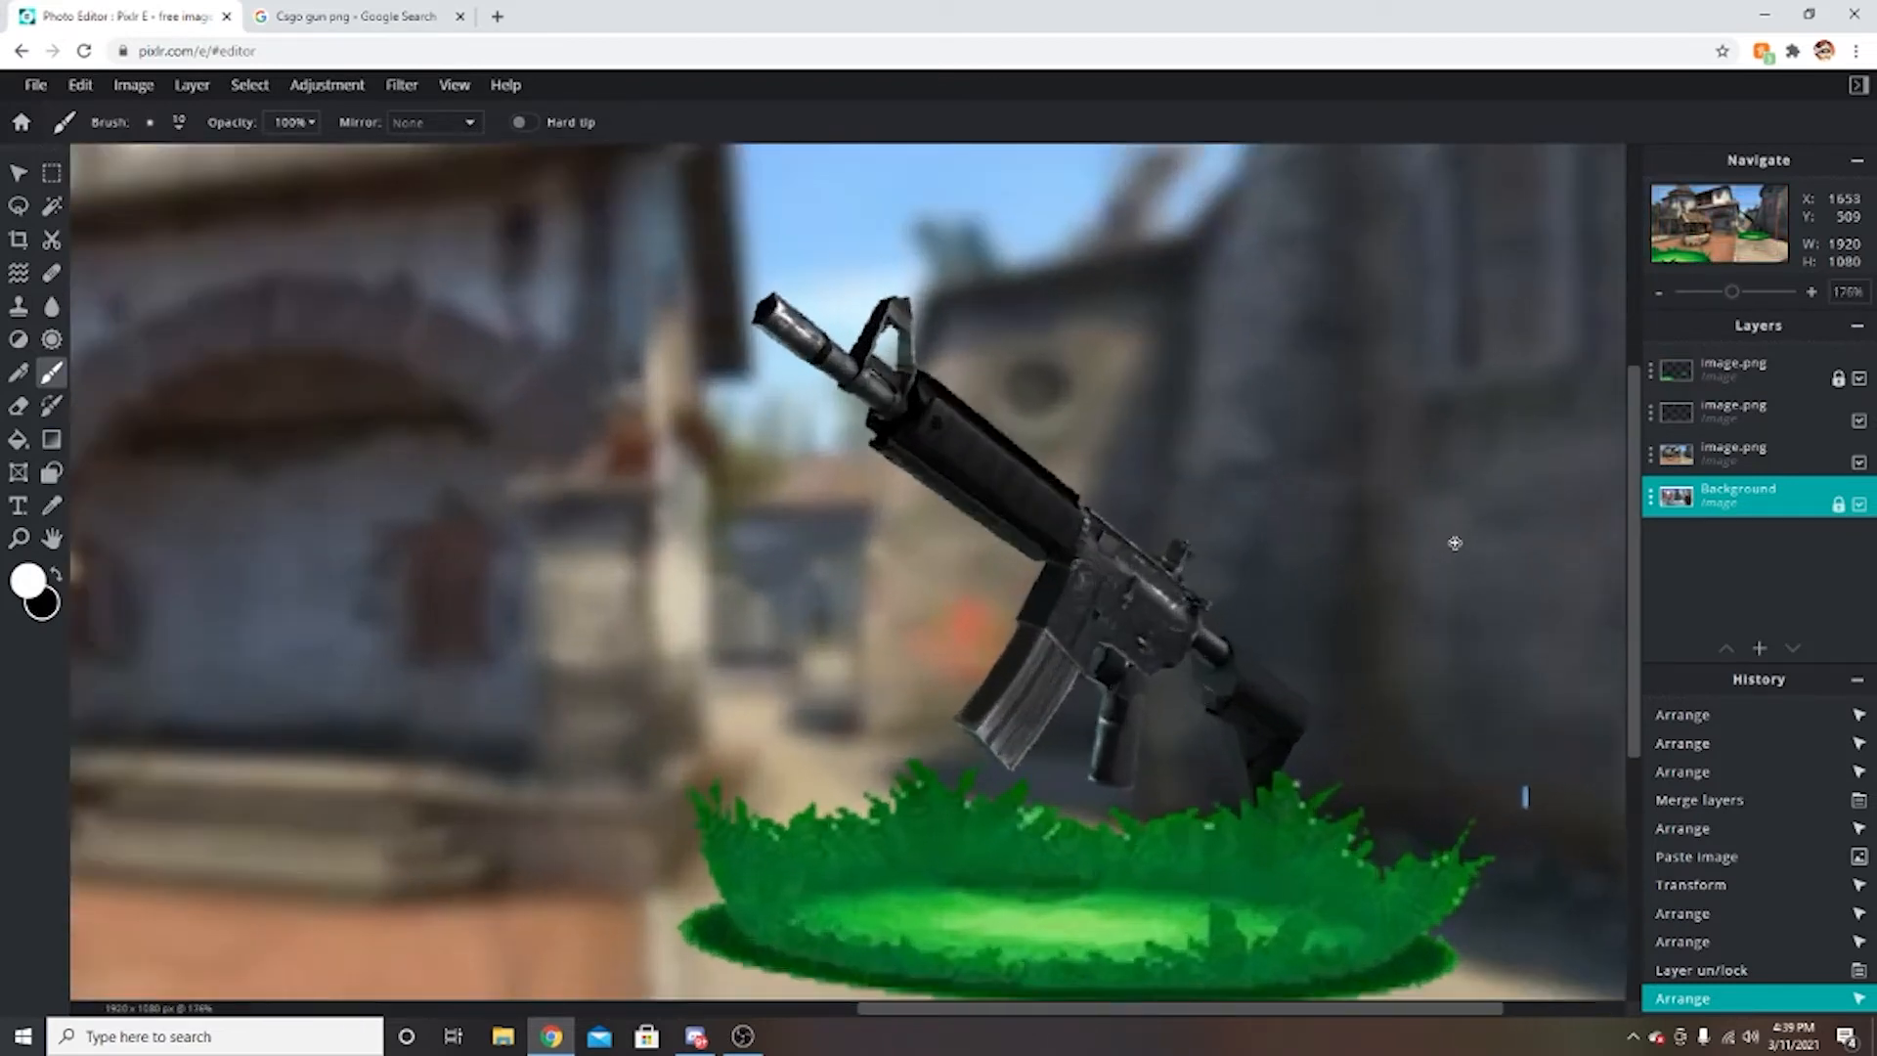
scroll(1455, 542, "up", 4)
Raise the rifle layer above the grass and add an empty layer directly beneath the rifle.
left_click(1721, 369)
left_click(1760, 648)
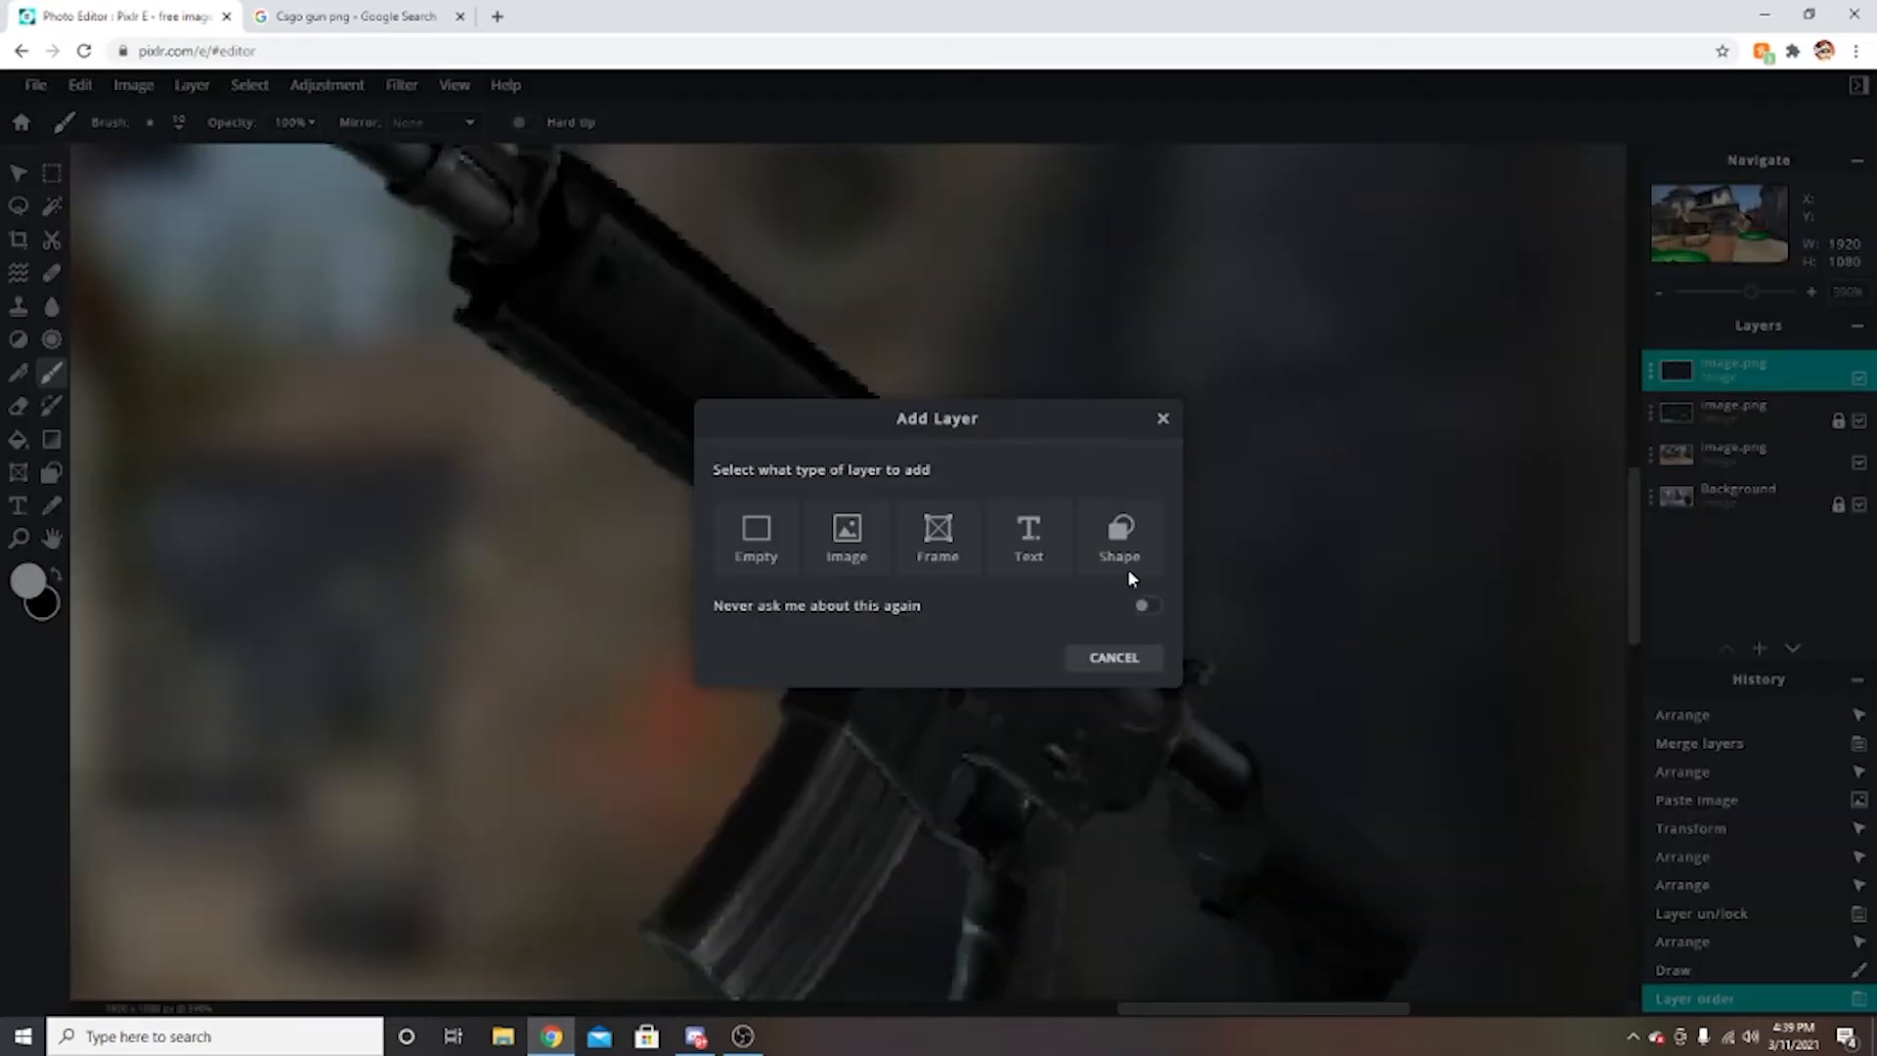
left_click(759, 541)
left_click(1747, 420)
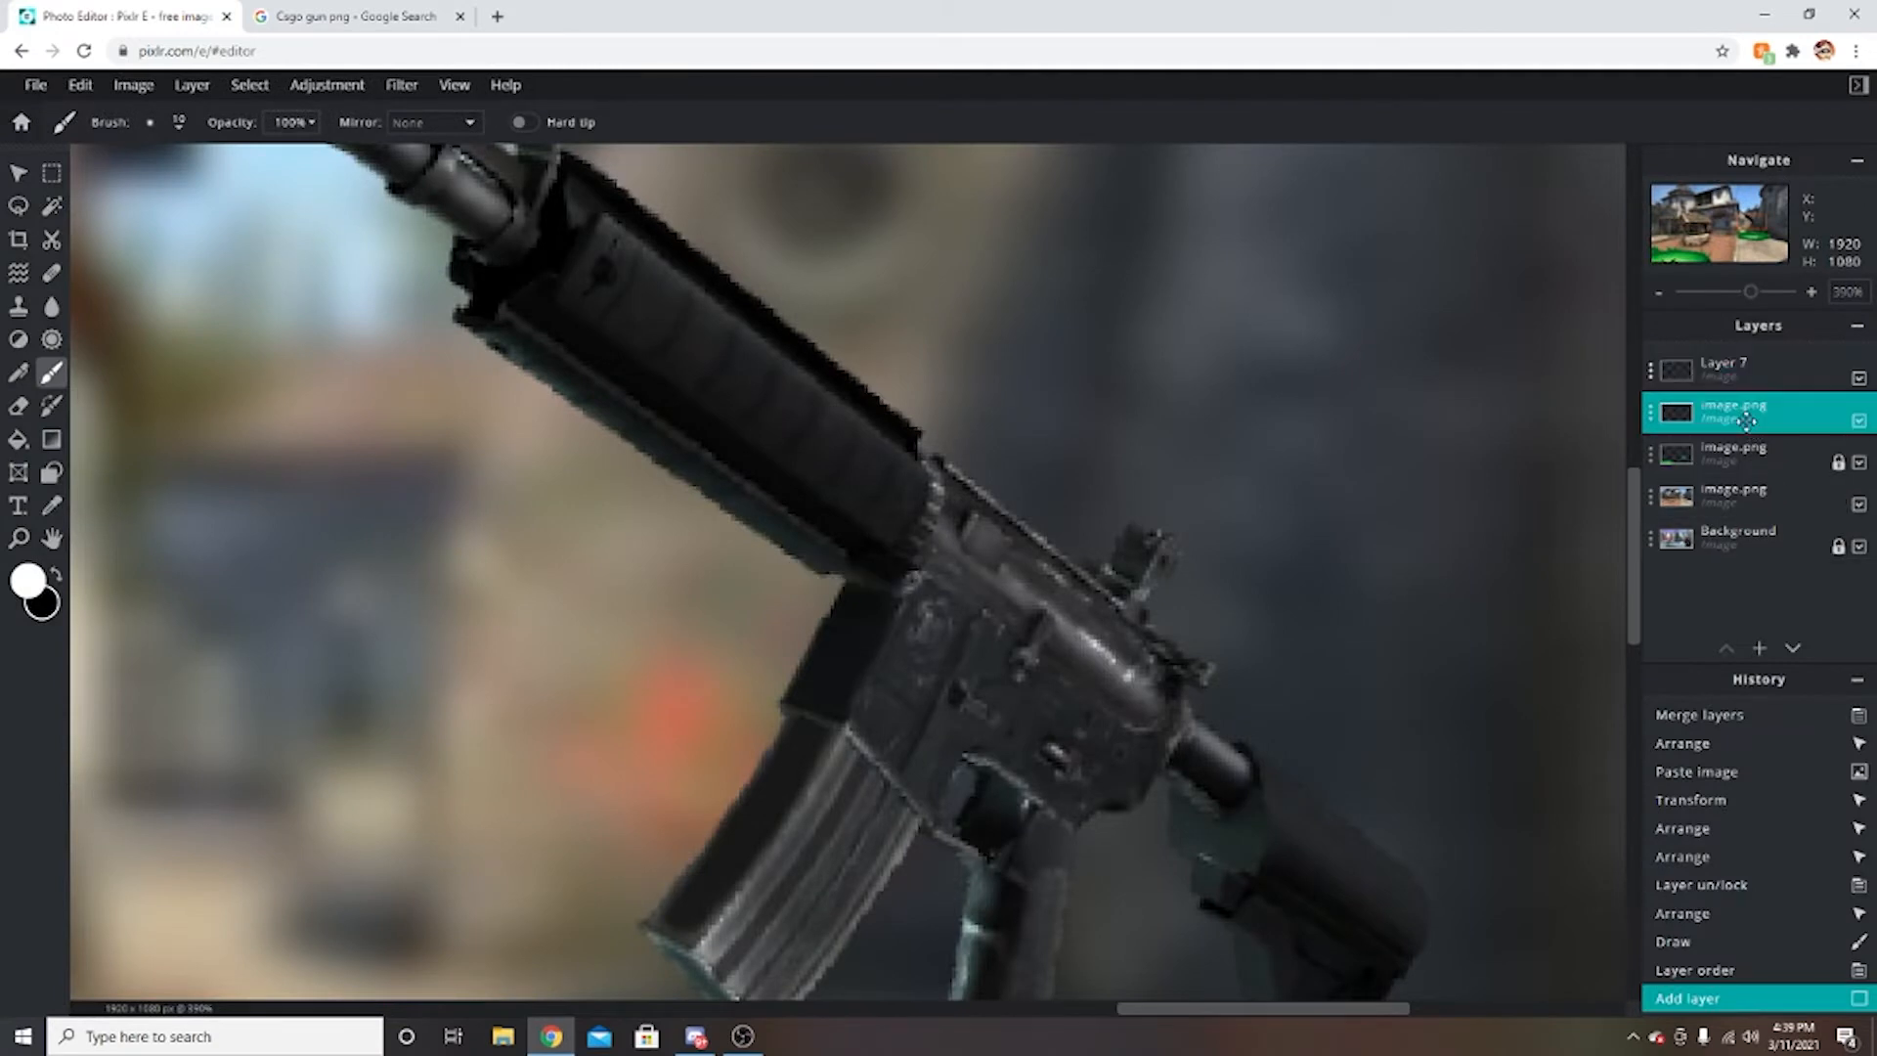
left_click_drag(1747, 373, 1745, 415)
Try a white brush stroke along the lower edge of the rifle's handguard on the new layer.
mouse_move(441, 309)
left_mouse_down()
mouse_move(587, 394)
mouse_move(628, 385)
left_mouse_up()
key("ctrl+z")
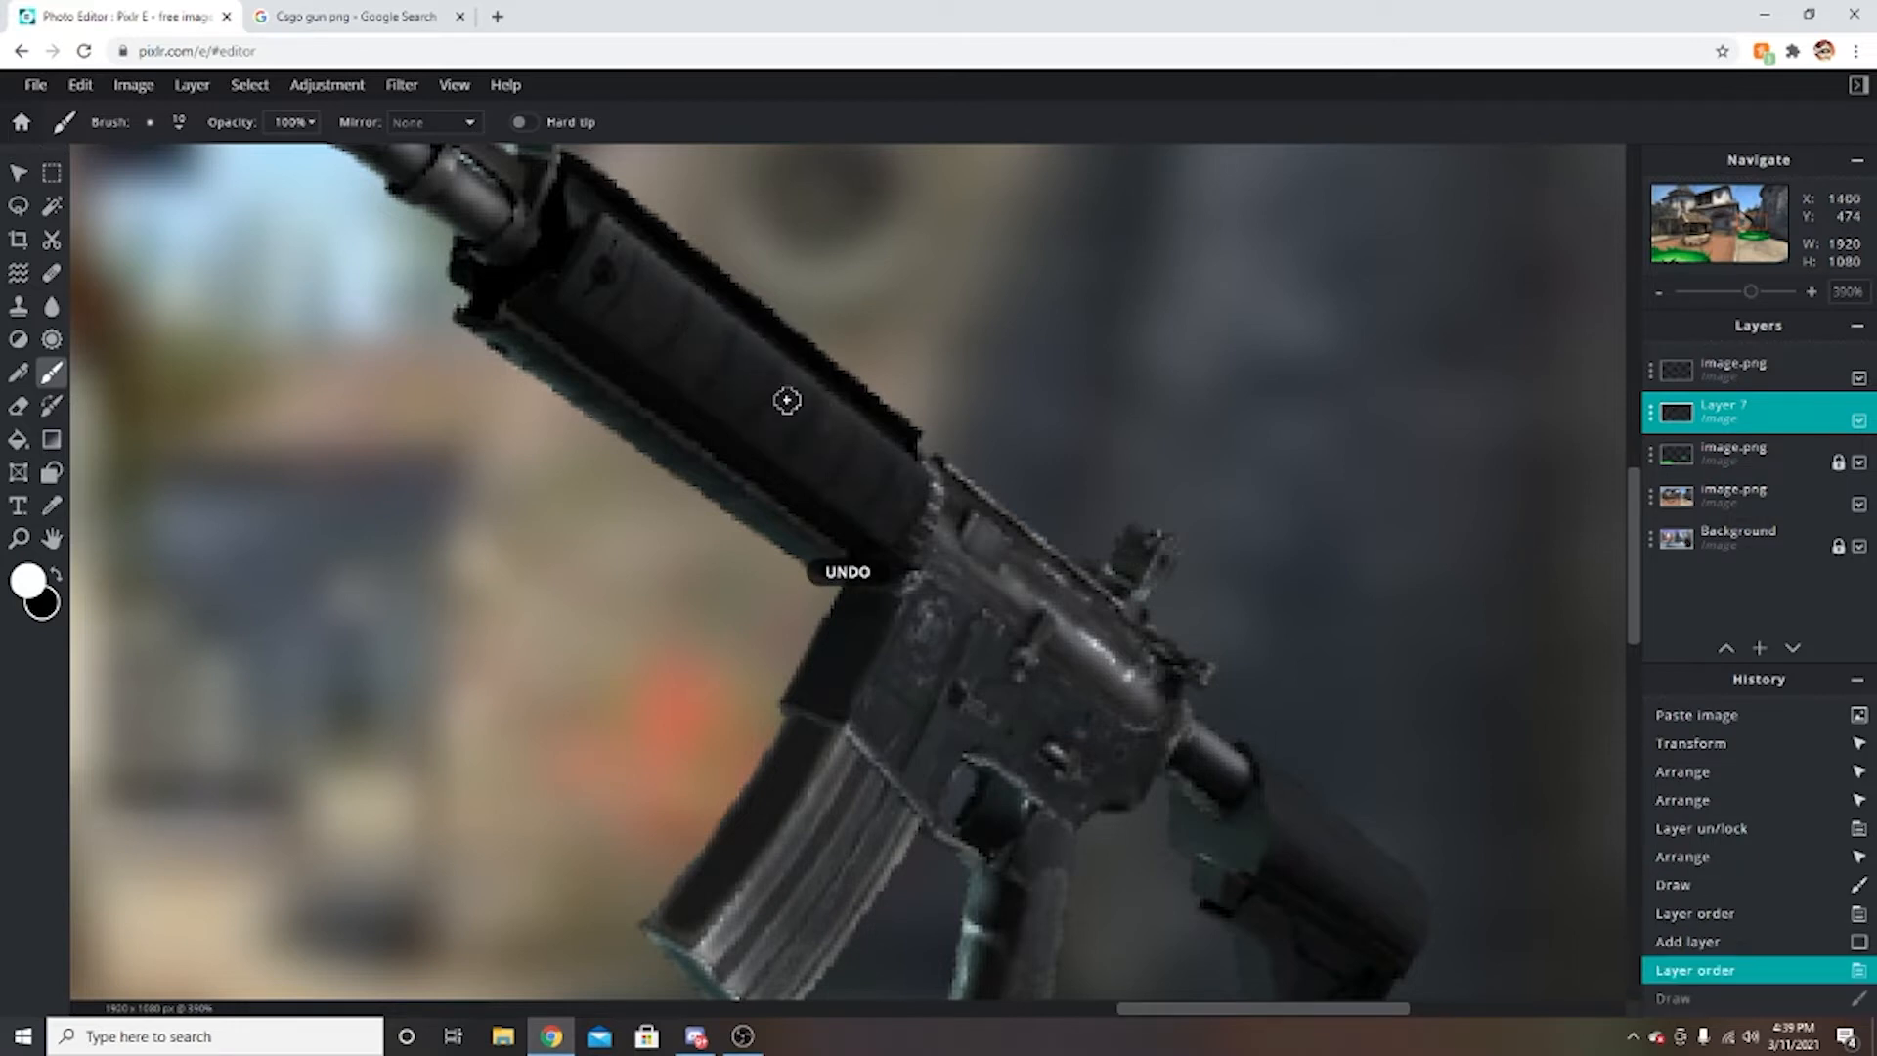
Set the Draw brush to a fully soft round tip of 70 px.
scroll(792, 406, "down", 4)
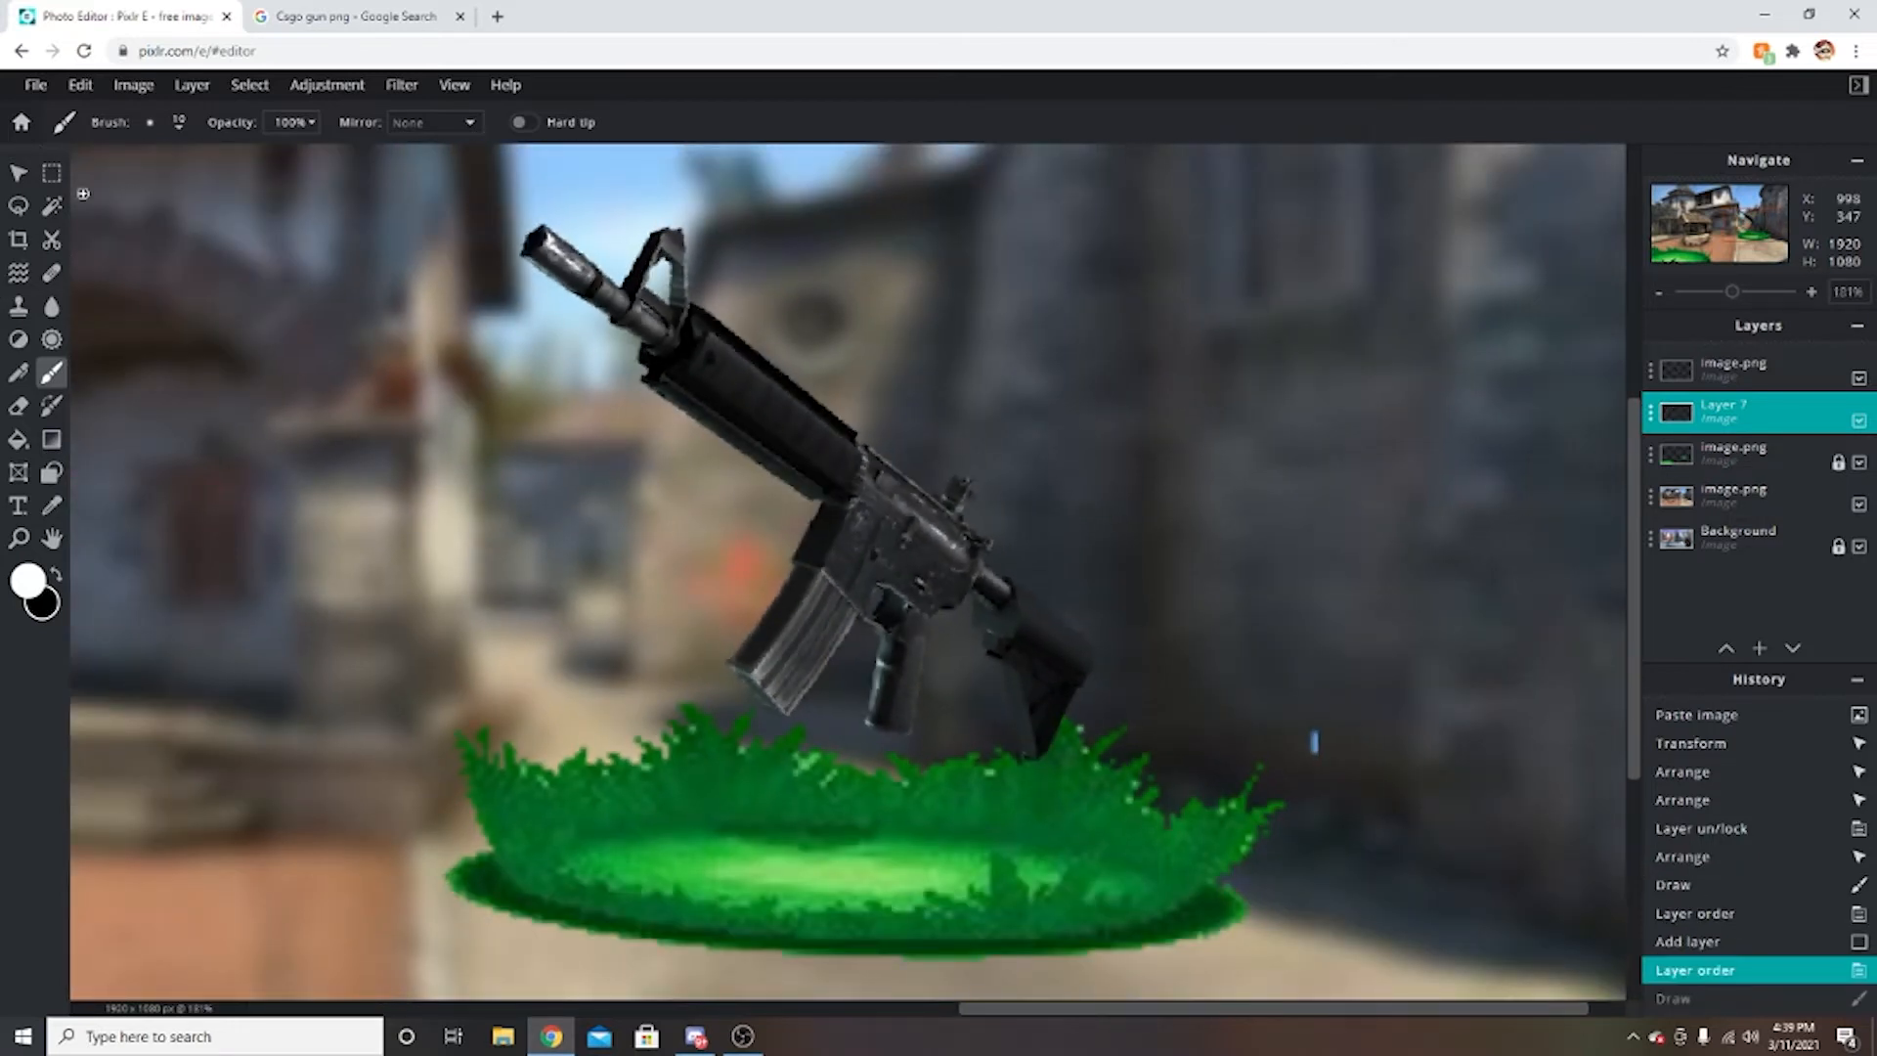
left_click(176, 122)
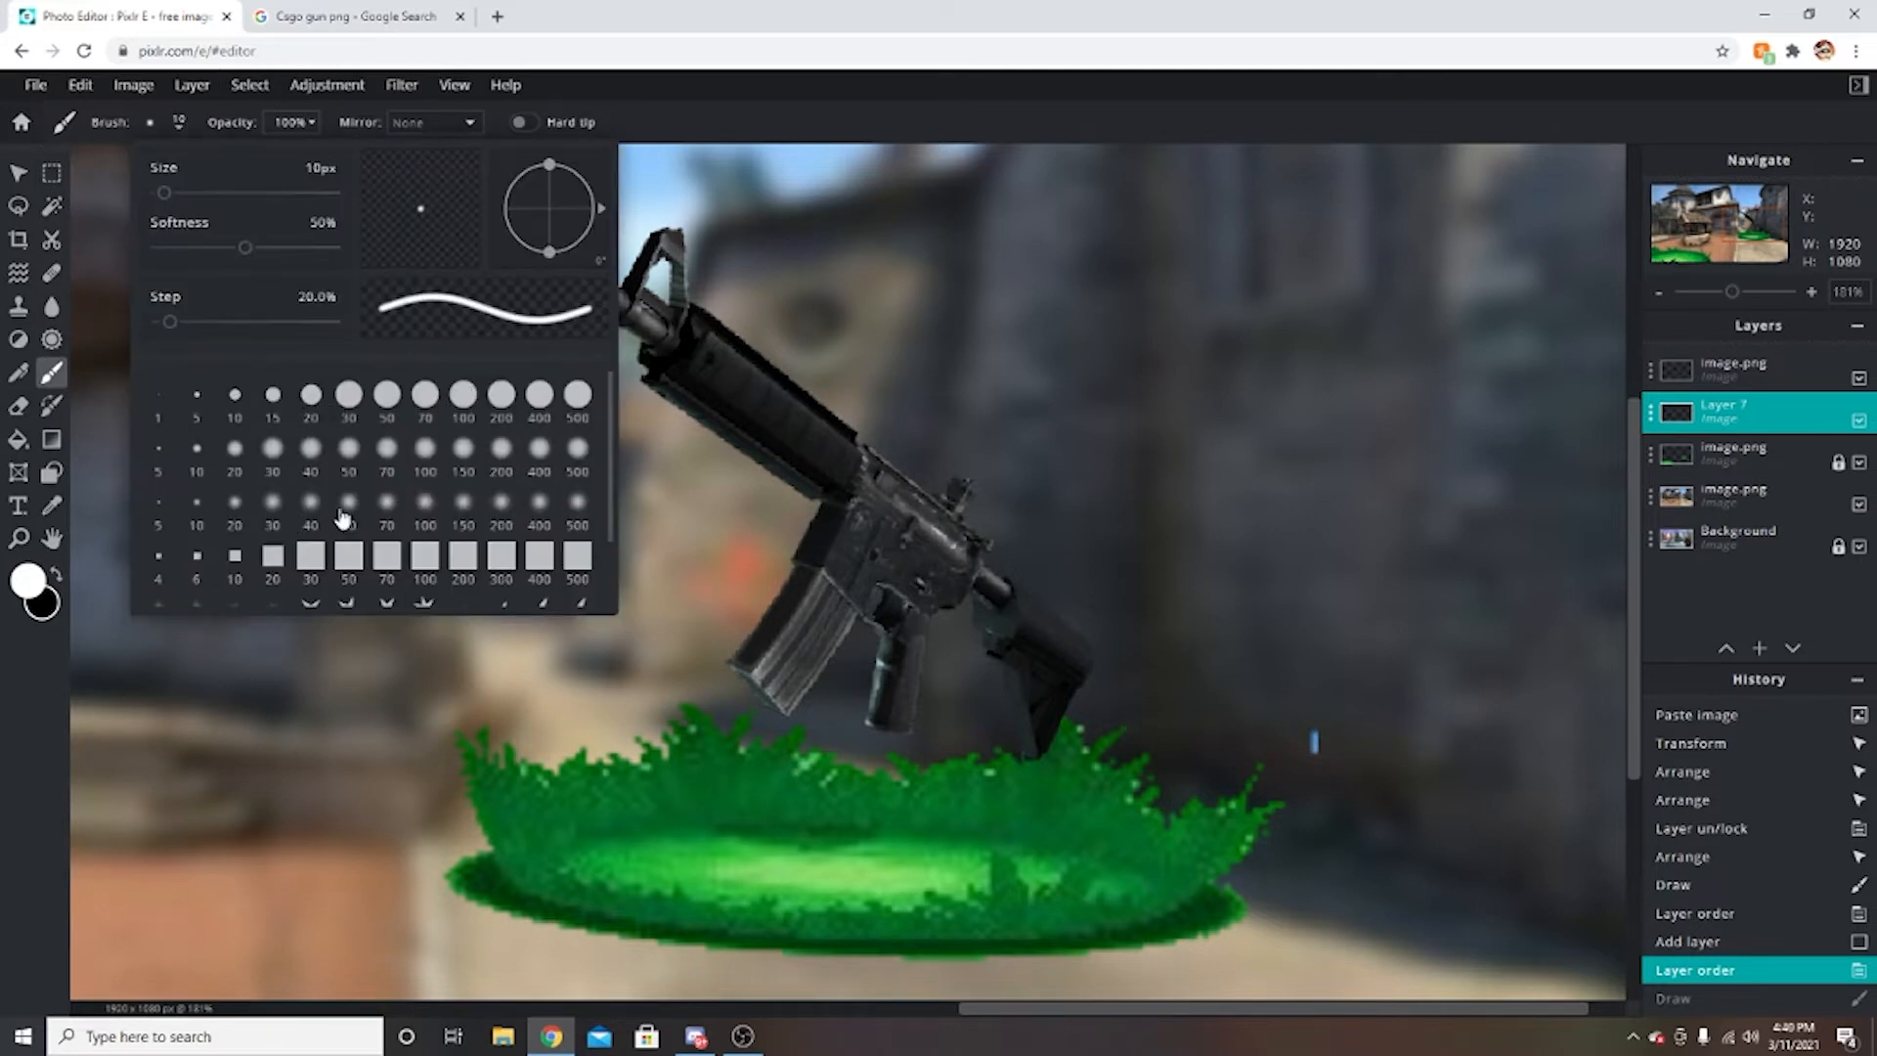
left_click(275, 508)
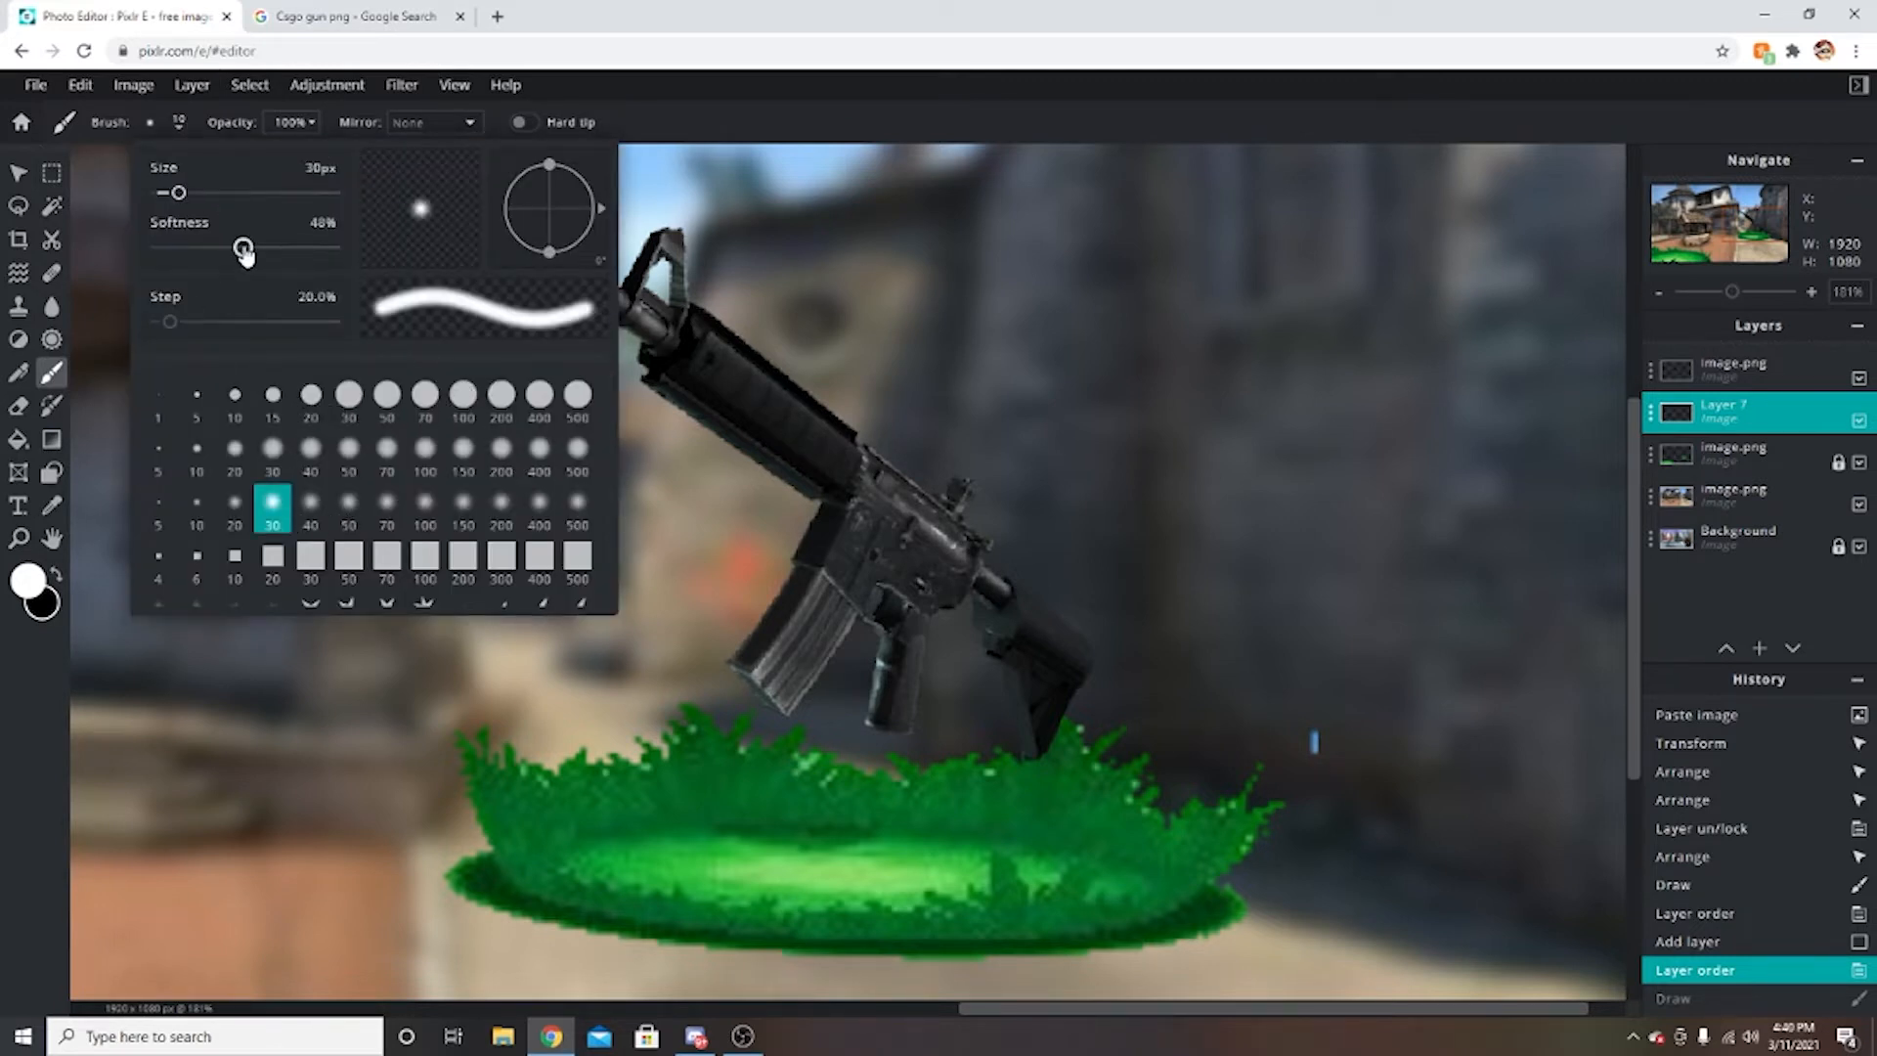
left_click_drag(243, 251, 334, 251)
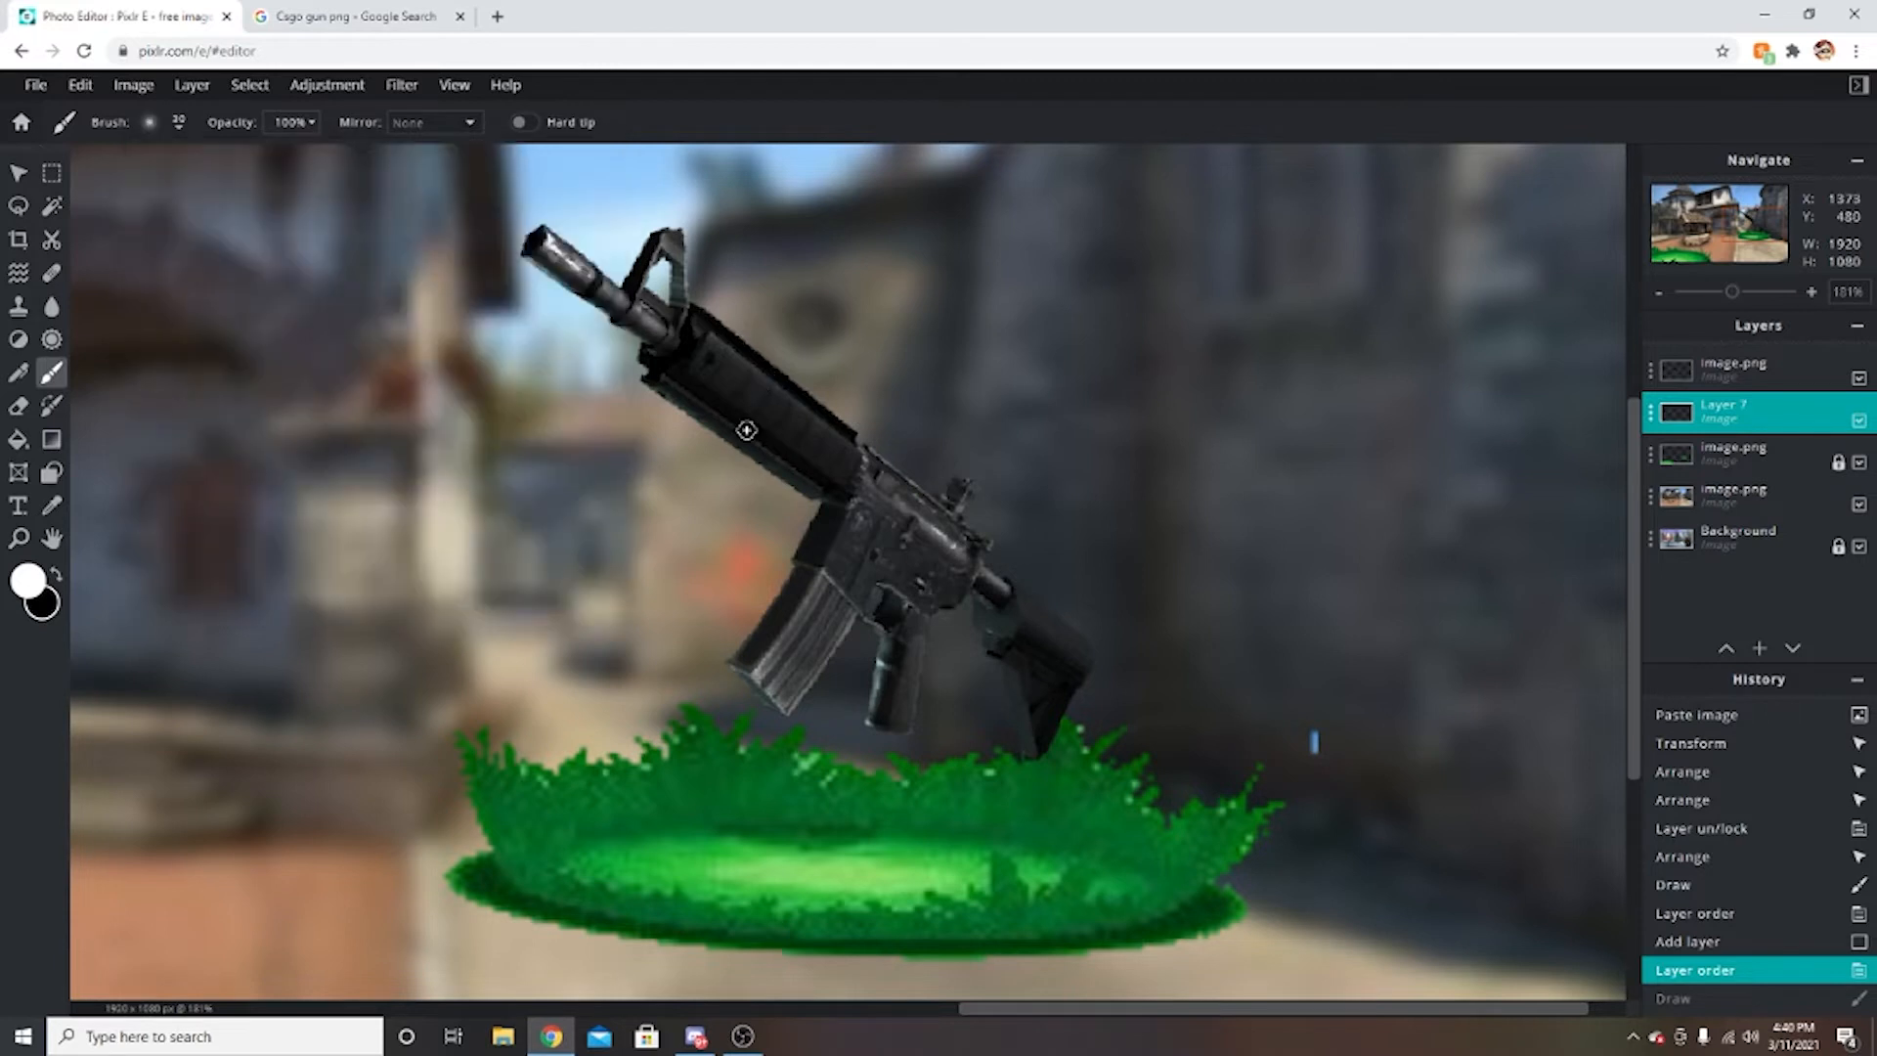
left_click(176, 122)
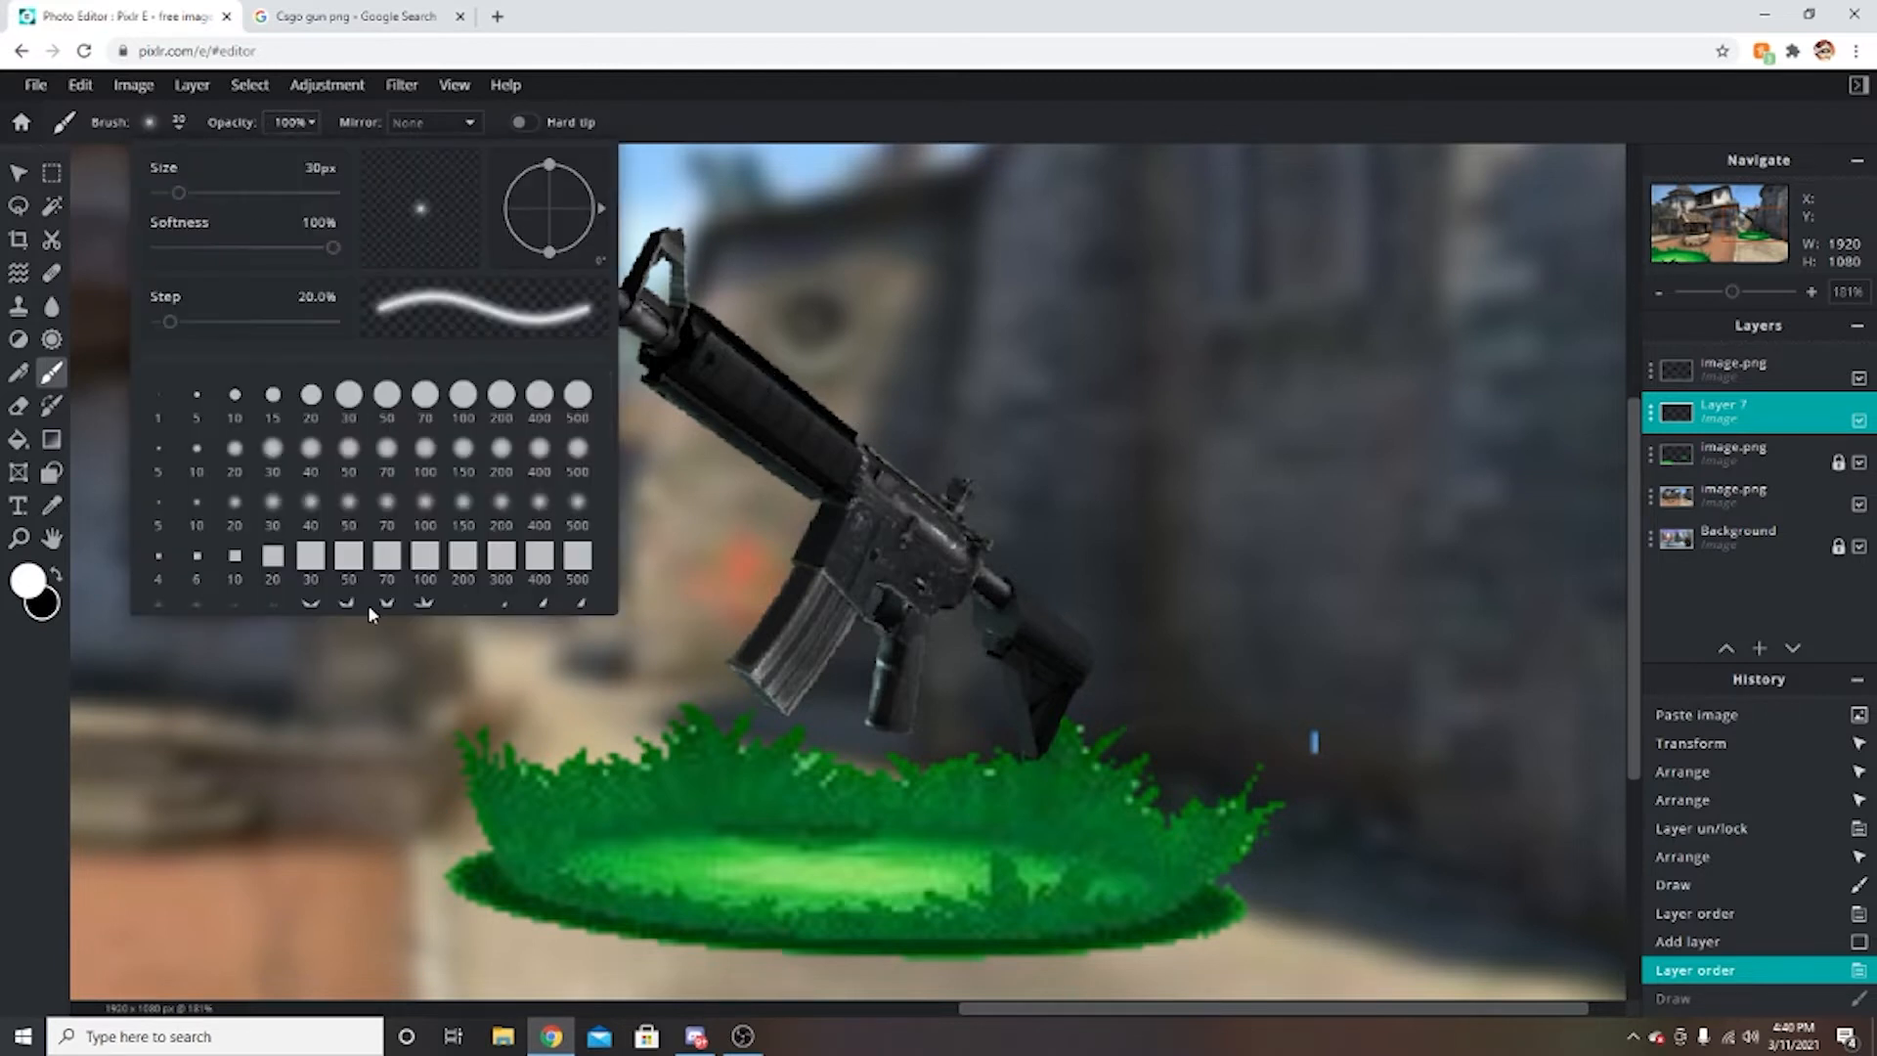
left_click(385, 503)
left_click(349, 501)
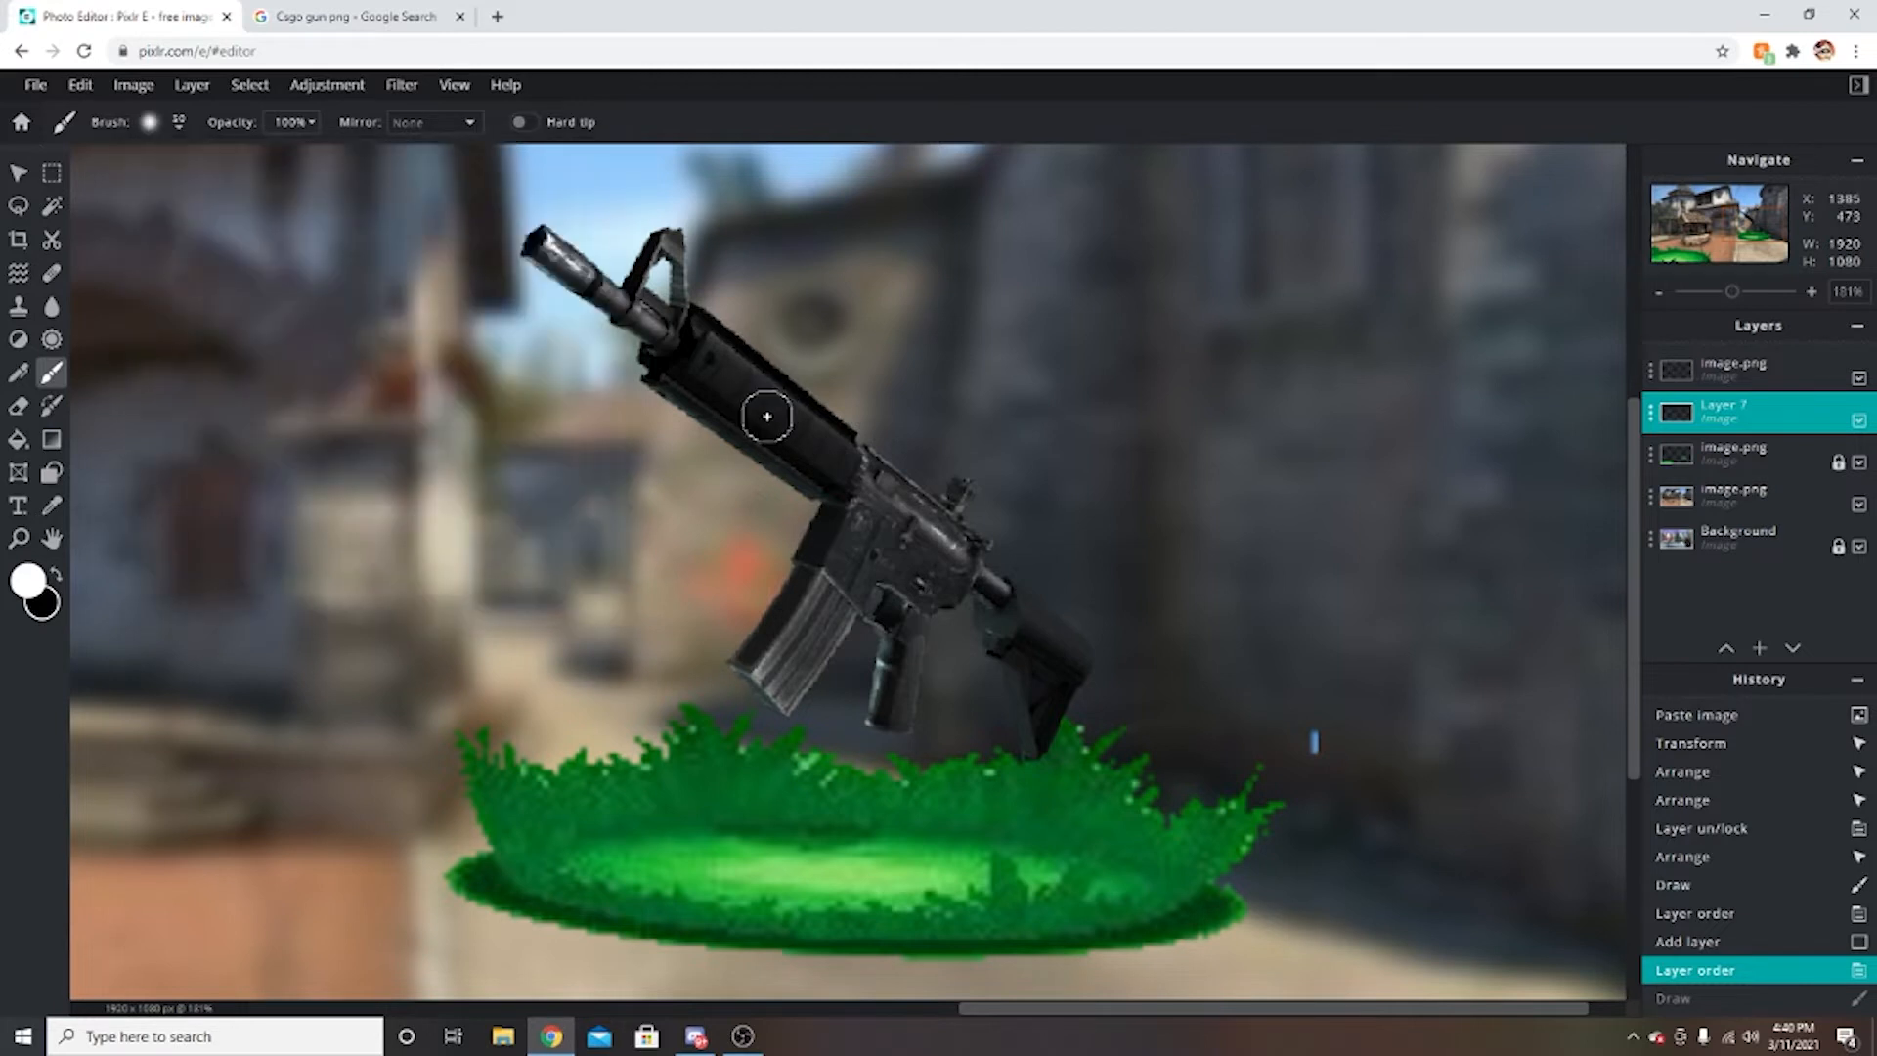
left_click(177, 122)
left_click(386, 504)
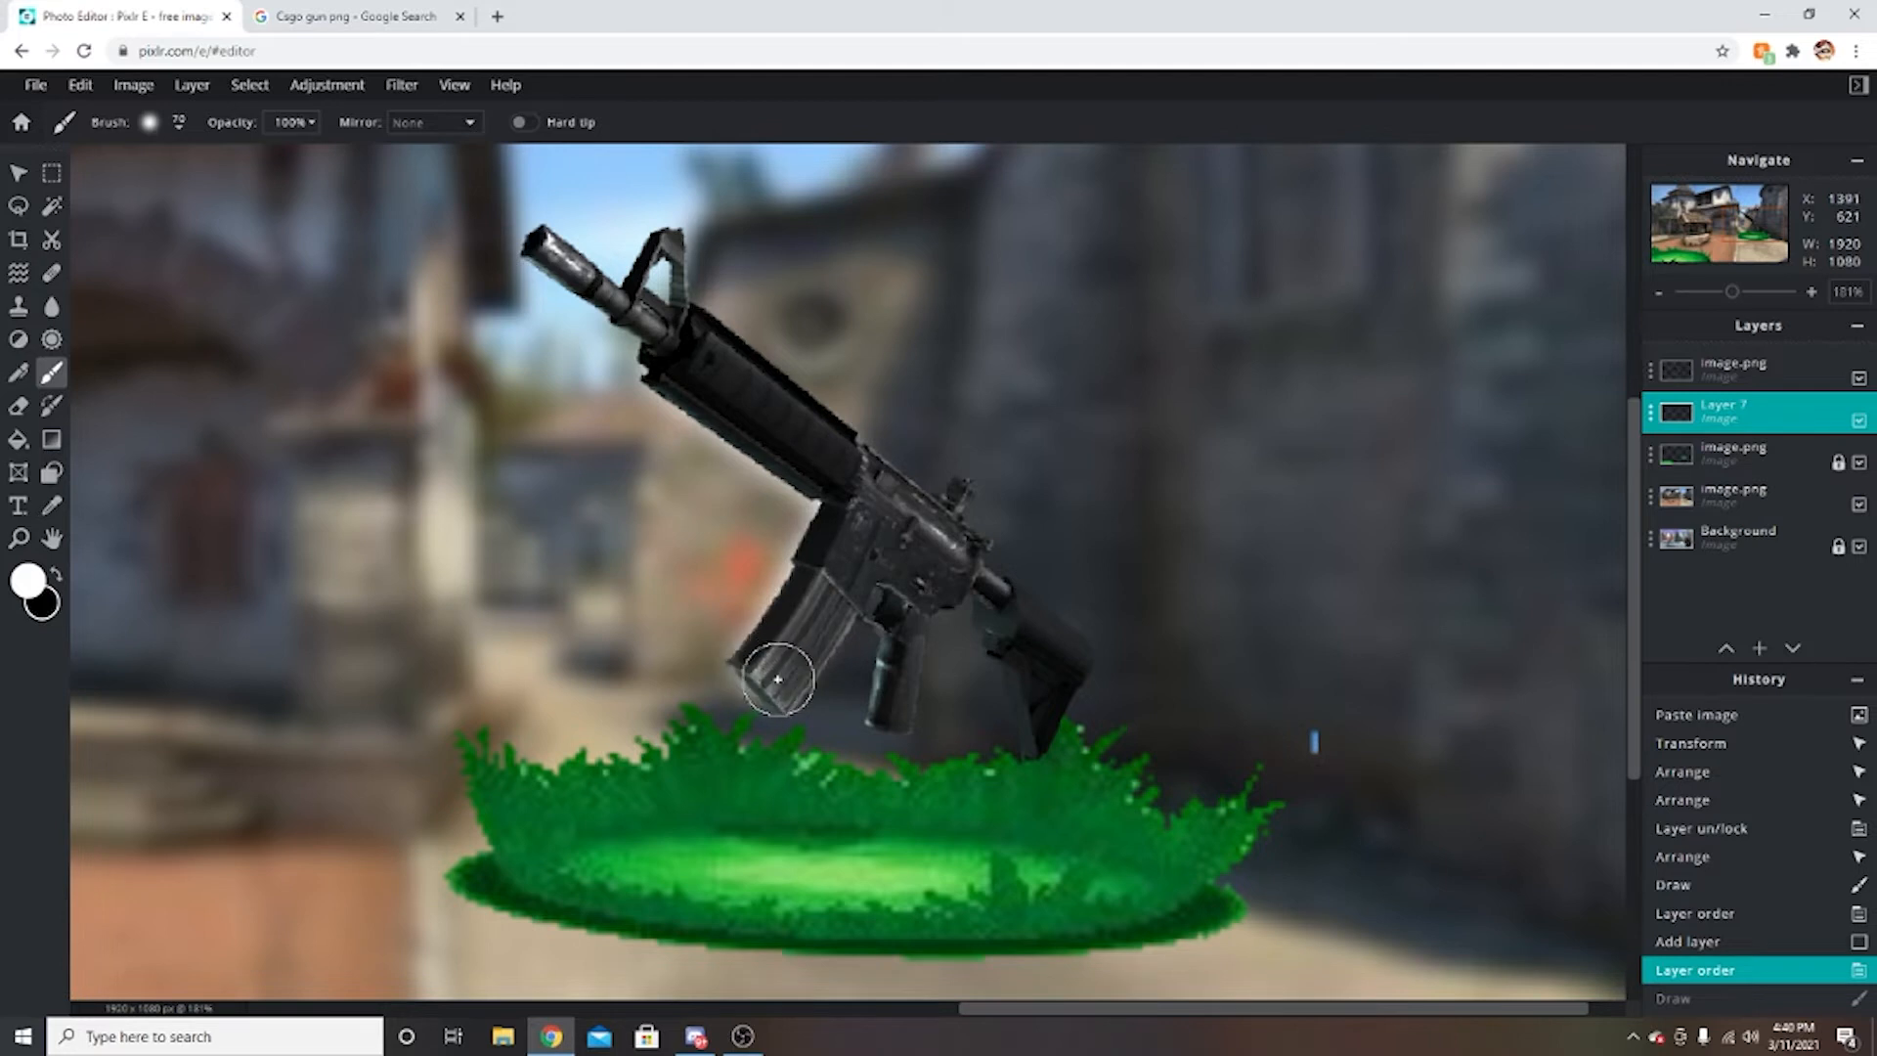
Paint a soft white glow around the rifle's whole outline on the layer beneath it, and dismiss the ad banner.
mouse_move(772, 689)
left_mouse_down()
mouse_move(860, 604)
mouse_move(899, 634)
mouse_move(899, 699)
left_mouse_up()
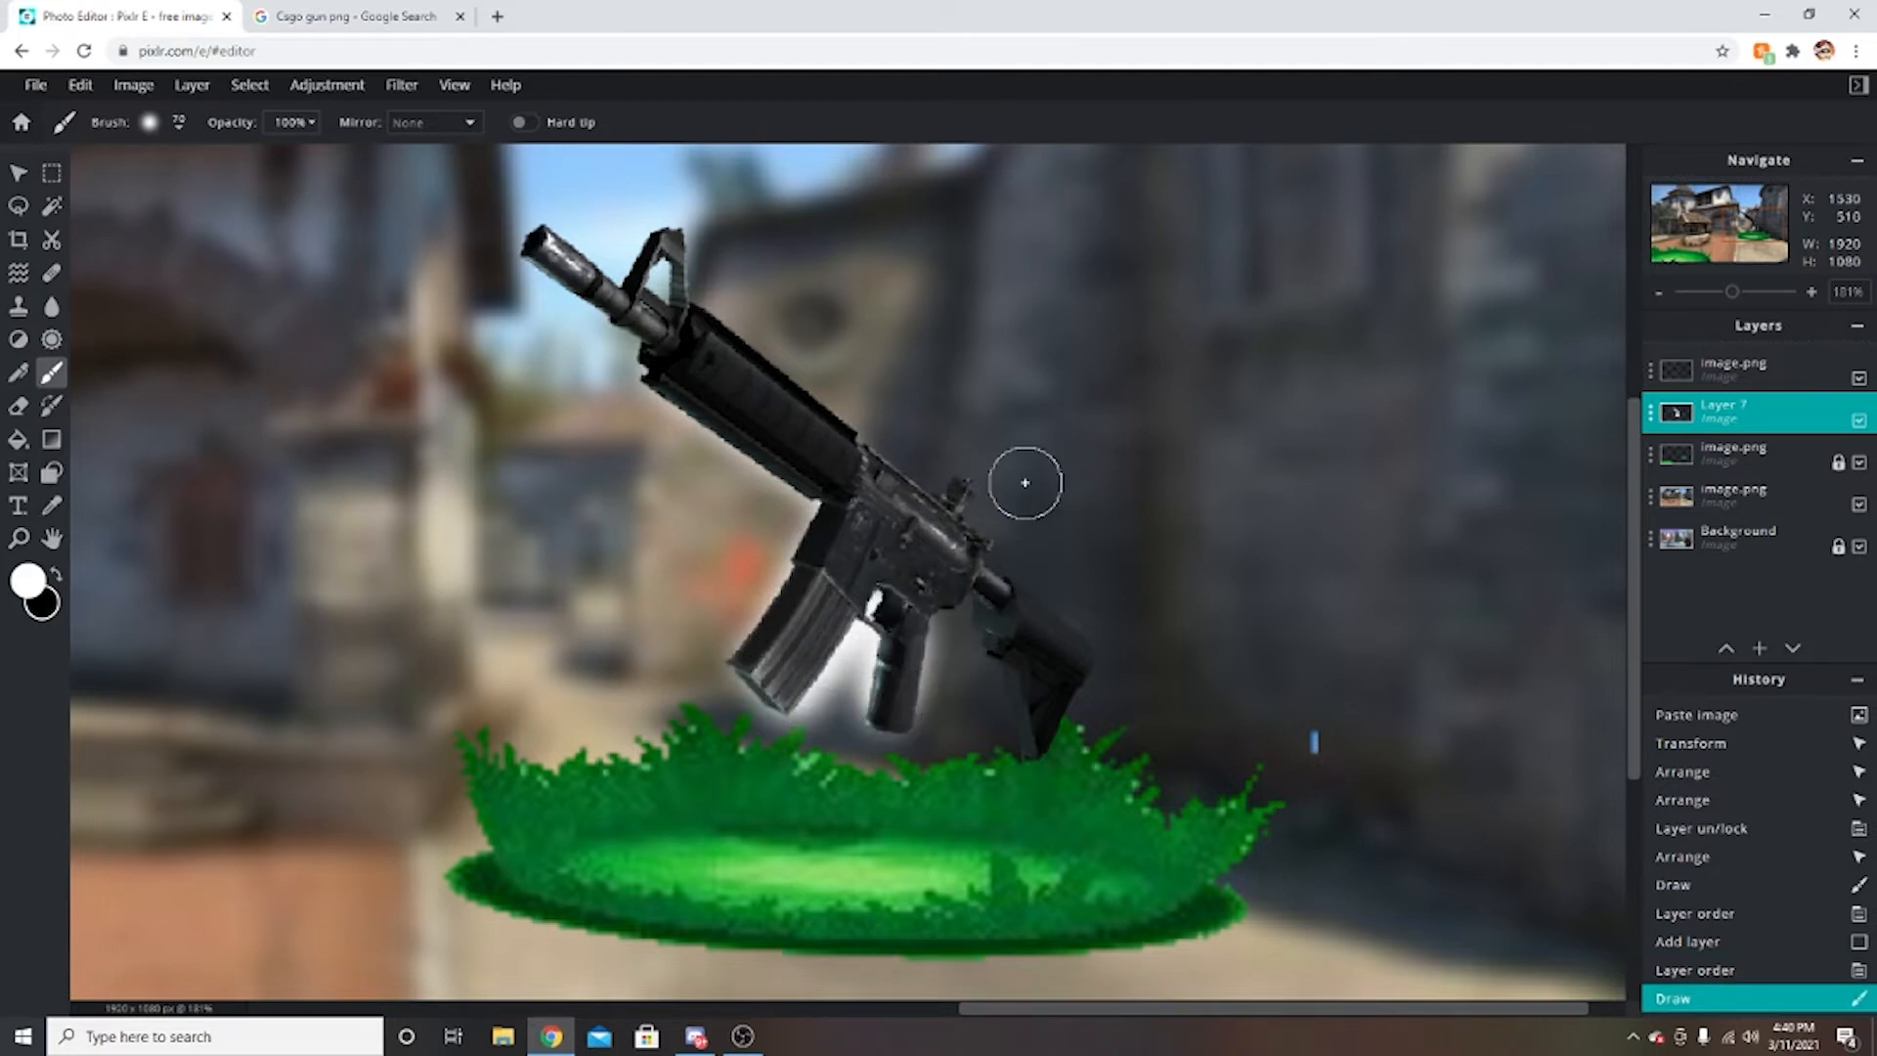
scroll(1140, 535, "down", 5)
scroll(1251, 593, "up", 6)
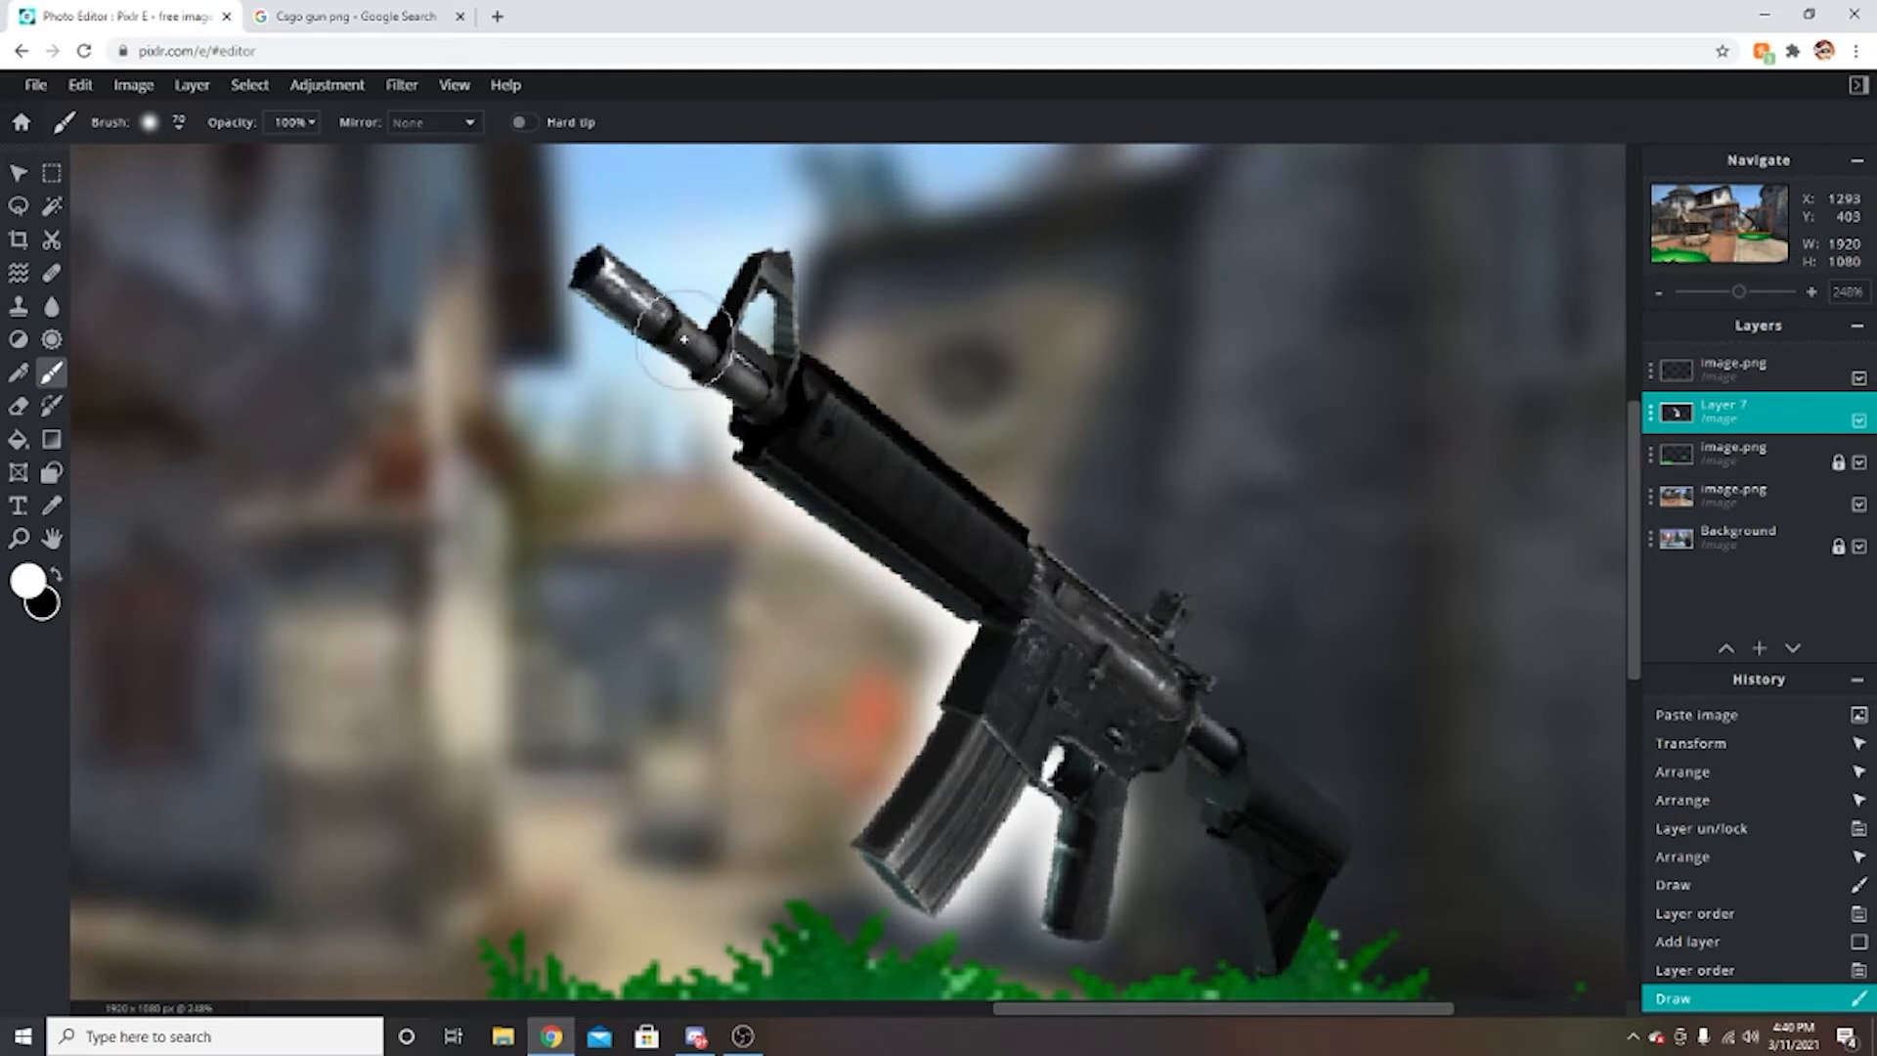
mouse_move(595, 265)
left_mouse_down()
mouse_move(637, 334)
mouse_move(712, 378)
left_mouse_up()
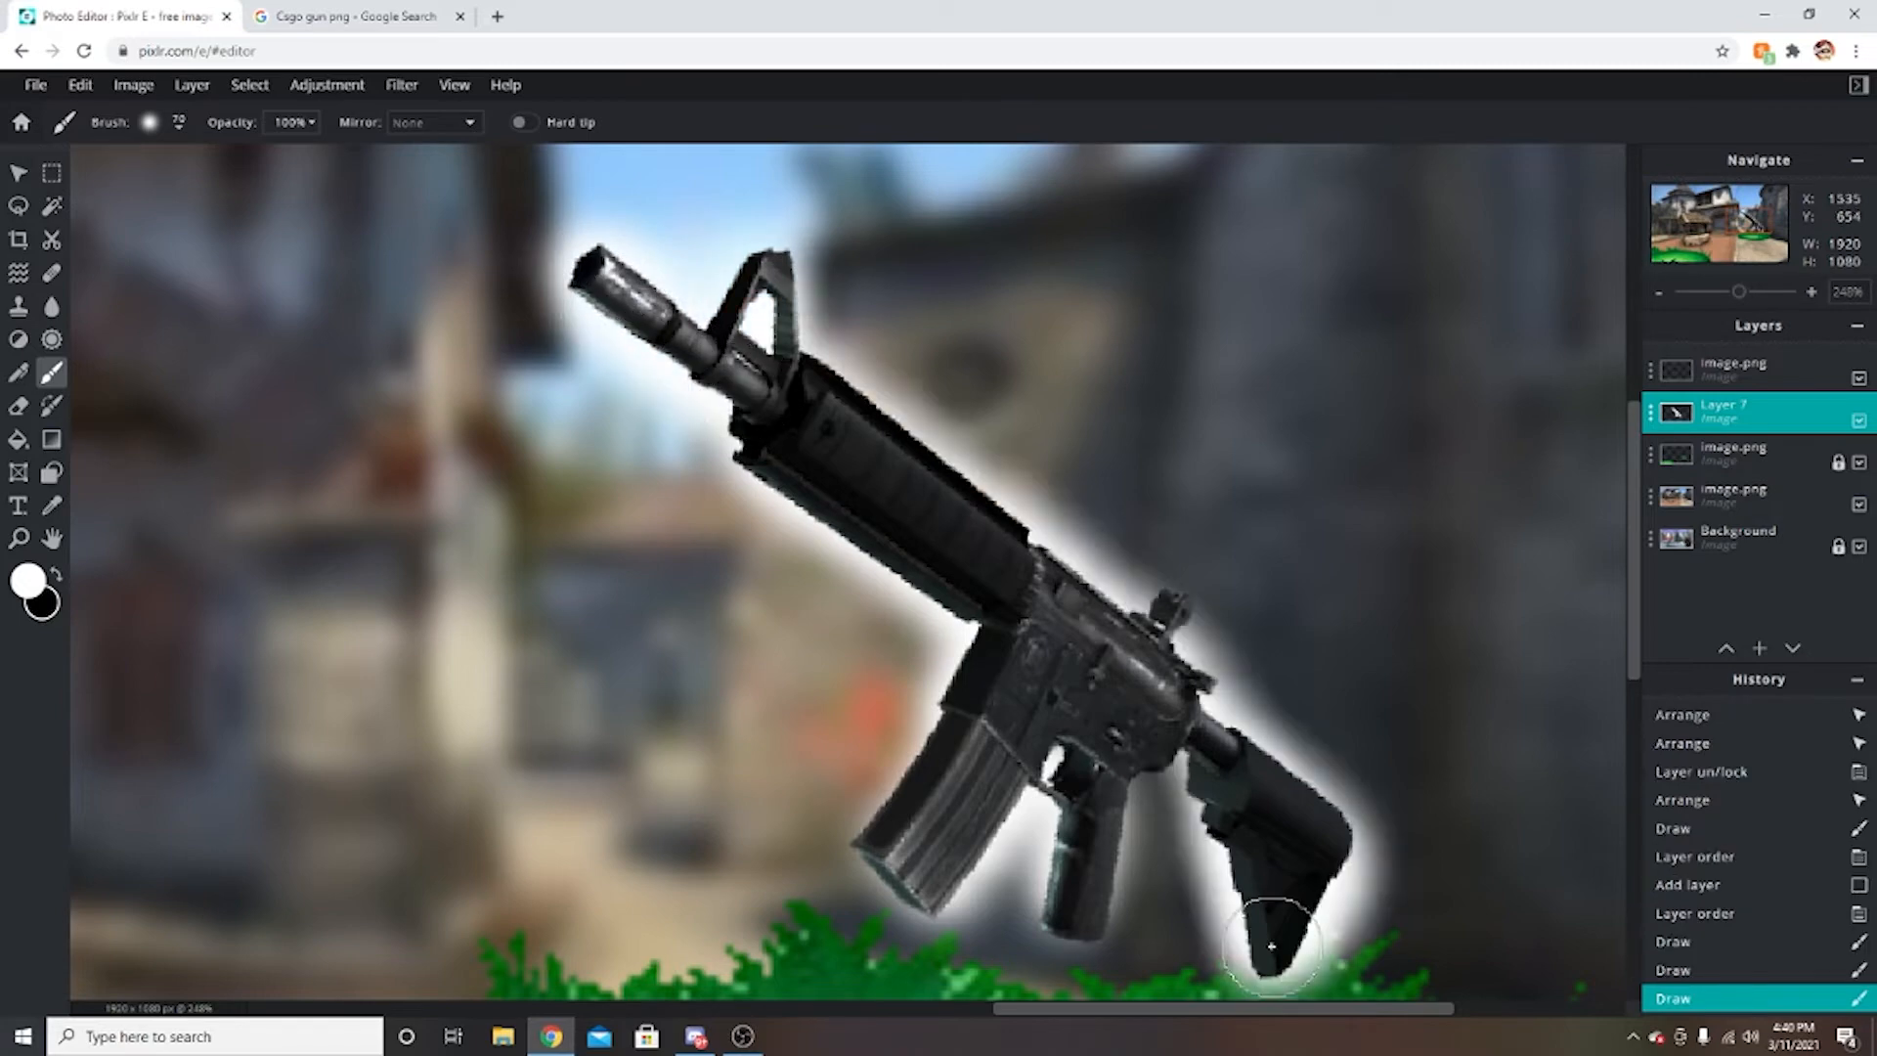
left_click(1271, 946)
scroll(1310, 880, "down", 5)
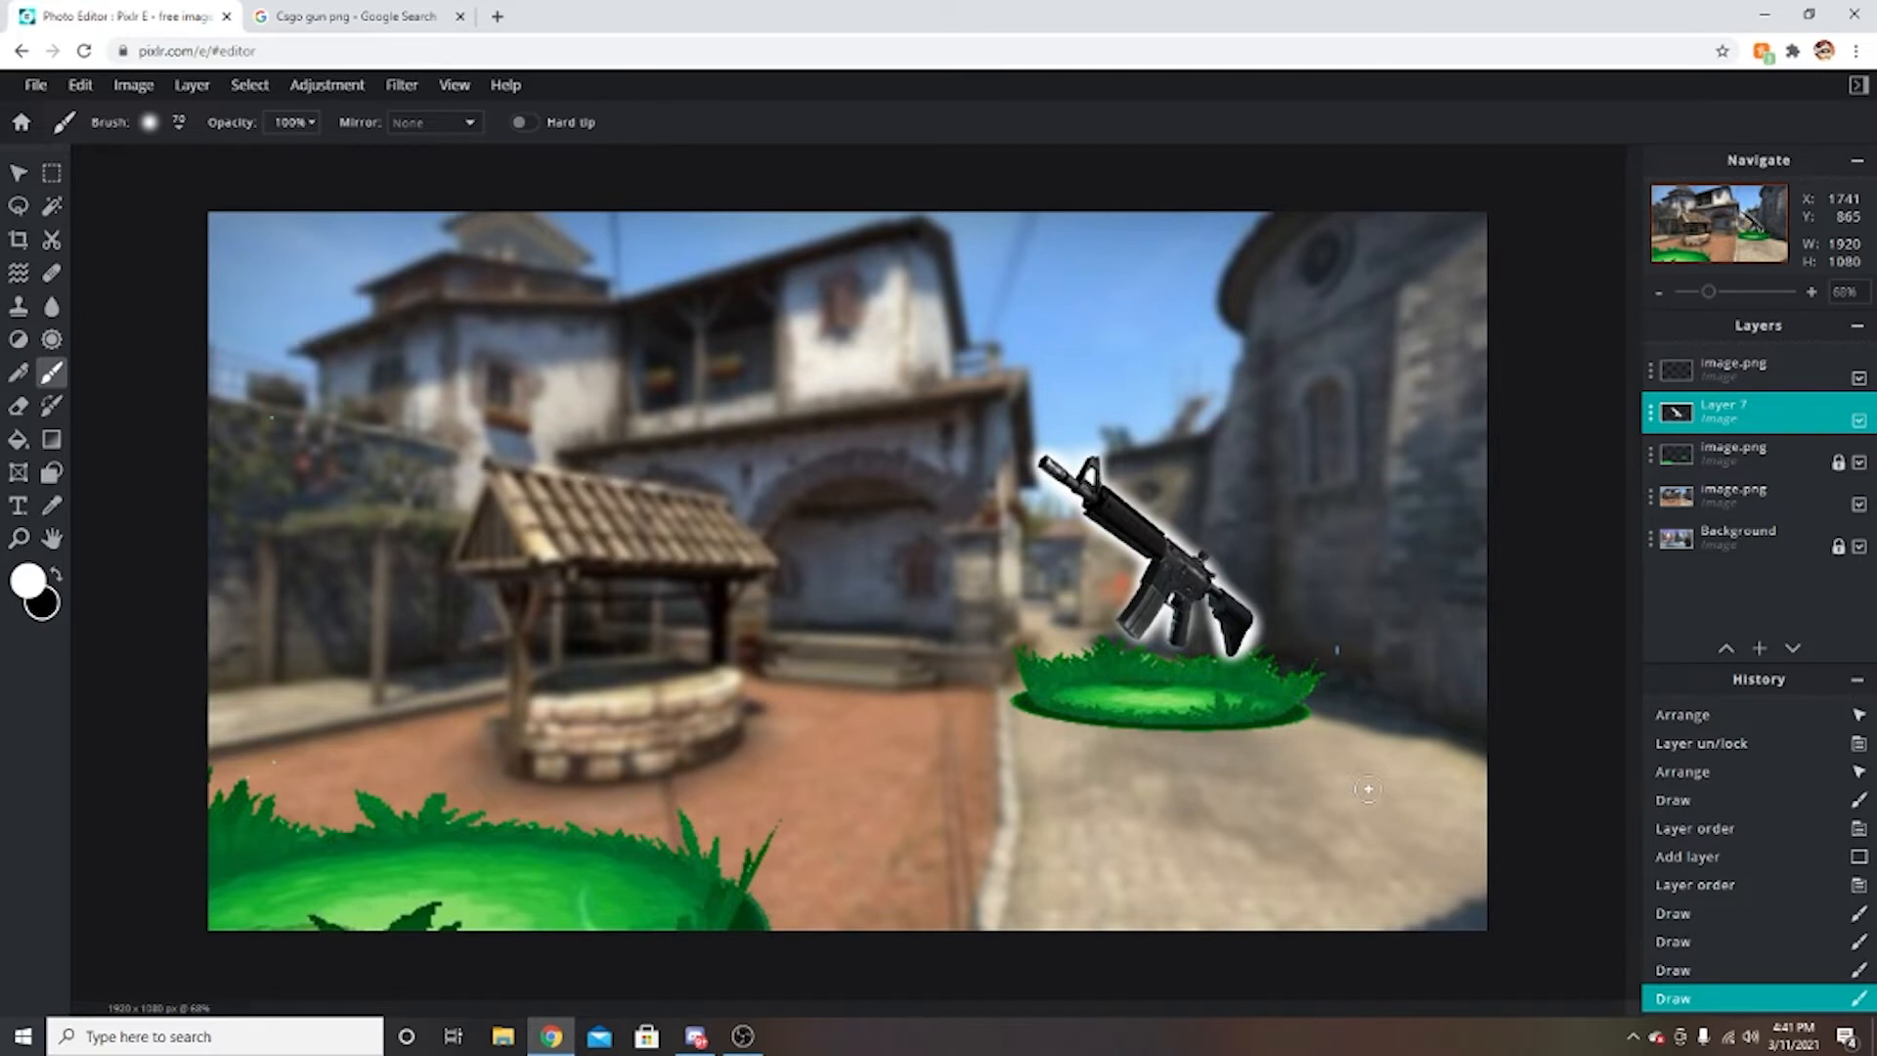
key("v")
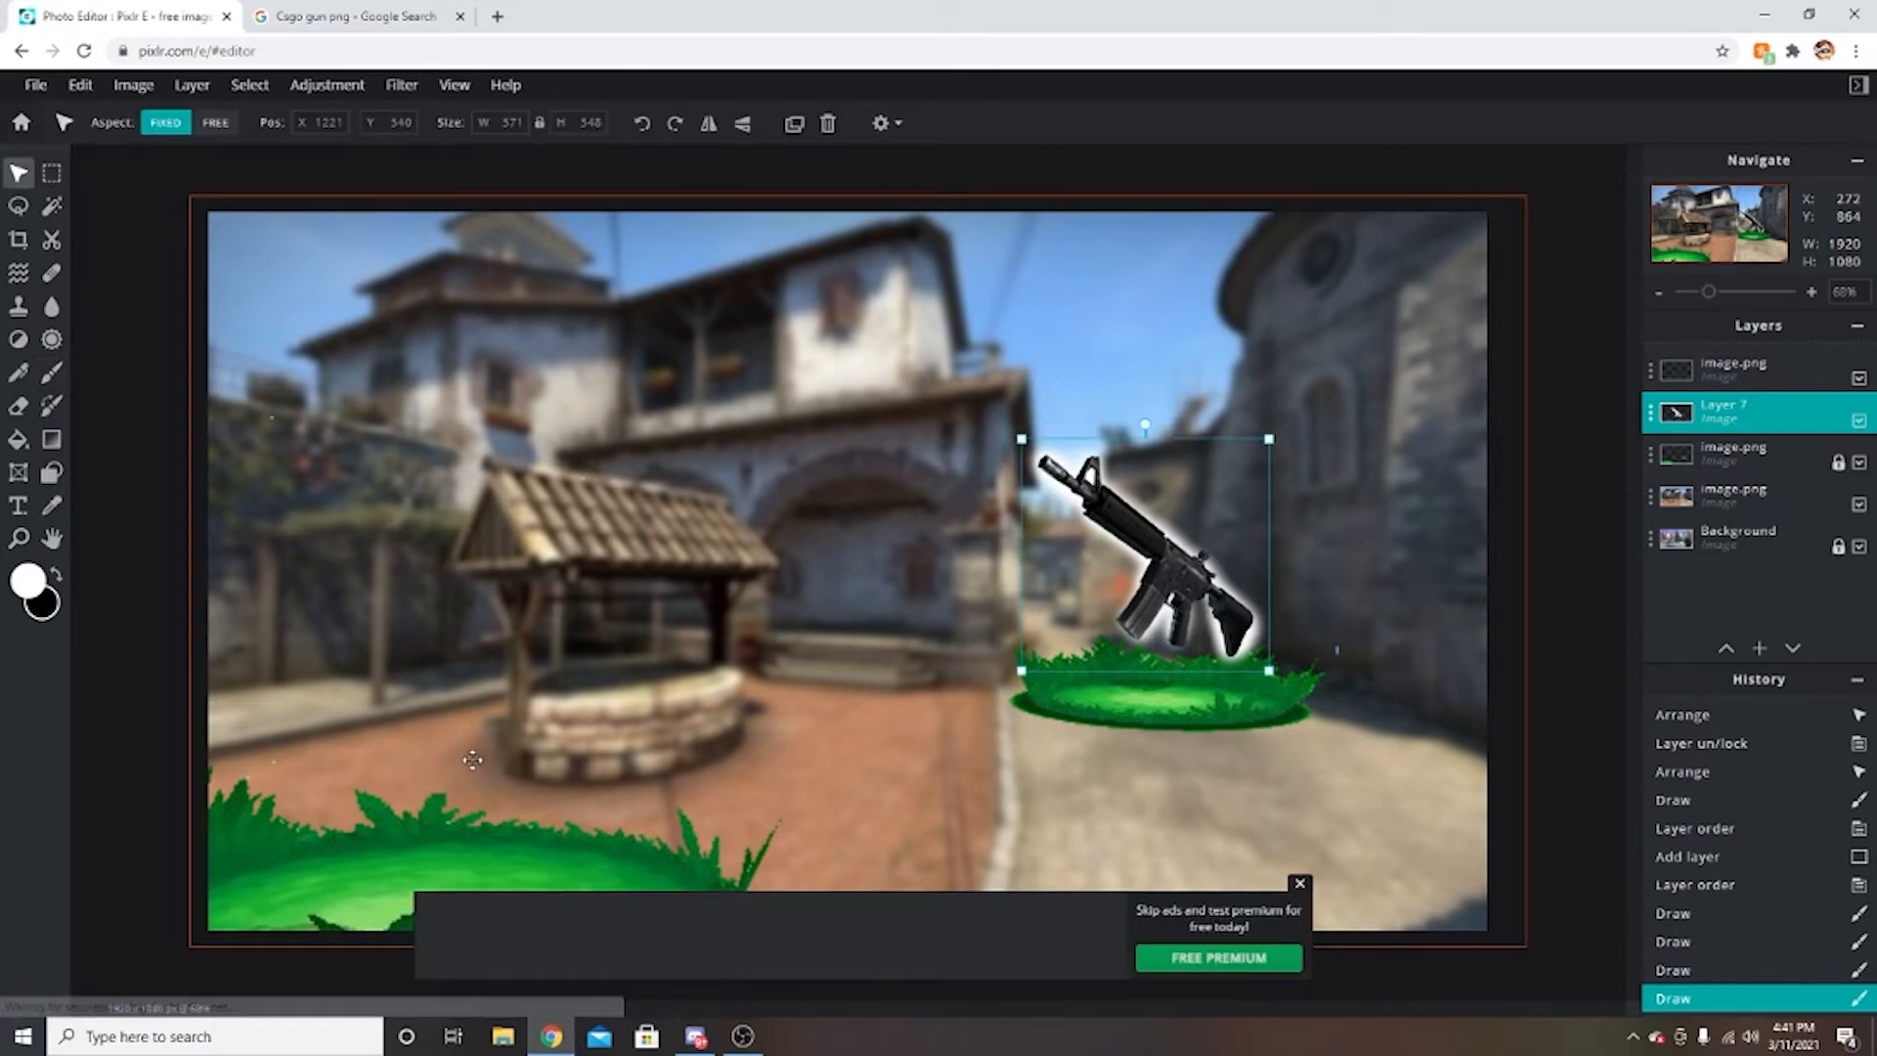
left_click(119, 418)
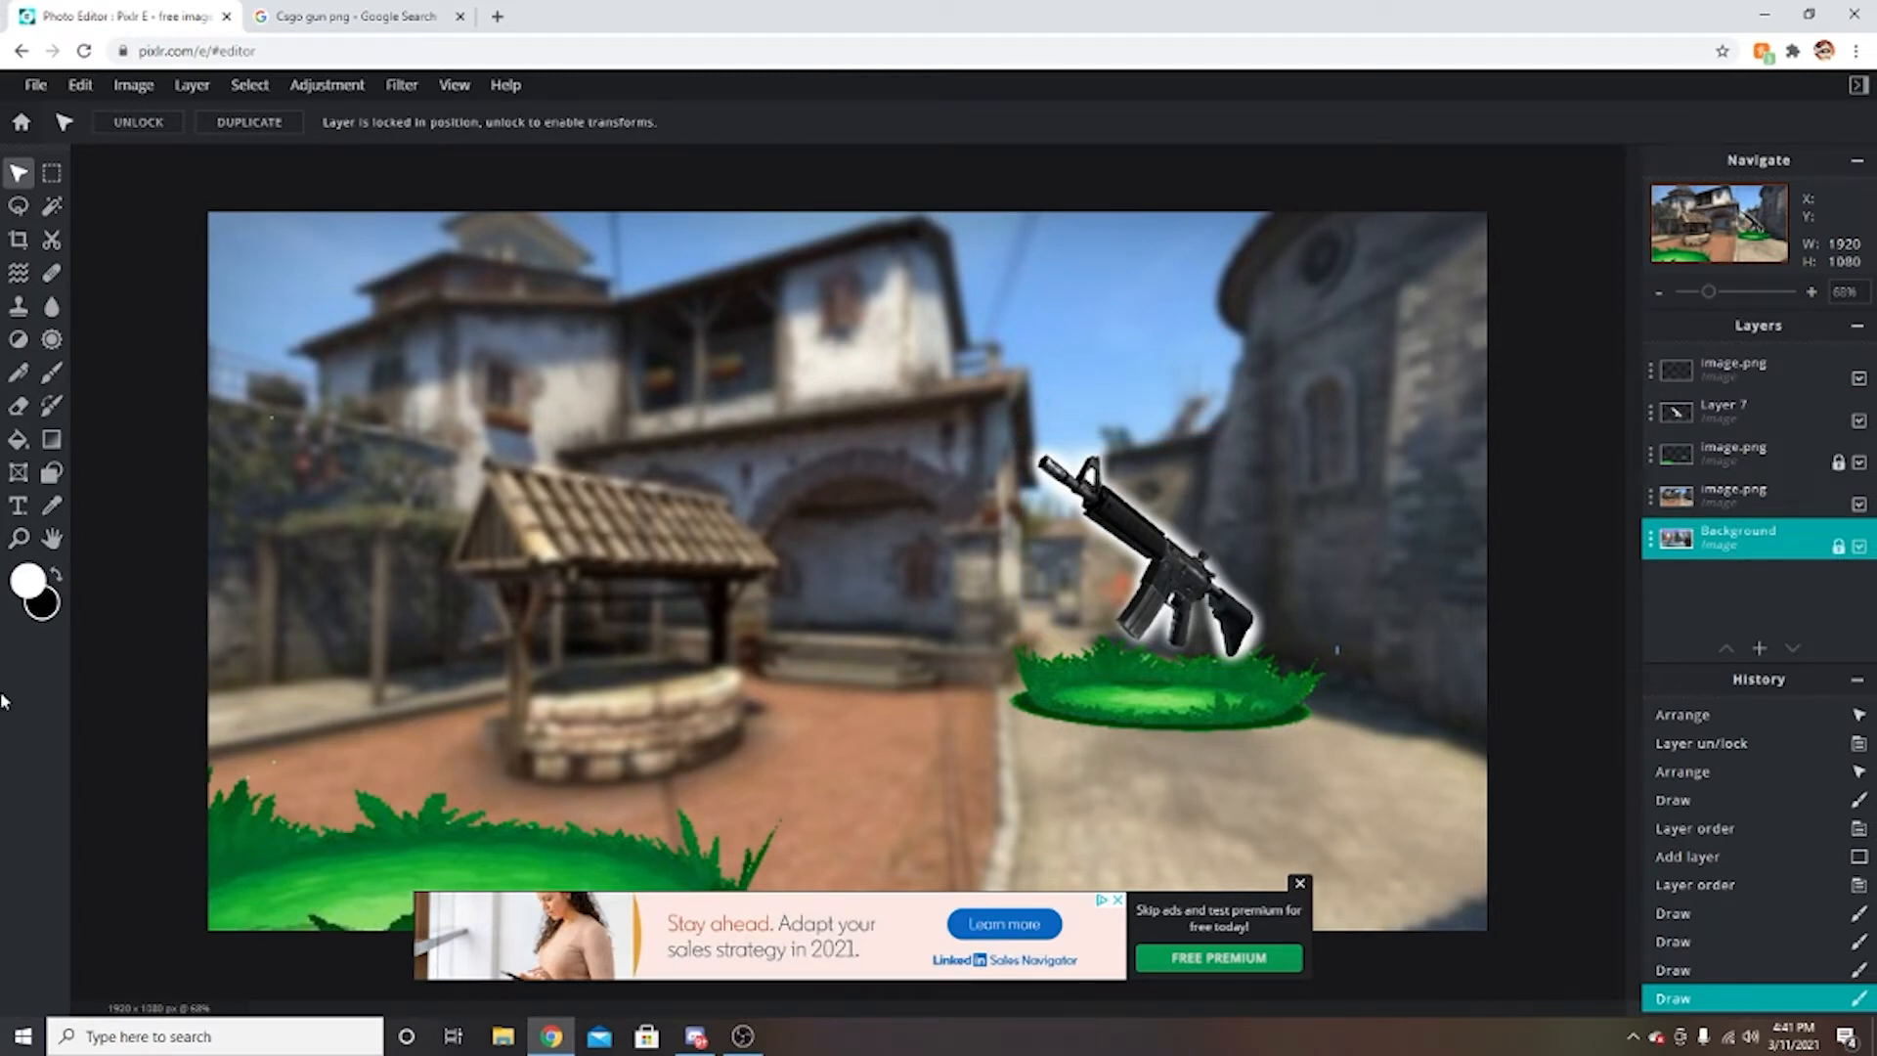
left_click(1299, 883)
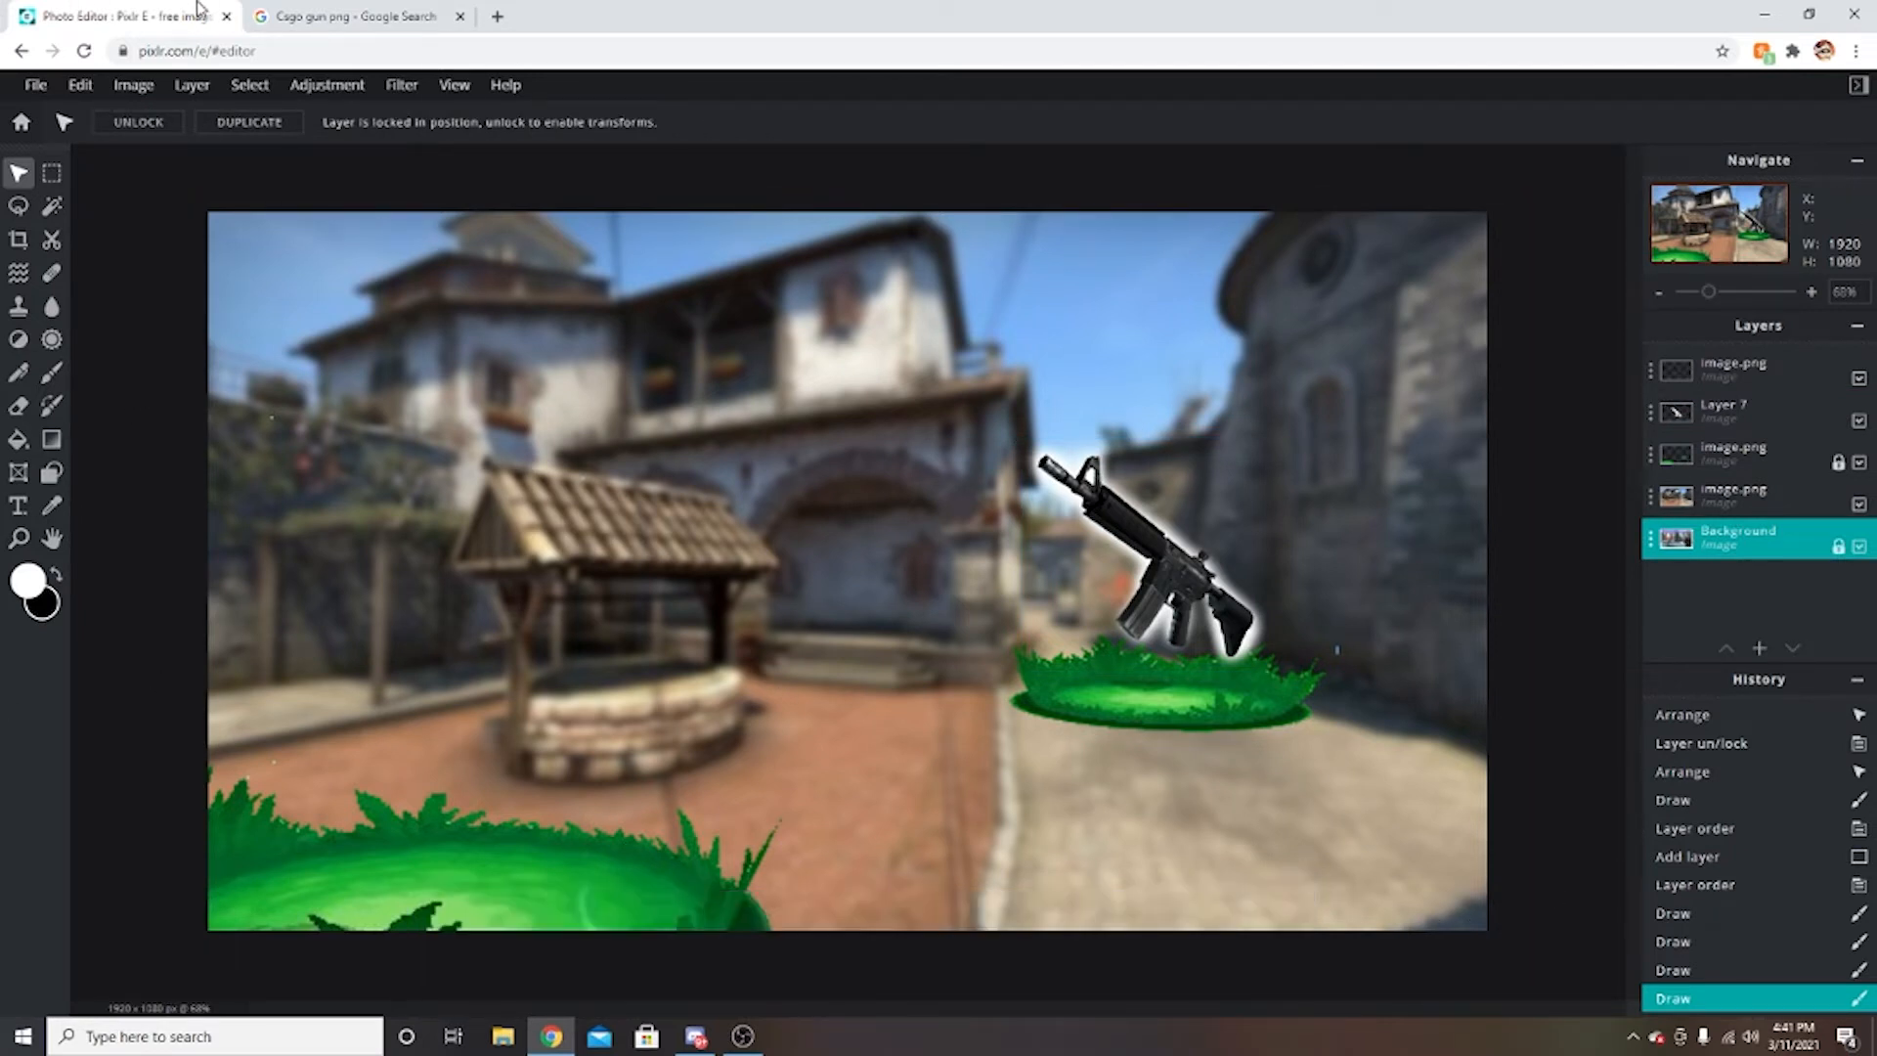
Switch to the Google Images page and search for "Csgo man png".
left_click(352, 16)
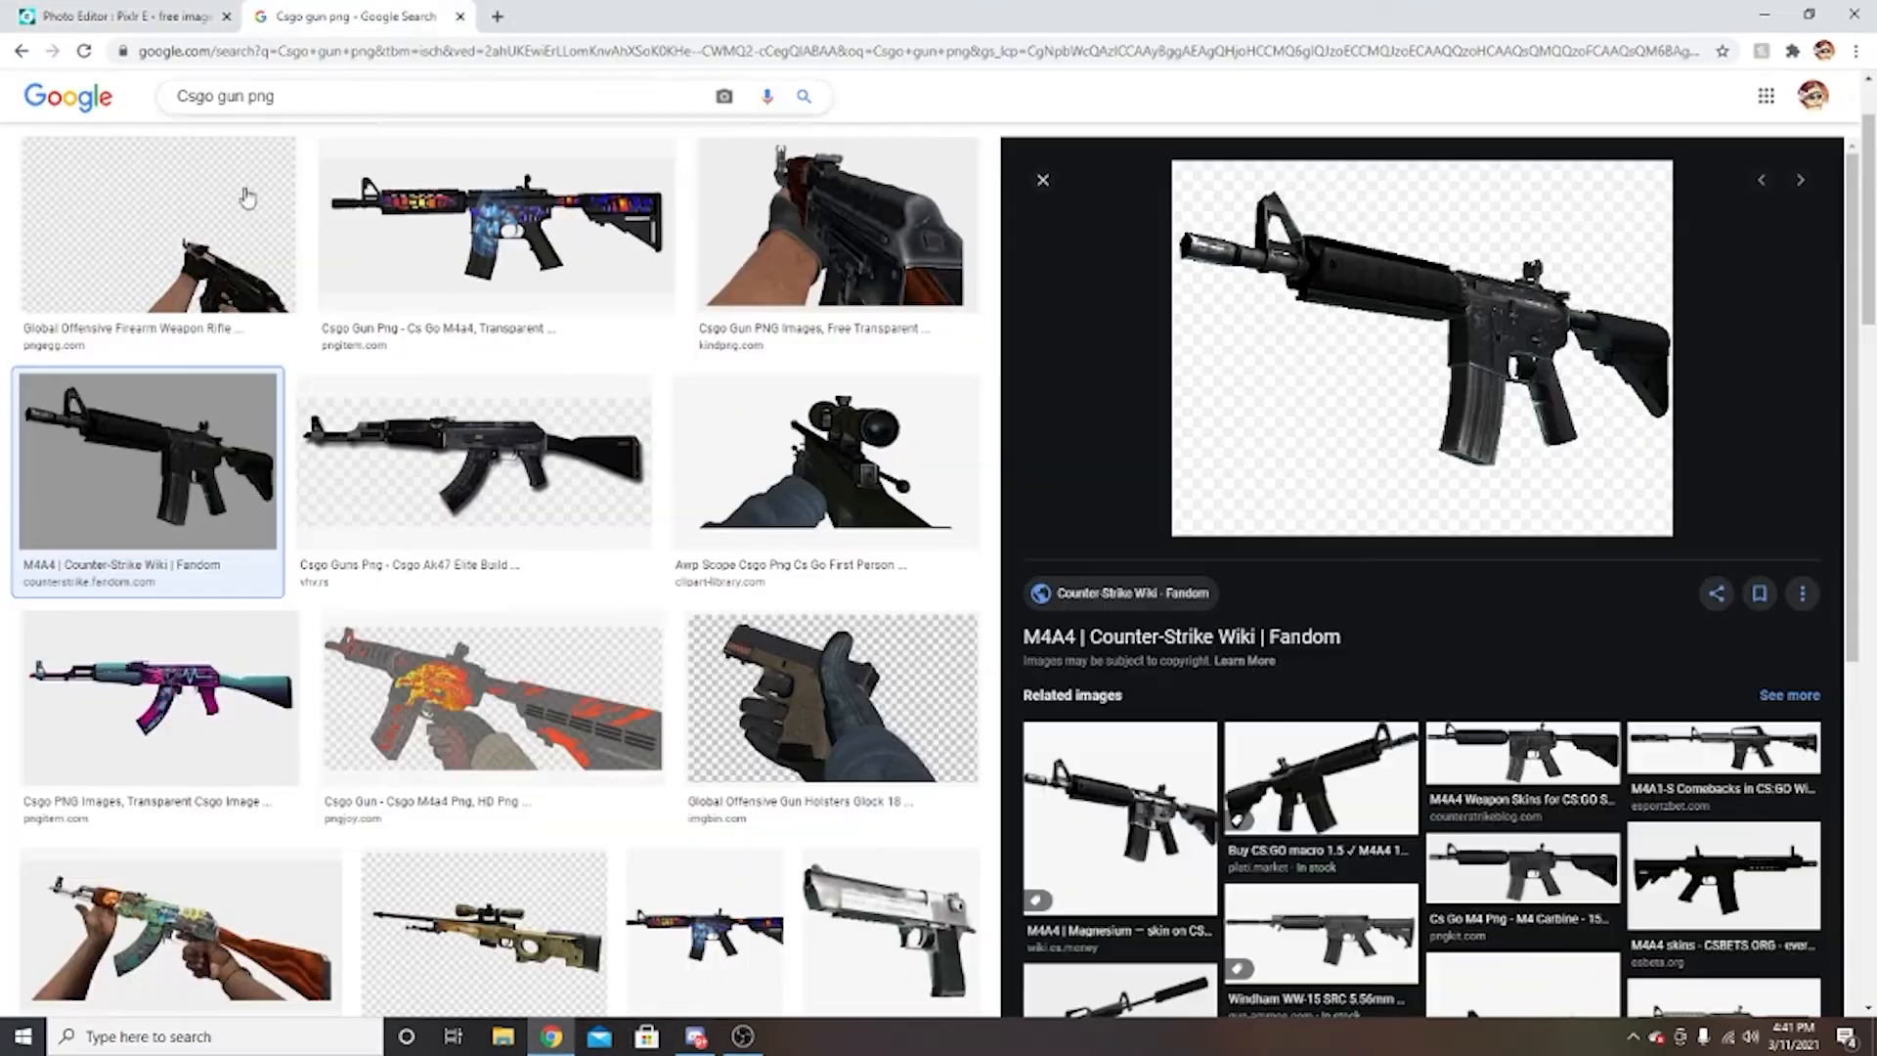
left_click(247, 97)
key("BackSpace")
key("BackSpace")
key("BackSpace")
type("man")
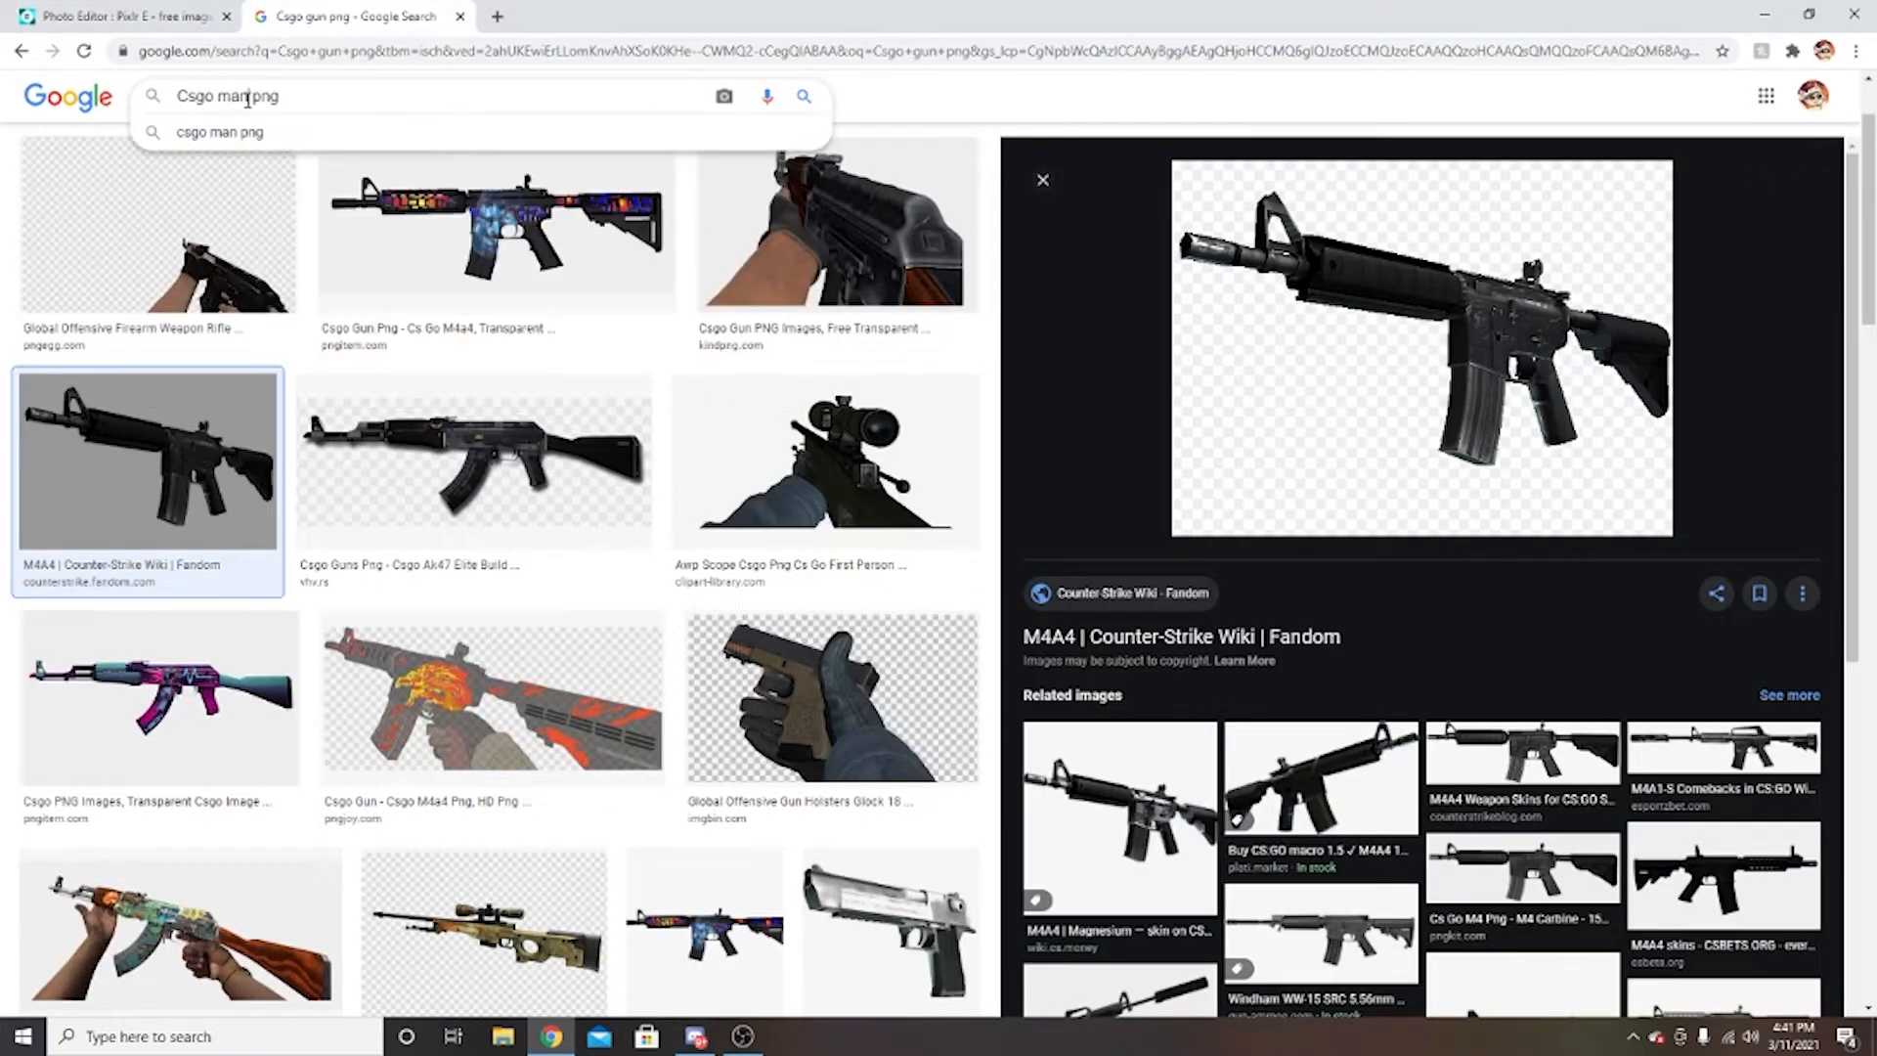
key("Return")
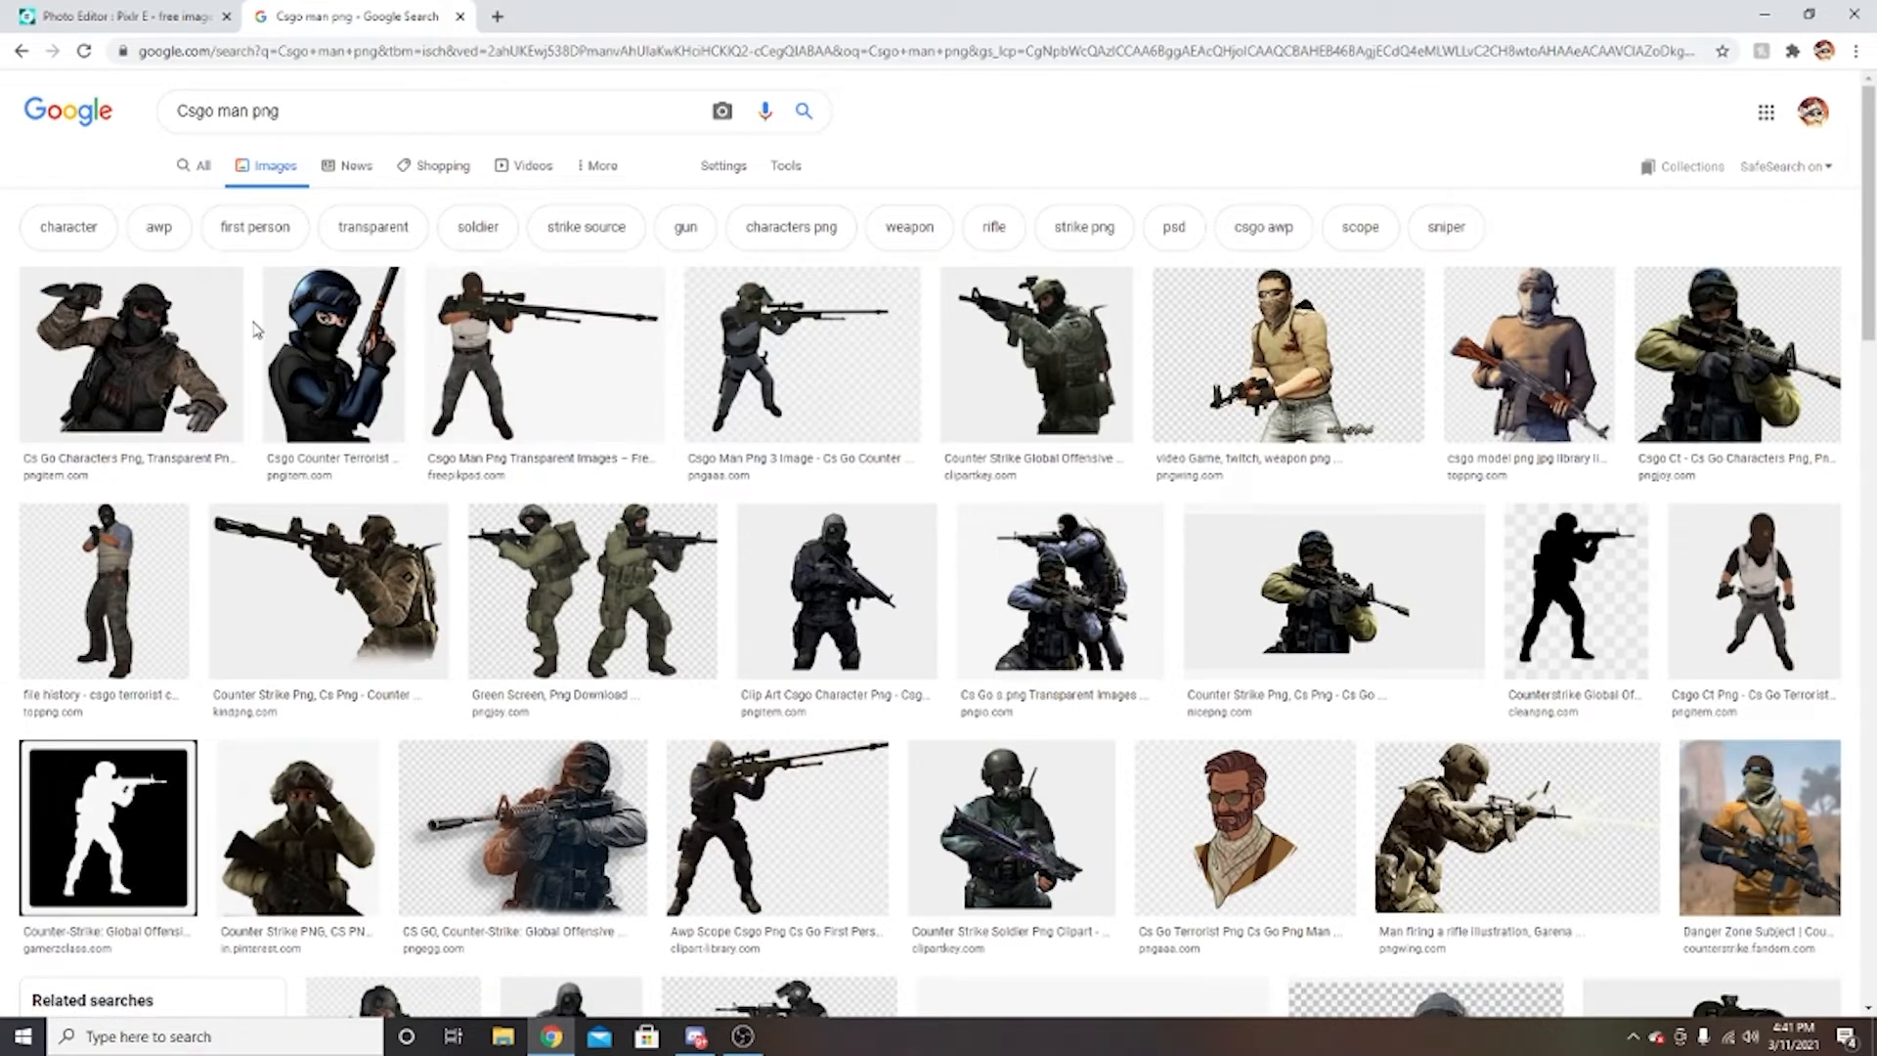
Find the full-length standing character from "CS:GO - Operation Shattered Web" in the results and copy its image.
scroll(775, 948, "down", 4)
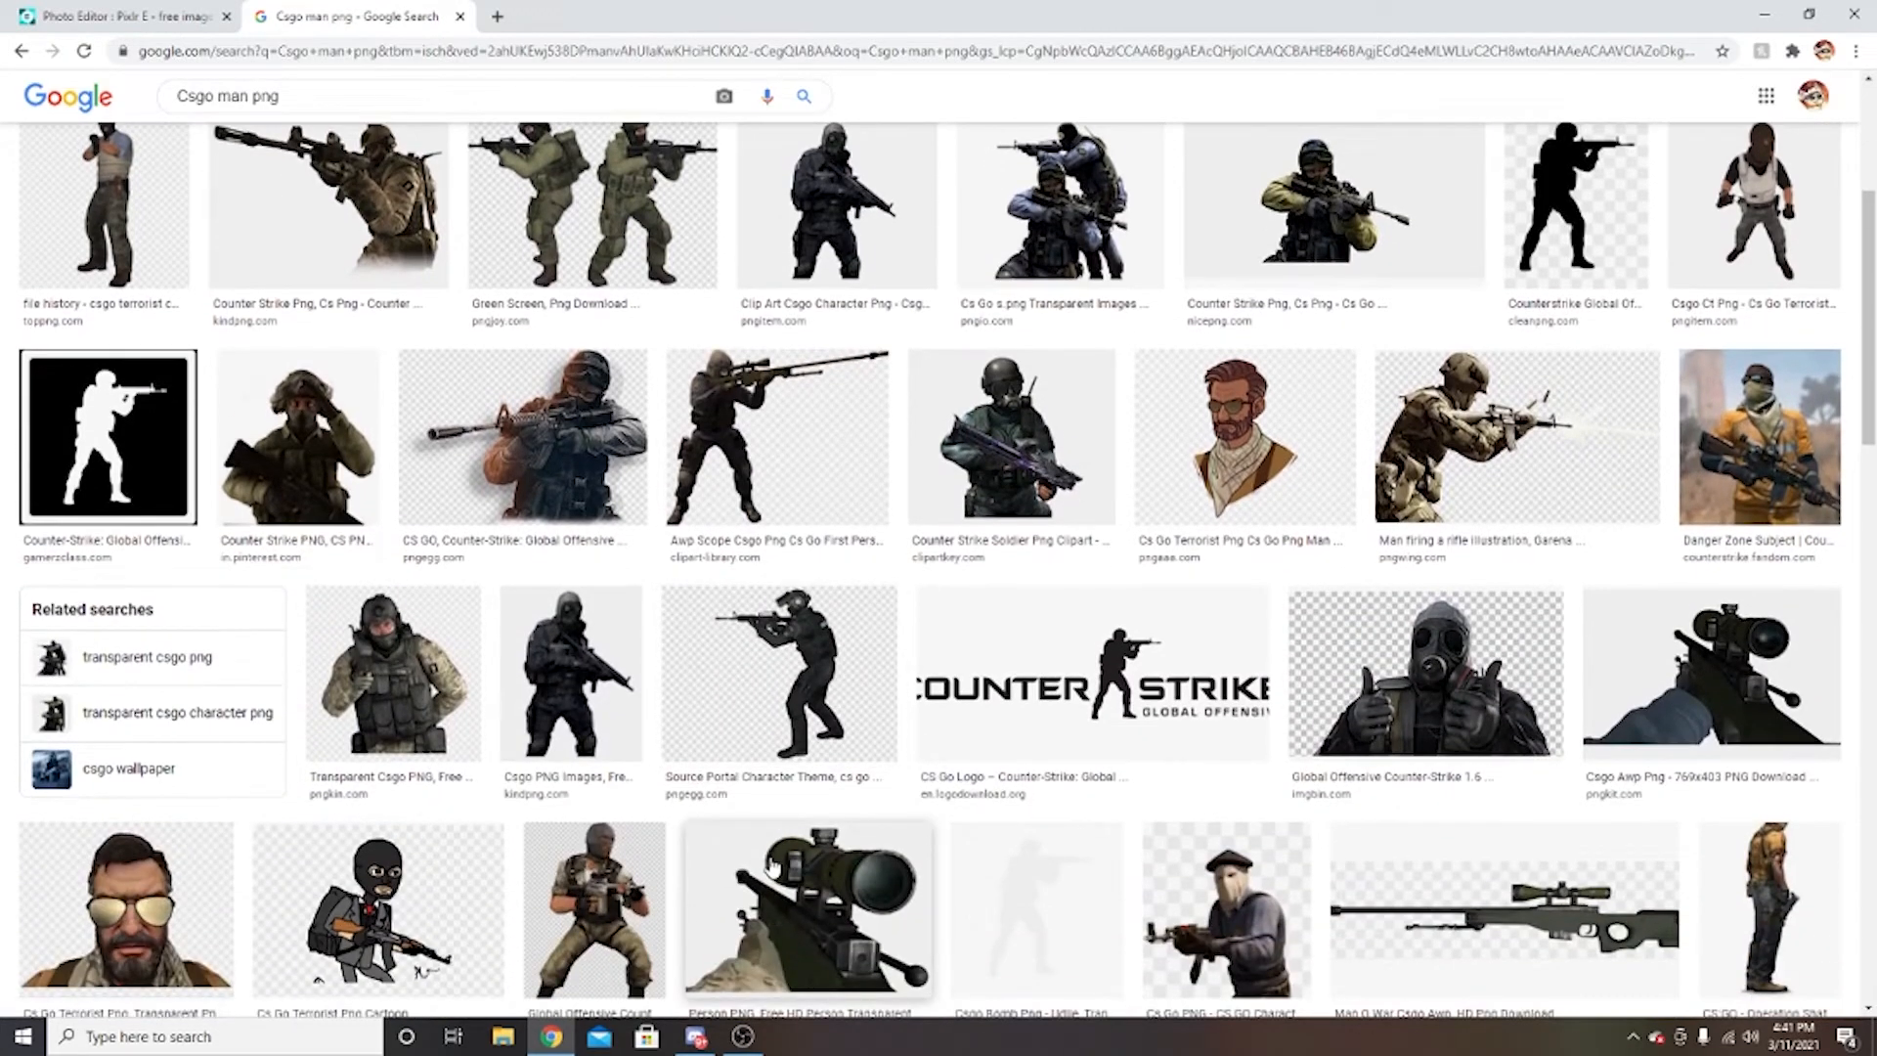
scroll(773, 868, "down", 3)
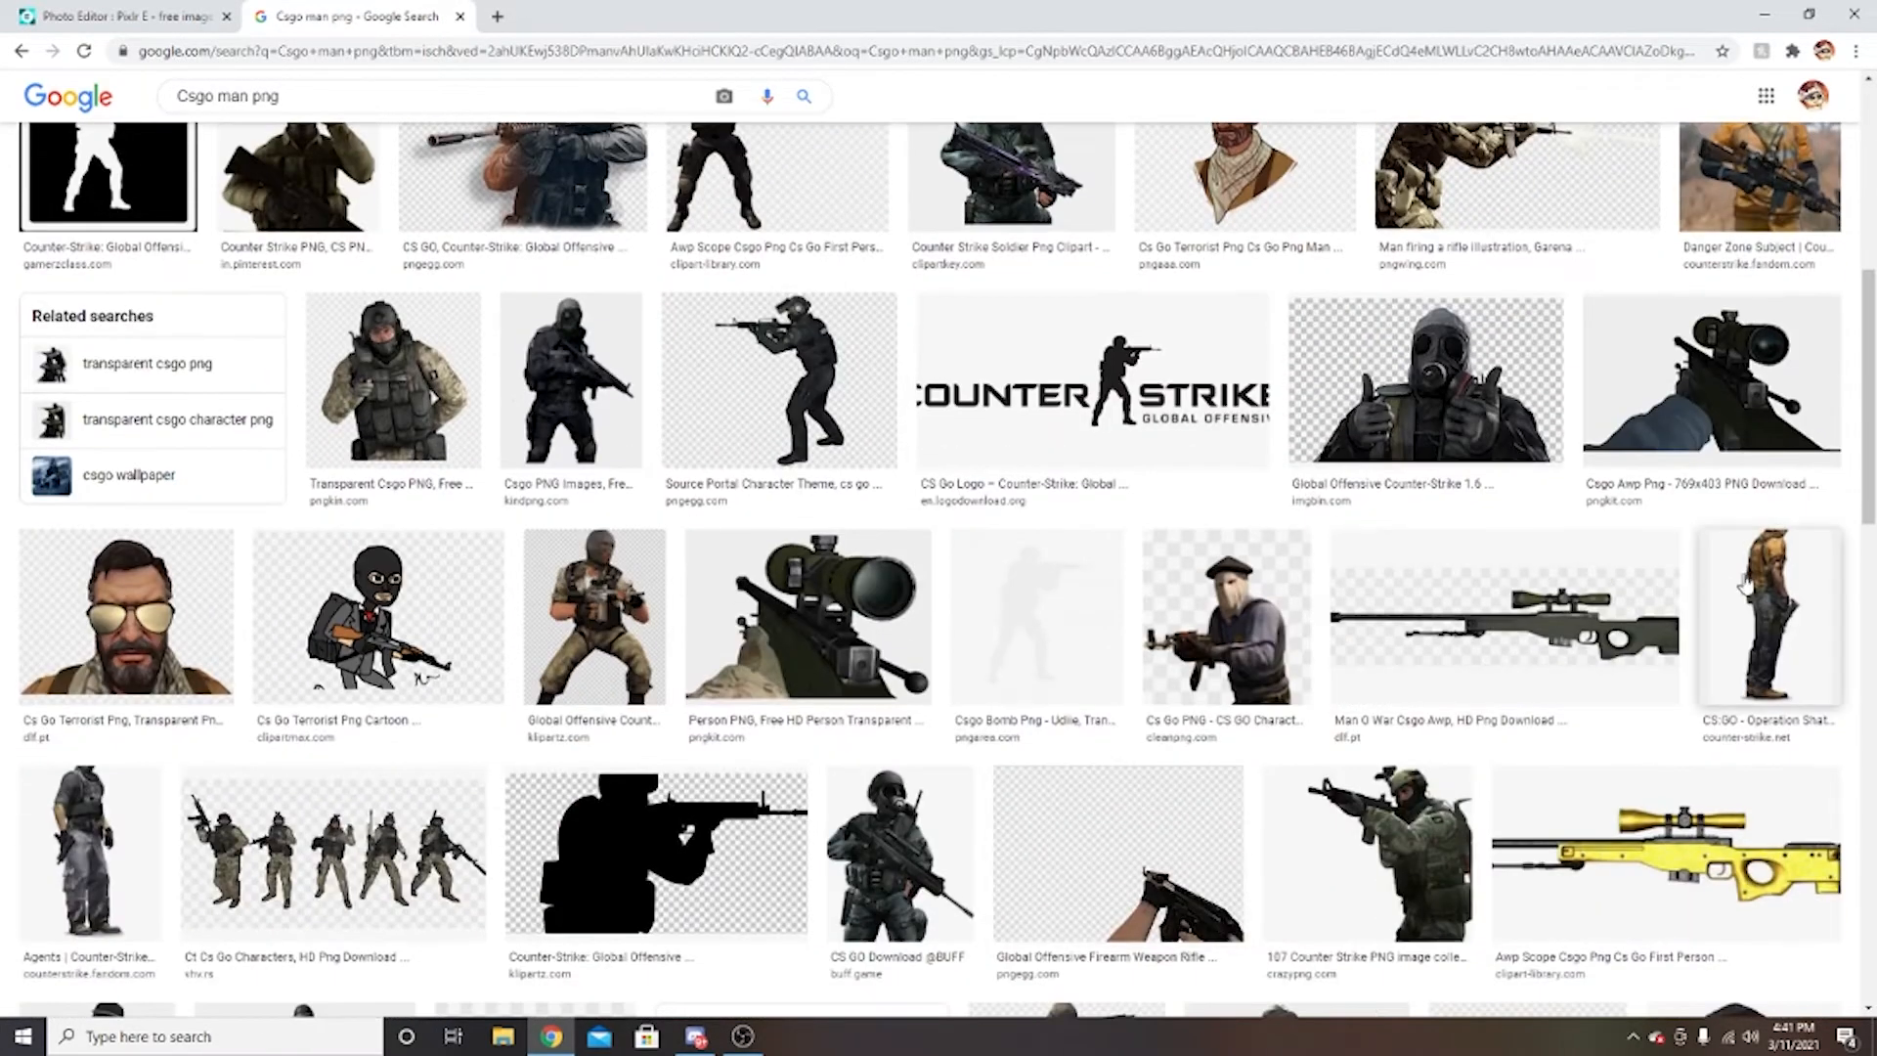
left_click(1766, 587)
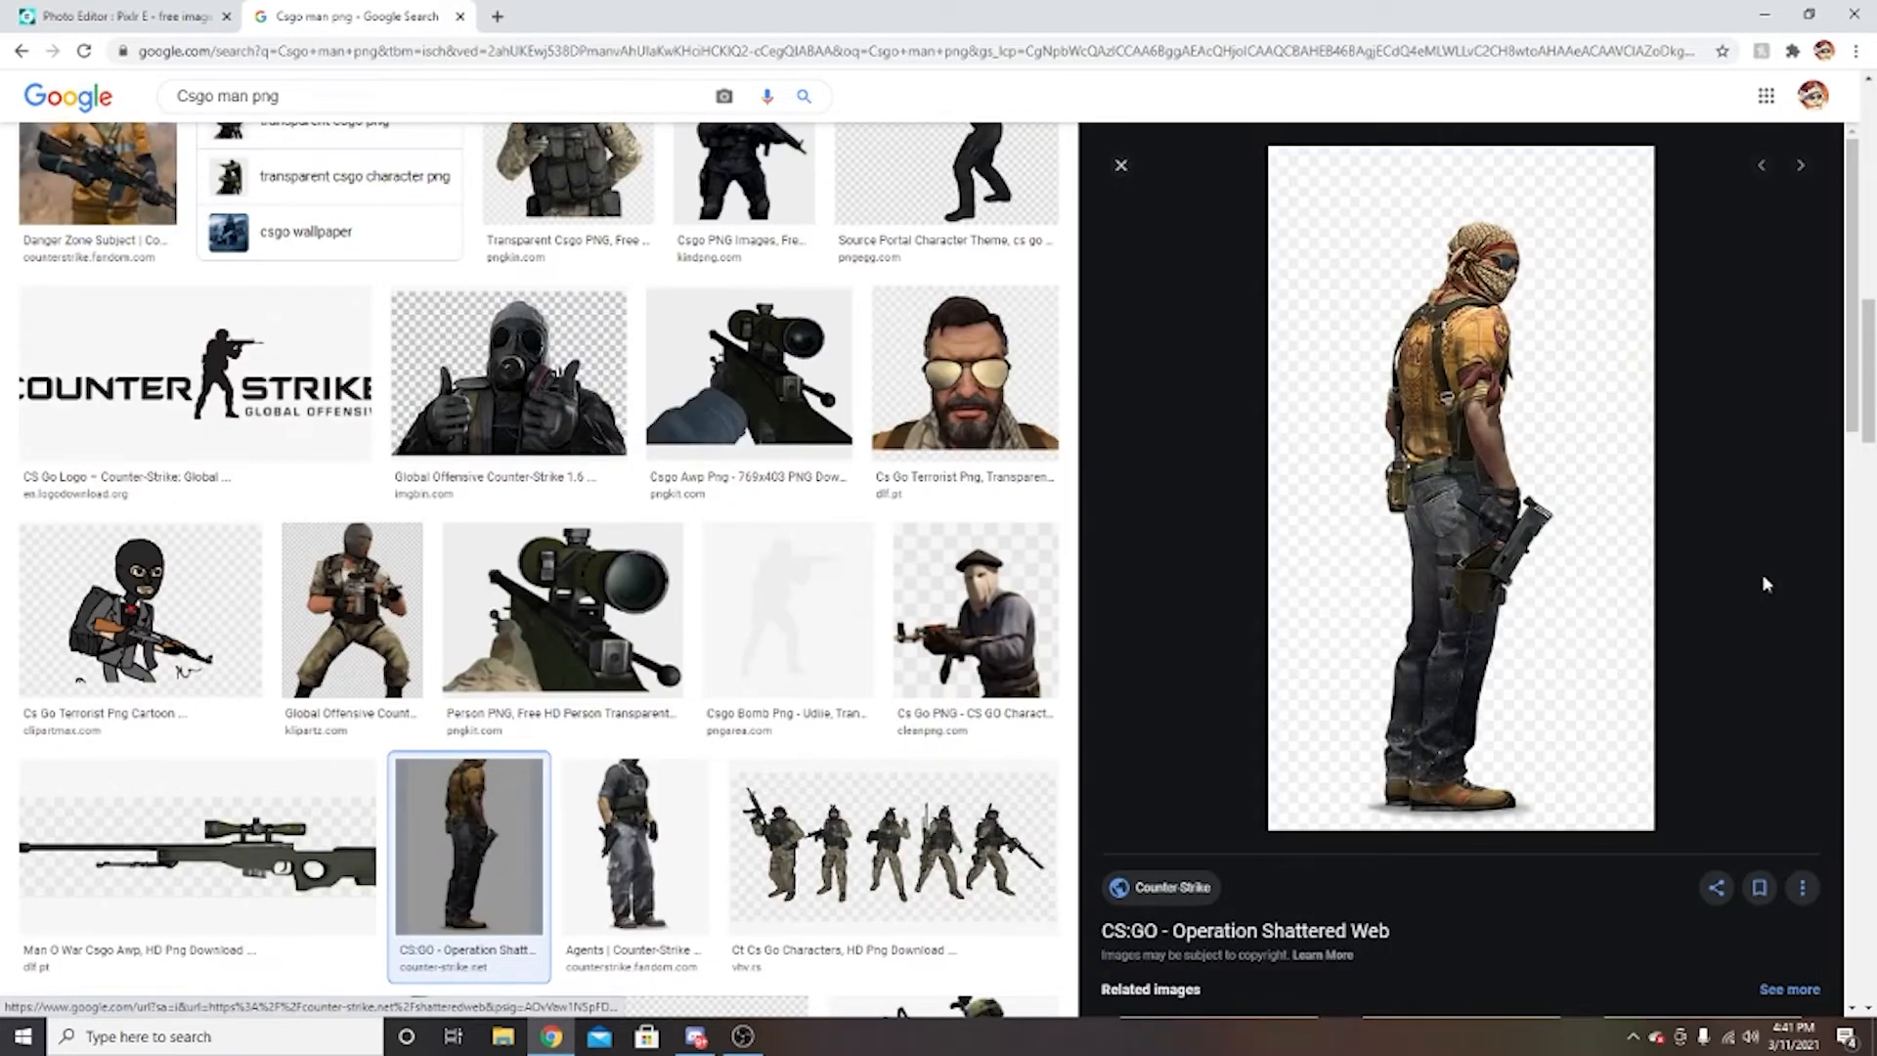
right_click(1531, 468)
left_click(1656, 695)
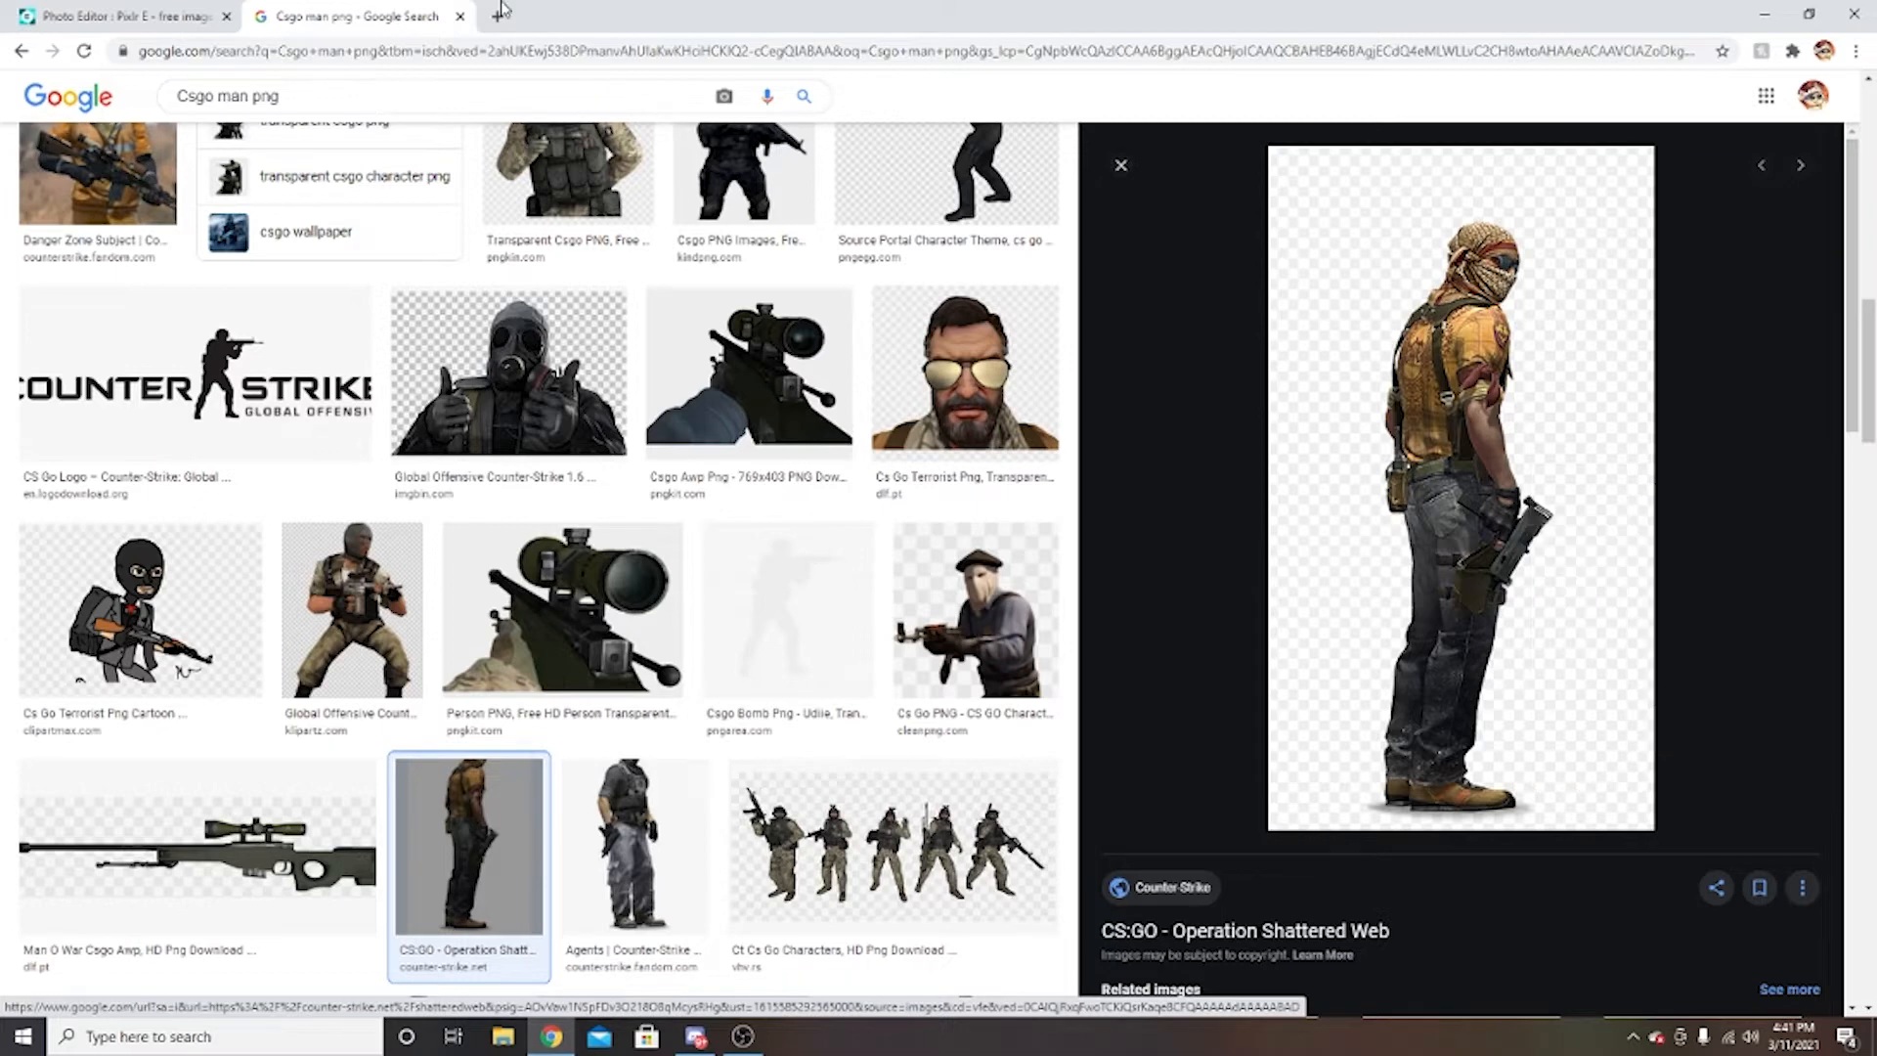
Return to Pixlr E, paste the copied character into the thumbnail and raise its layer above all others.
left_click(104, 23)
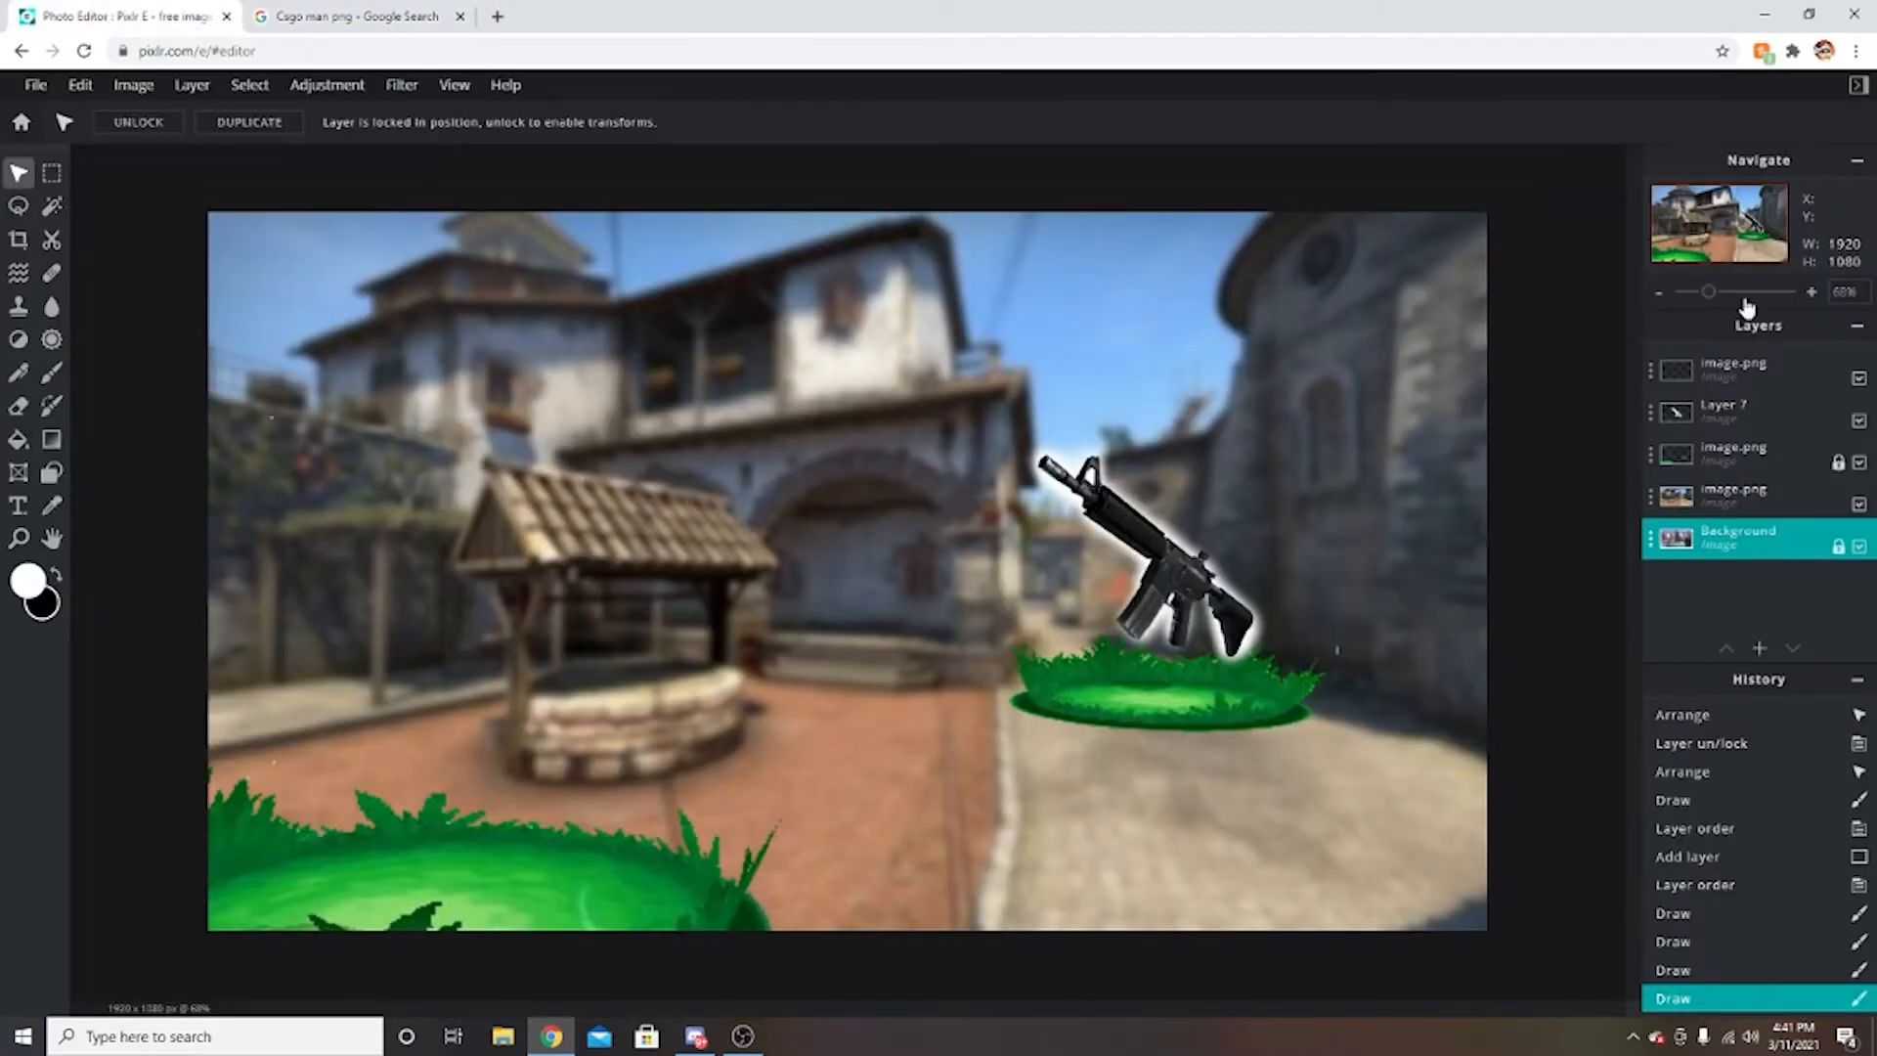
left_click(1733, 369)
left_click(1562, 360)
key("ctrl+v")
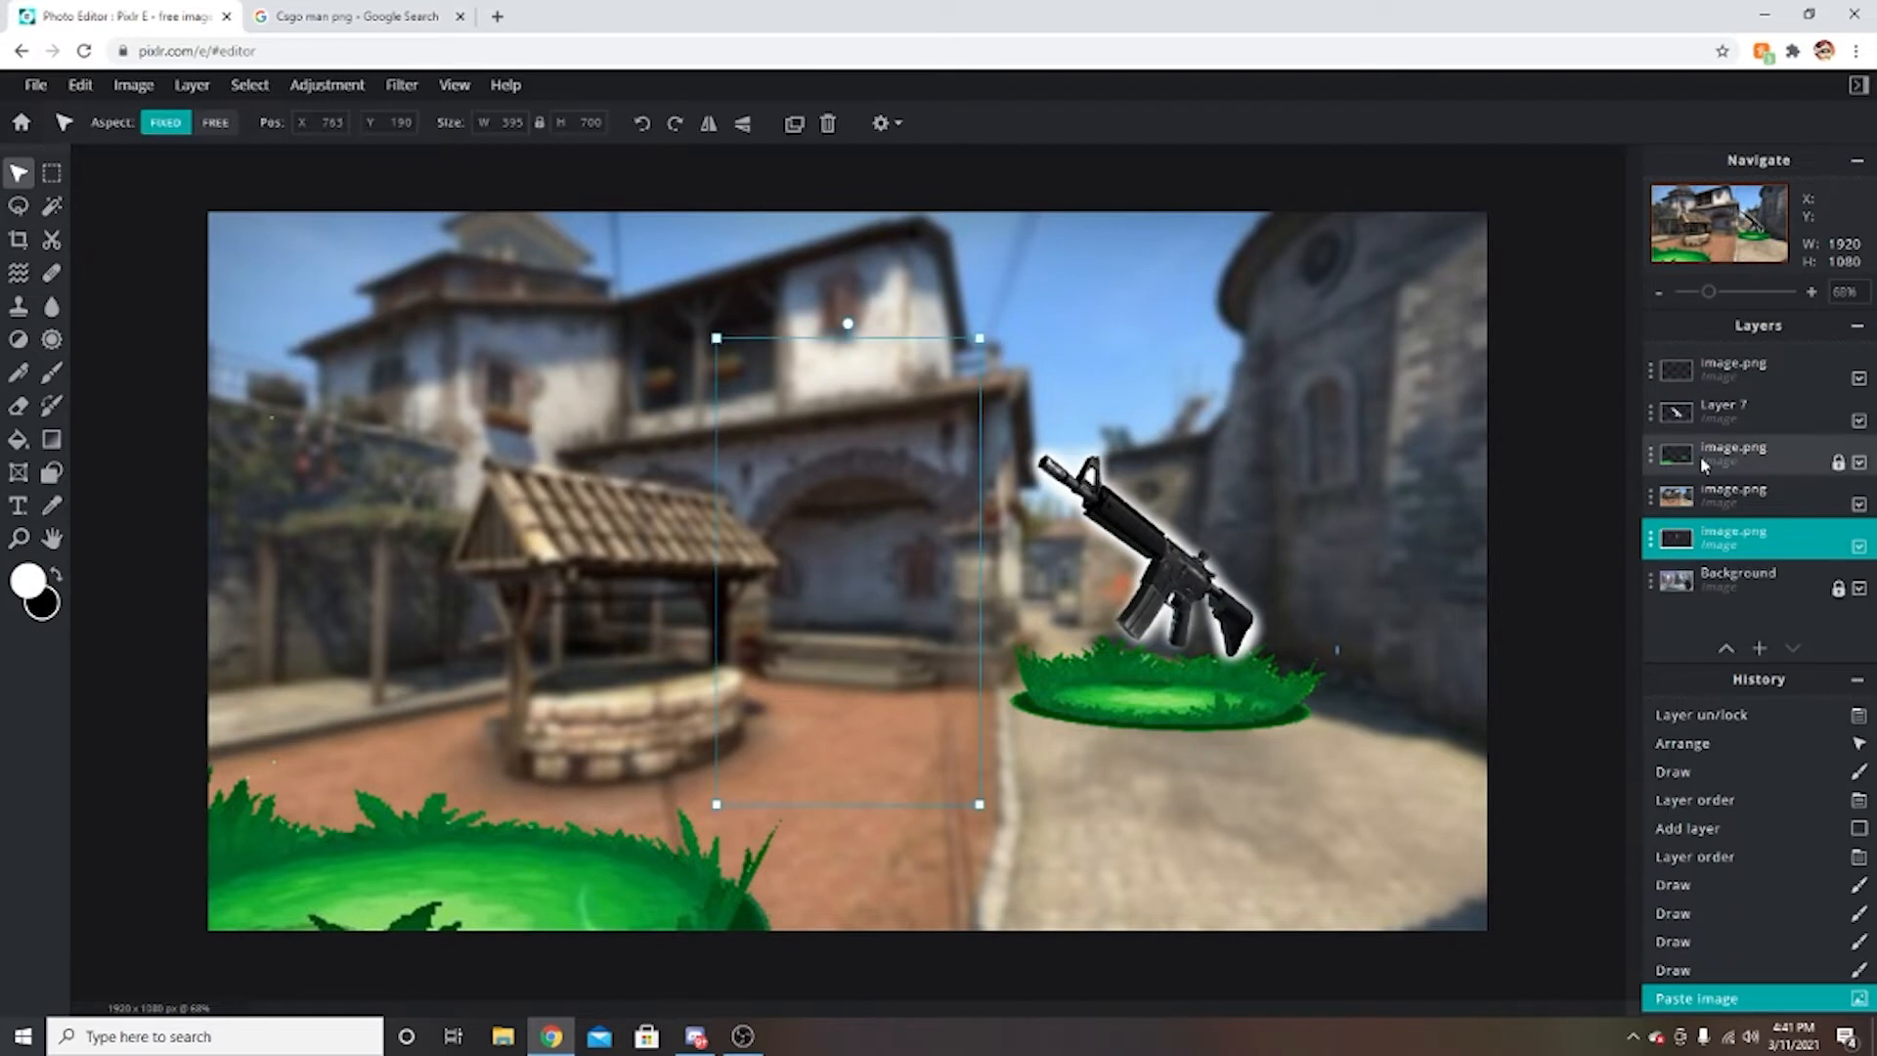
left_click_drag(1736, 391, 1736, 385)
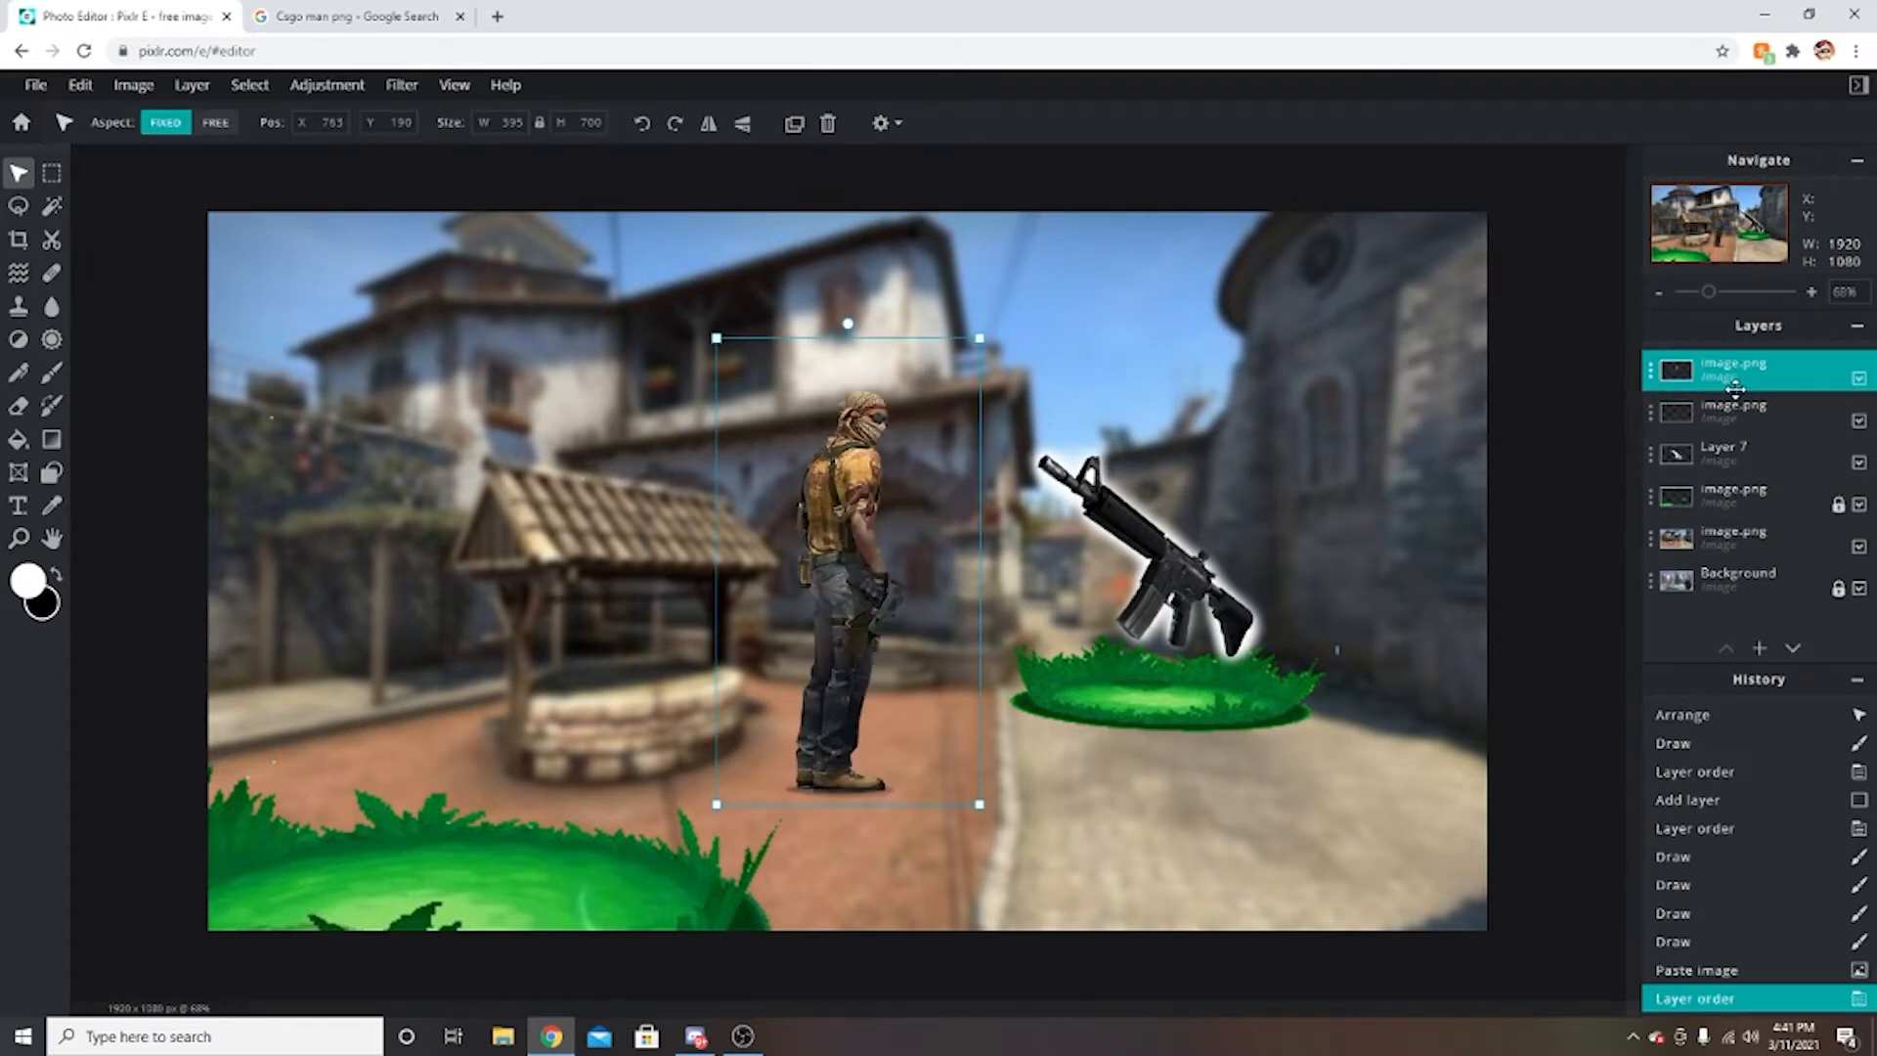
Merge the rifle layer with the white glow layer below it and nudge the merged rifle slightly left and down over the grass.
left_click(1743, 421)
left_click(1743, 422)
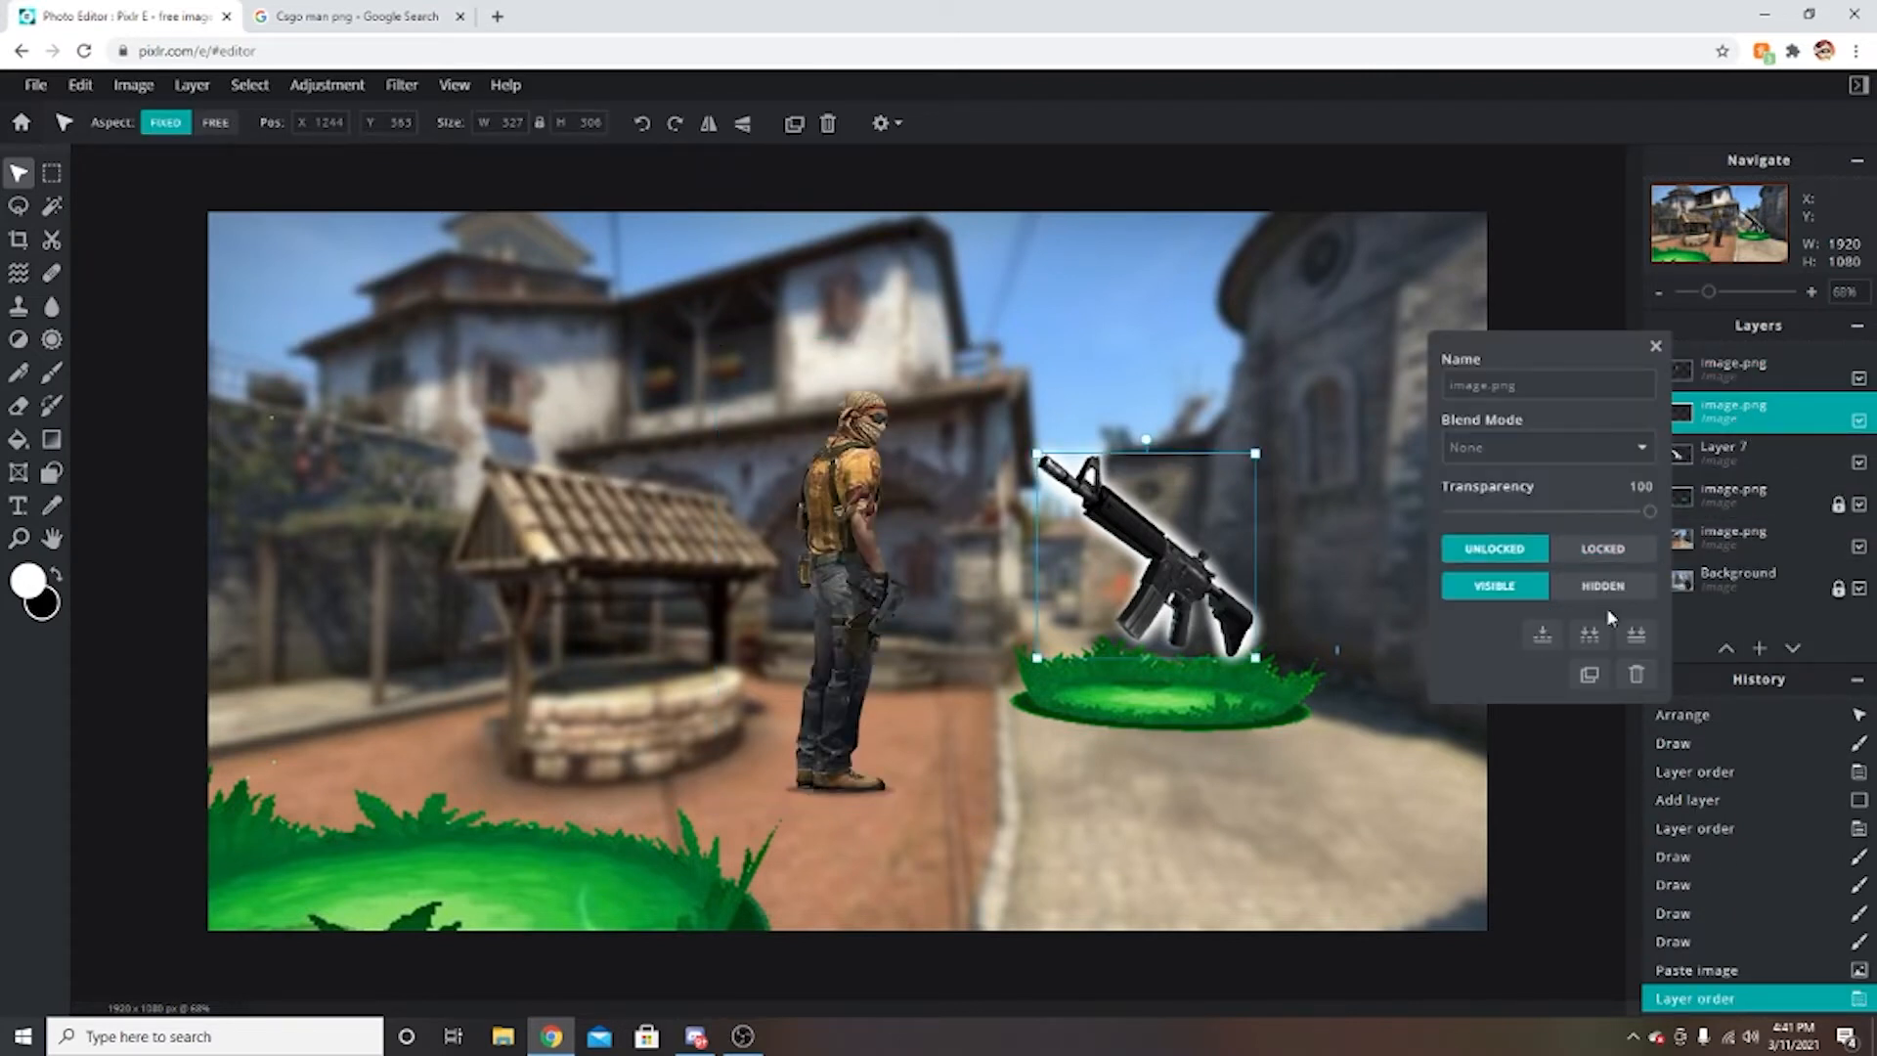
left_click(1545, 636)
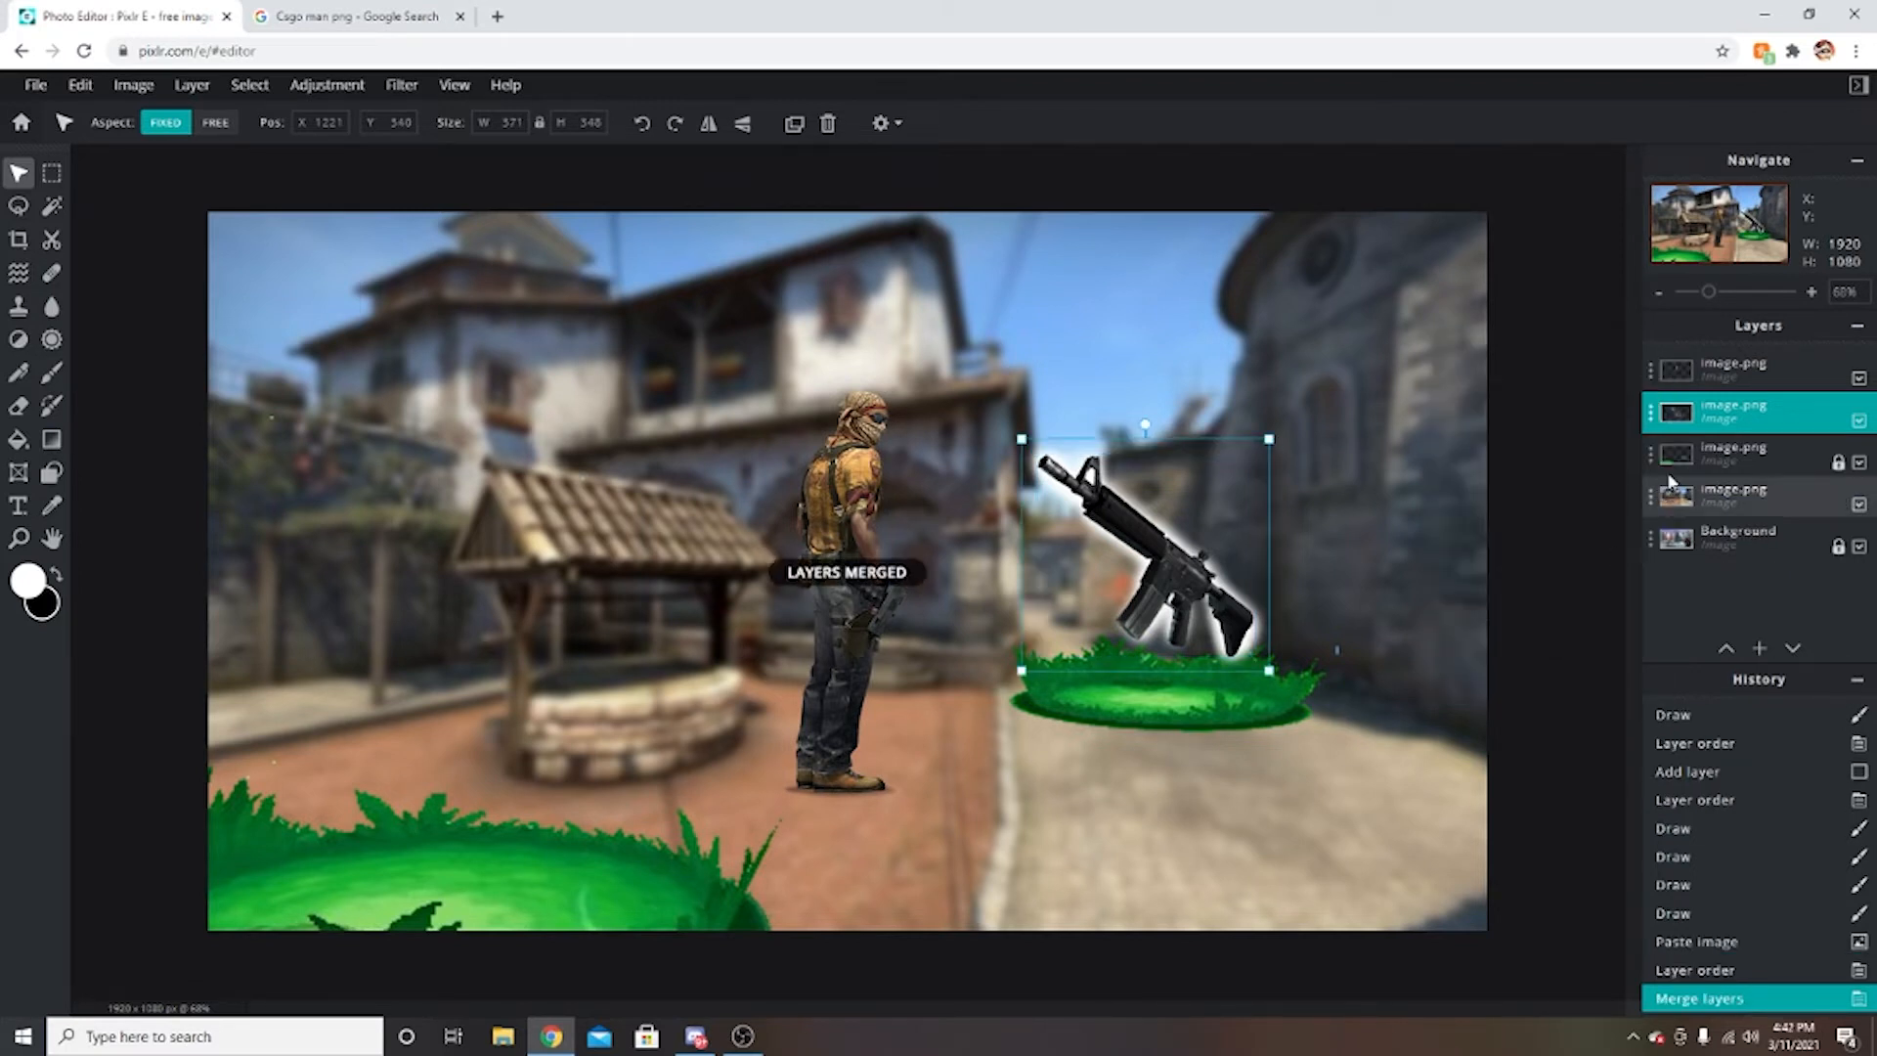
mouse_move(1162, 569)
left_mouse_down()
mouse_move(1181, 567)
mouse_move(1156, 574)
left_mouse_up()
left_click(1511, 468)
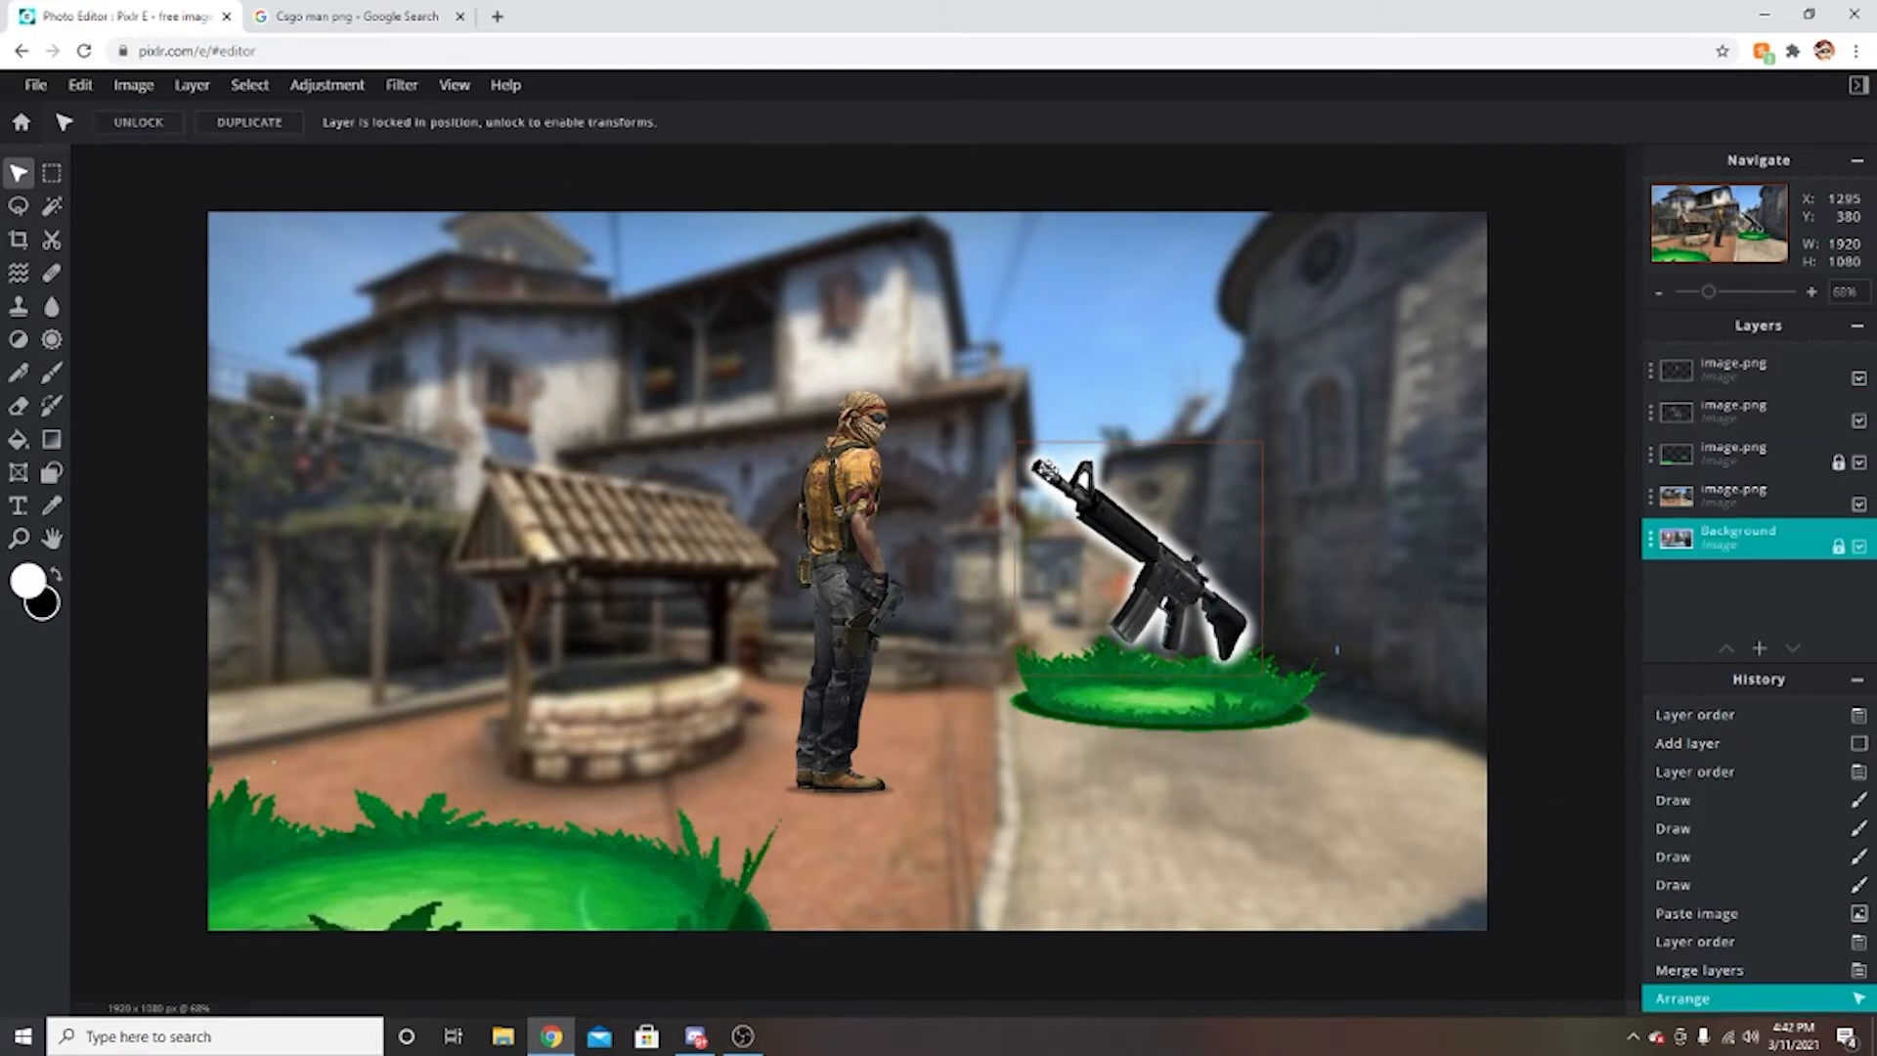
Place the character over the large grass patch at about X -156, Y -122, enlarged proportionally to about 922 × 1634 px.
left_click(862, 492)
left_click_drag(860, 511, 342, 646)
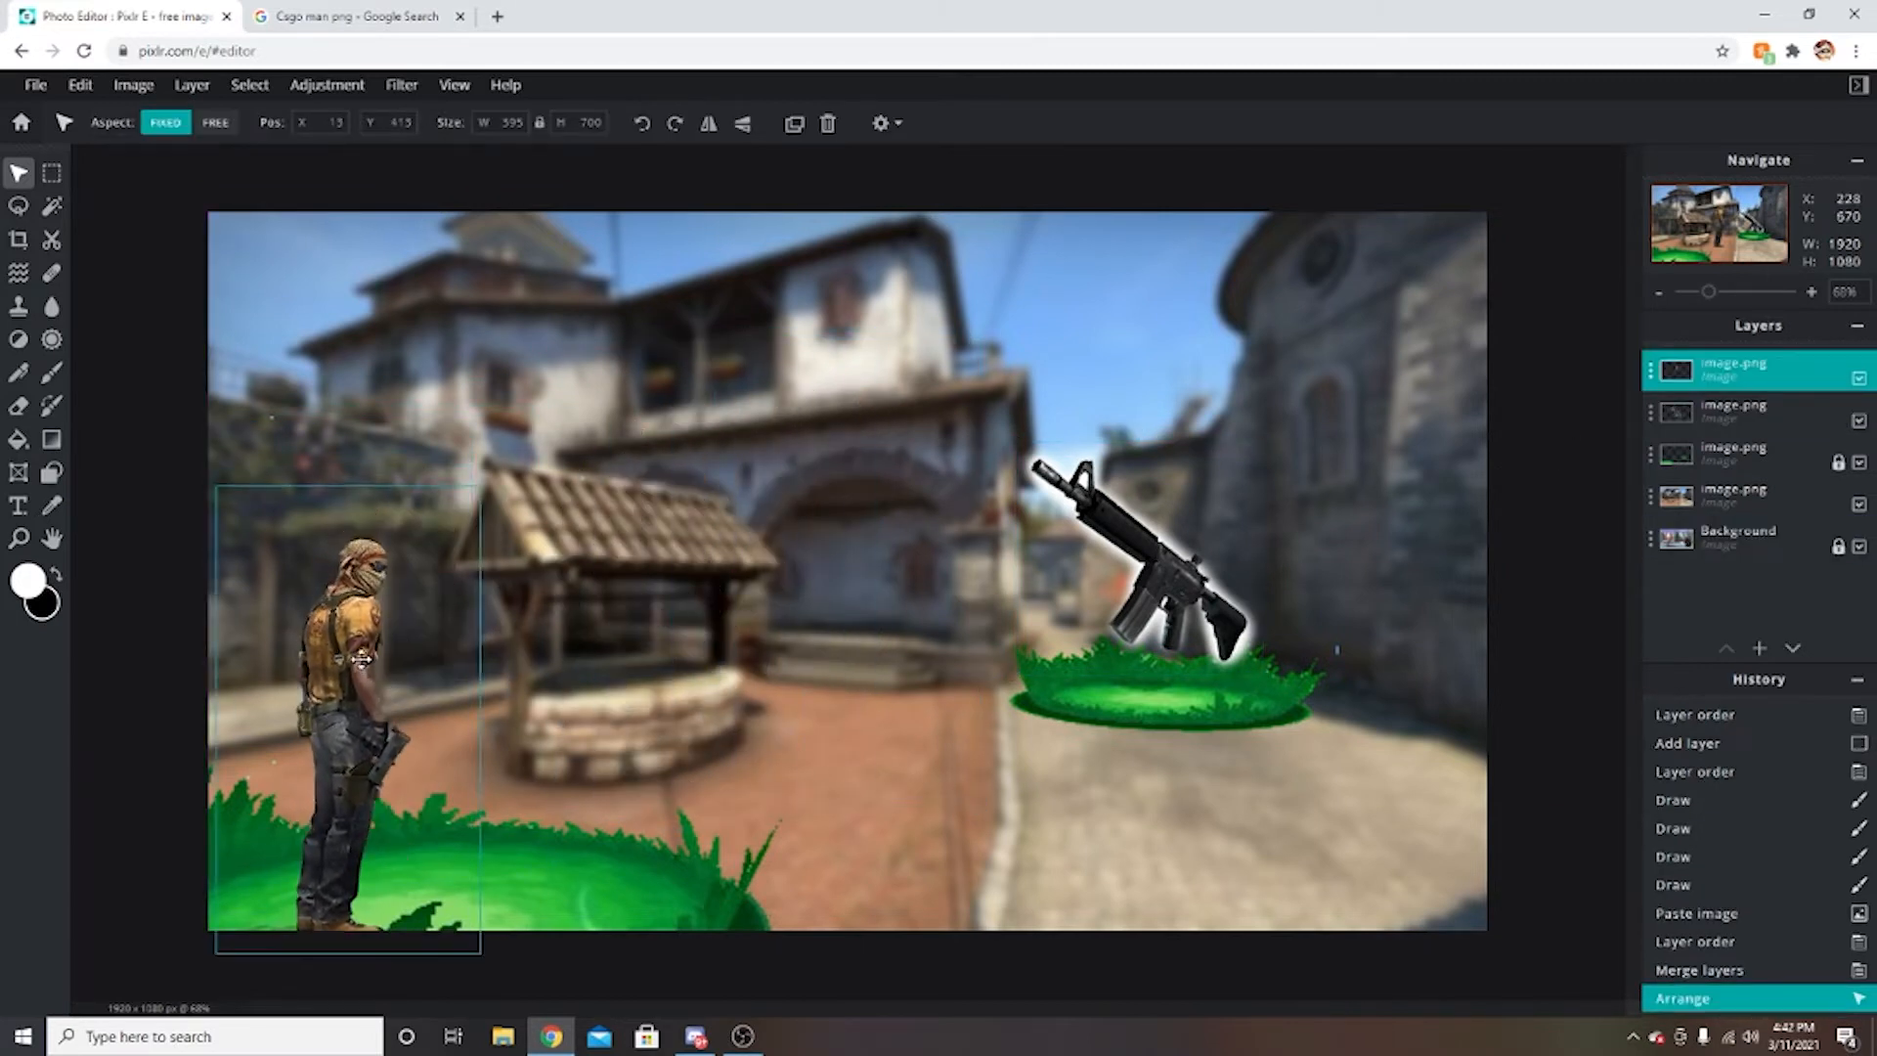
left_click_drag(483, 474, 833, 188)
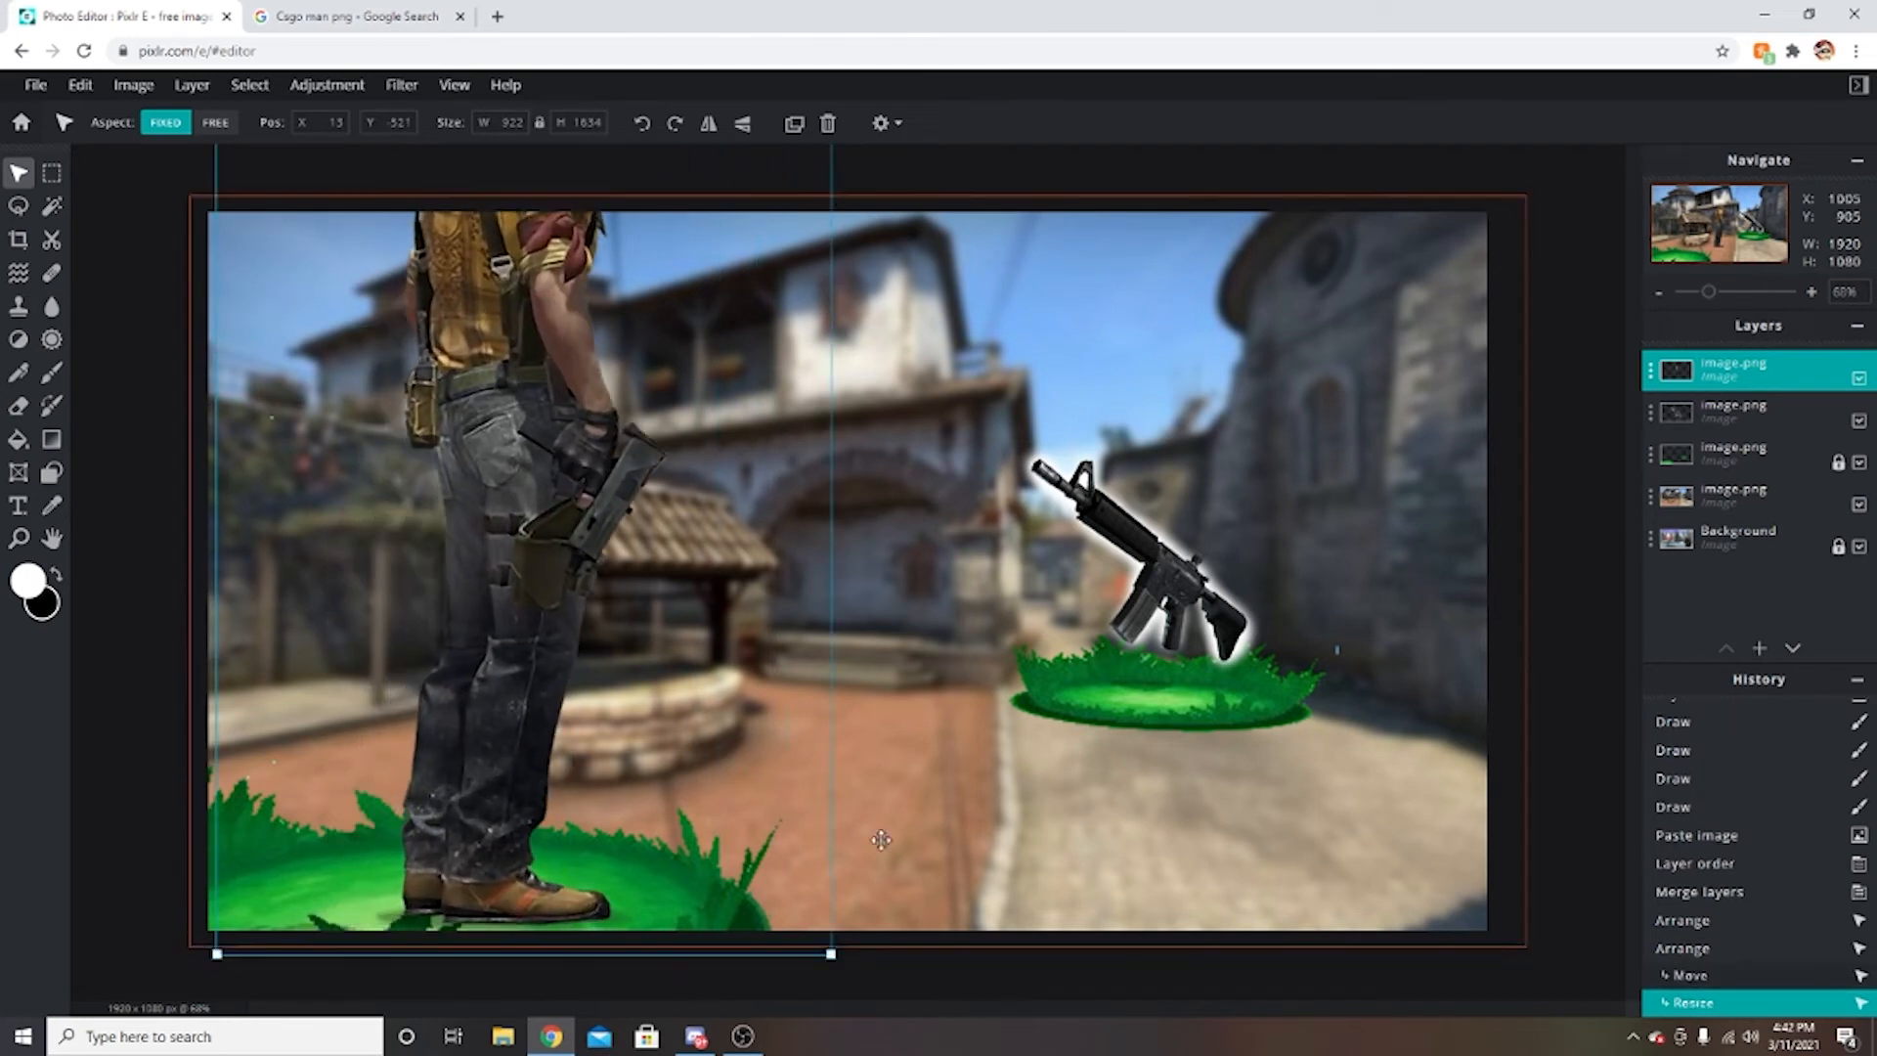
left_click_drag(514, 435, 400, 696)
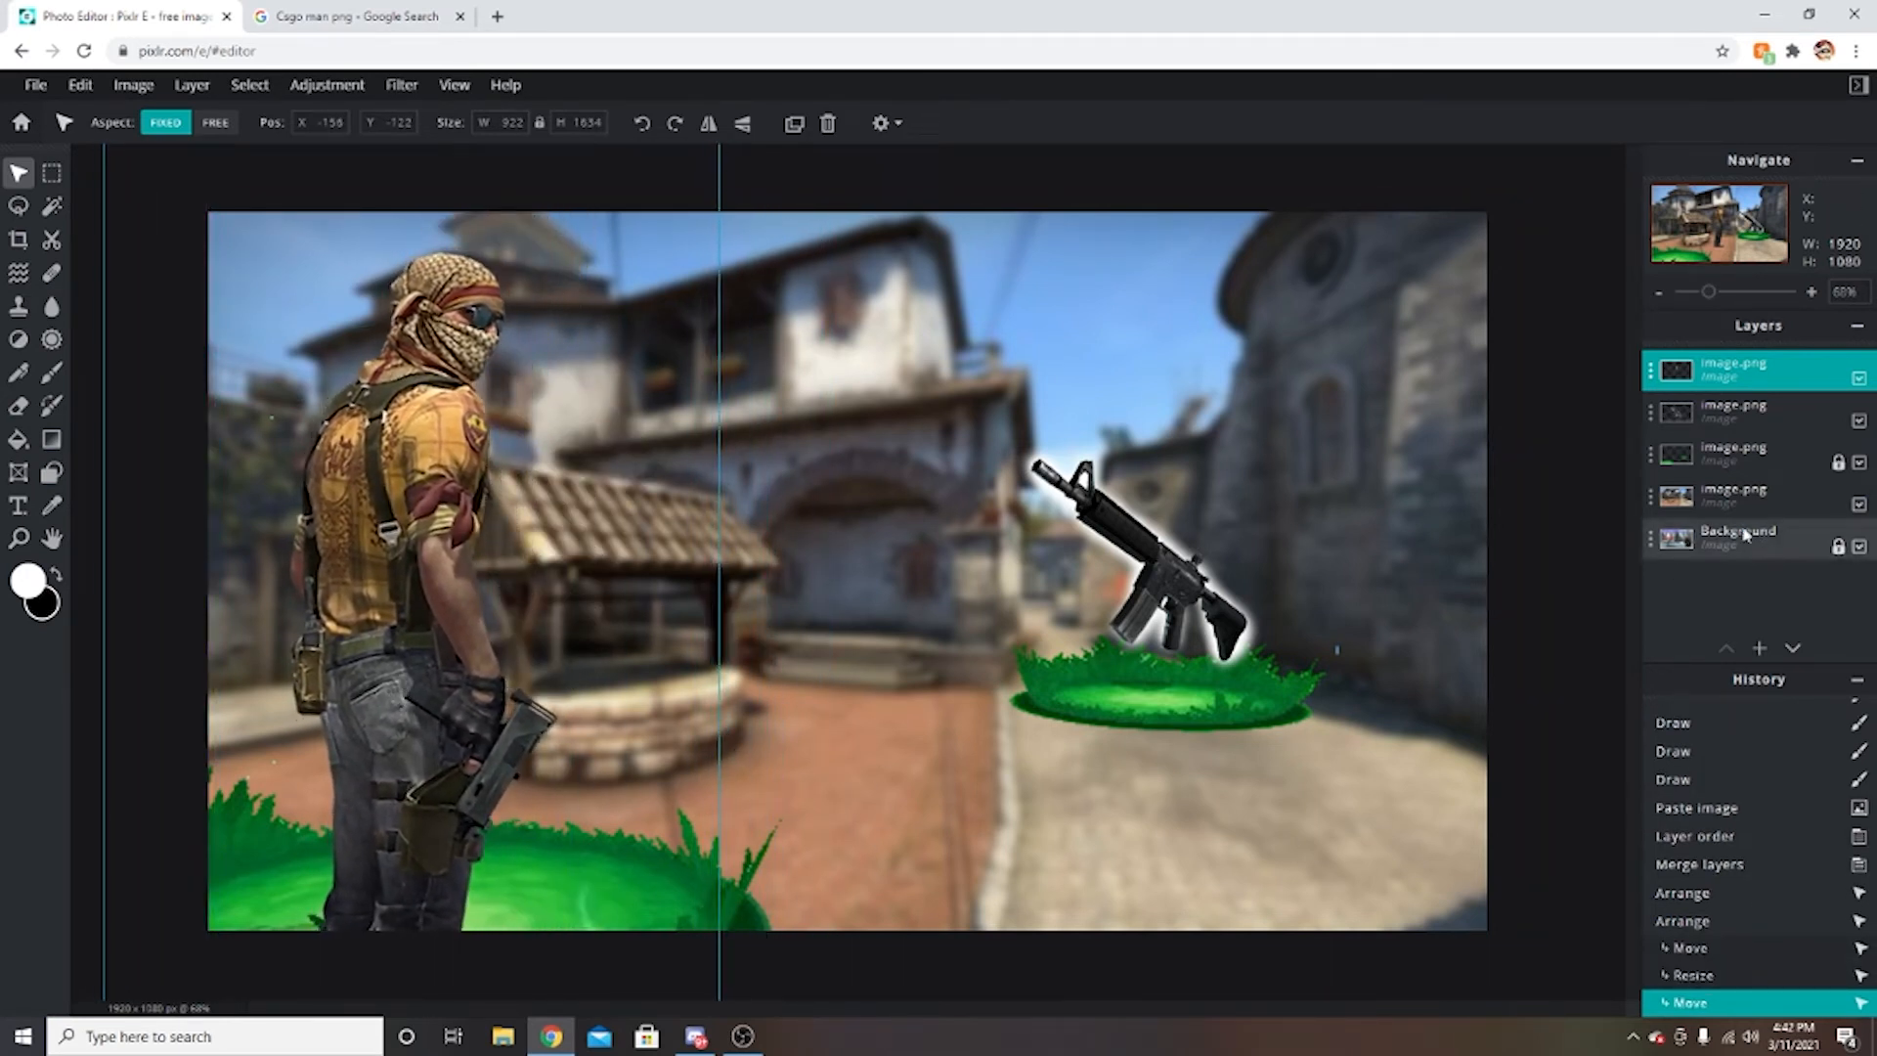
left_click(1747, 533)
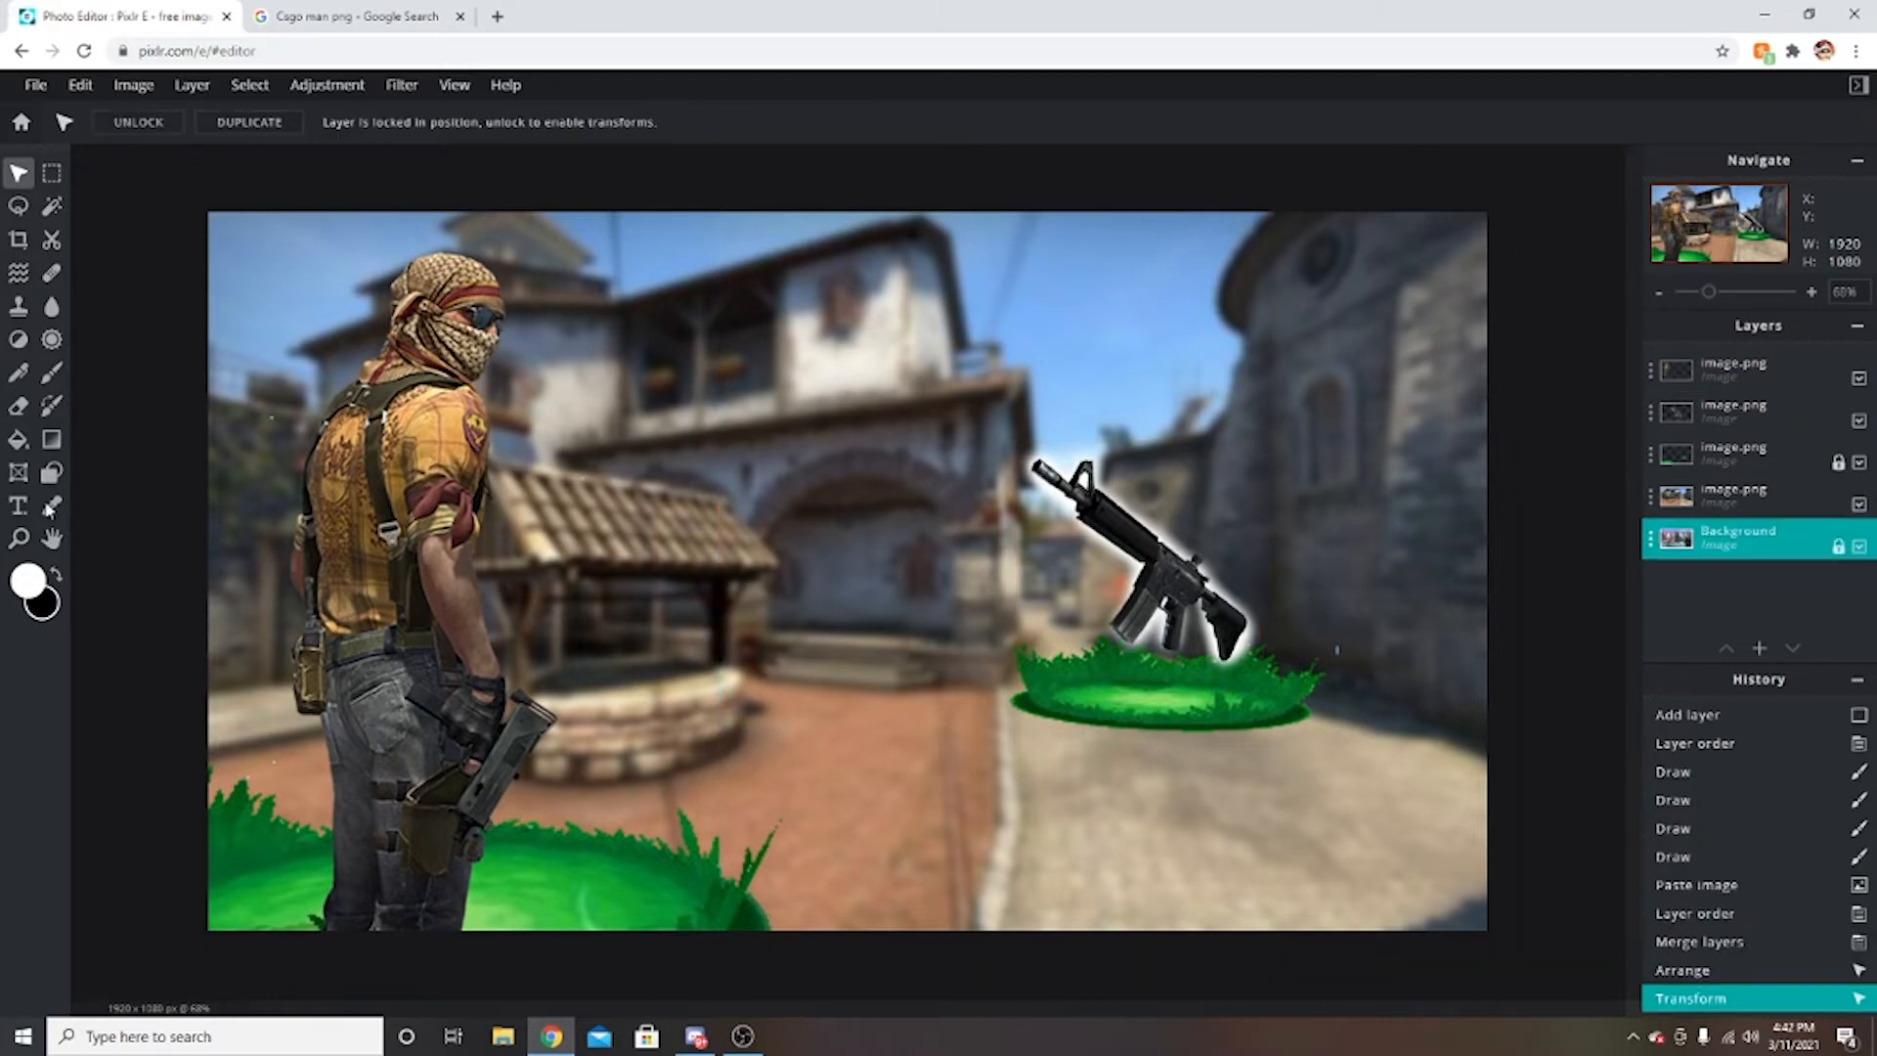
Try to mask out the character's eye and sunglasses area with a freehand lasso cutout on the Background layer.
scroll(397, 226, "up", 6)
scroll(397, 226, "up", 1)
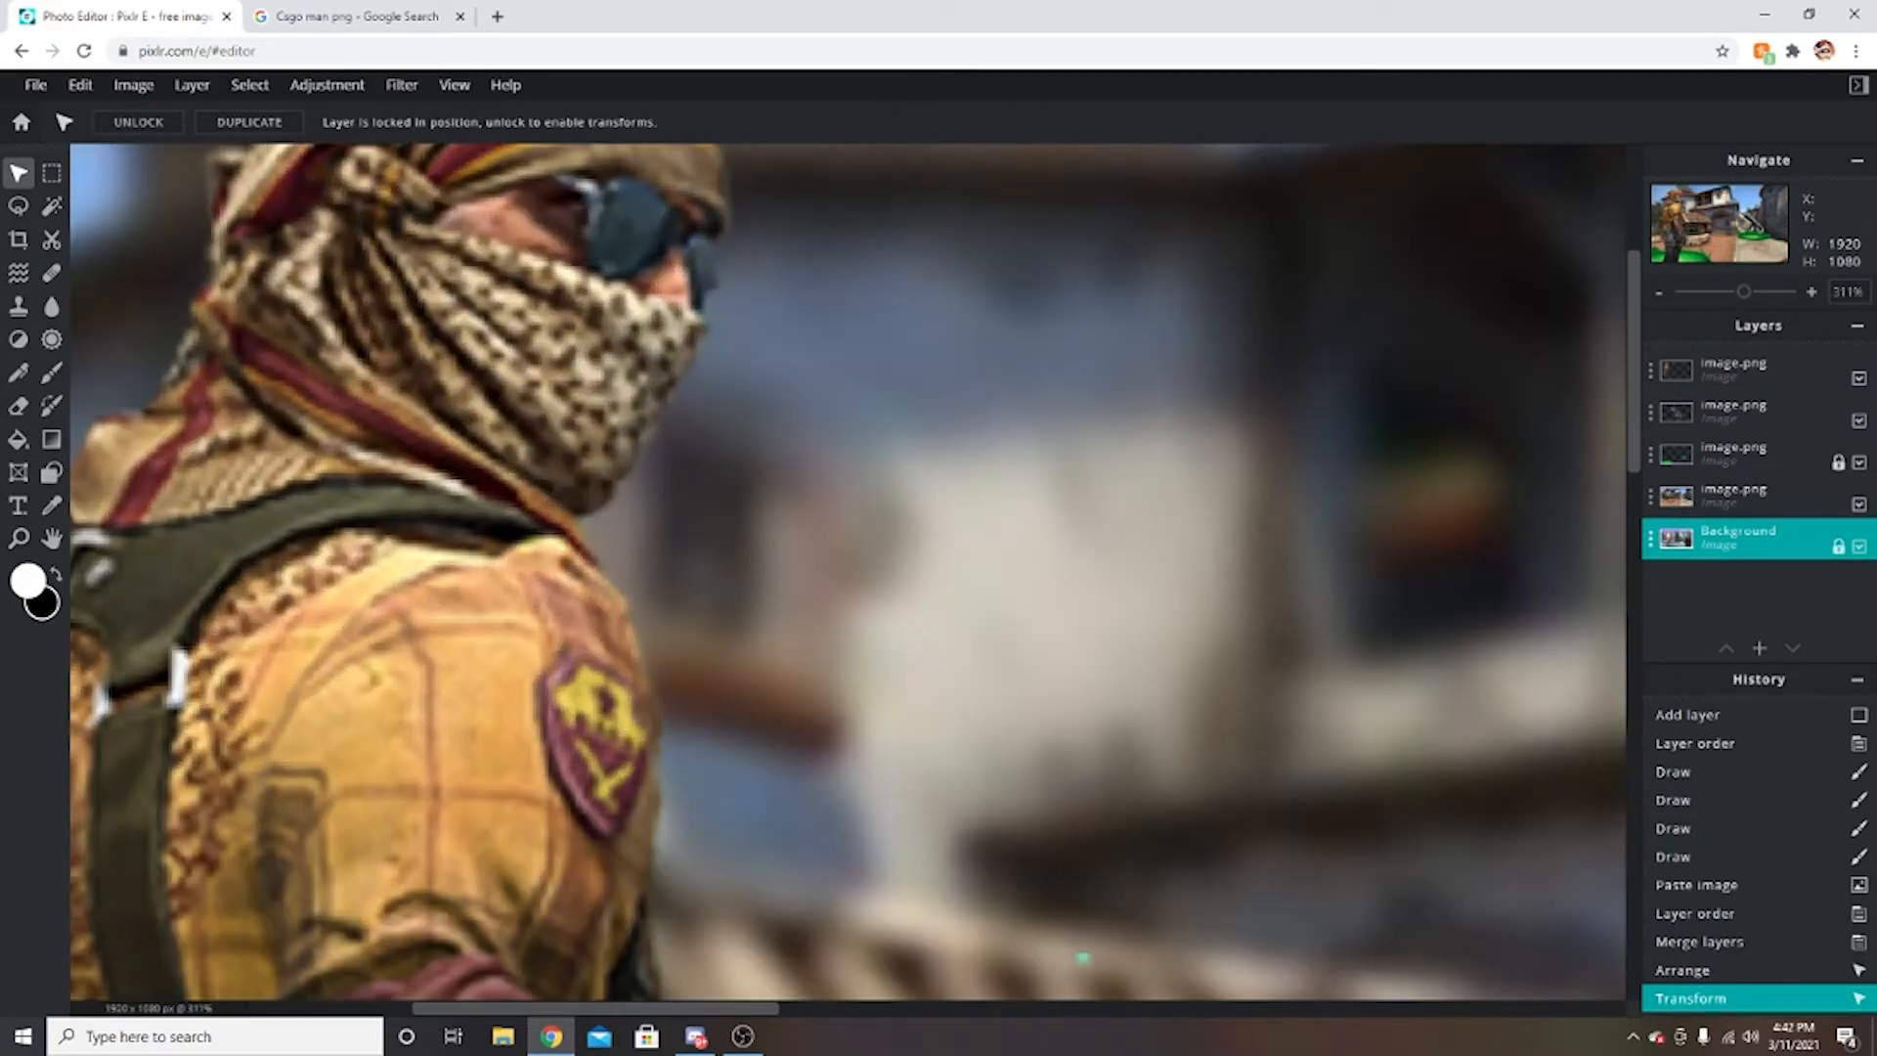
left_click_drag(1625, 343, 1635, 290)
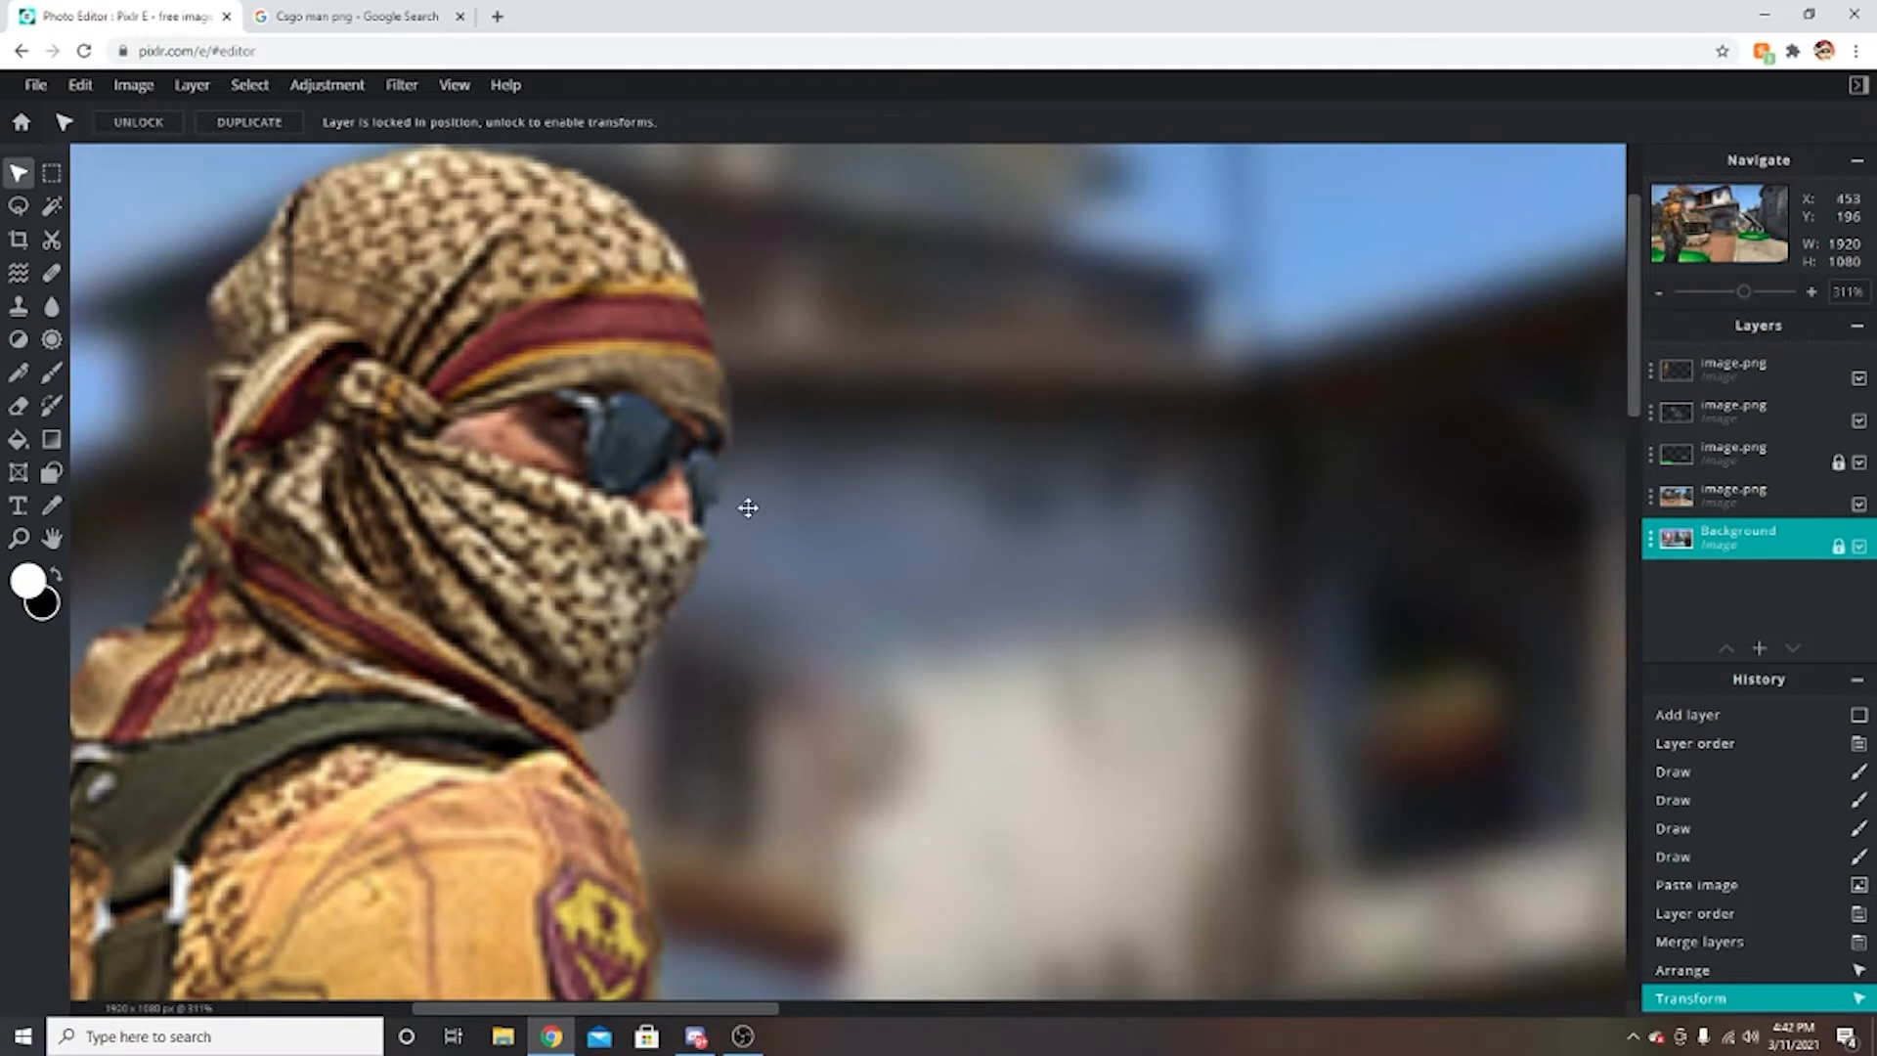
scroll(422, 440, "up", 2)
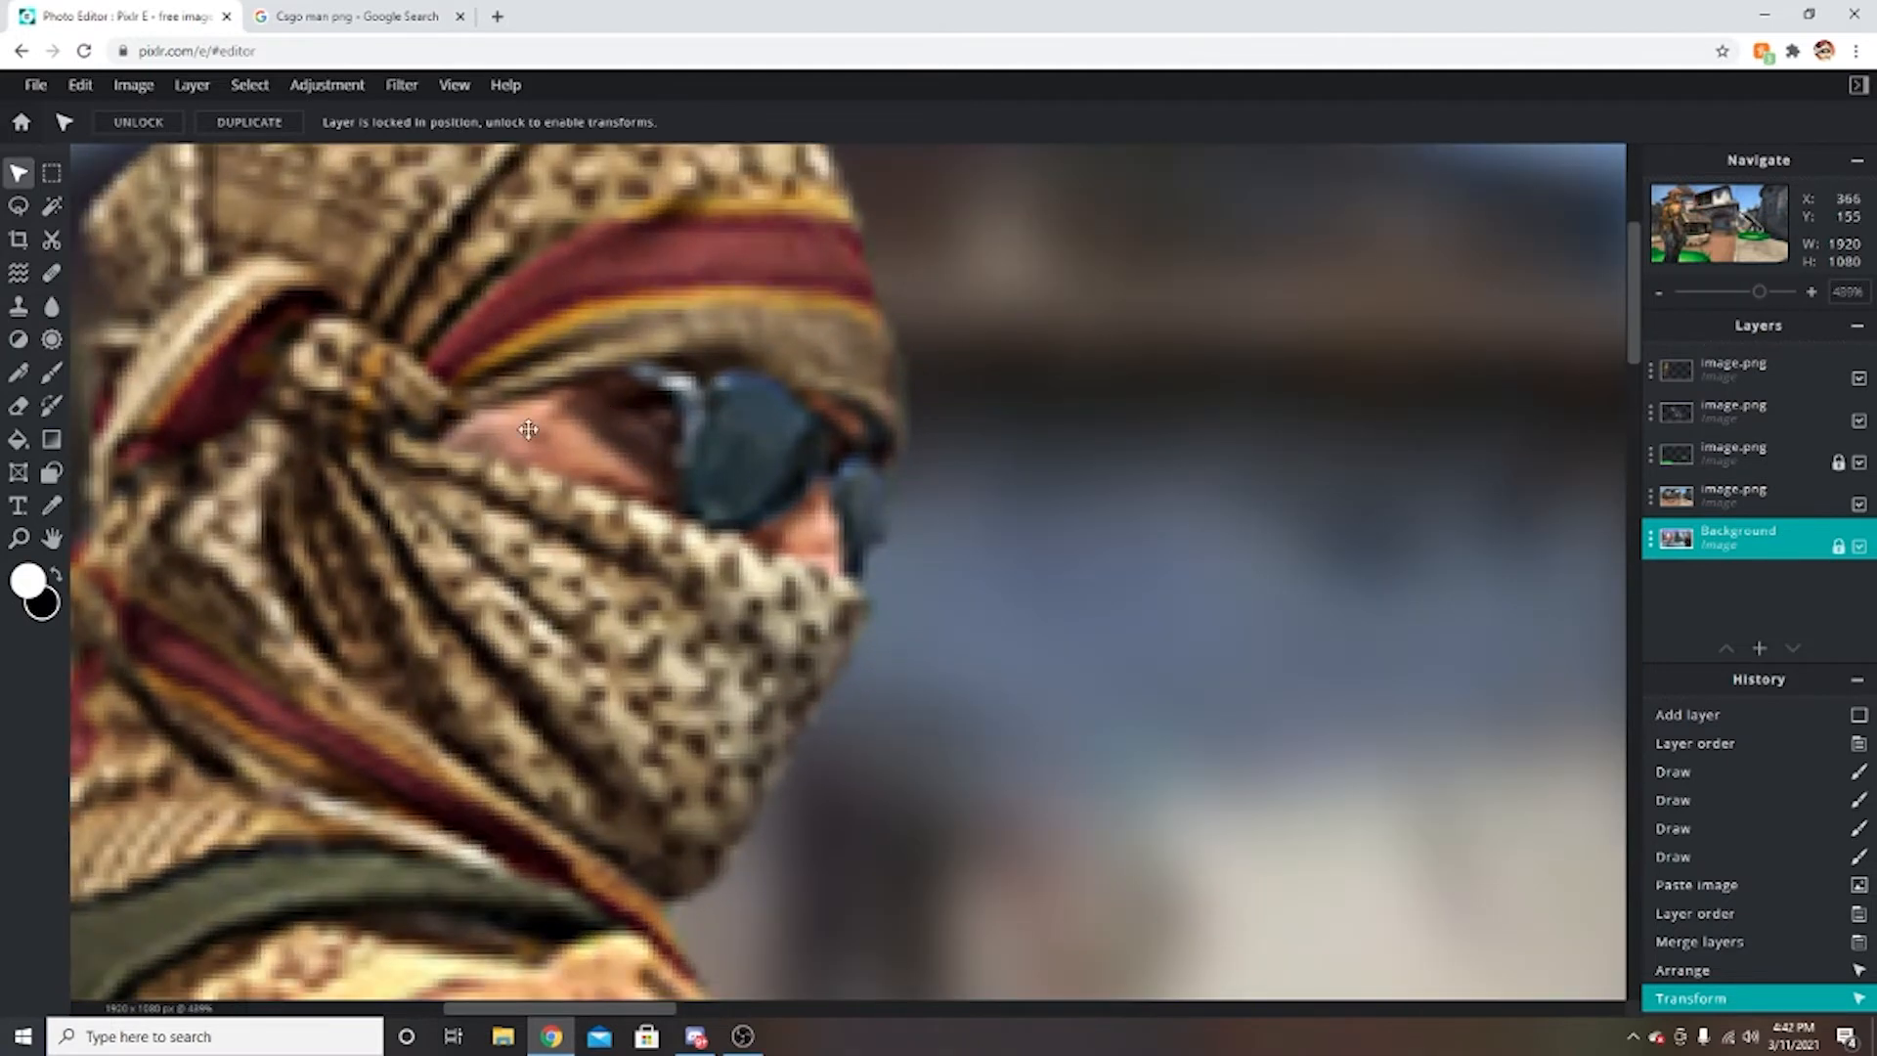
scroll(685, 421, "up", 1)
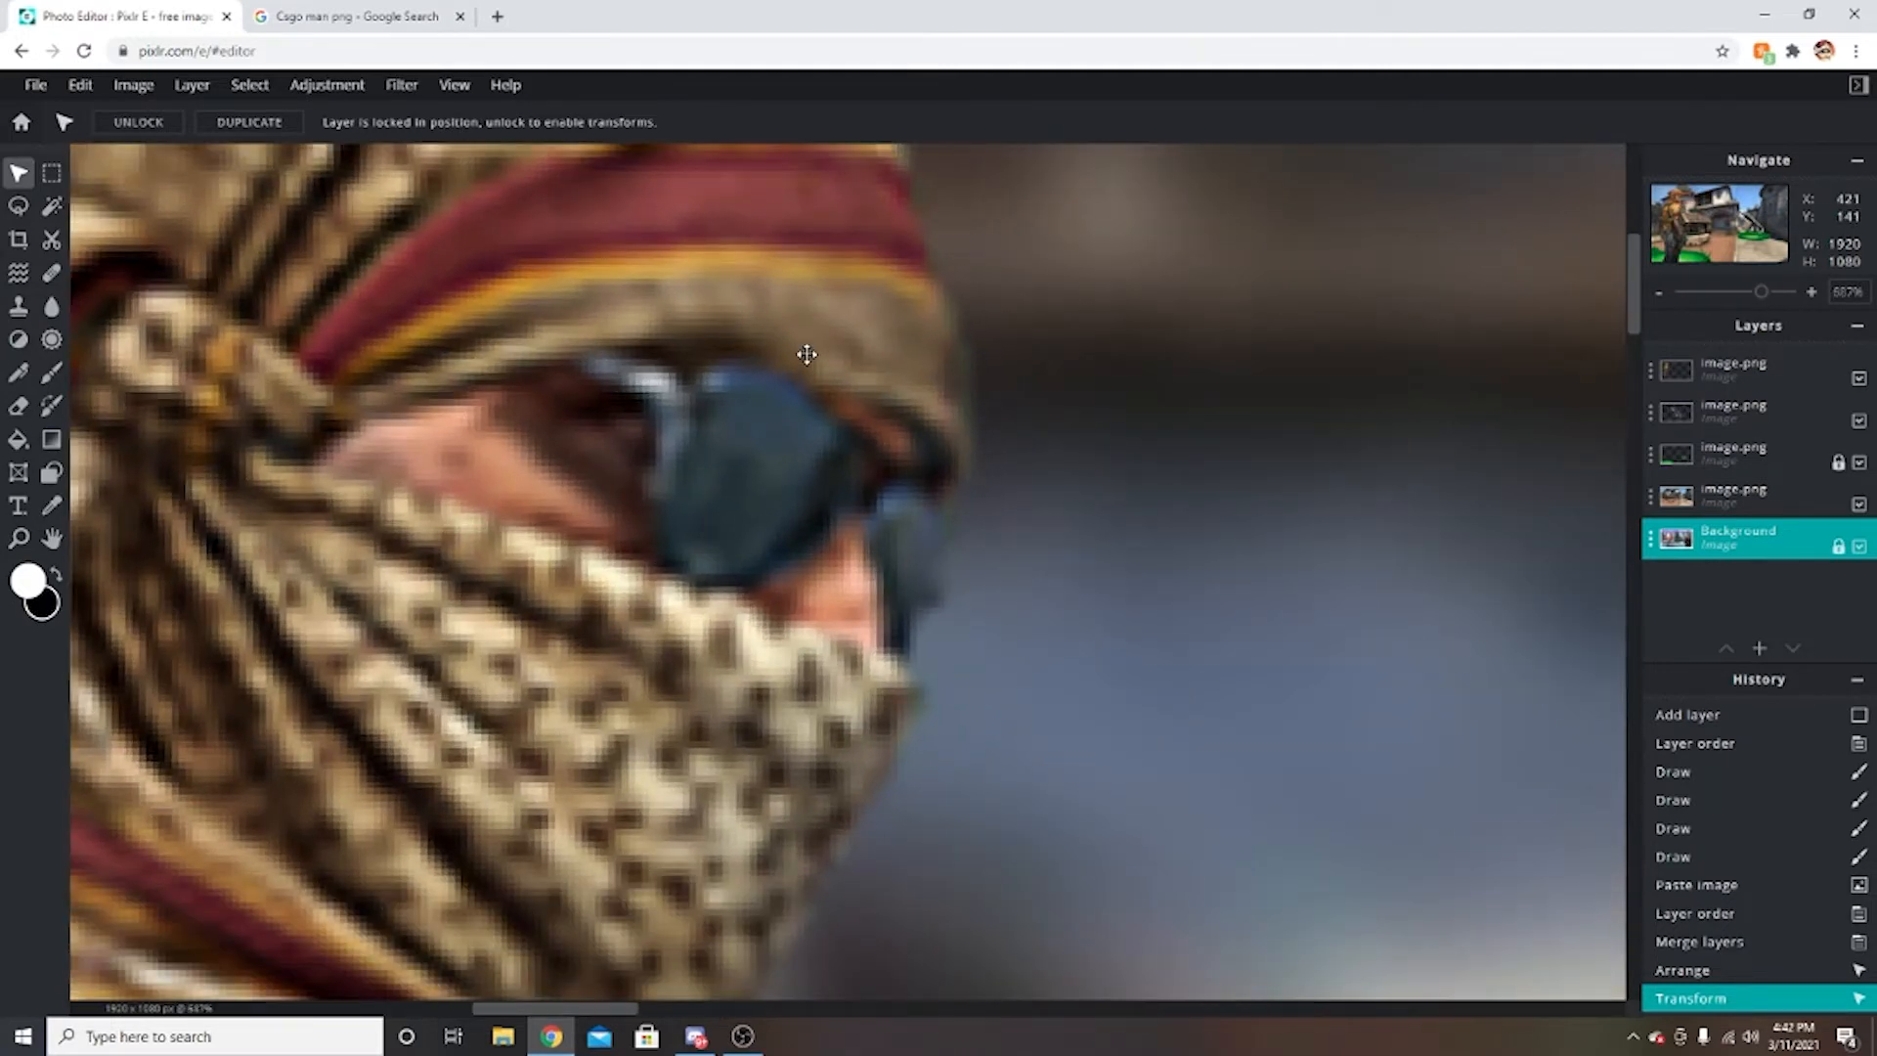
left_click(52, 240)
left_click(342, 127)
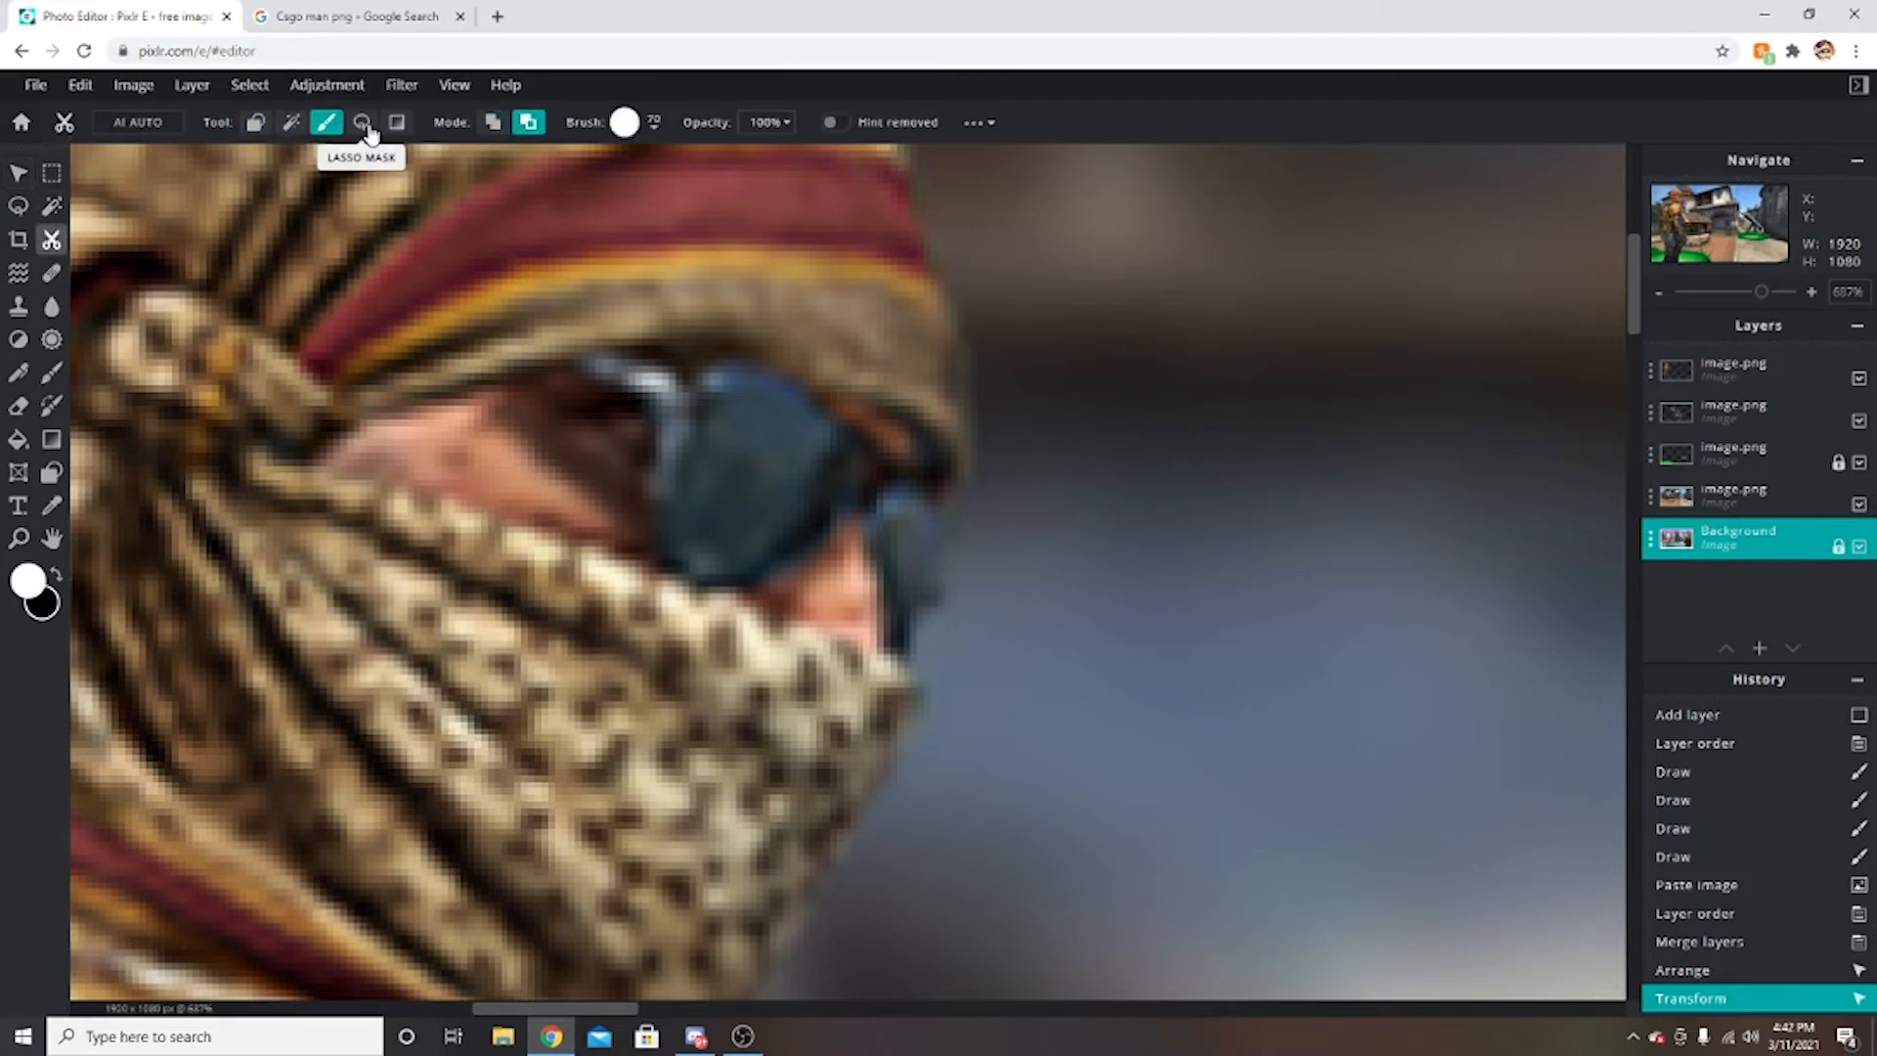
left_click(362, 124)
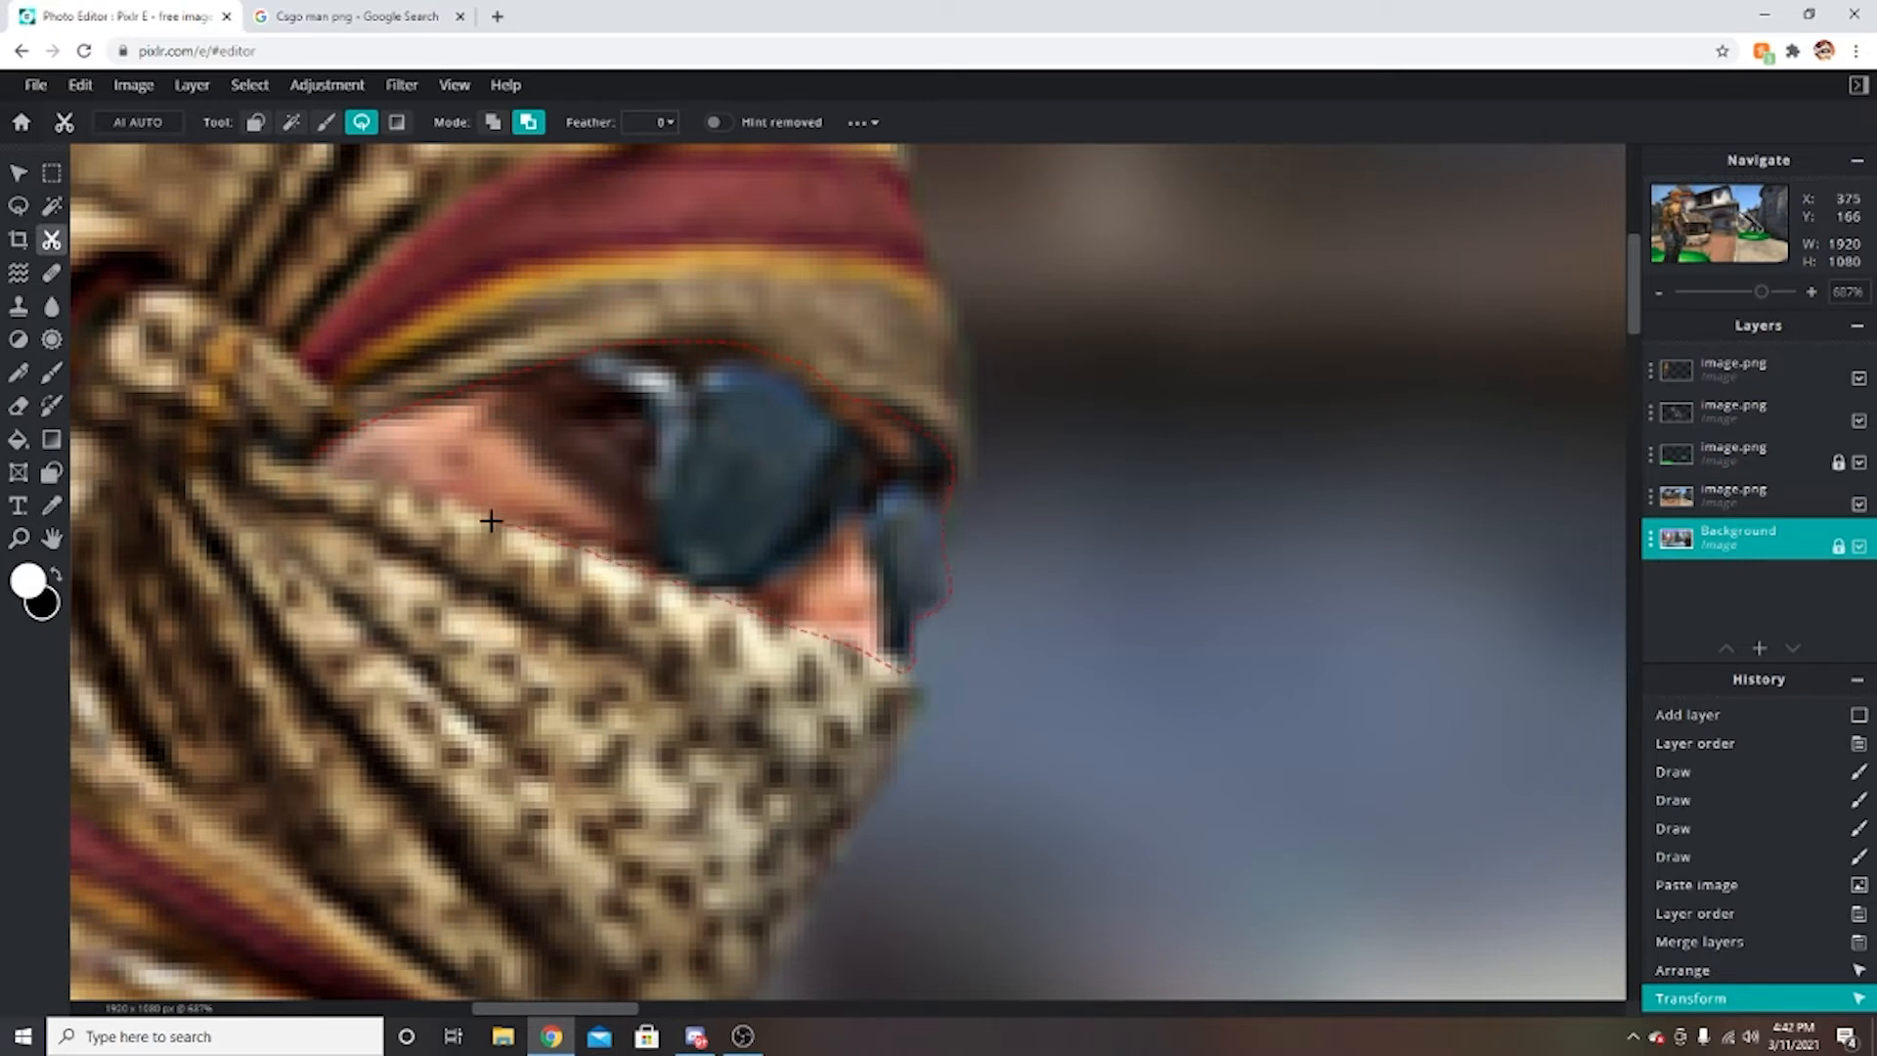
left_click(316, 464)
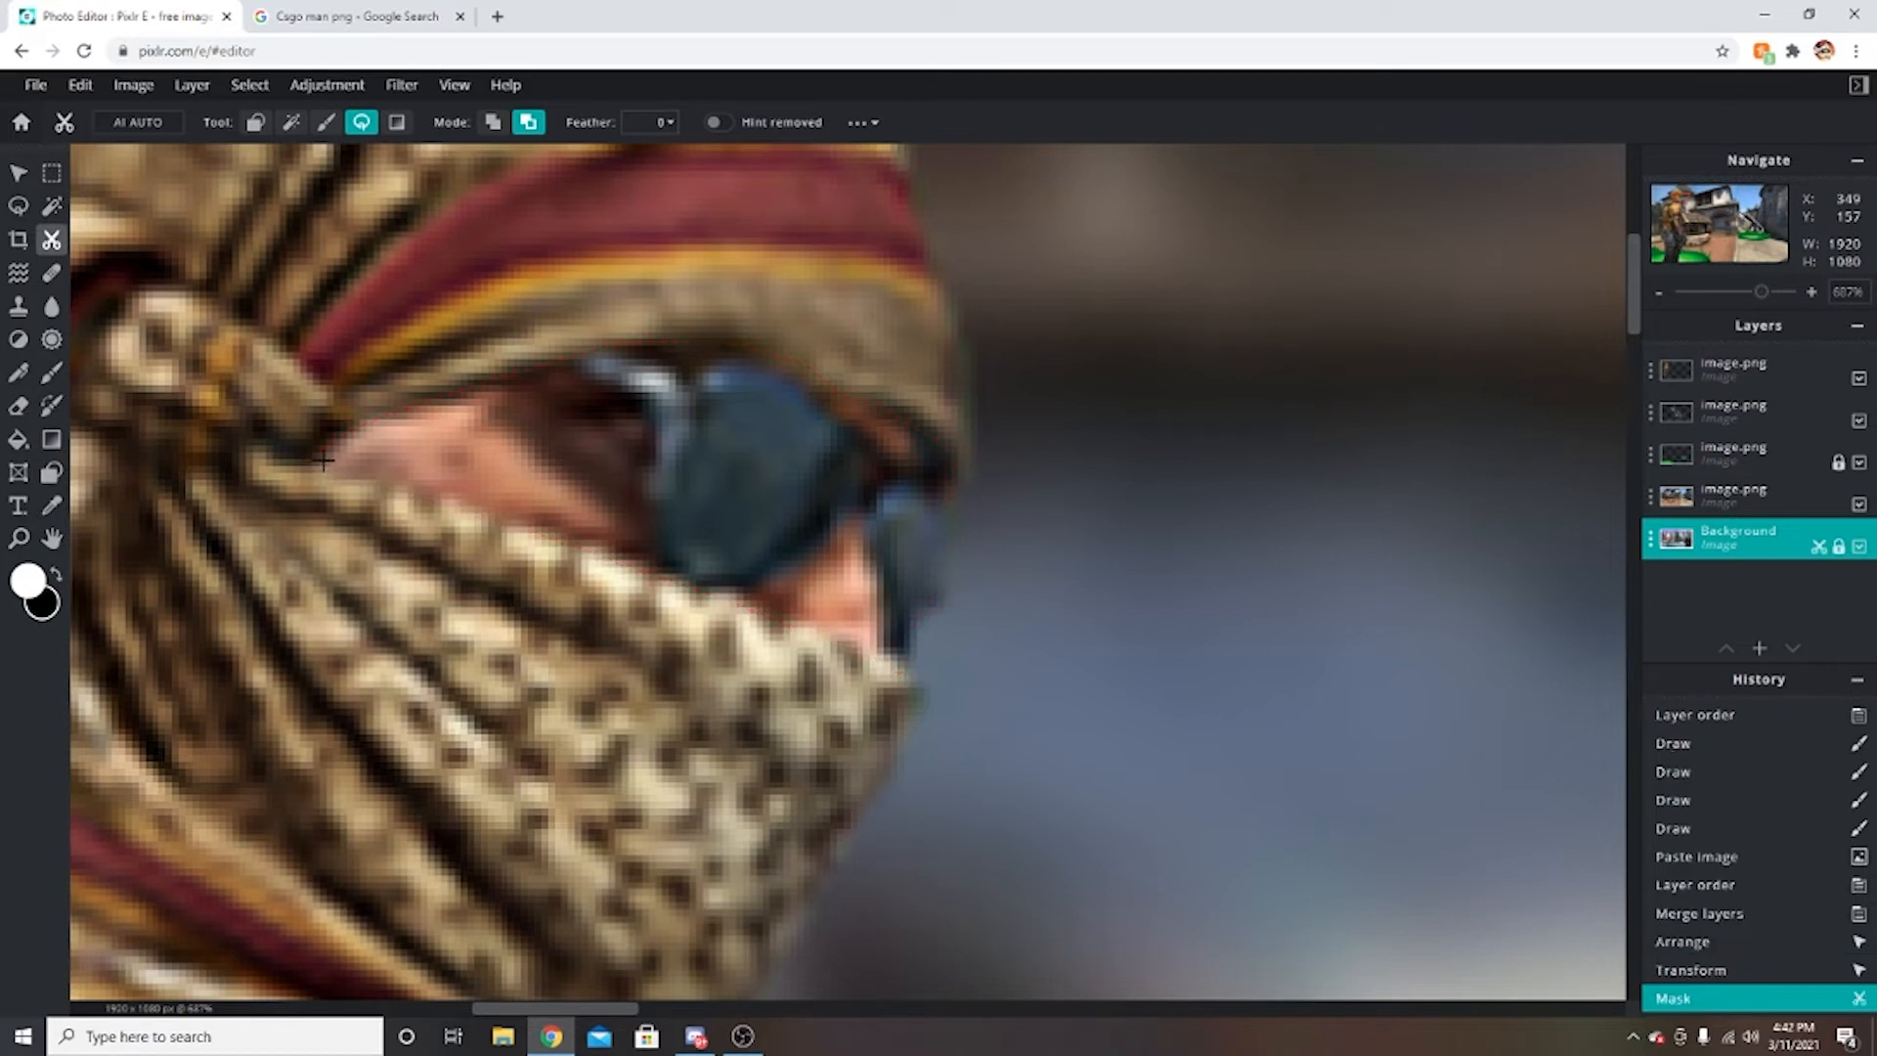
Try to remove the character's sunglasses with a hard 20 px cutout brush on the same layer.
left_click(326, 124)
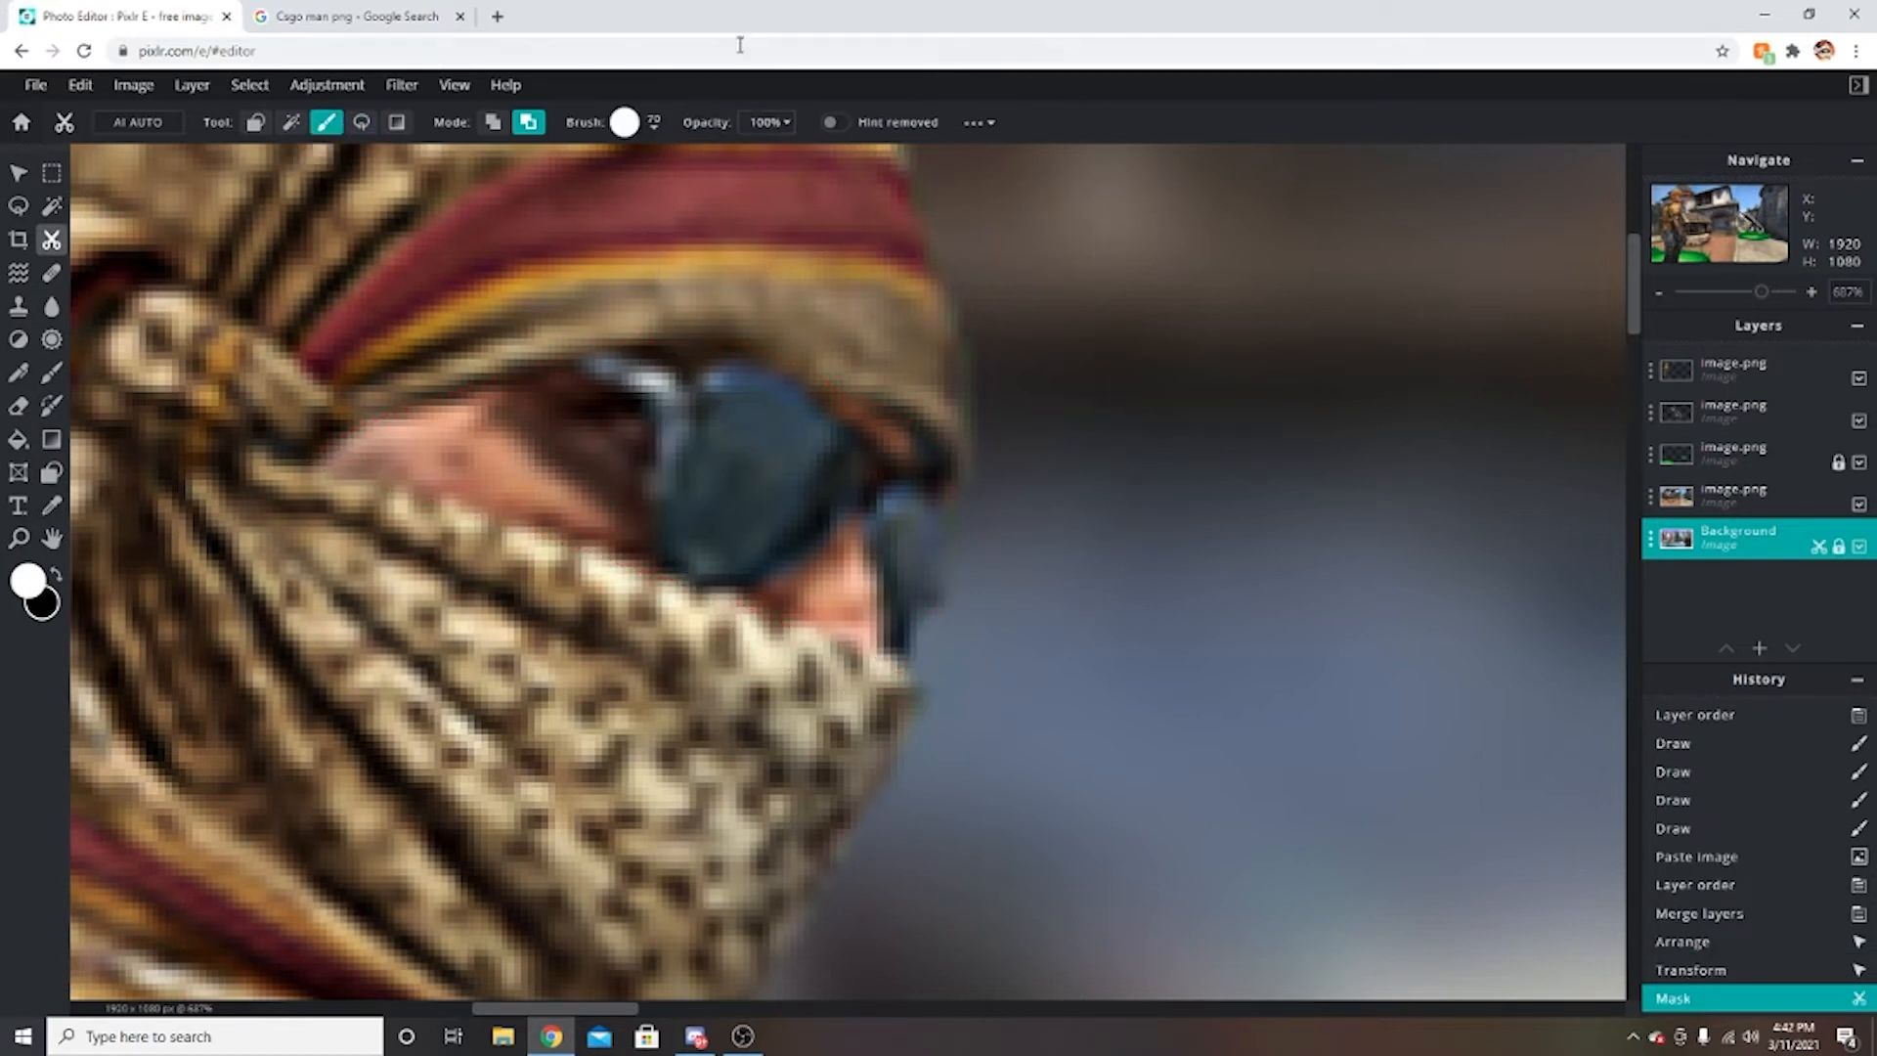
left_click(657, 124)
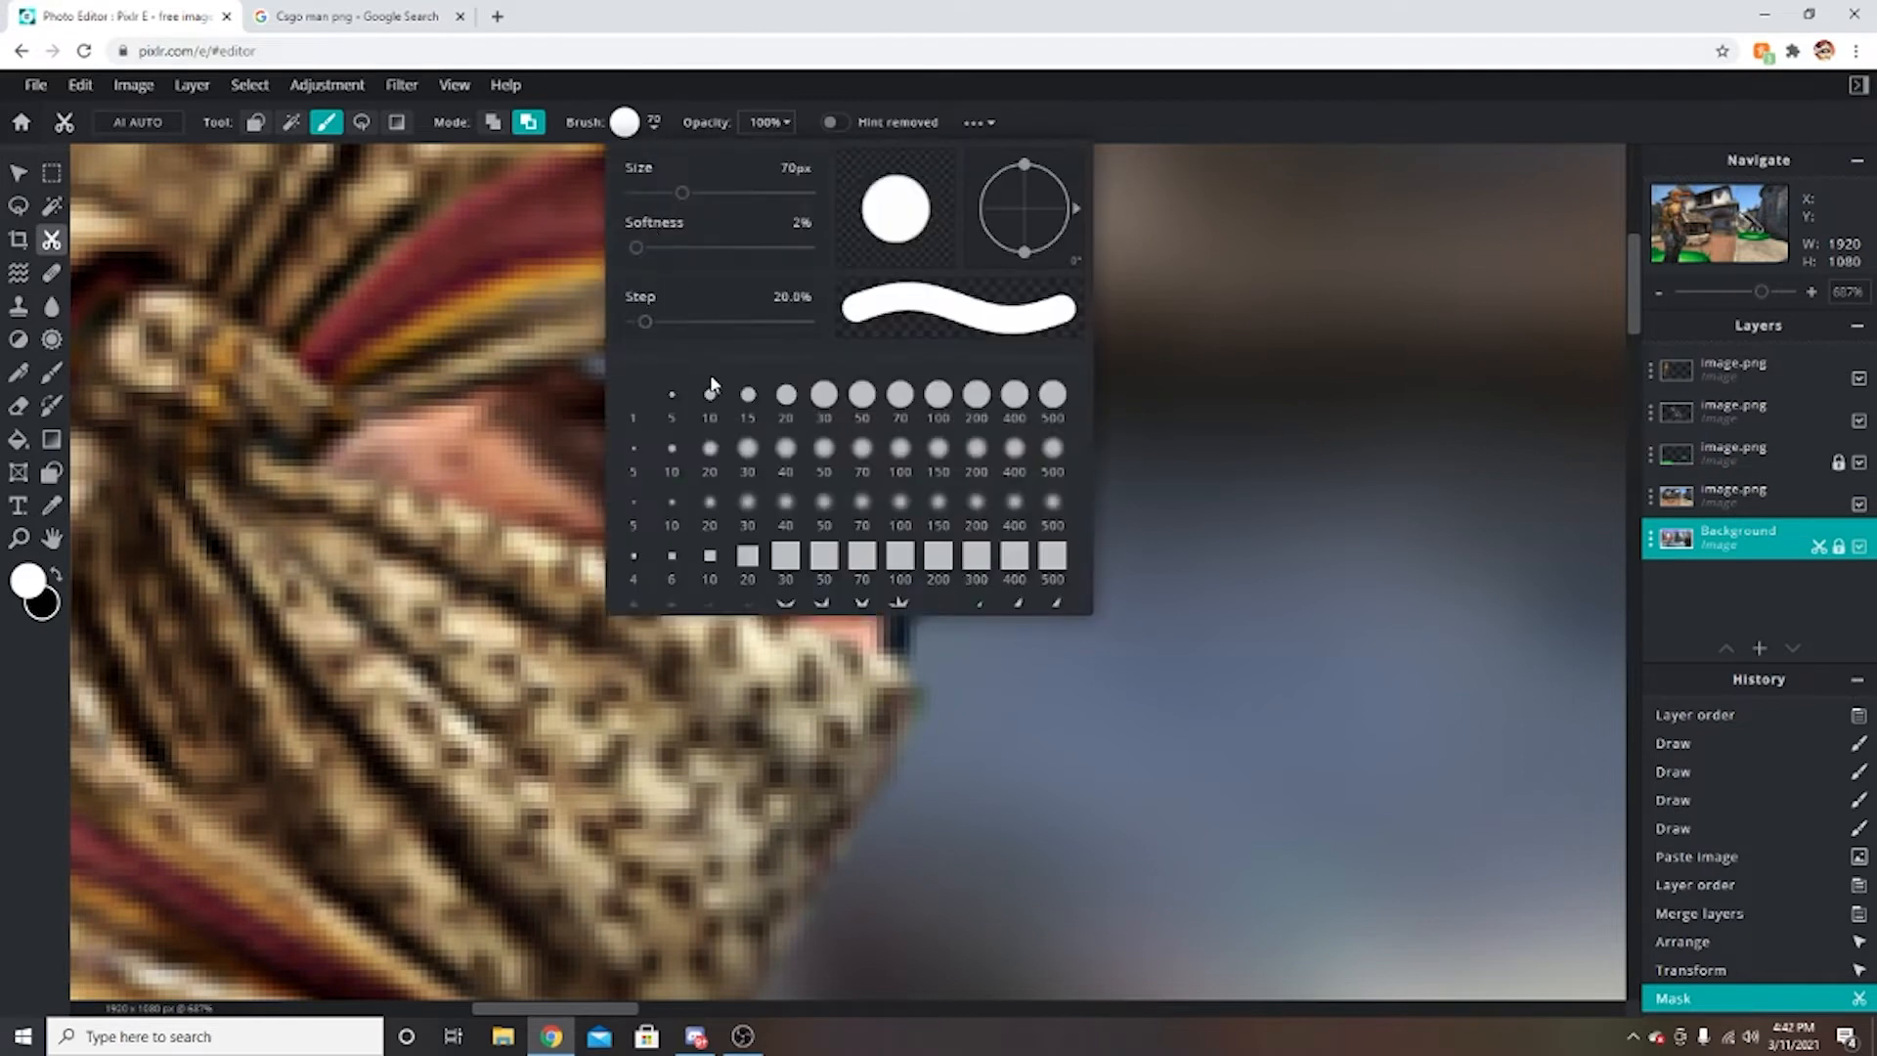
left_click(779, 405)
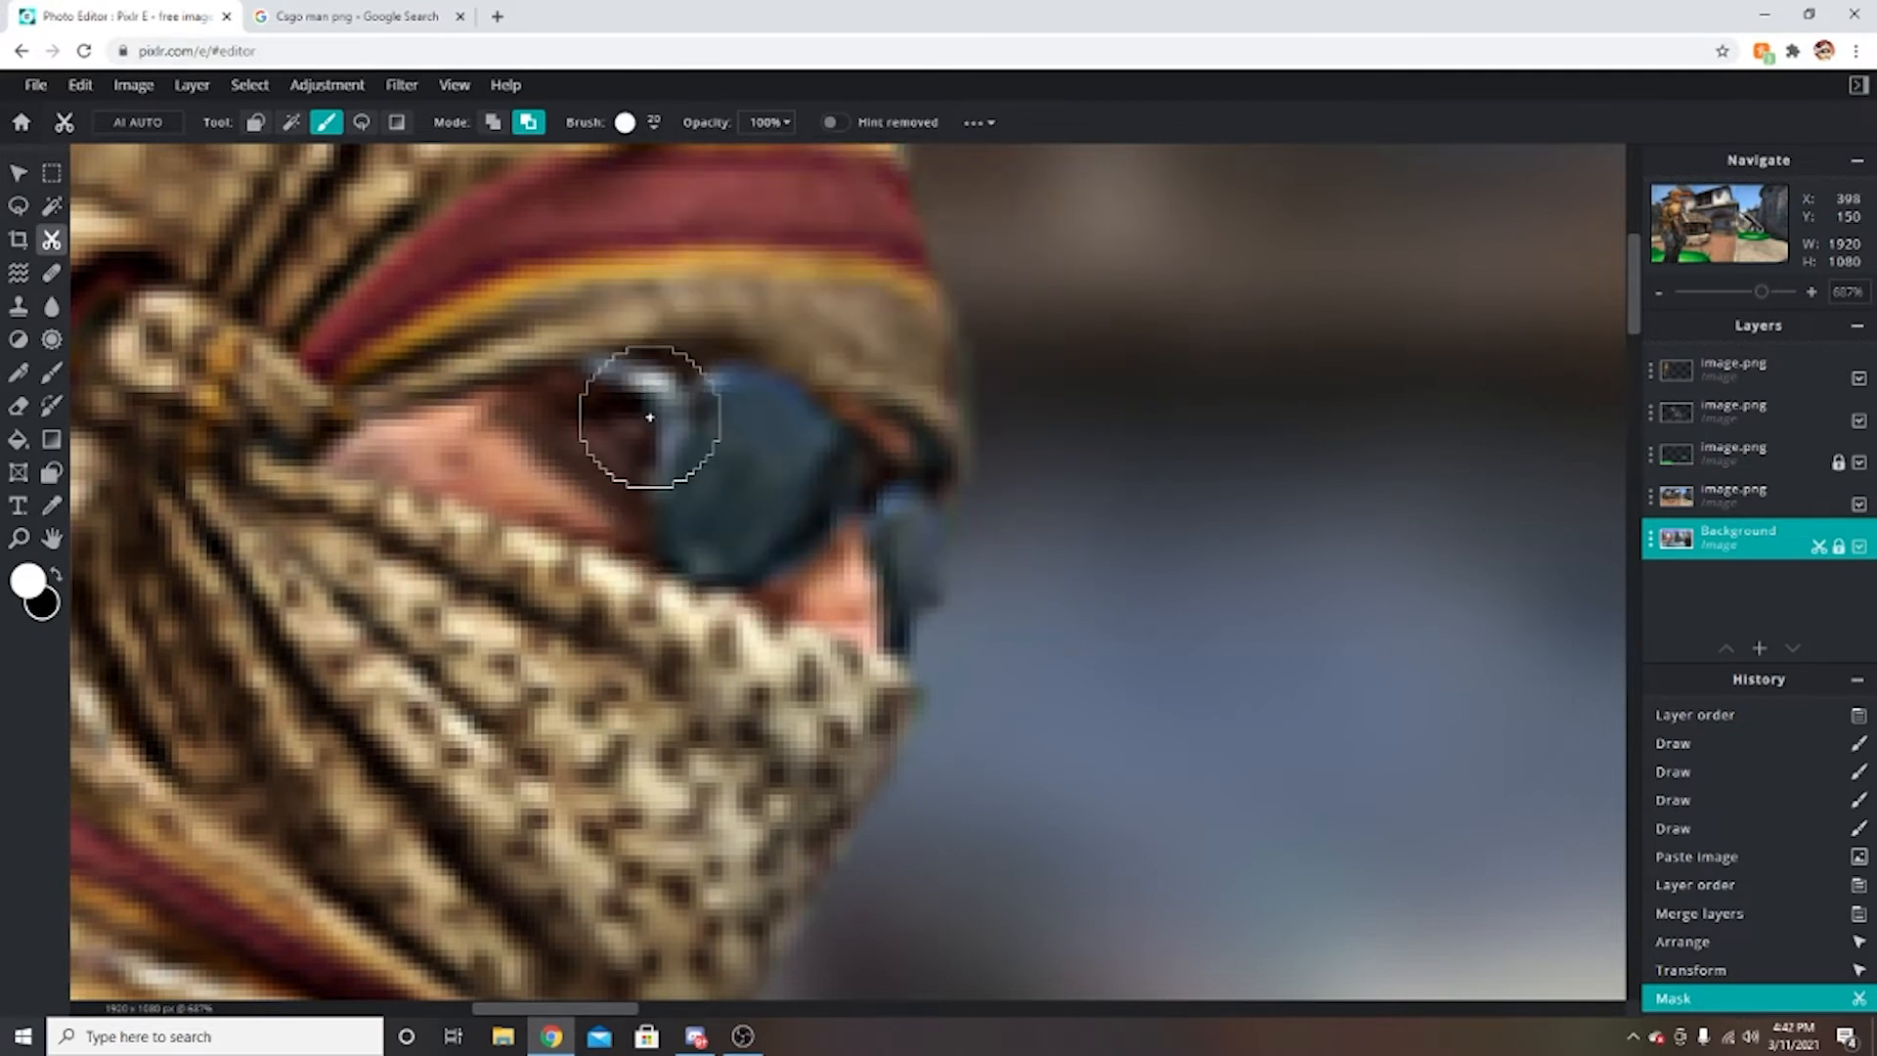
left_click(730, 413)
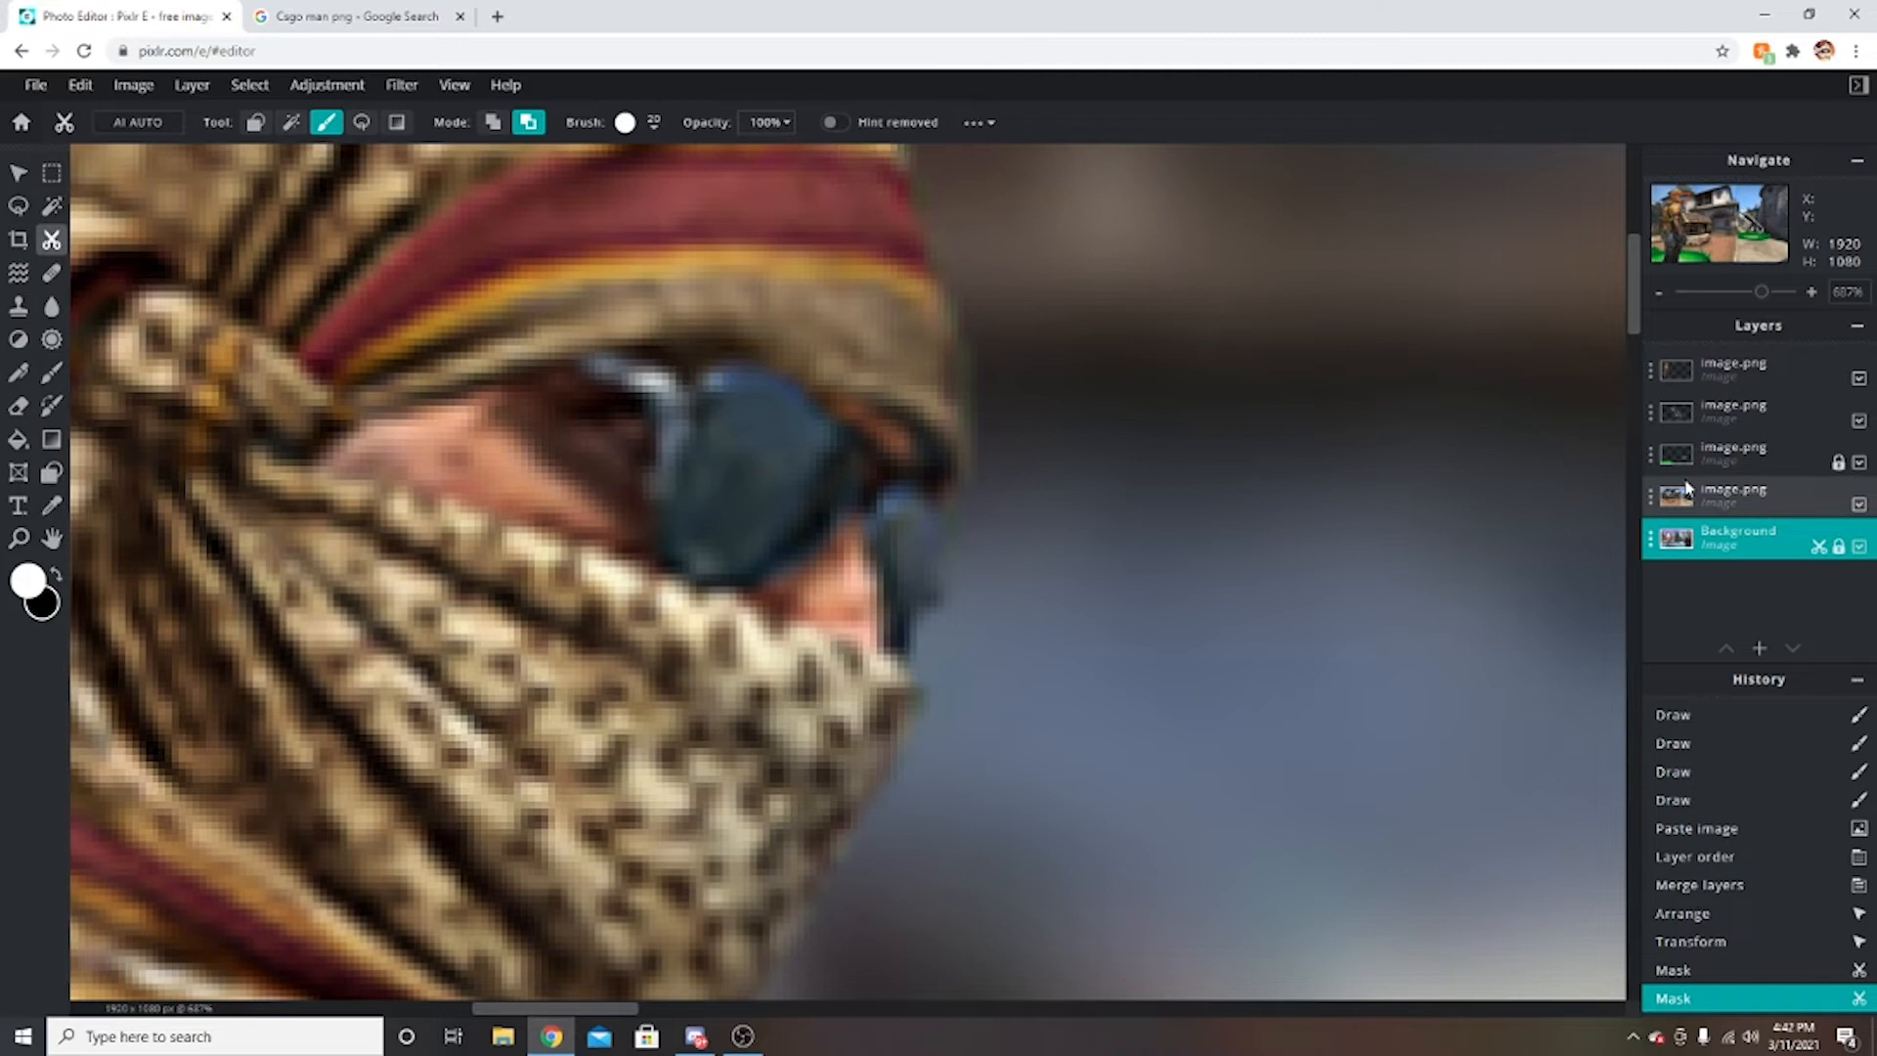
left_click(1772, 553)
left_click(1488, 548)
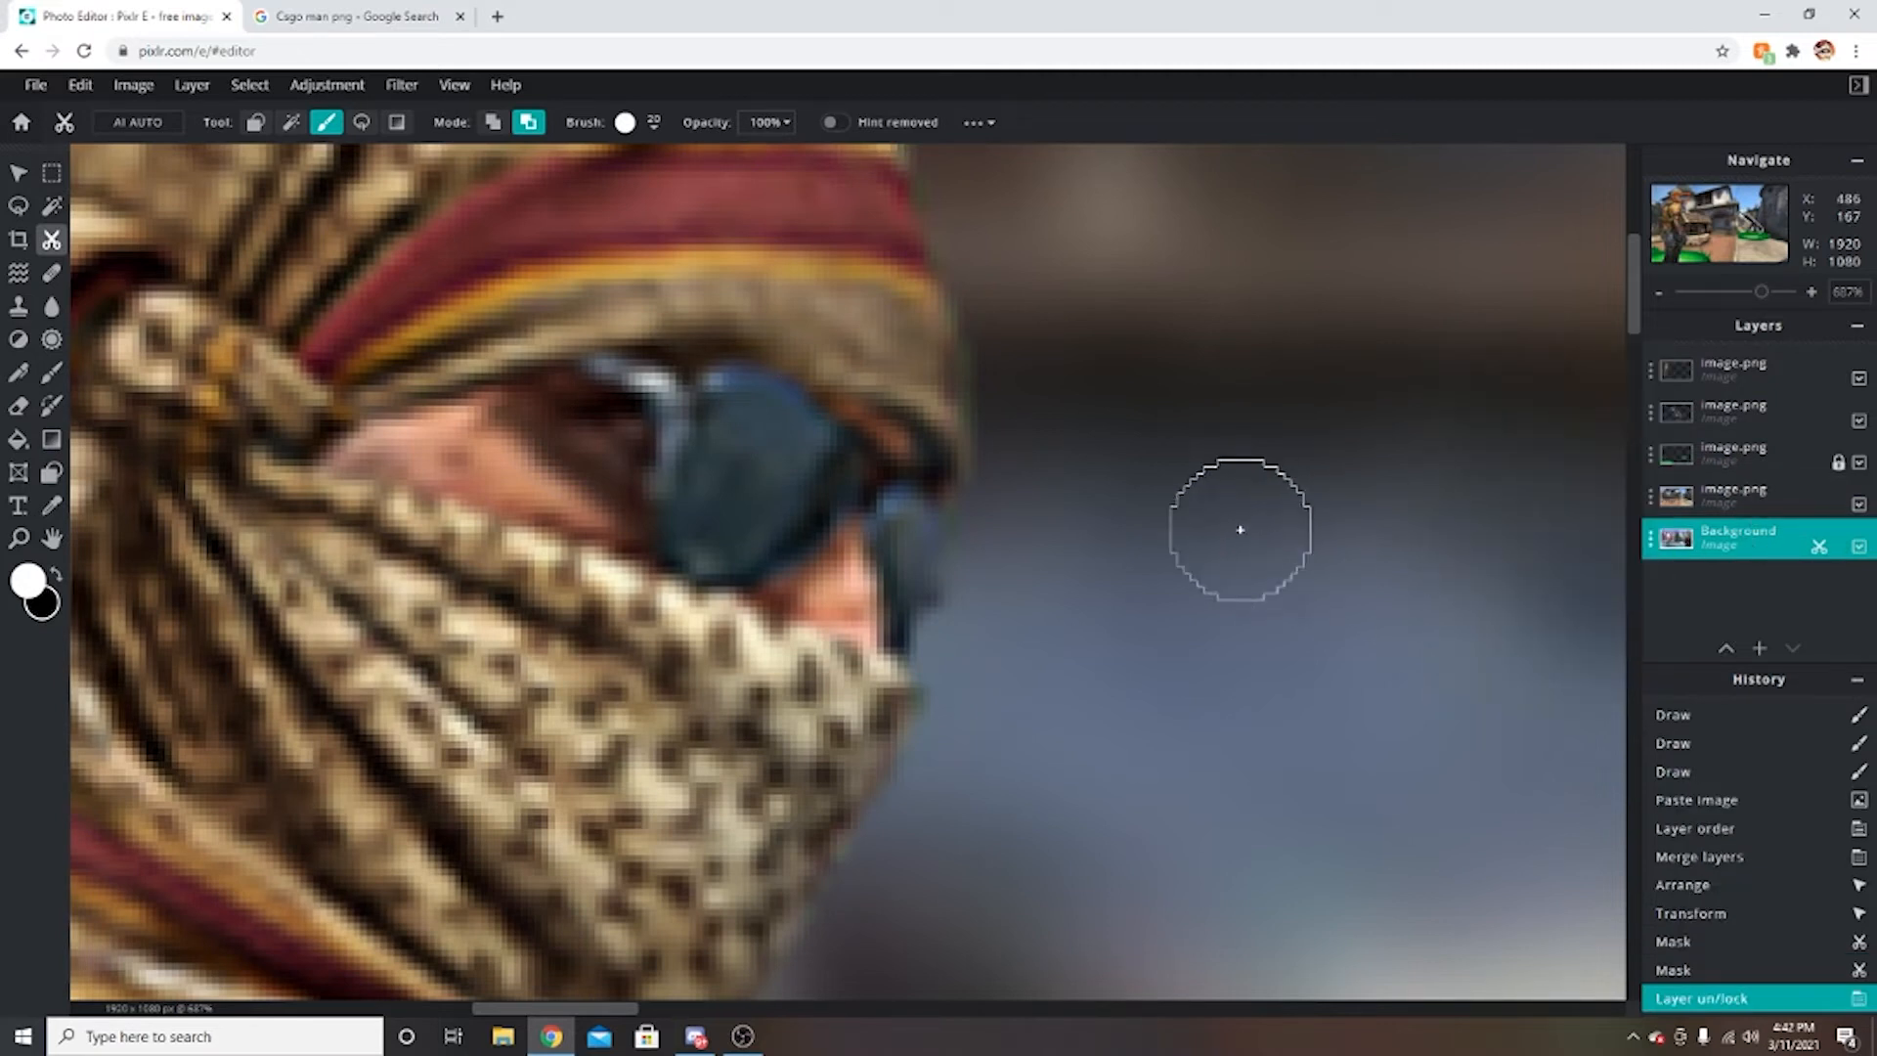
left_click(1678, 548)
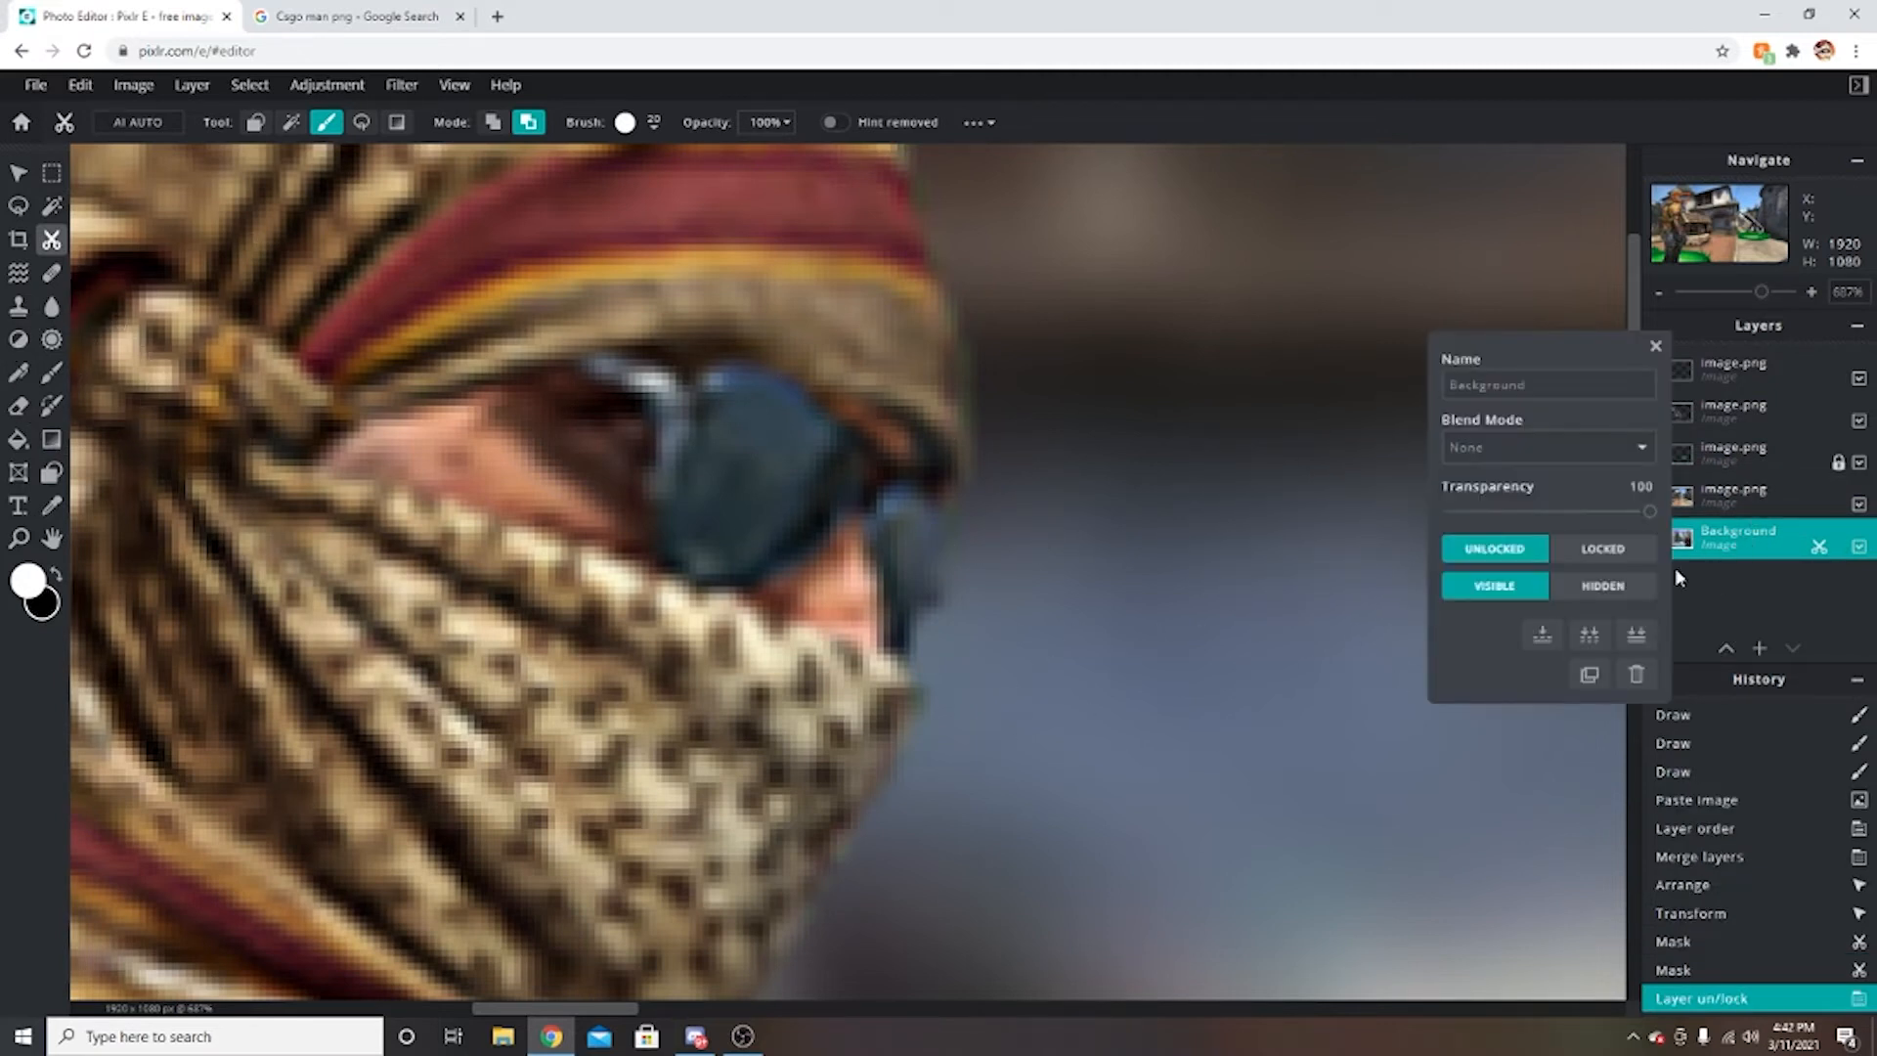
left_click(1609, 565)
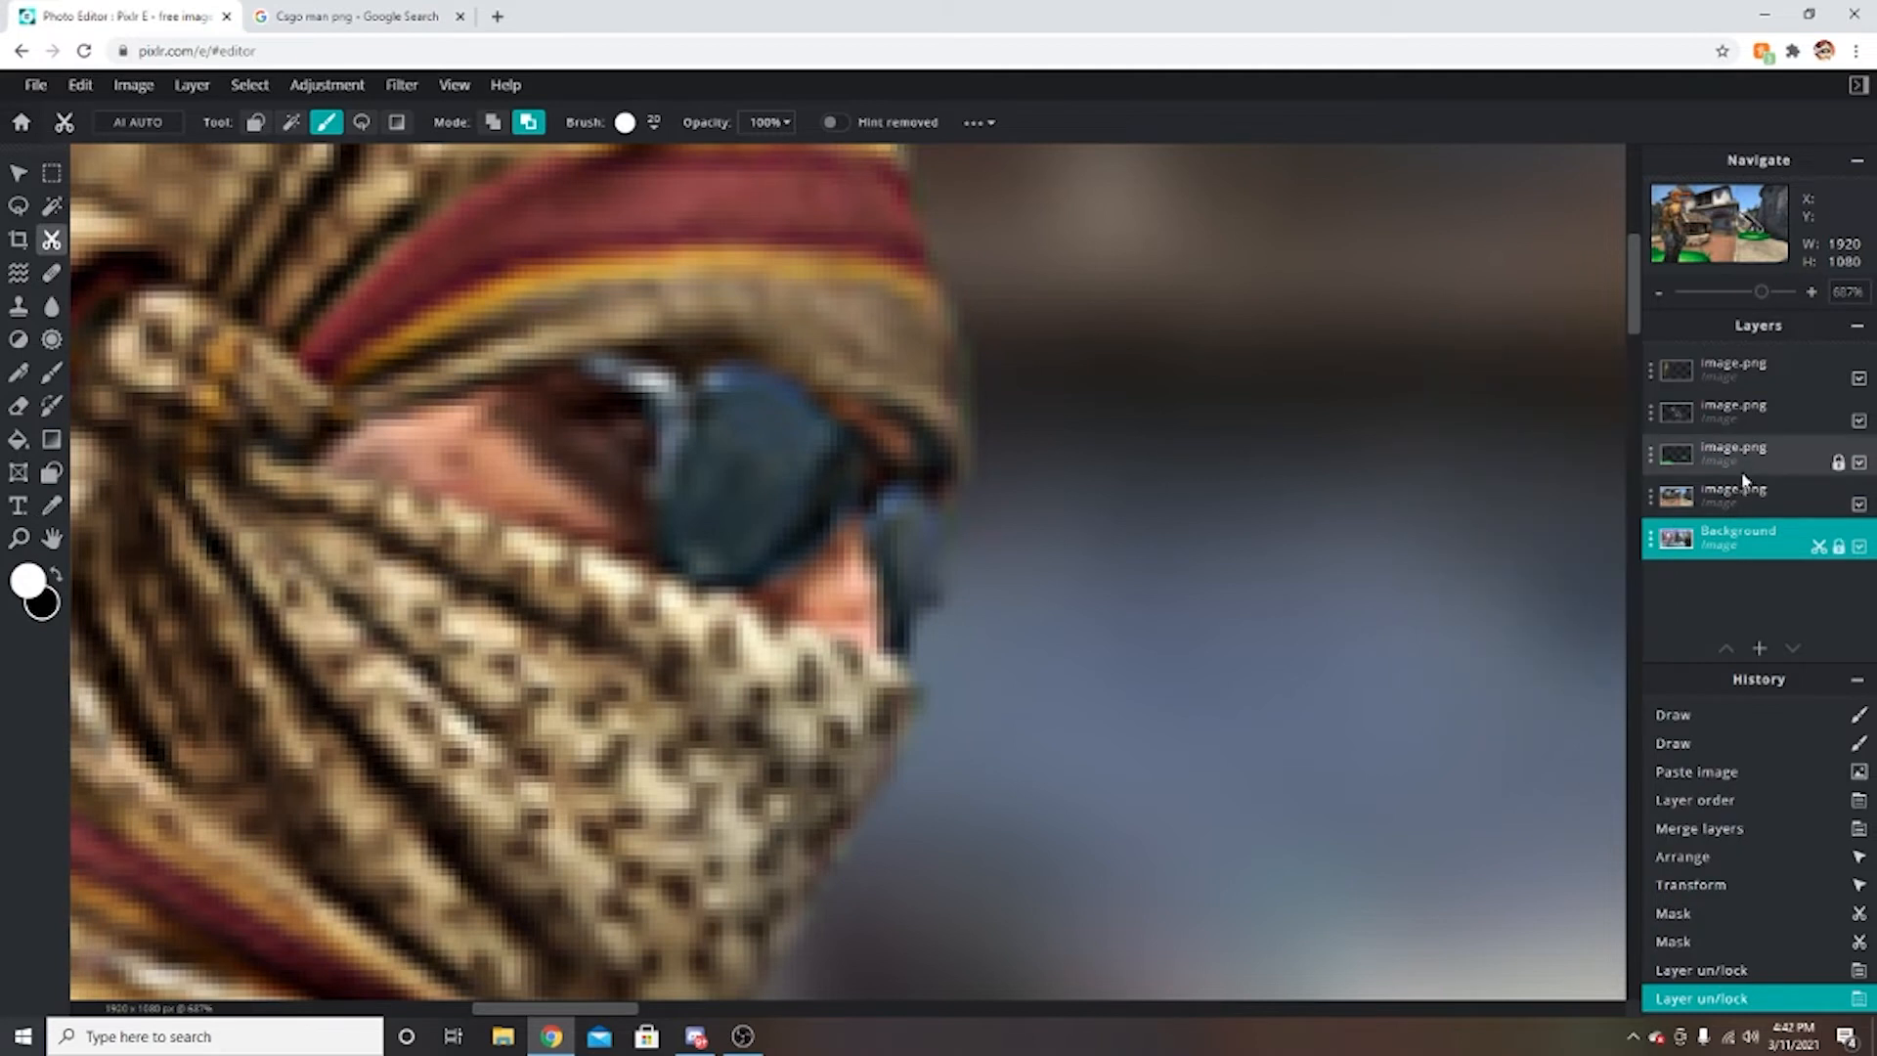
Select the character's layer and cut away the eyes and sunglasses between headband and face scarf with a lasso mask.
left_click(1753, 388)
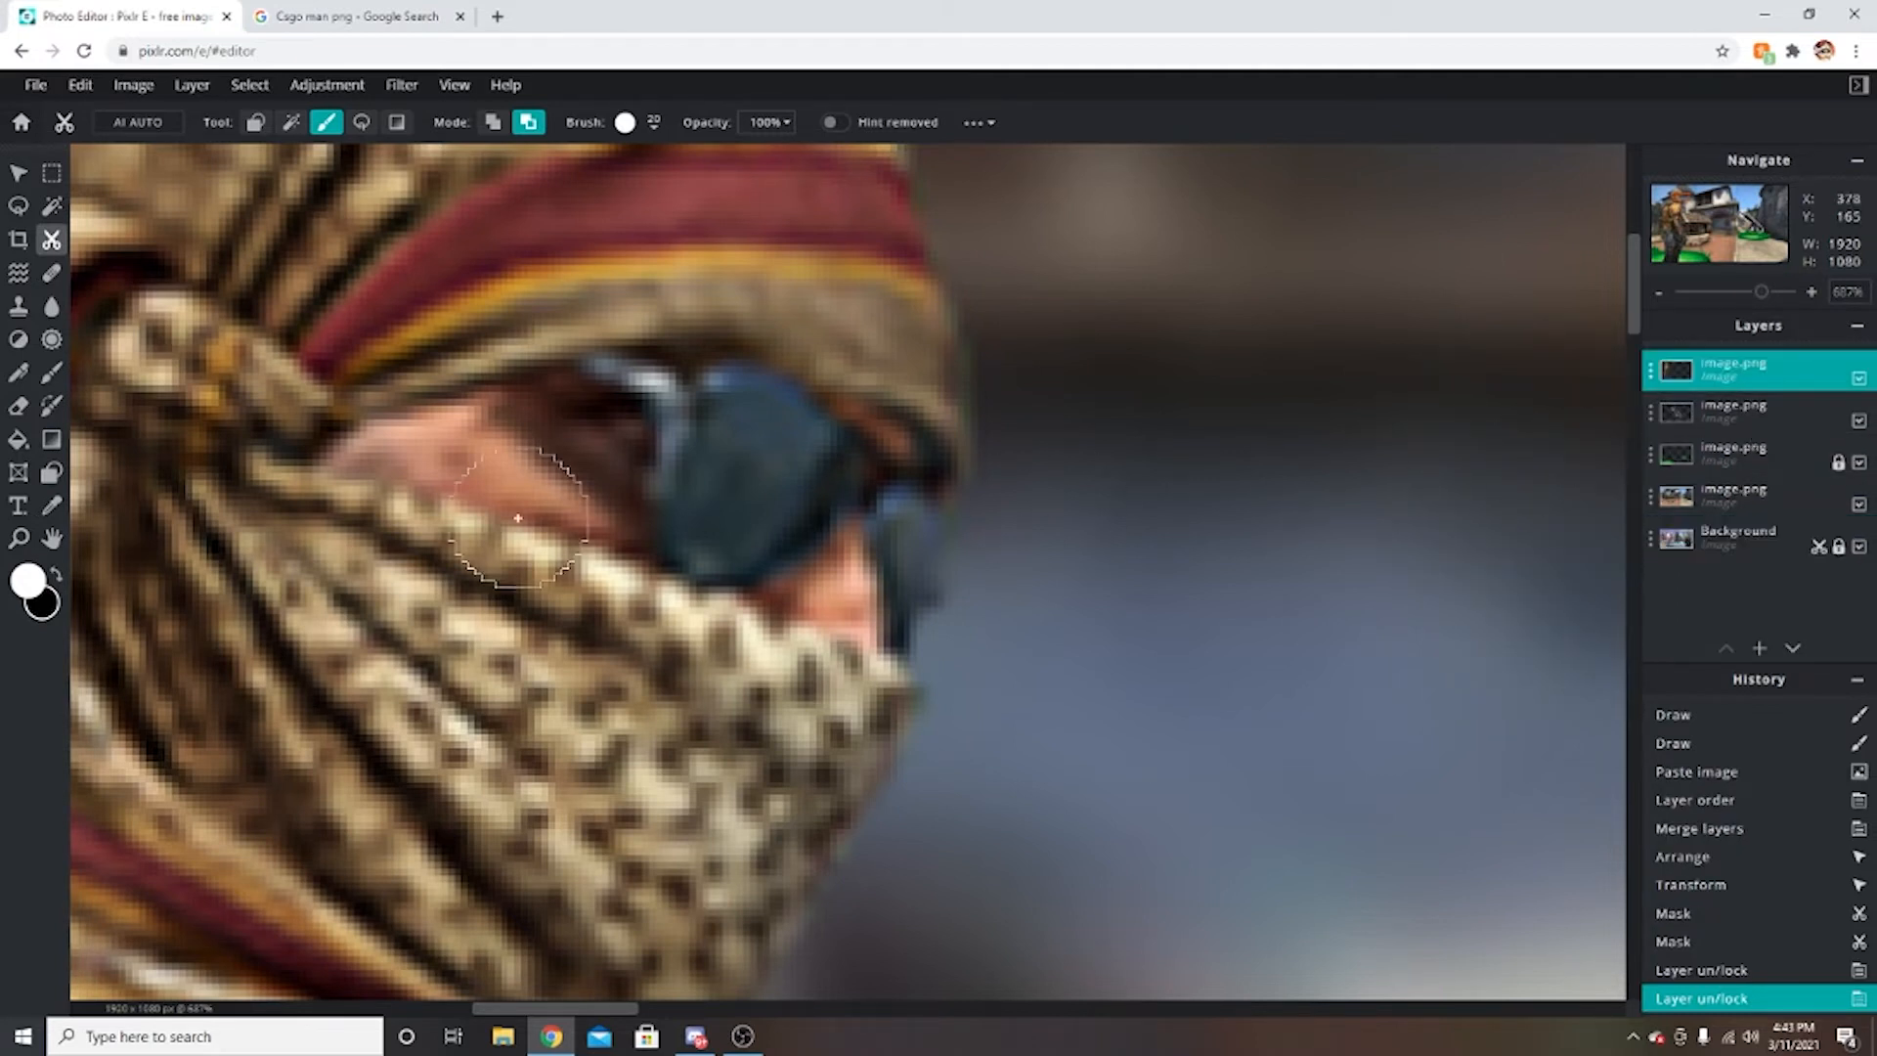
left_click(361, 122)
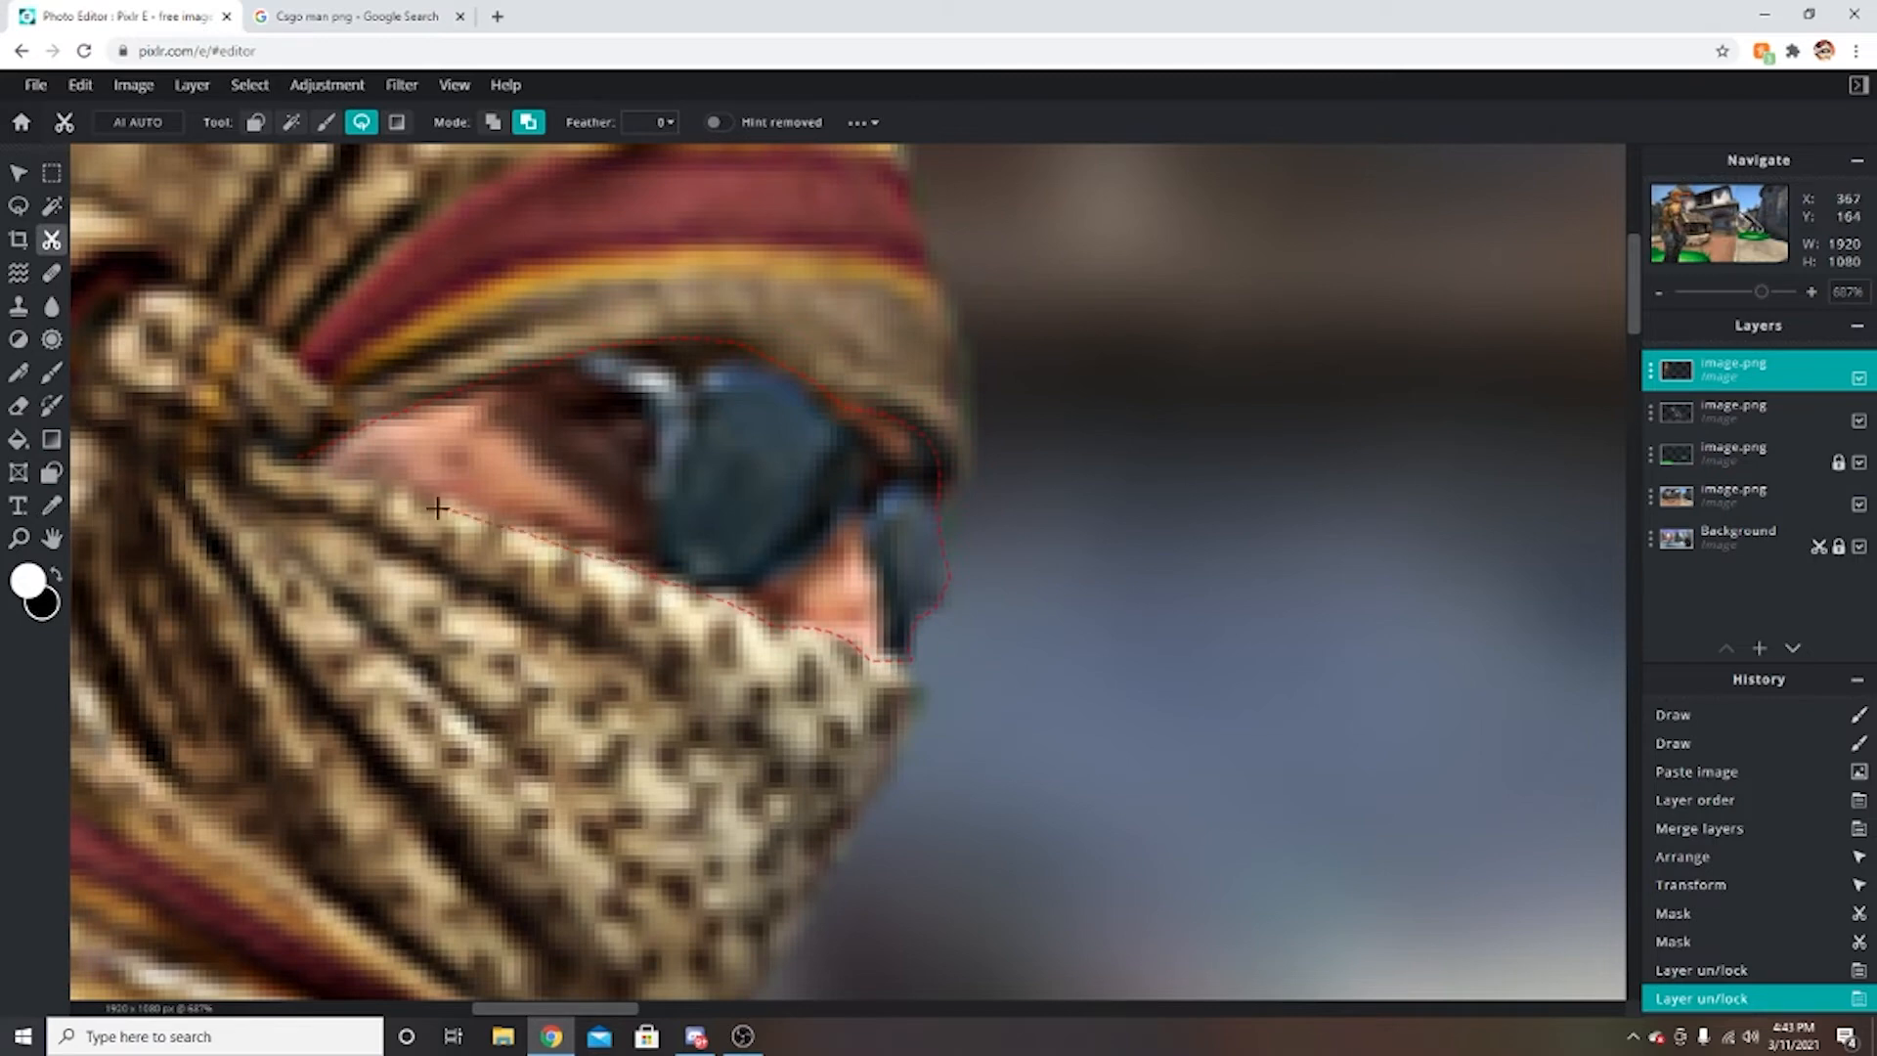
left_click(289, 463)
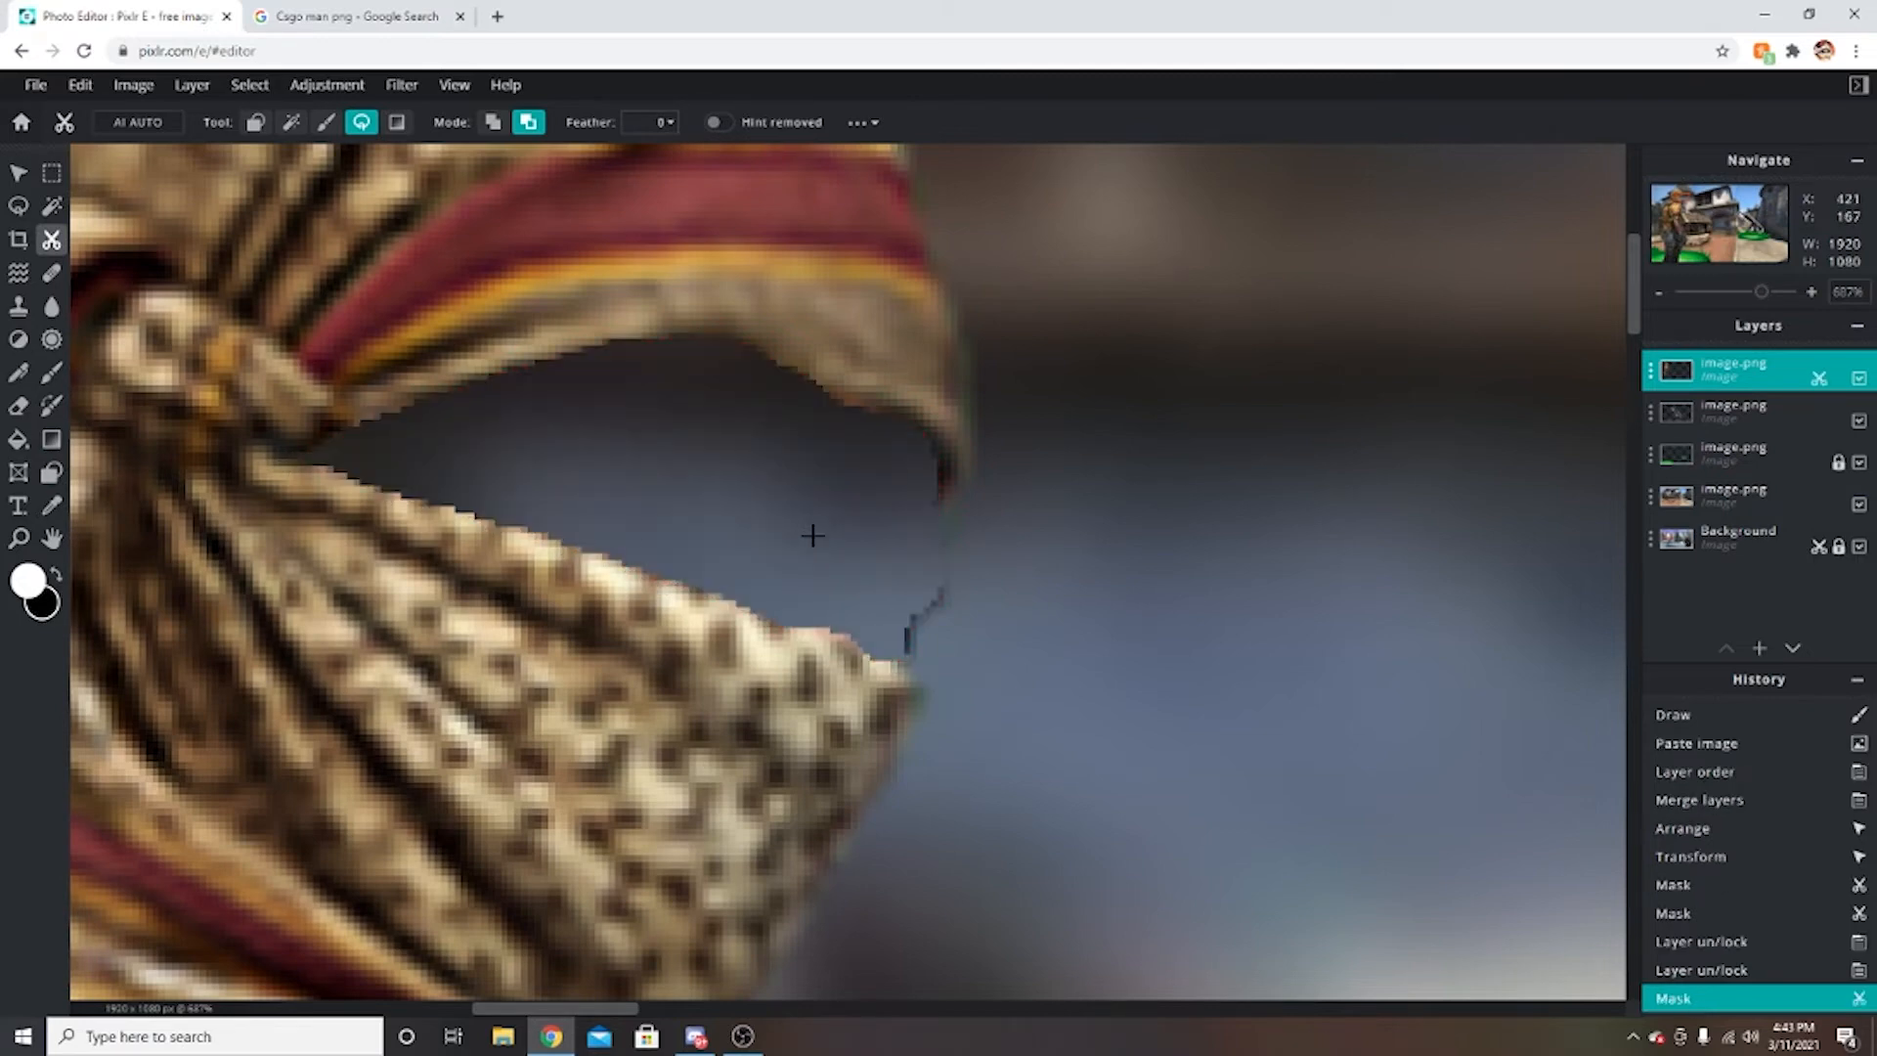
Clean up the leftover edges around the character's eye opening with a soft 10 px cutout brush.
scroll(1006, 578, "down", 5)
scroll(1081, 545, "up", 2)
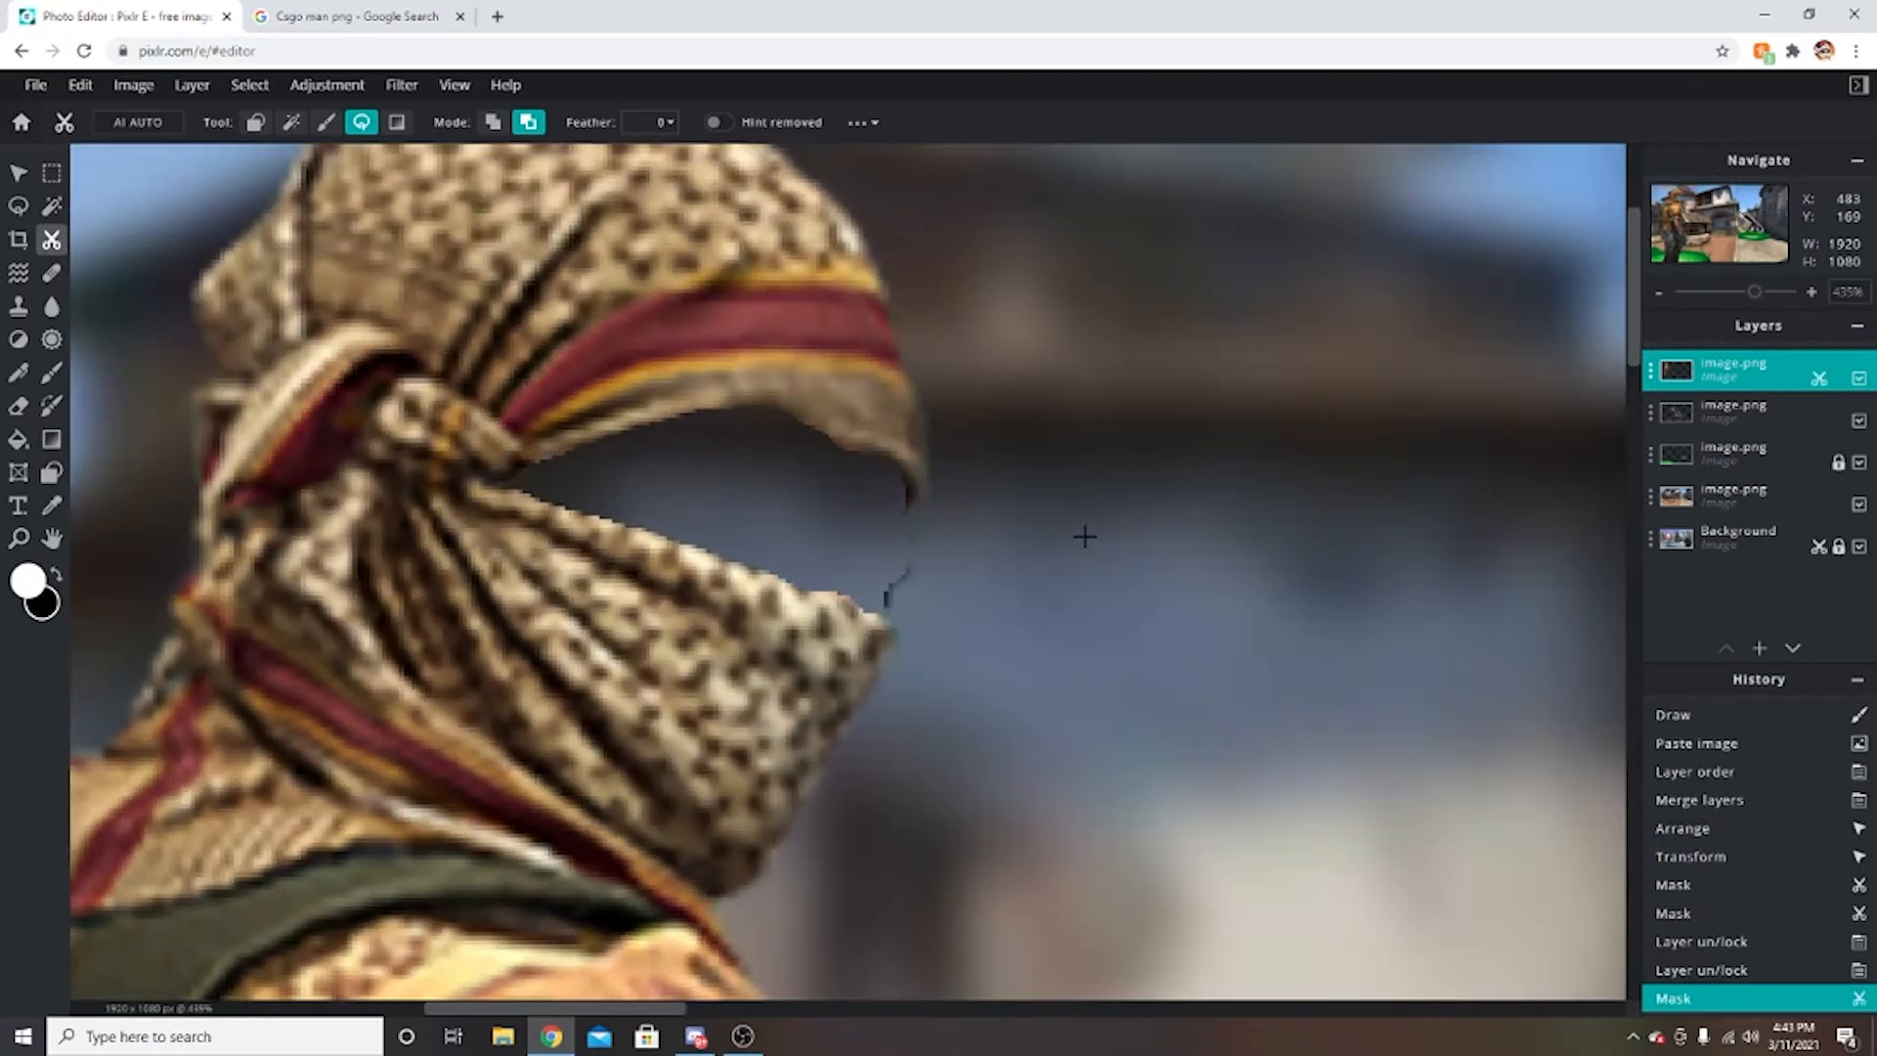
scroll(1076, 541, "up", 2)
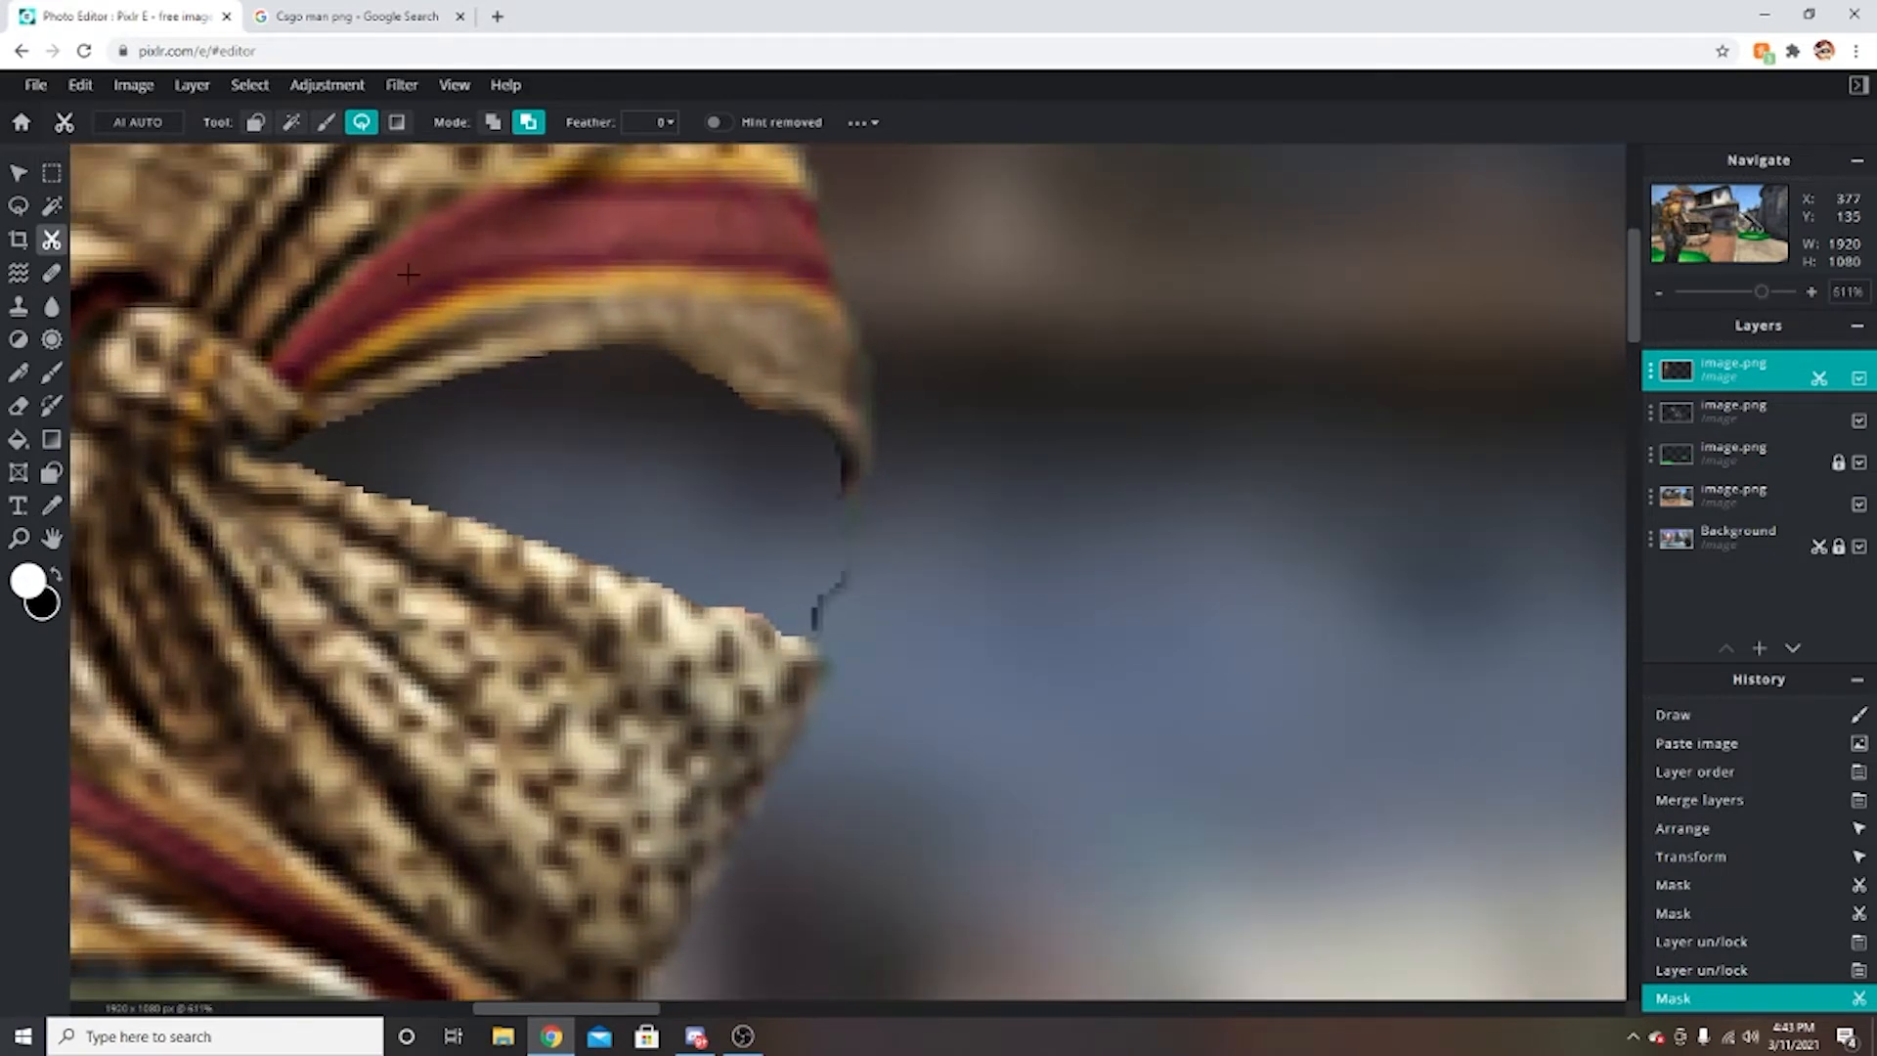
left_click(326, 122)
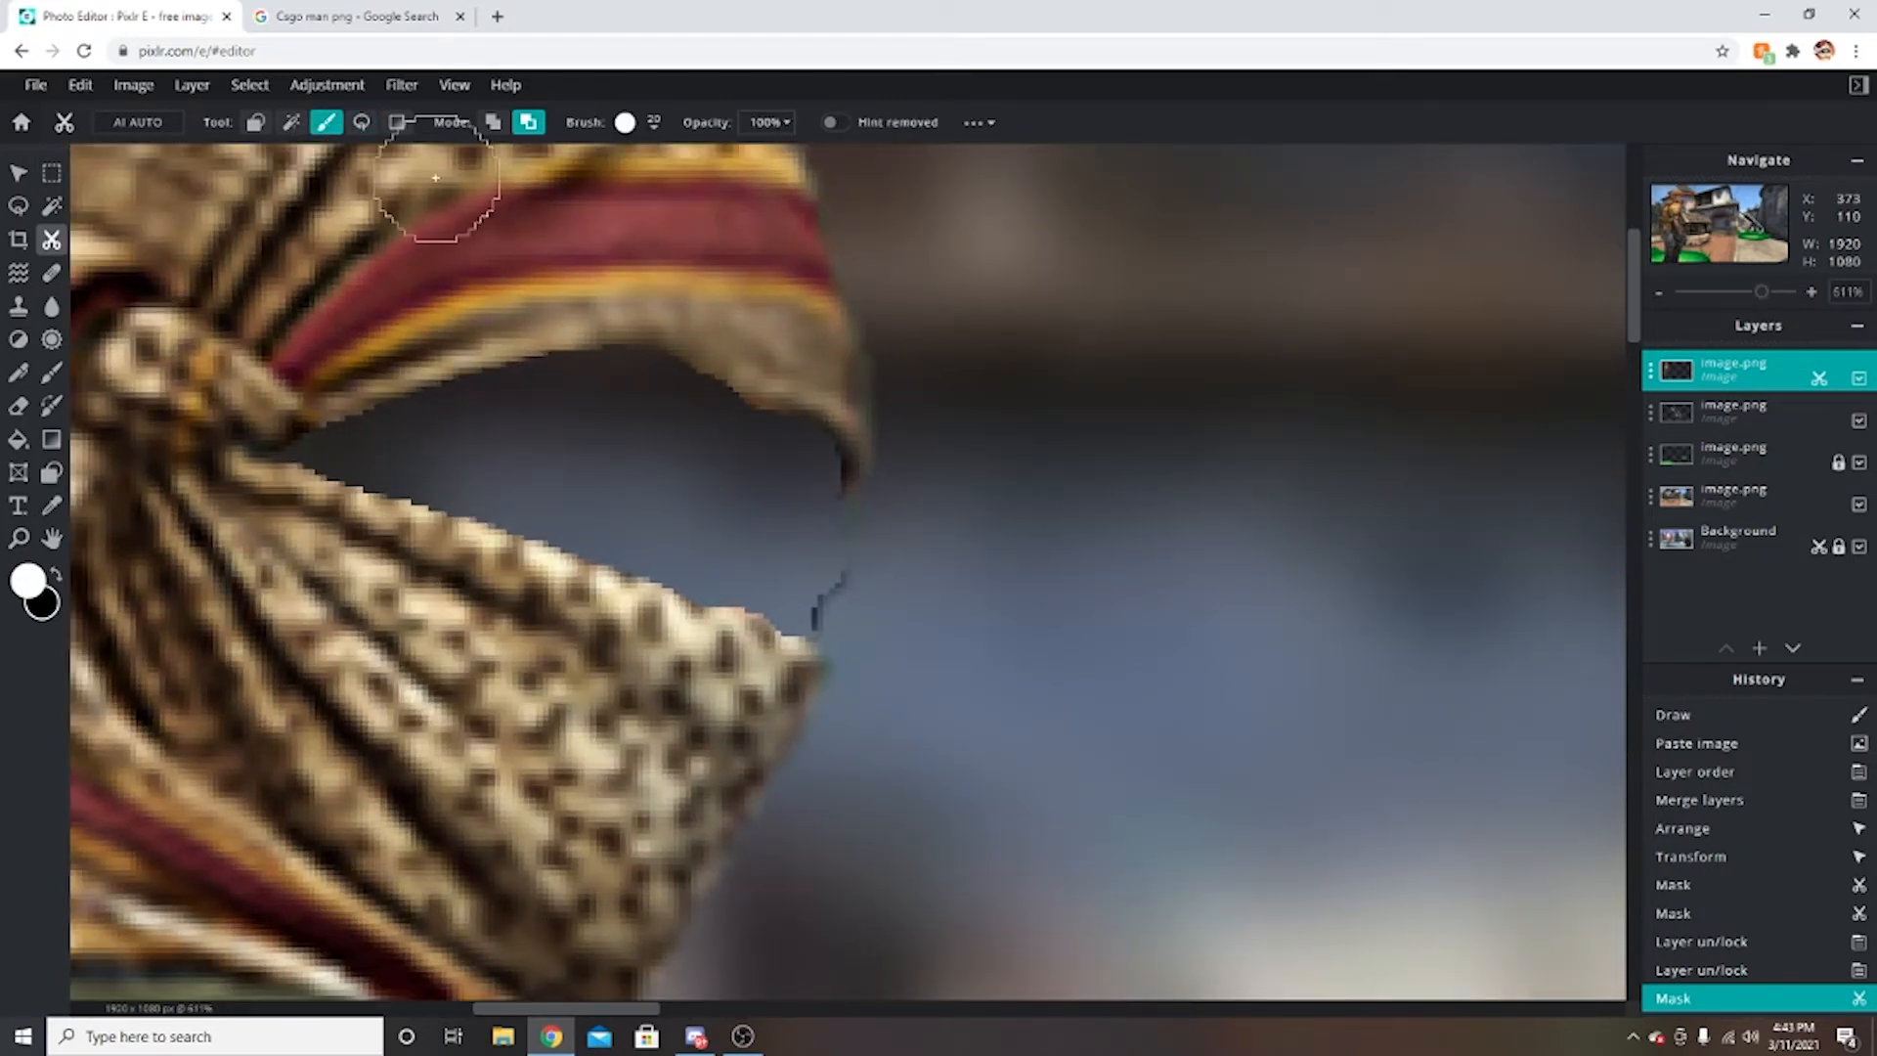
left_click(625, 122)
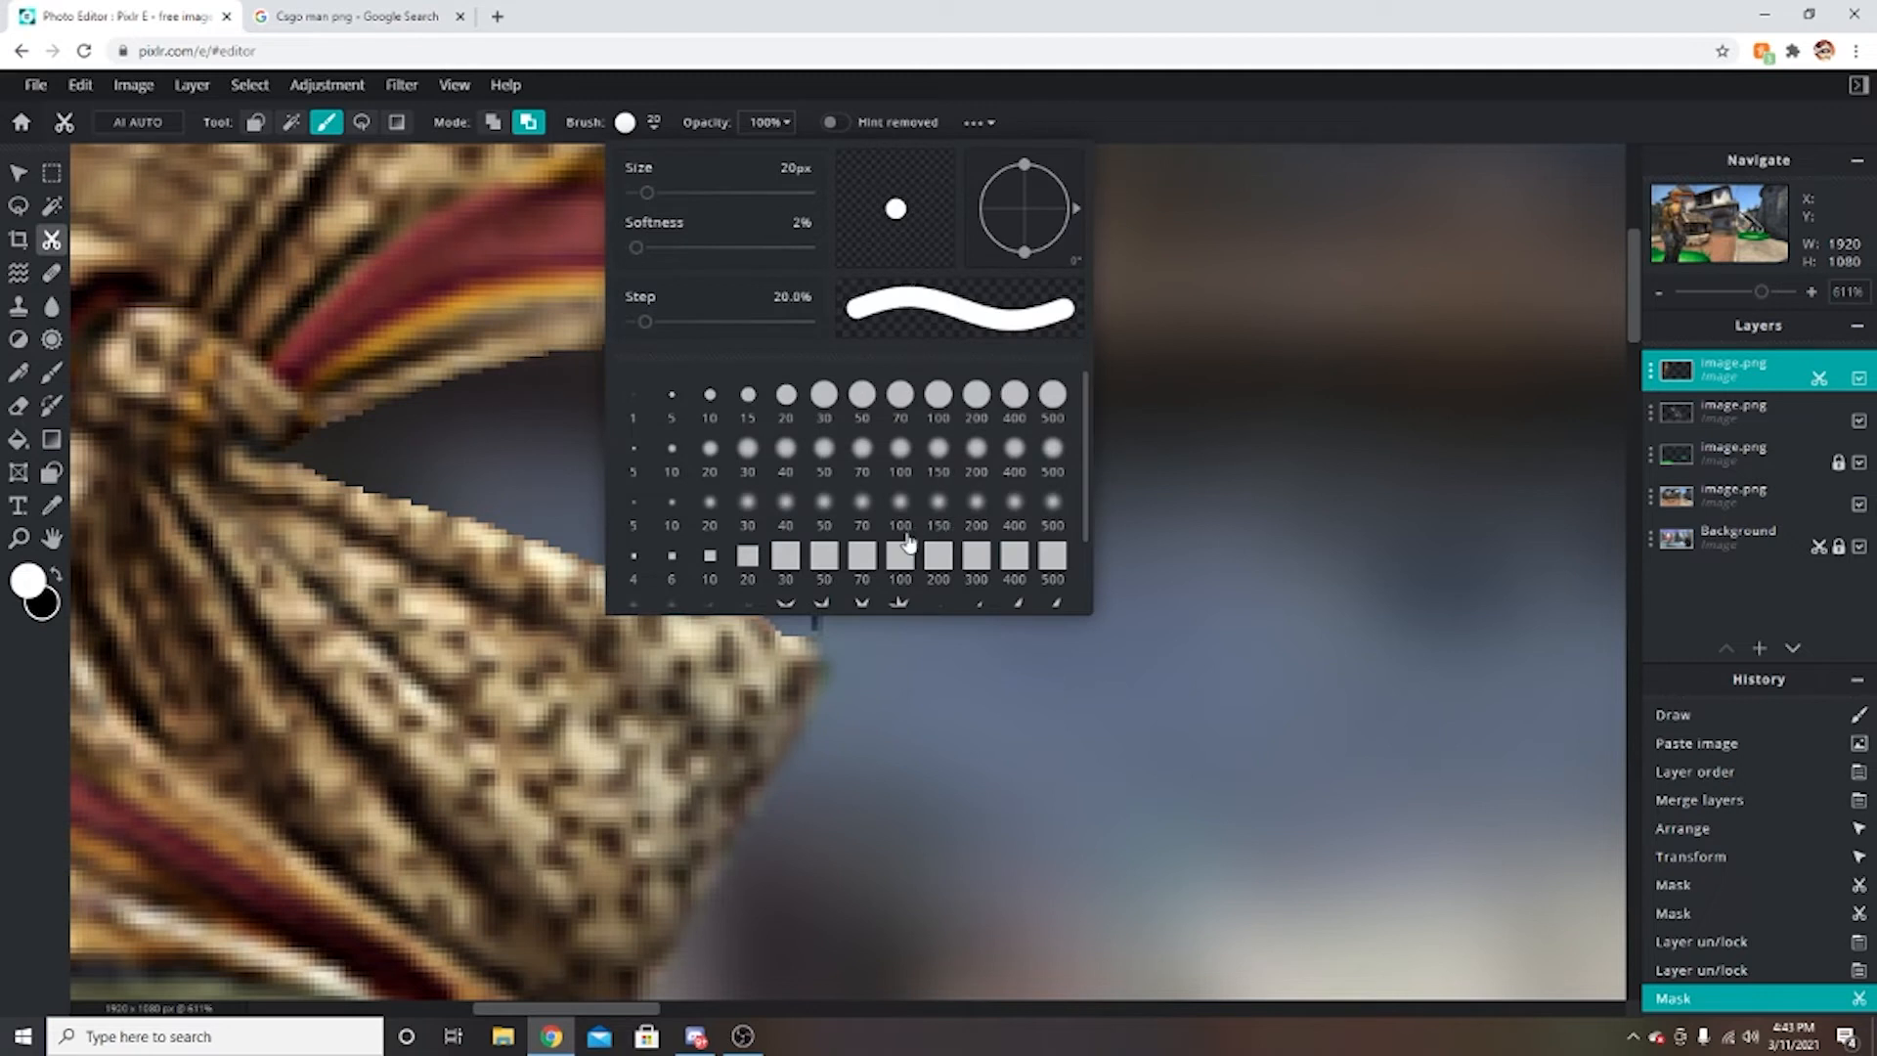
left_click(672, 504)
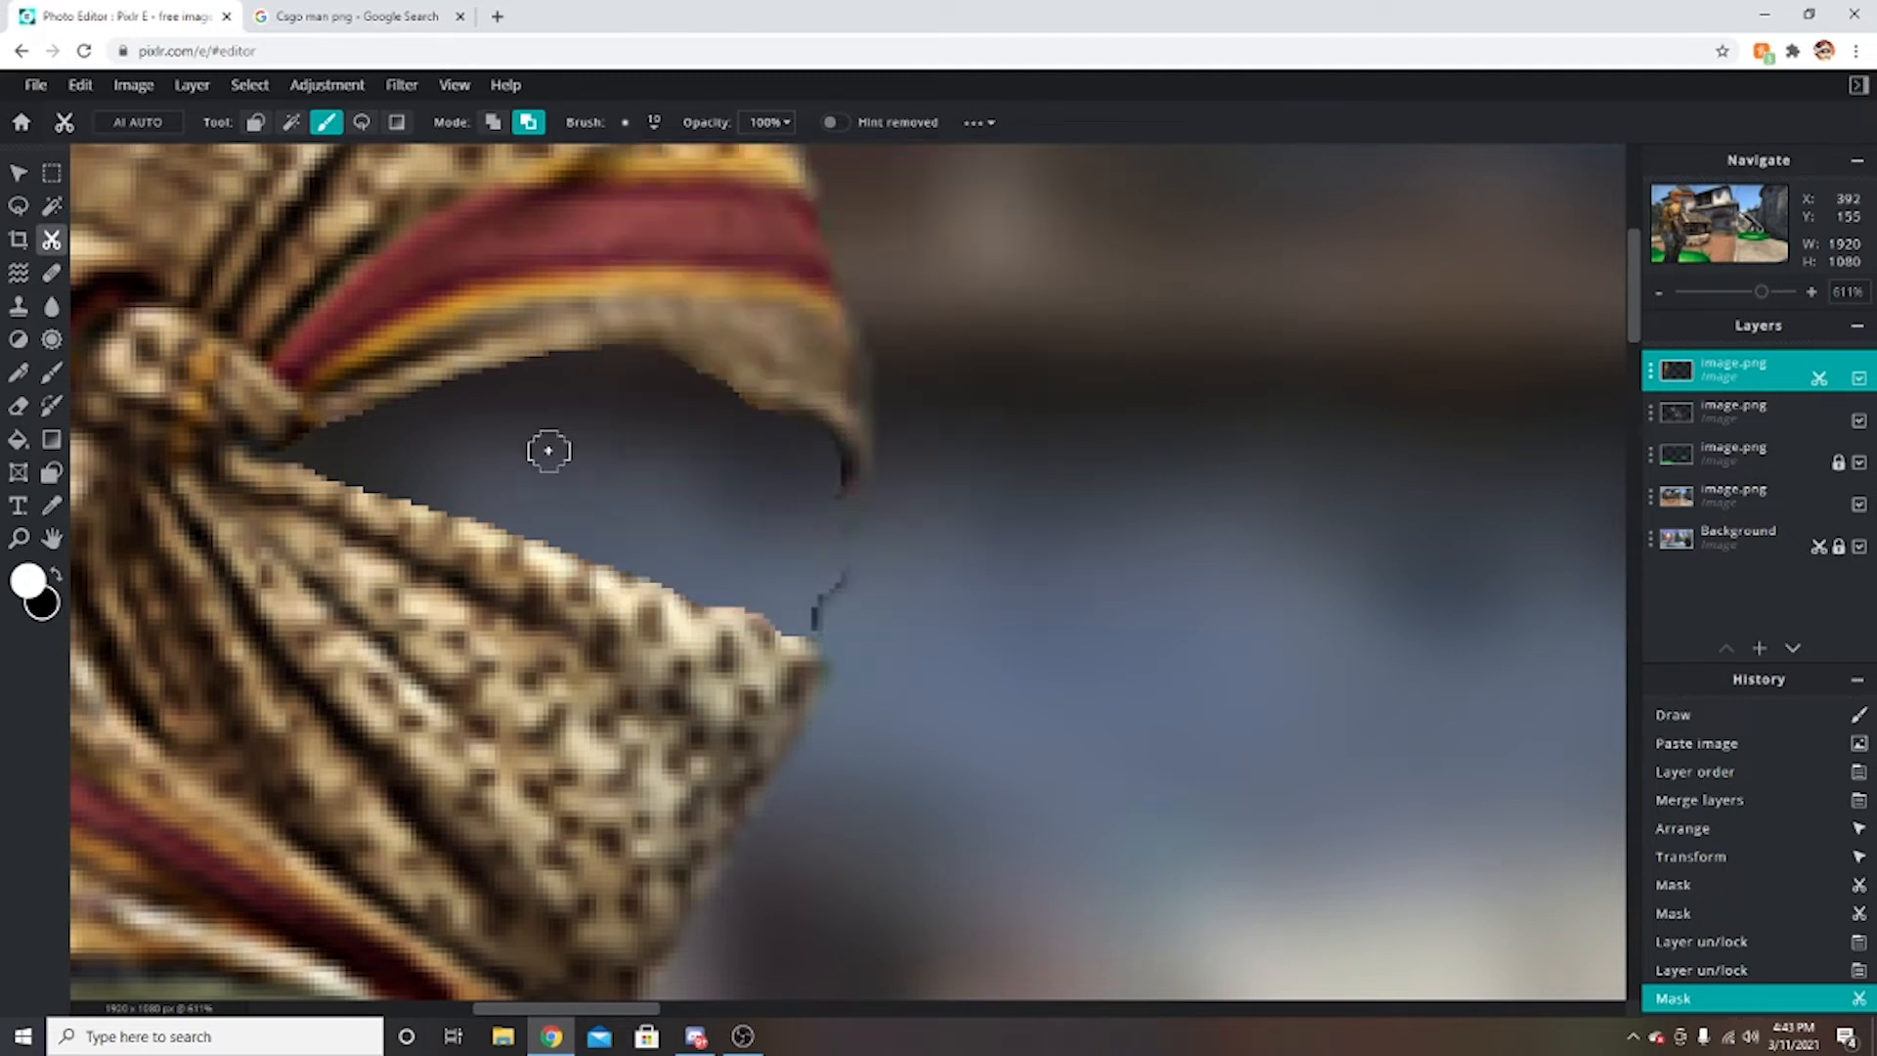
mouse_move(493, 389)
left_mouse_down()
mouse_move(620, 368)
mouse_move(692, 386)
mouse_move(788, 430)
mouse_move(885, 528)
left_mouse_up()
left_click_drag(815, 456, 855, 597)
mouse_move(849, 571)
left_mouse_down()
mouse_move(822, 610)
mouse_move(841, 664)
mouse_move(825, 623)
mouse_move(318, 456)
mouse_move(485, 408)
mouse_move(654, 402)
left_mouse_up()
Add the Youtube Thumbnail picture of the reclining cat from the Pictures folder as a new image layer.
scroll(811, 622, "down", 10)
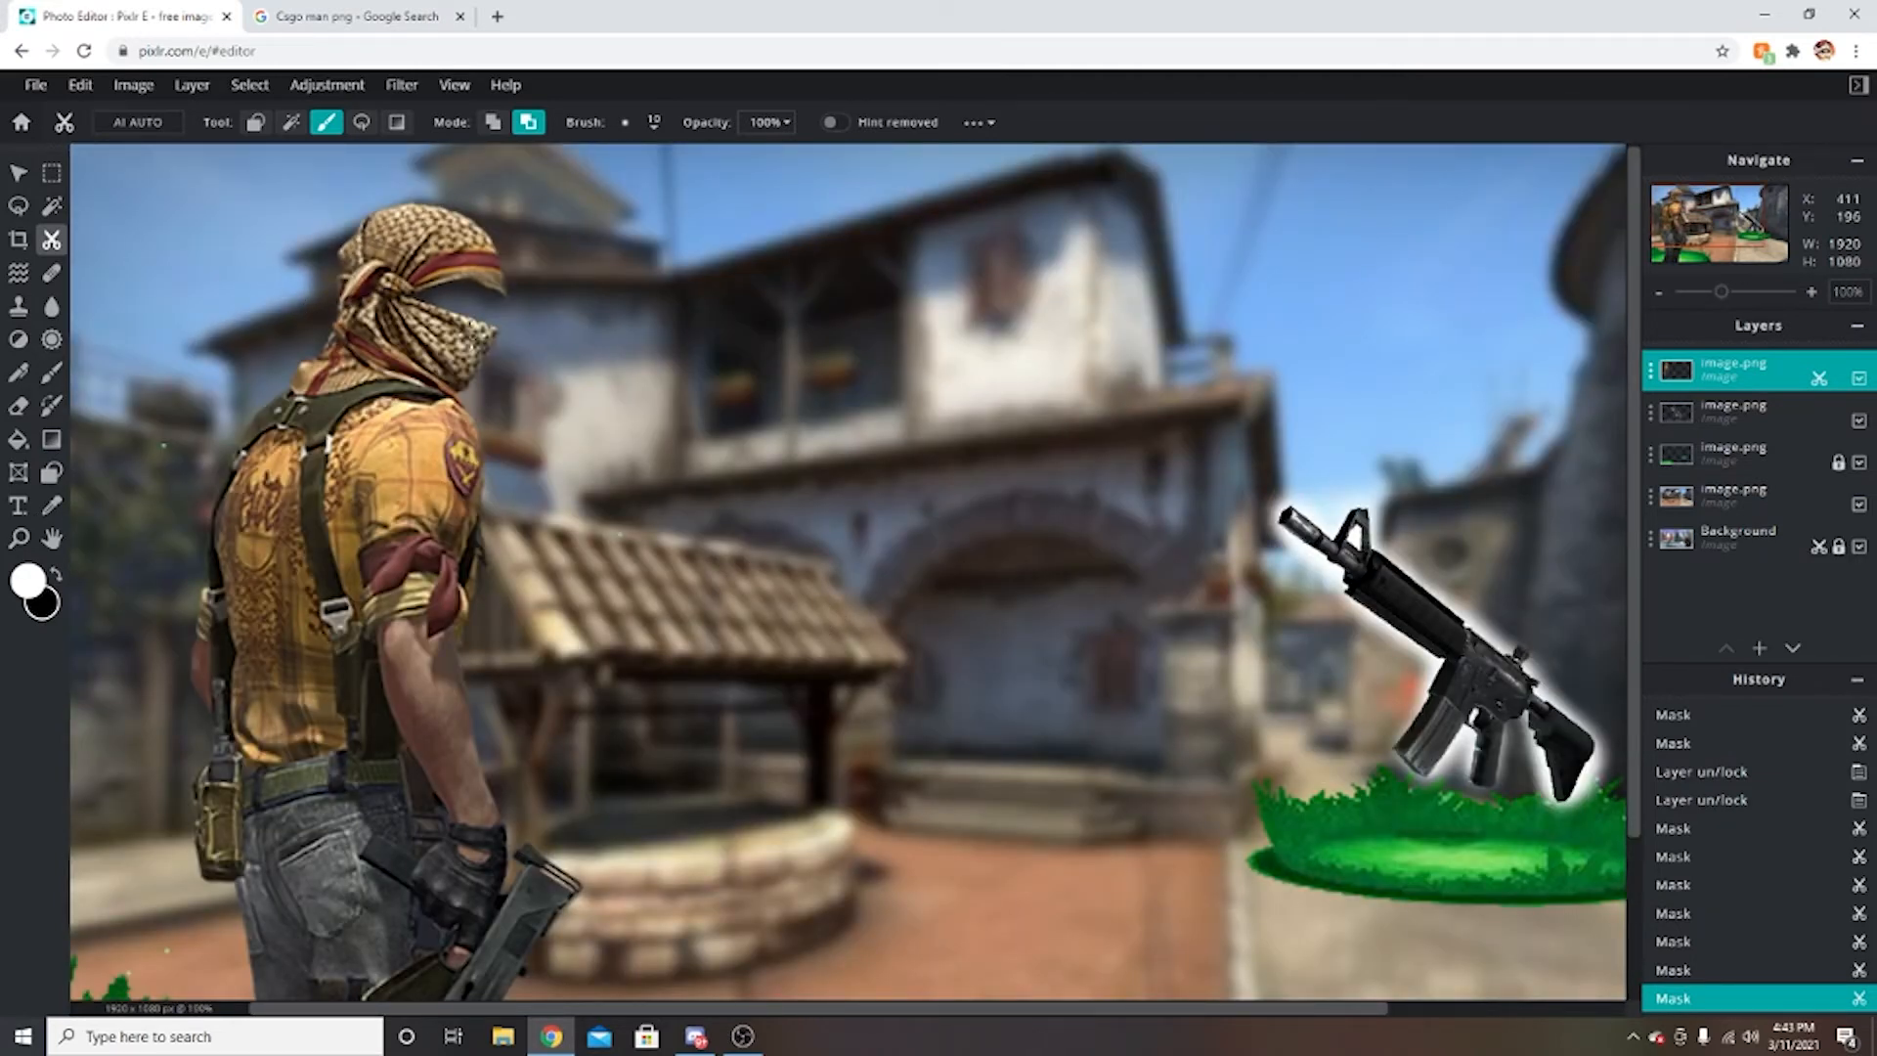
scroll(496, 352, "down", 2)
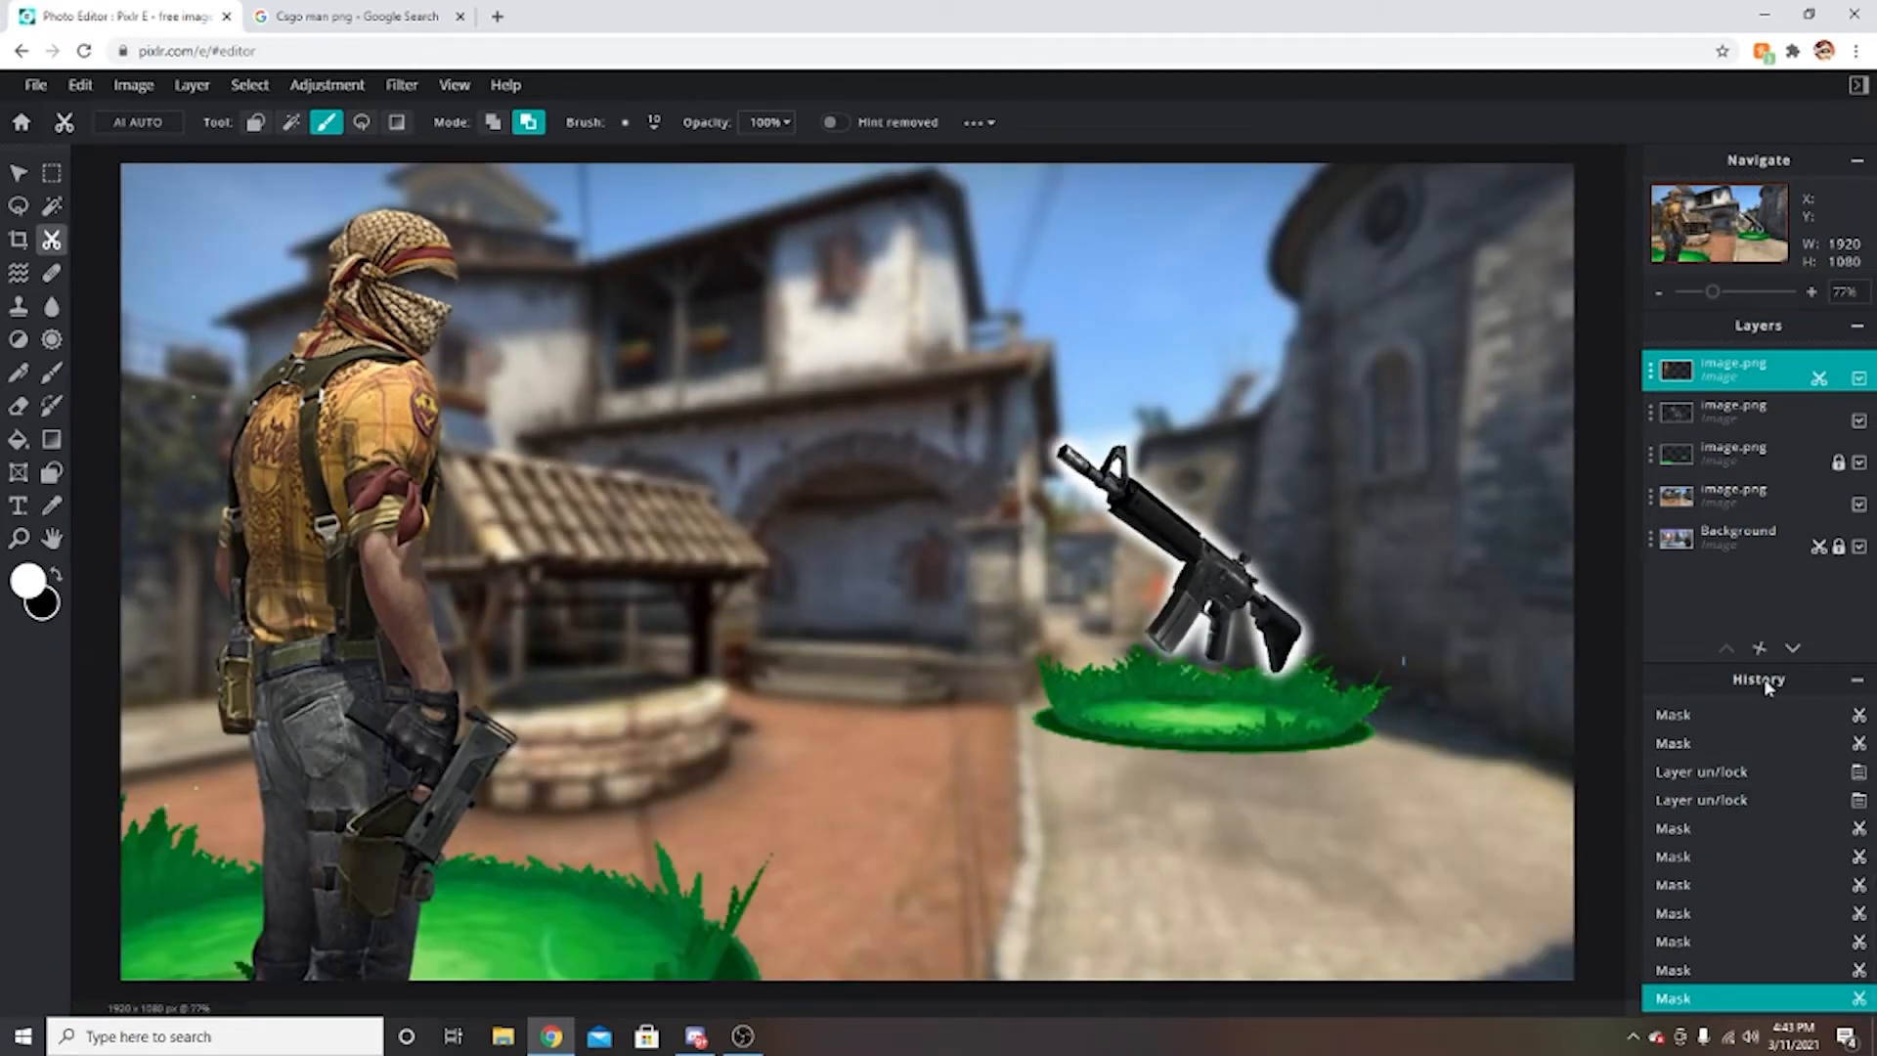
left_click(1763, 626)
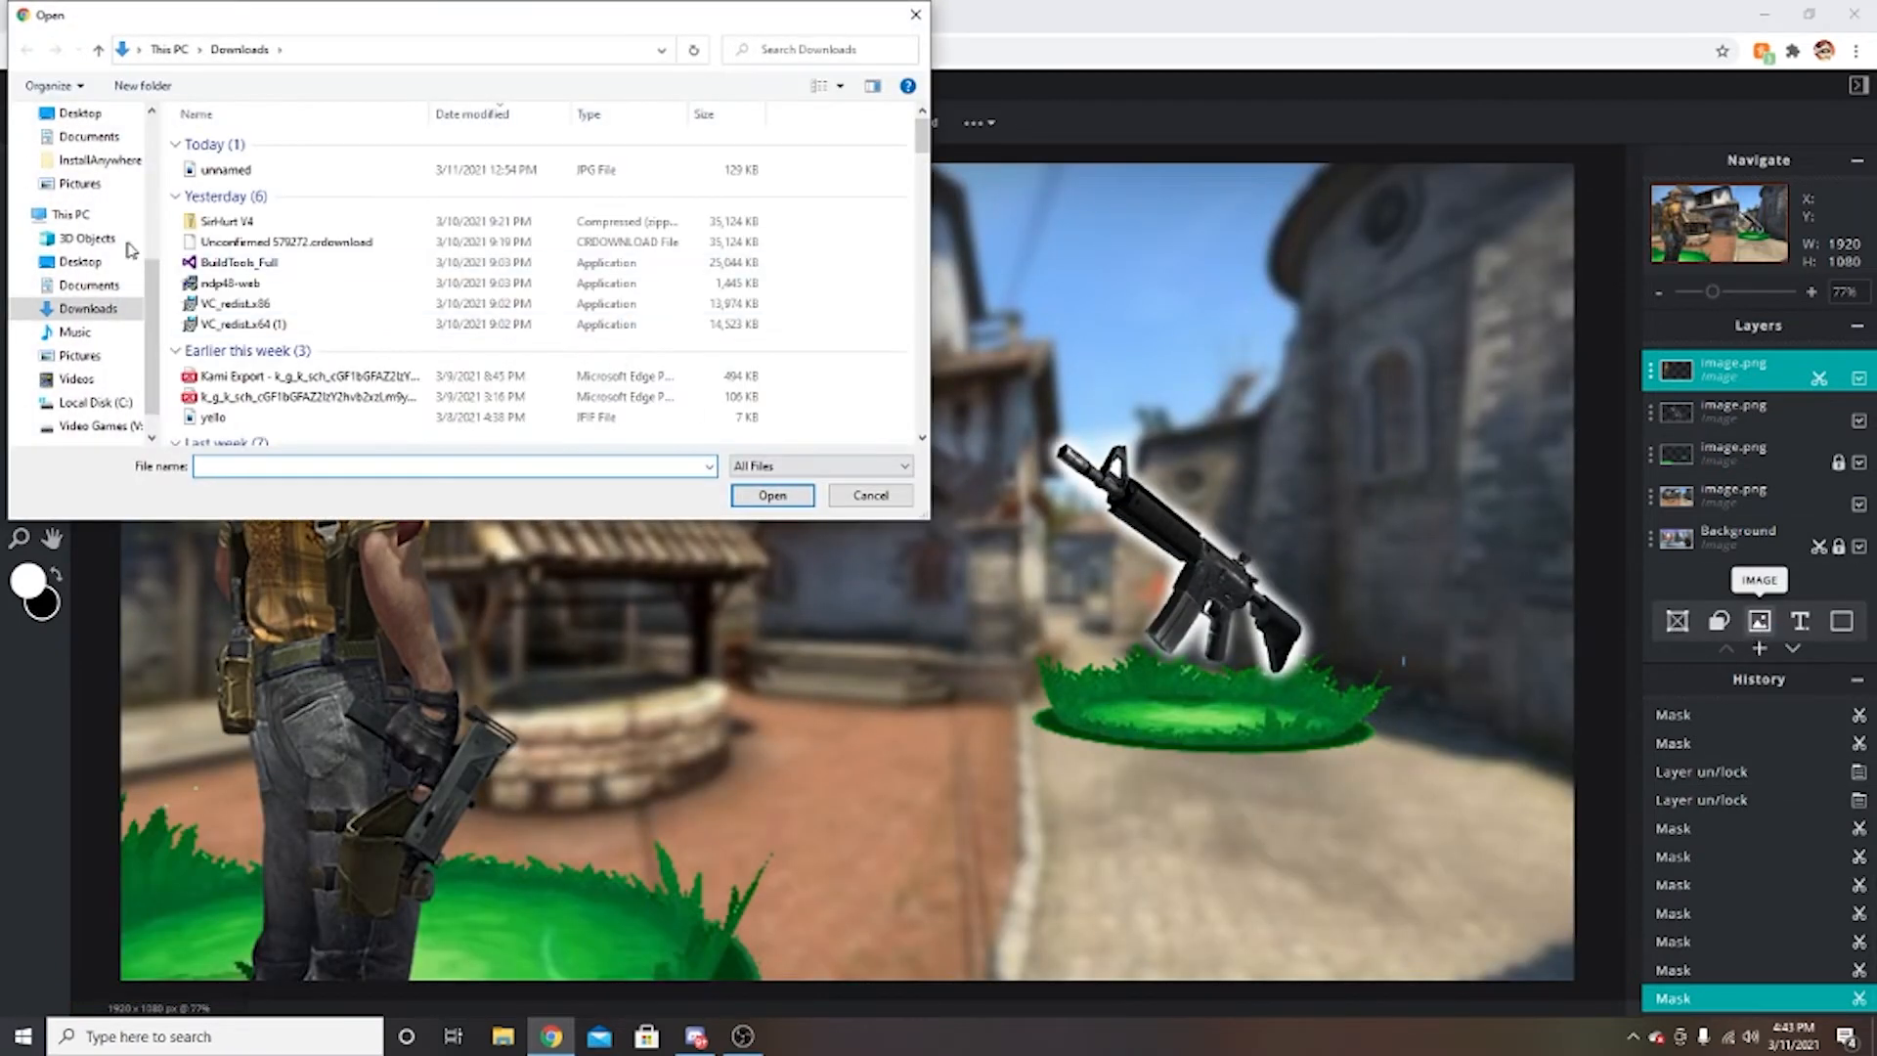
left_click(79, 355)
scroll(547, 372, "down", 5)
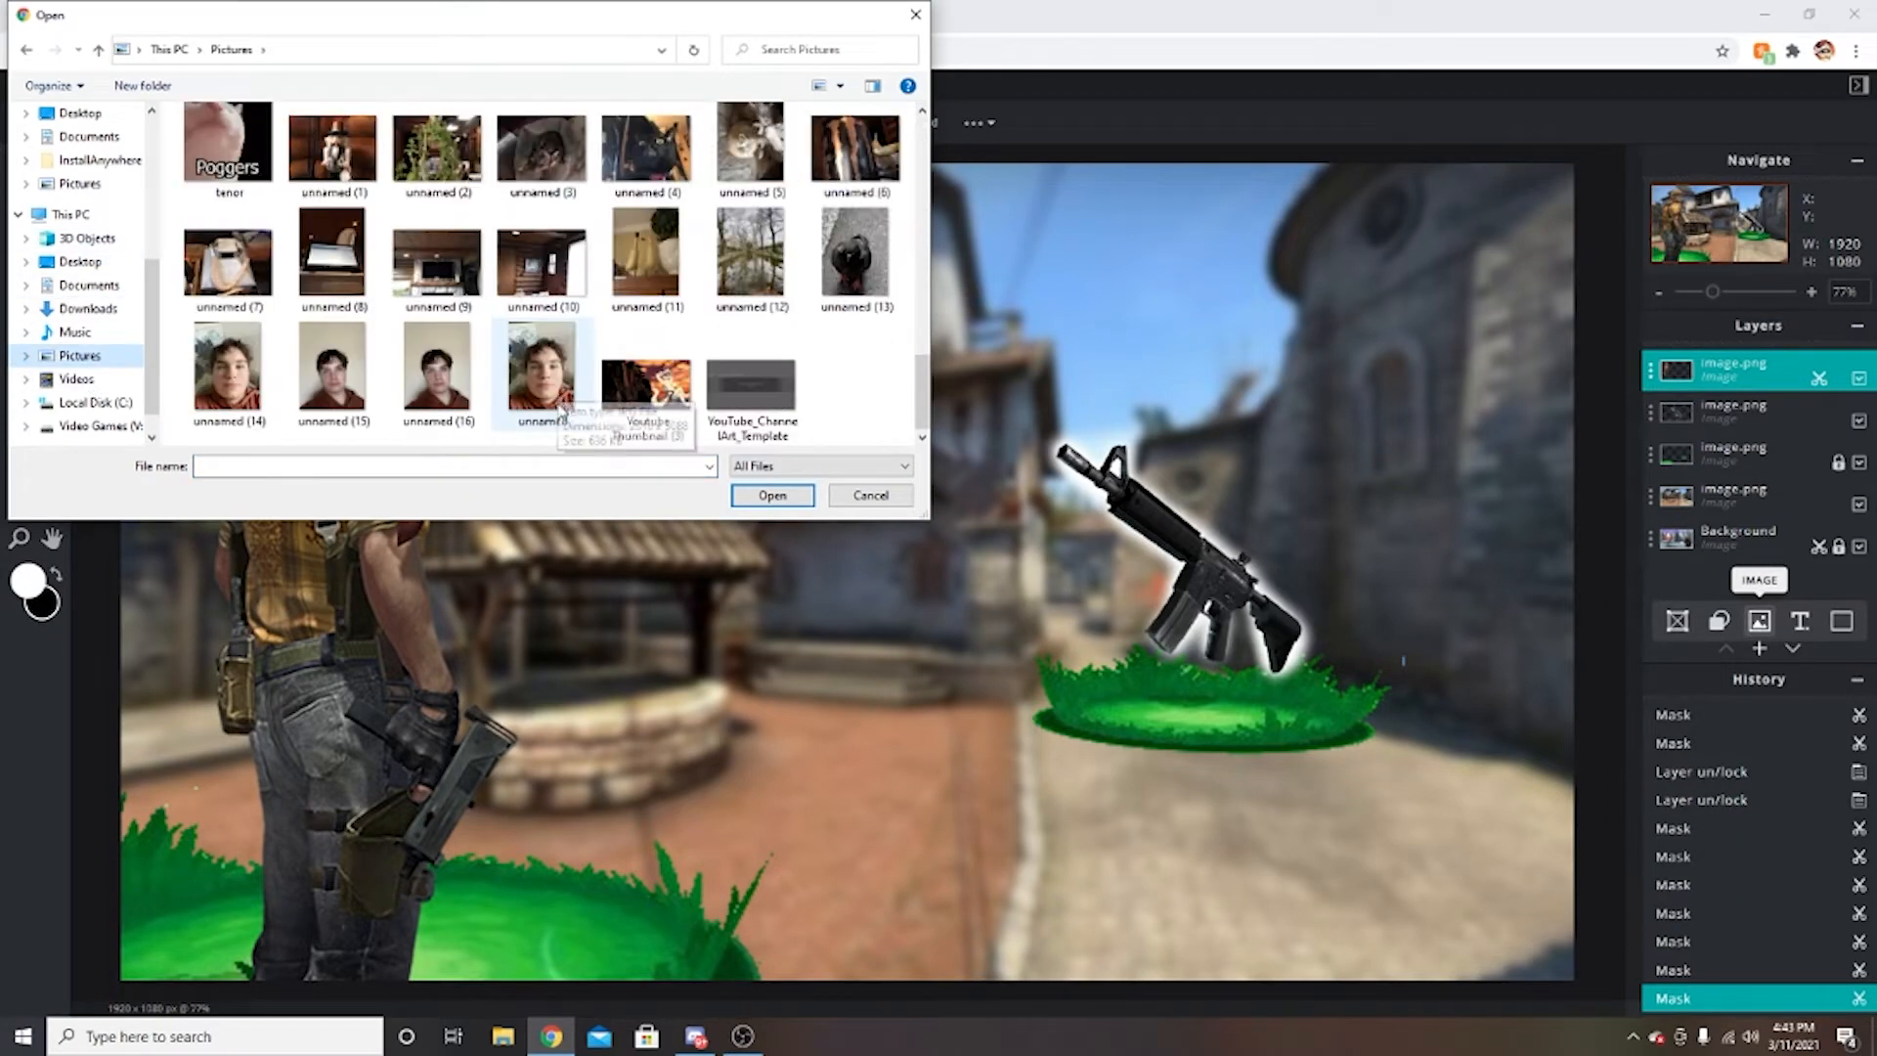
double_click(647, 382)
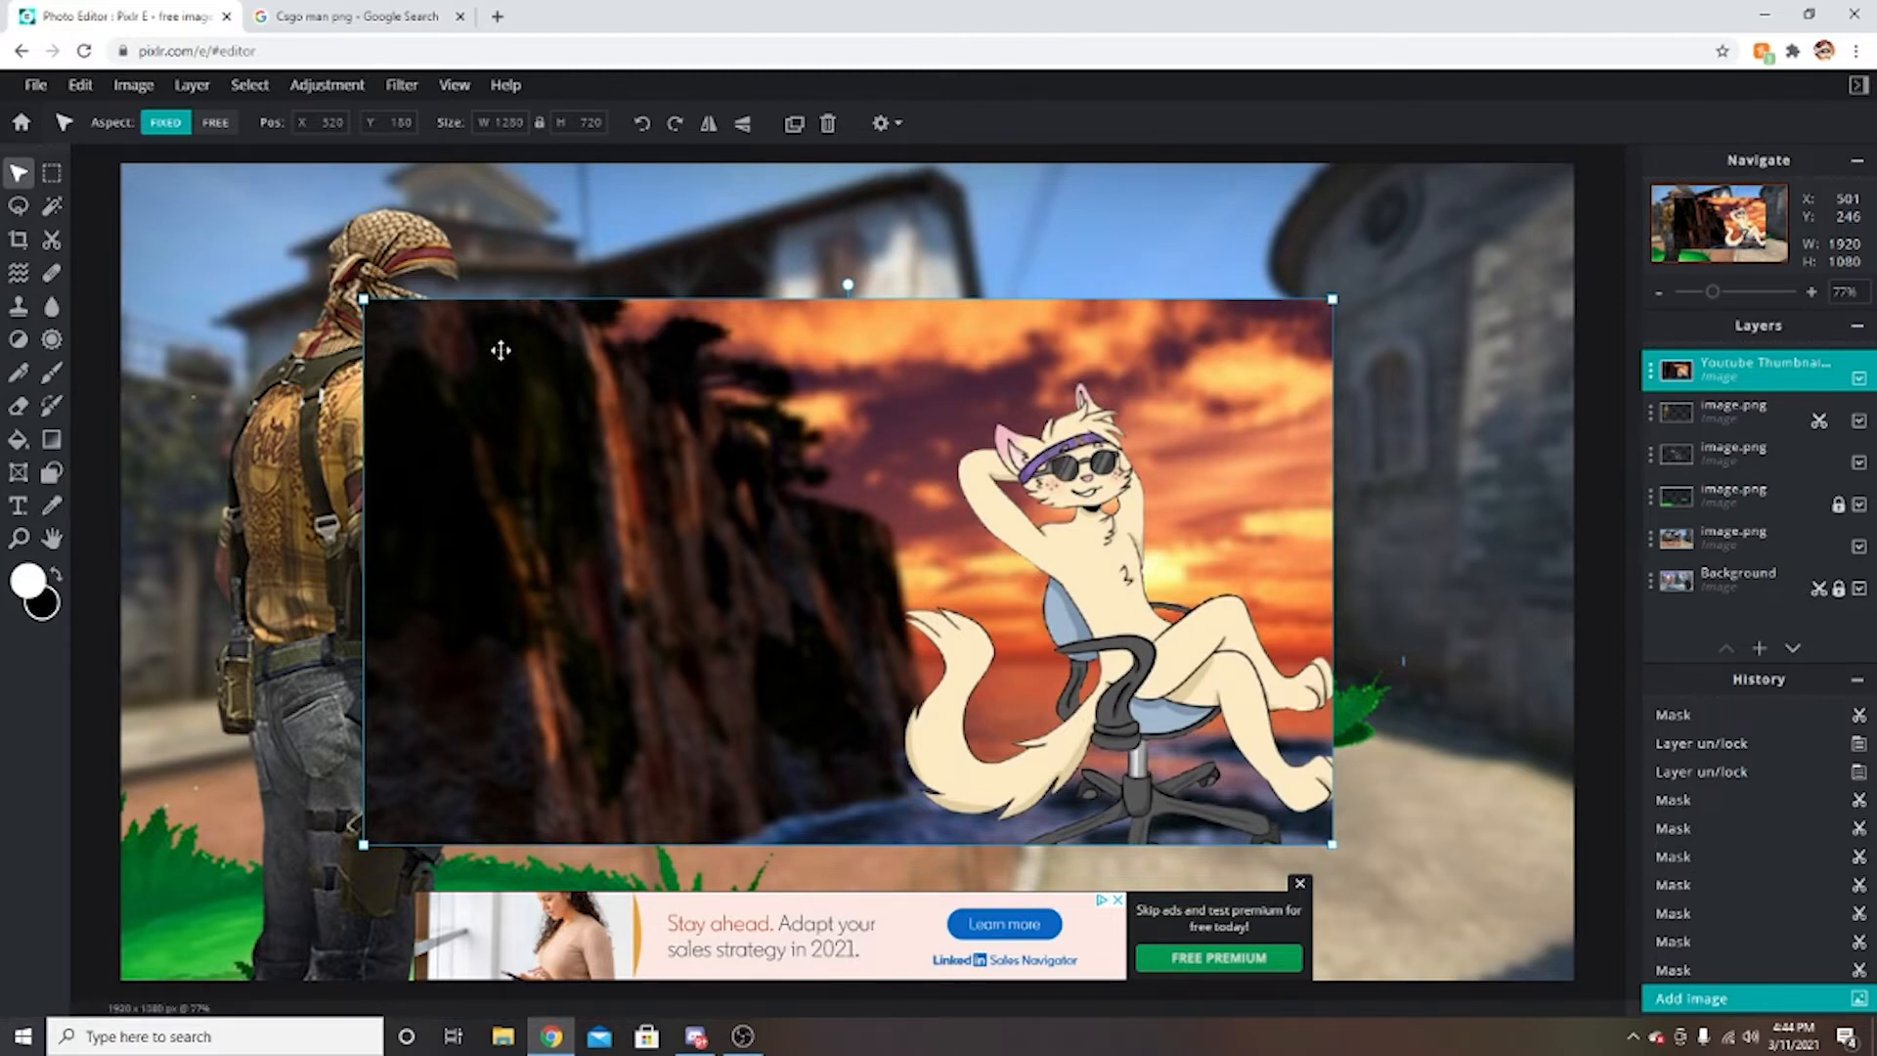
Cut away the added picture around the cat's head with rectangular cutouts, leaving a small box with the face, and return to arranging.
left_click(51, 239)
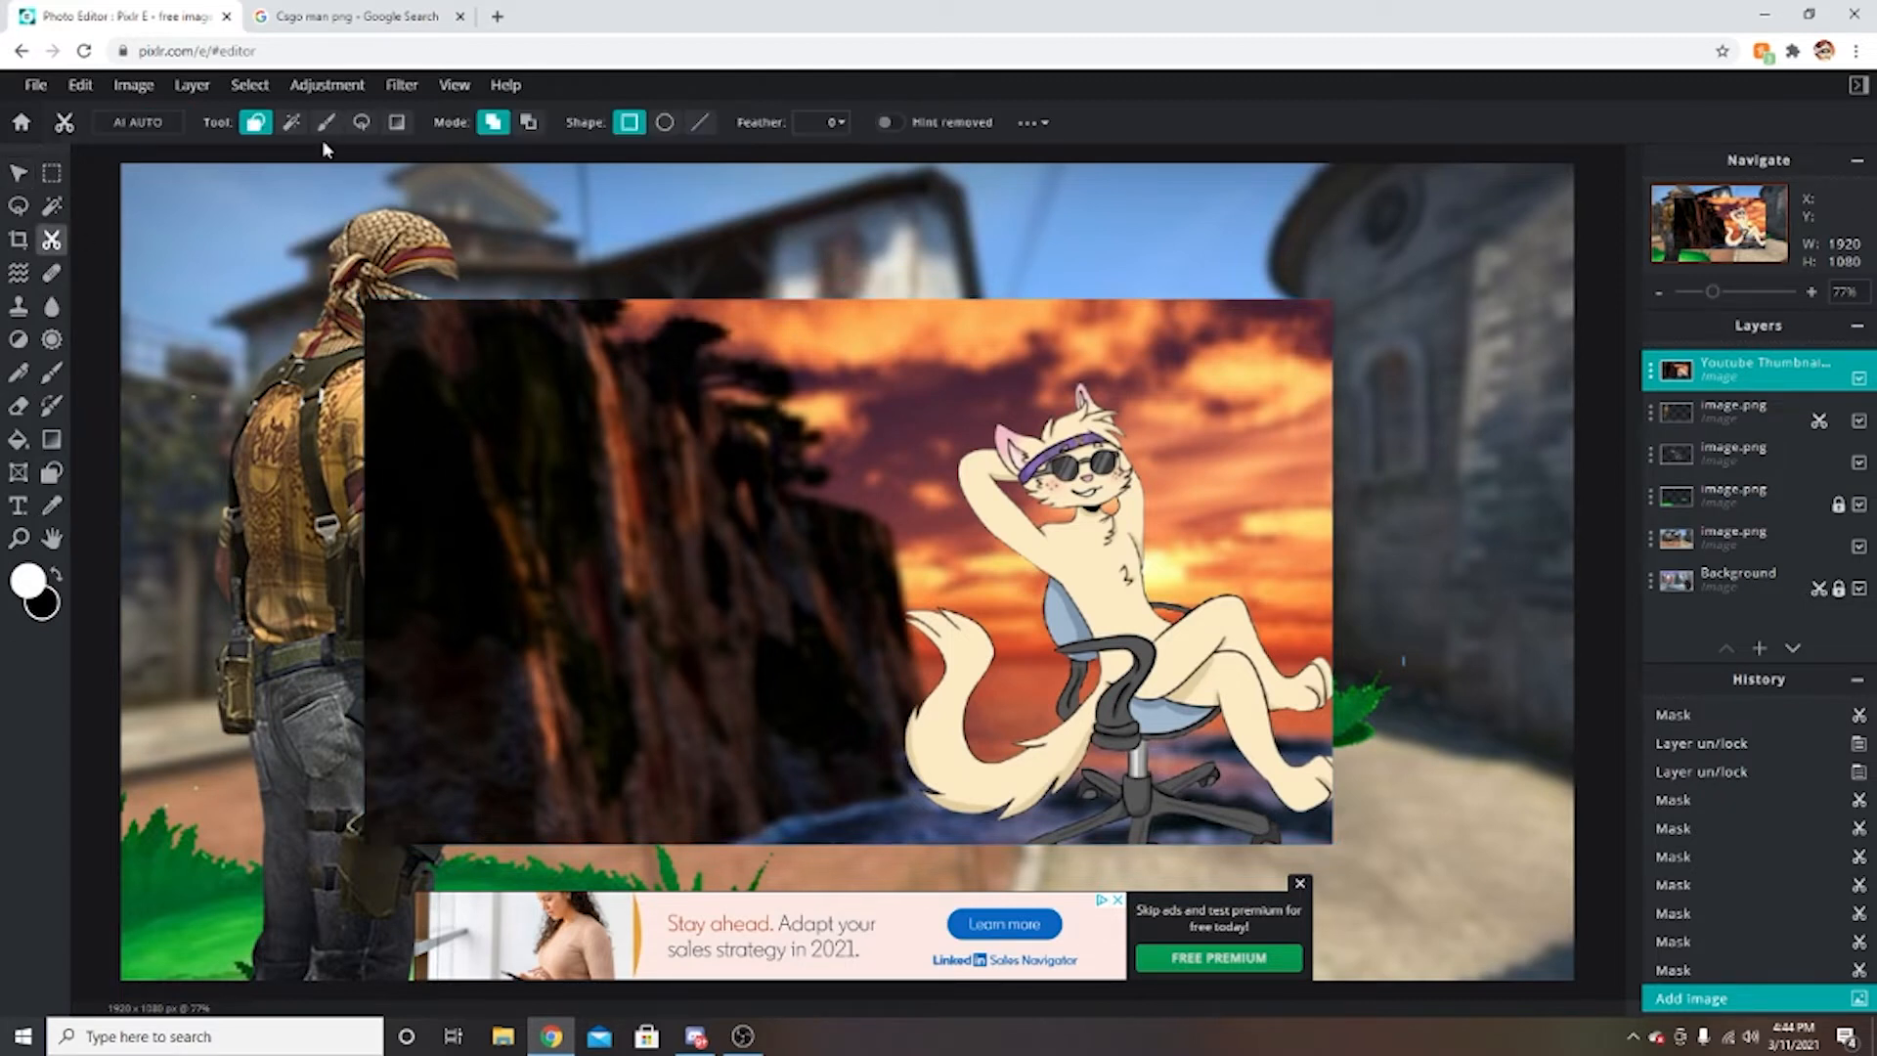
left_click(325, 122)
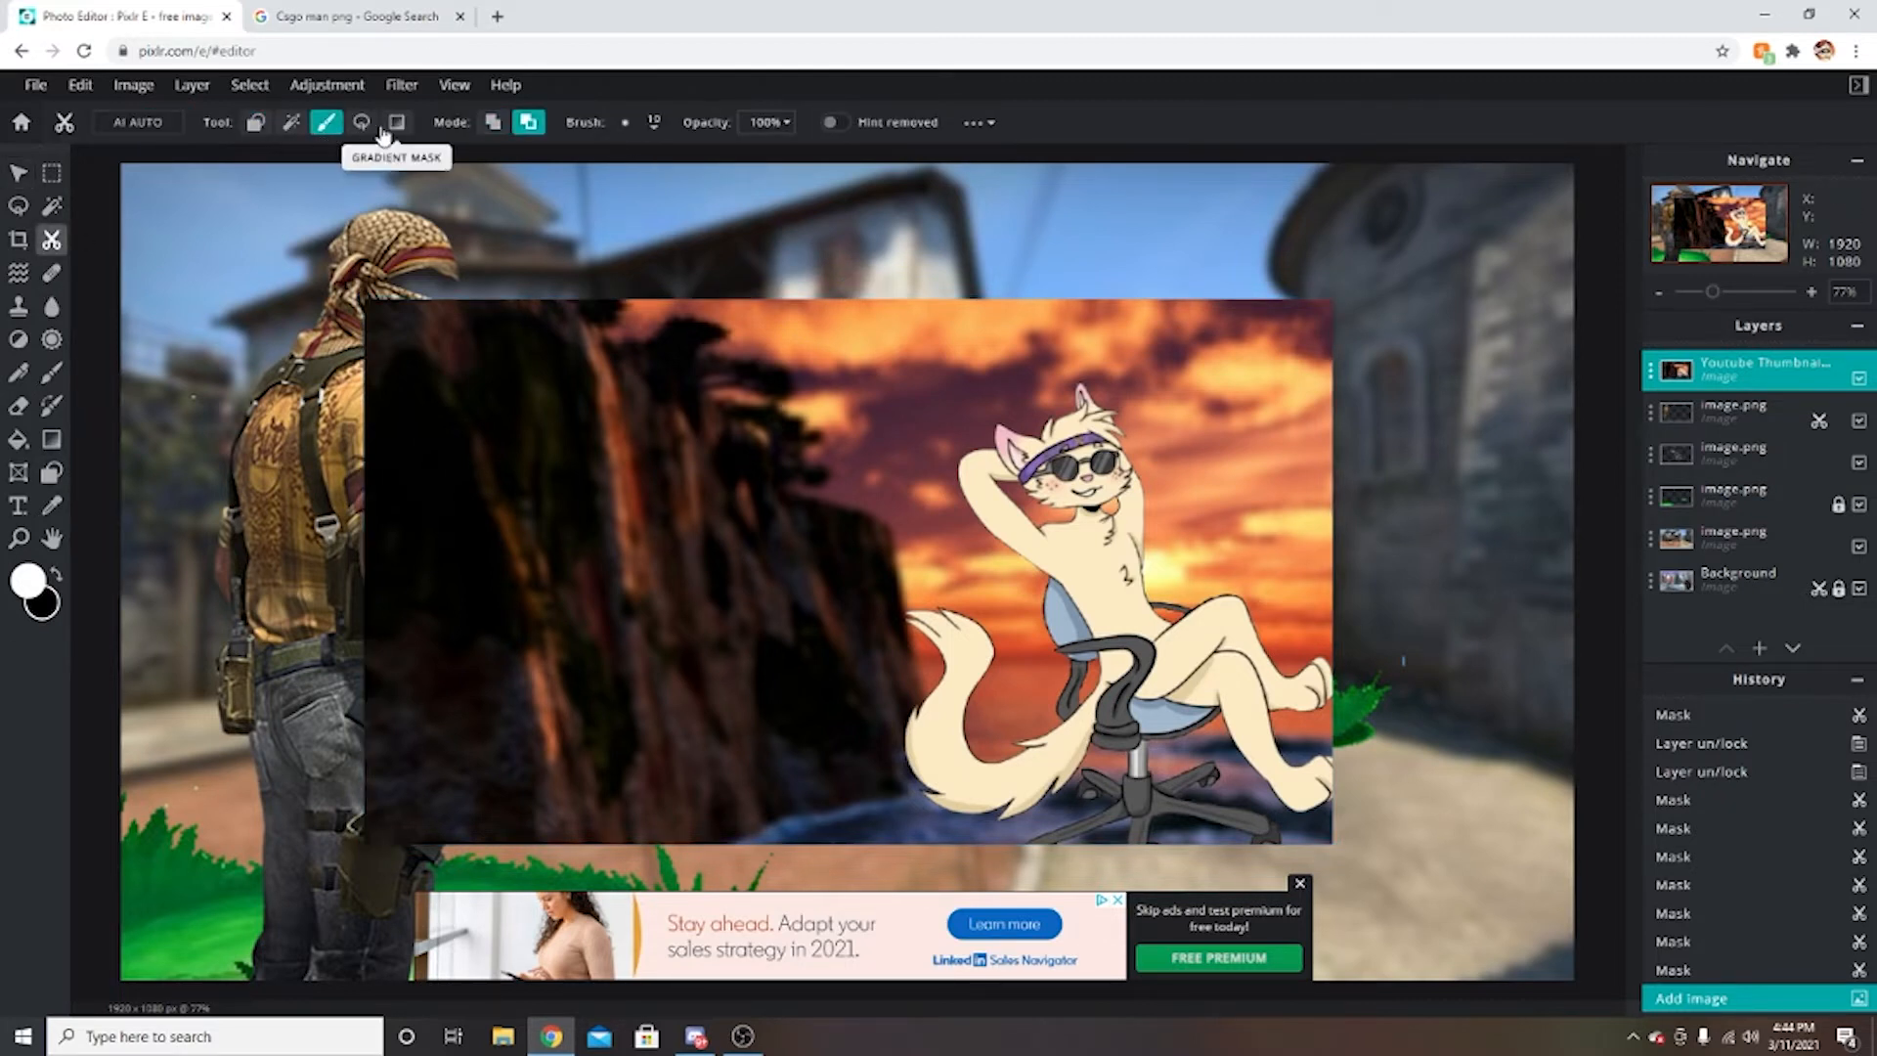
left_click(255, 122)
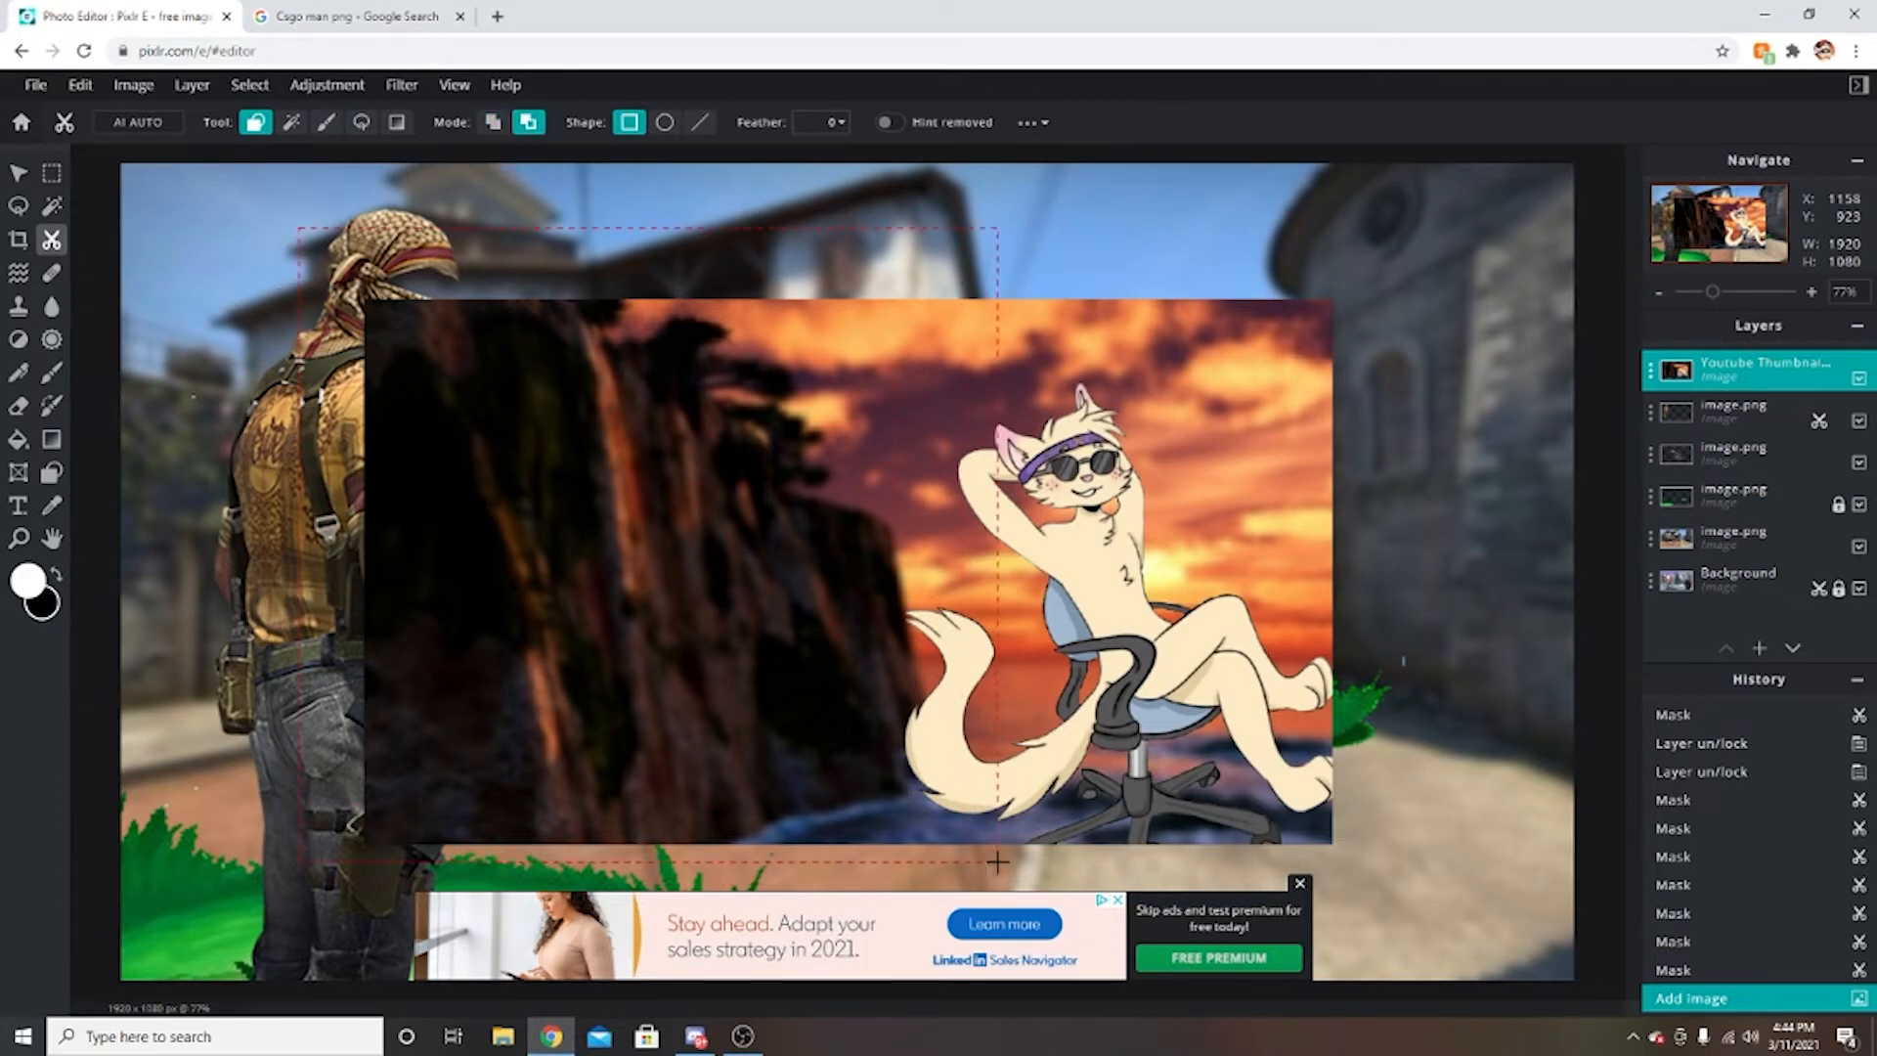
left_click_drag(998, 862, 974, 861)
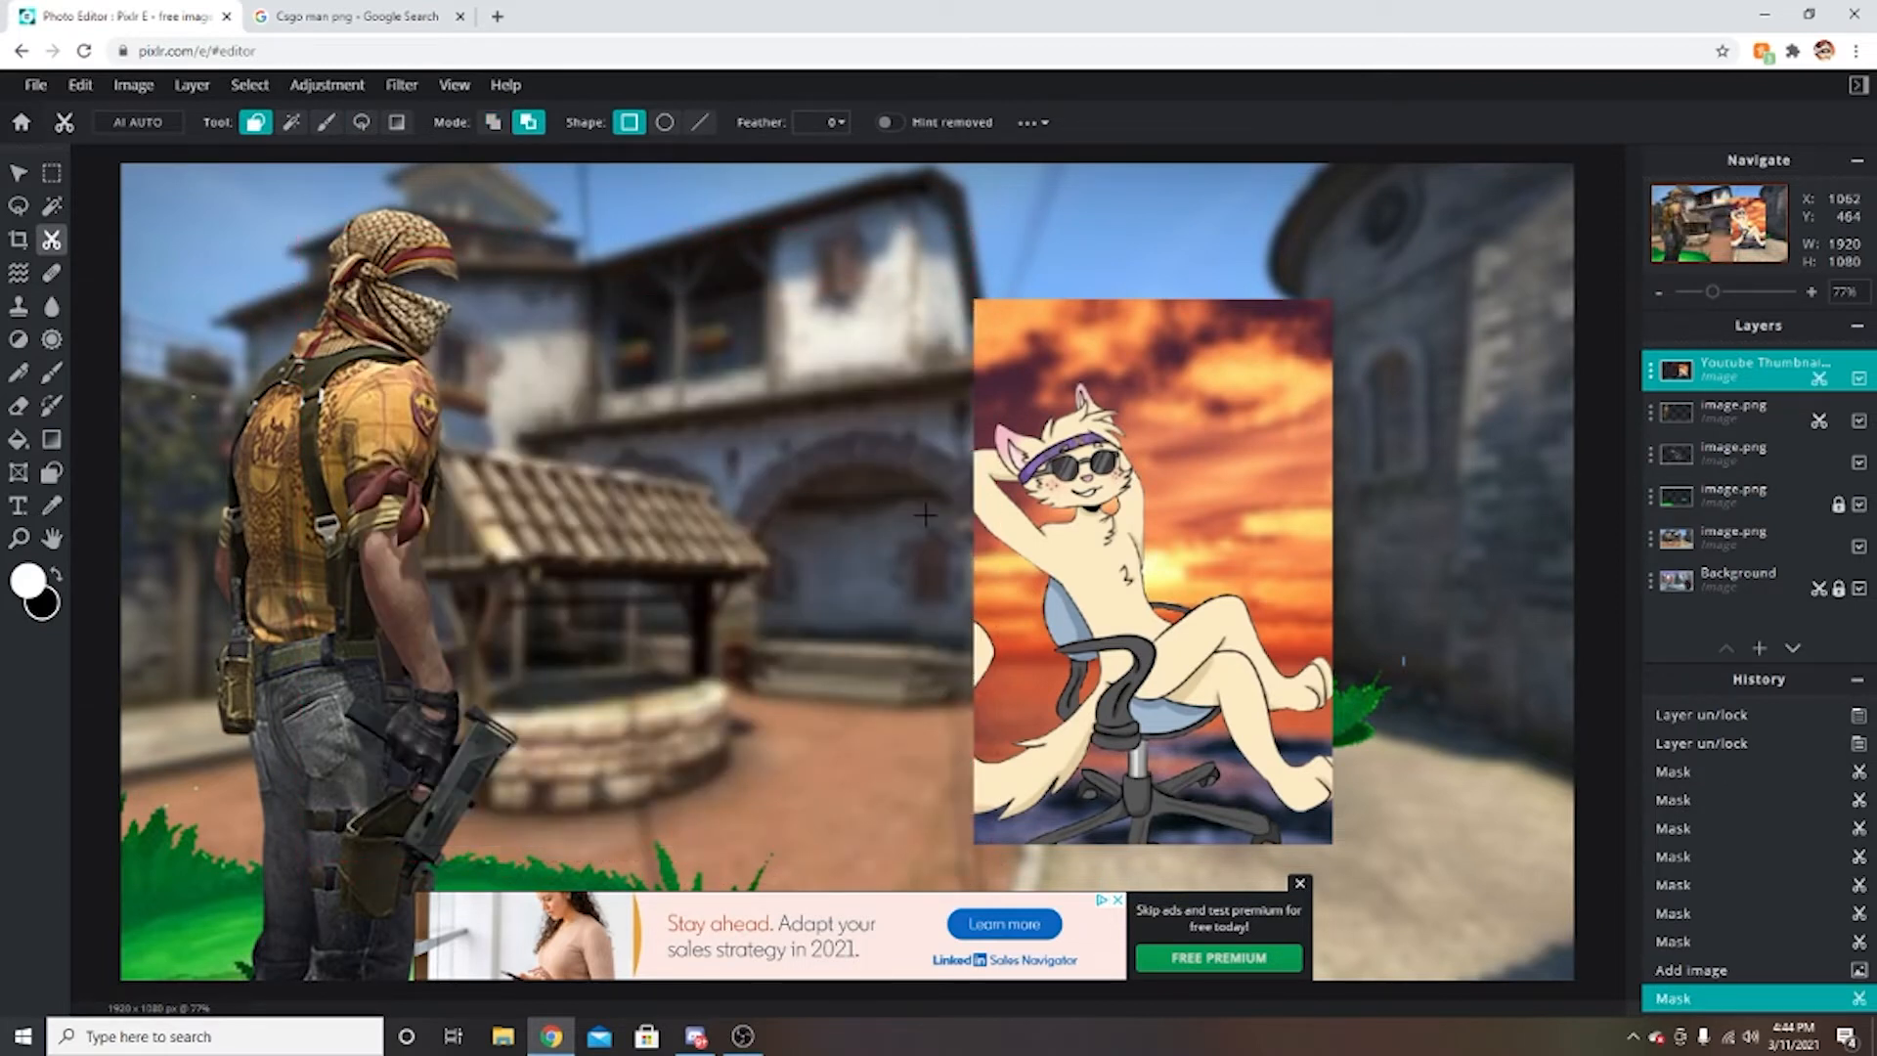
left_click_drag(951, 524, 1430, 853)
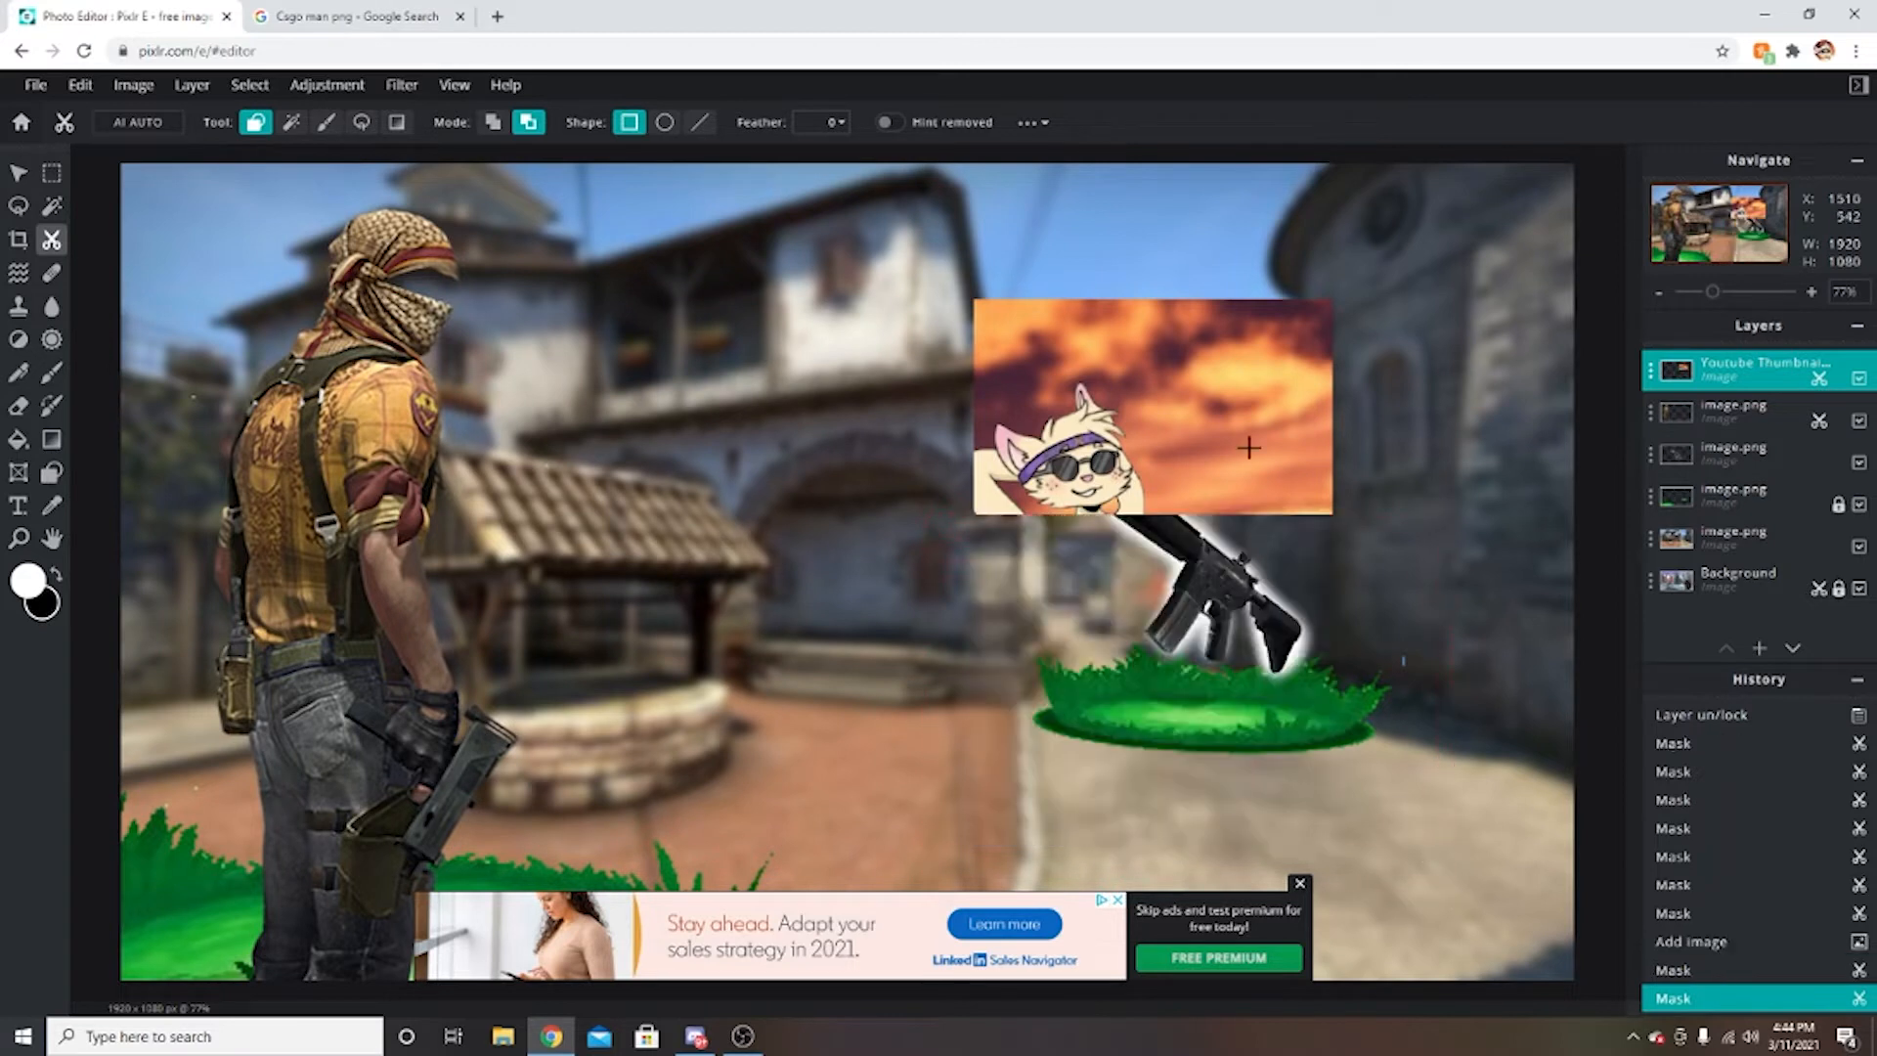
left_click_drag(955, 298, 1047, 407)
left_click_drag(1177, 387, 1385, 385)
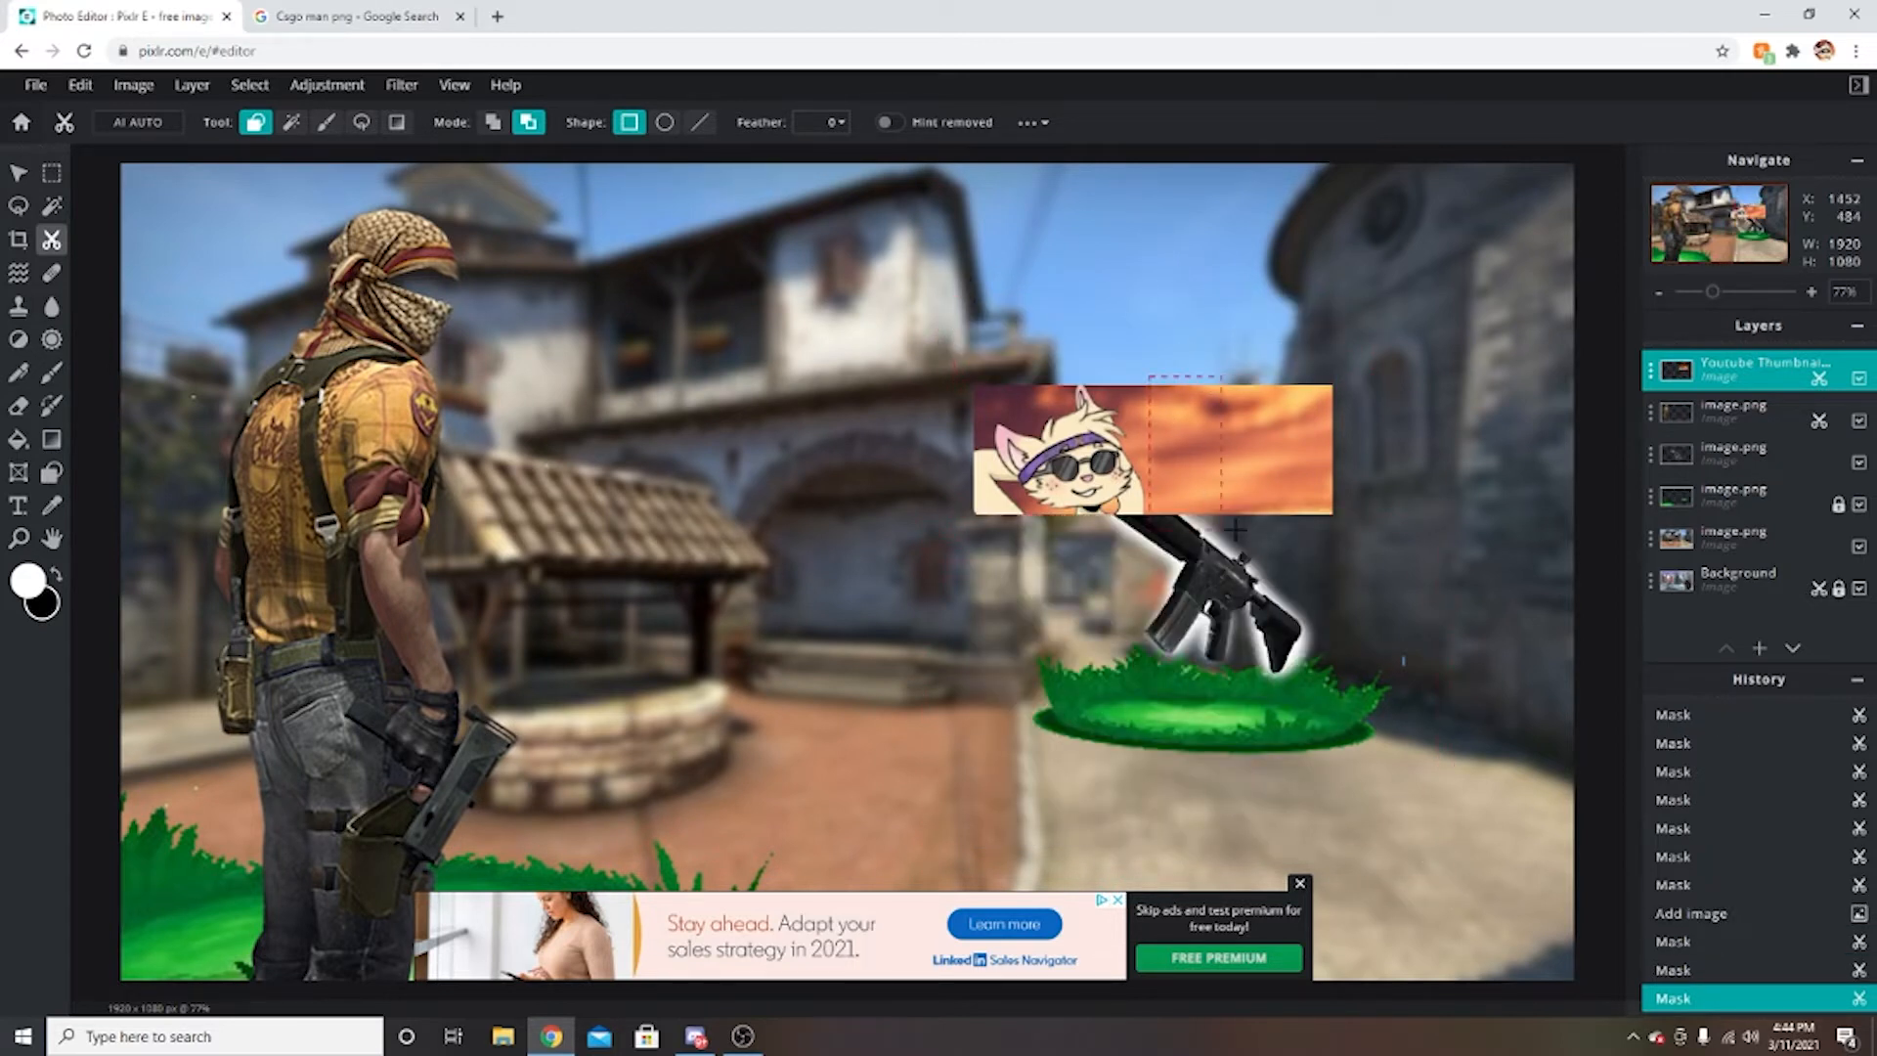
left_click_drag(1235, 529, 1403, 523)
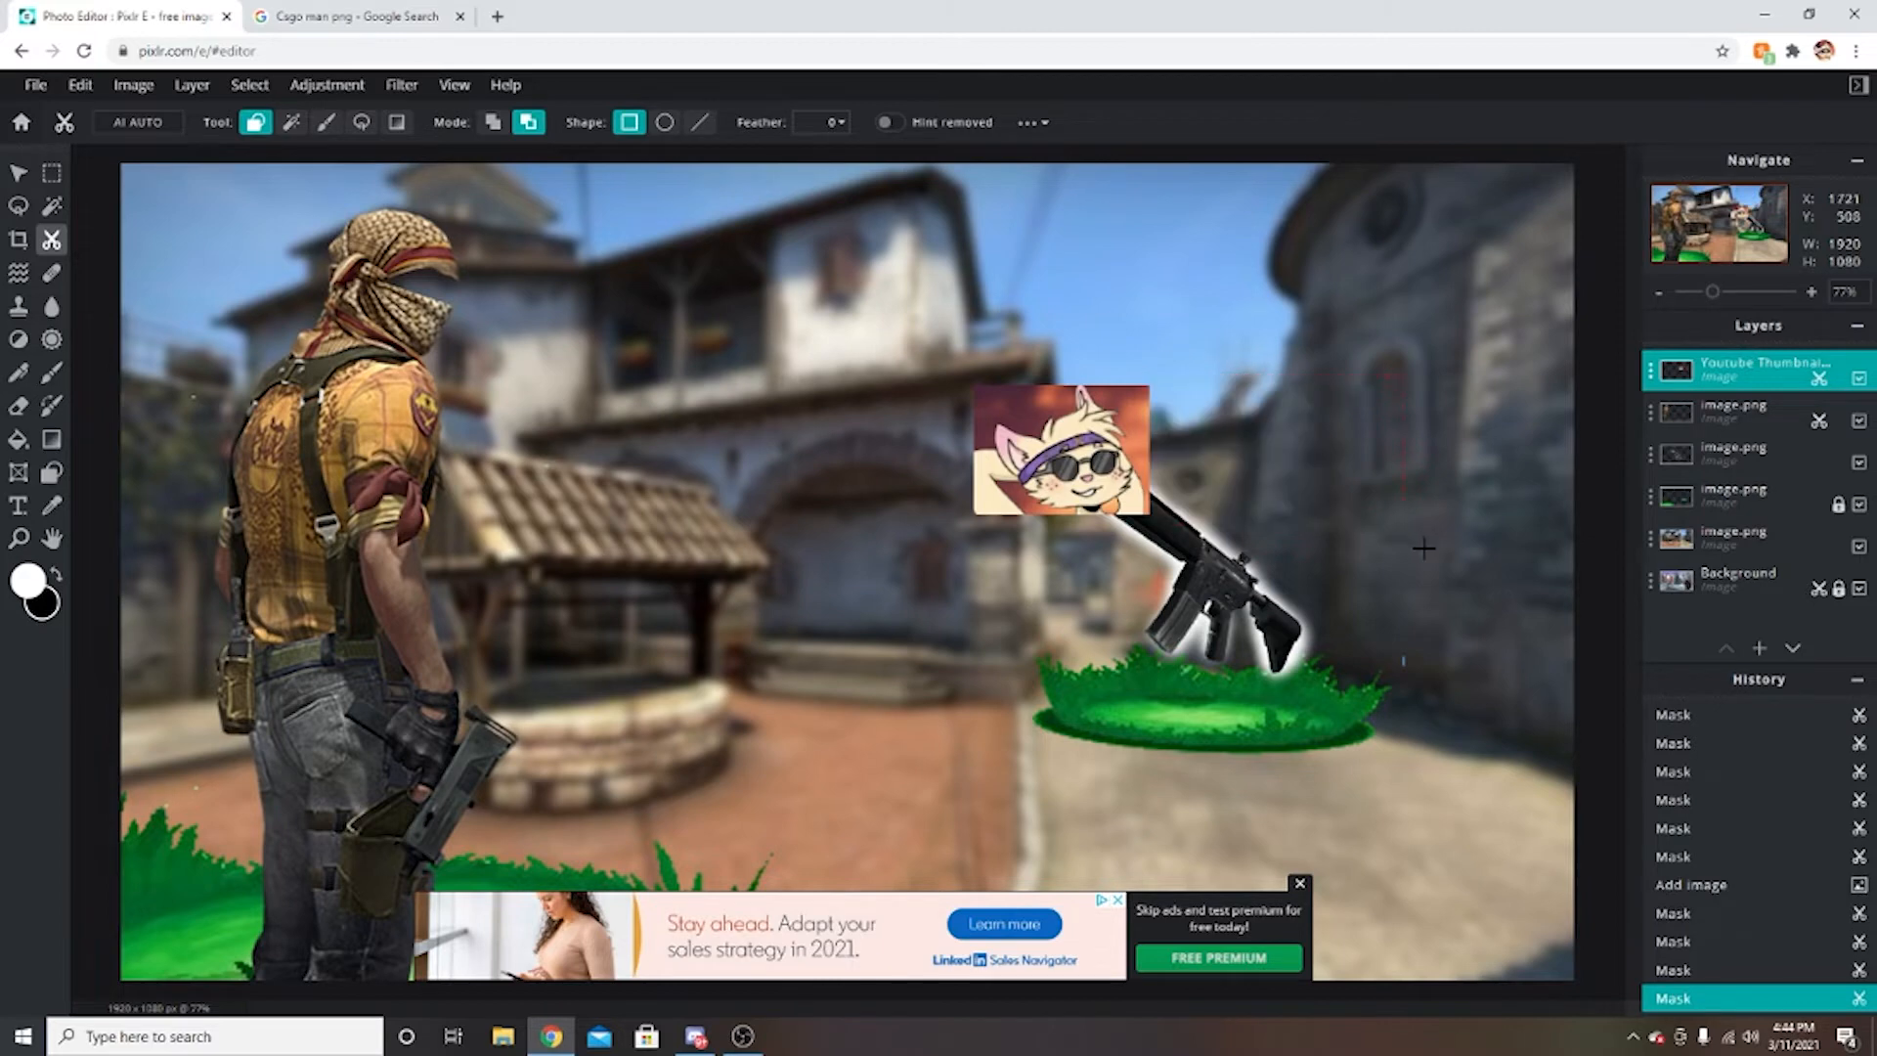
left_click(19, 175)
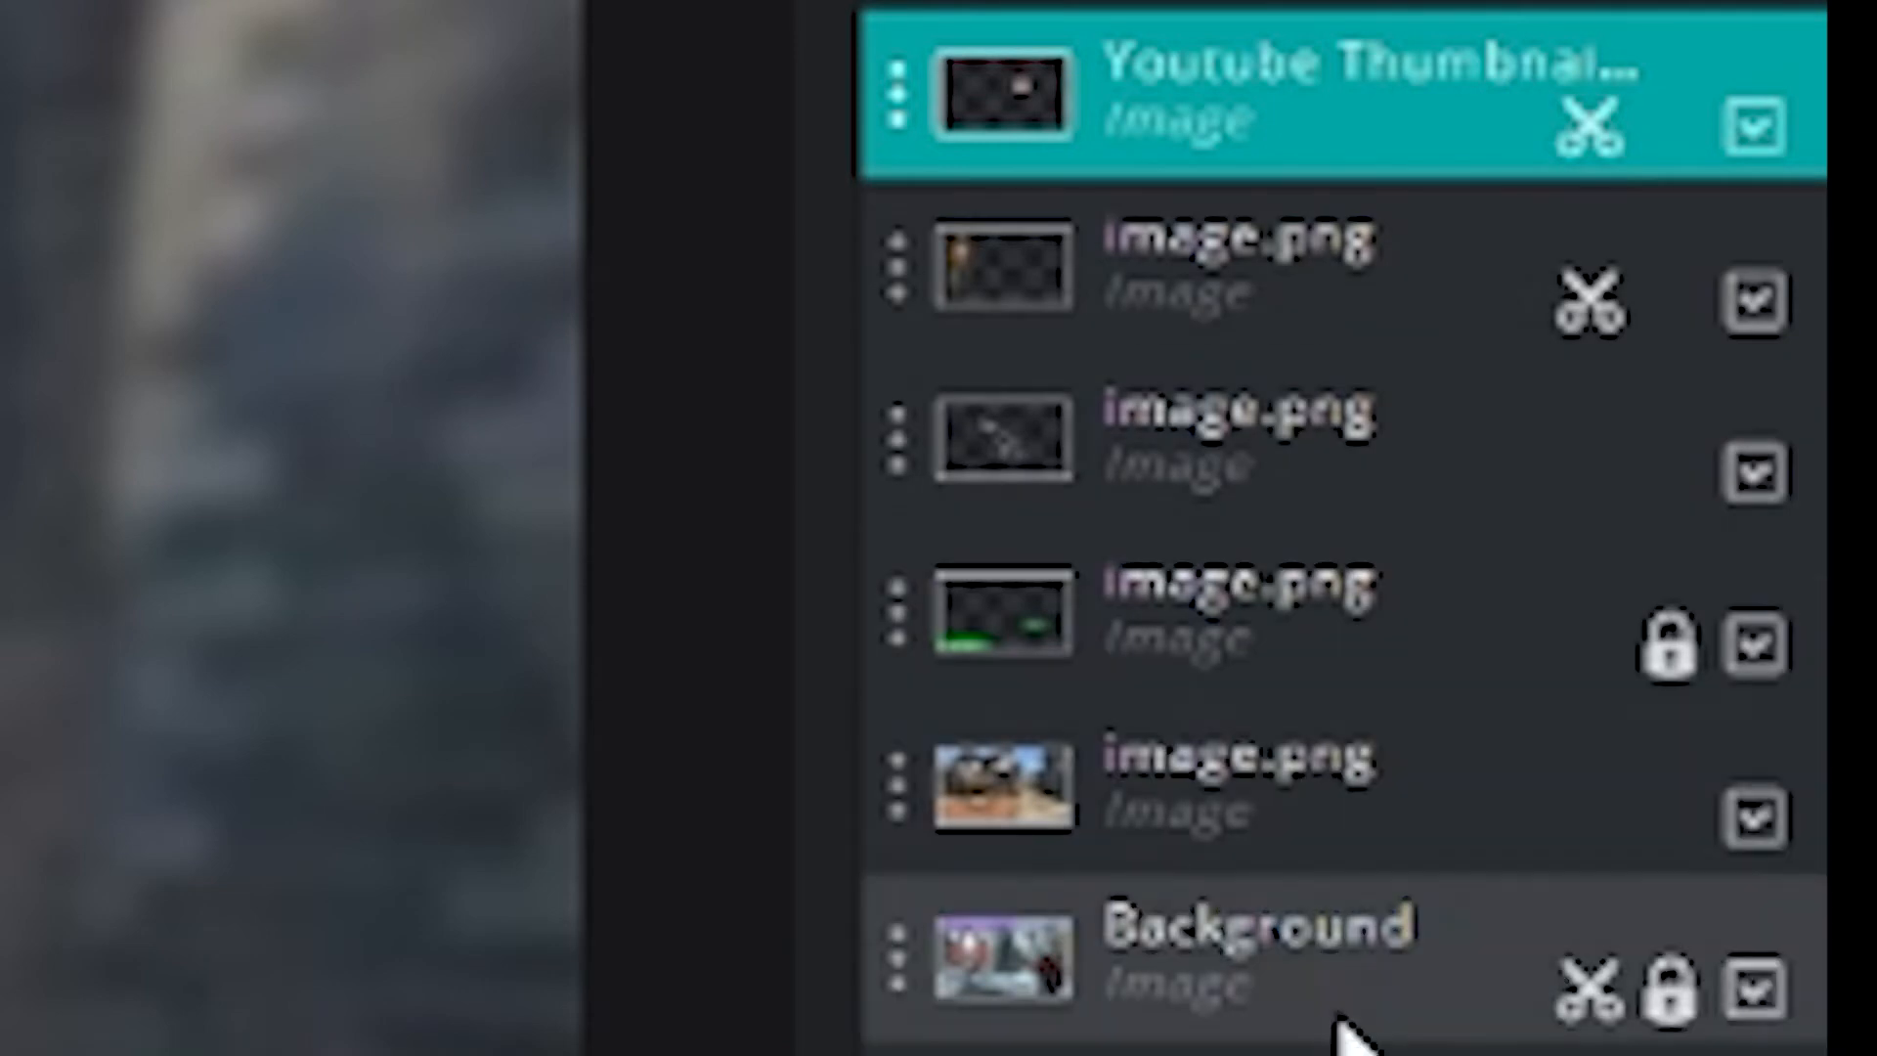
Rearrange the character's and cat picture's layers, and position the cat's face box over the character's head.
left_click(1295, 279)
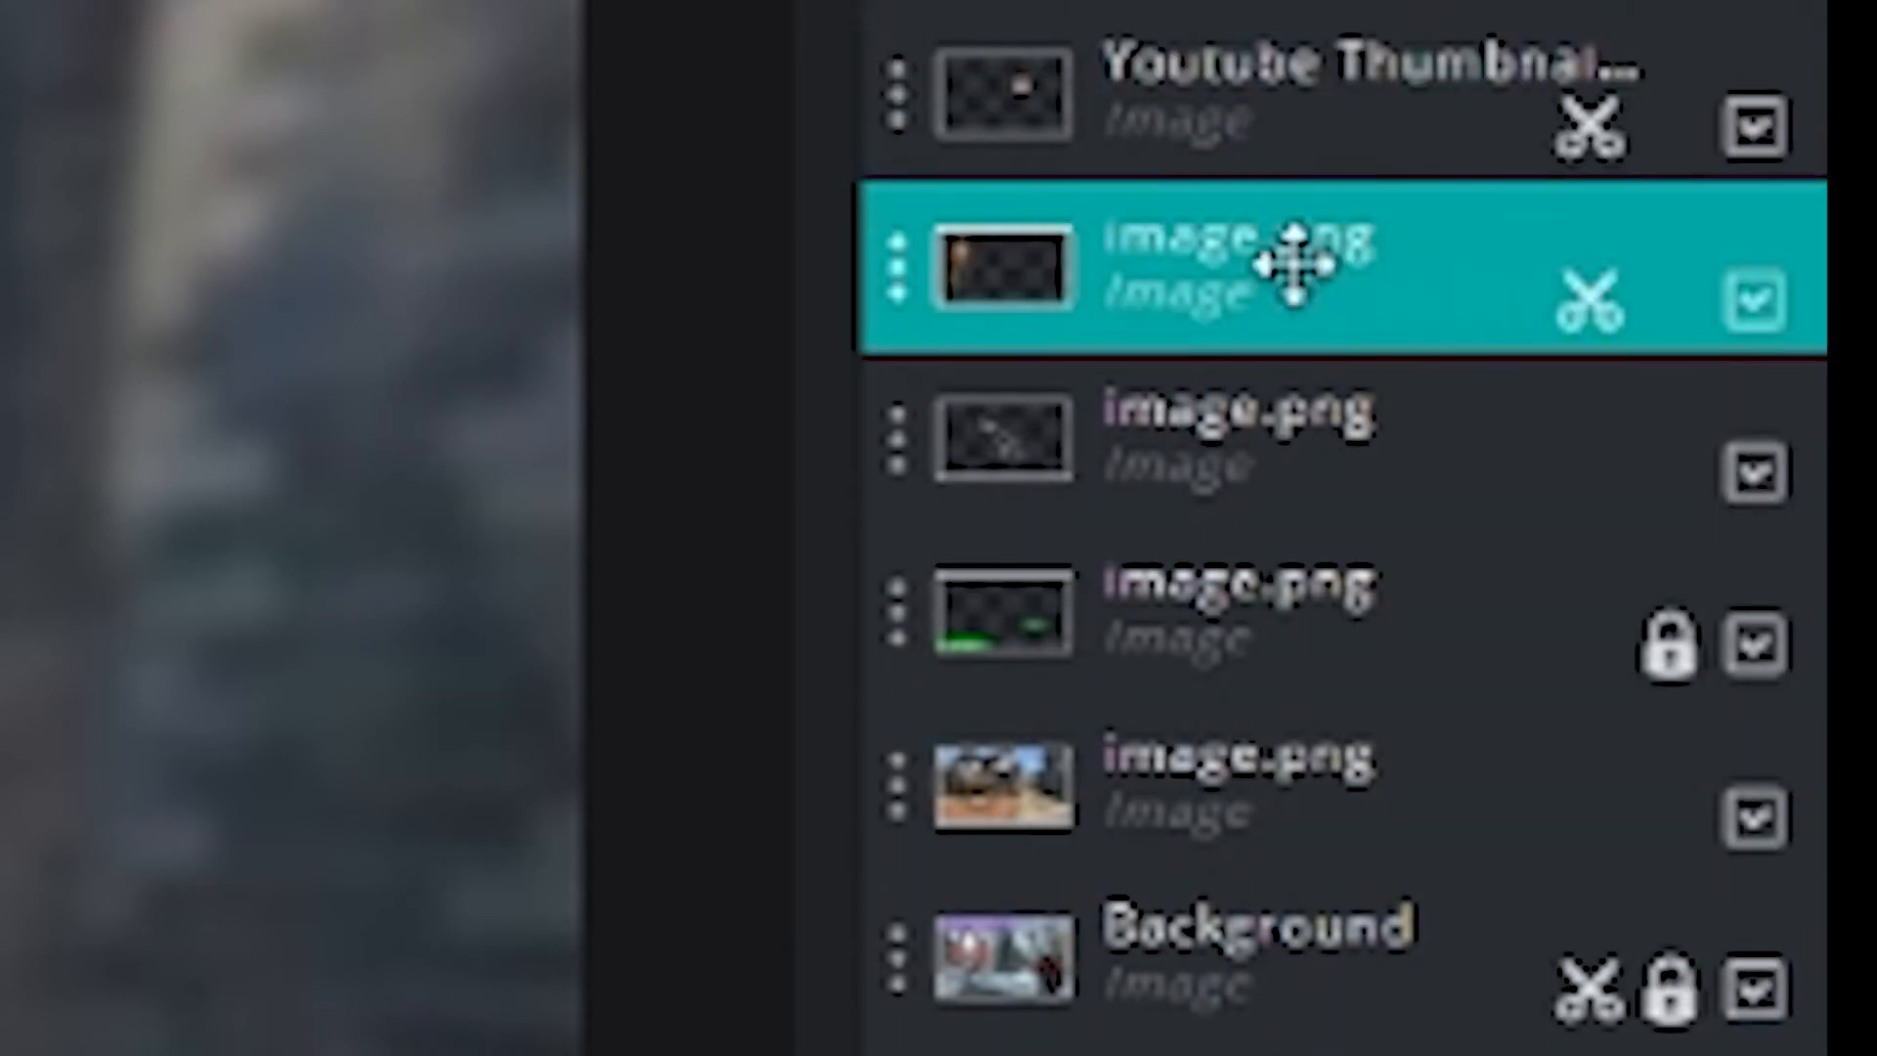
left_click_drag(1294, 264, 1274, 122)
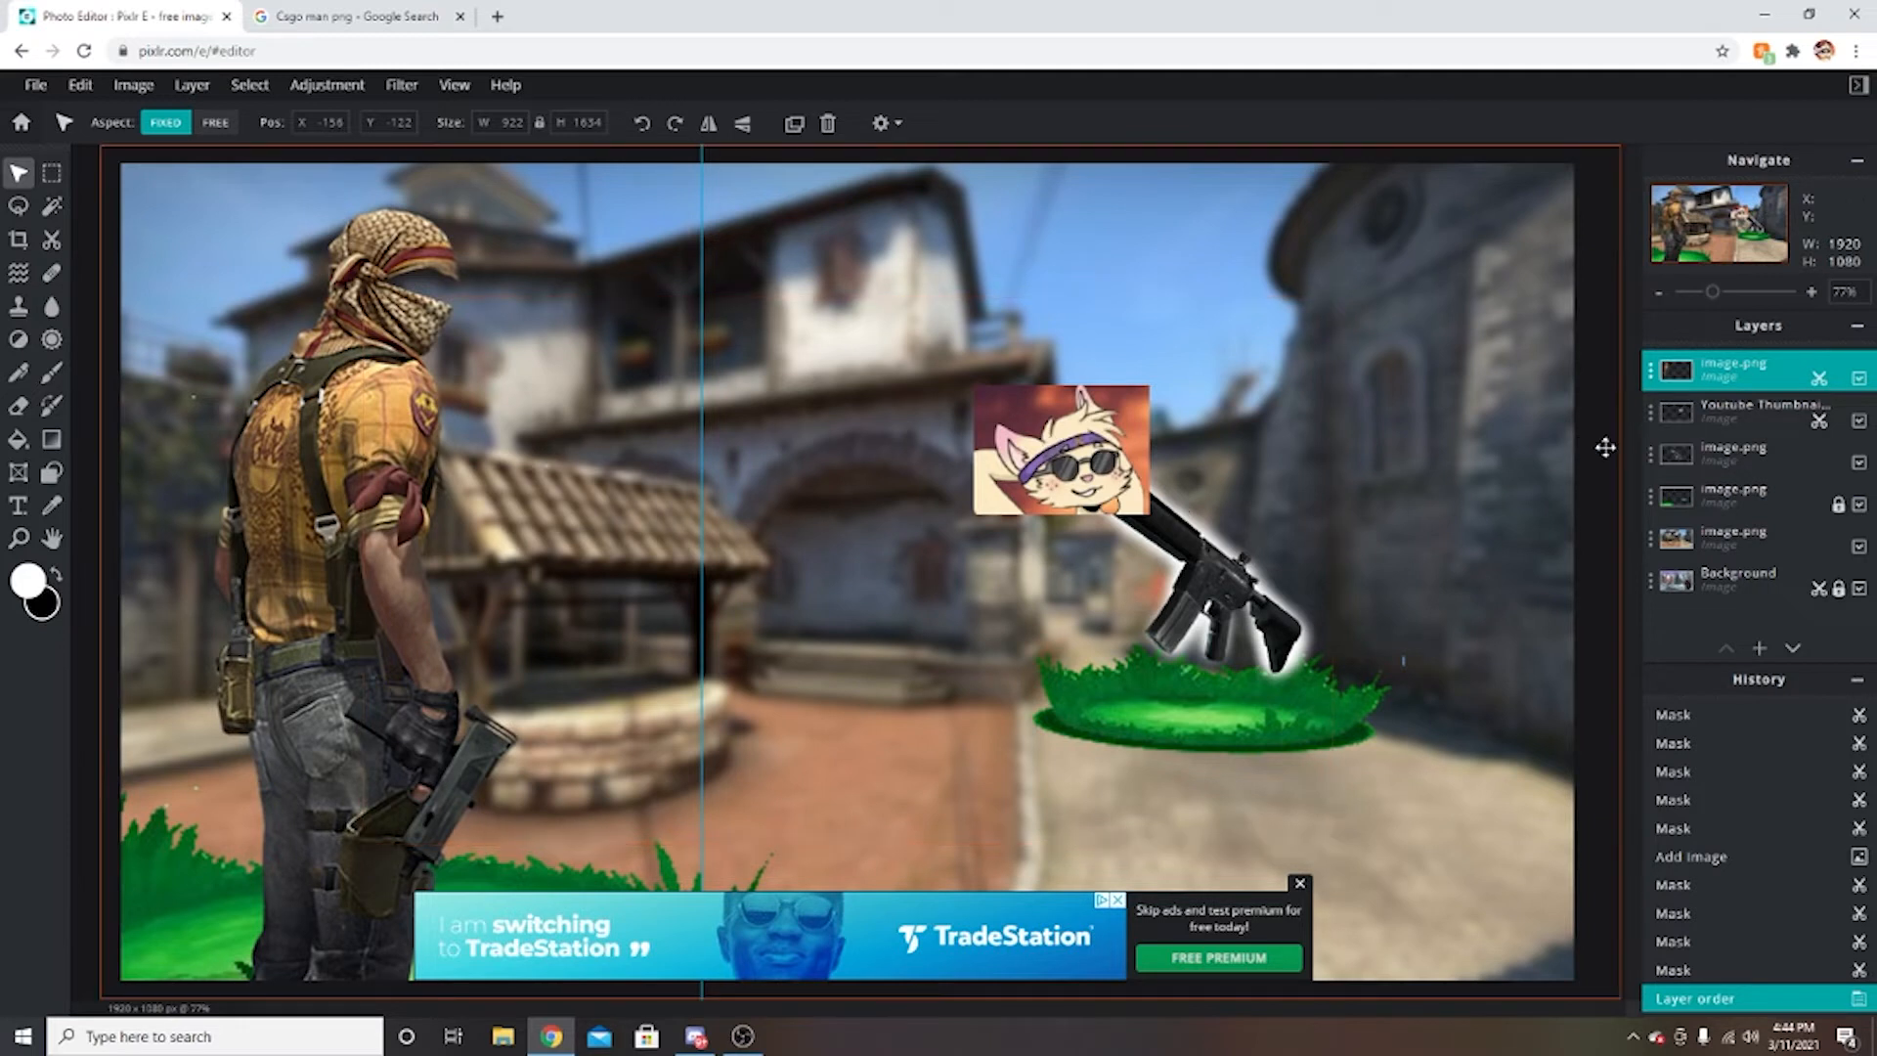
left_click(1170, 296)
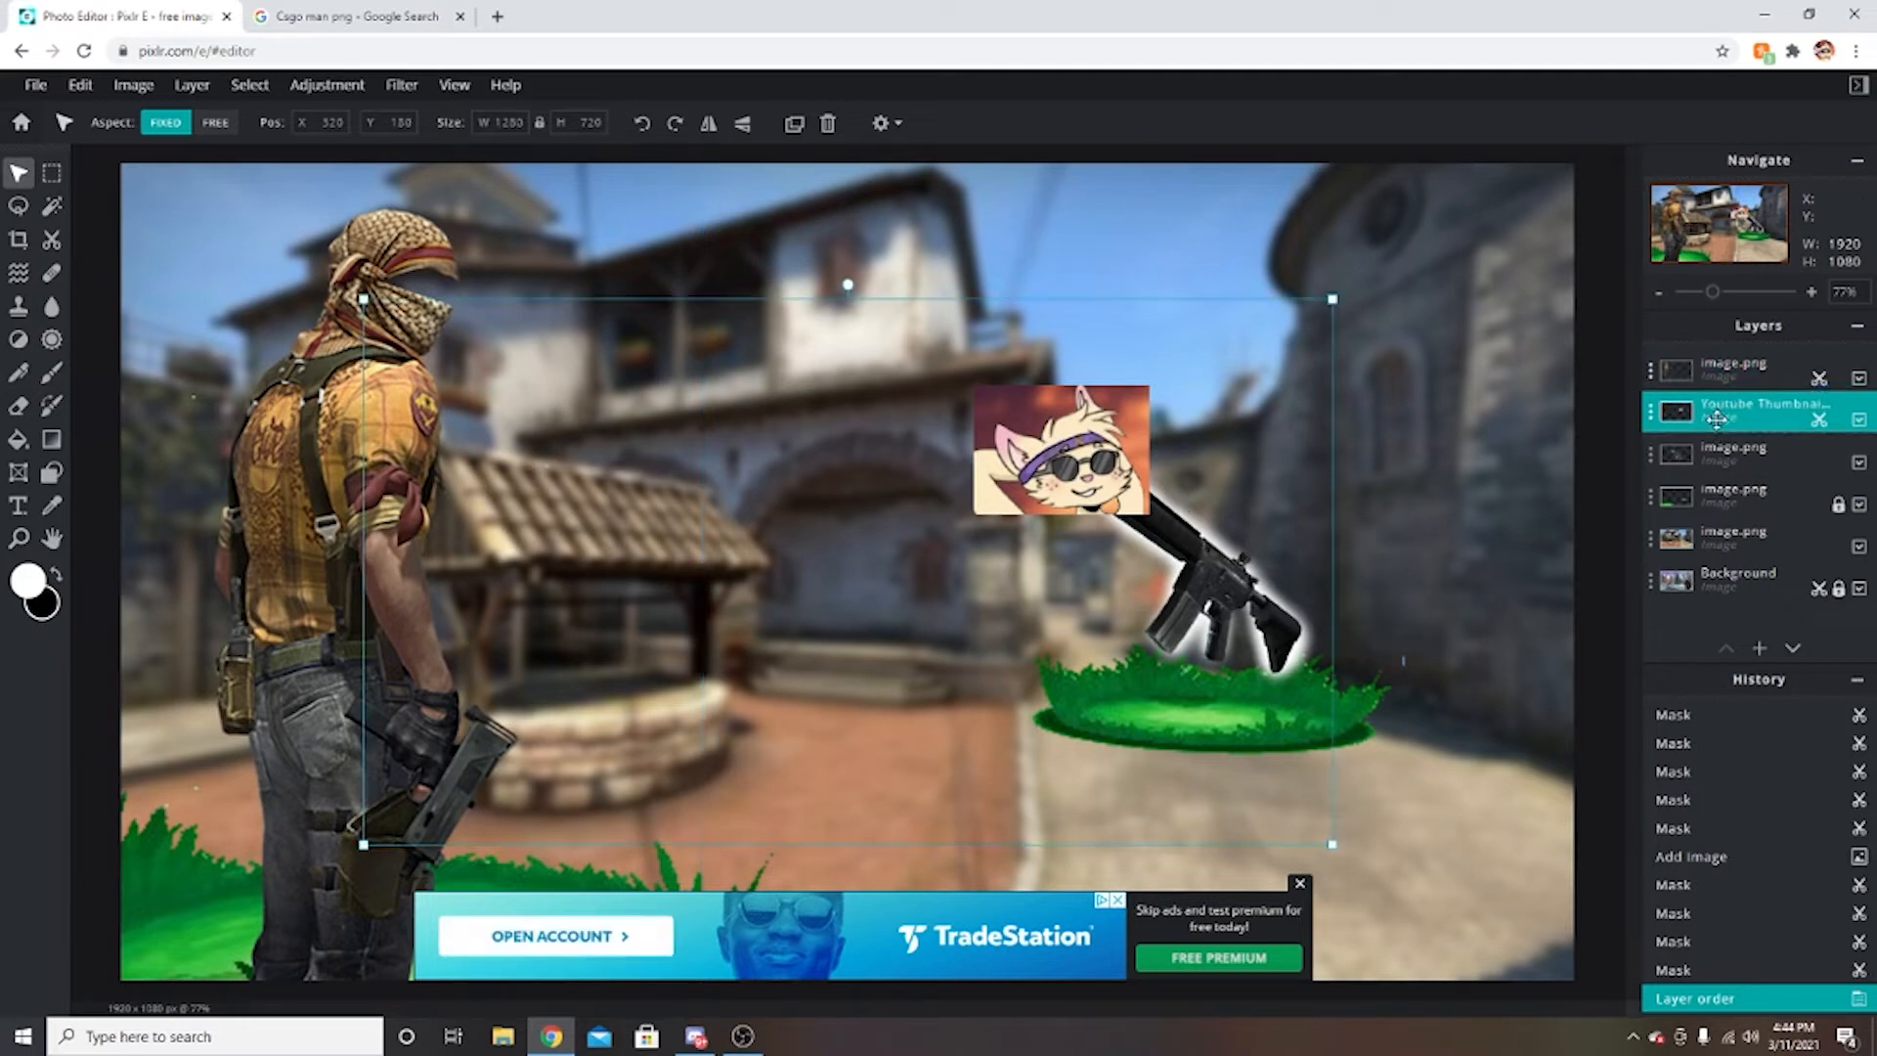
left_click_drag(1717, 421, 1717, 372)
left_click_drag(978, 466, 318, 300)
Bring the character's layer to the top of the layer order and lock its position.
left_click_drag(1759, 431, 1745, 386)
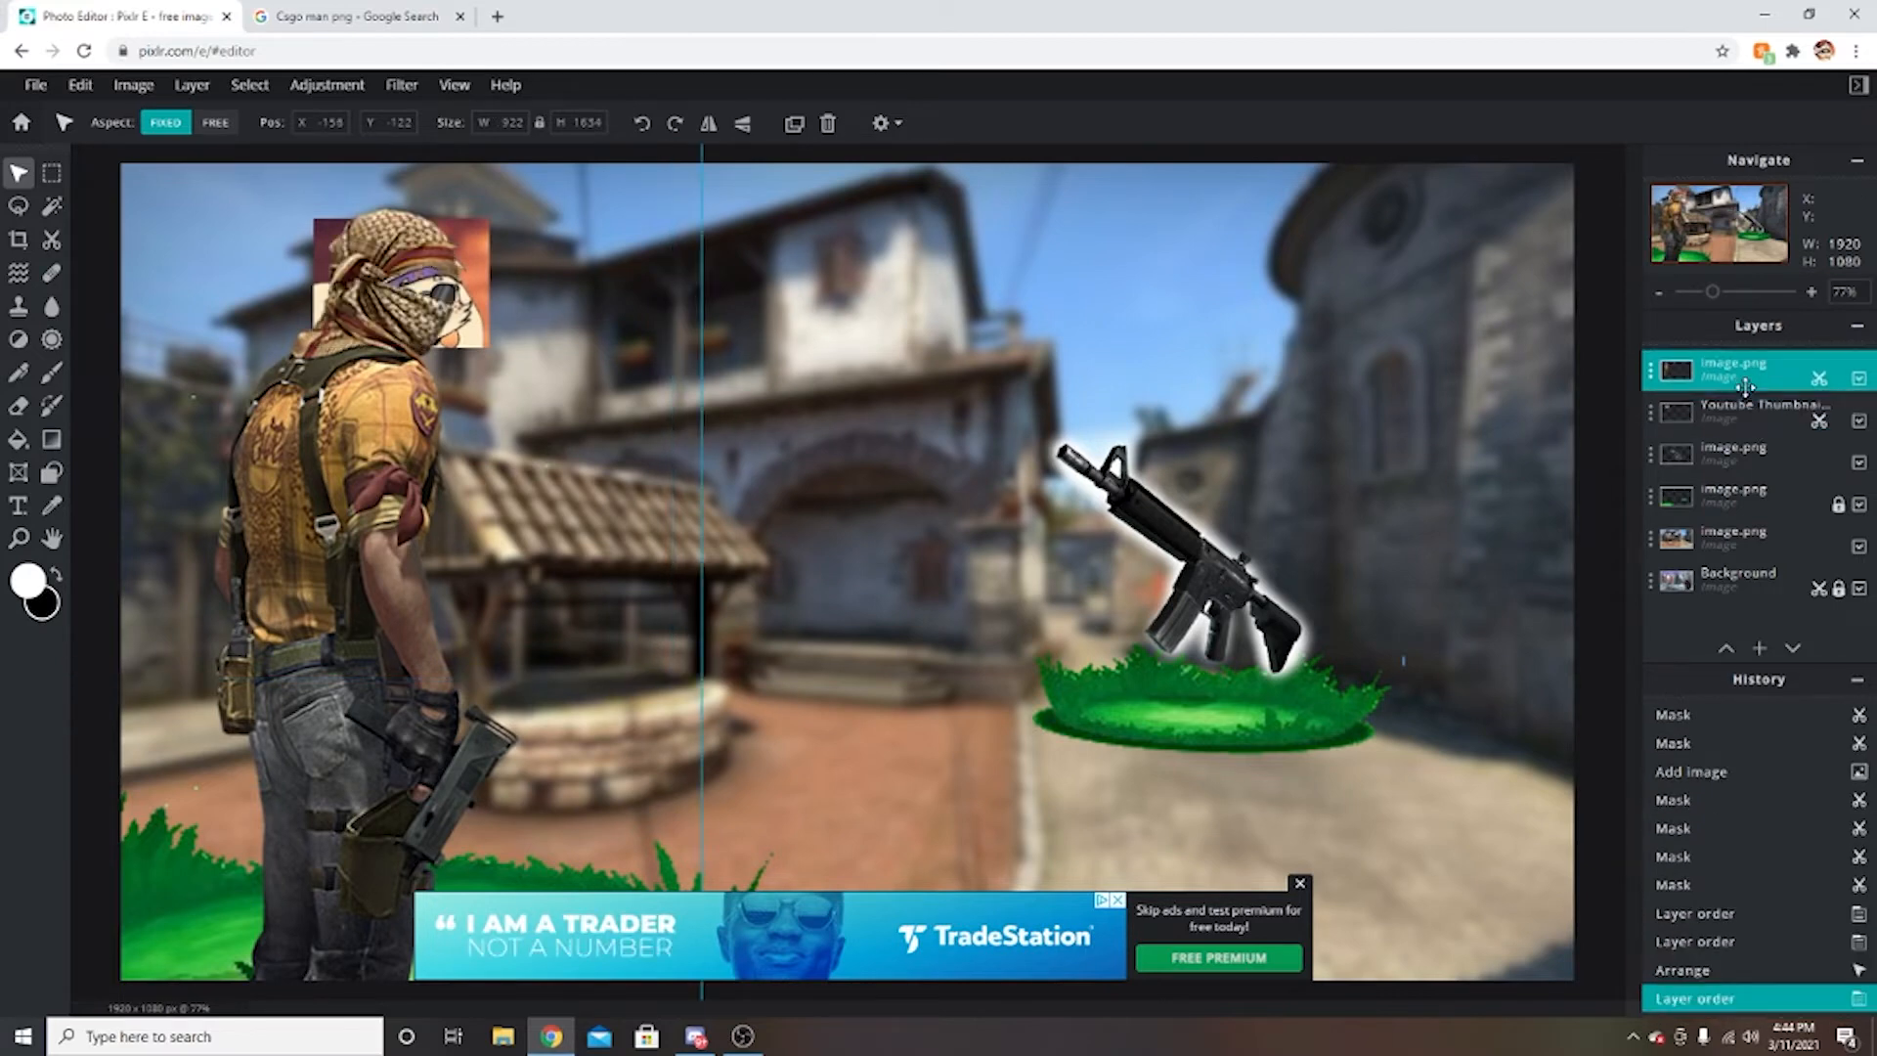
scroll(1417, 488, "down", 2)
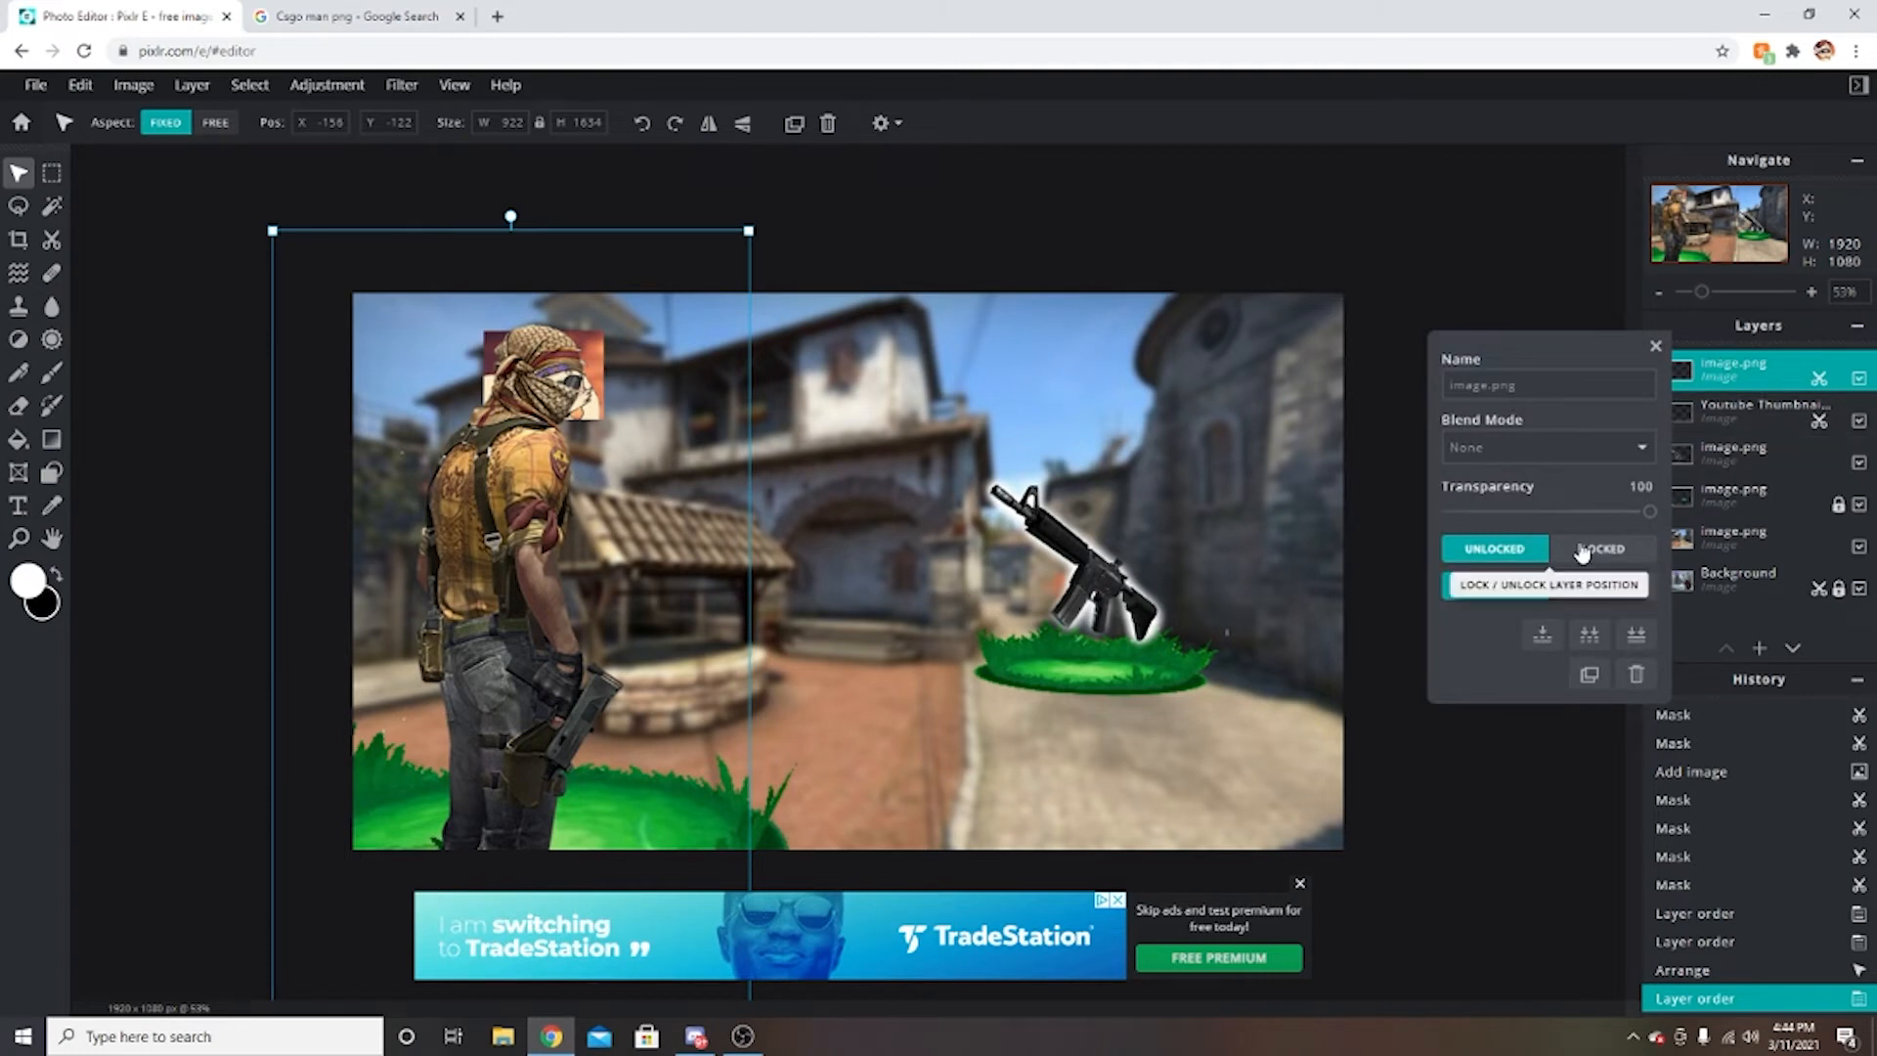
left_click(1583, 551)
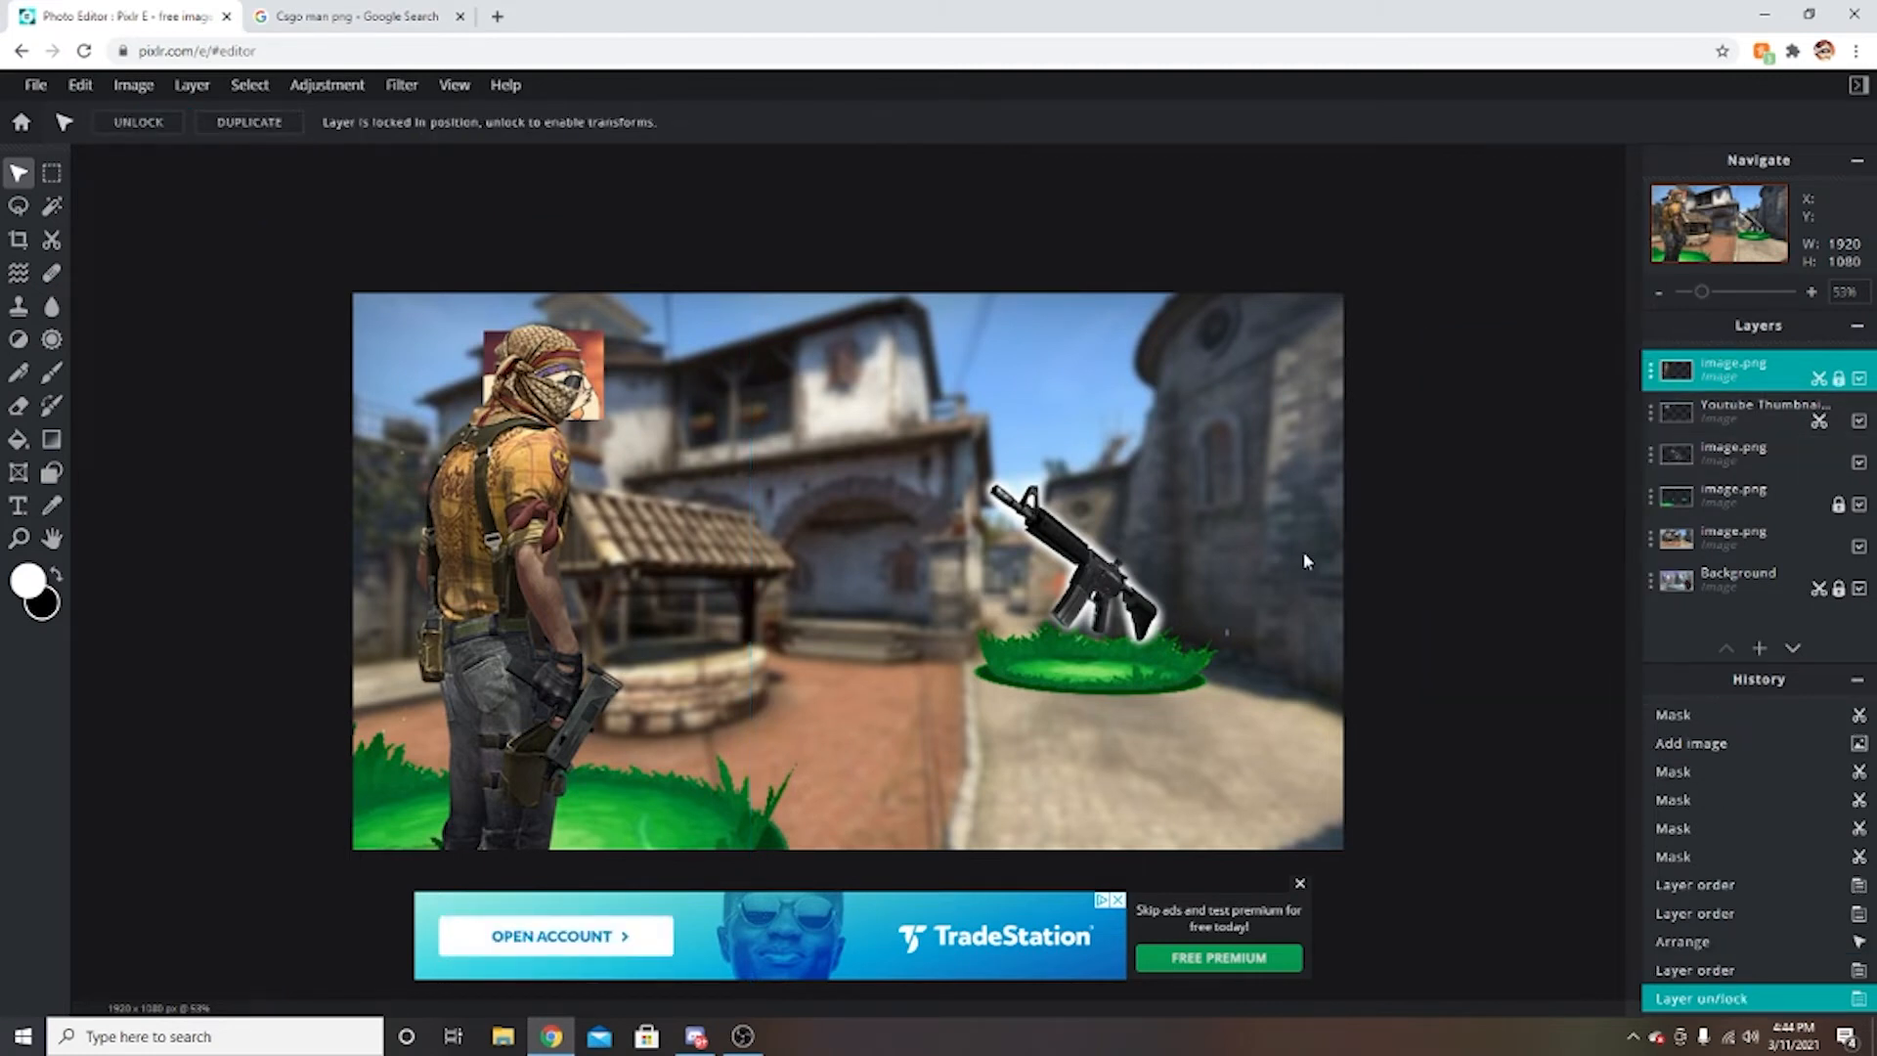
Tilt the cat picture clockwise and shift it so the cat's sunglasses fill the character's eye opening, and close the banner advert.
left_click(555, 372)
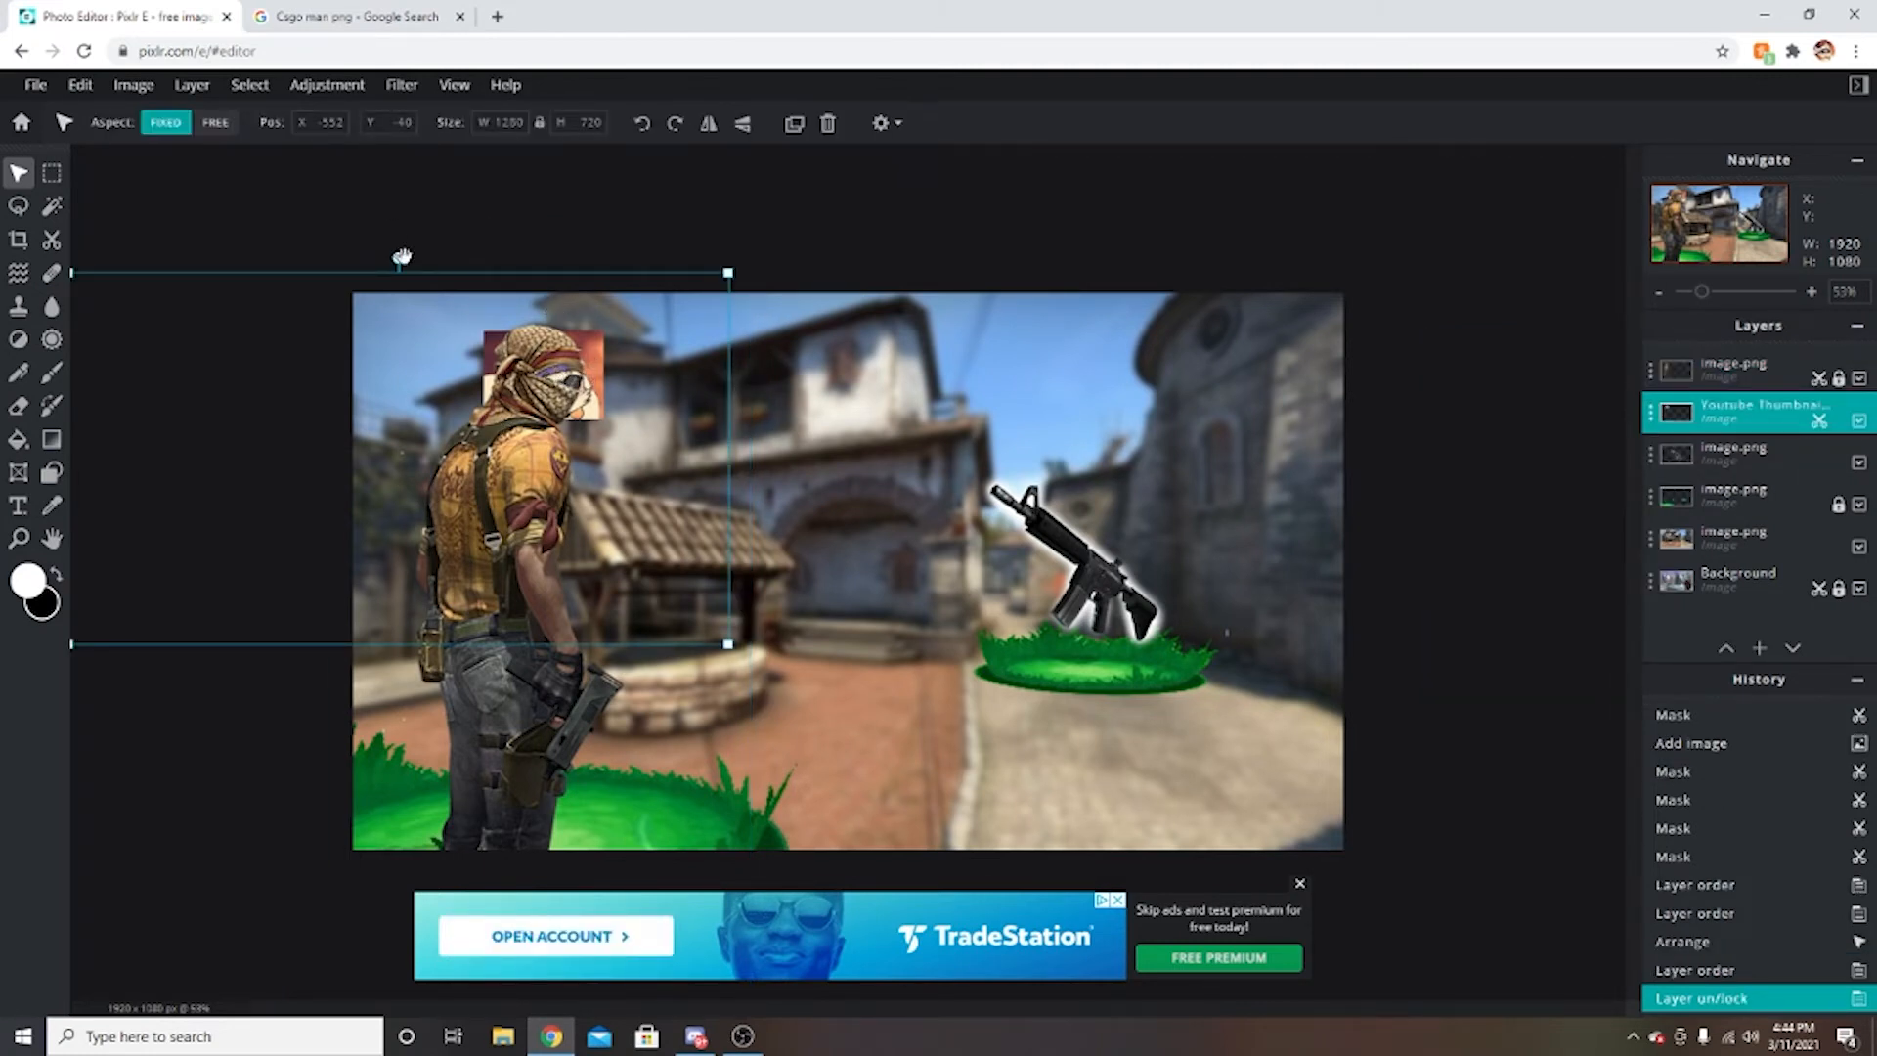
left_click_drag(398, 258, 463, 256)
left_click_drag(641, 499, 623, 433)
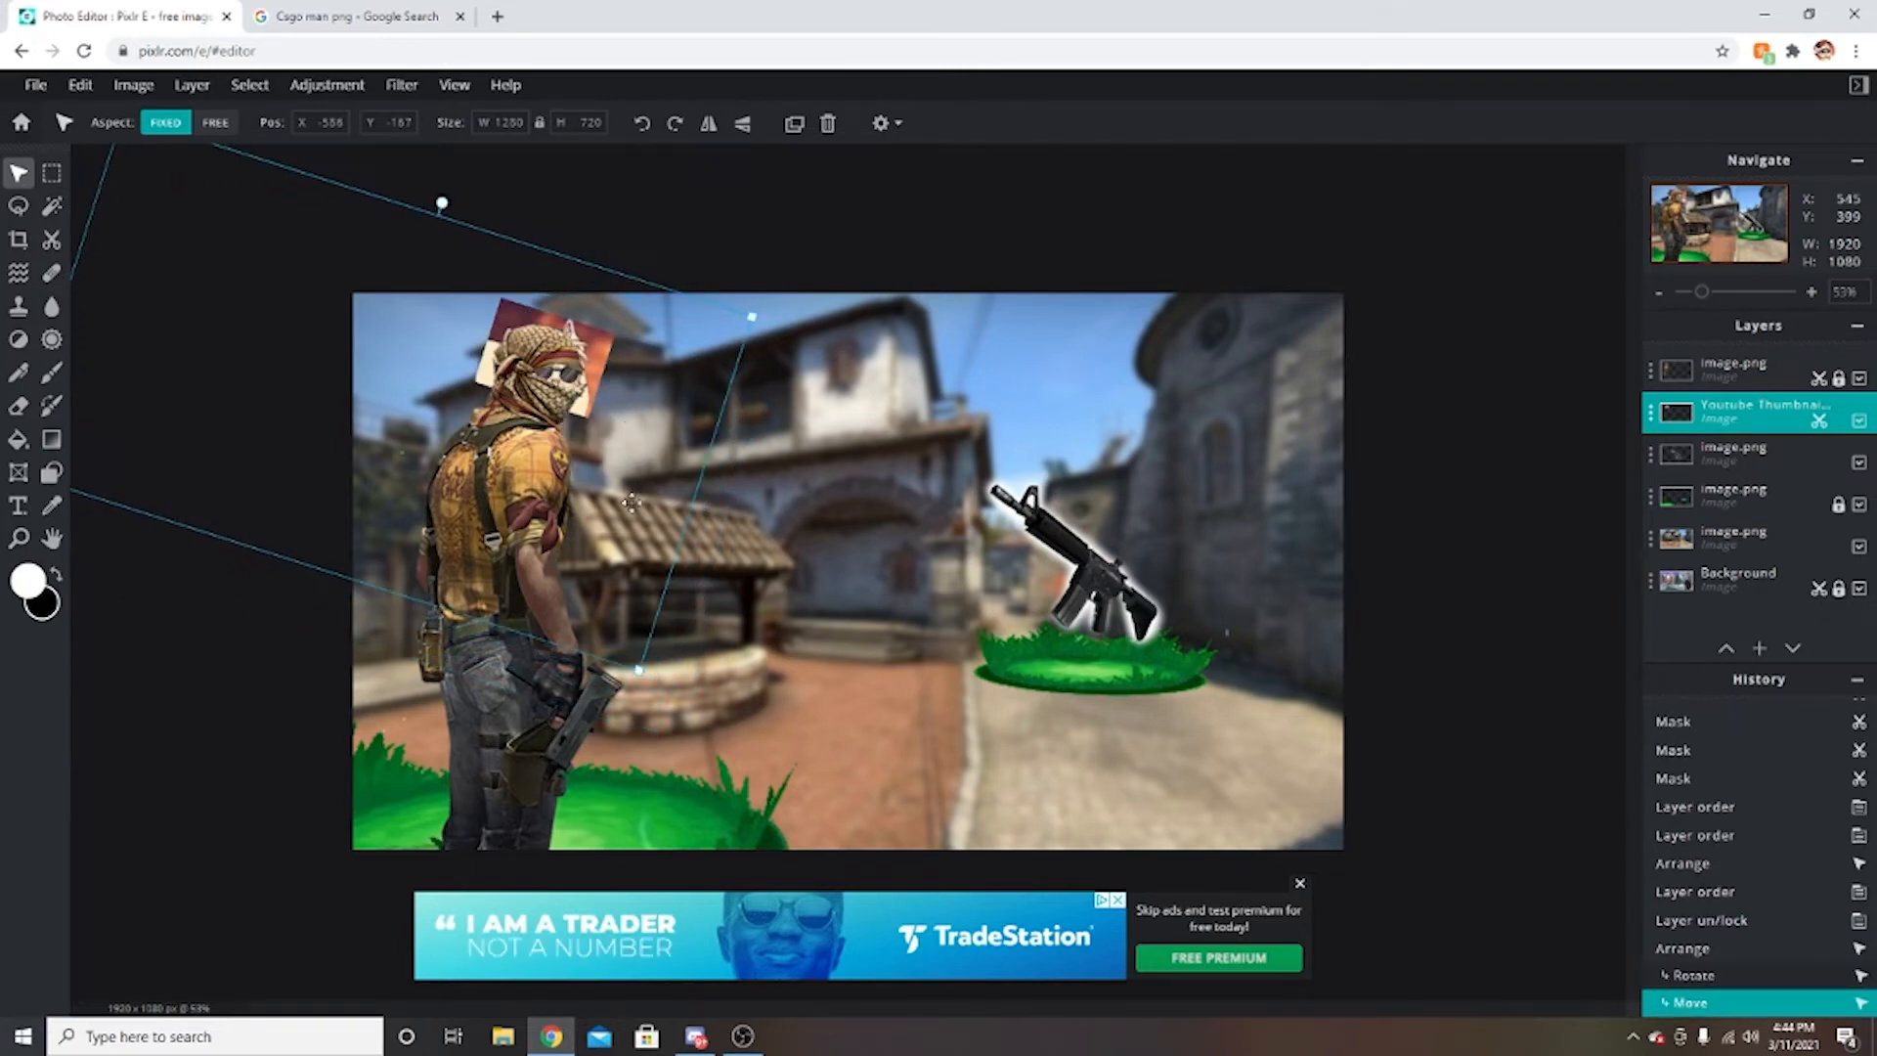
scroll(503, 283, "up", 5)
scroll(325, 367, "down", 6)
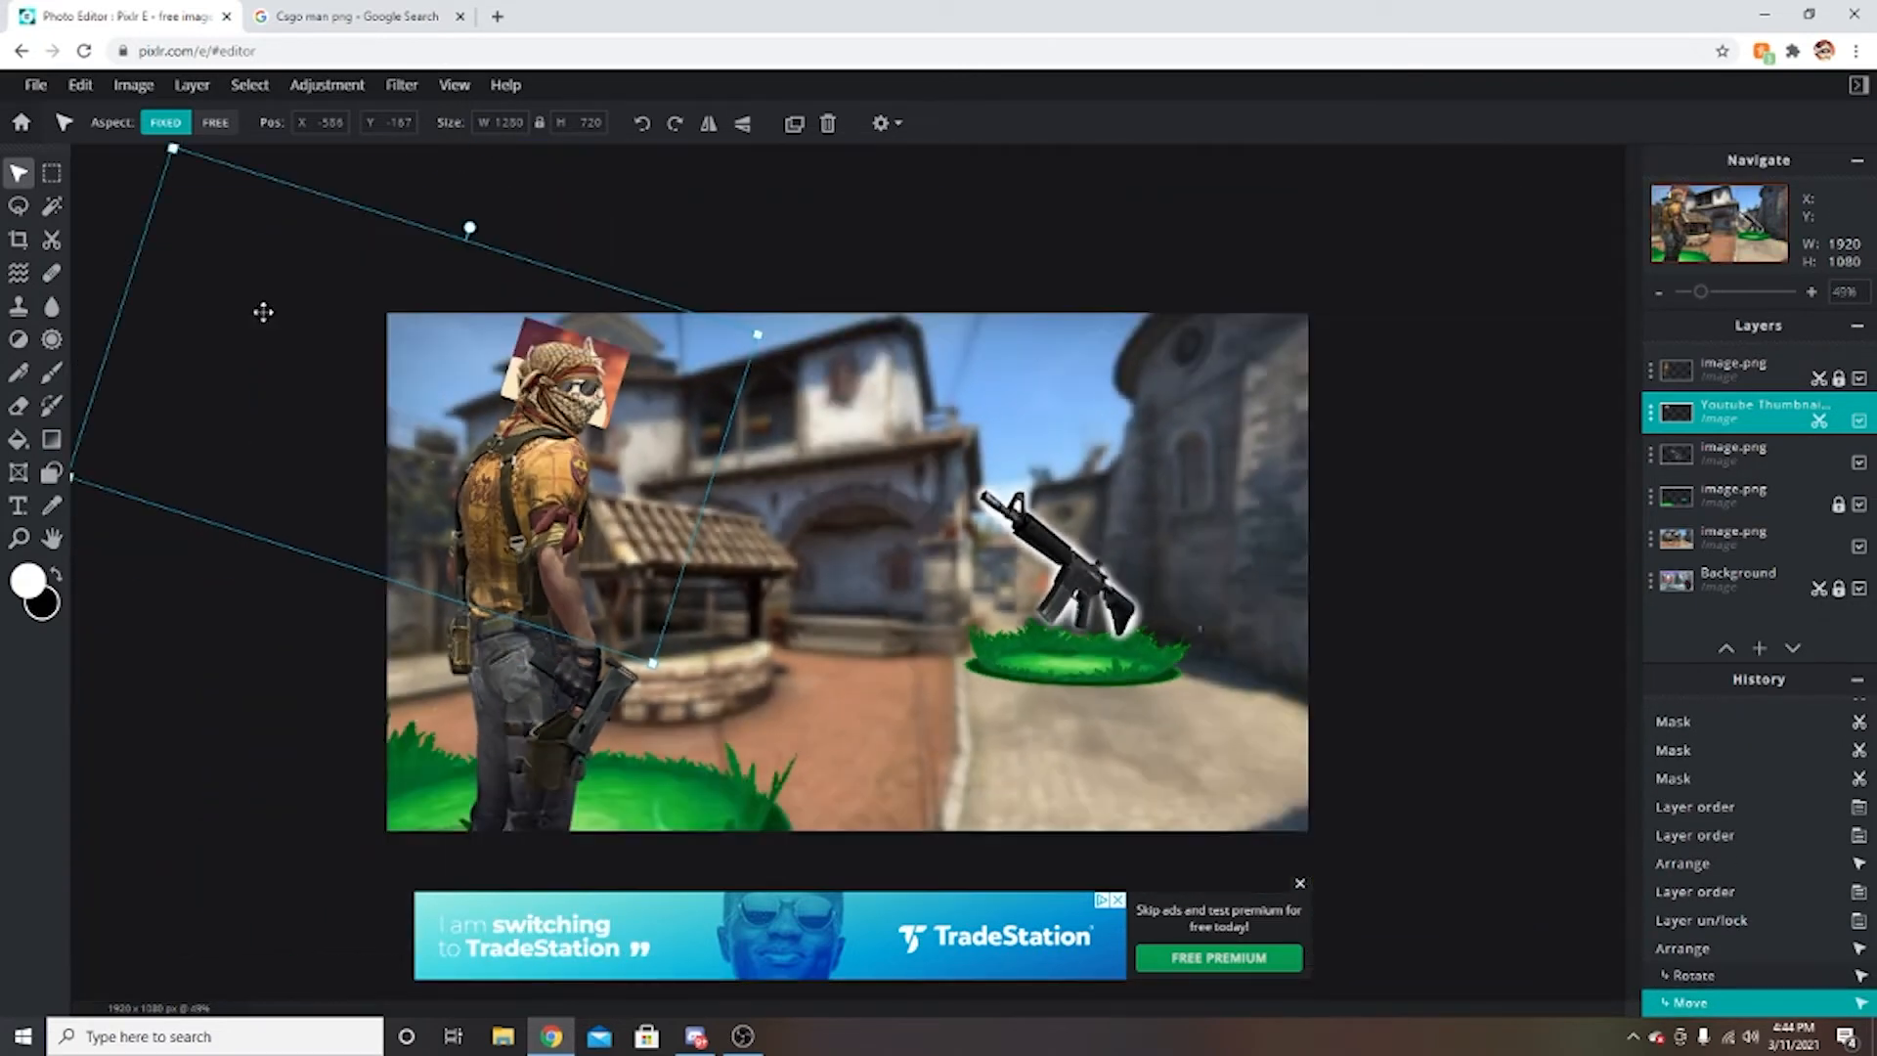
scroll(332, 203, "up", 3)
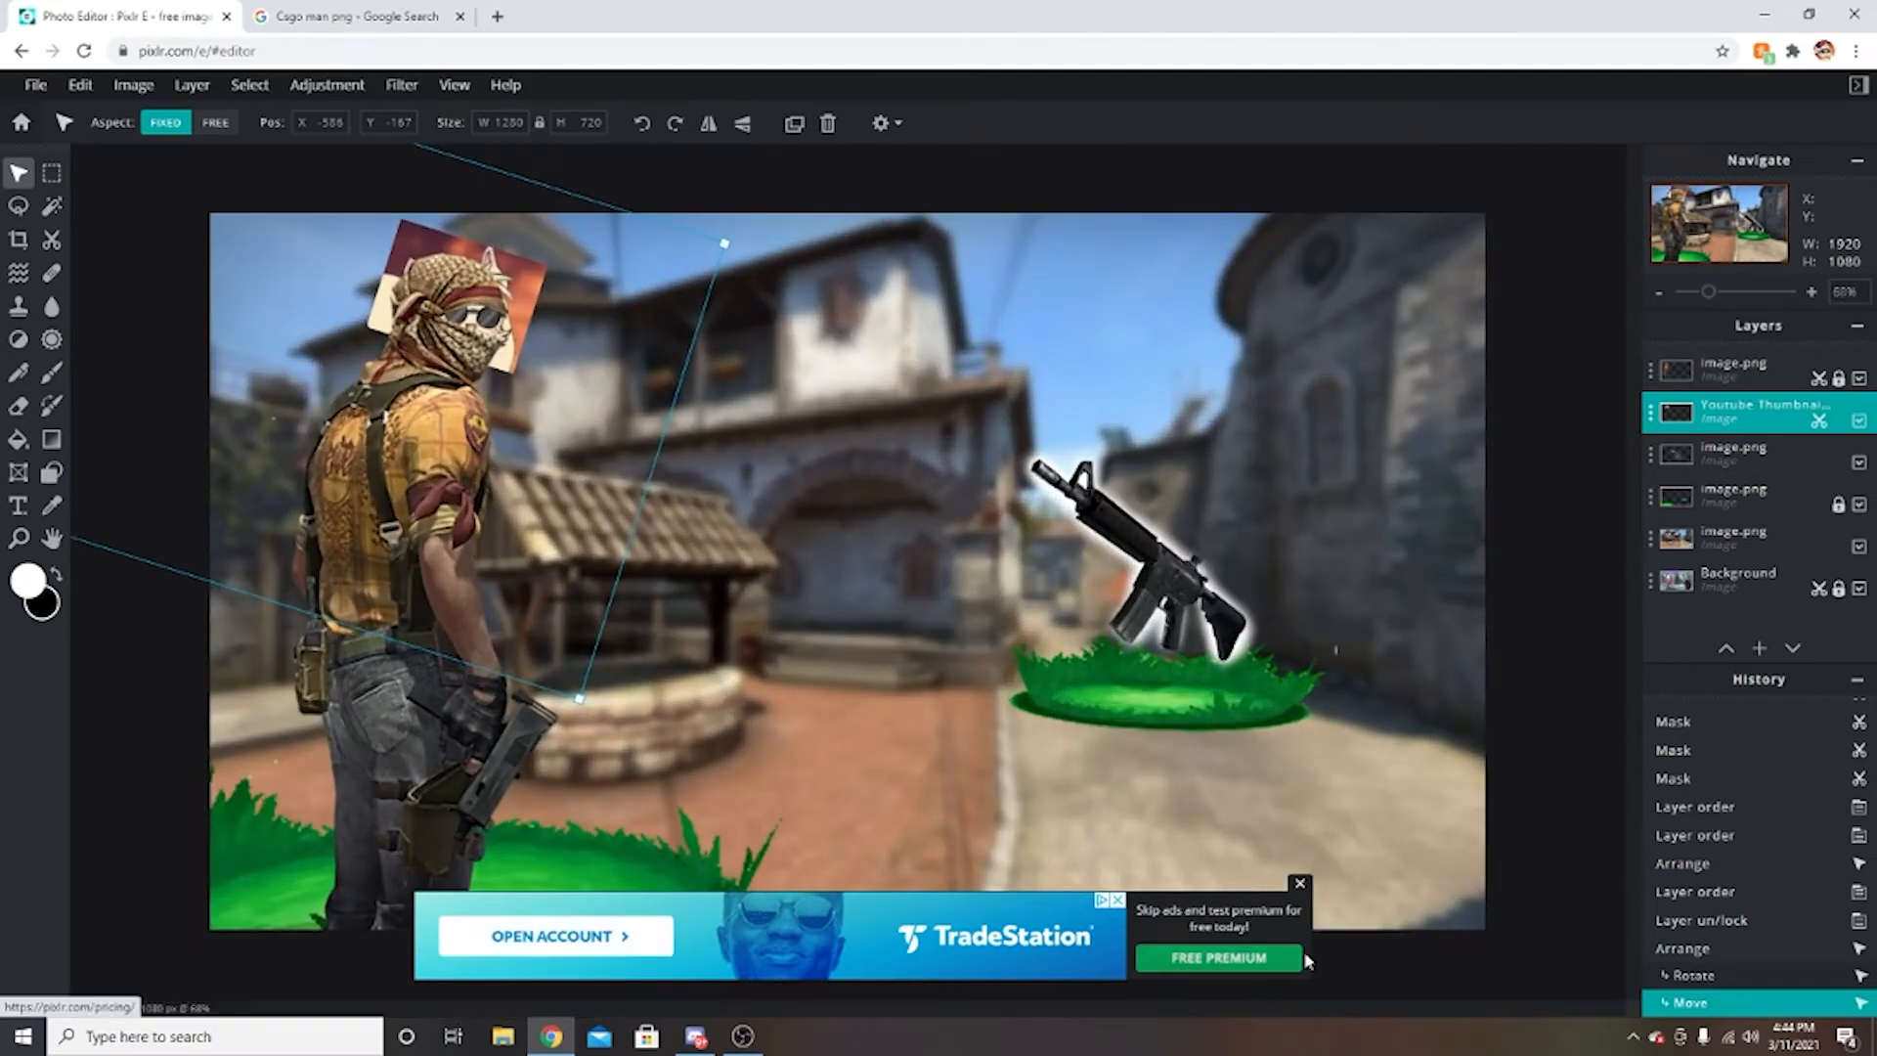
left_click(1297, 885)
Brush away the cat picture's surplus behind and above the character's headscarf with a hard 30 px cutout brush that removes from the mask.
scroll(901, 691, "up", 4)
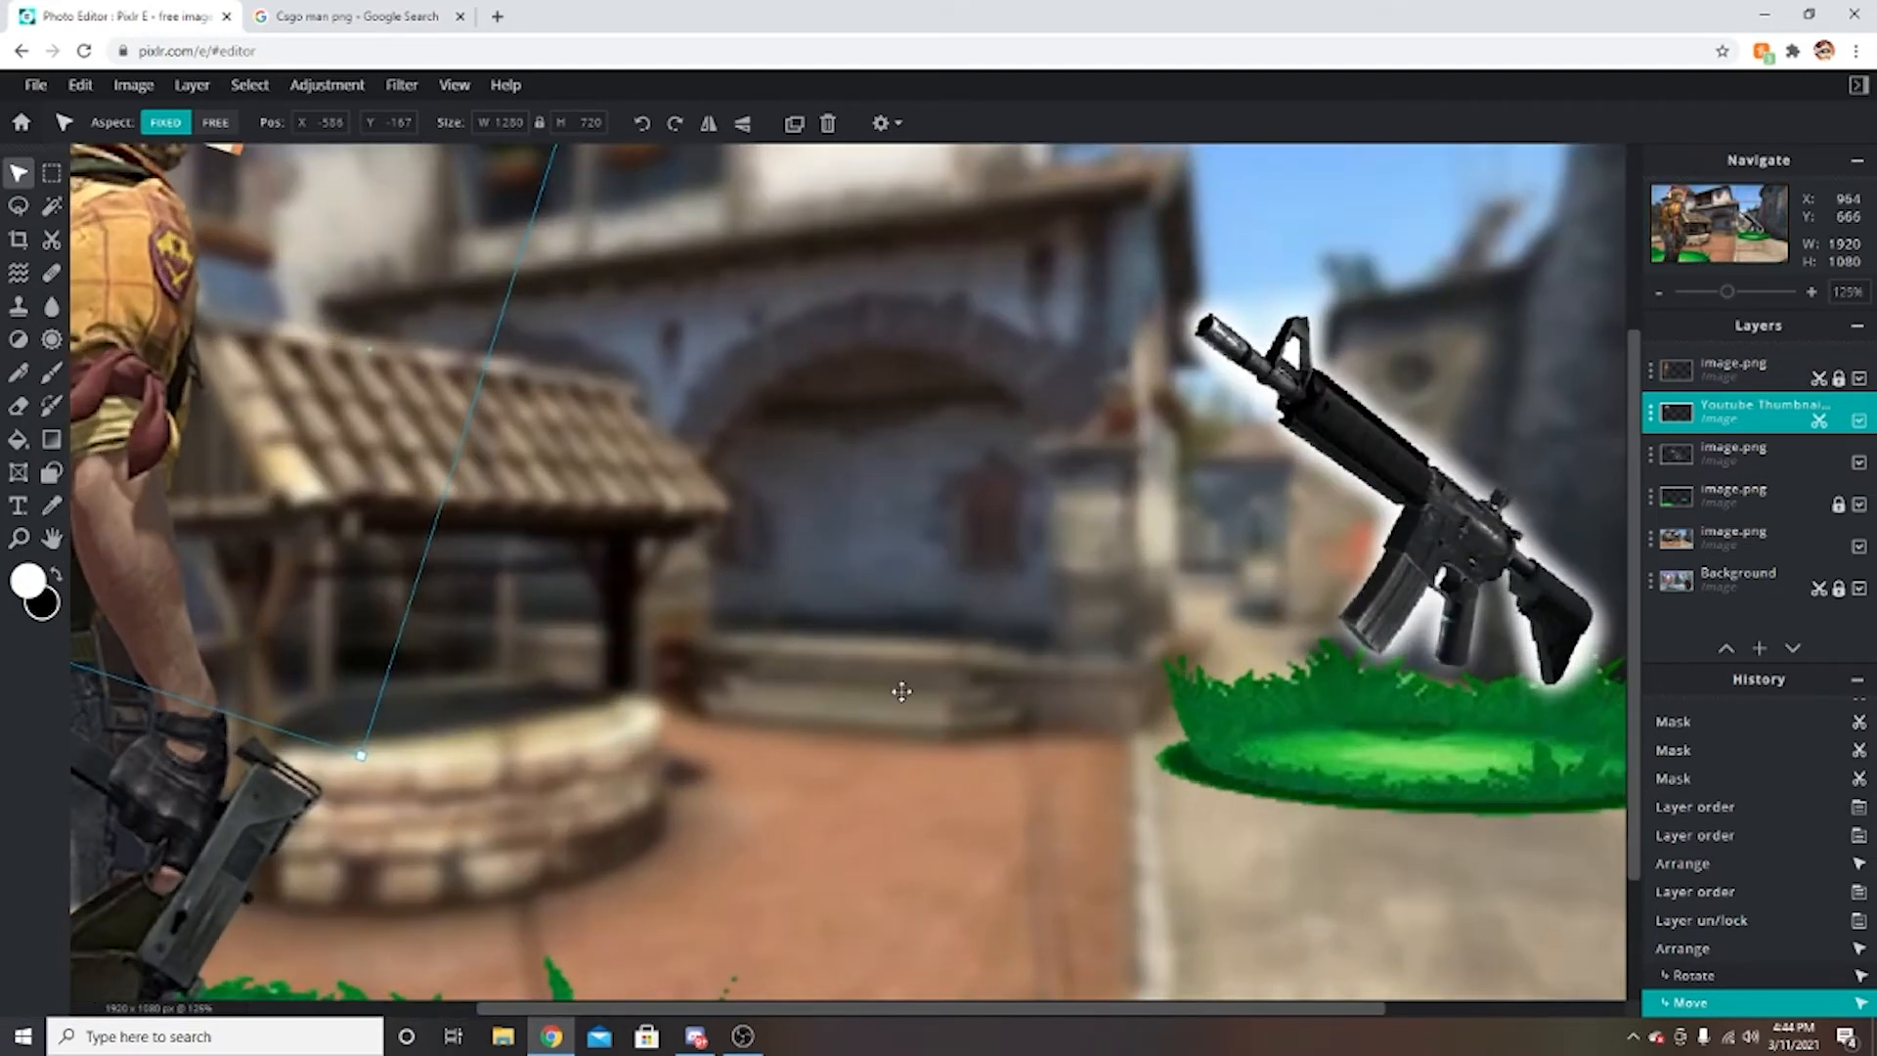
left_click_drag(1226, 994, 1018, 753)
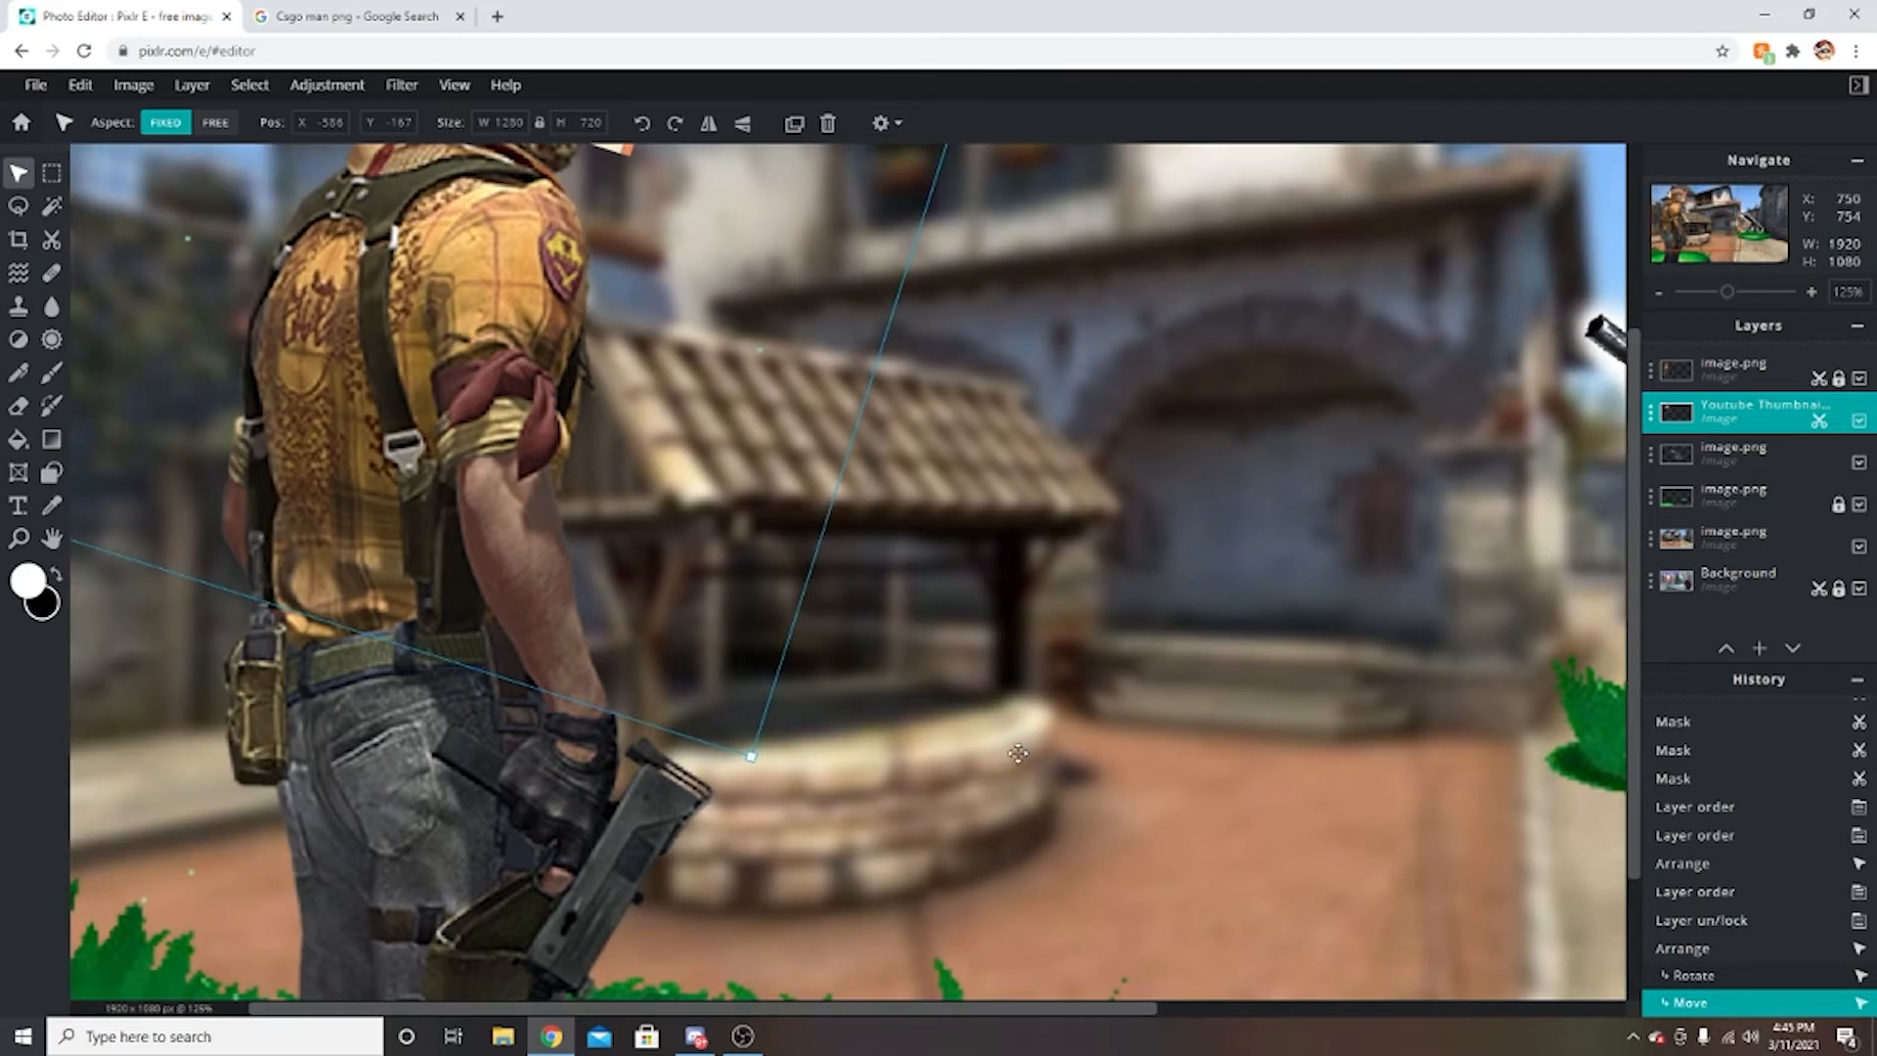
scroll(1597, 500, "up", 3)
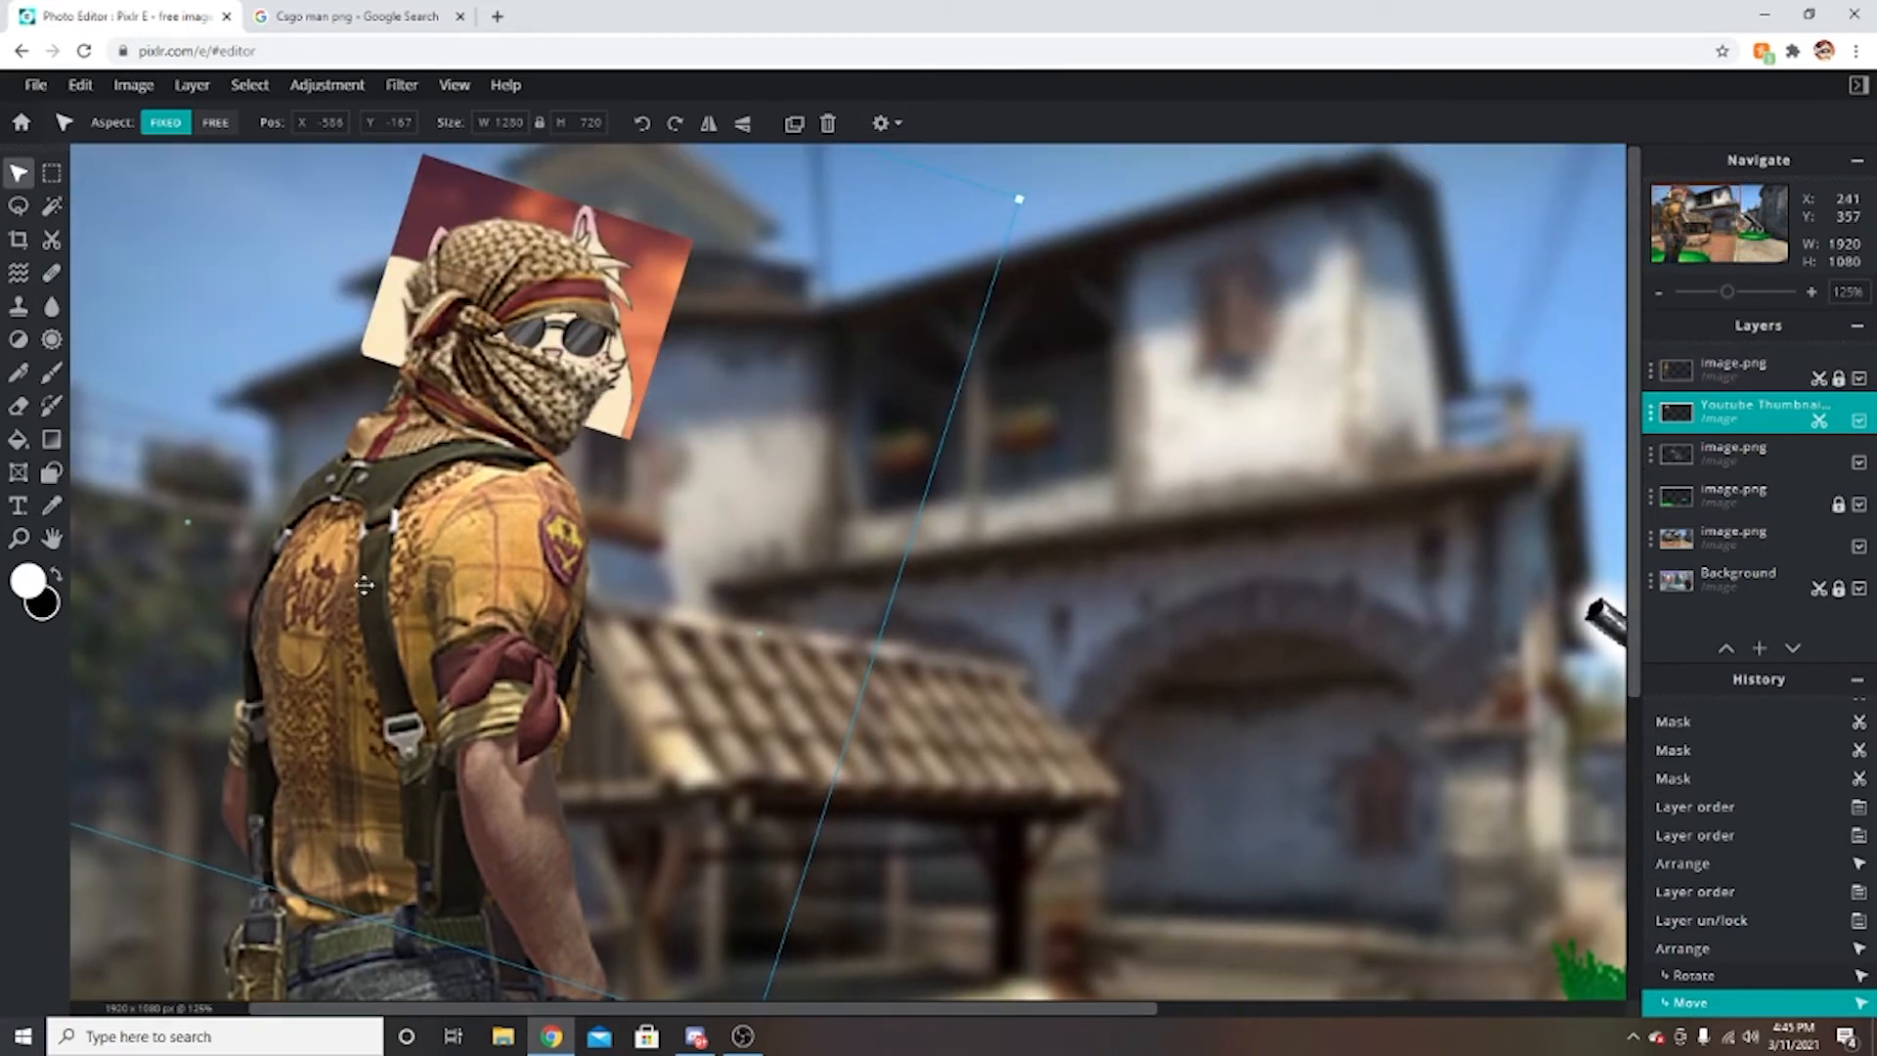
left_click(52, 241)
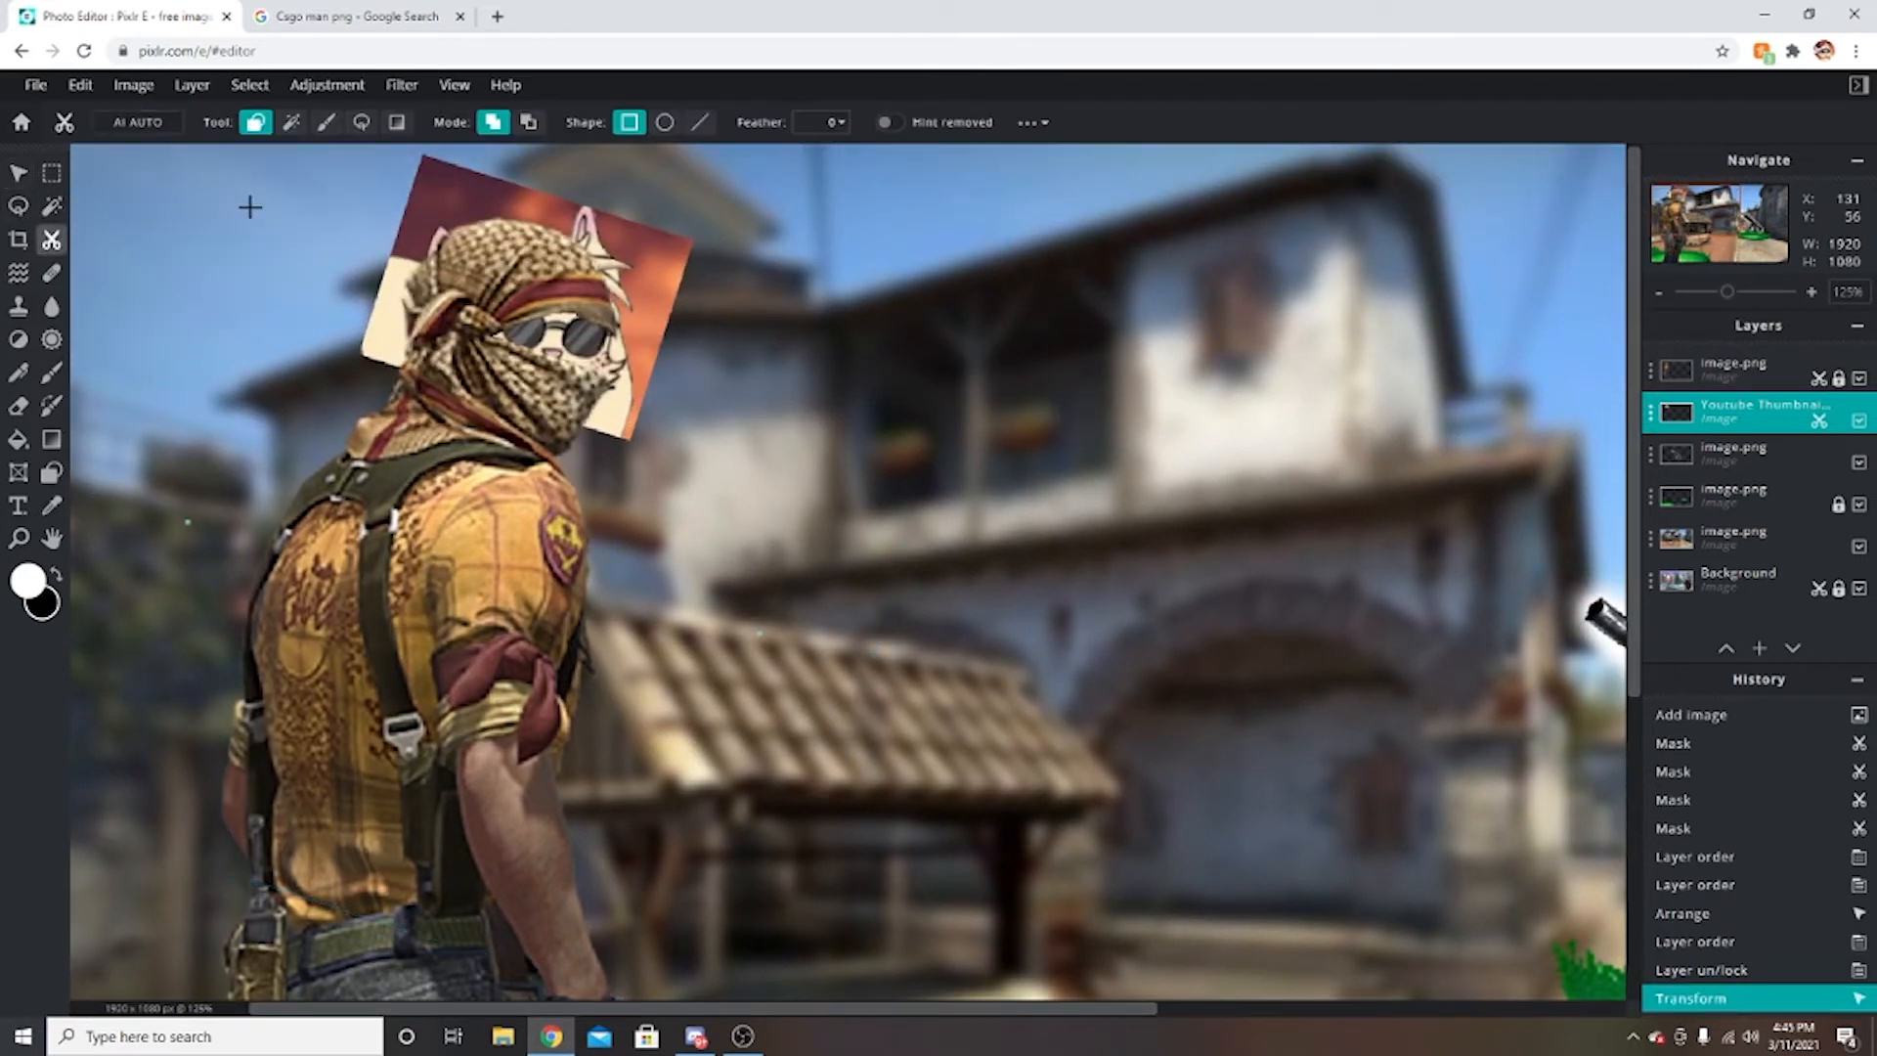
left_click(327, 123)
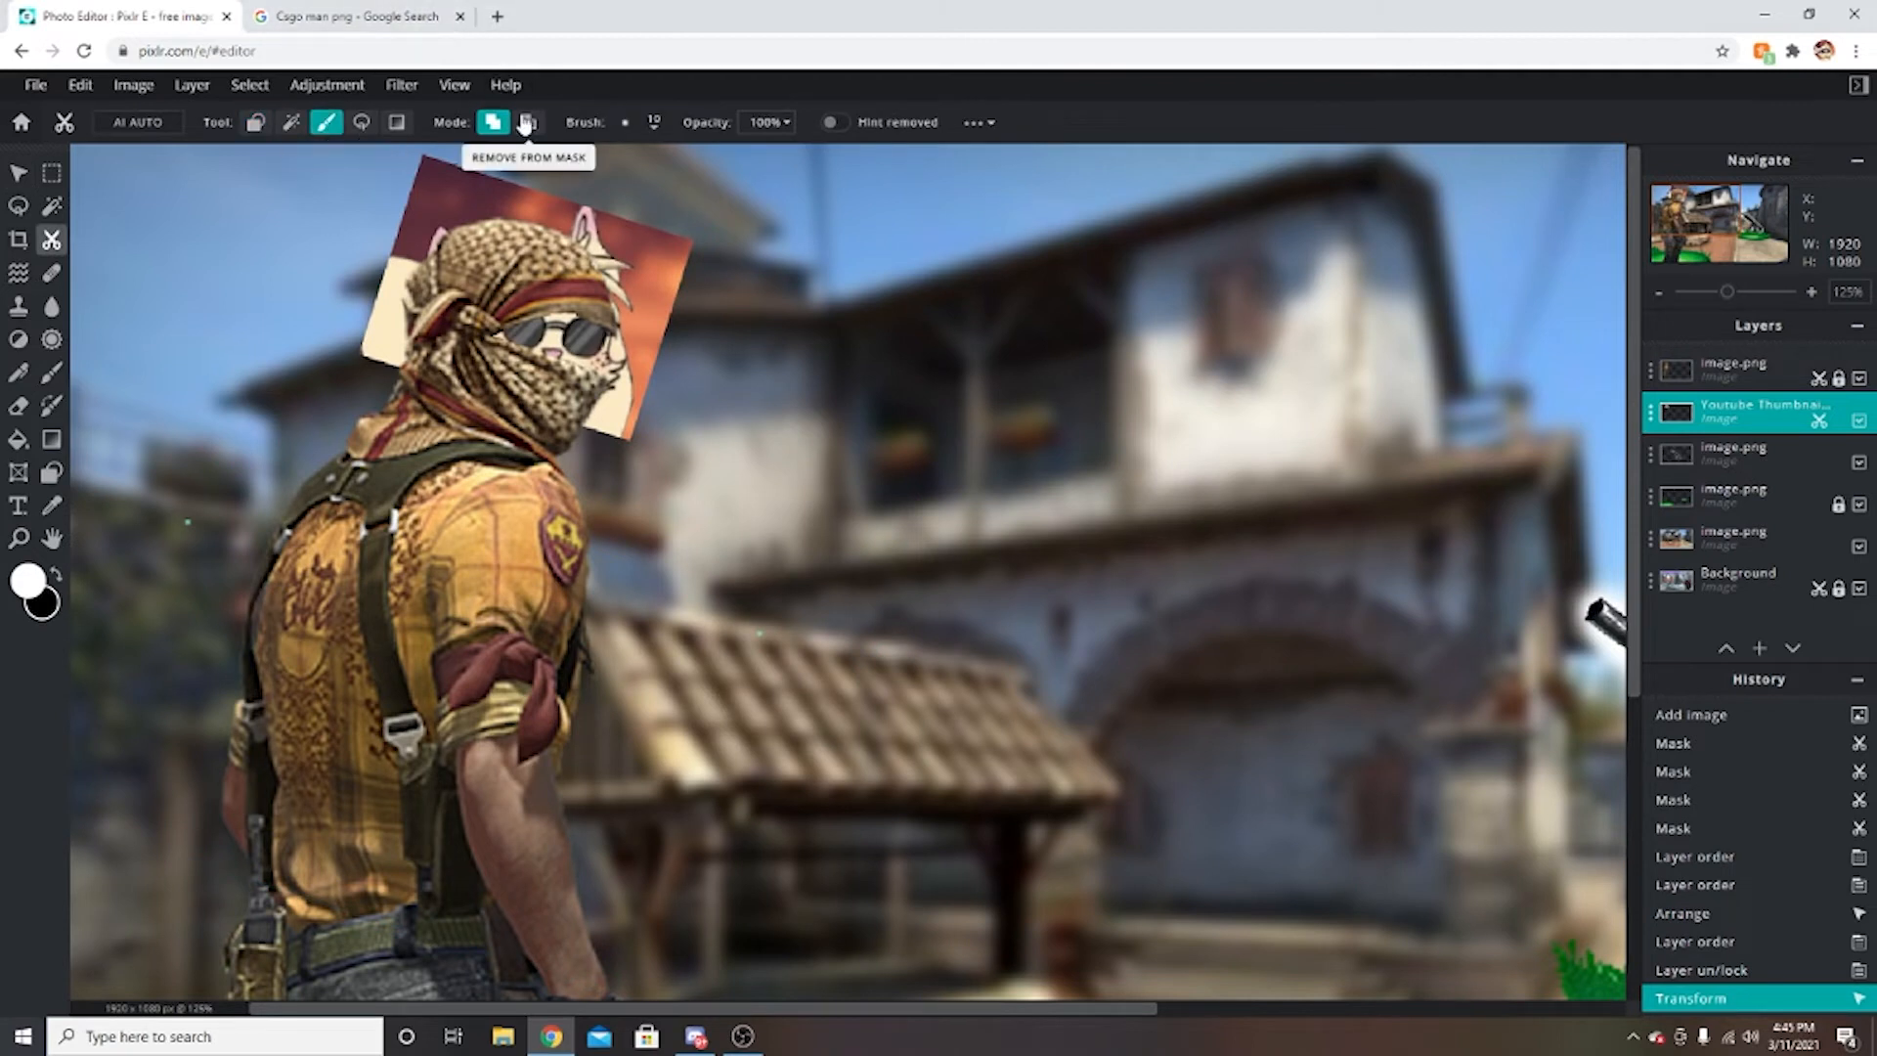
left_click(191, 534)
left_click(173, 490)
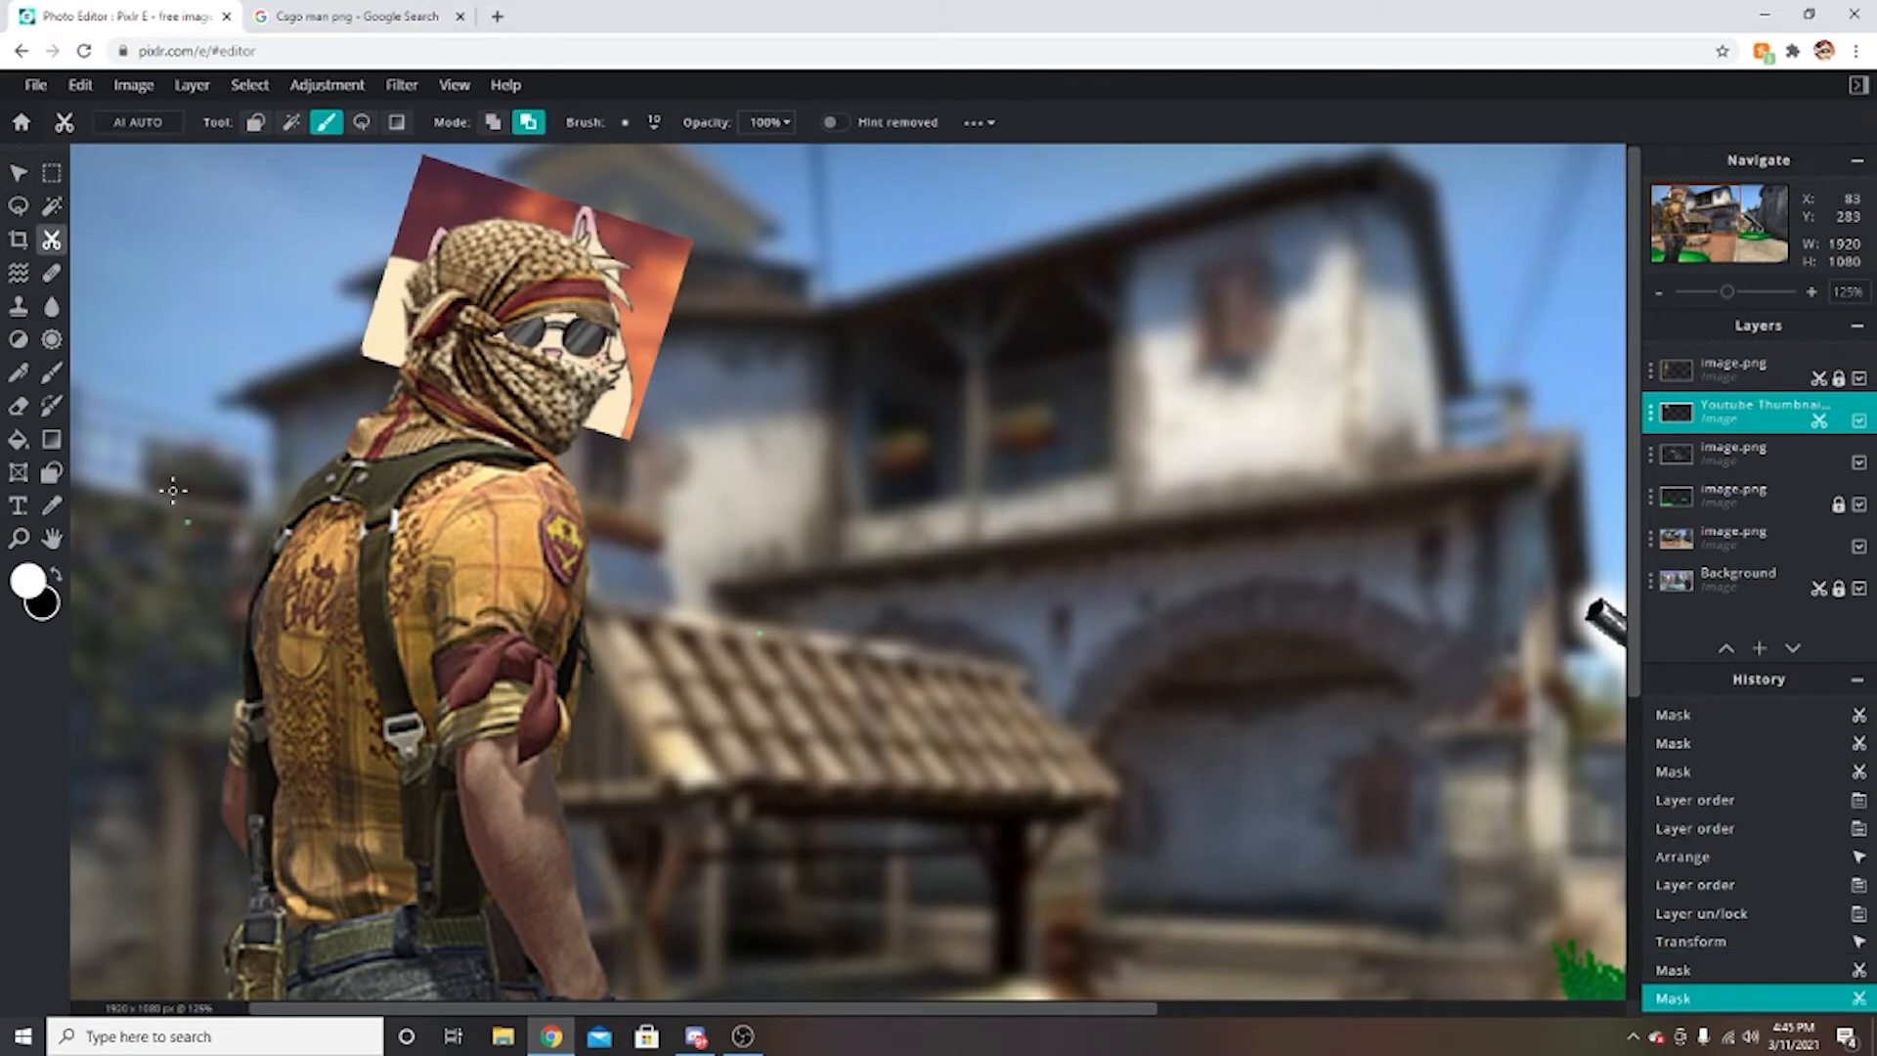
left_click(655, 122)
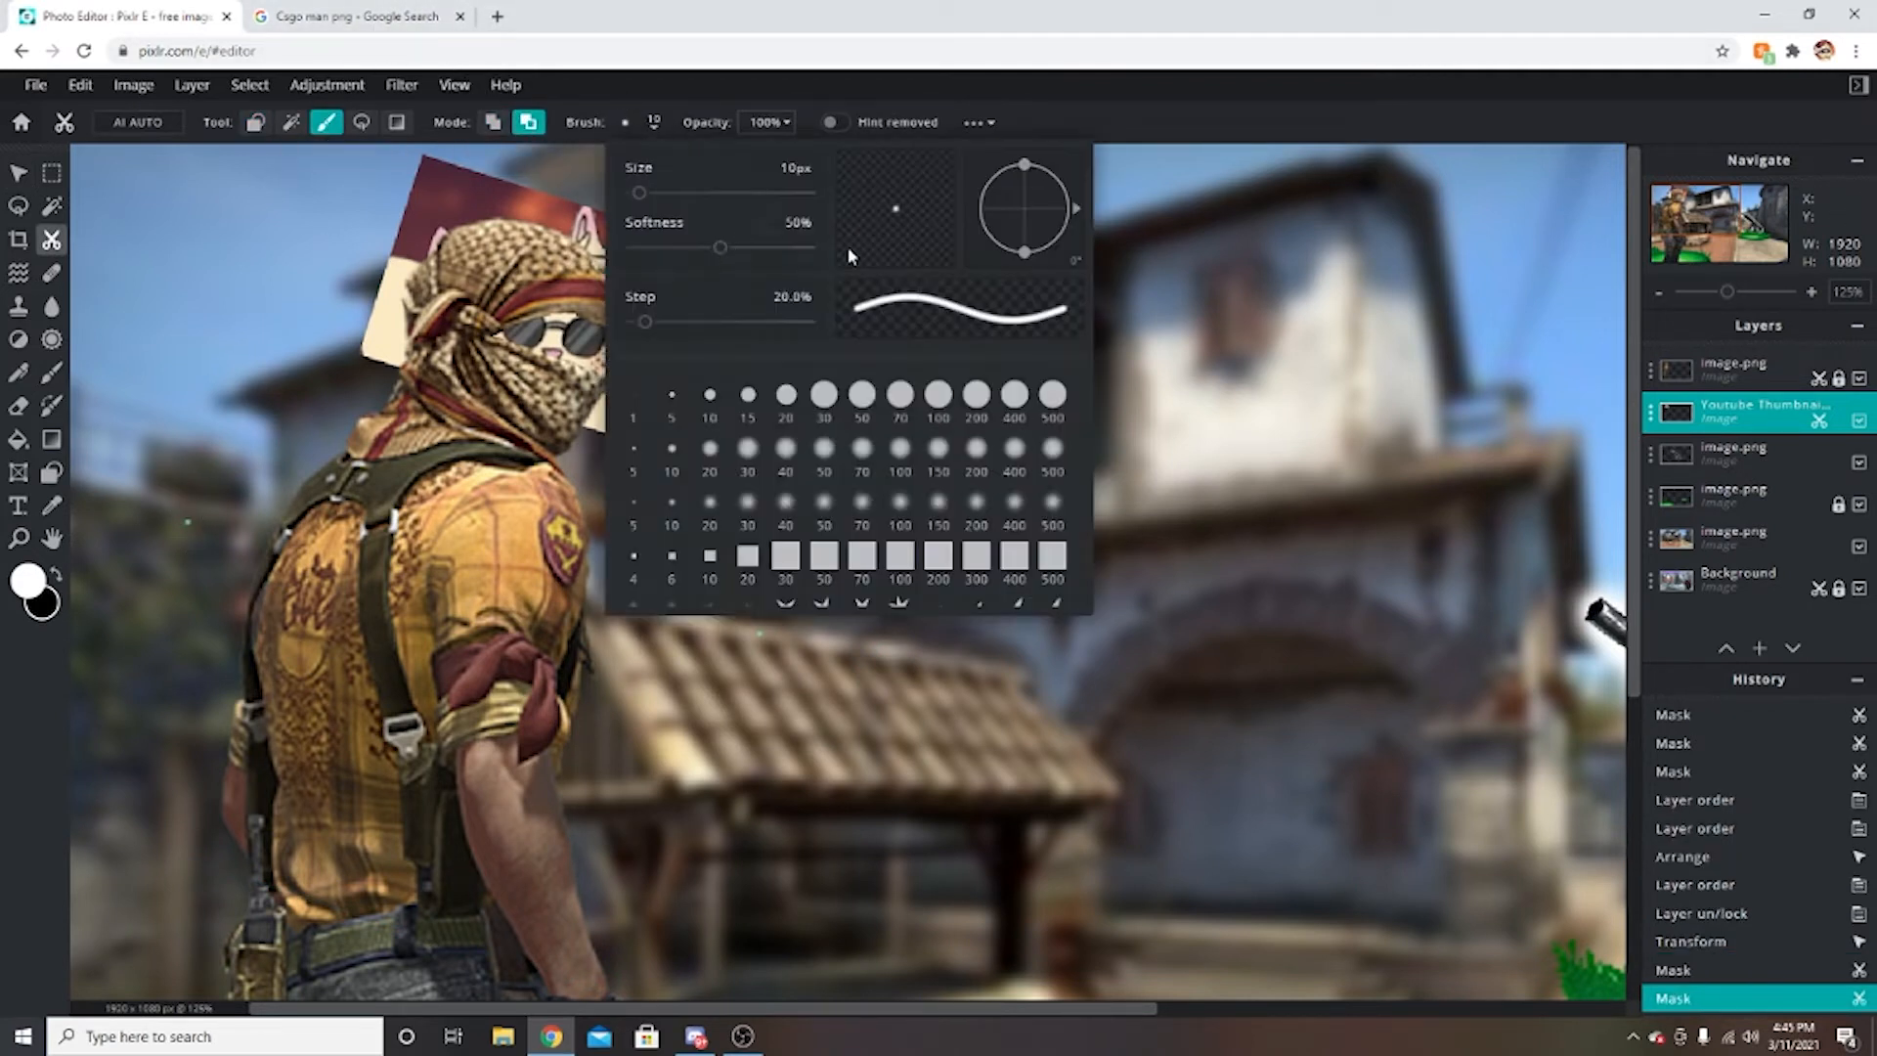
left_click(826, 394)
left_click(379, 491)
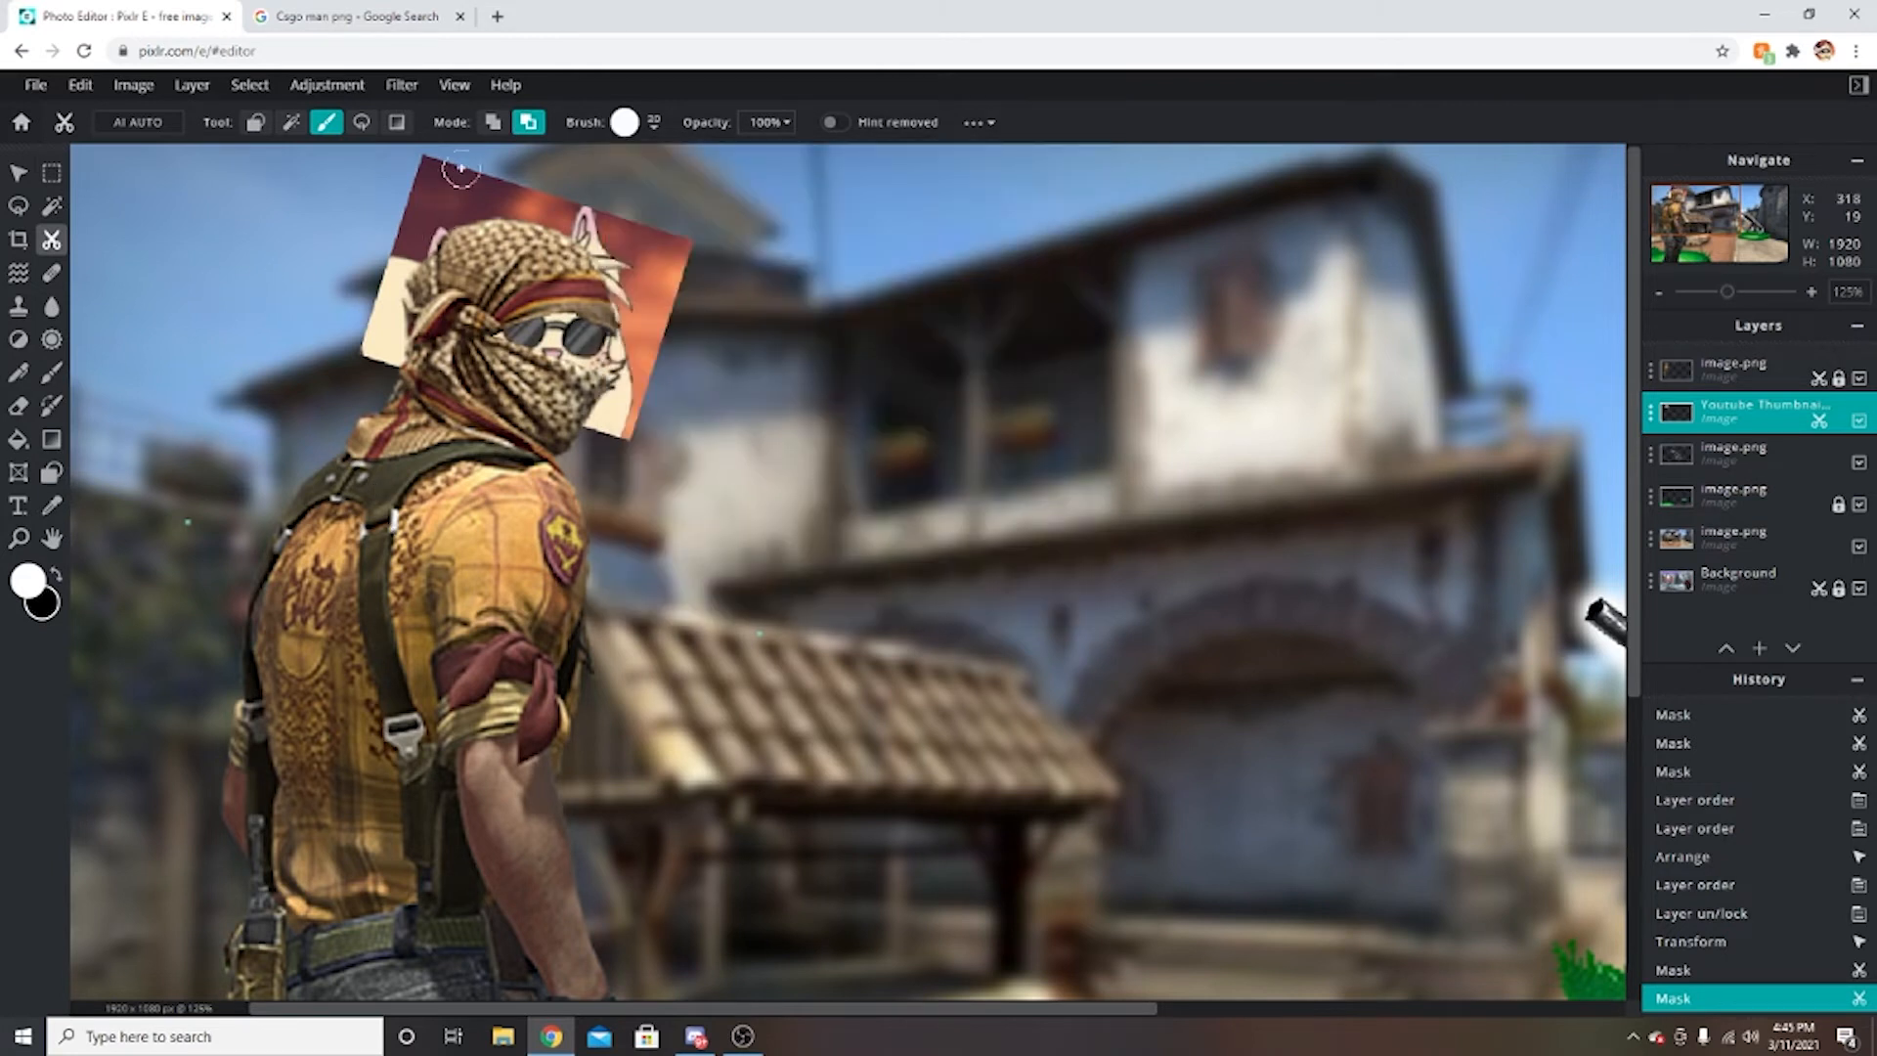
mouse_move(514, 192)
left_mouse_down()
mouse_move(362, 224)
mouse_move(490, 181)
mouse_move(319, 189)
mouse_move(431, 176)
mouse_move(379, 196)
mouse_move(484, 220)
mouse_move(469, 202)
mouse_move(428, 220)
mouse_move(349, 310)
mouse_move(405, 258)
mouse_move(396, 360)
mouse_move(418, 217)
left_mouse_up()
left_click_drag(370, 320, 342, 374)
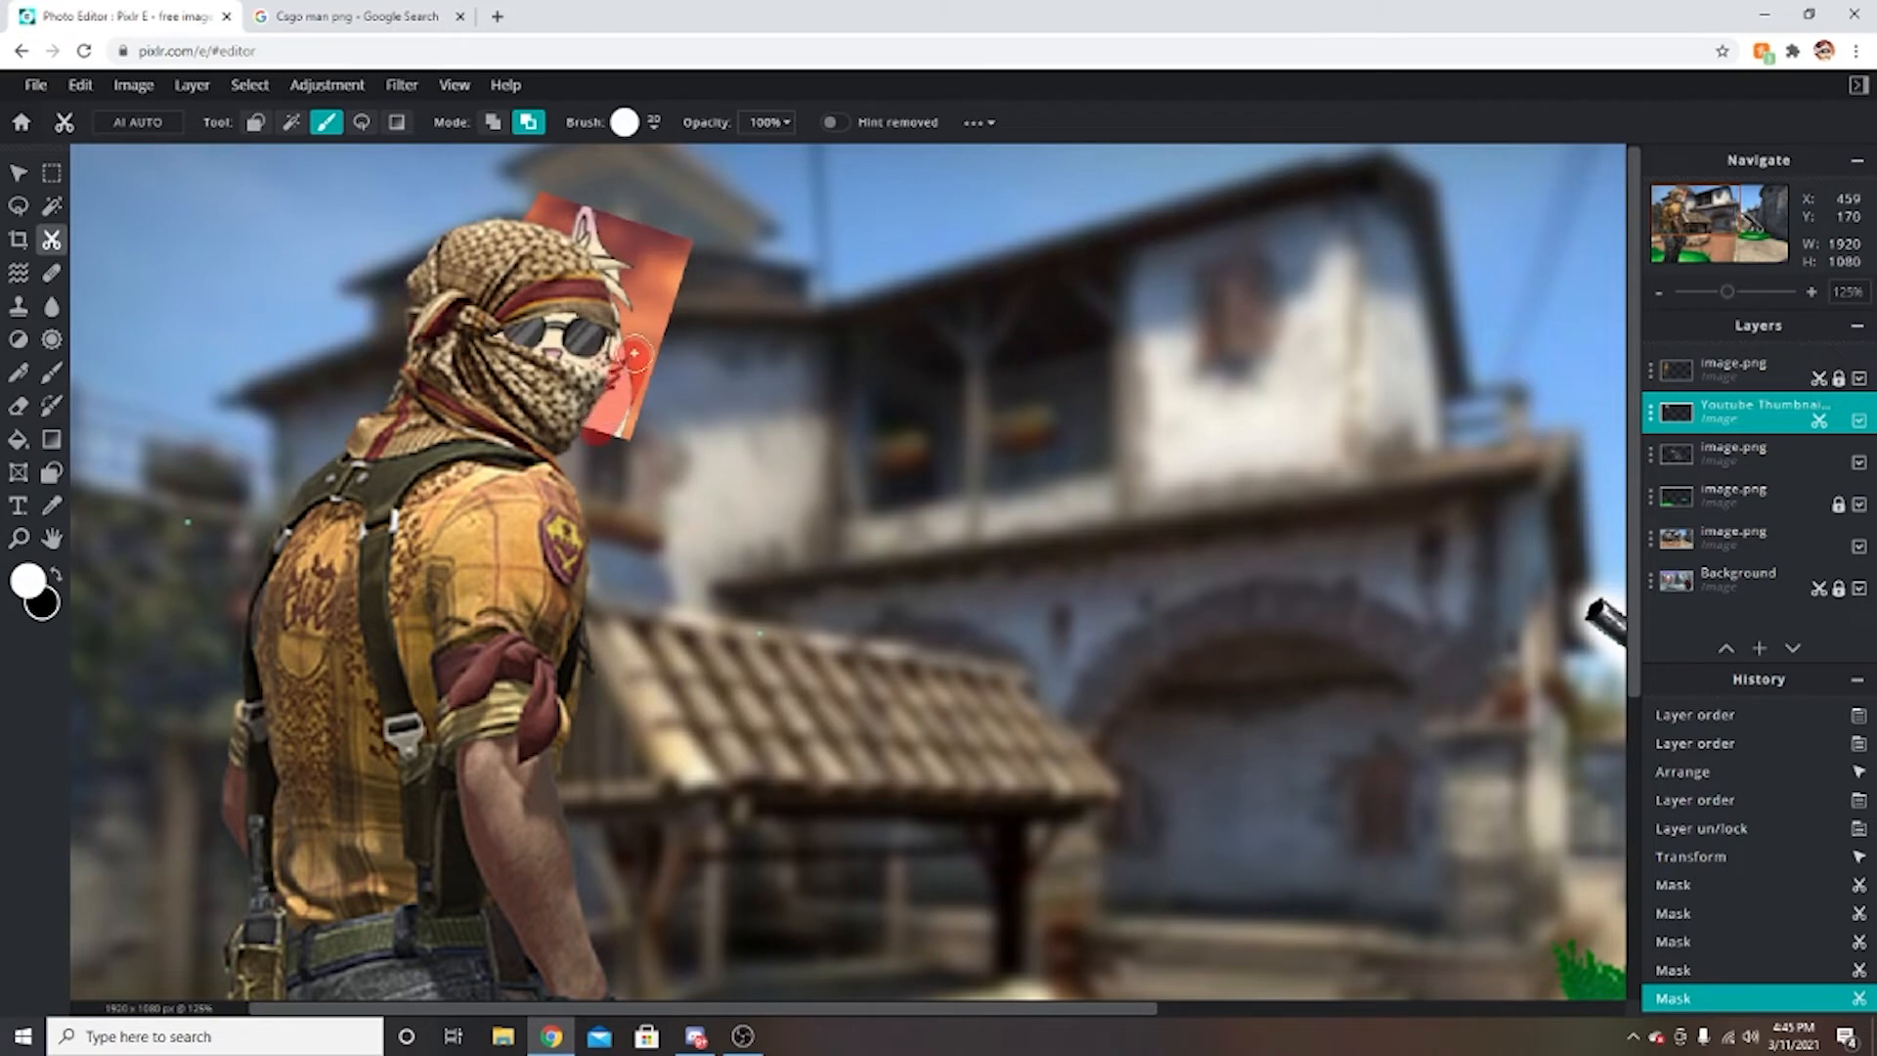
left_click_drag(634, 353, 659, 236)
left_click_drag(622, 383, 623, 398)
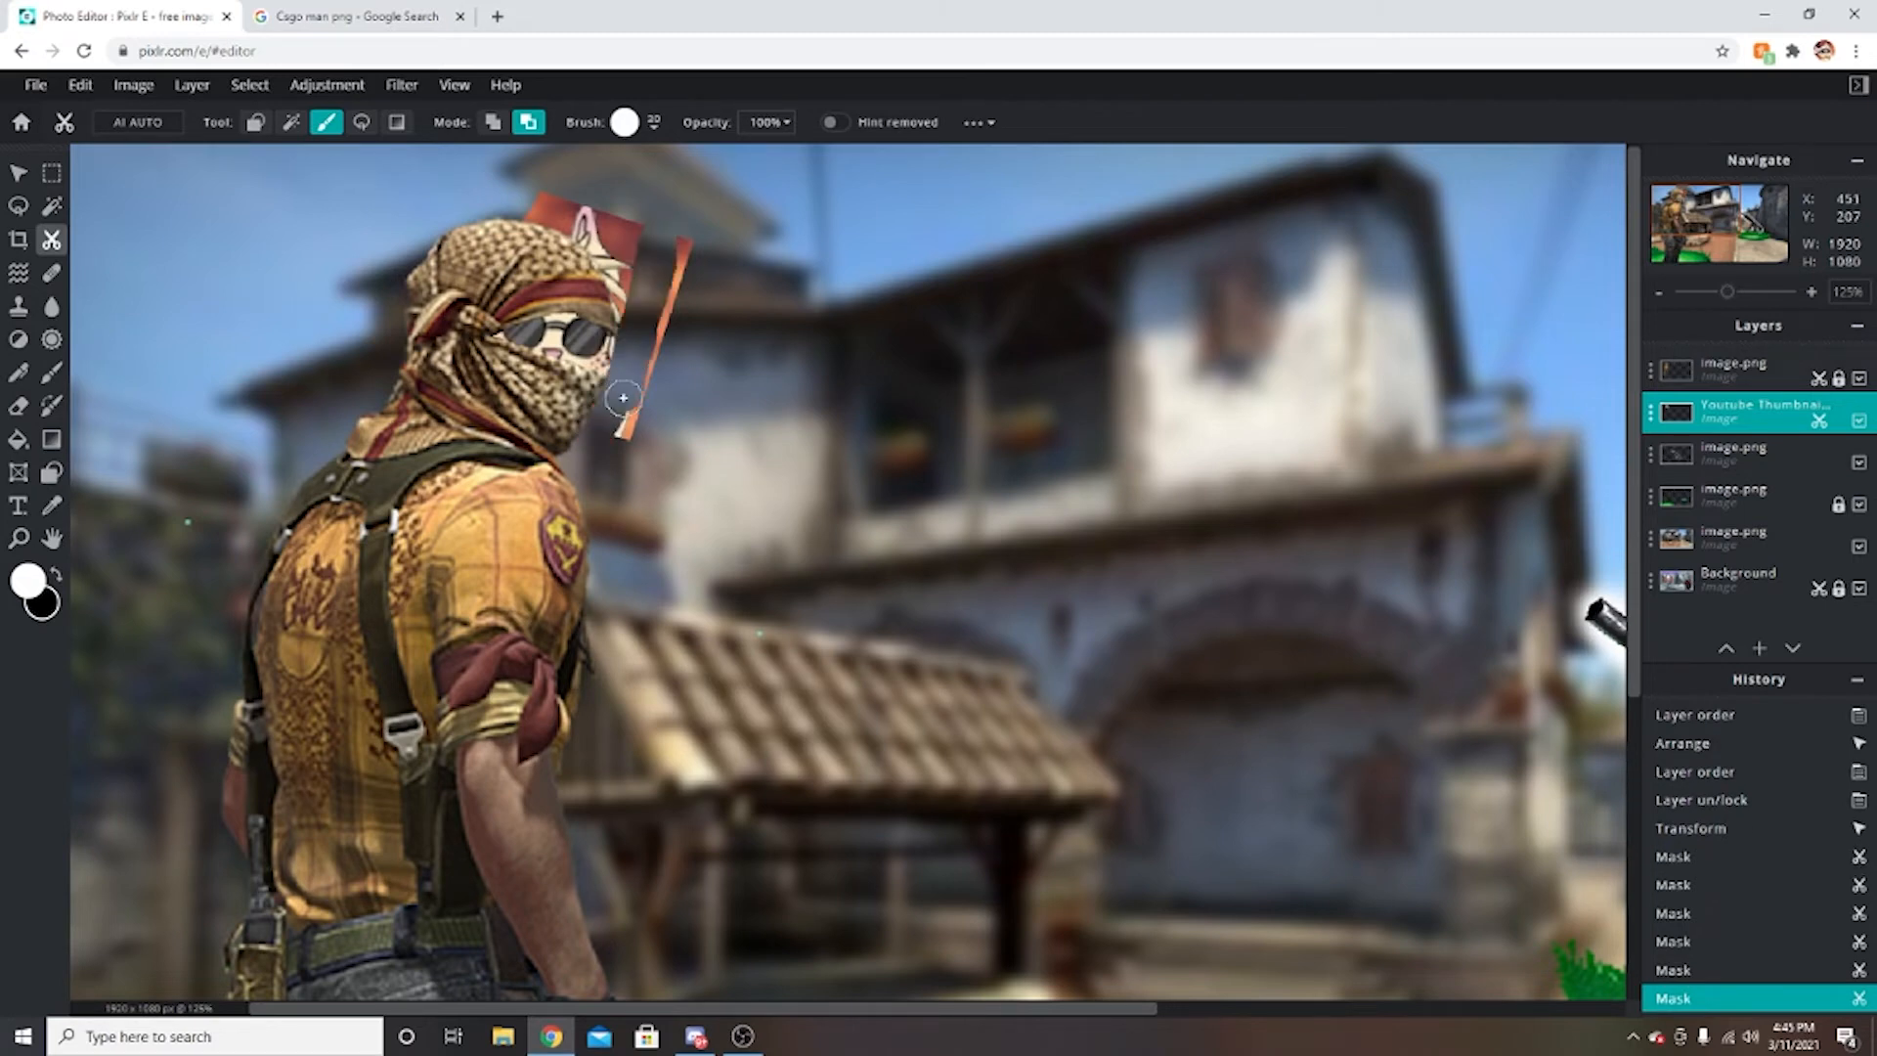
key("ctrl+z")
Erase the part of the cat picture that sticks out below the cat's cheek, following the front edge of the scarf.
scroll(672, 392, "up", 4)
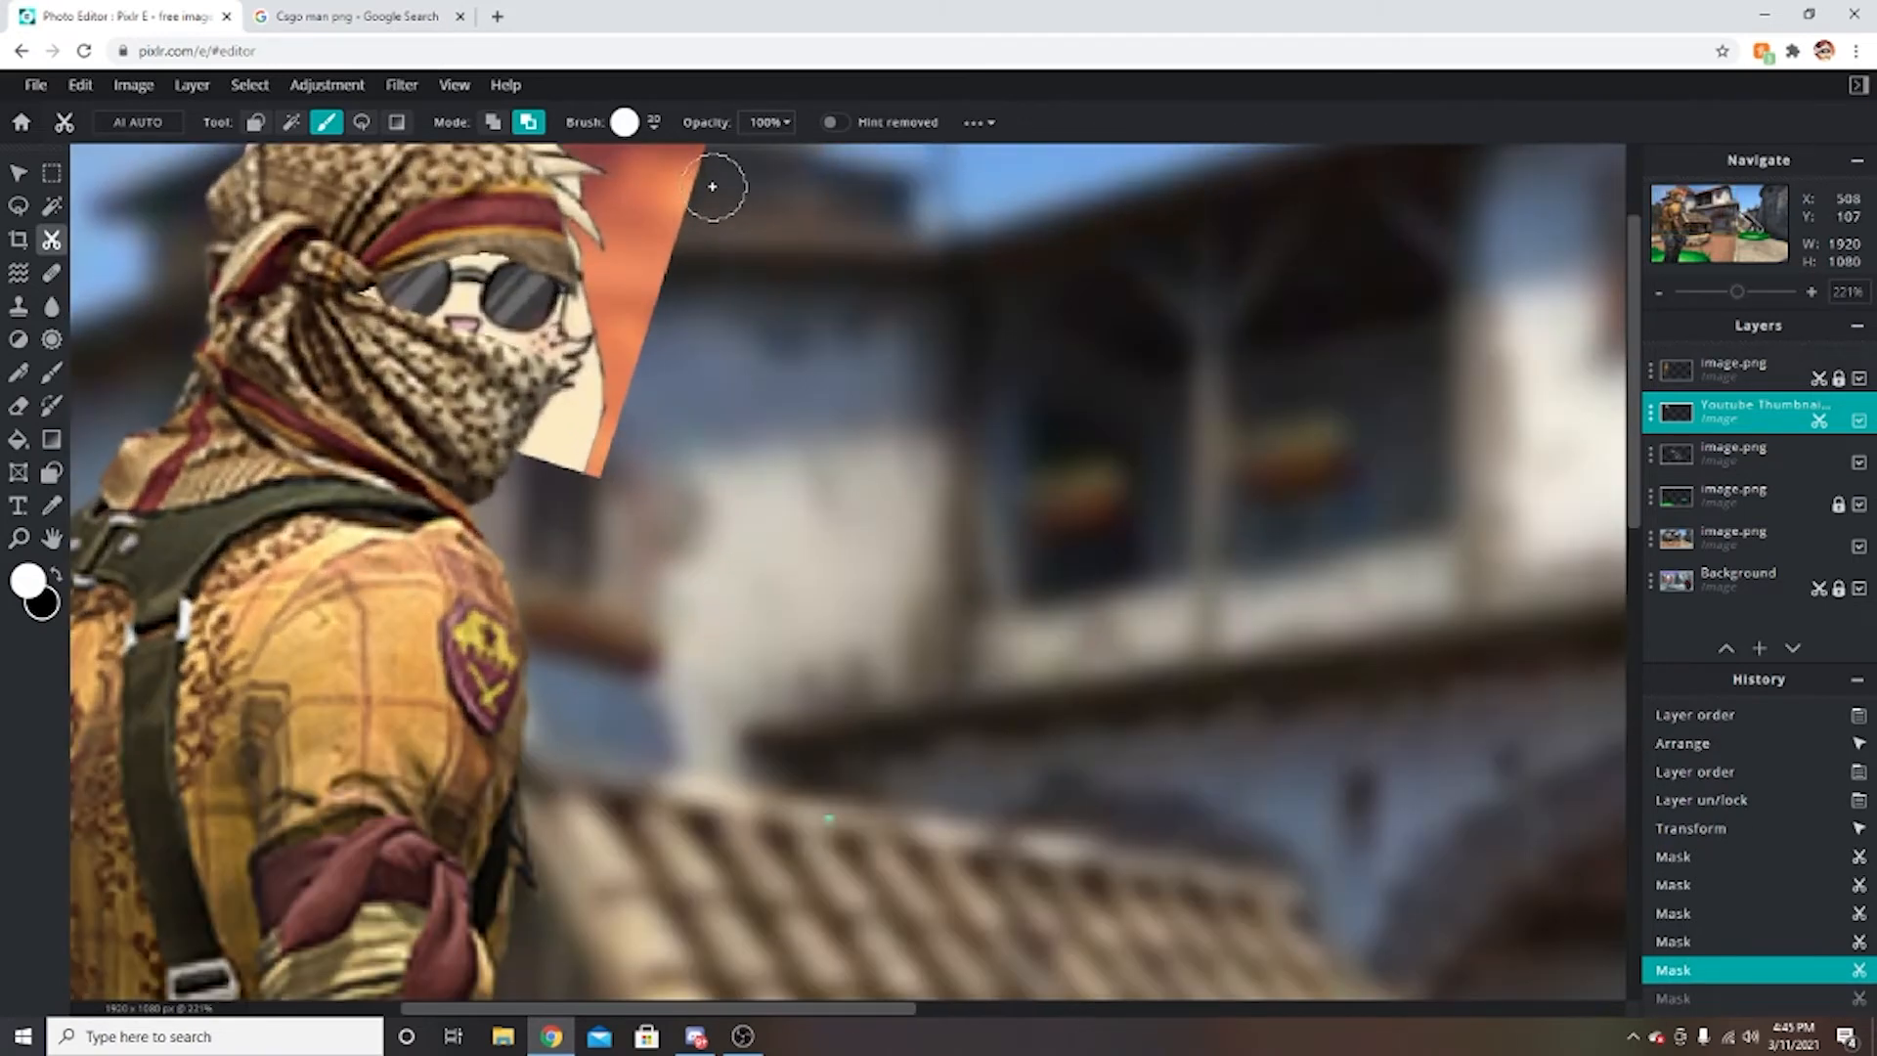
scroll(683, 238, "up", 2)
scroll(586, 515, "up", 2)
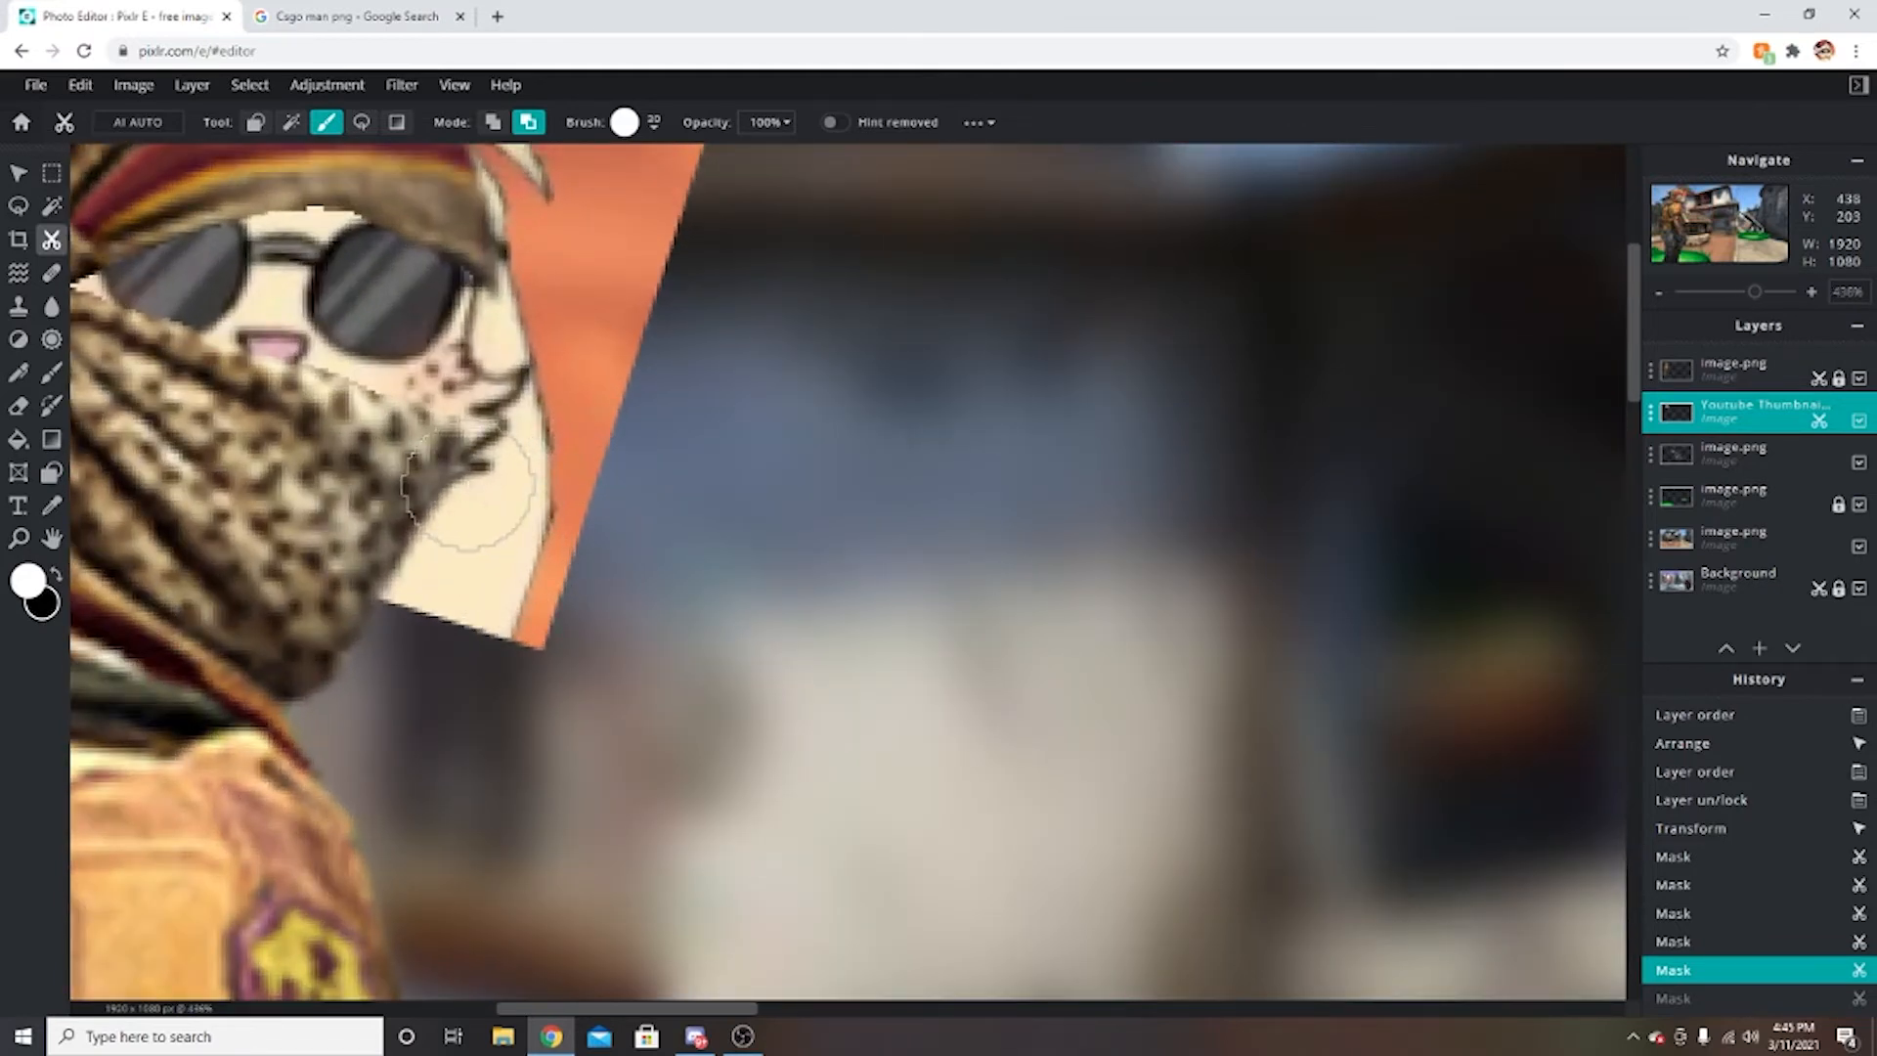
left_click_drag(455, 525, 523, 487)
mouse_move(420, 591)
left_mouse_down()
mouse_move(463, 605)
mouse_move(433, 610)
mouse_move(420, 574)
left_mouse_up()
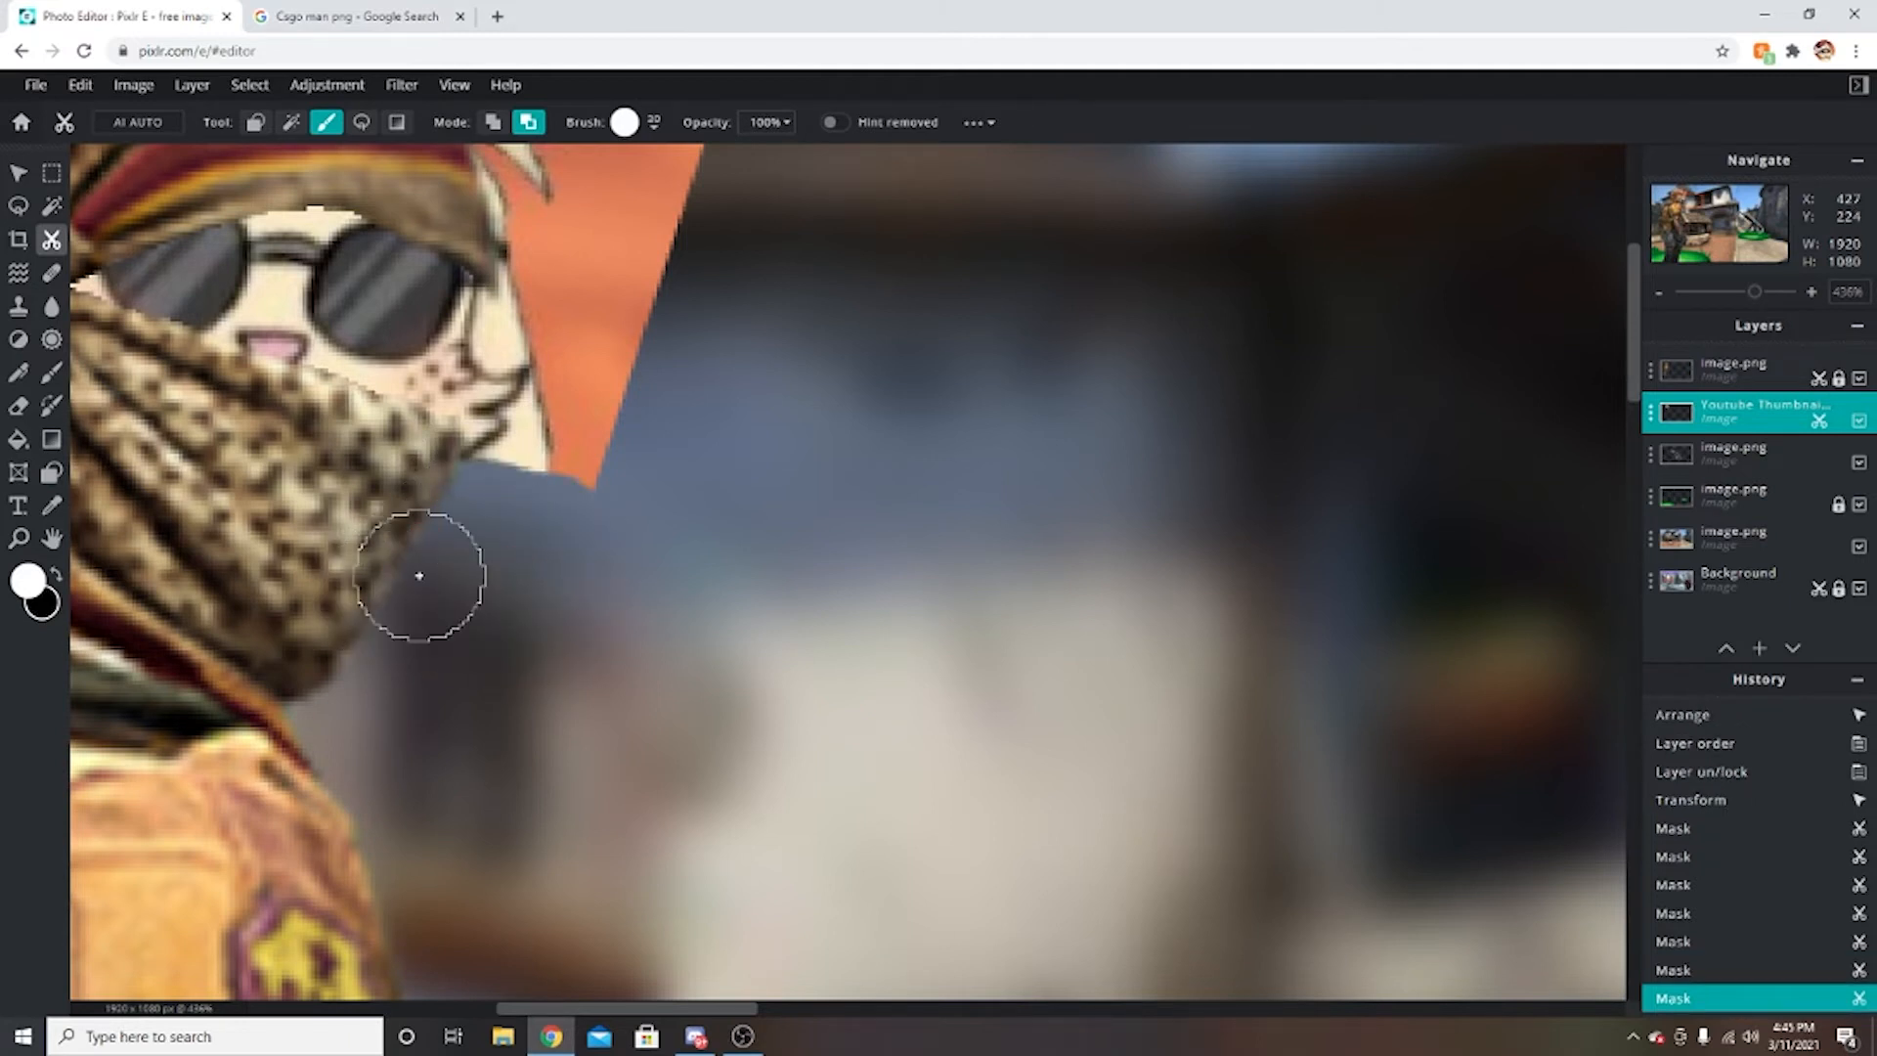
left_click(504, 506)
left_click_drag(517, 500, 583, 468)
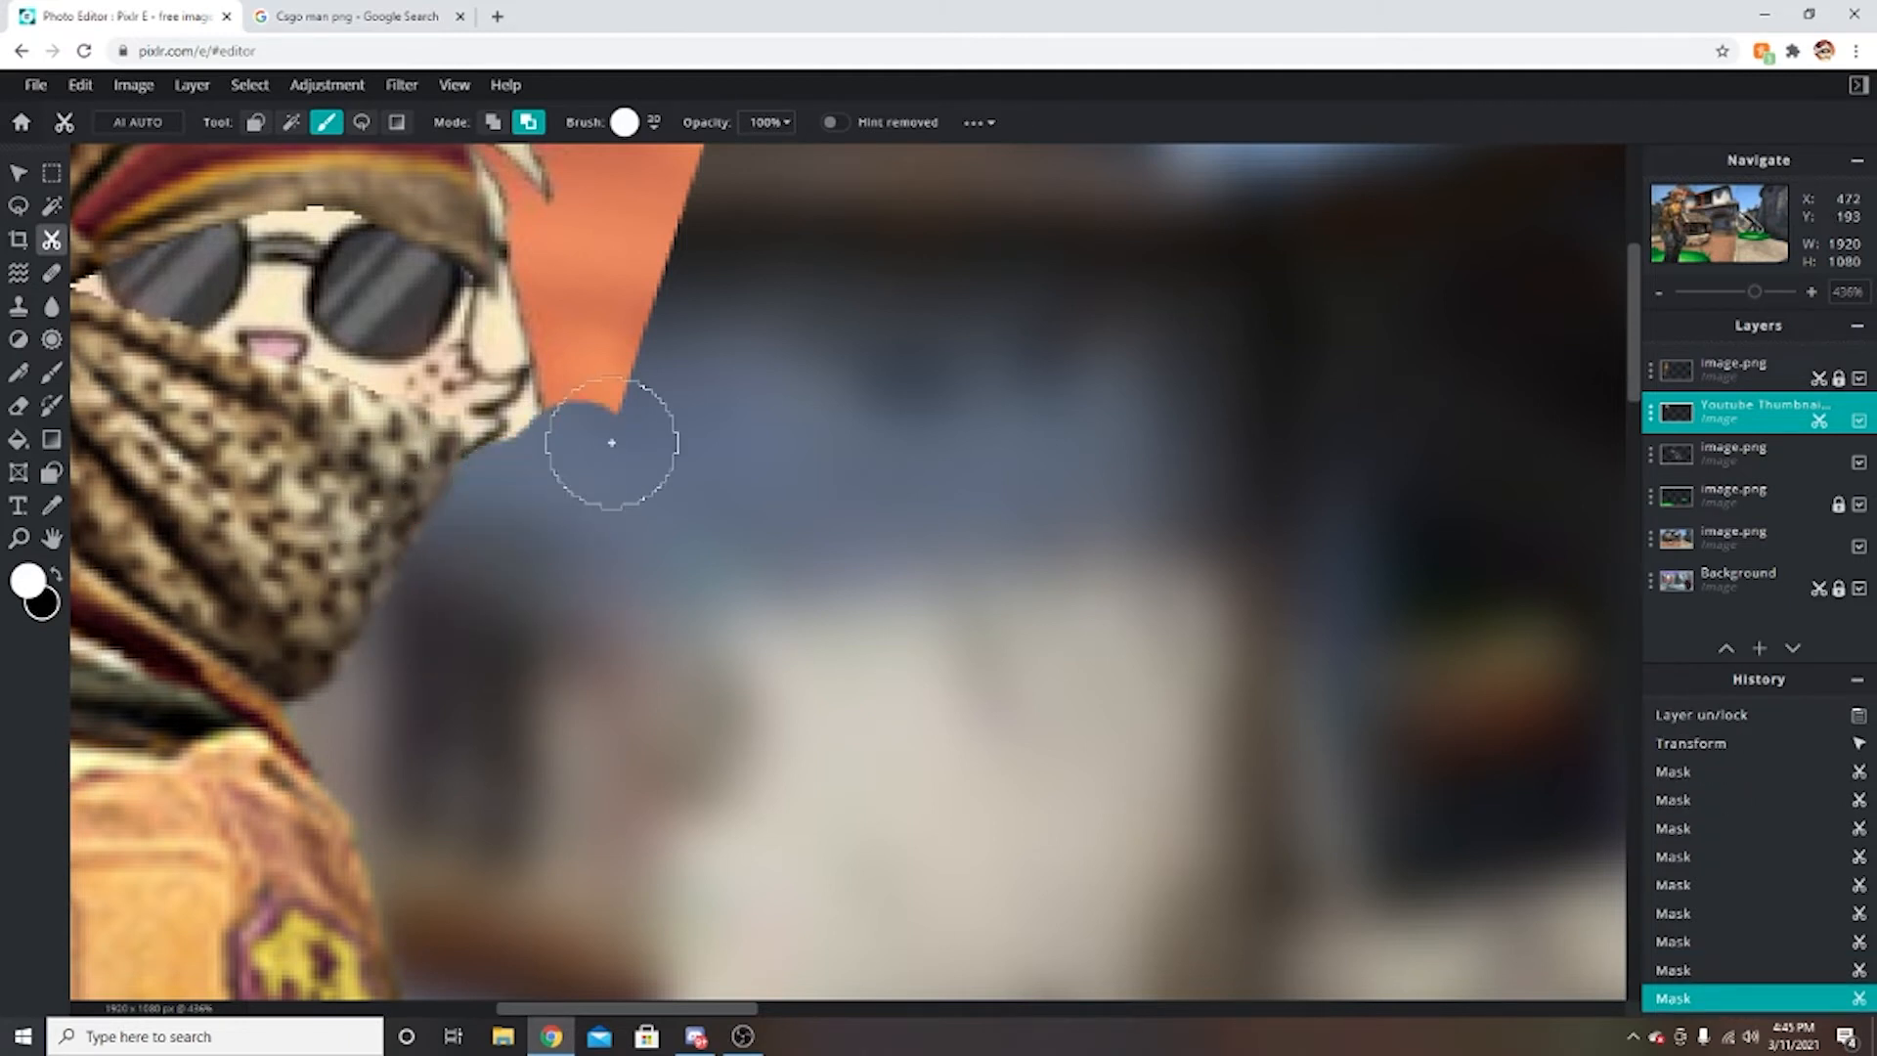
left_click(557, 472)
left_click(546, 481)
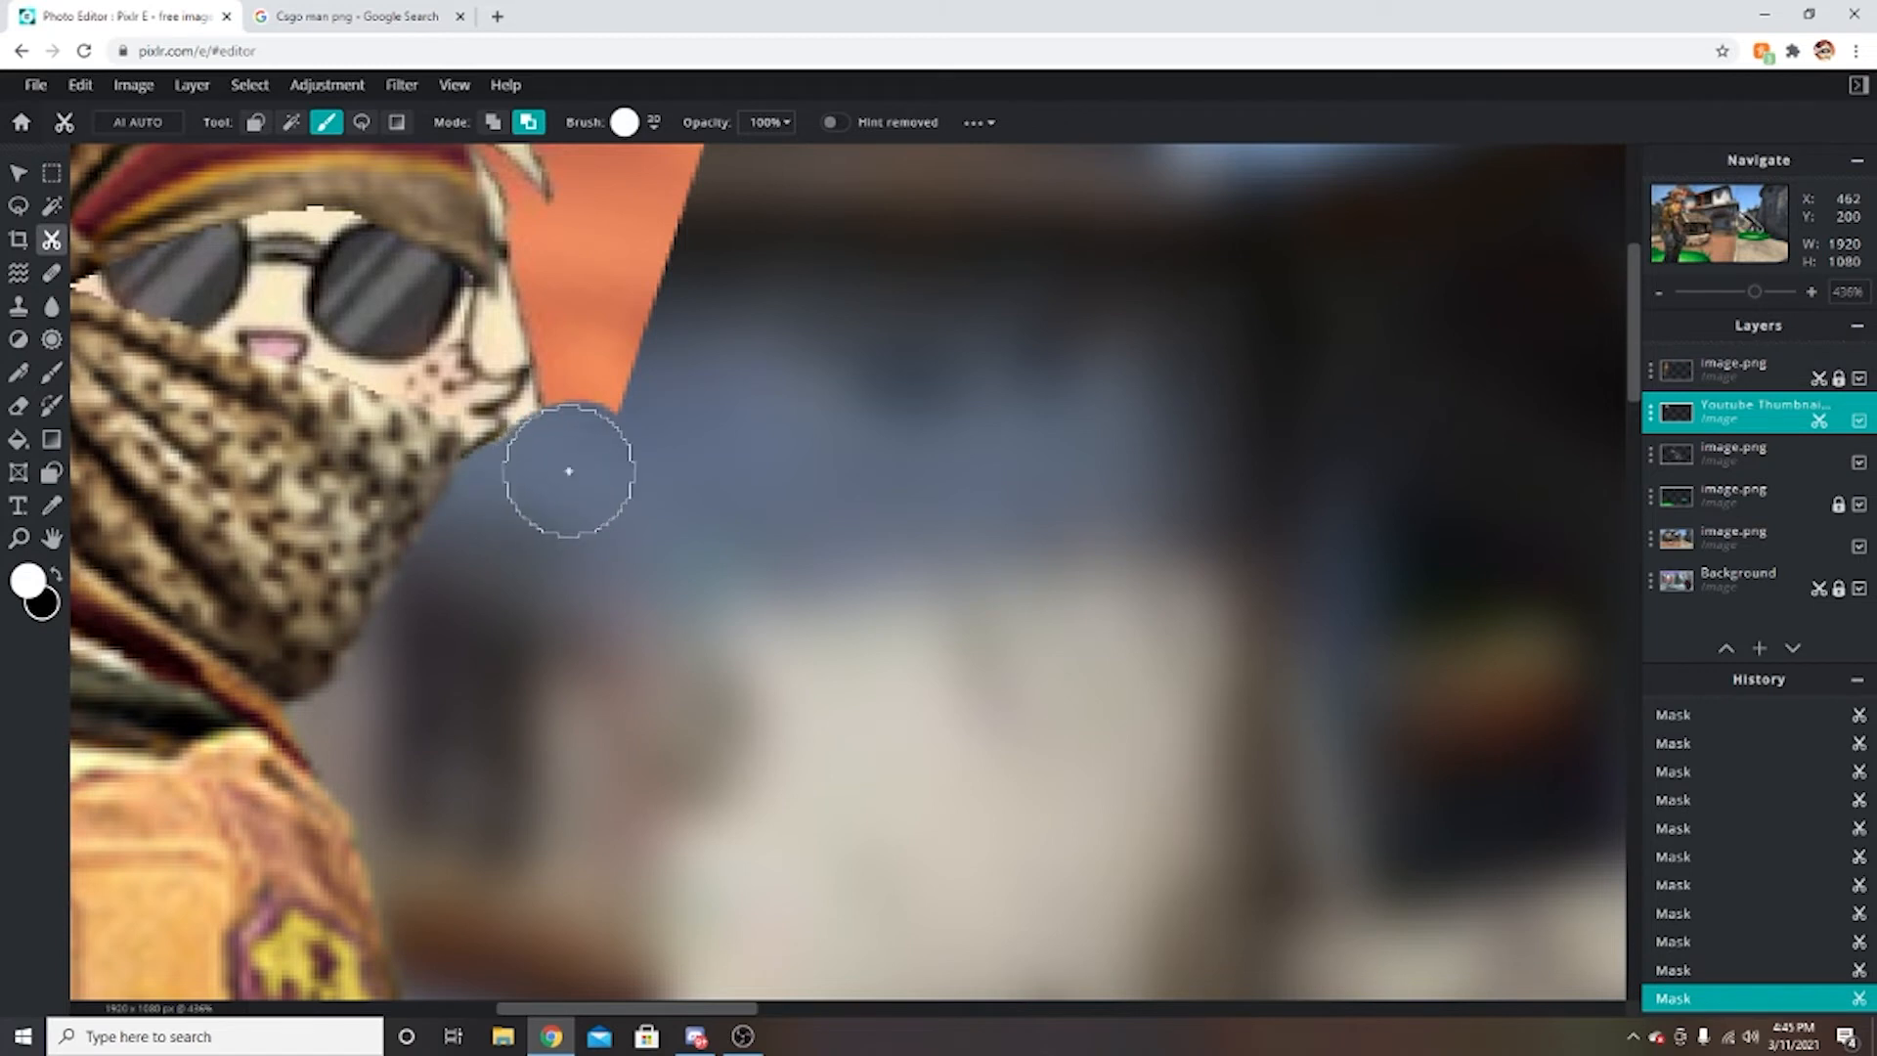
left_click_drag(564, 470, 500, 495)
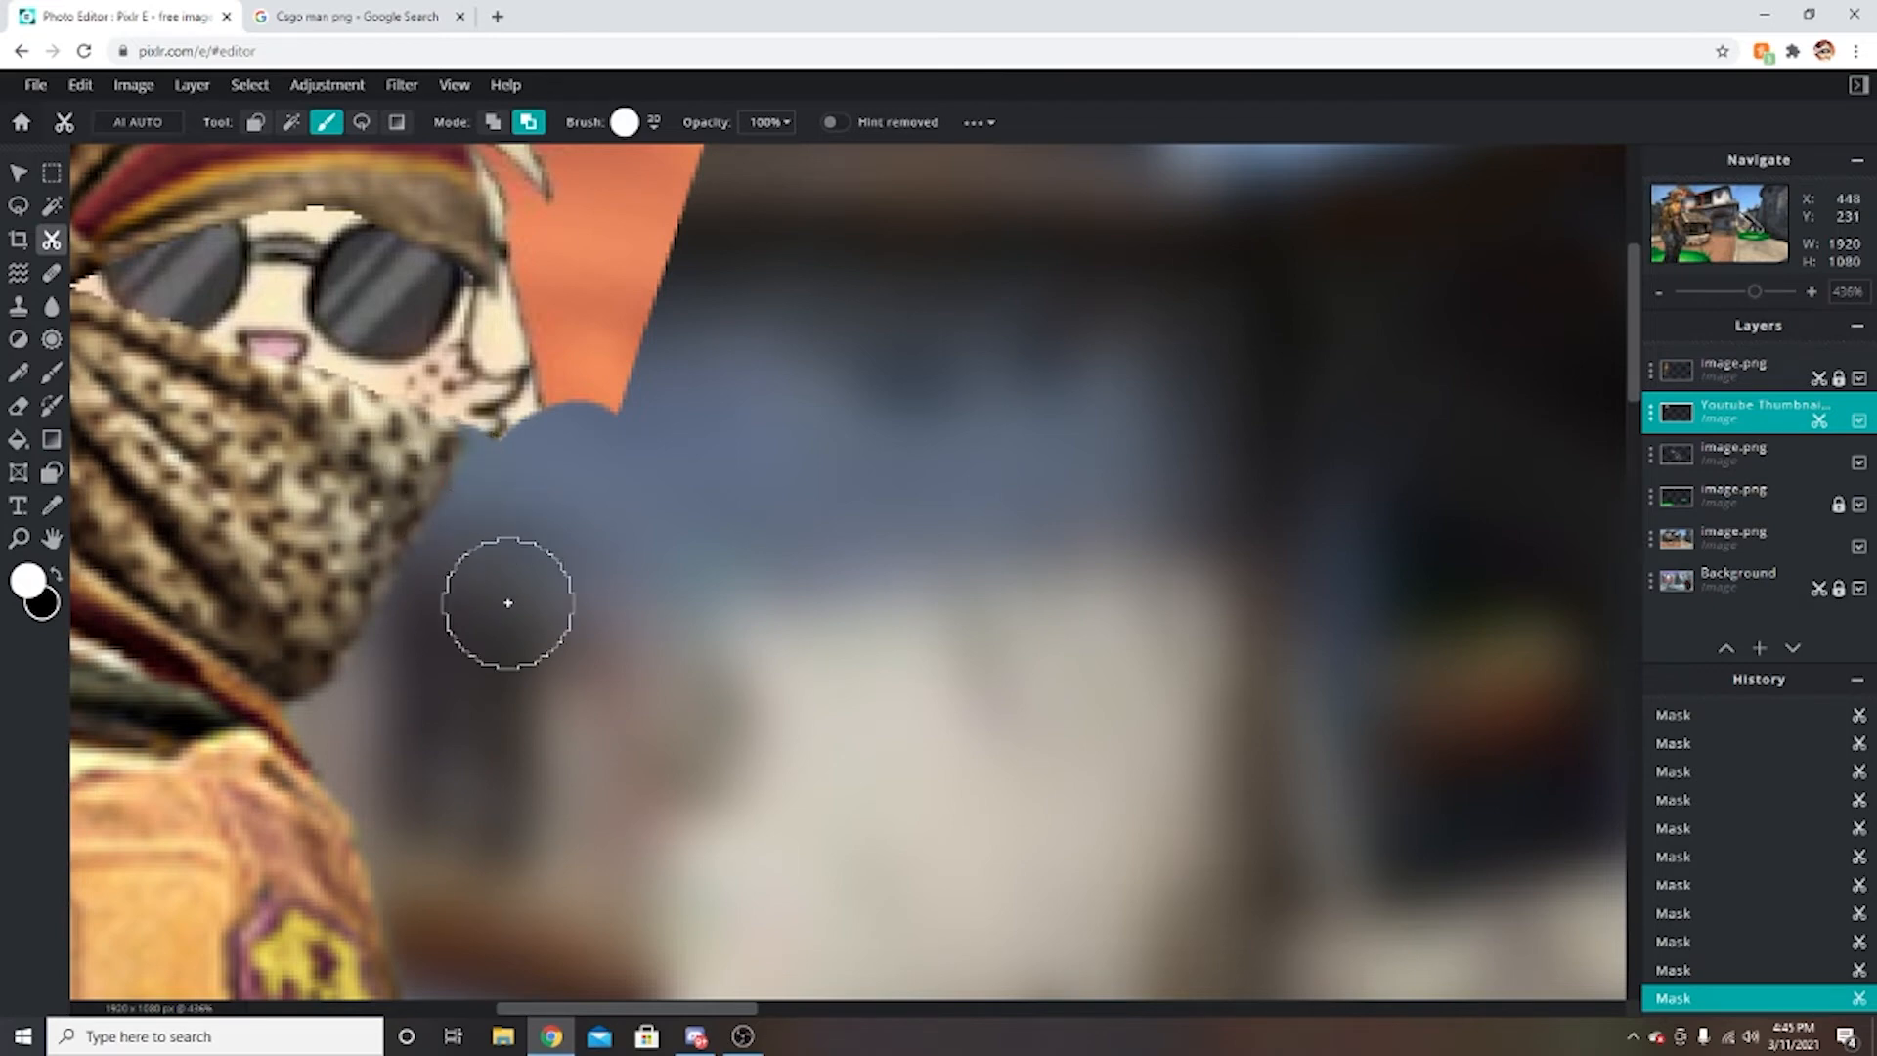
Remove the remaining orange backdrop and fur in front of the headband and face, leaving only the cat's face in the eye opening.
scroll(507, 604, "down", 4)
scroll(507, 604, "up", 3)
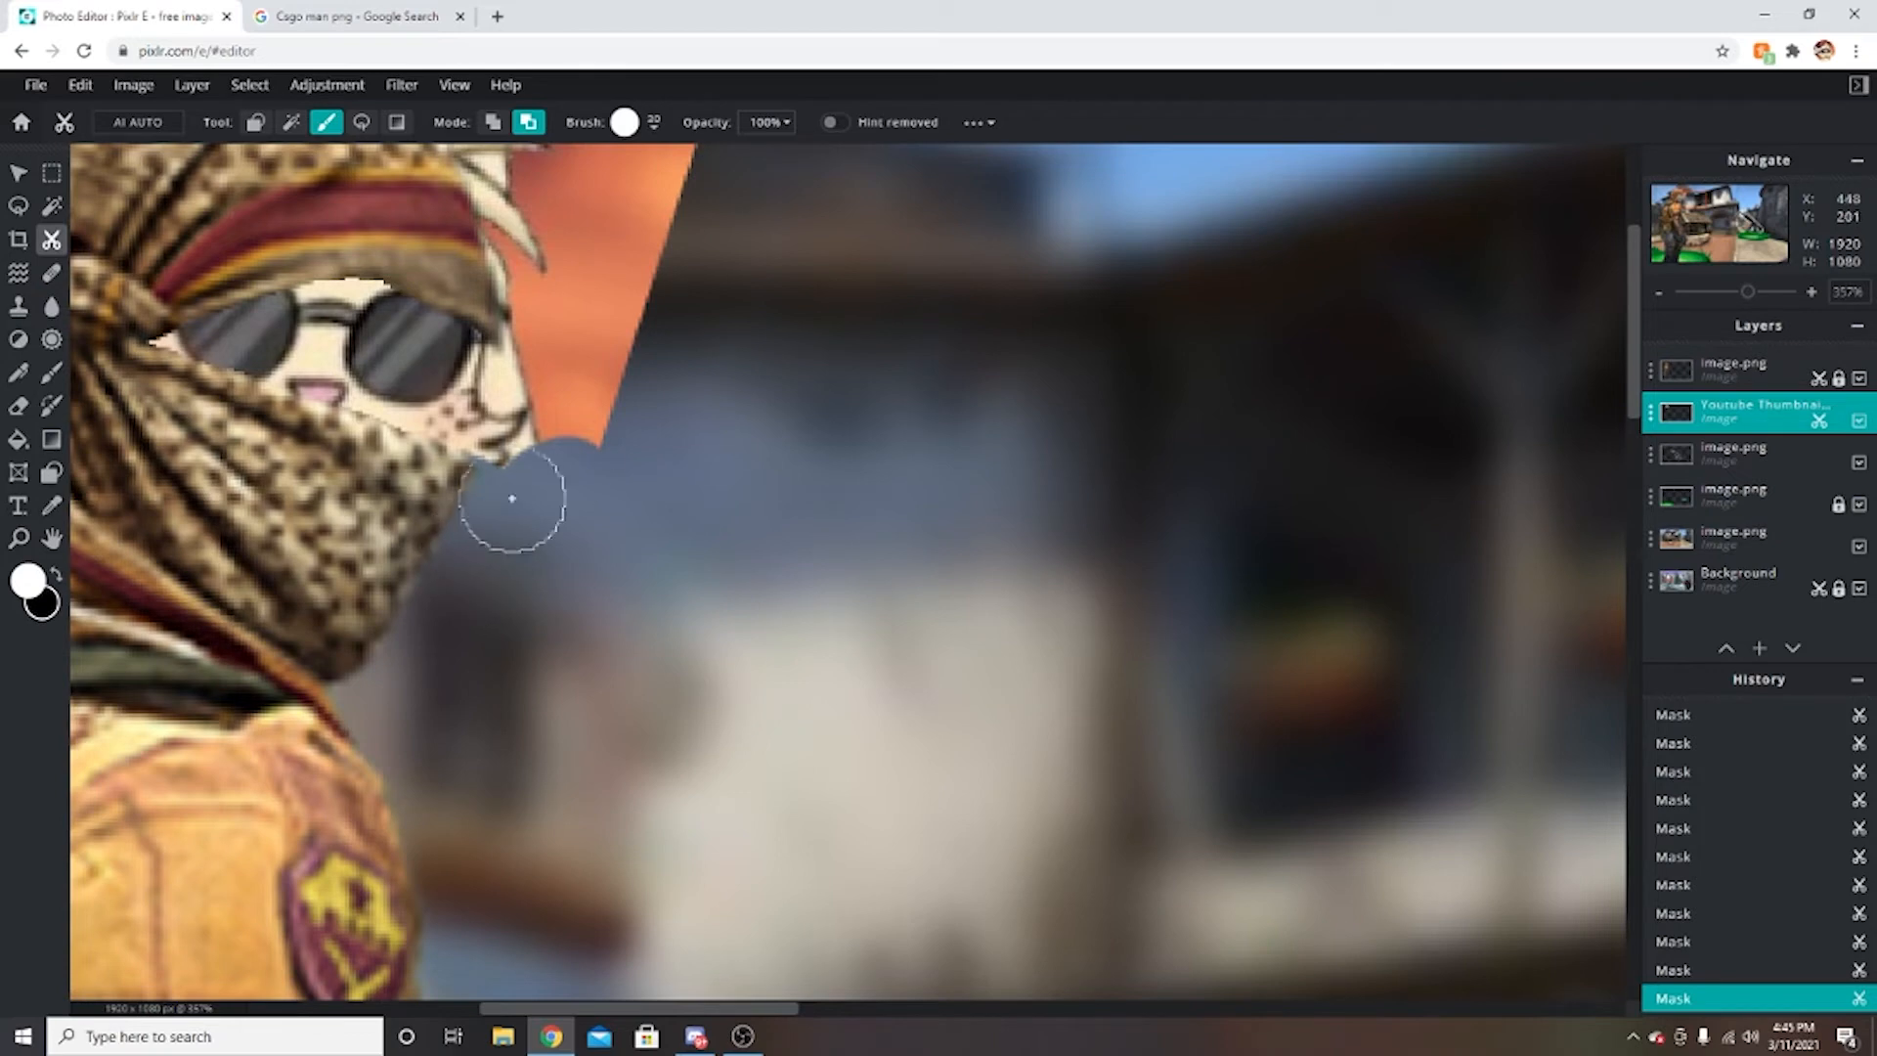
scroll(508, 499, "down", 3)
mouse_move(408, 183)
left_mouse_down()
mouse_move(859, 306)
mouse_move(414, 195)
mouse_move(629, 279)
left_mouse_up()
mouse_move(675, 346)
left_mouse_down()
mouse_move(518, 246)
mouse_move(623, 370)
left_mouse_up()
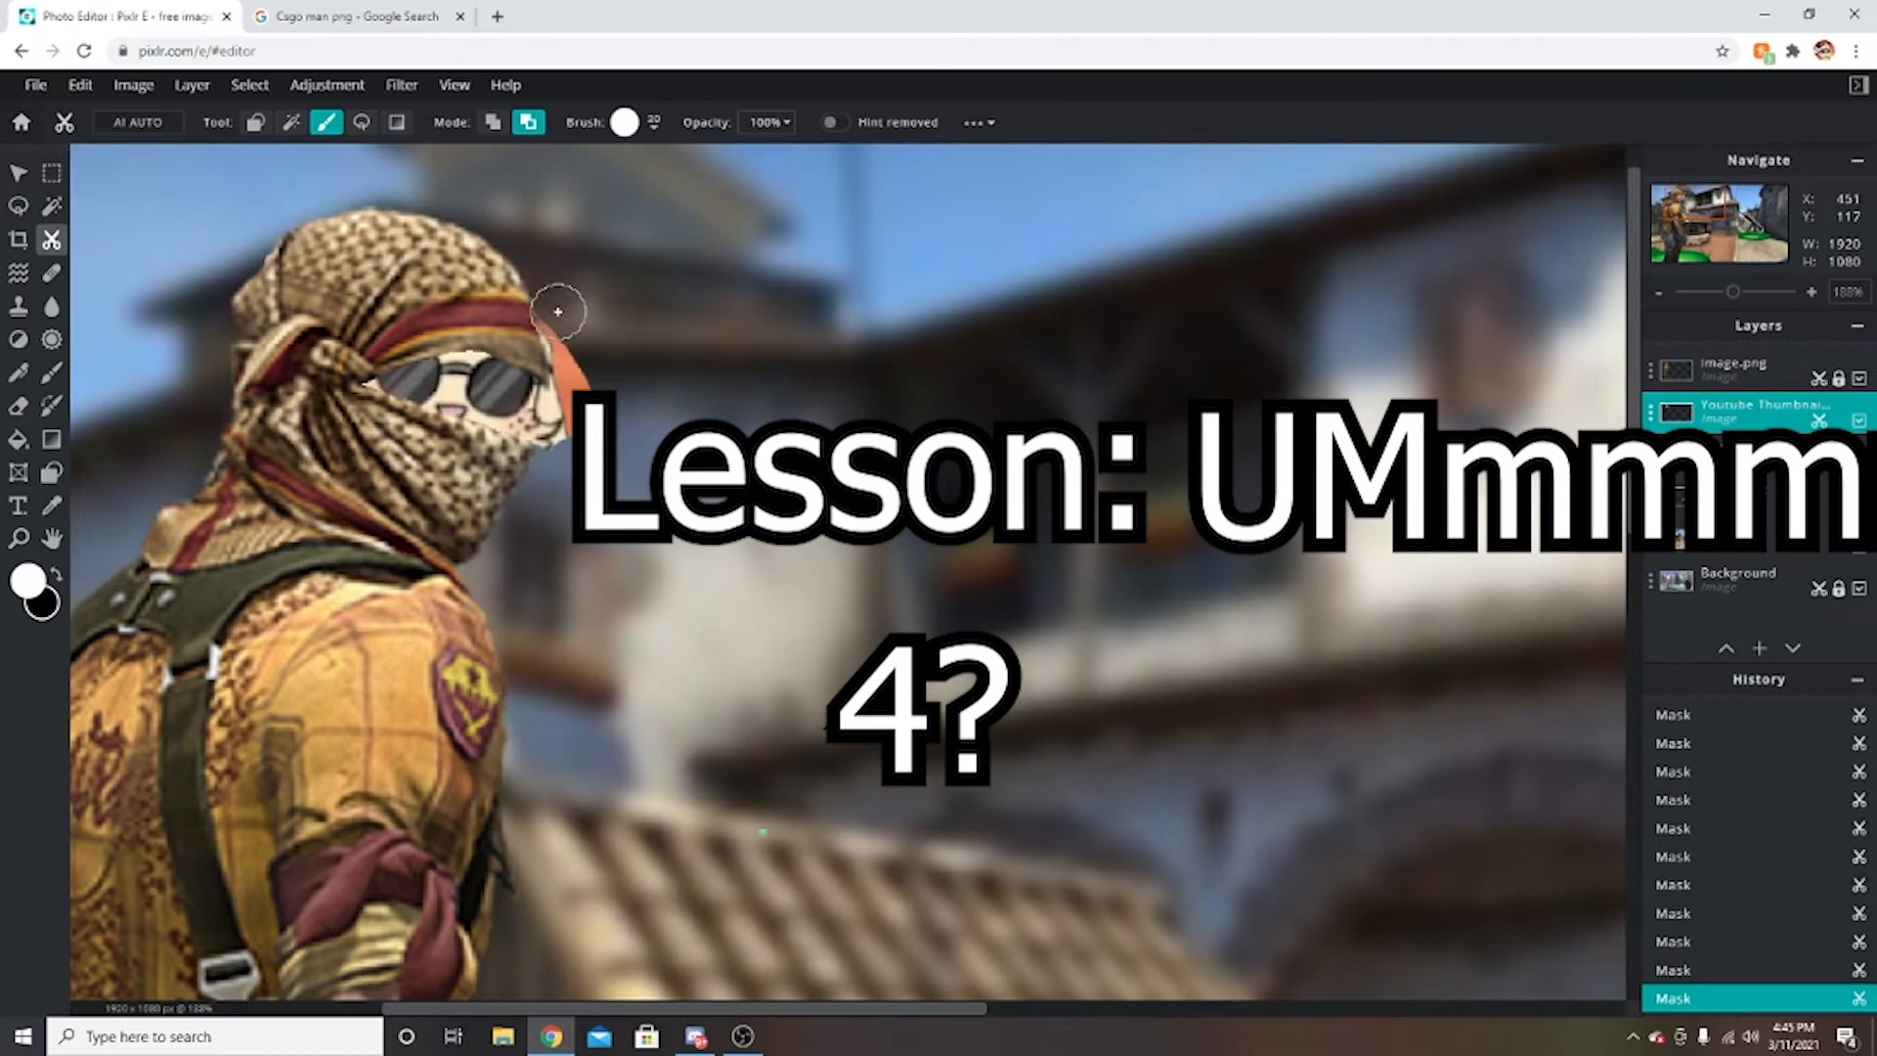
left_click_drag(557, 311, 574, 368)
scroll(574, 369, "up", 5)
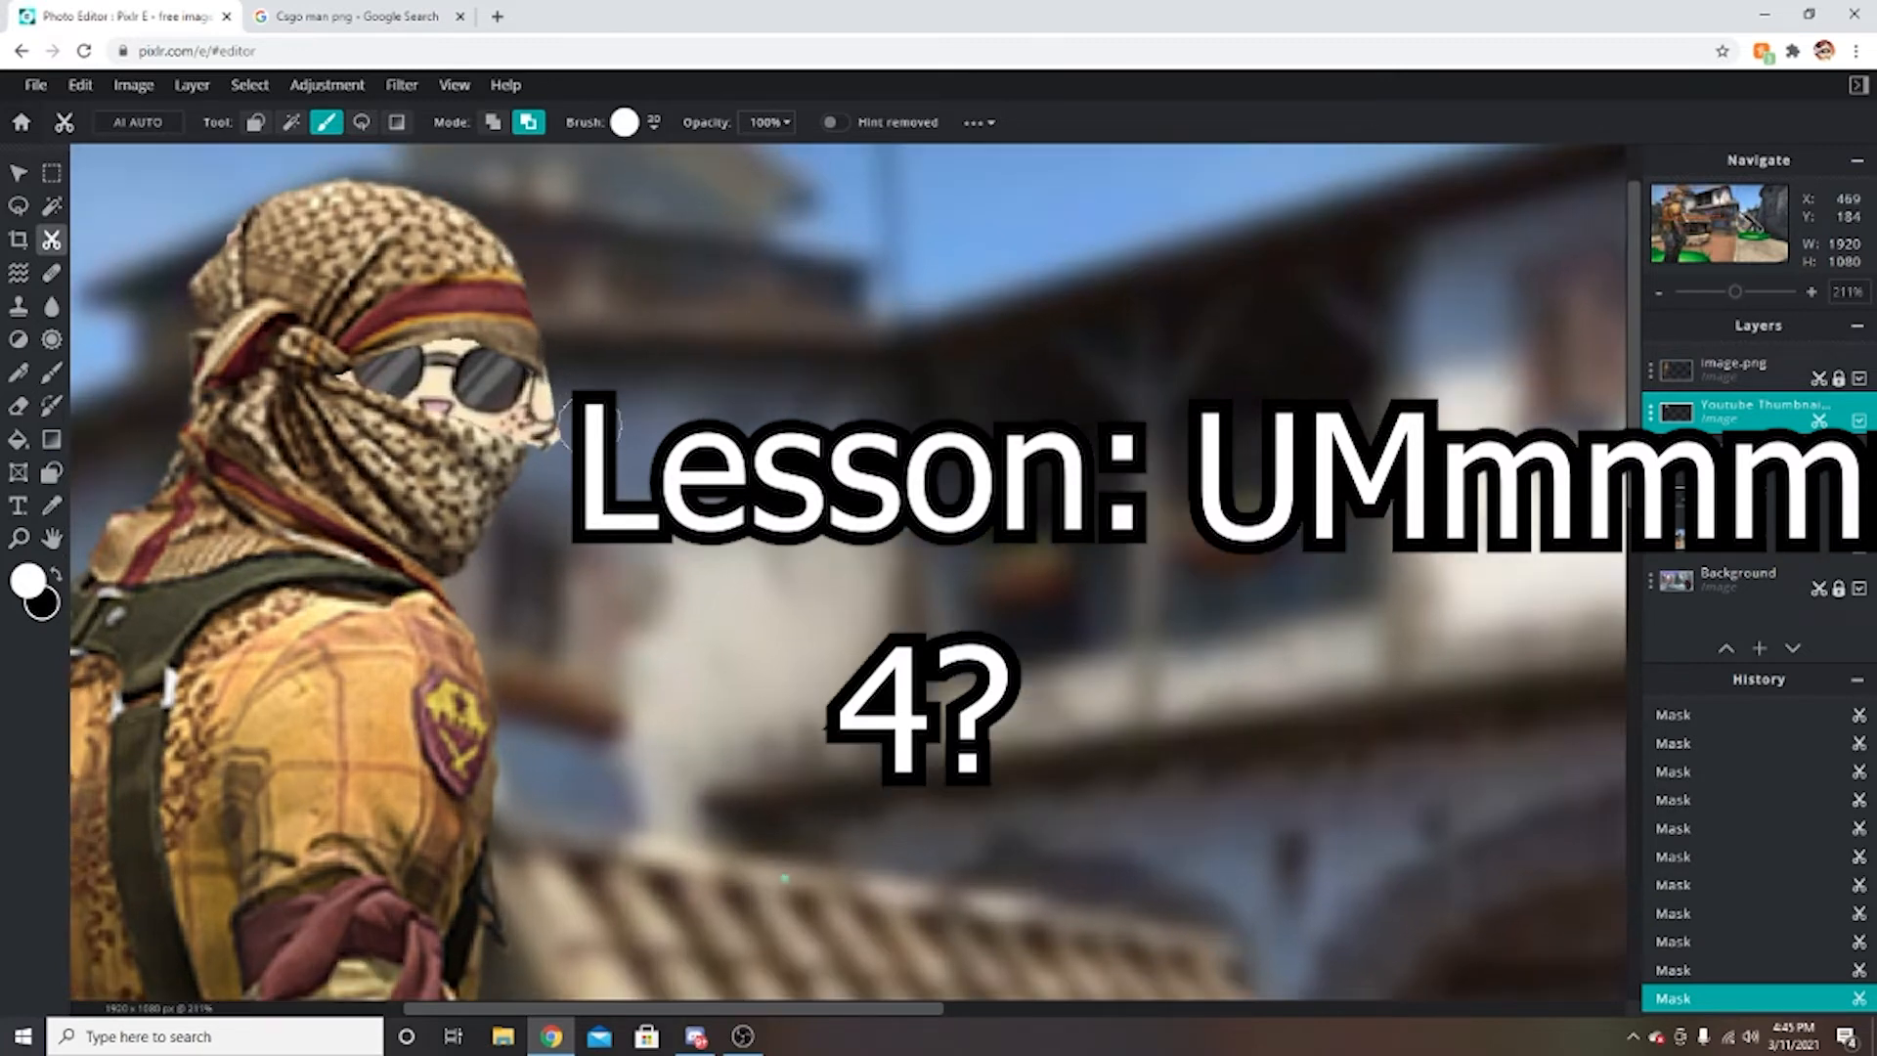
scroll(565, 607, "down", 10)
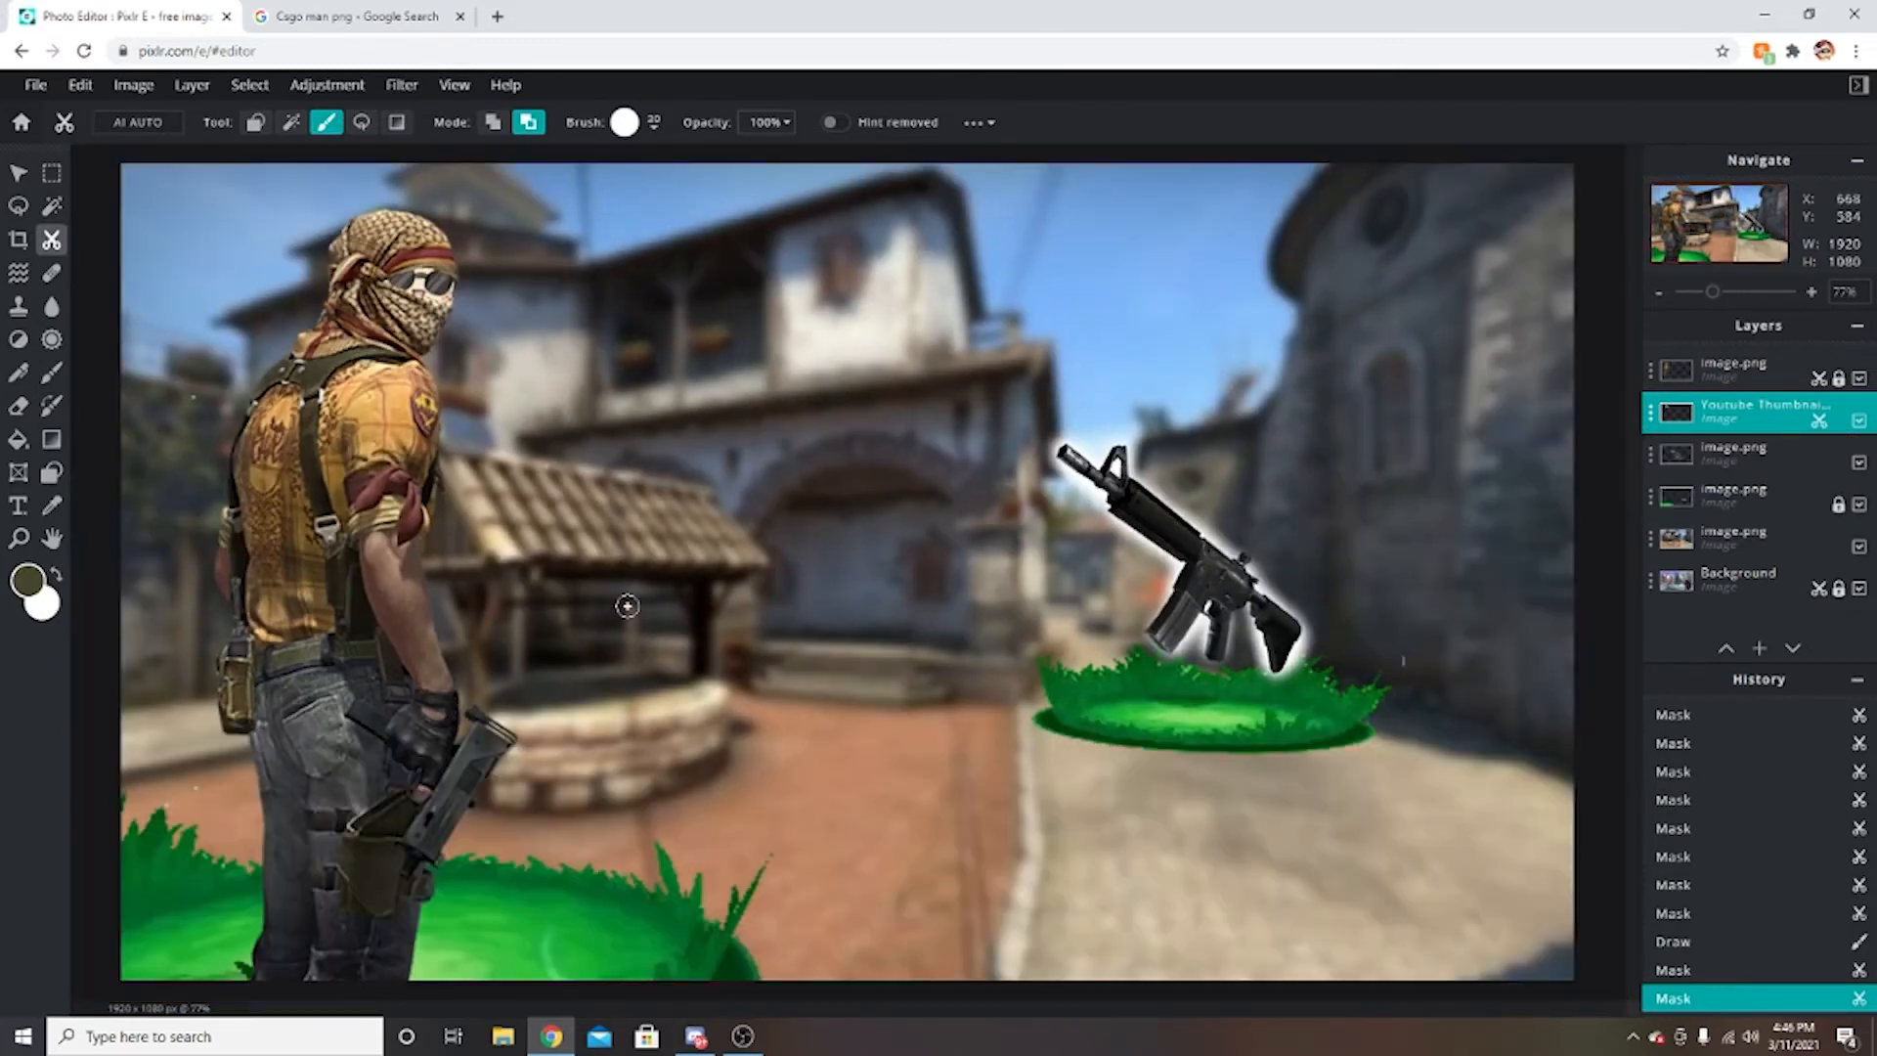
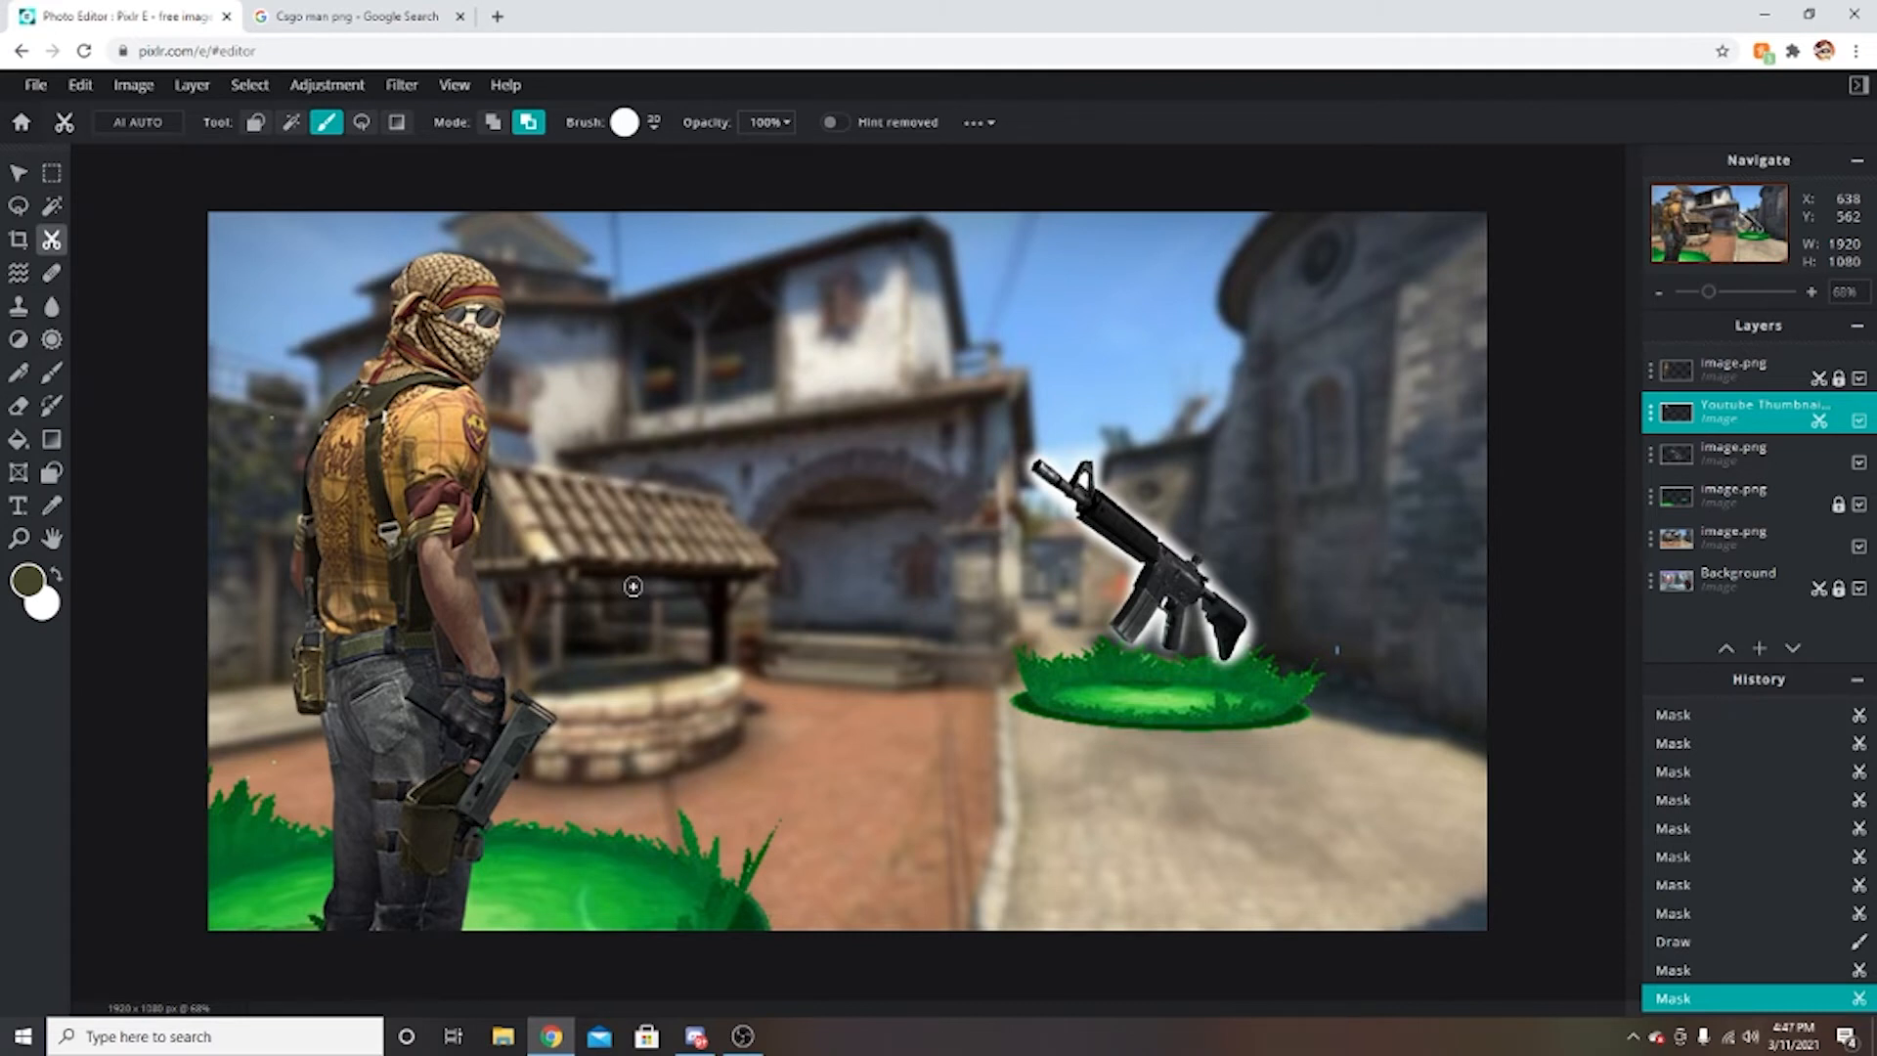
Switch to the Google image search, search for "action lines png" and look through the results for suitable lines.
left_click(293, 16)
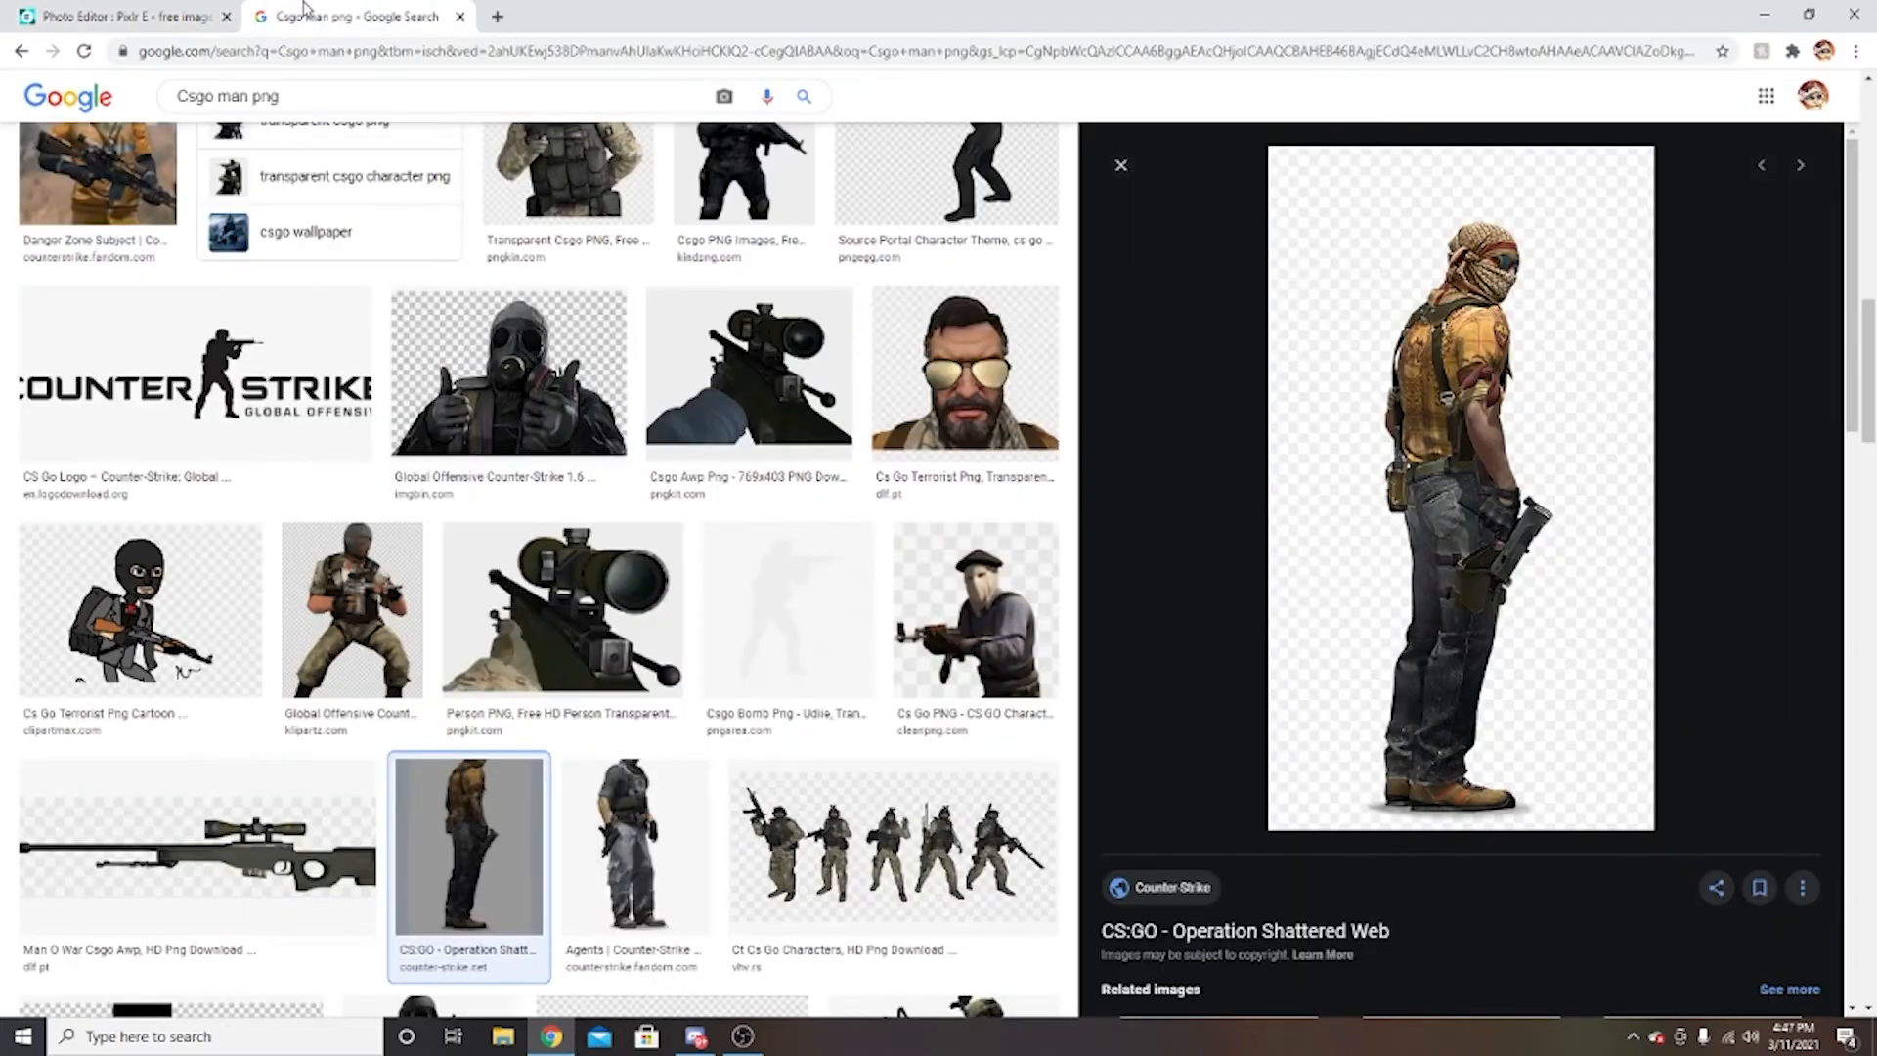
left_click_drag(283, 98, 145, 109)
key("BackSpace")
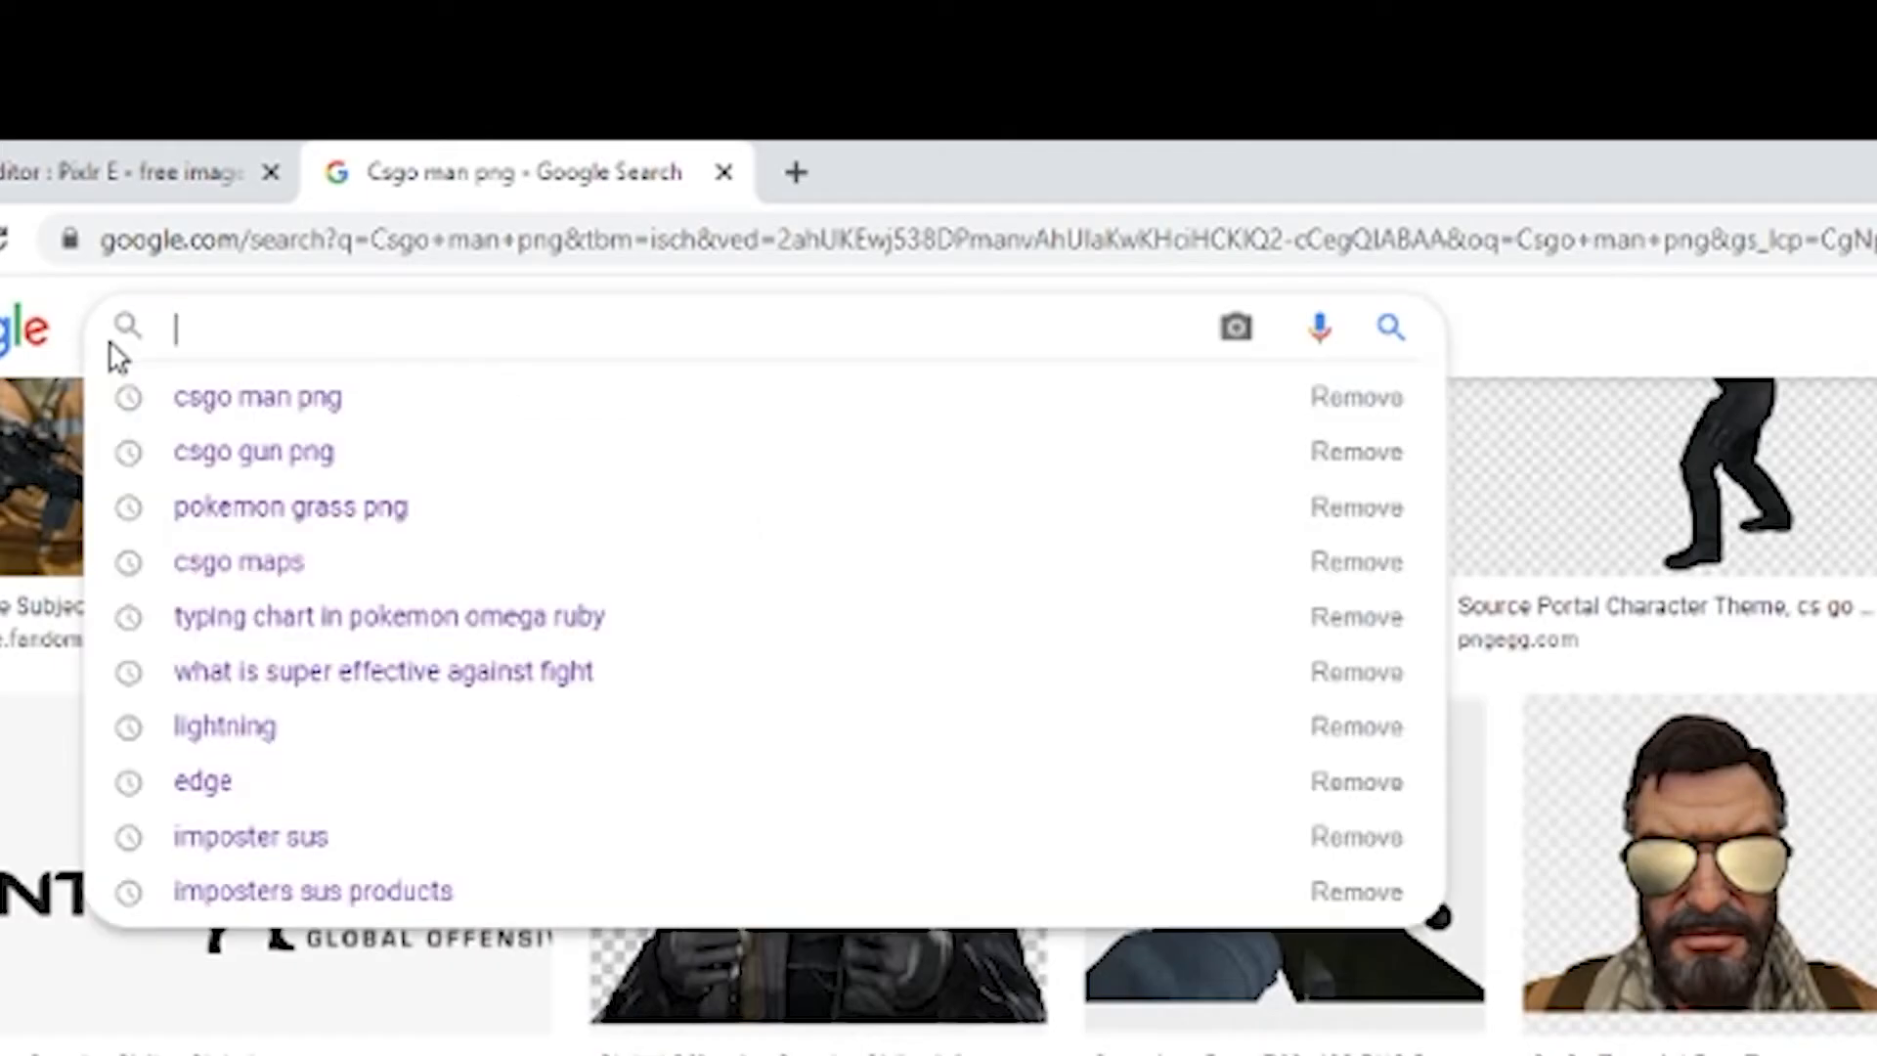
type("Action")
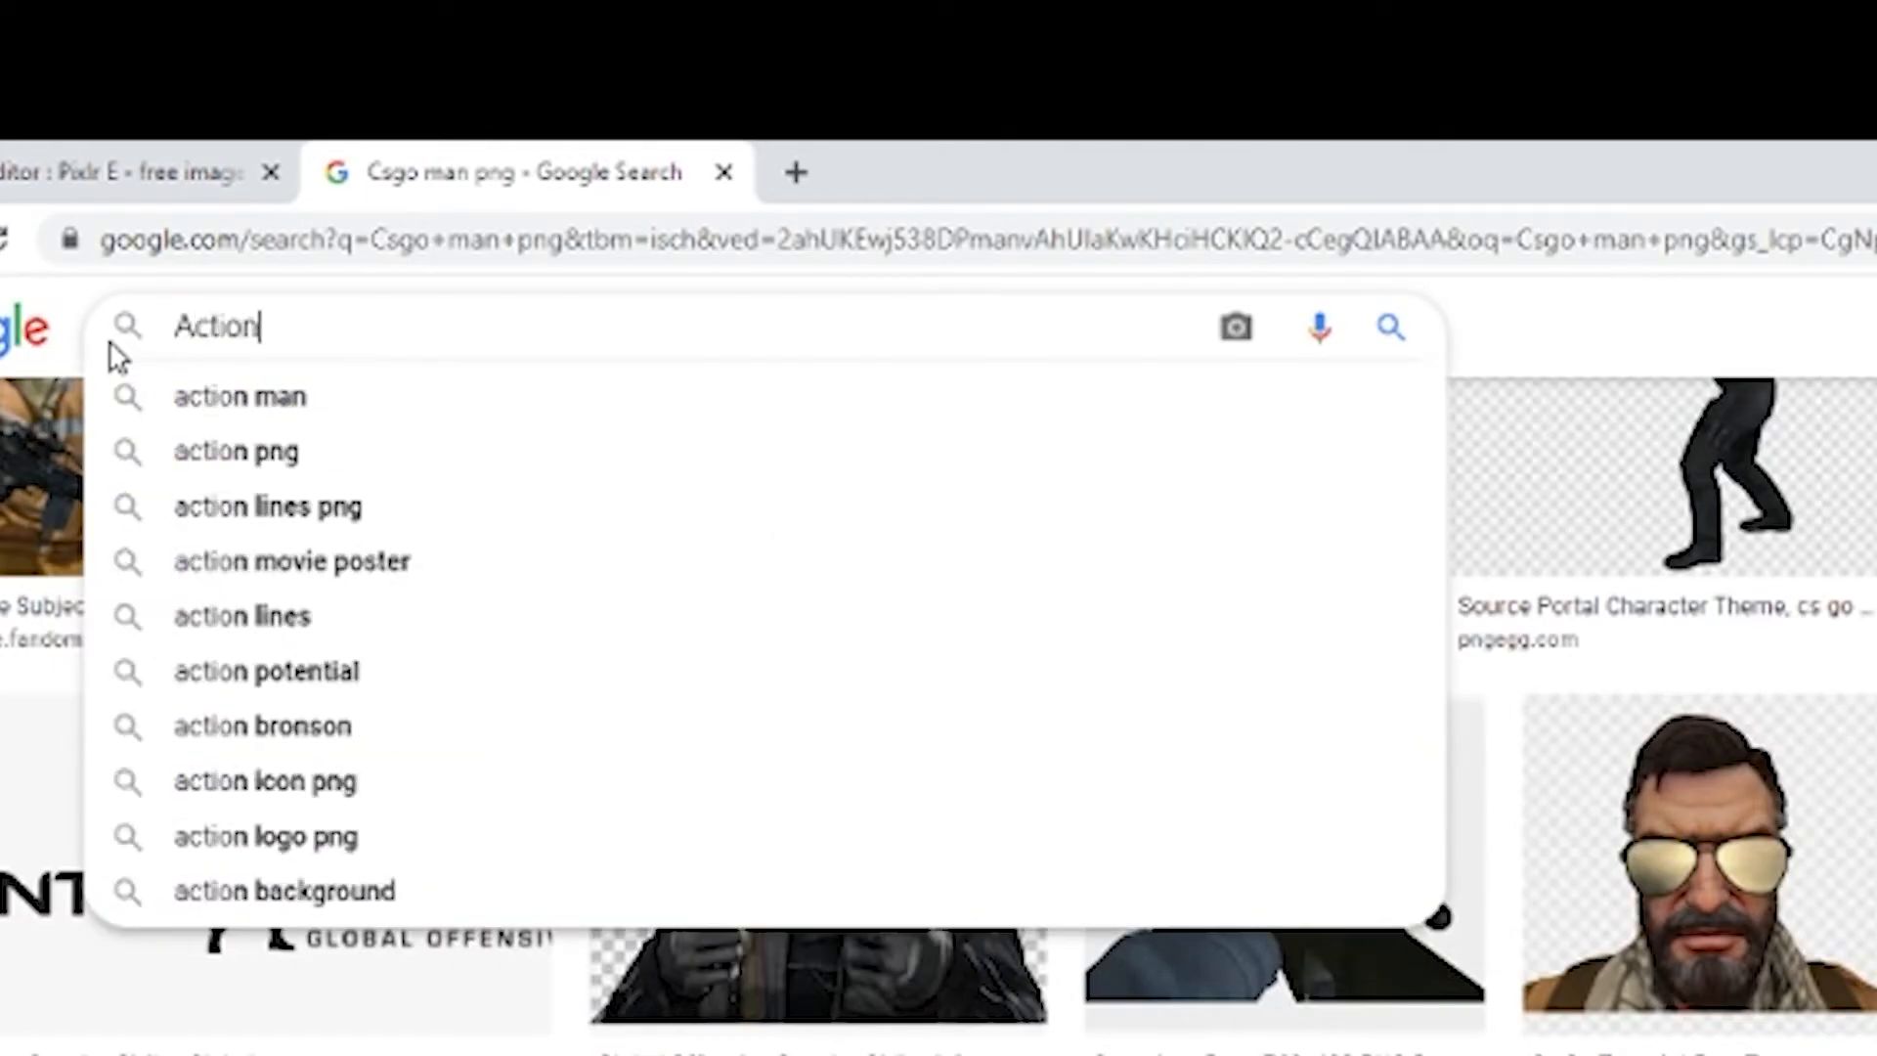
type(" lines")
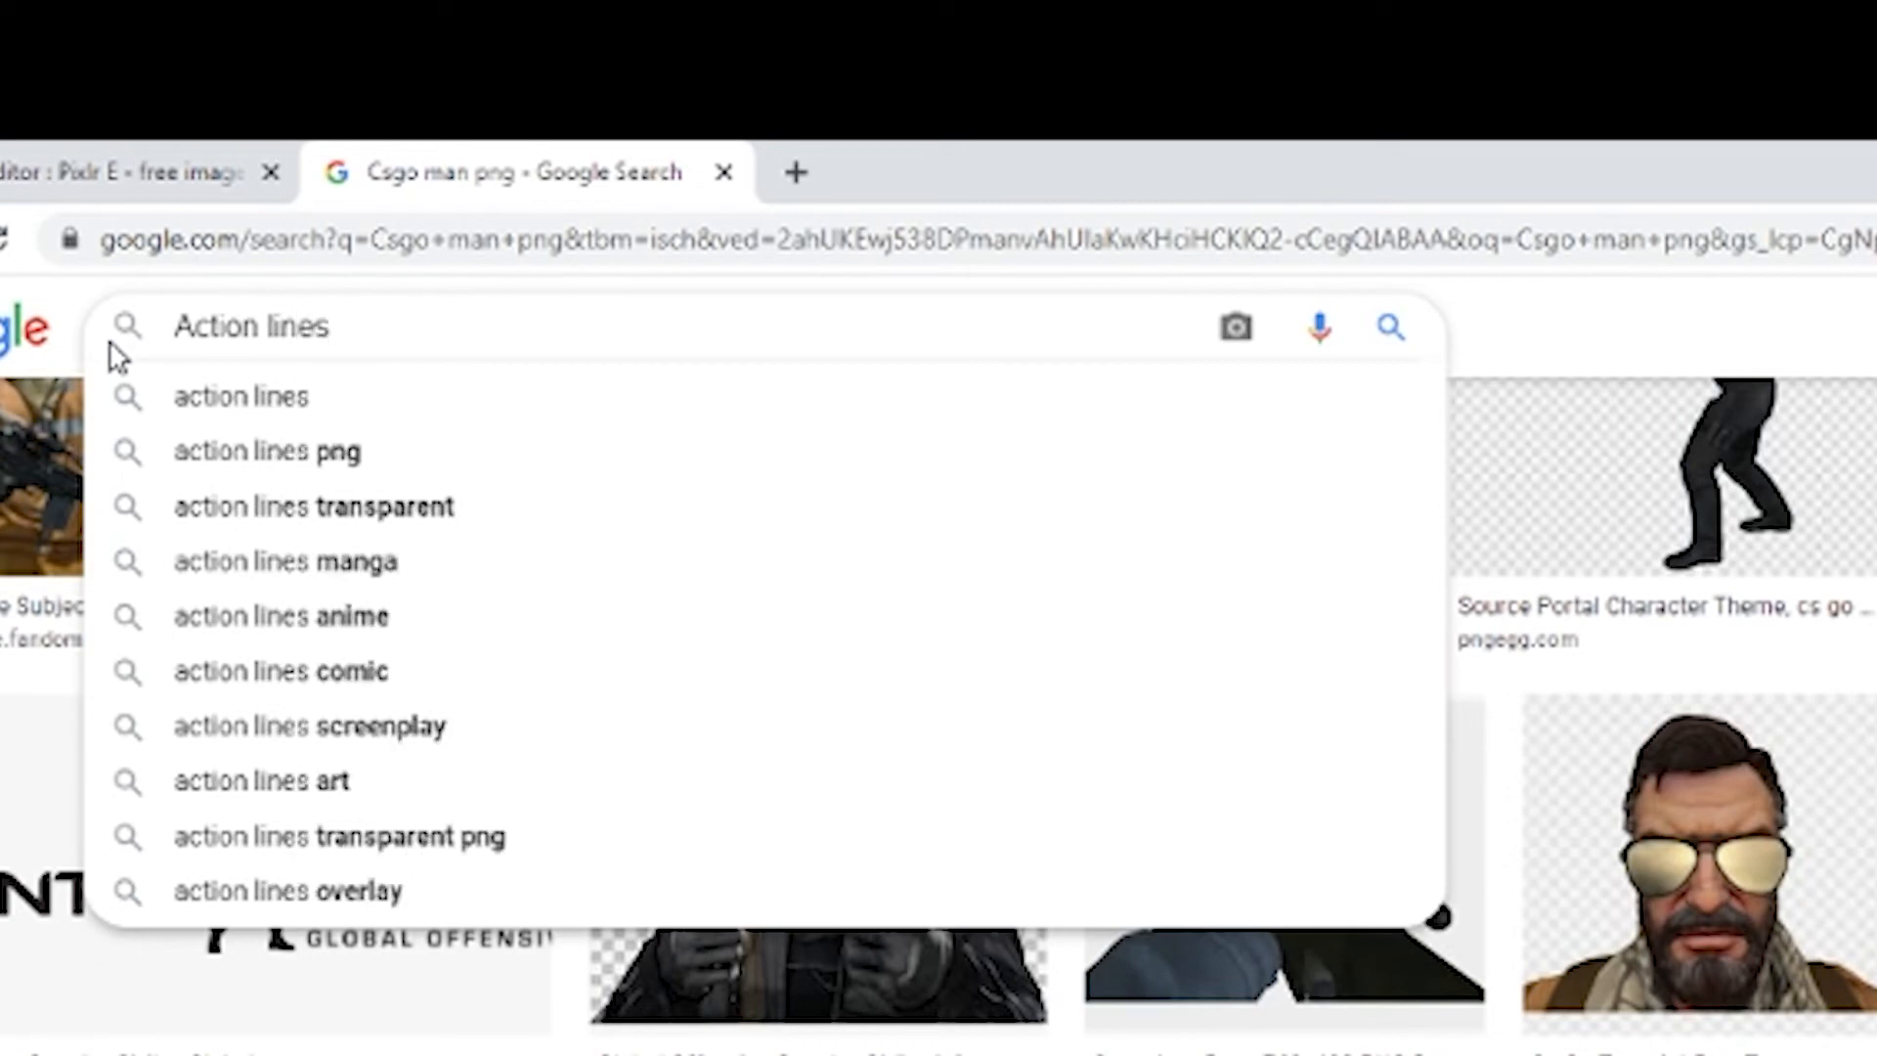
left_click(294, 451)
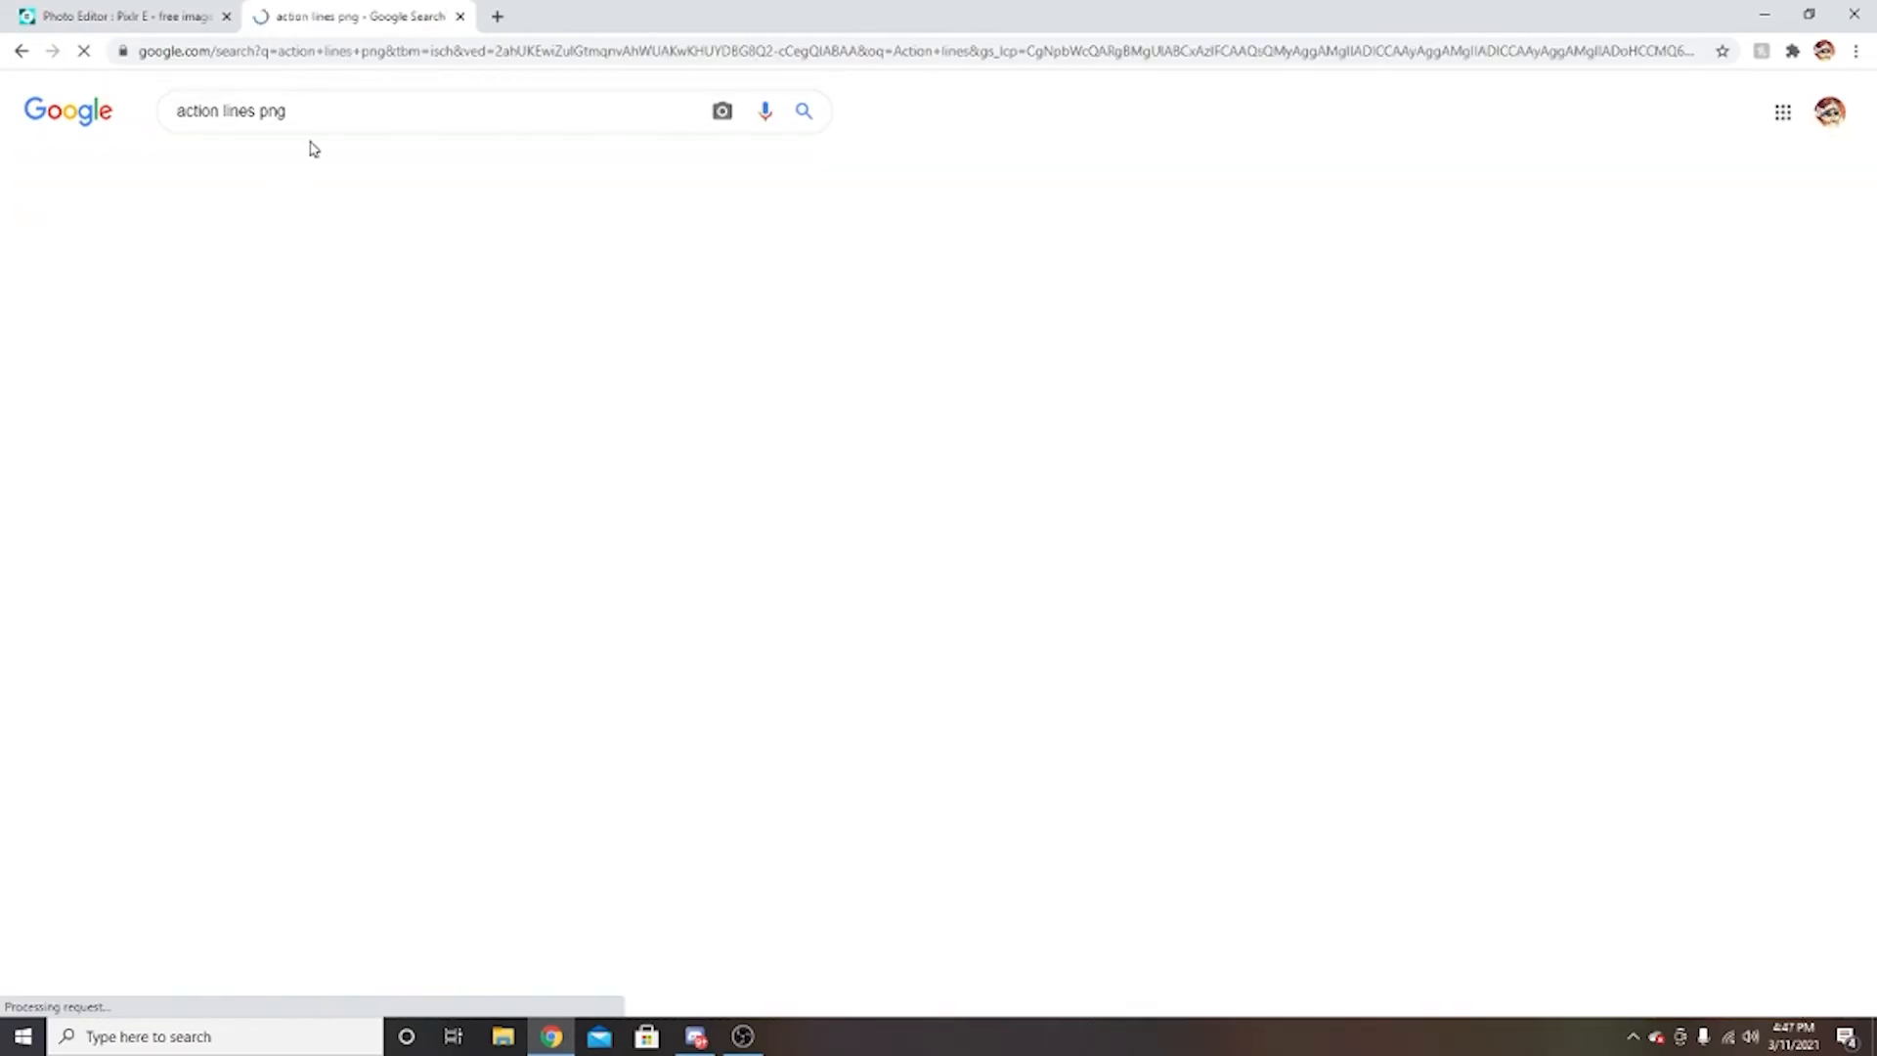
scroll(838, 482, "down", 4)
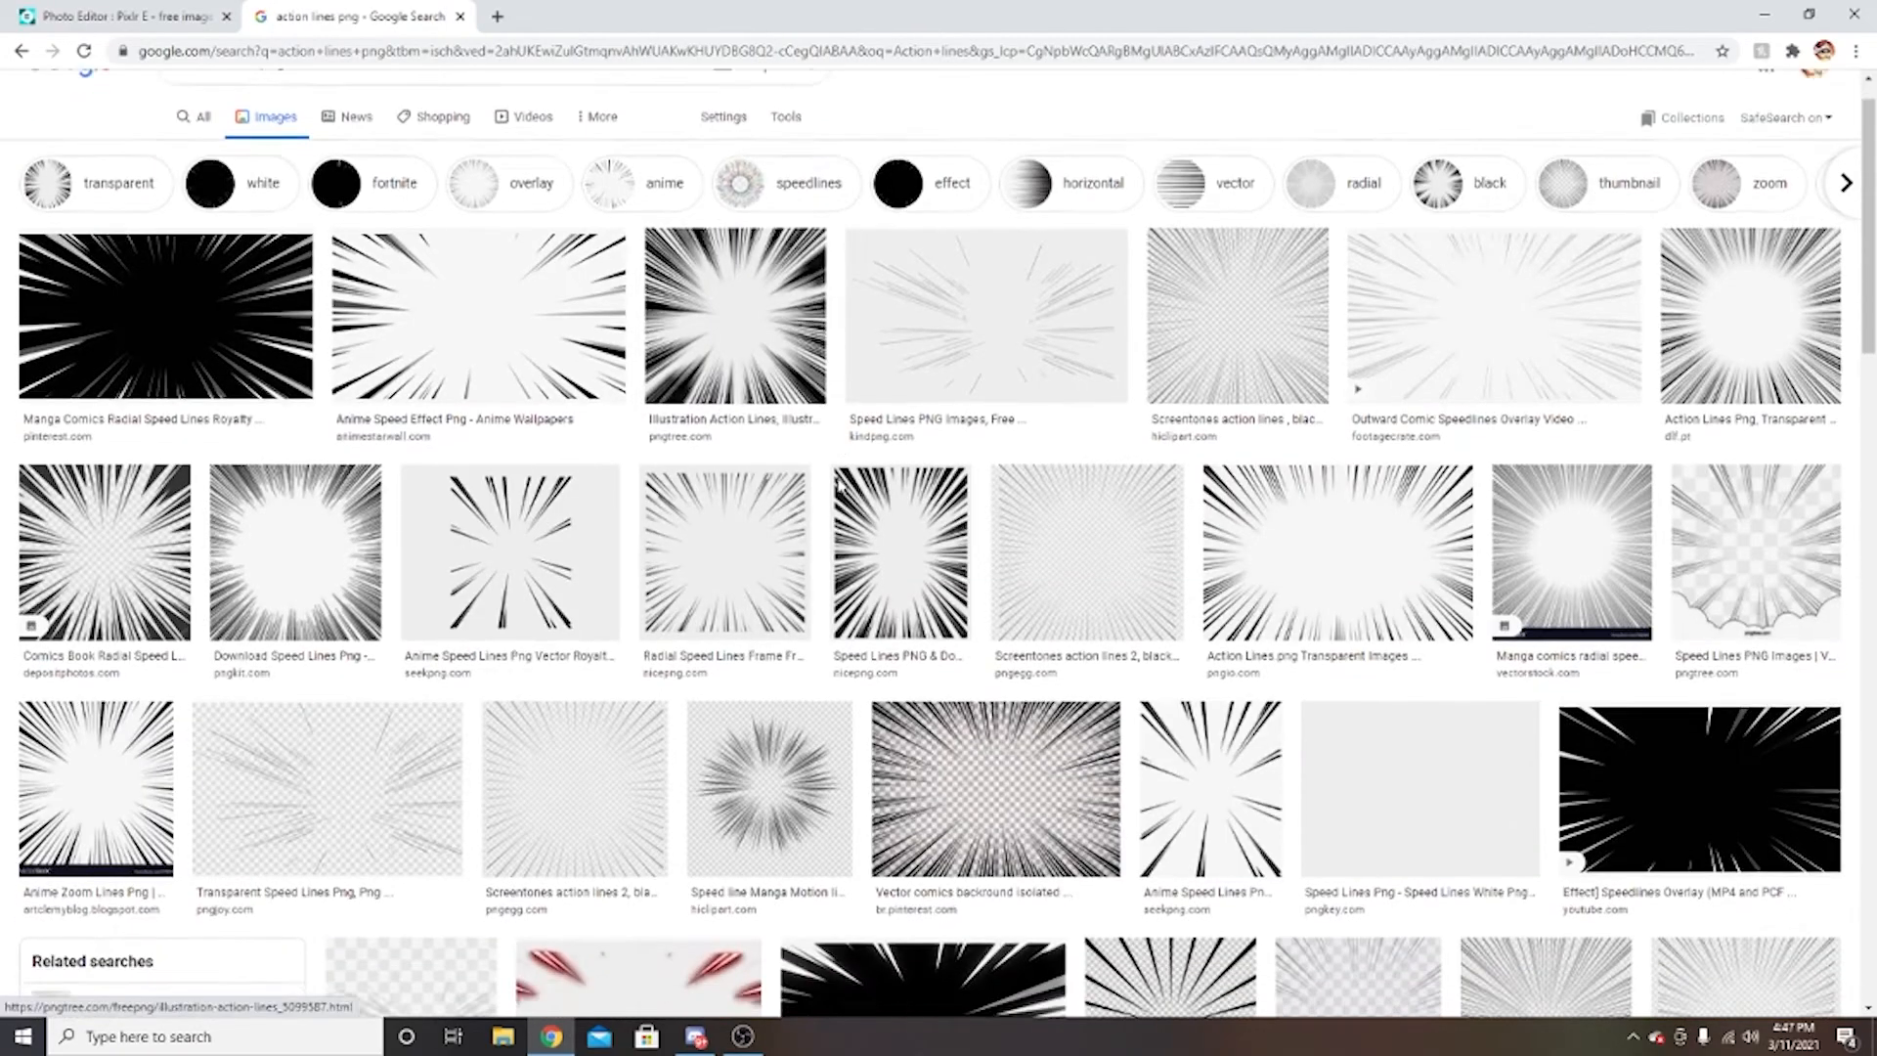
scroll(841, 491, "down", 9)
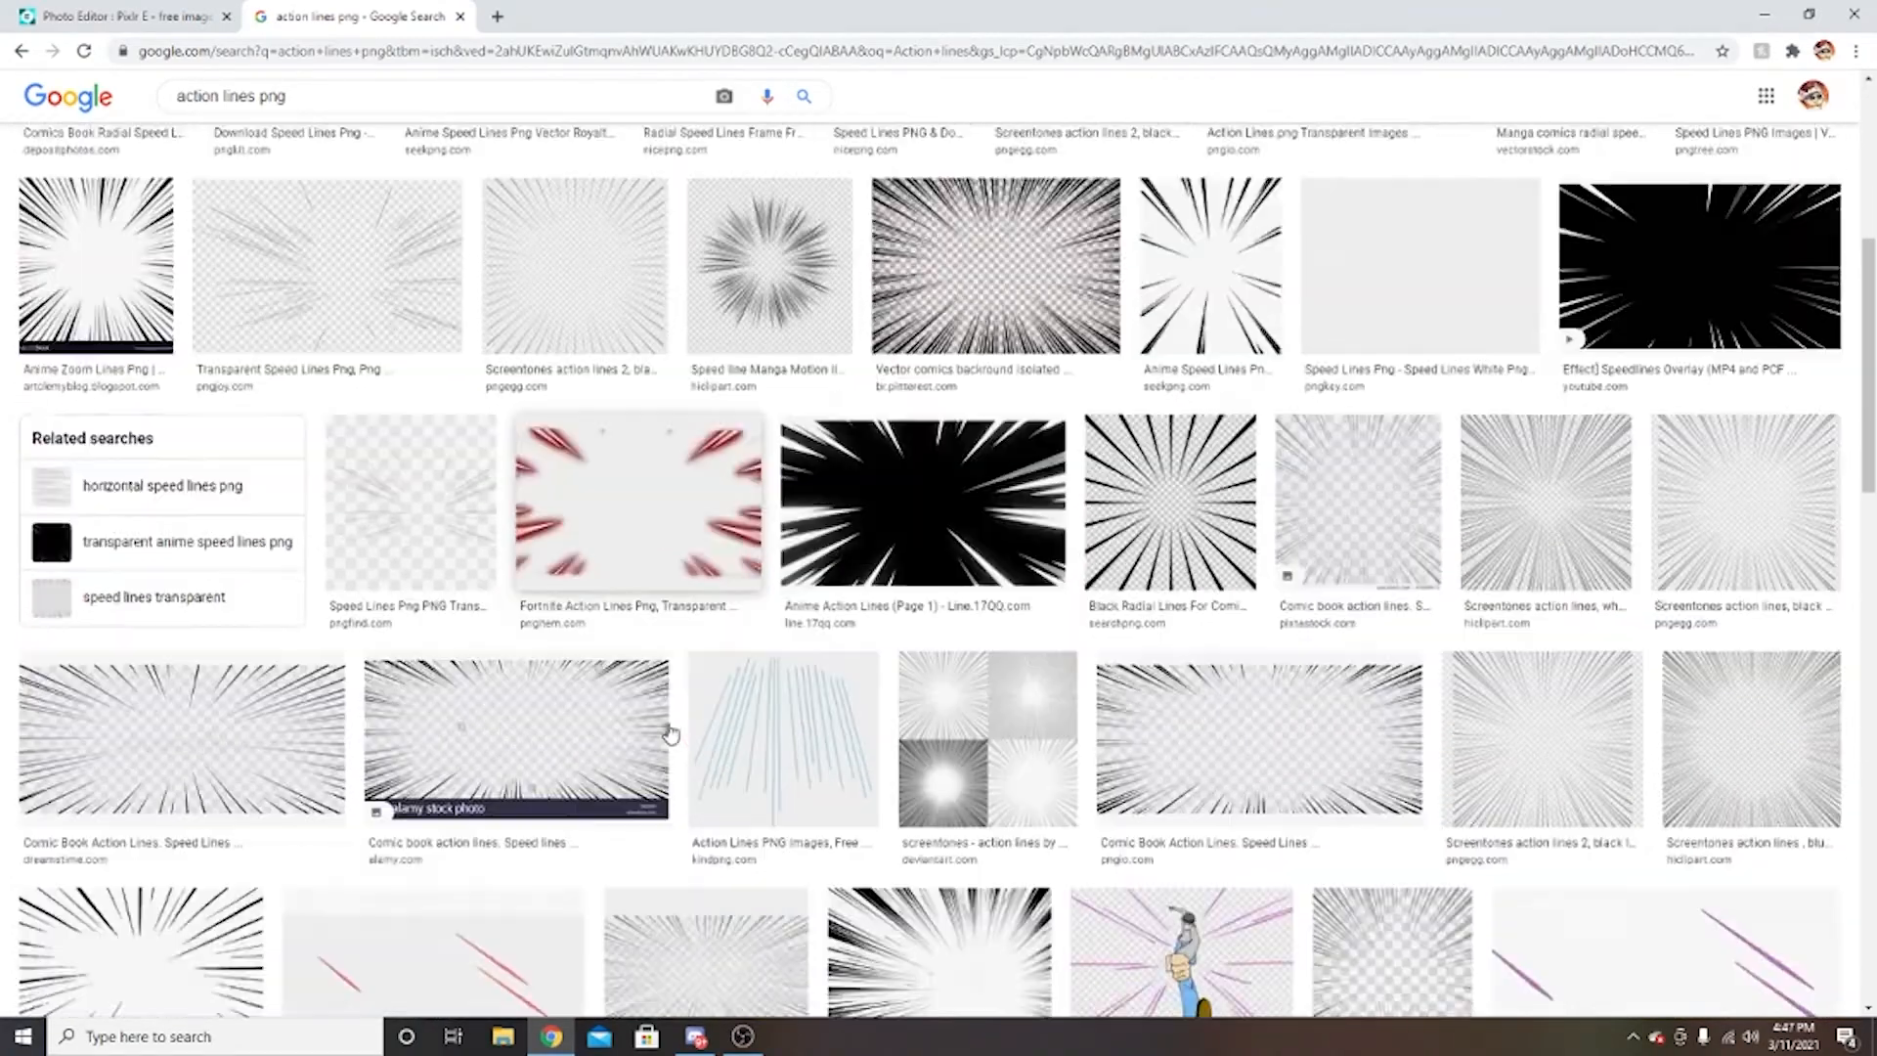
scroll(655, 665, "down", 7)
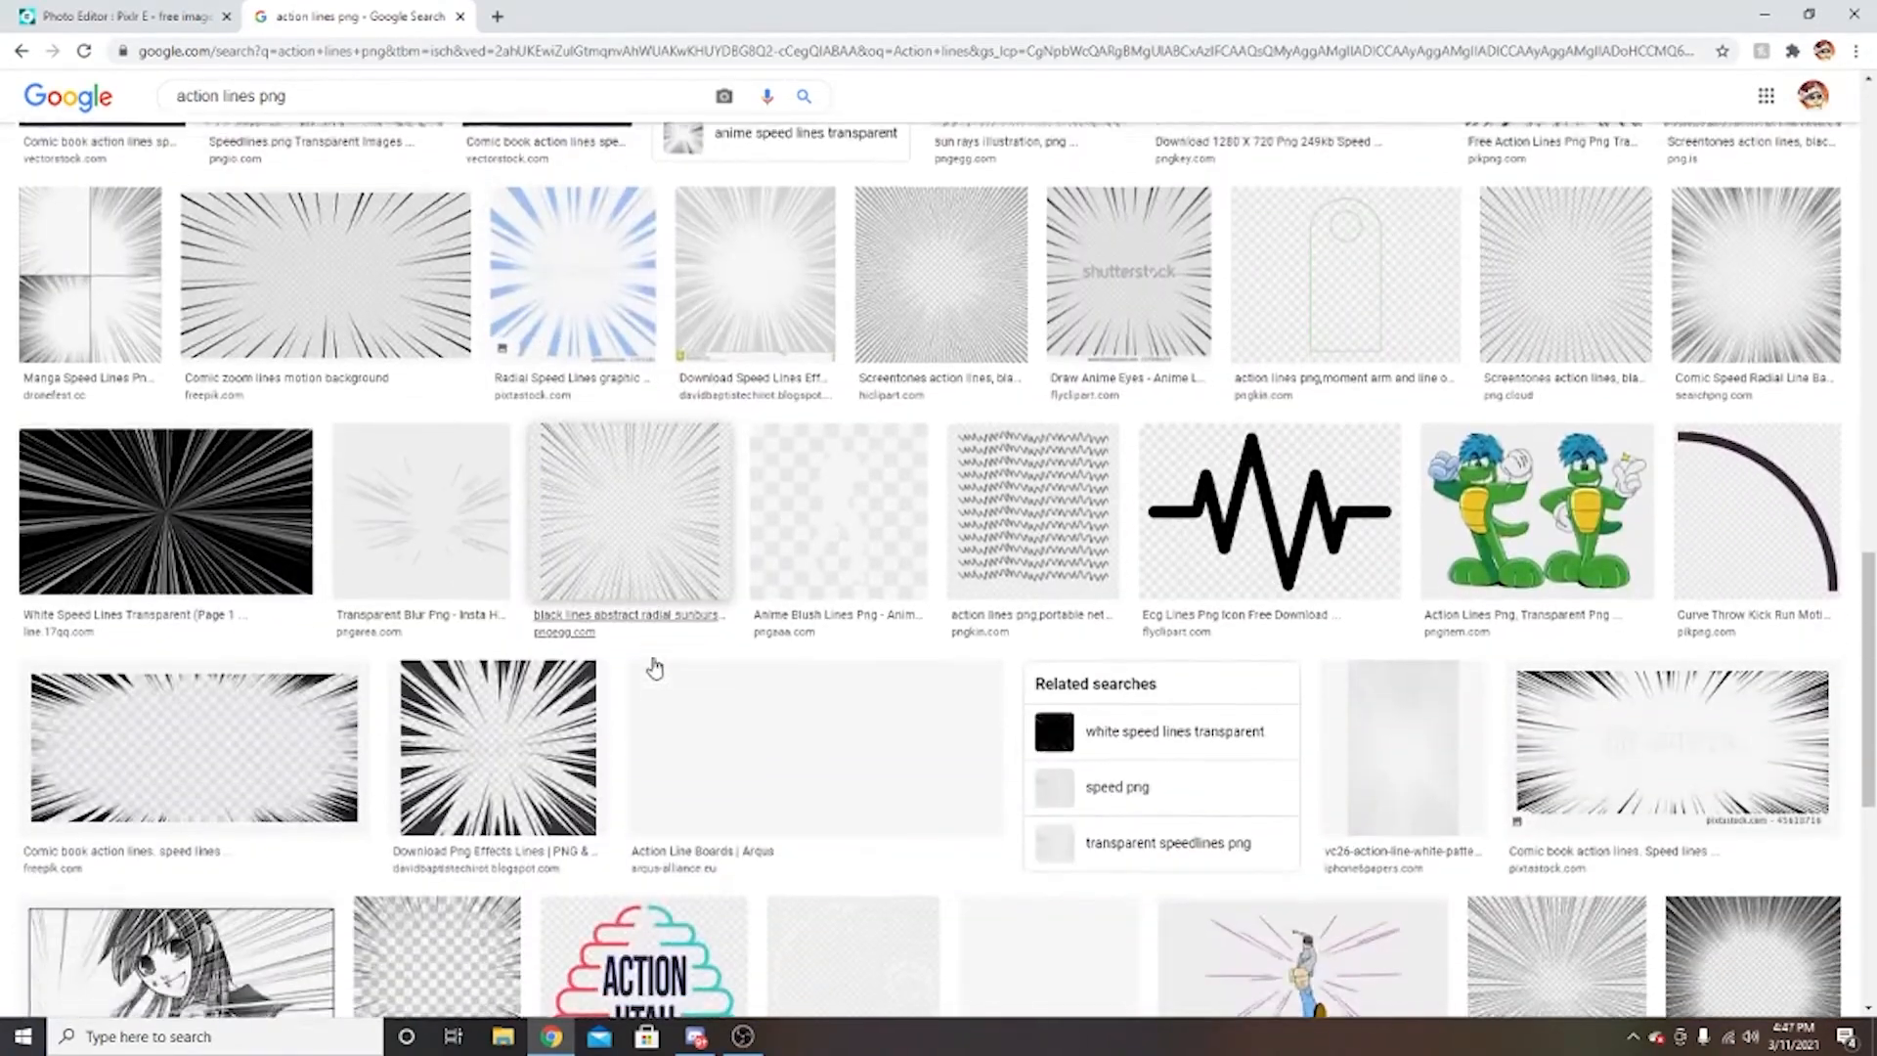
scroll(655, 666, "down", 4)
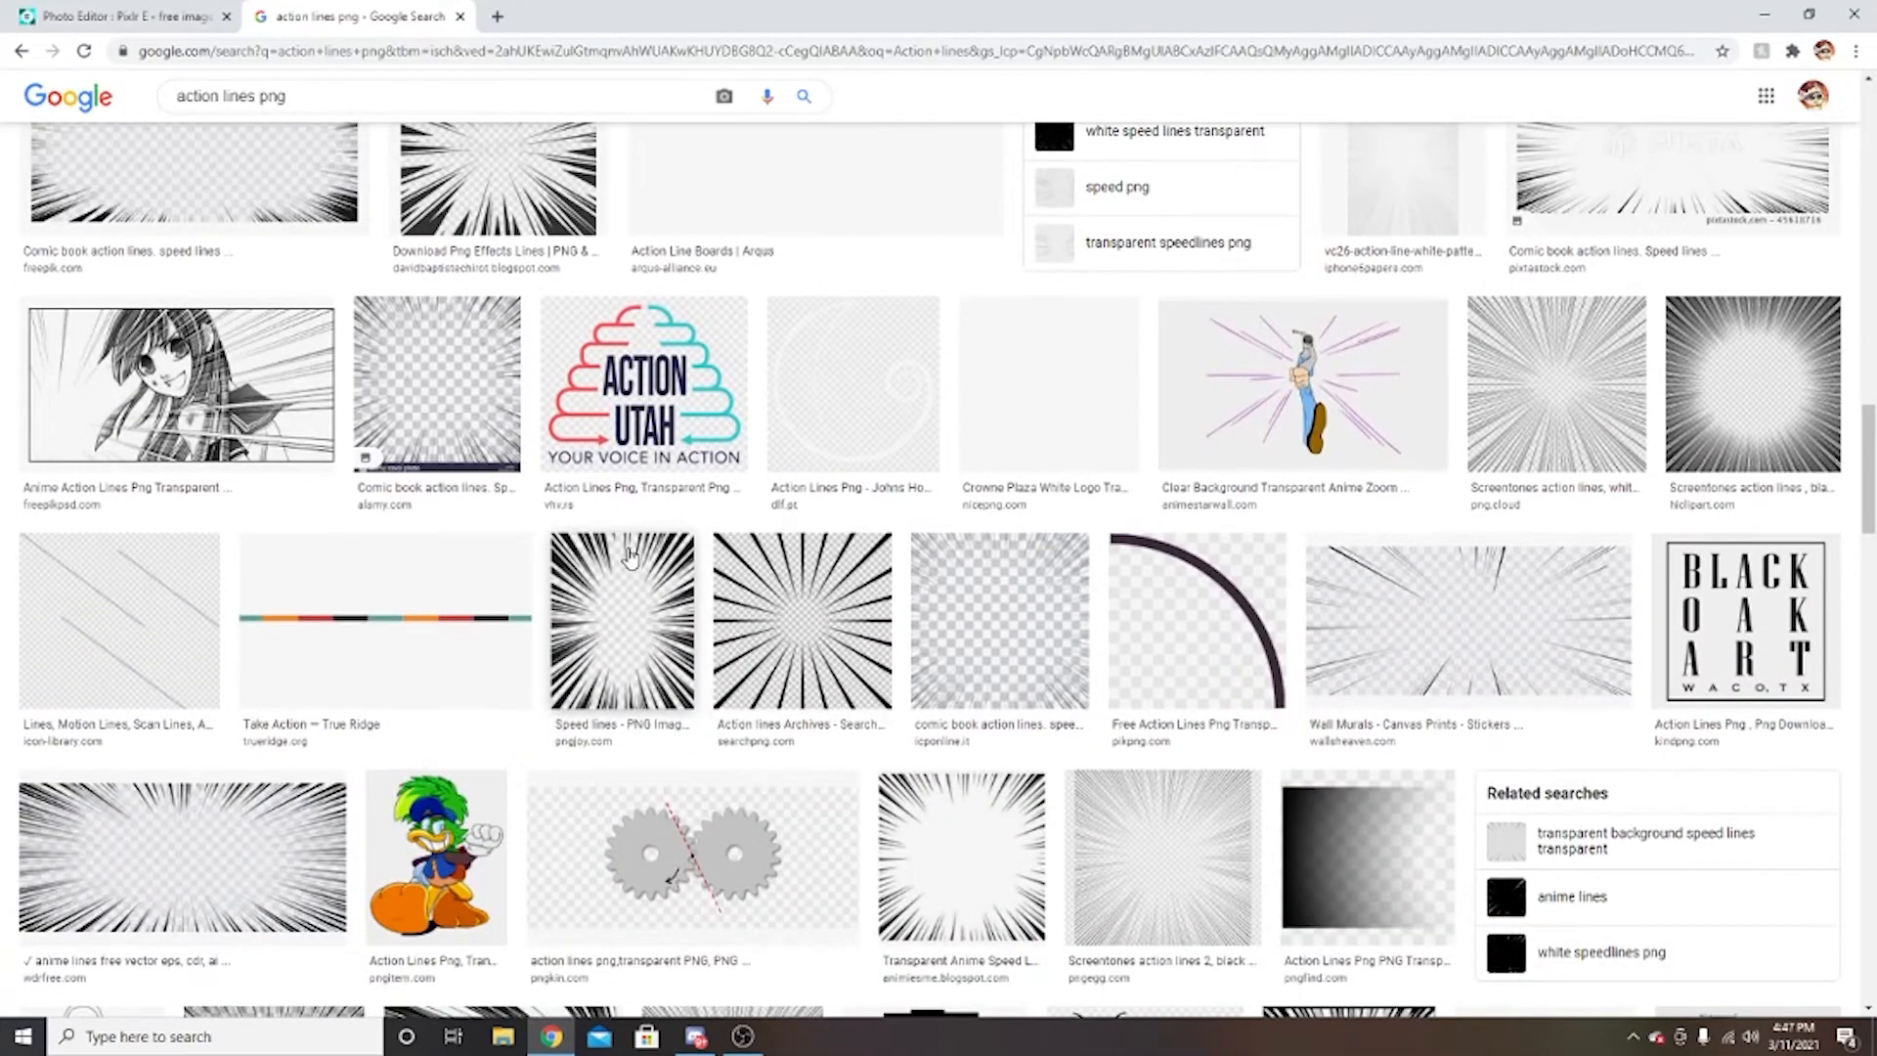
scroll(745, 607, "down", 7)
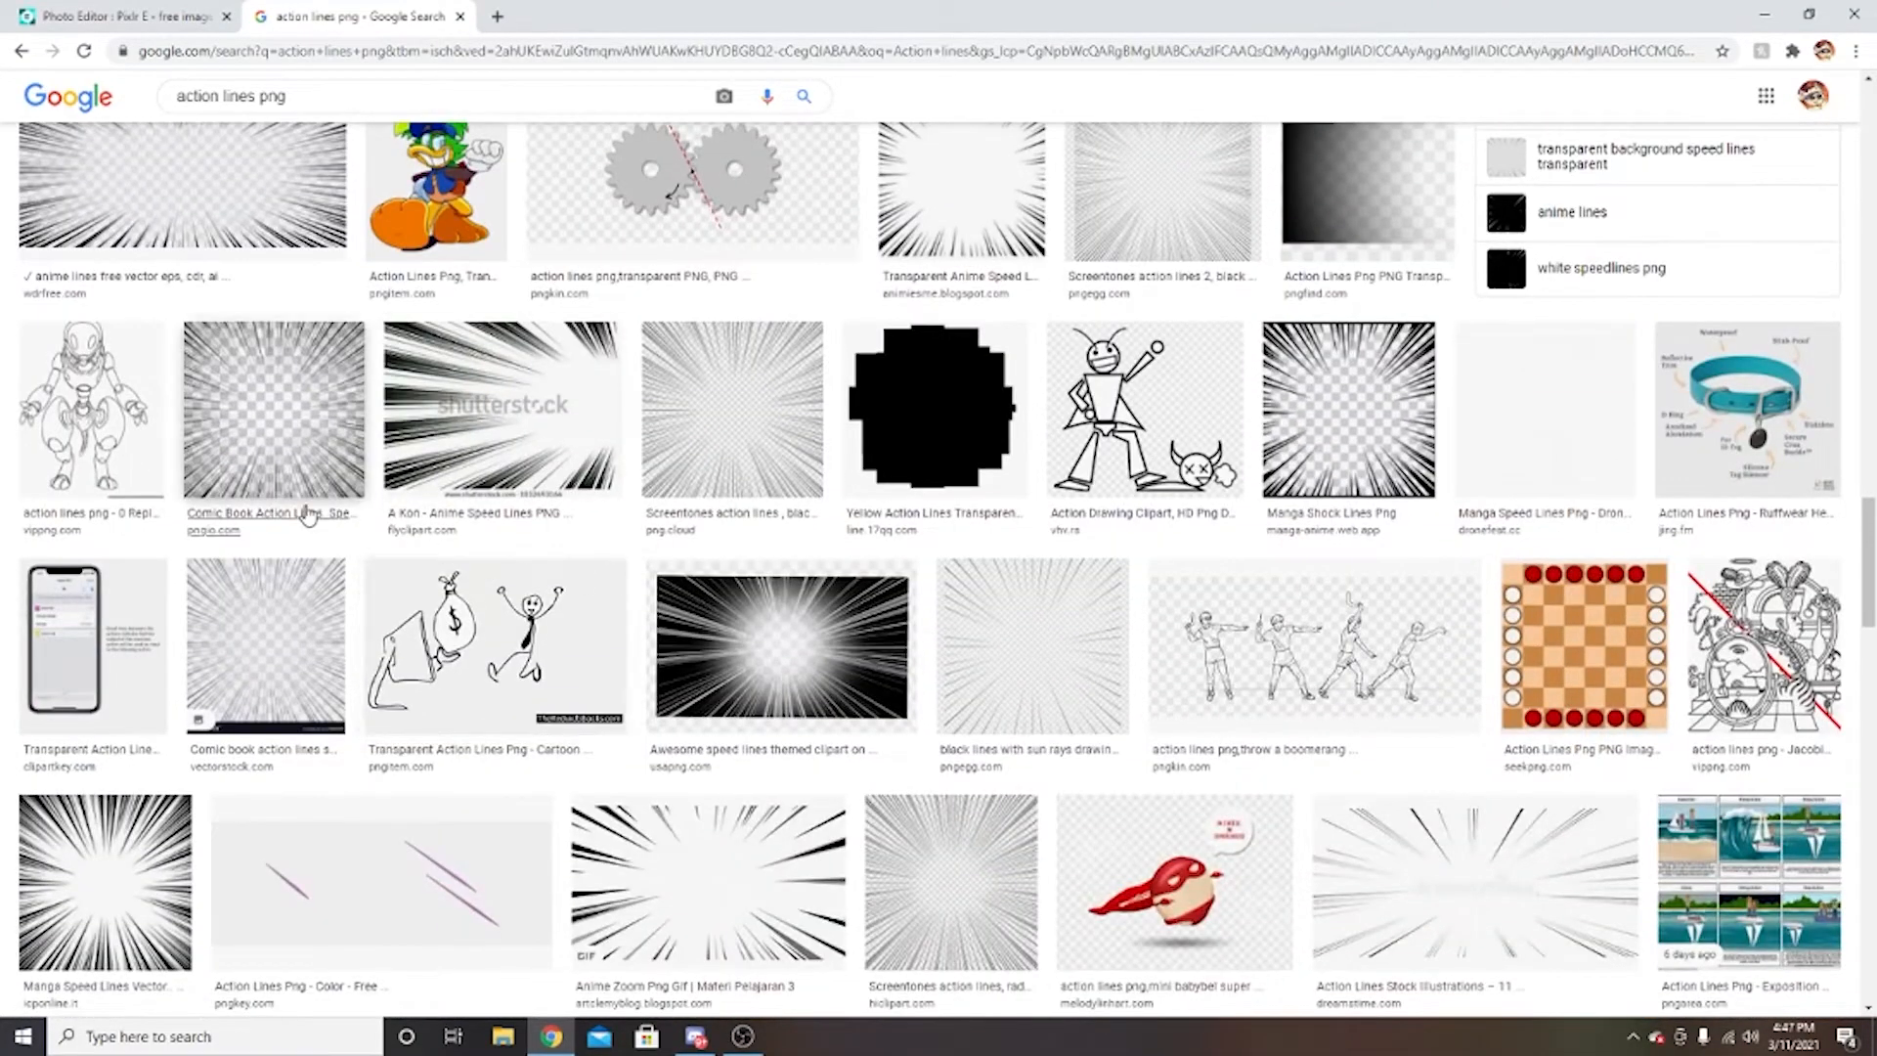
Change the image search to "action lines" and look through the results.
left_click(285, 96)
key("BackSpace")
key("BackSpace")
key("BackSpace")
key("BackSpace")
key("Return")
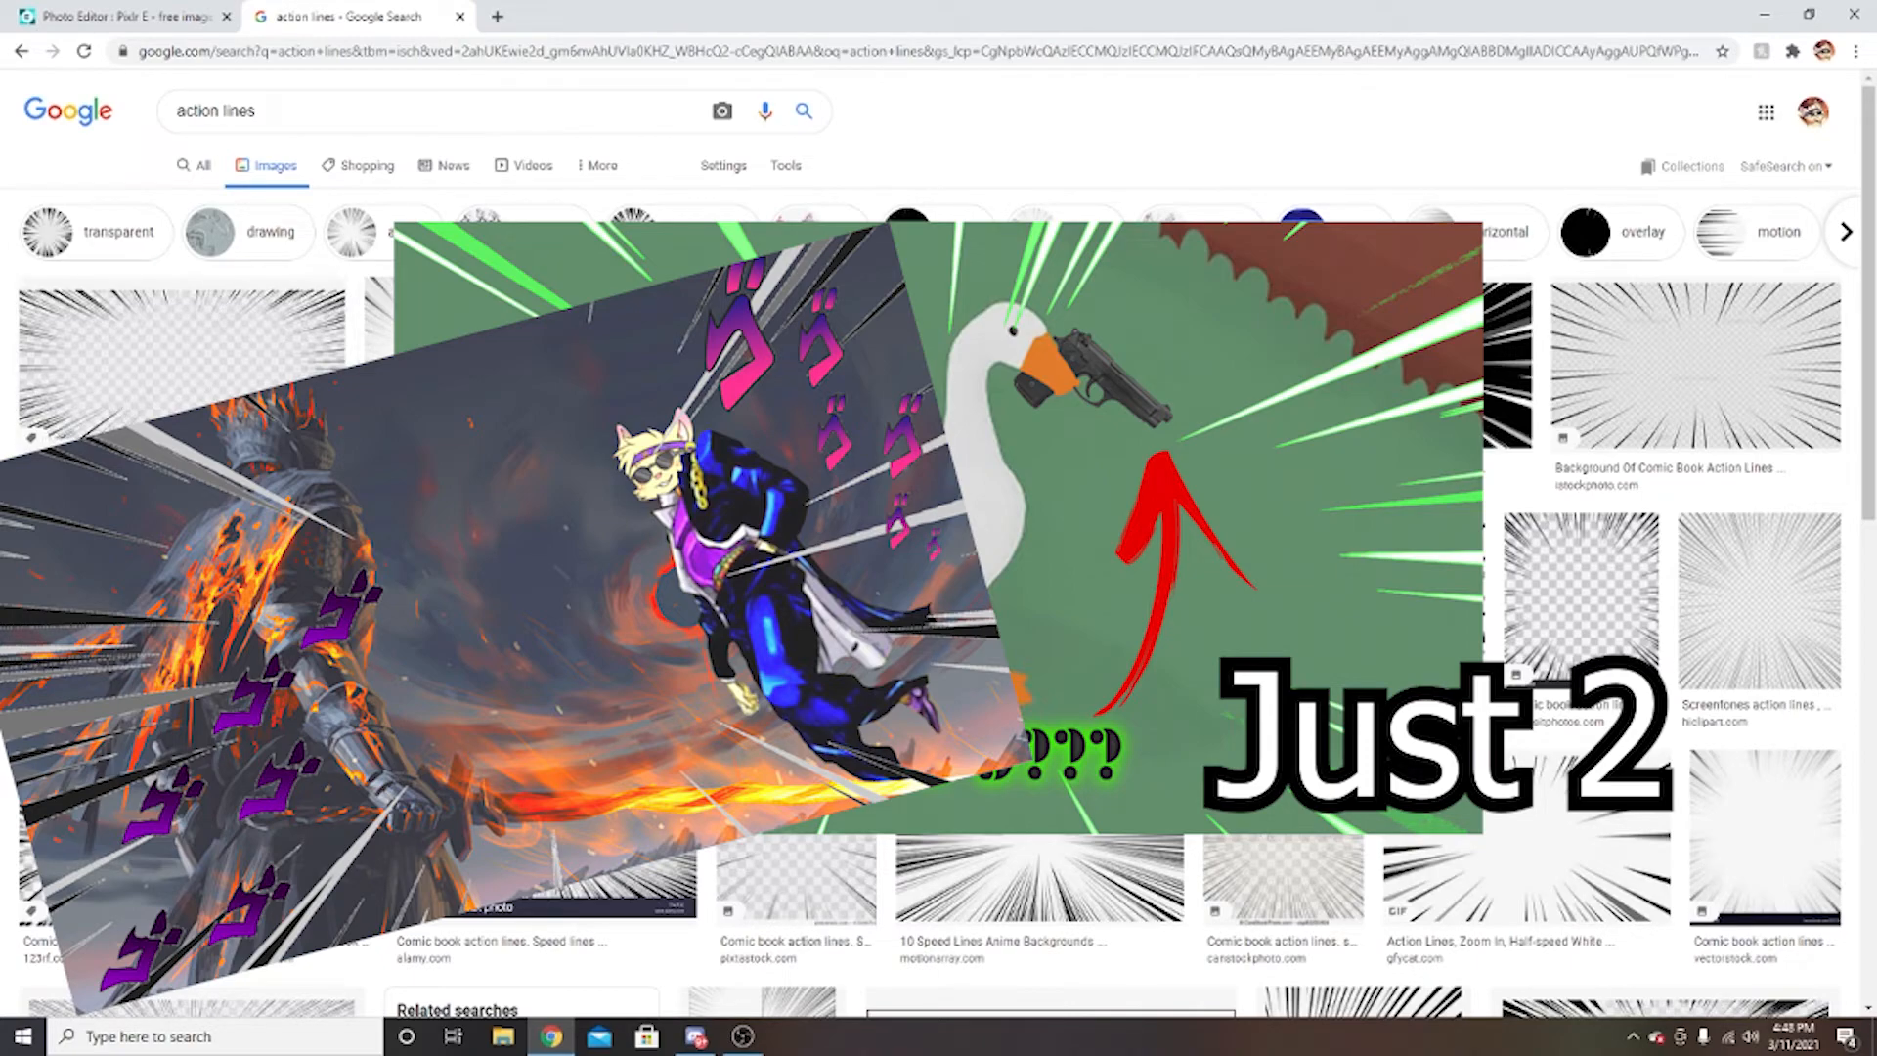
scroll(1647, 461, "down", 5)
scroll(1647, 462, "down", 6)
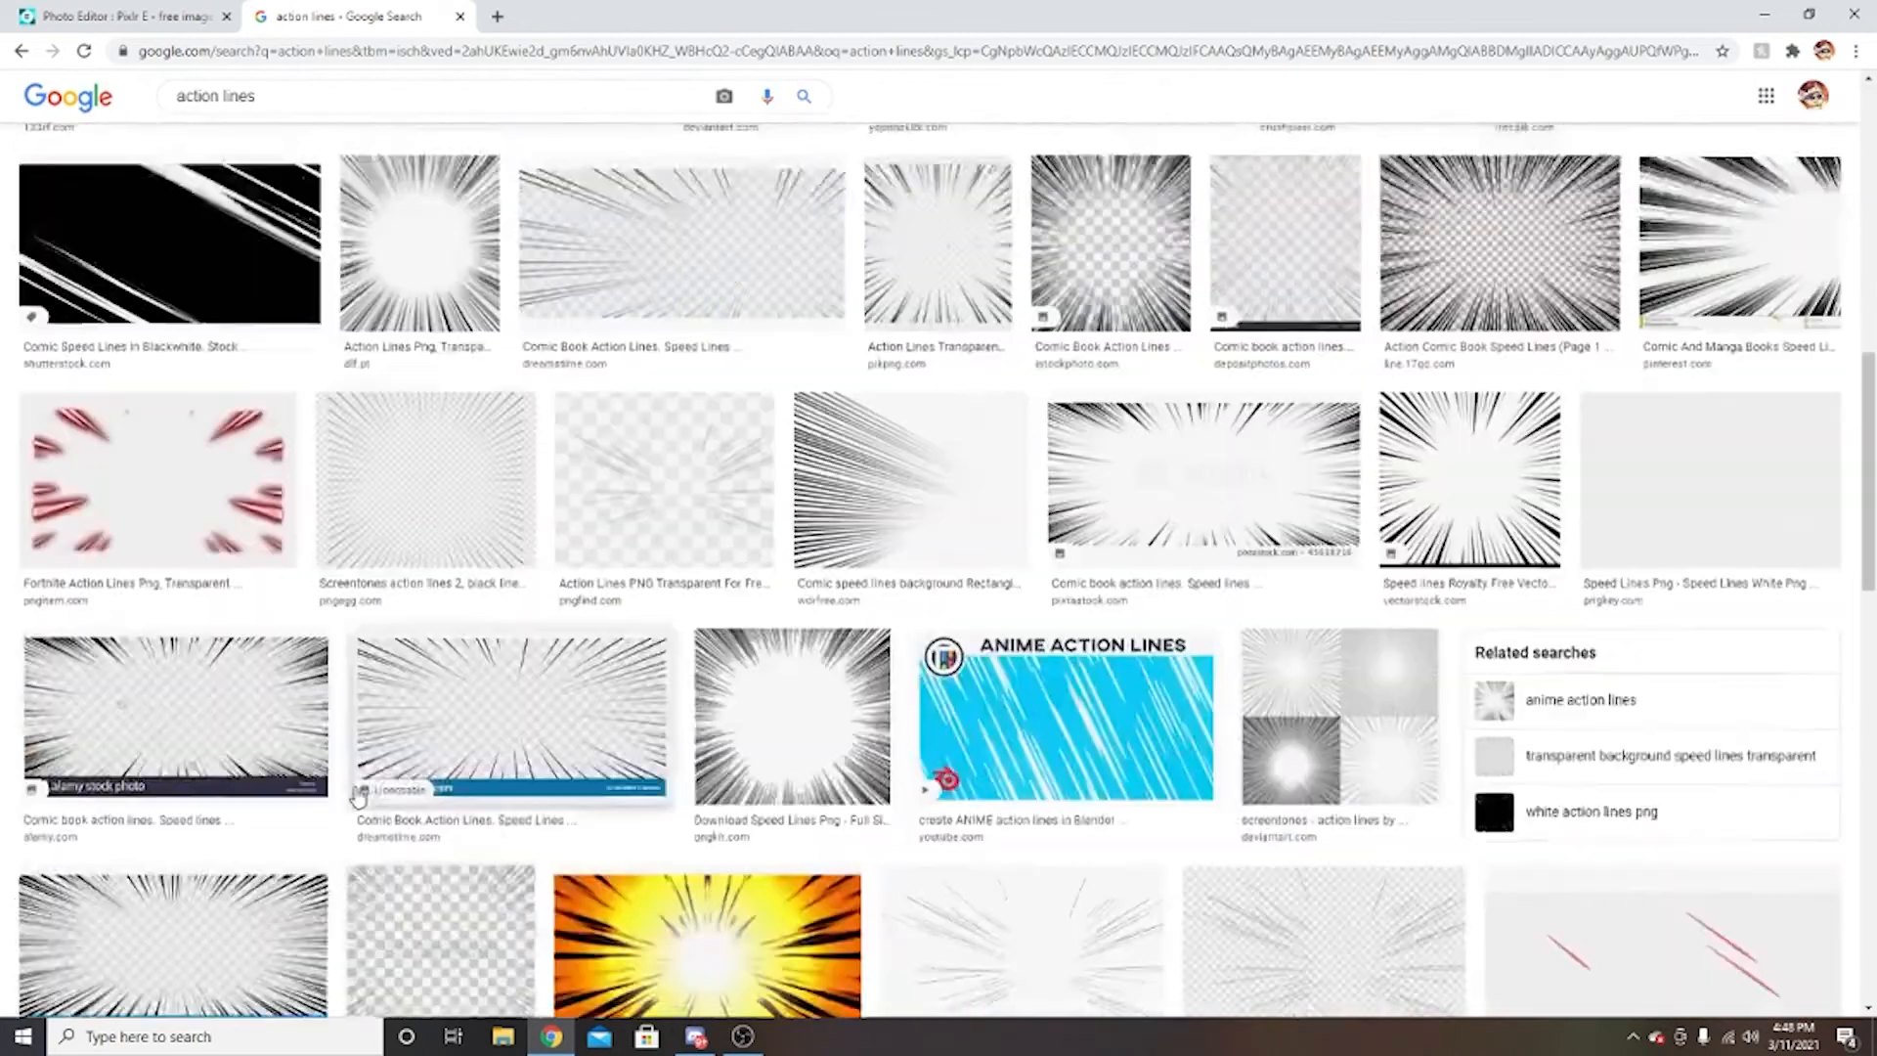
Preview the red Fortnite action lines image and look through its related images.
left_click(149, 405)
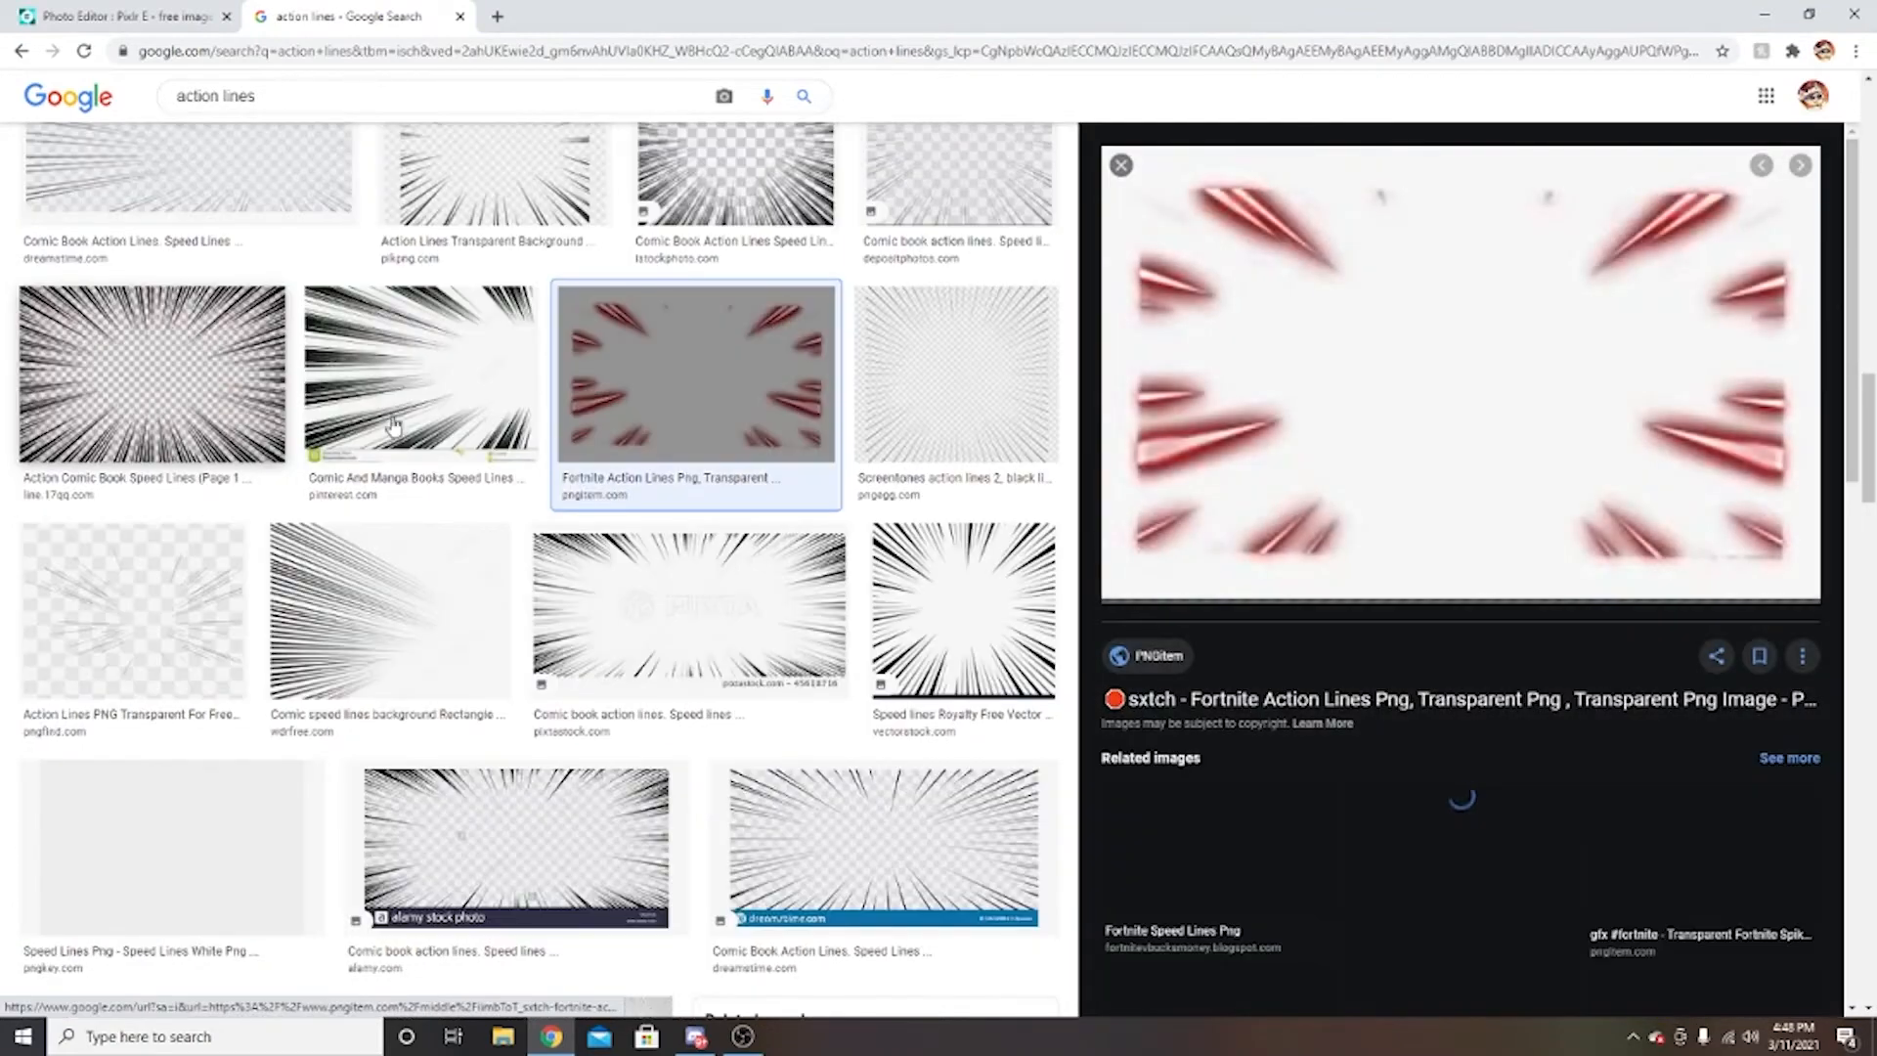
scroll(1594, 552, "down", 8)
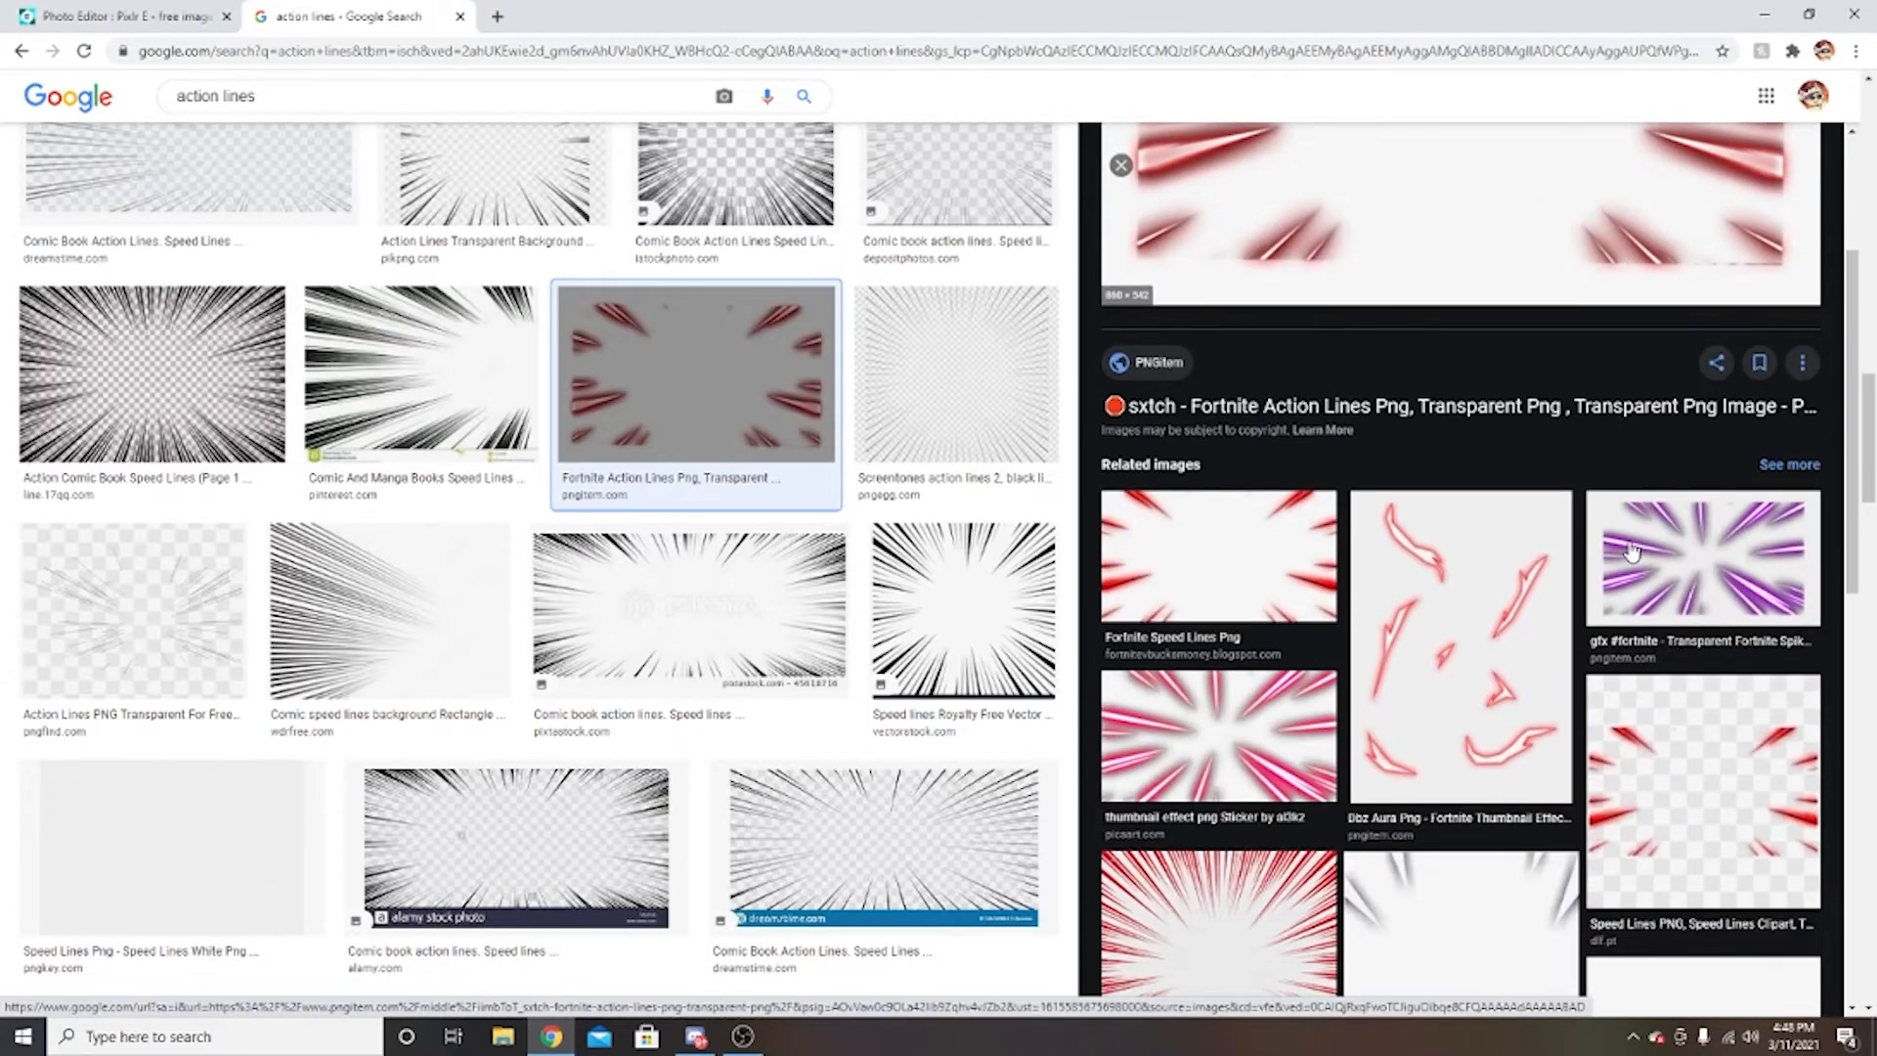
scroll(1594, 553, "down", 3)
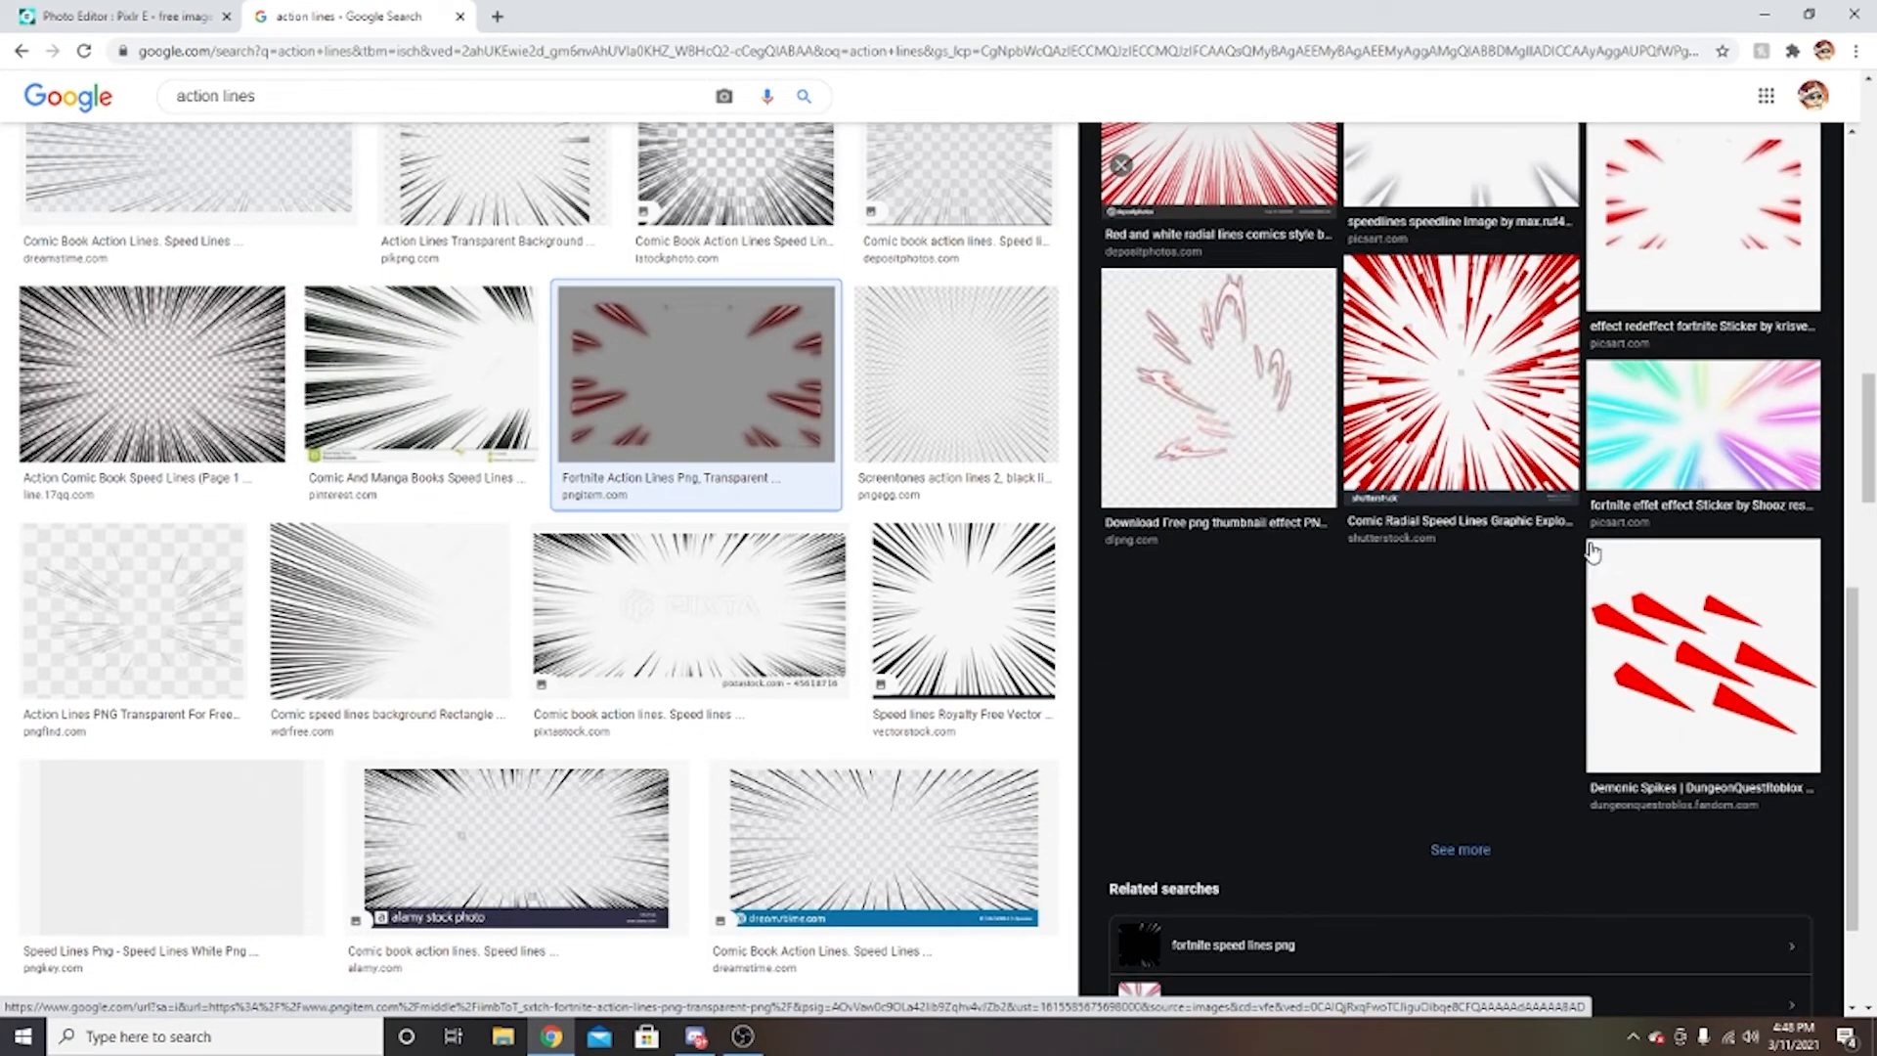
scroll(1229, 474, "up", 12)
scroll(456, 246, "up", 11)
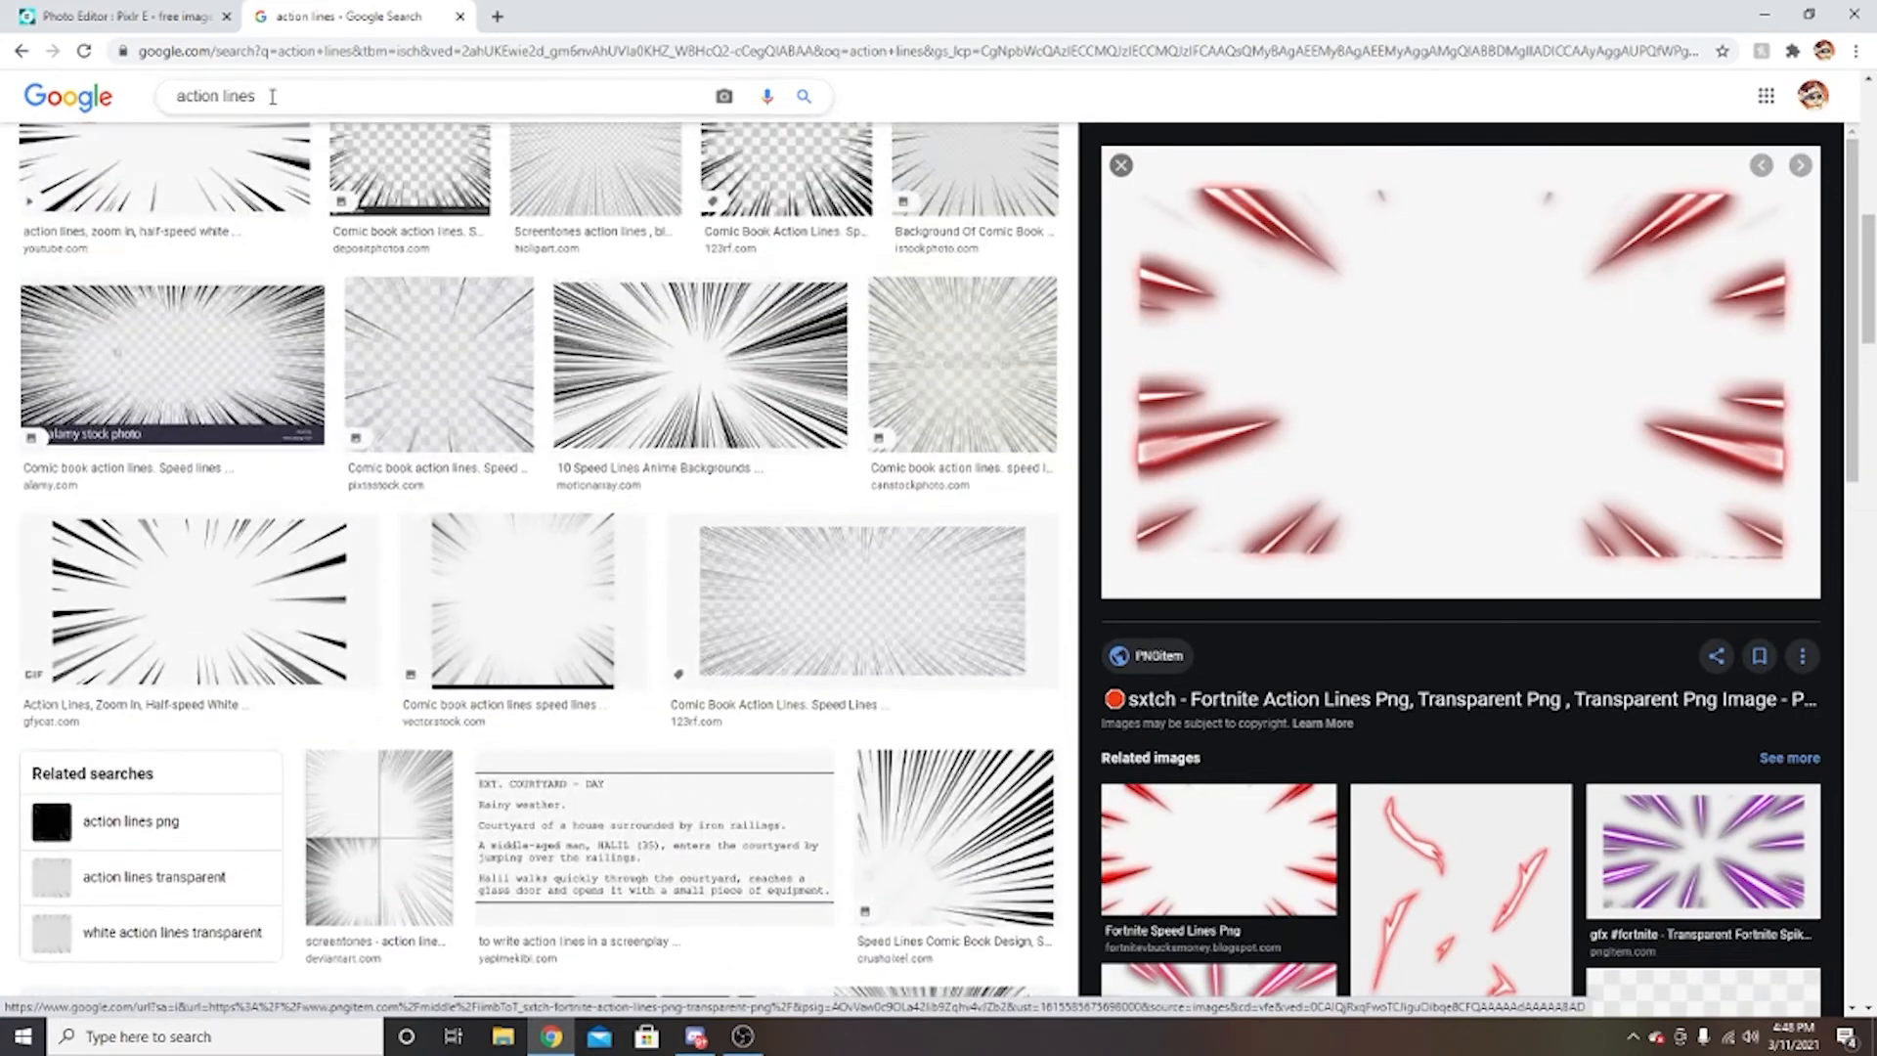
Search Google Images for "pokemon action lines".
left_click_drag(277, 95, 67, 78)
type("po")
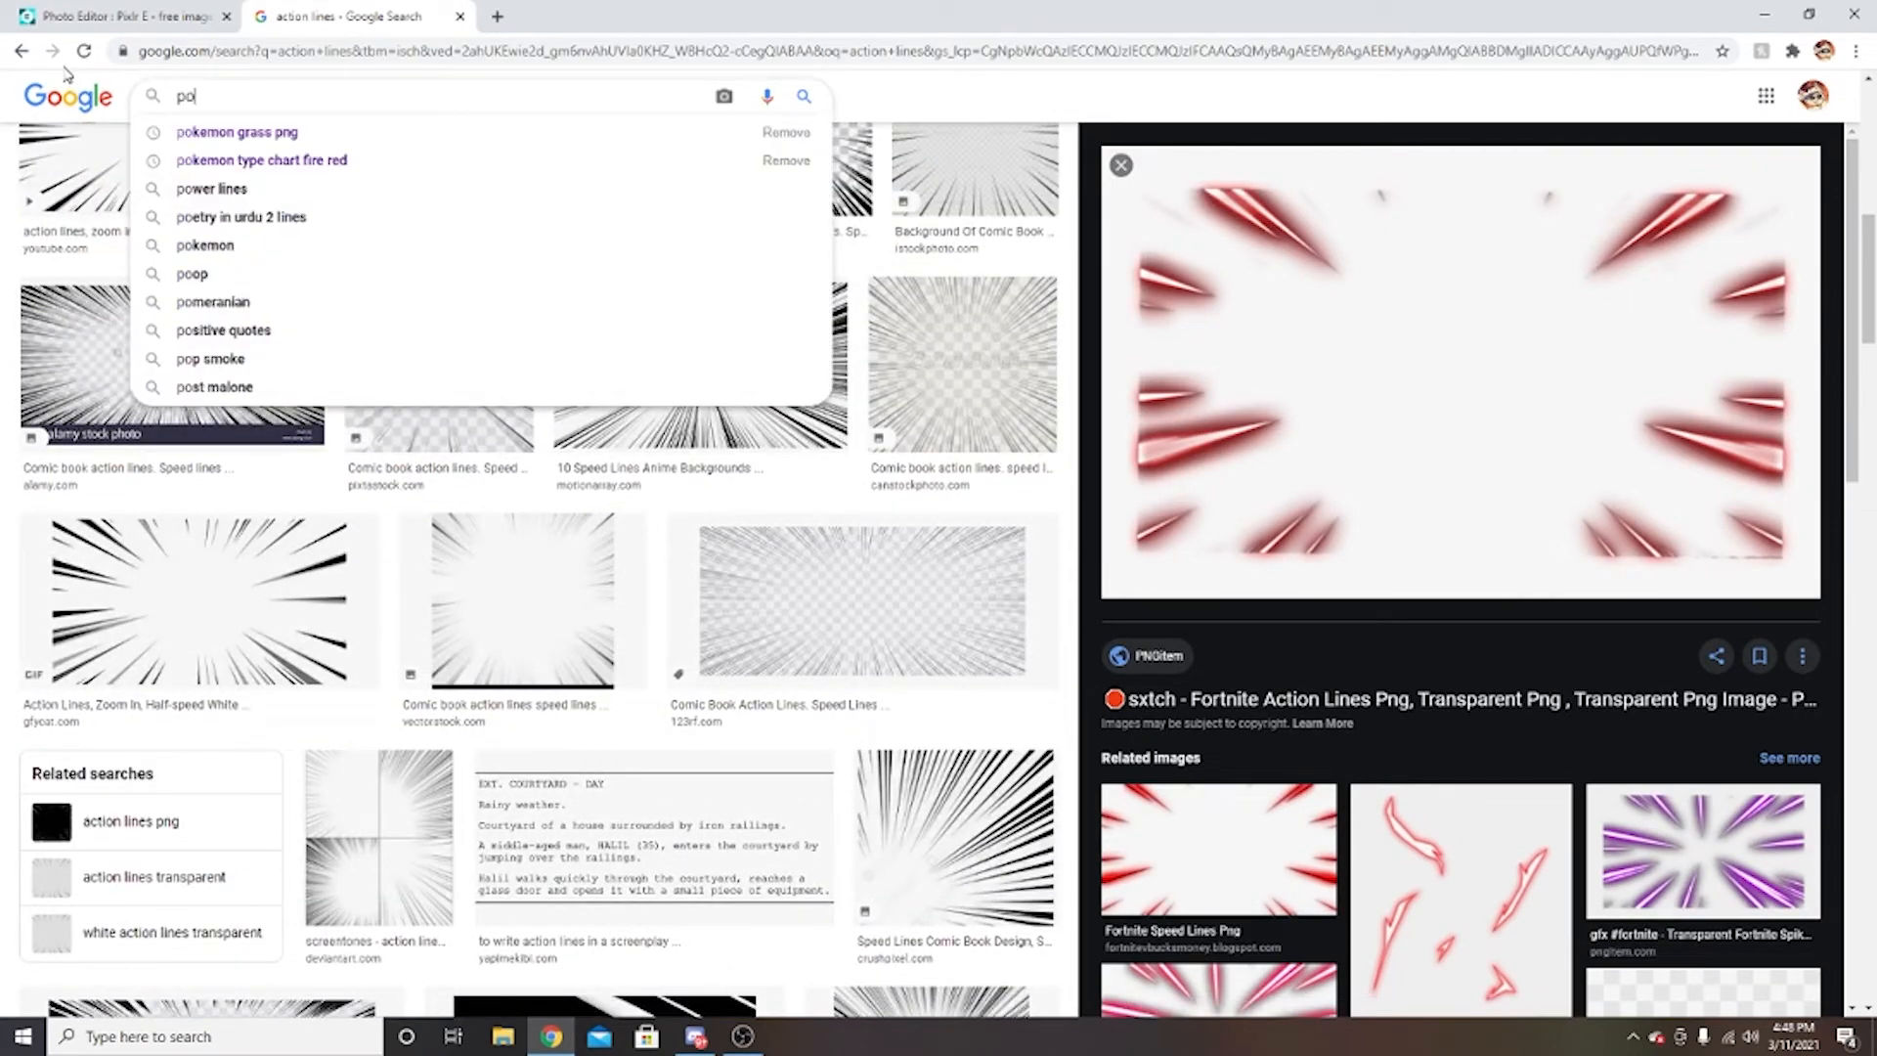
type("kemon act")
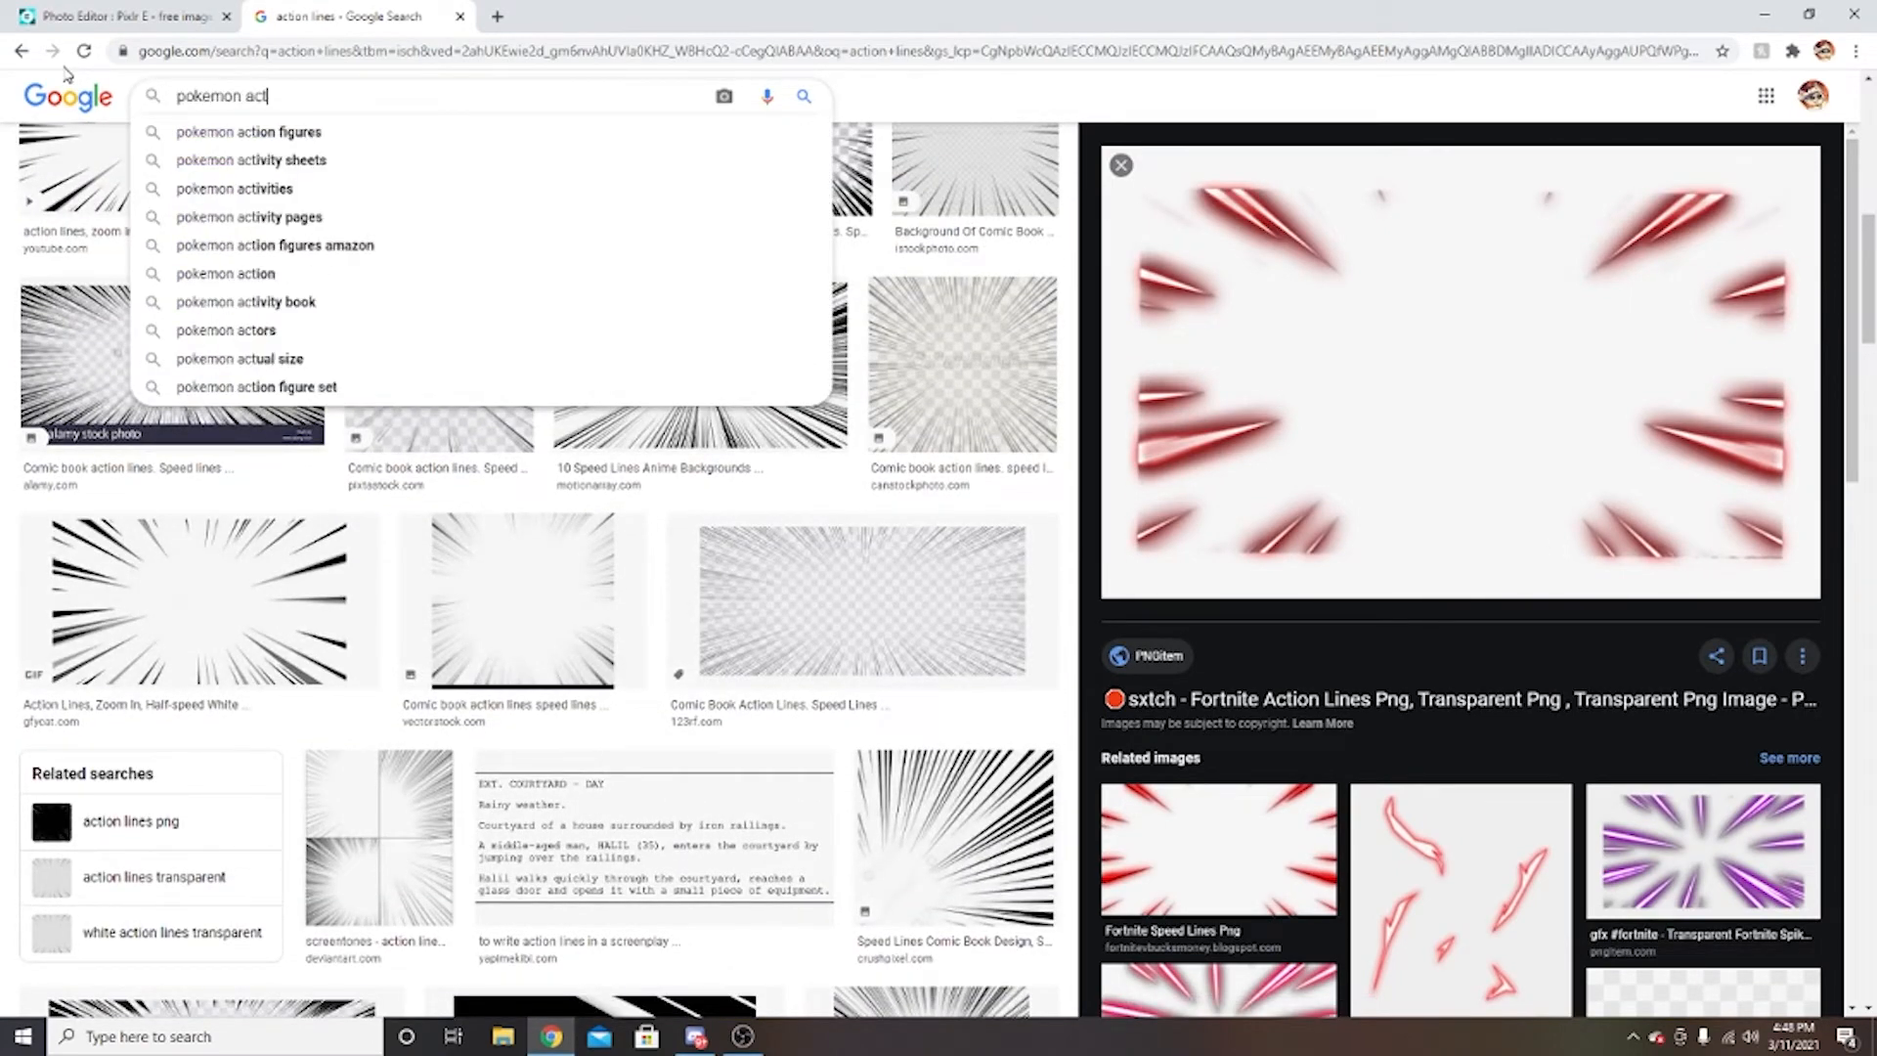
type("ion lines")
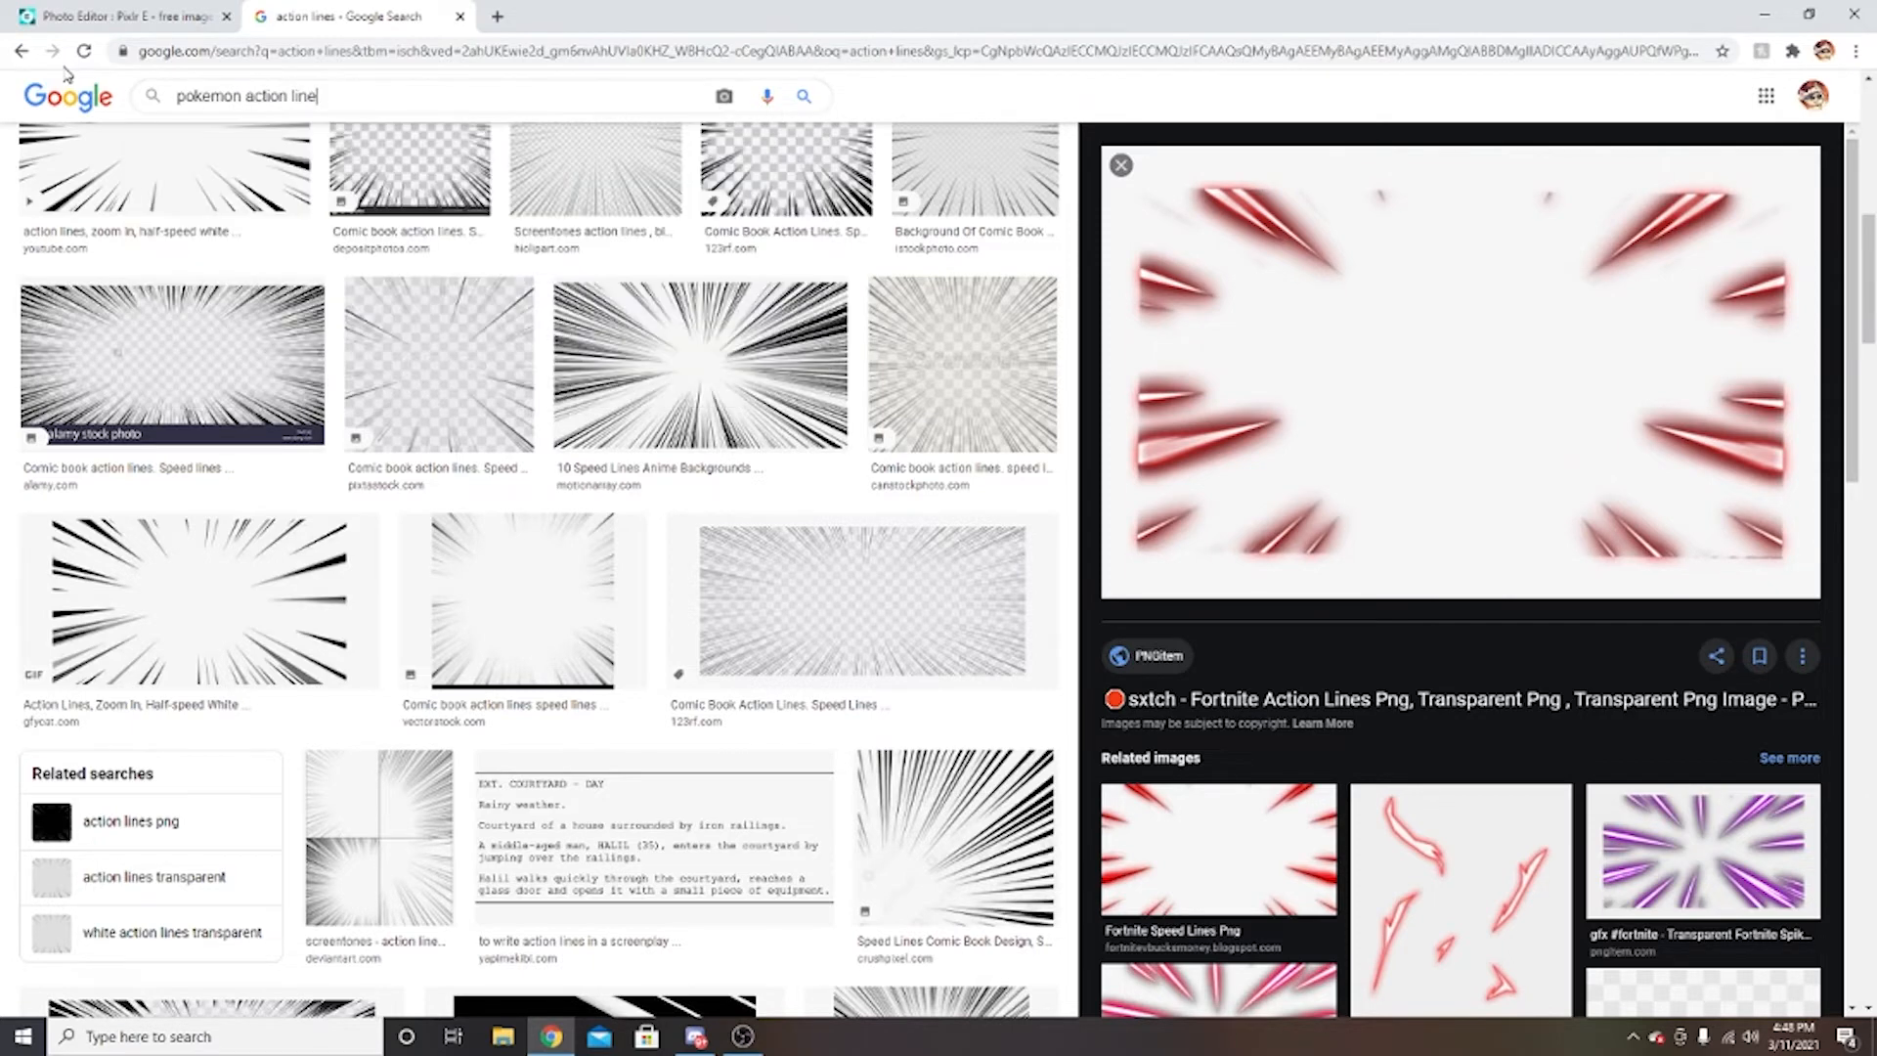
key("Return")
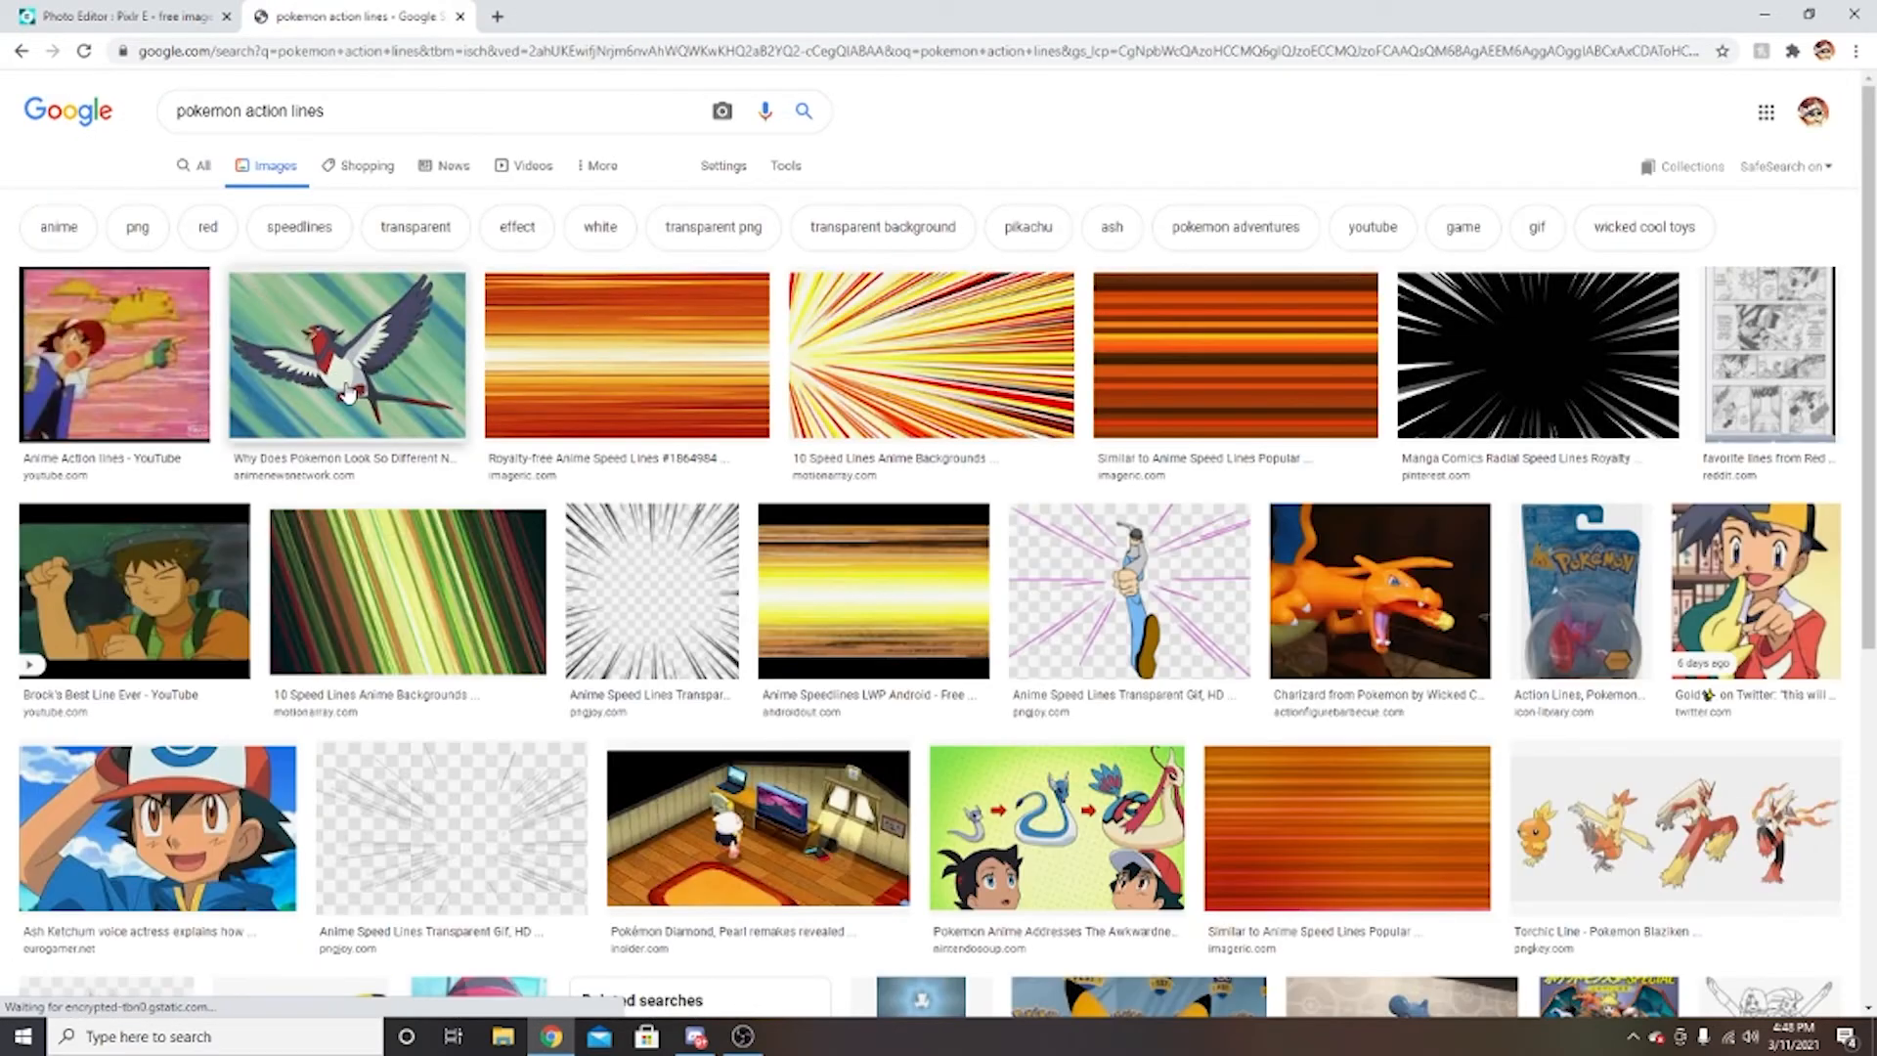
Open the orange horizontal anime speed lines picture from Imageric and copy the image.
left_click(616, 367)
right_click(1420, 329)
left_click(1506, 557)
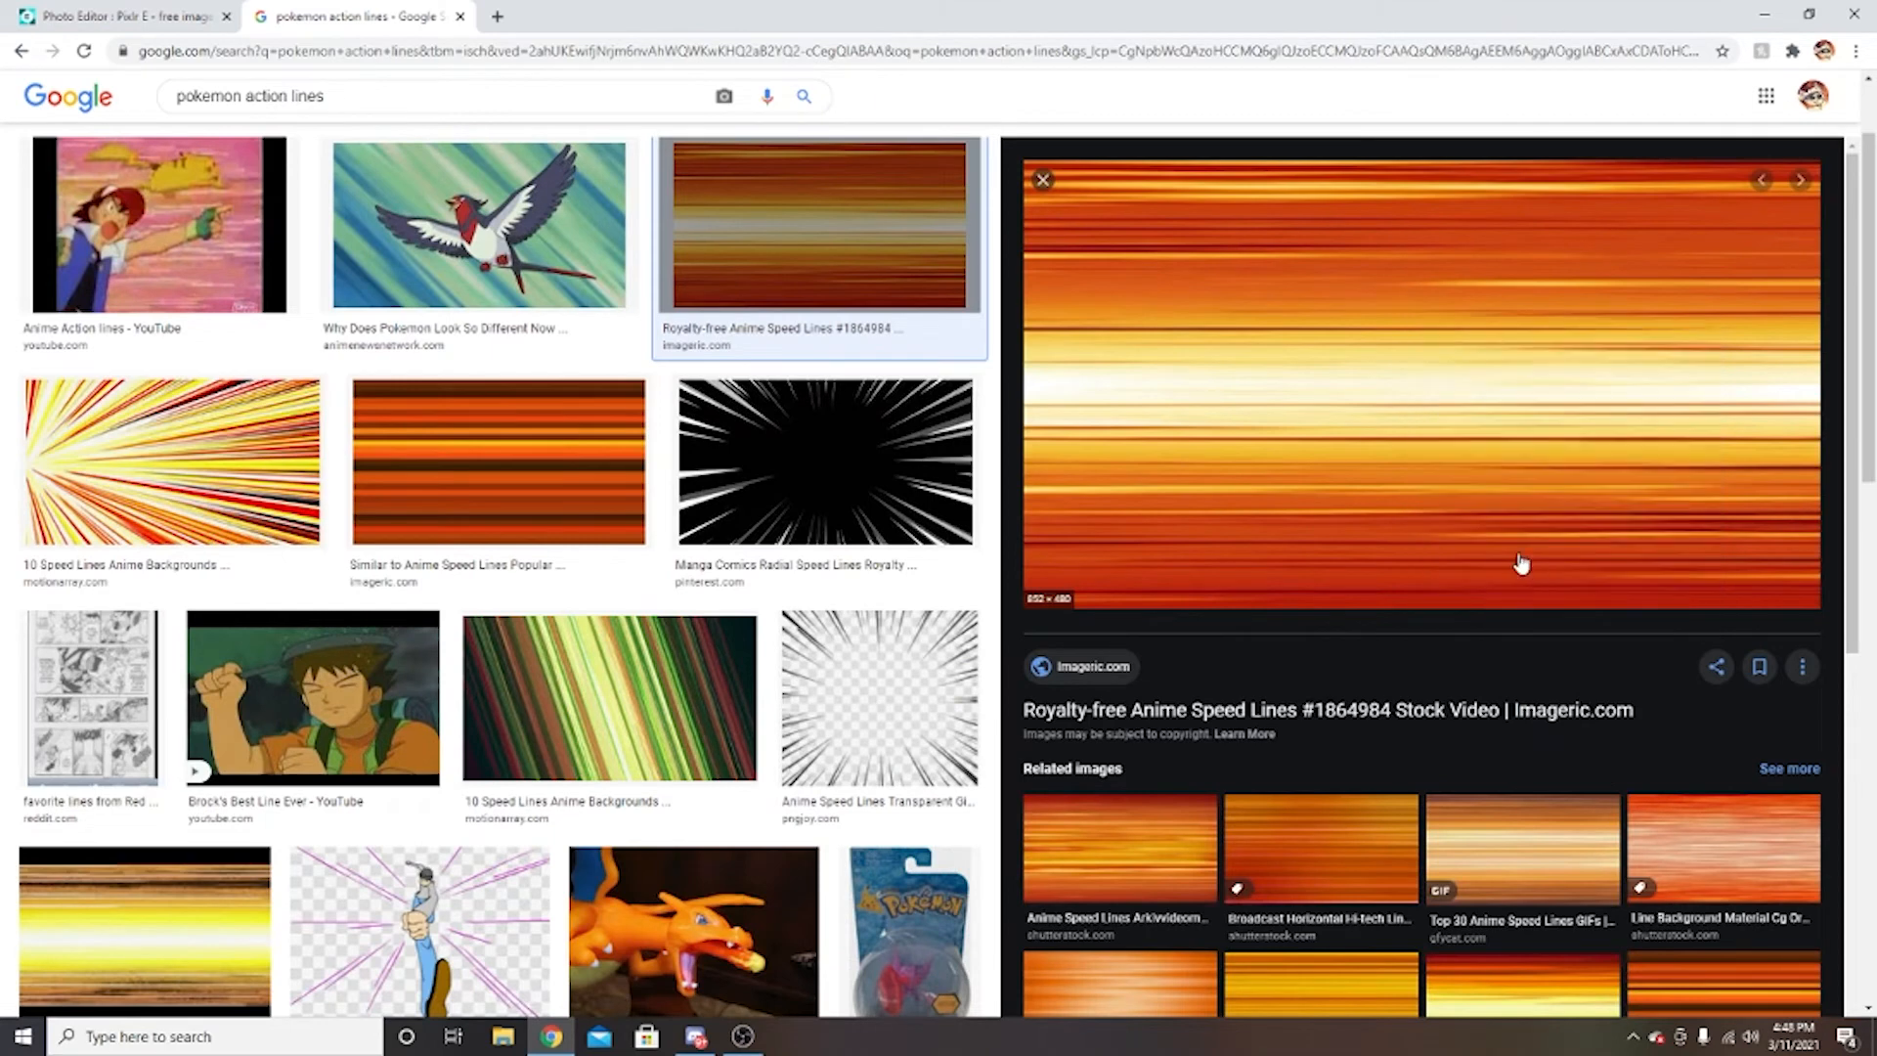
Switch to Pixlr E, paste the orange speed lines picture and move its layer directly beneath the grass layer.
left_click(71, 8)
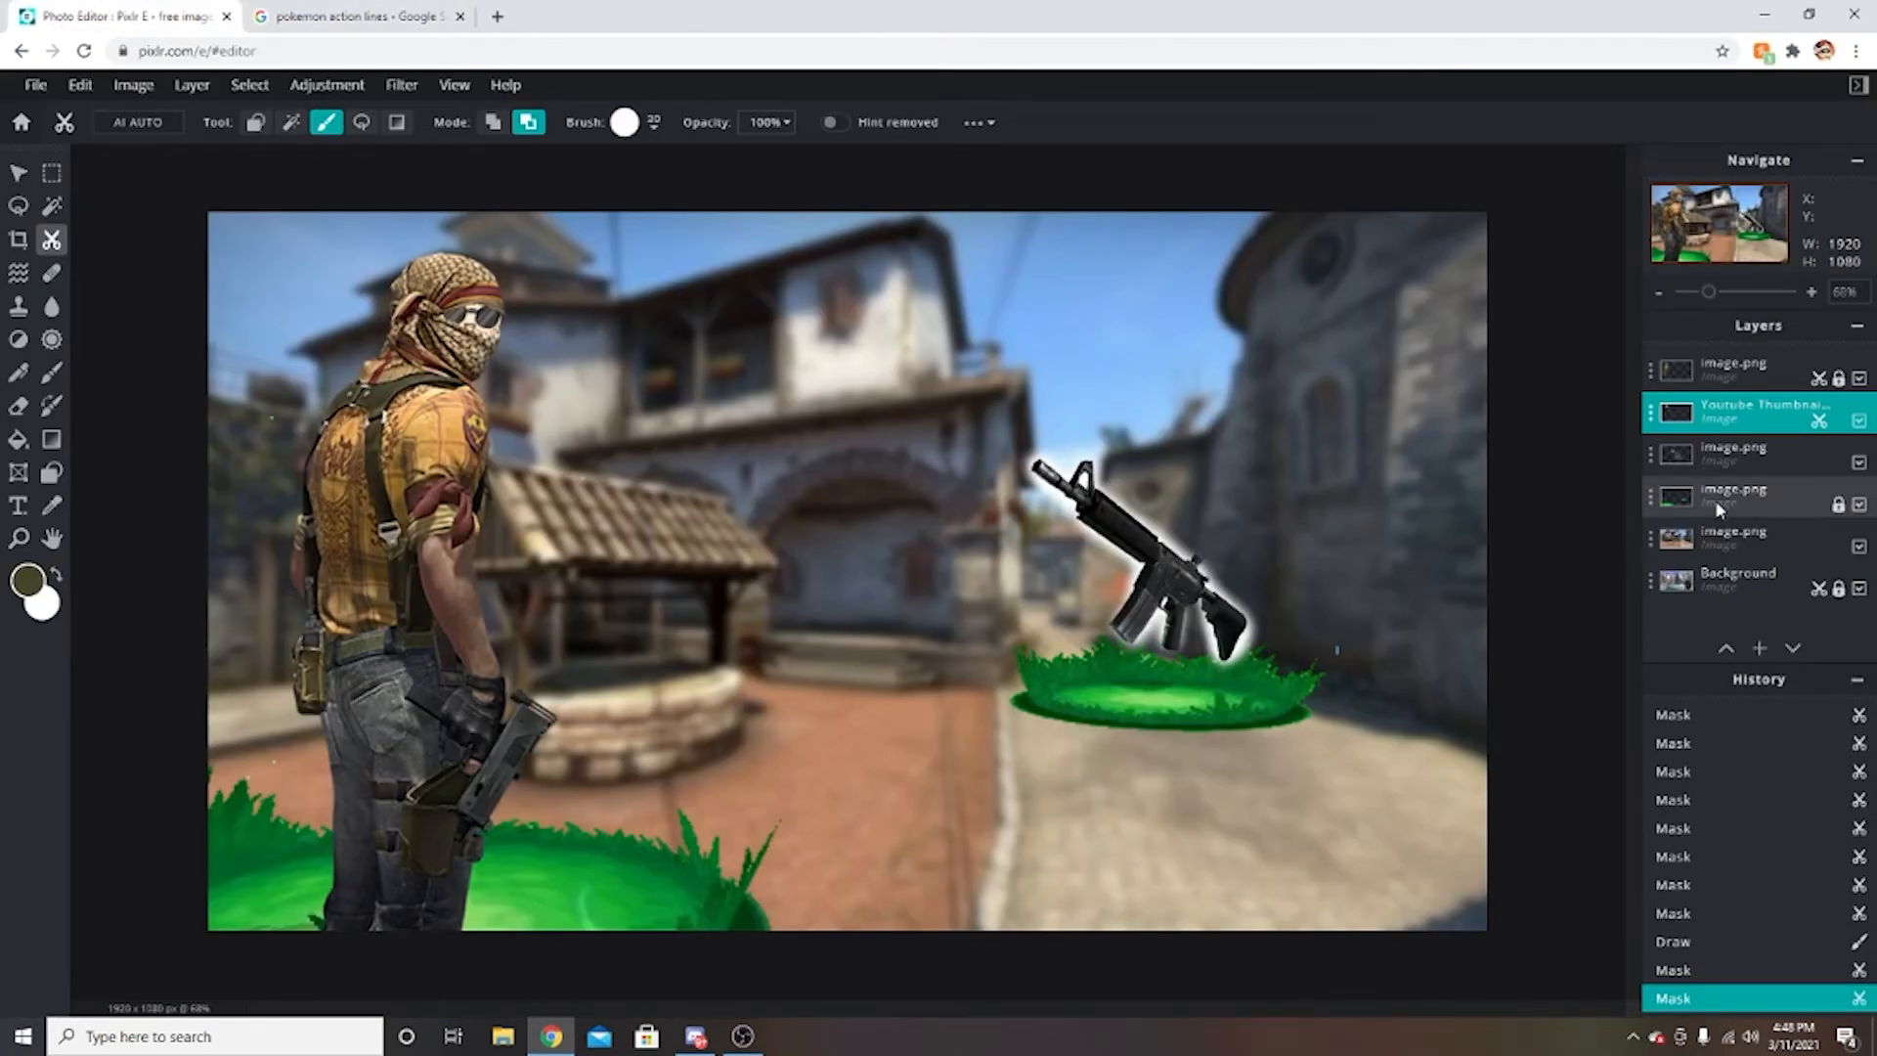
key("ctrl+v")
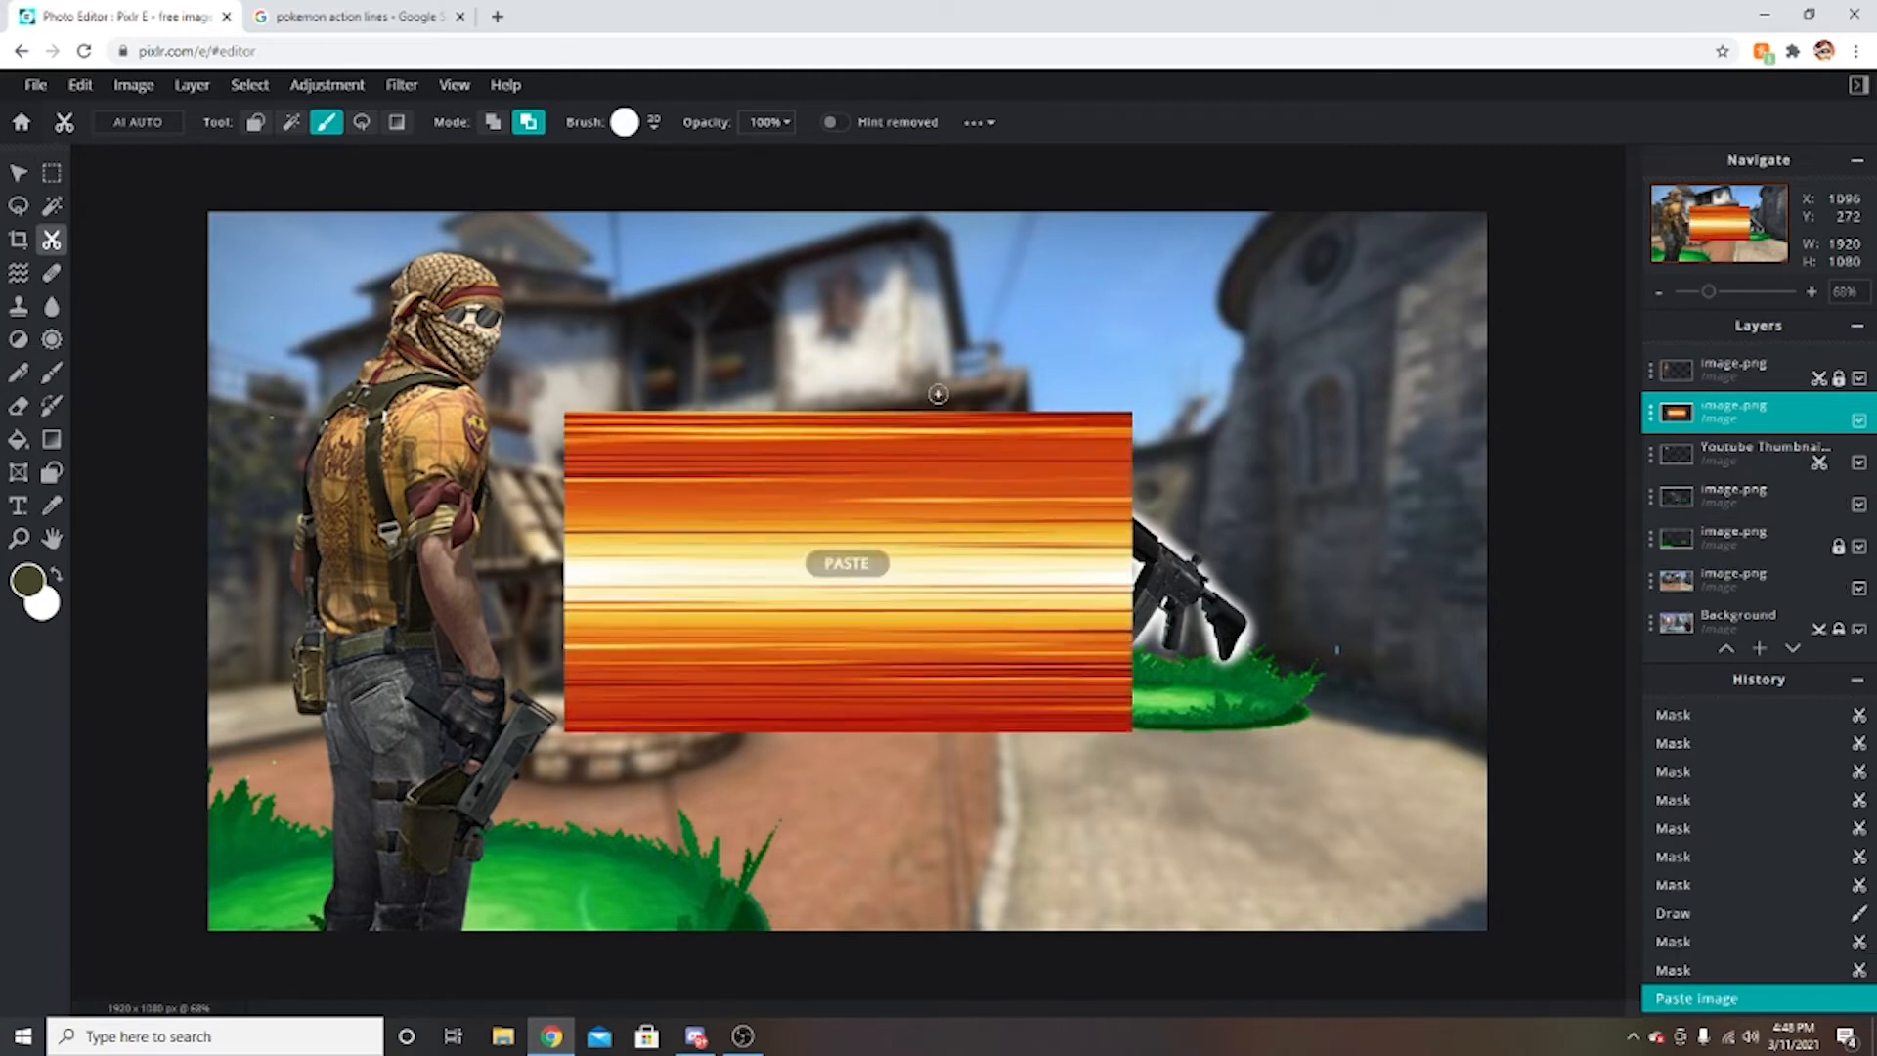
left_click_drag(1750, 415, 1750, 538)
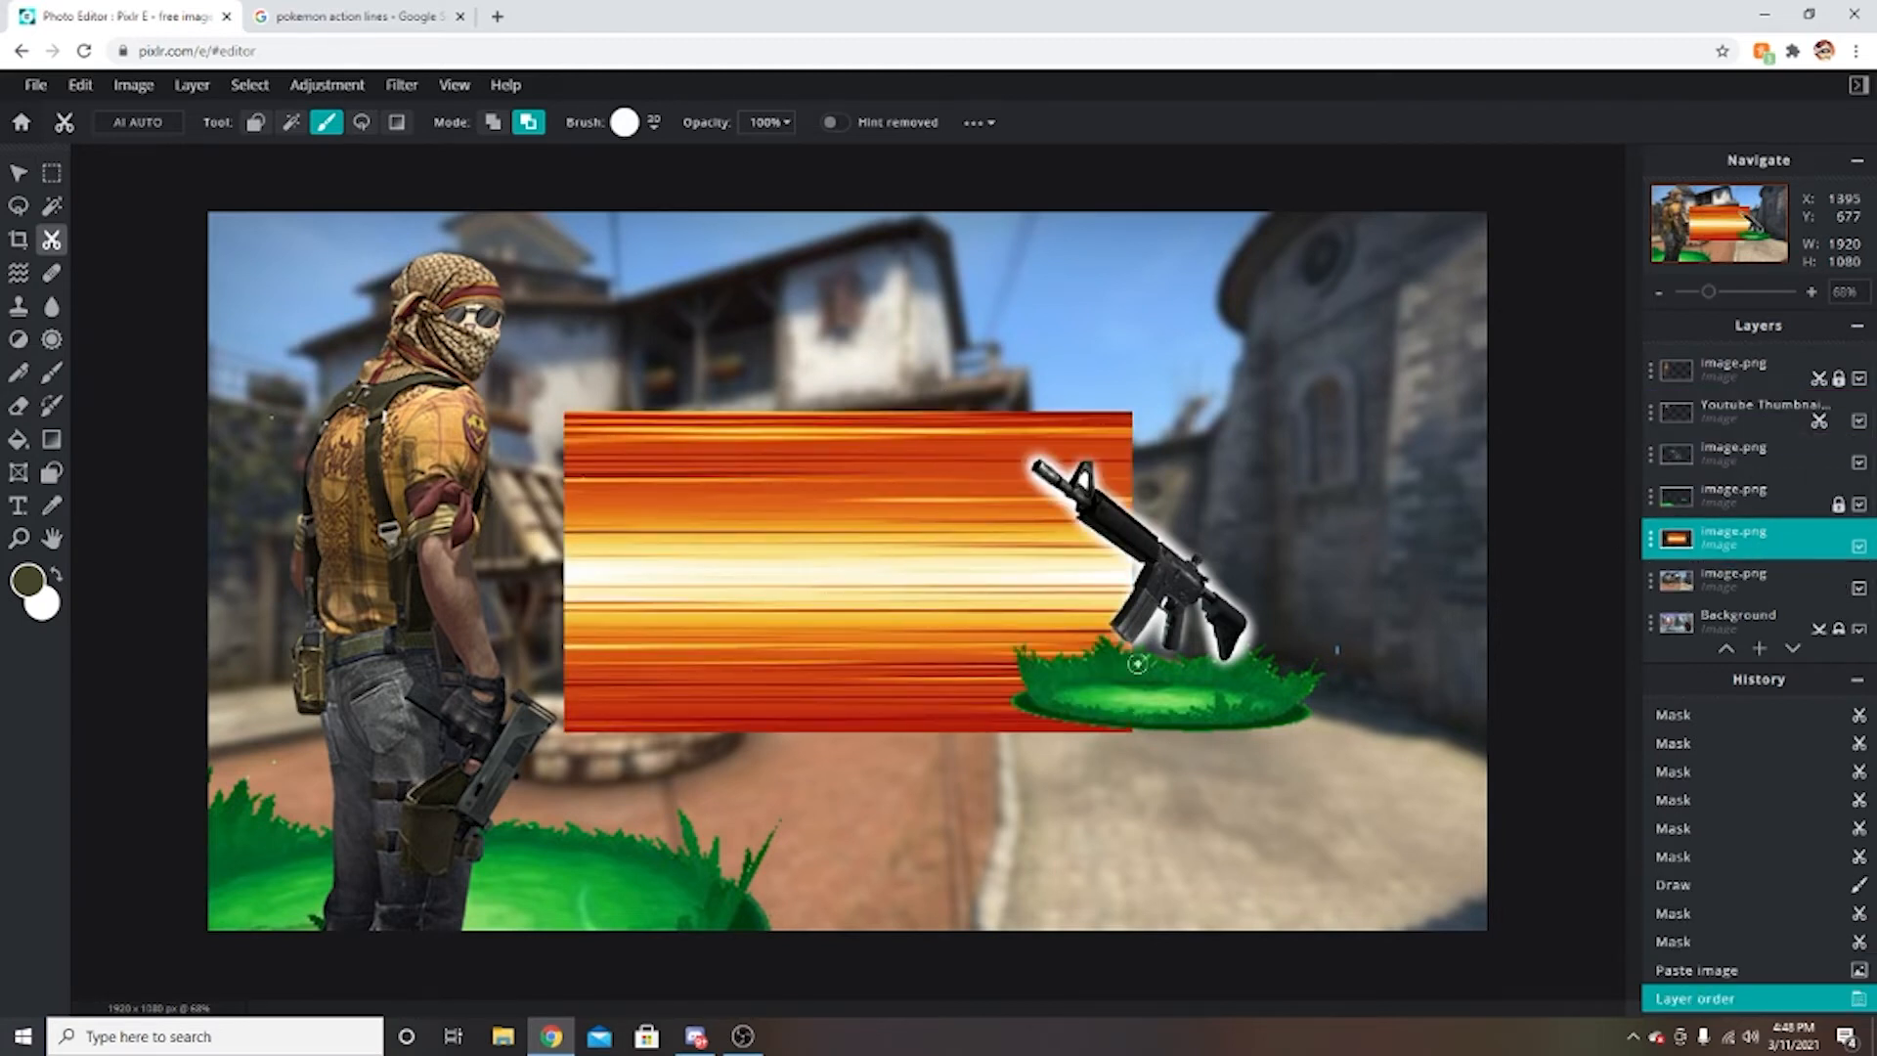
Enlarge the speed lines picture proportionally to about 2305 px wide so it covers the whole canvas.
left_click(20, 172)
left_click_drag(565, 413, 57, 142)
left_click_drag(1129, 731, 1623, 1003)
left_click(1300, 885)
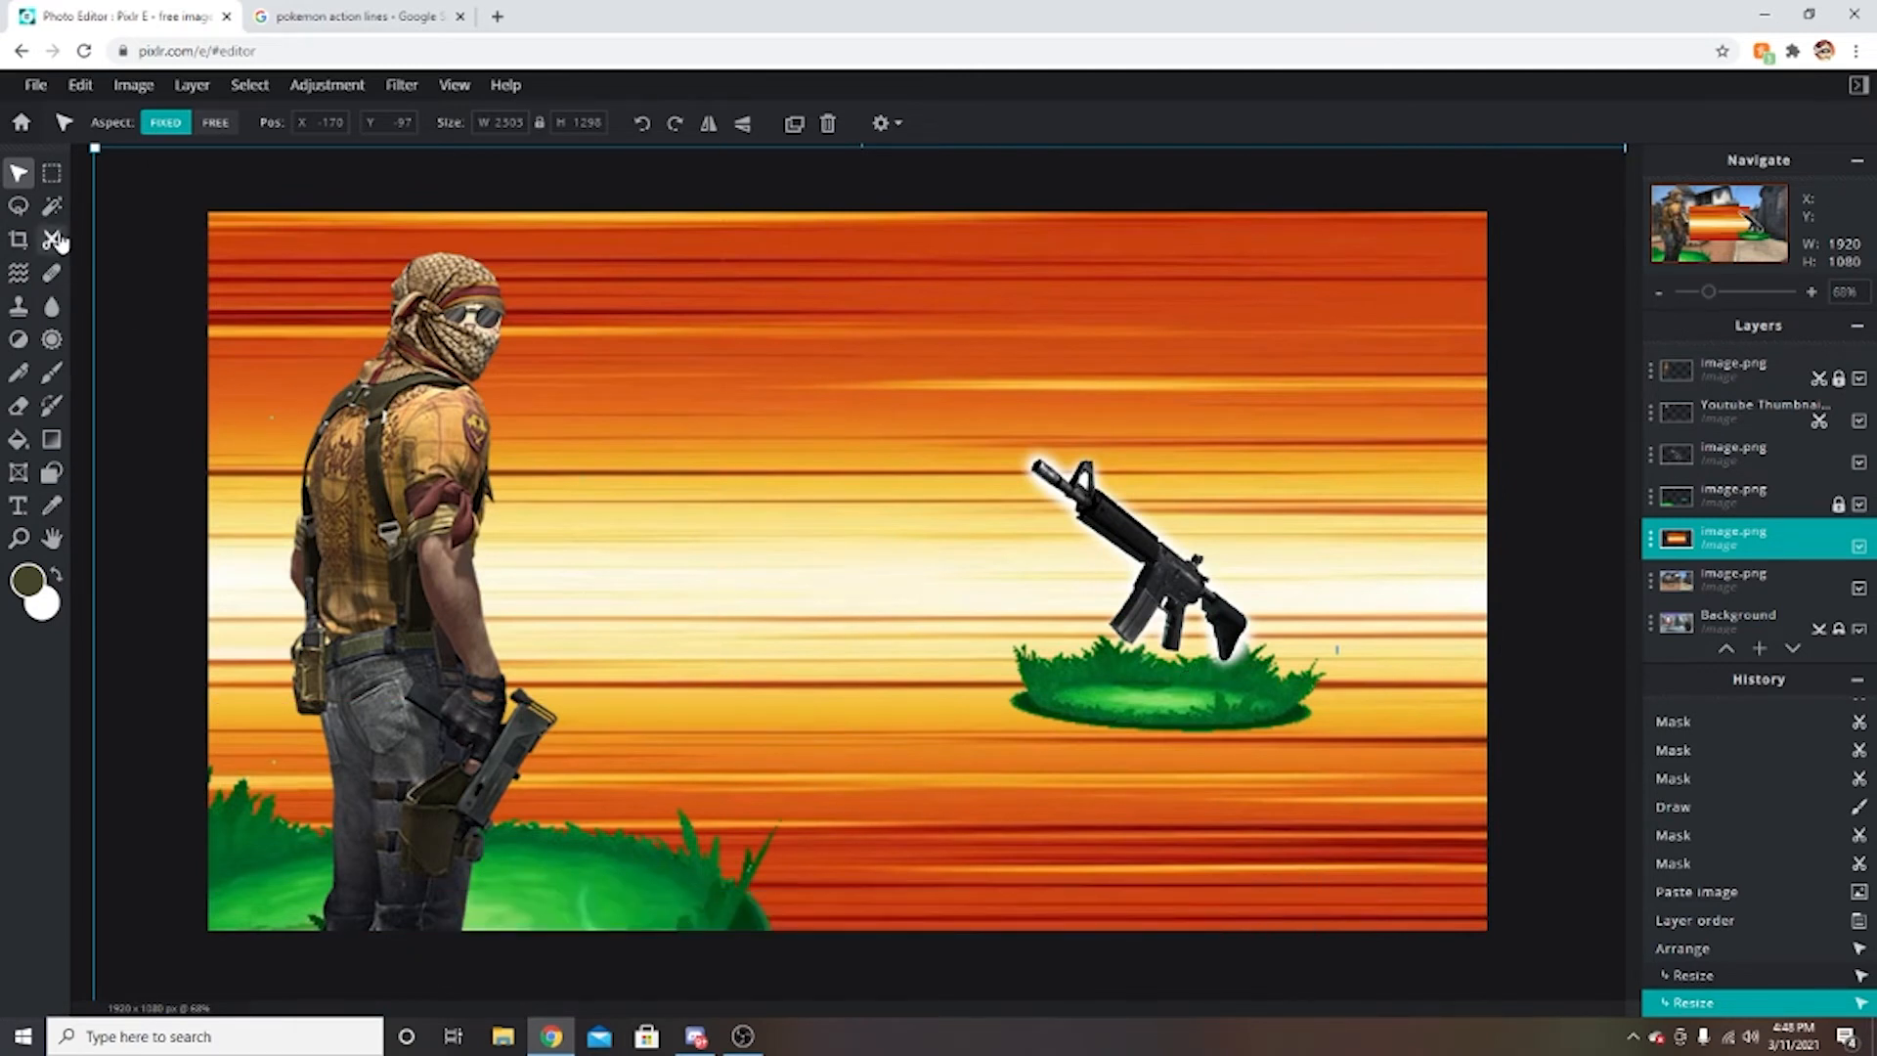
Blur the entire speed lines background with a 500 px blur brush at strength 100.
left_click(52, 306)
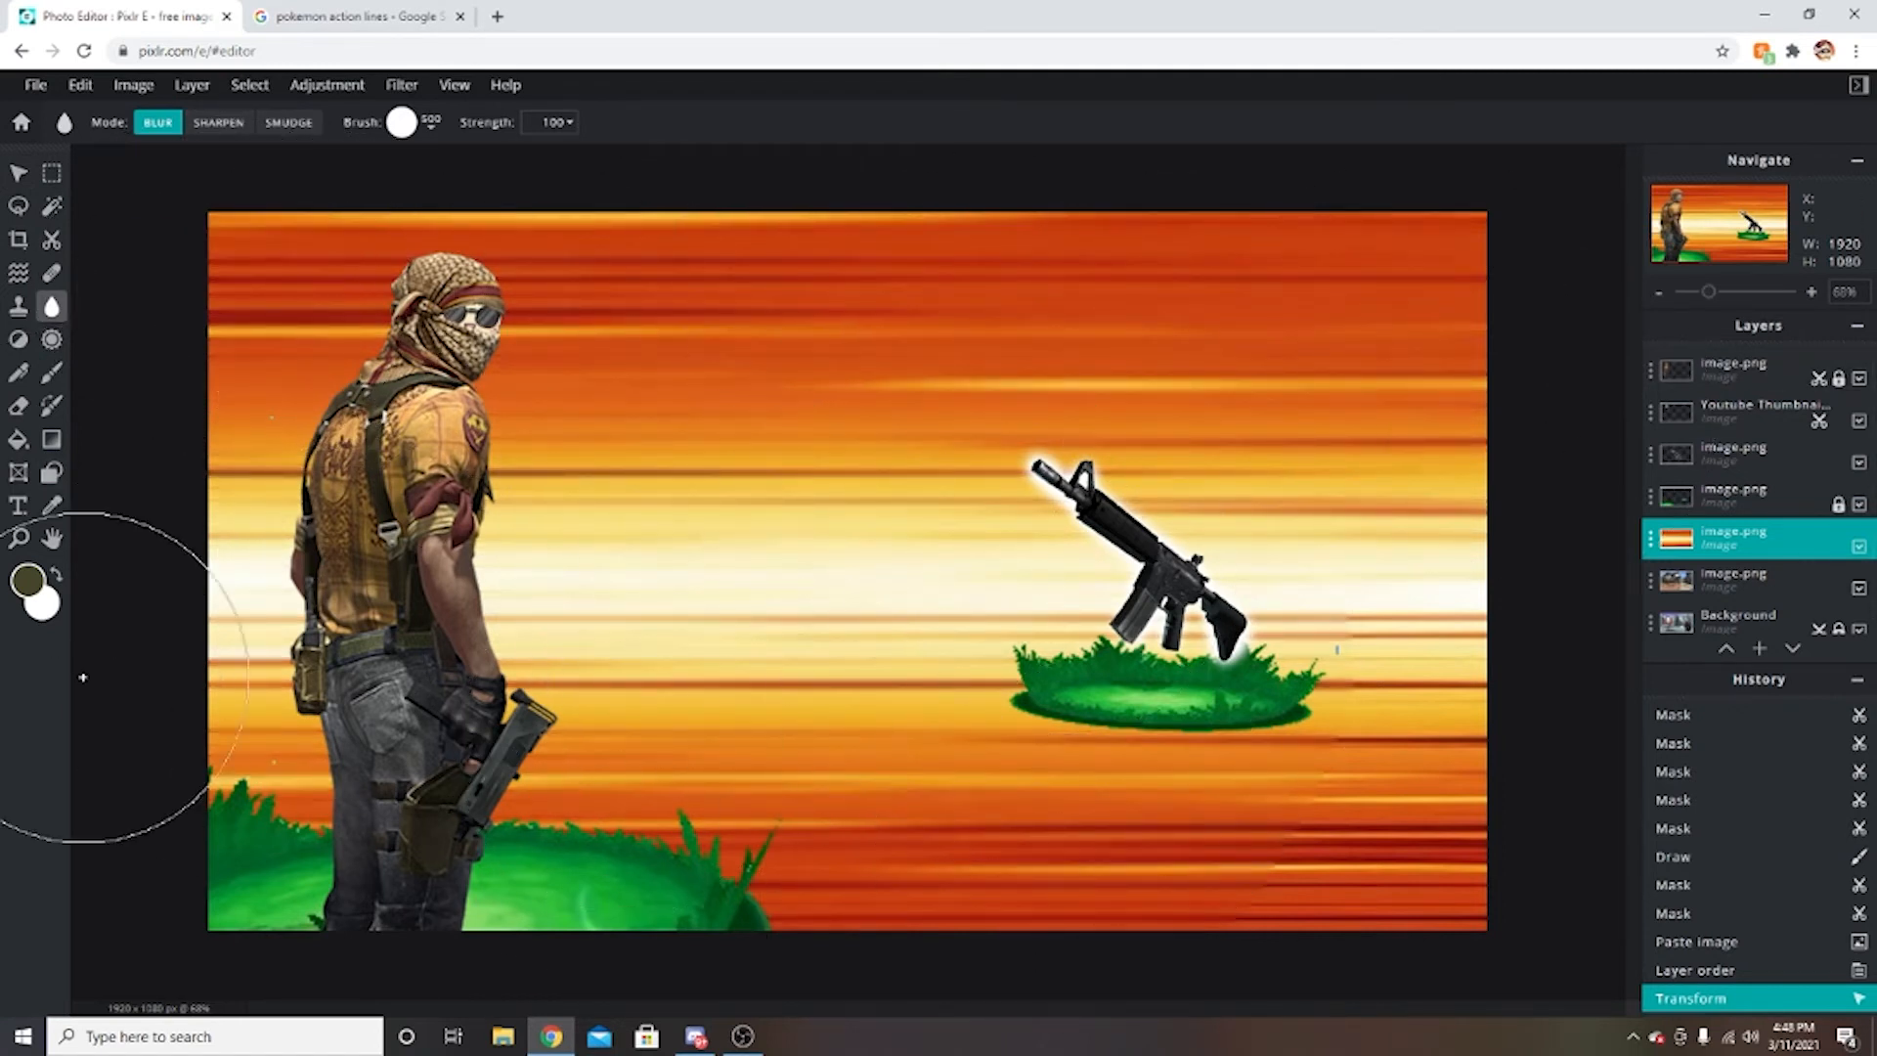
mouse_move(1388, 743)
left_mouse_down()
mouse_move(1350, 538)
mouse_move(1141, 273)
mouse_move(755, 374)
mouse_move(583, 663)
left_mouse_up()
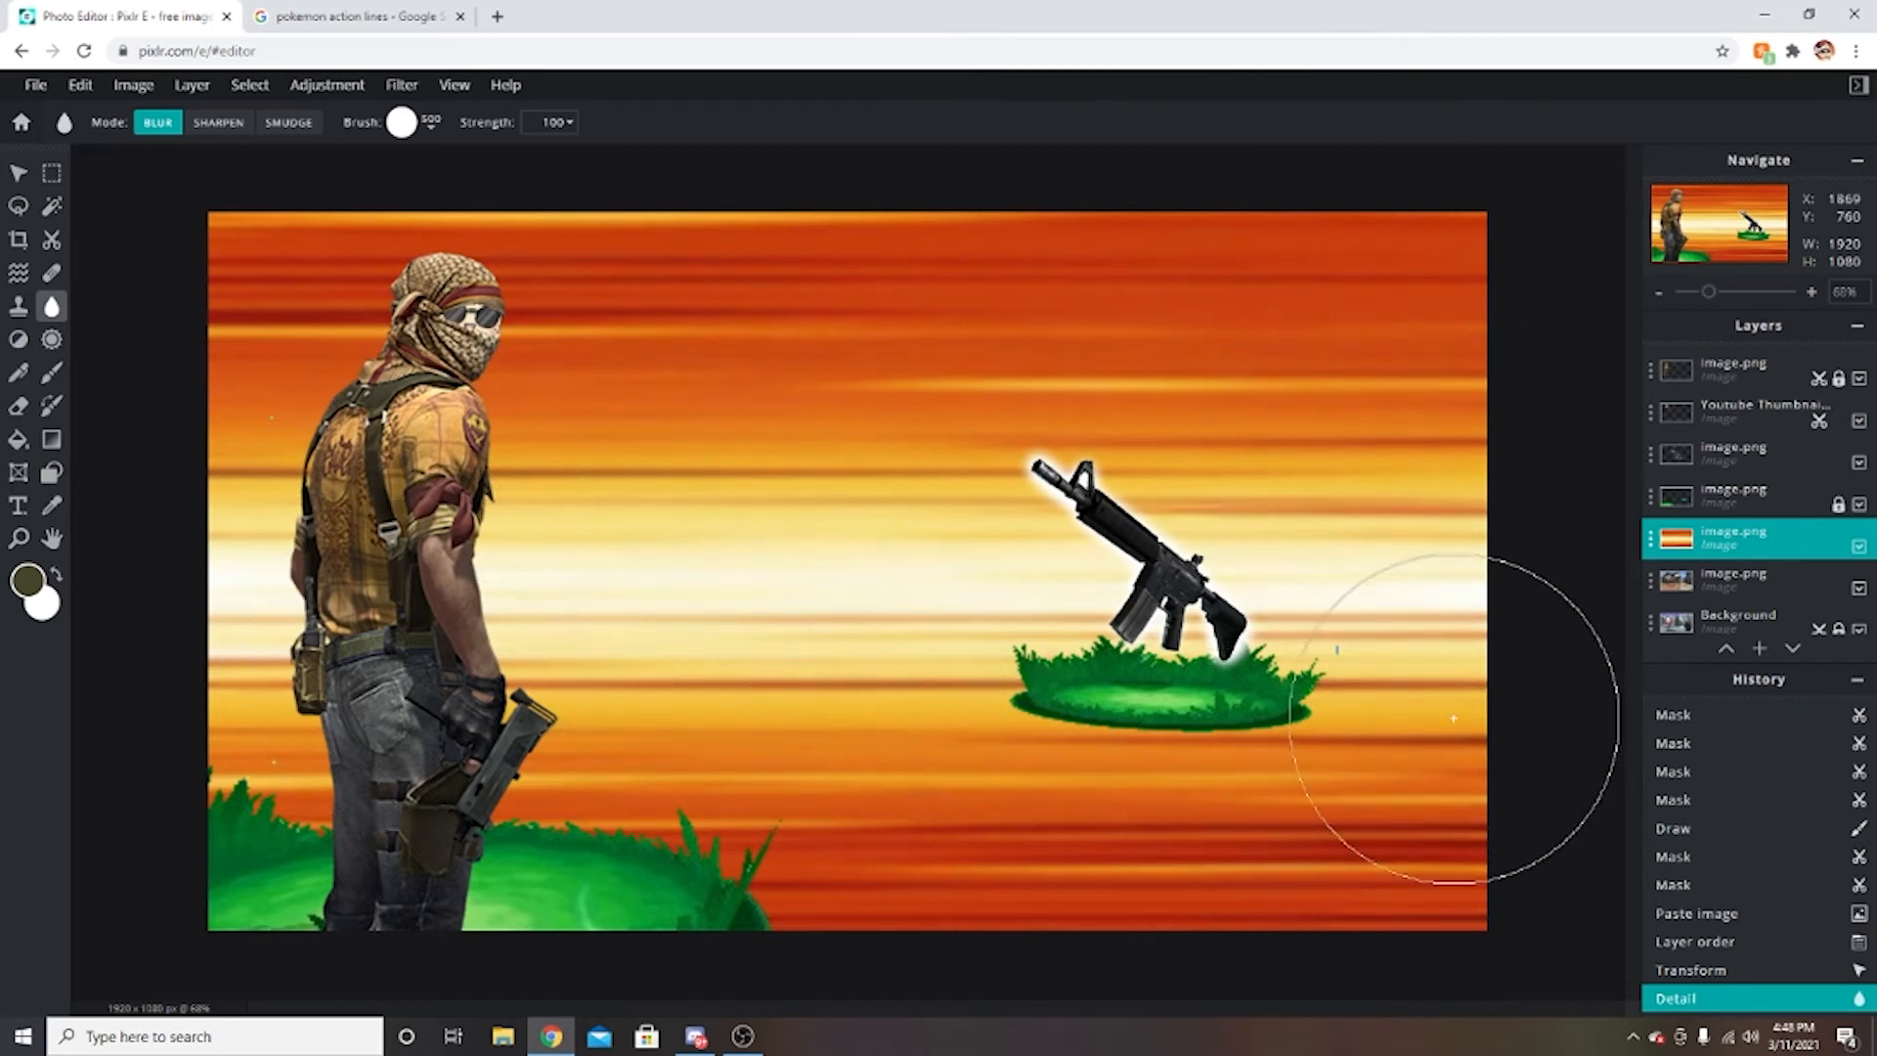
left_click_drag(251, 838, 155, 424)
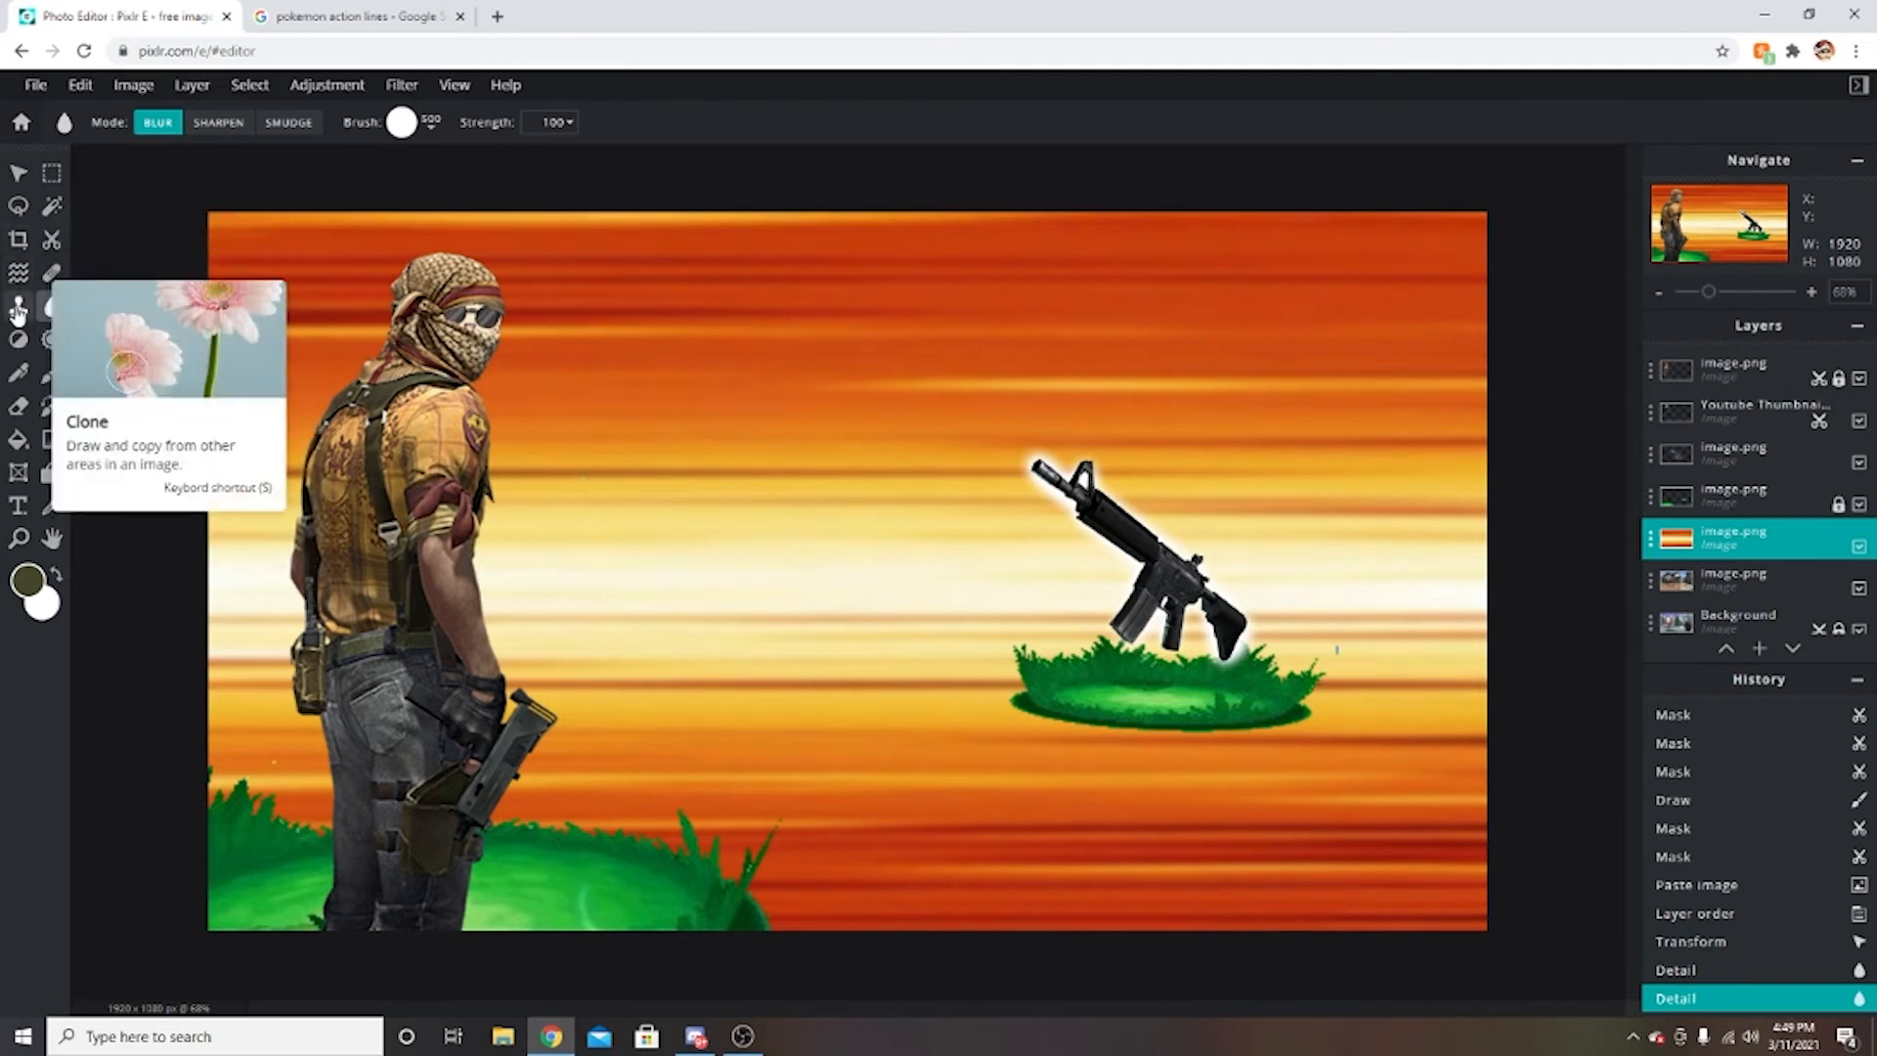
Darken the midtones of the speed lines background using Dodge/Burn with a hard 500 px brush.
left_click(18, 339)
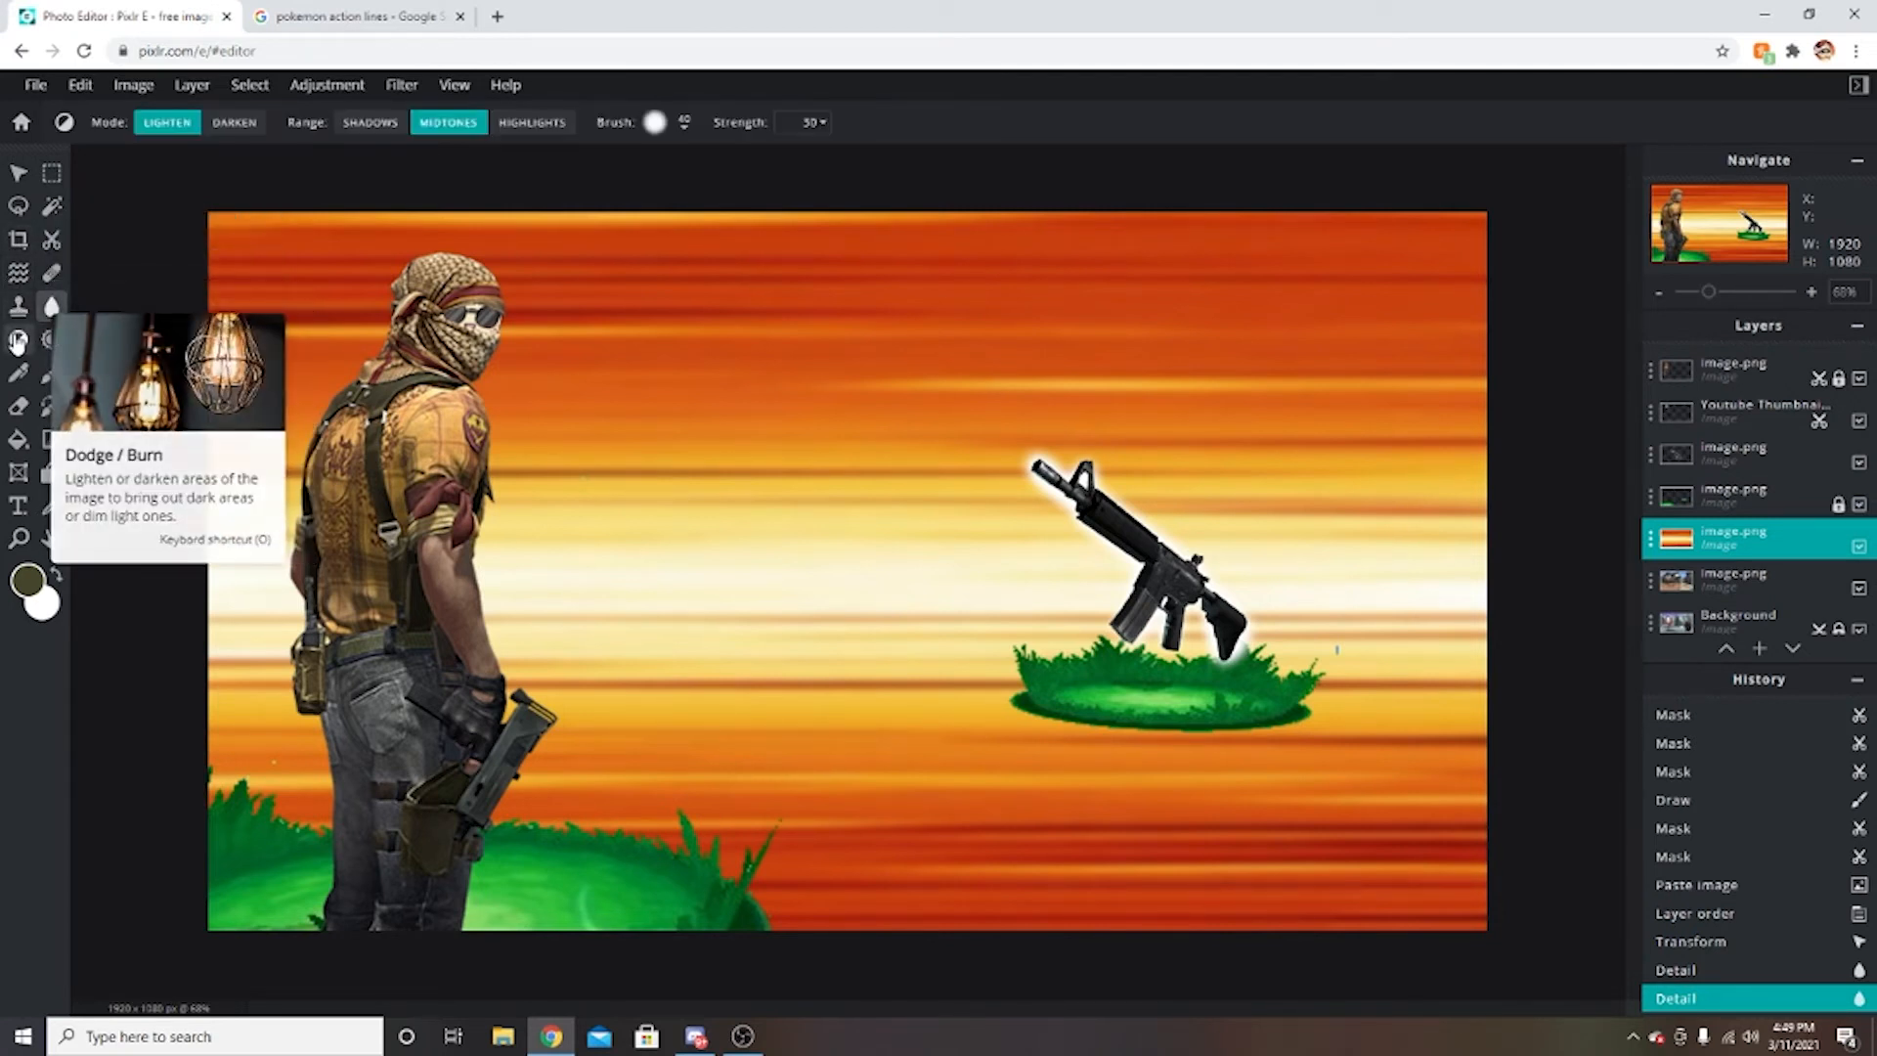
left_click(235, 122)
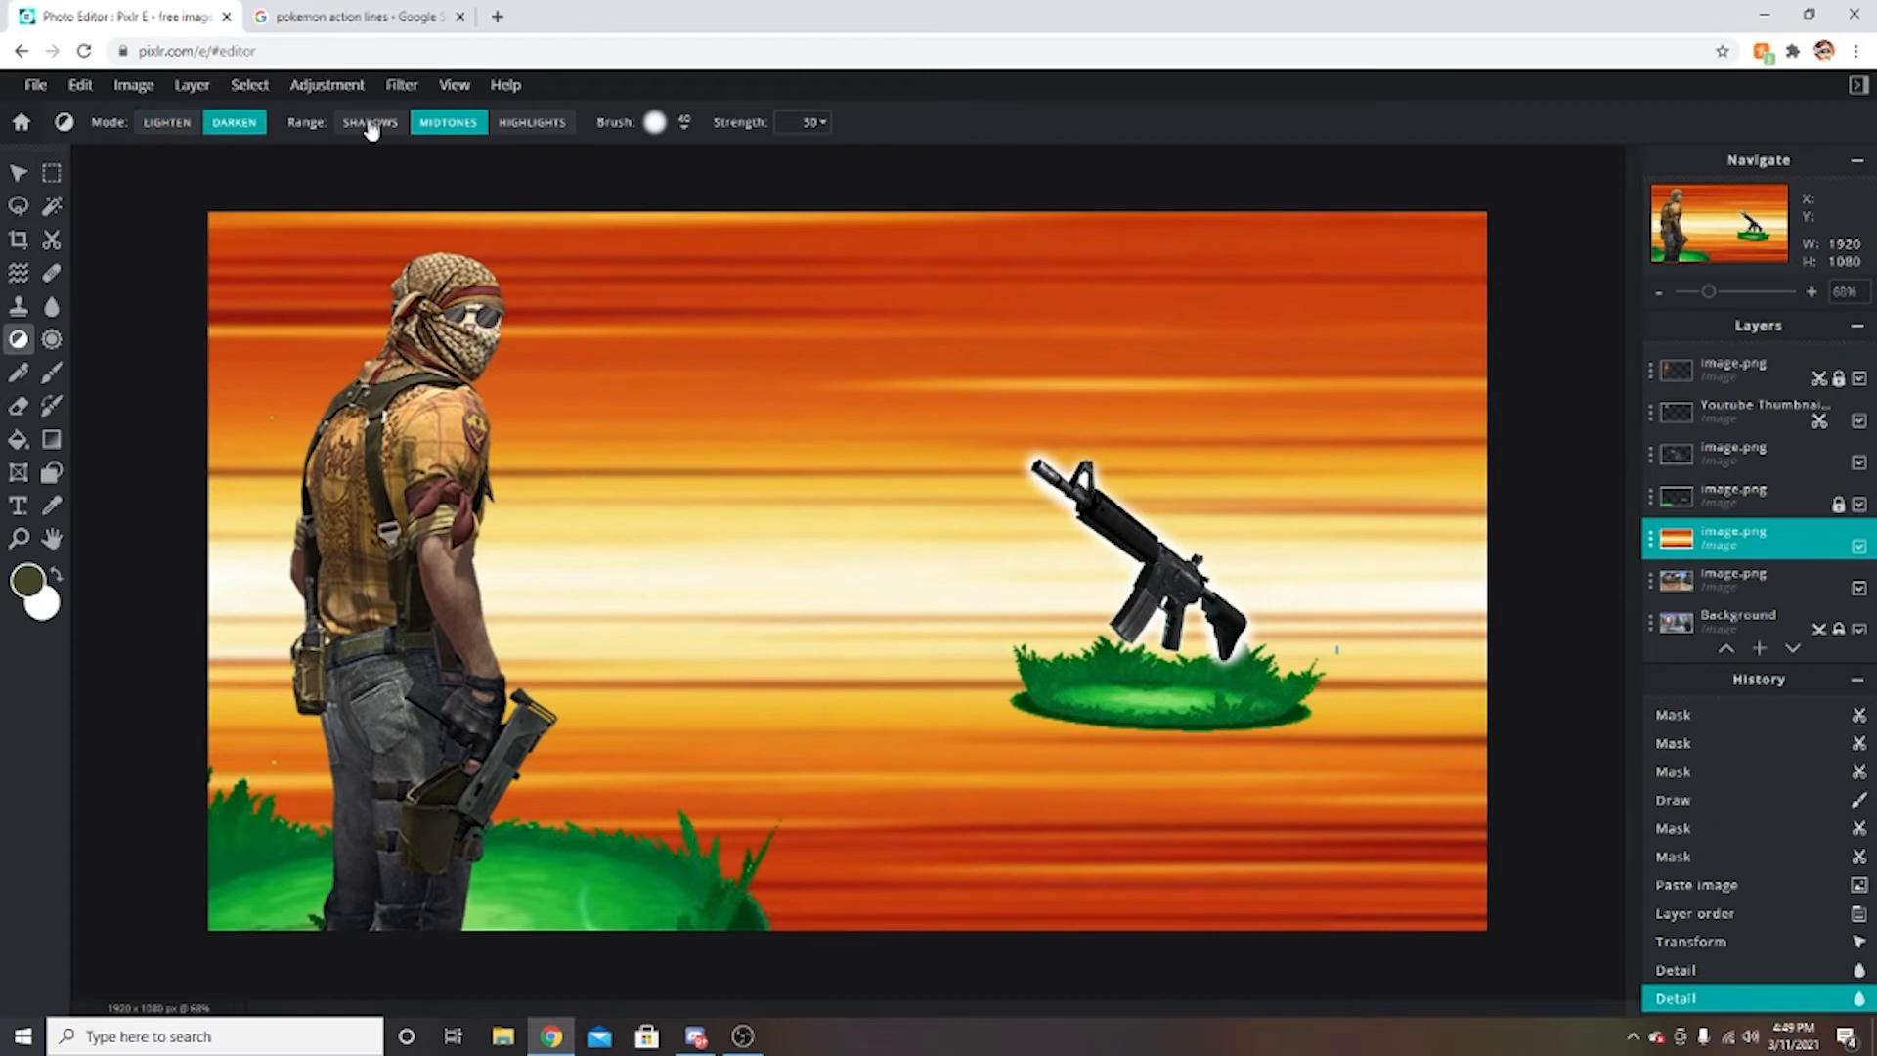
left_click(654, 123)
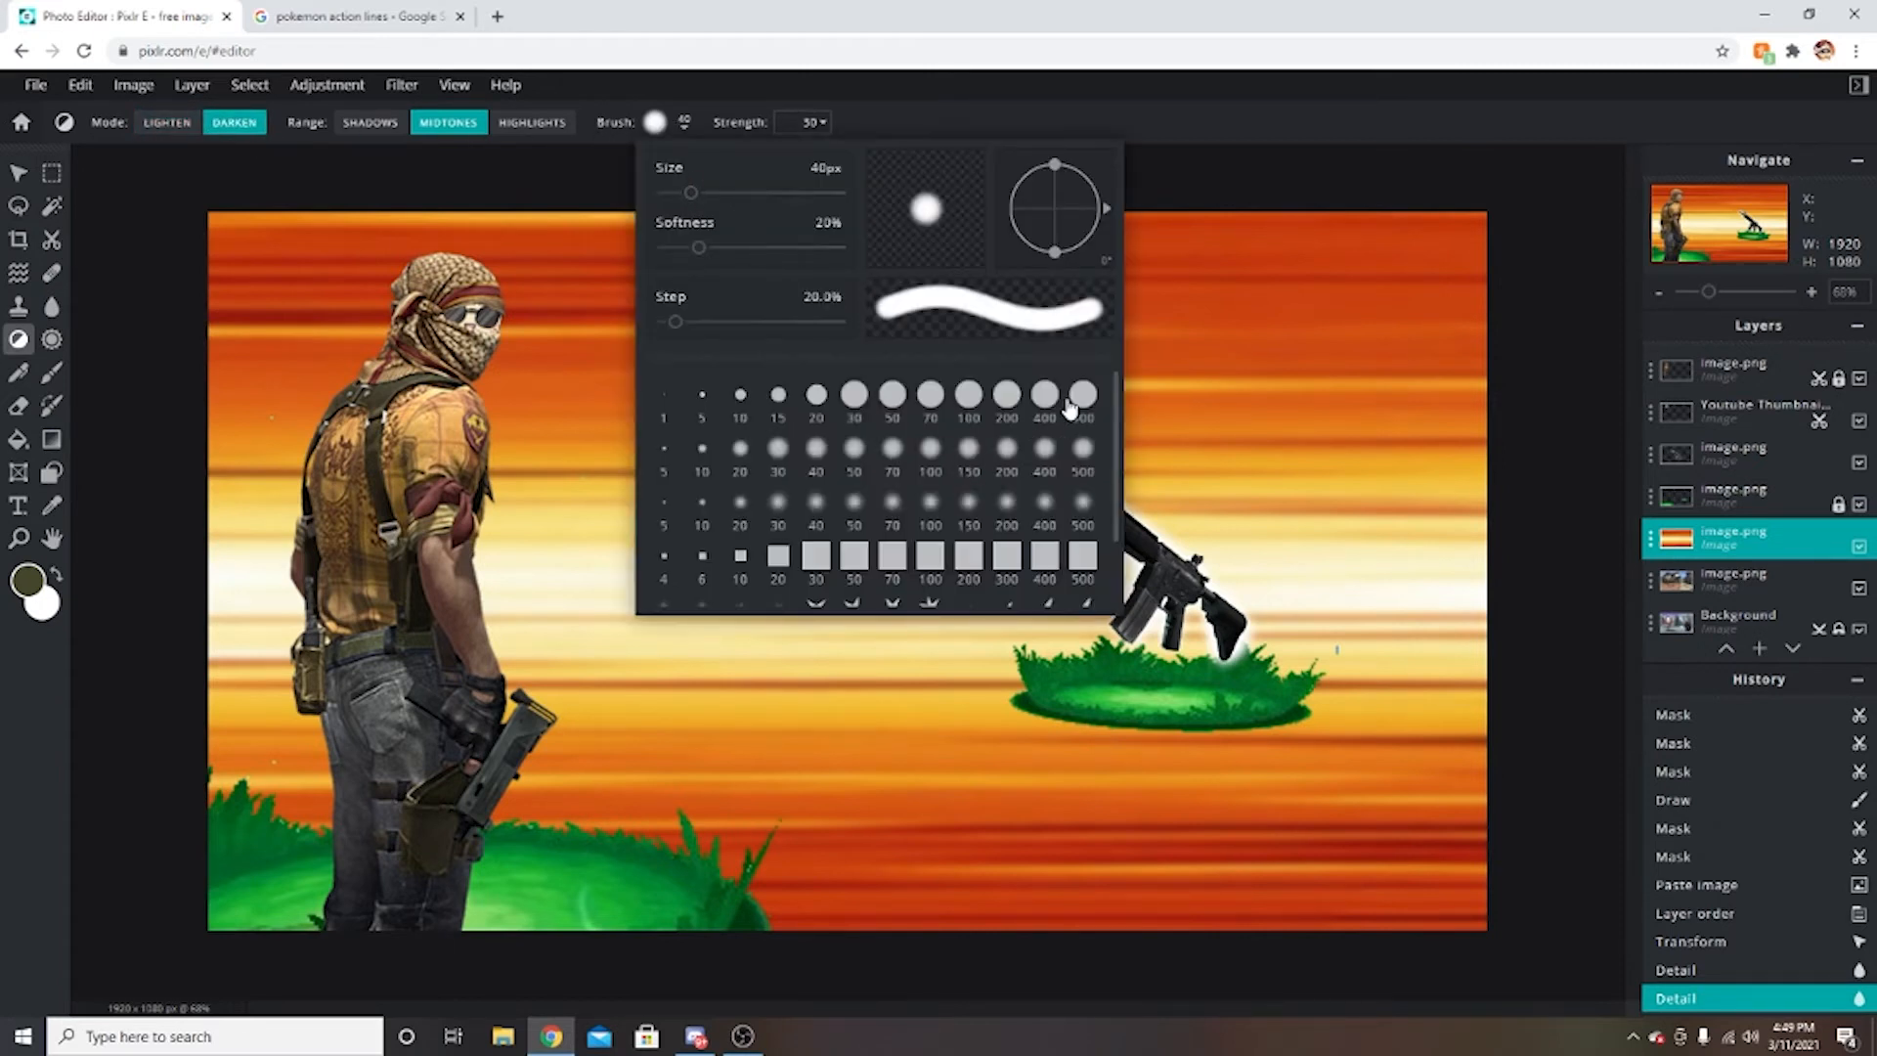
left_click(1081, 396)
mouse_move(1447, 293)
left_mouse_down()
mouse_move(335, 324)
mouse_move(271, 415)
mouse_move(362, 739)
mouse_move(324, 905)
mouse_move(277, 403)
mouse_move(221, 248)
mouse_move(450, 907)
mouse_move(611, 491)
mouse_move(732, 880)
mouse_move(814, 551)
mouse_move(993, 885)
mouse_move(1348, 654)
mouse_move(1313, 423)
mouse_move(1322, 678)
mouse_move(1350, 734)
left_mouse_up()
Try darkening the speed lines behind and beside the character at strength 75, and undo both strokes.
left_click(819, 122)
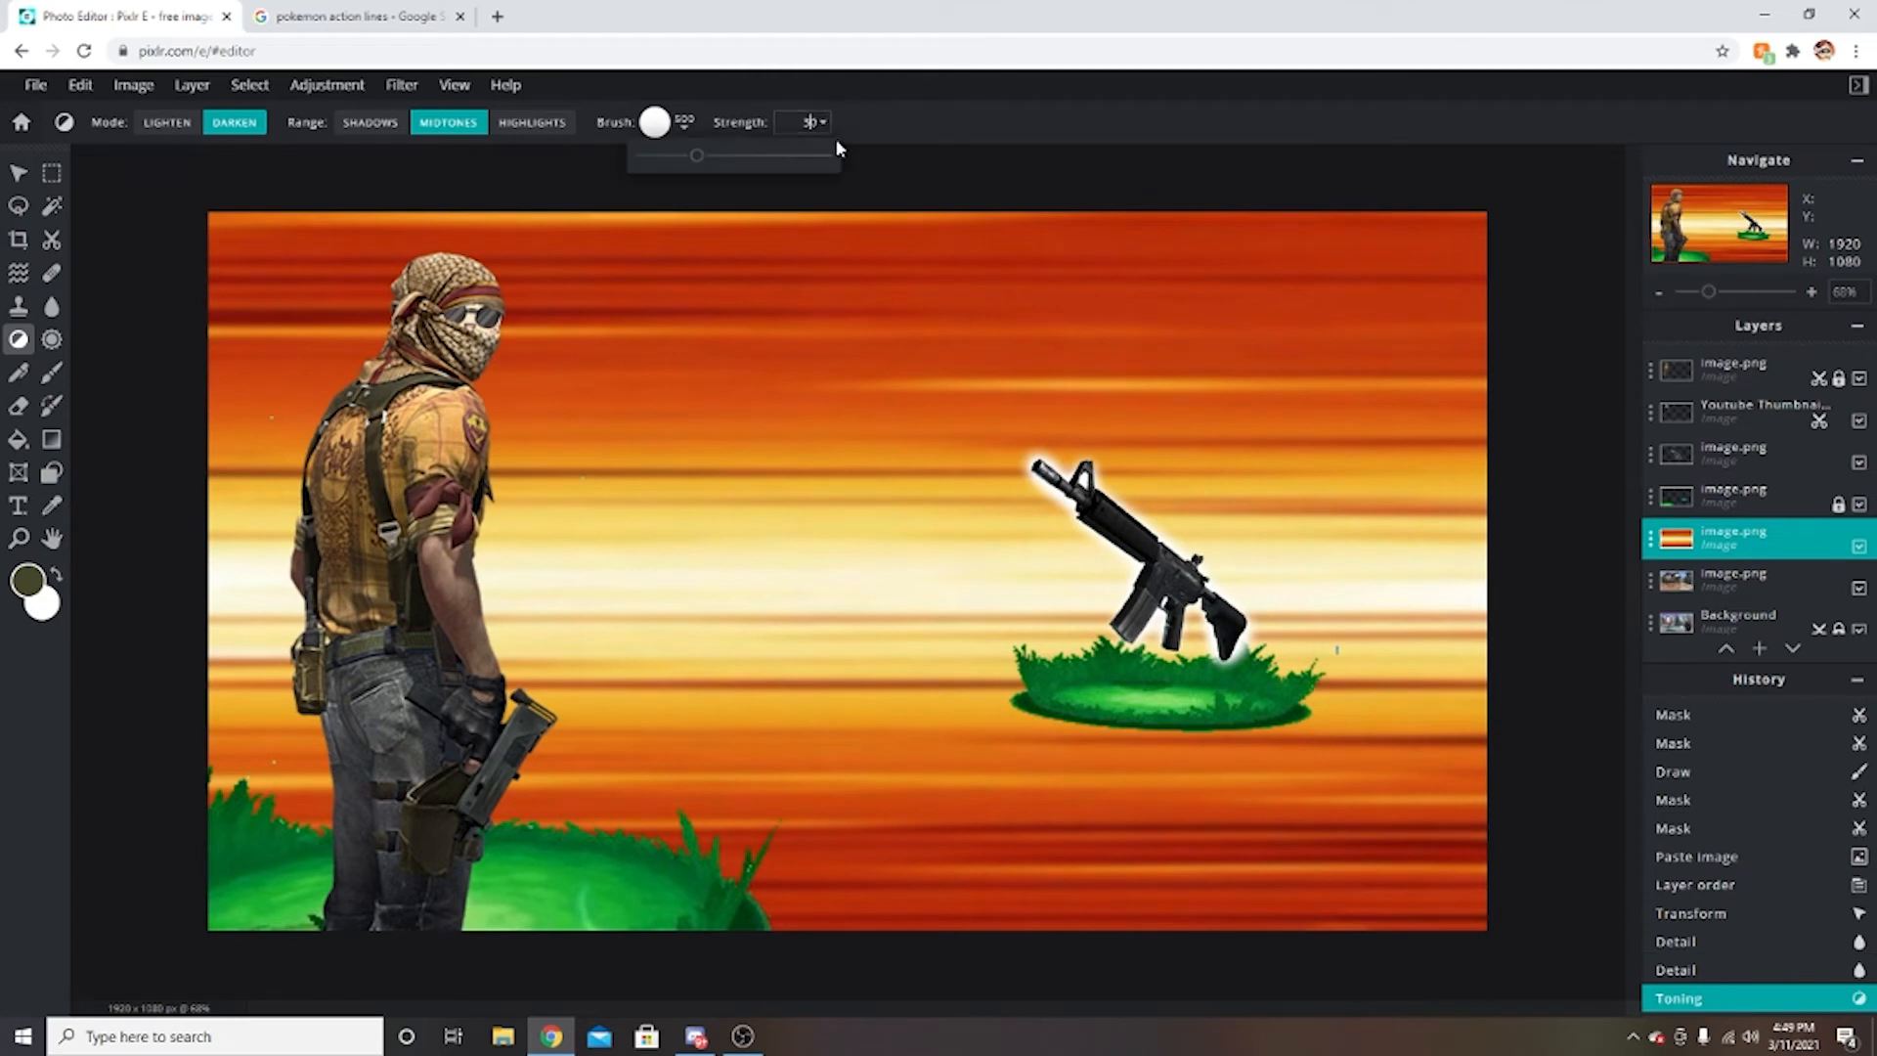
left_click_drag(755, 156, 781, 155)
left_click(365, 269)
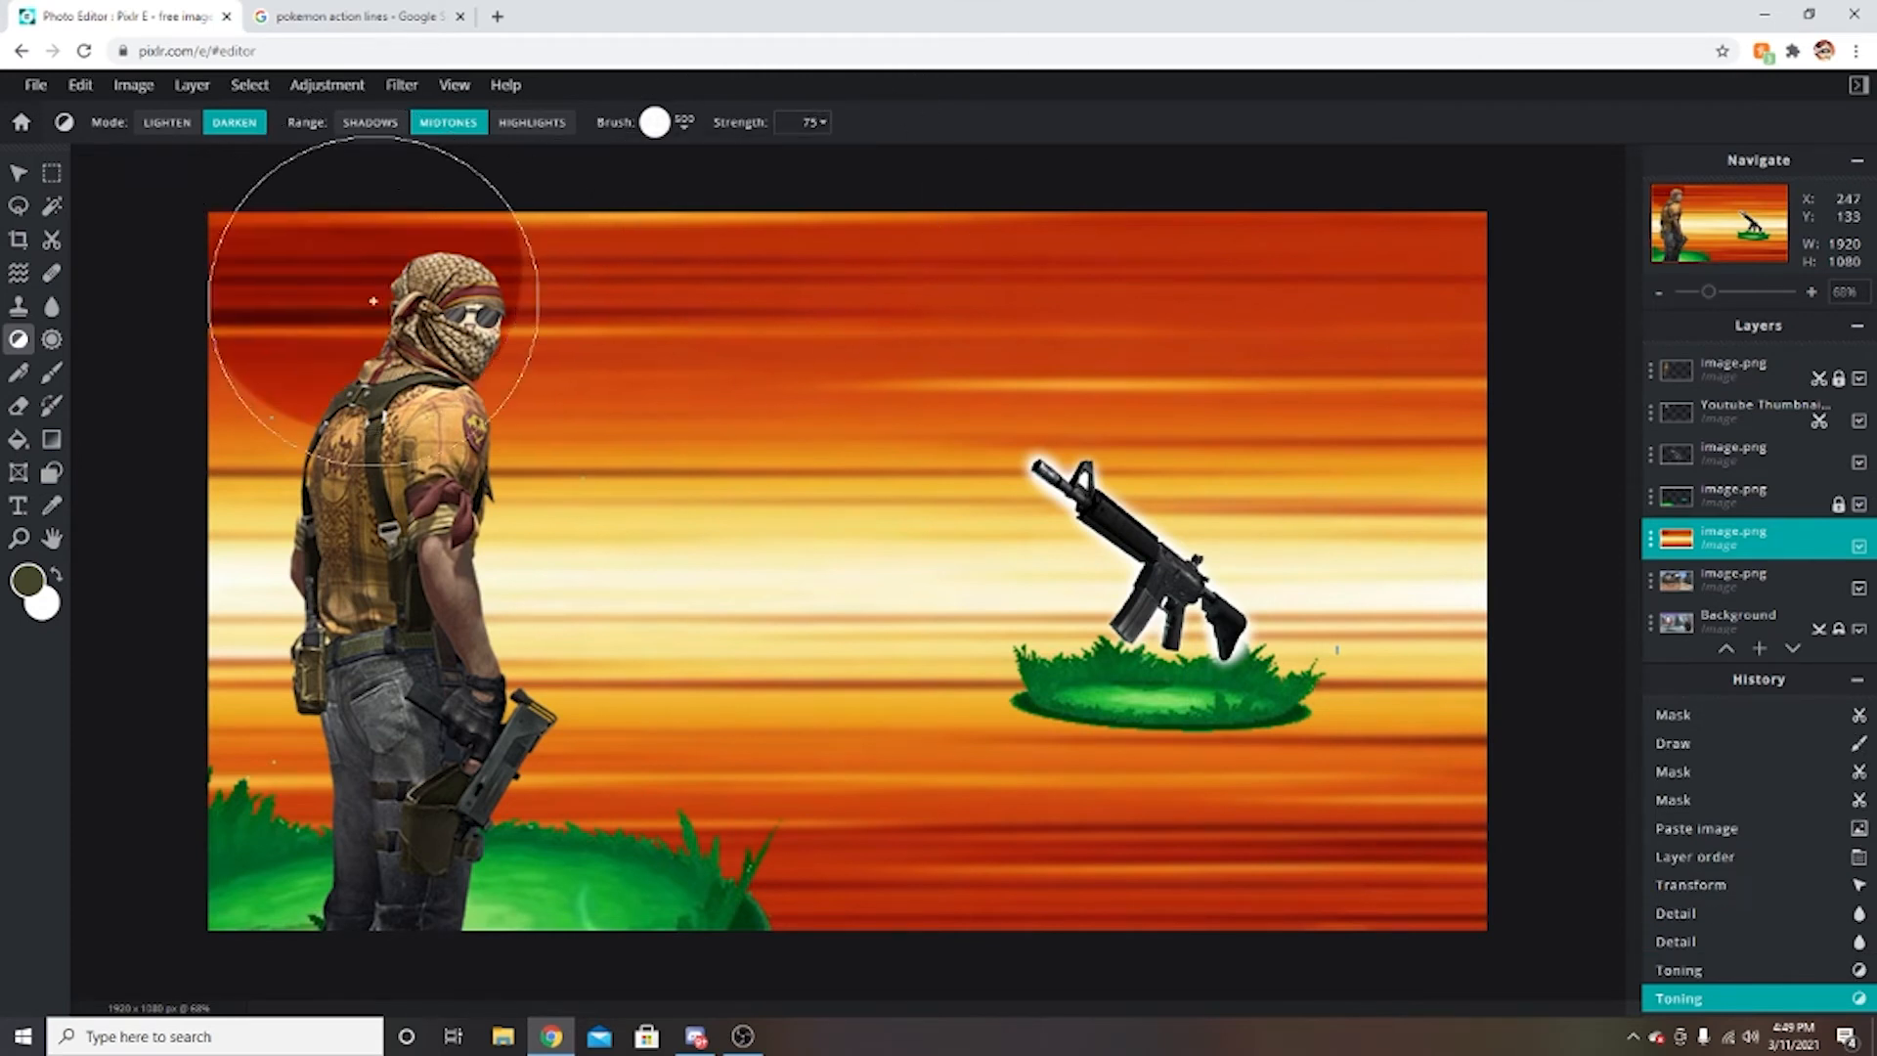
left_click_drag(248, 310, 696, 480)
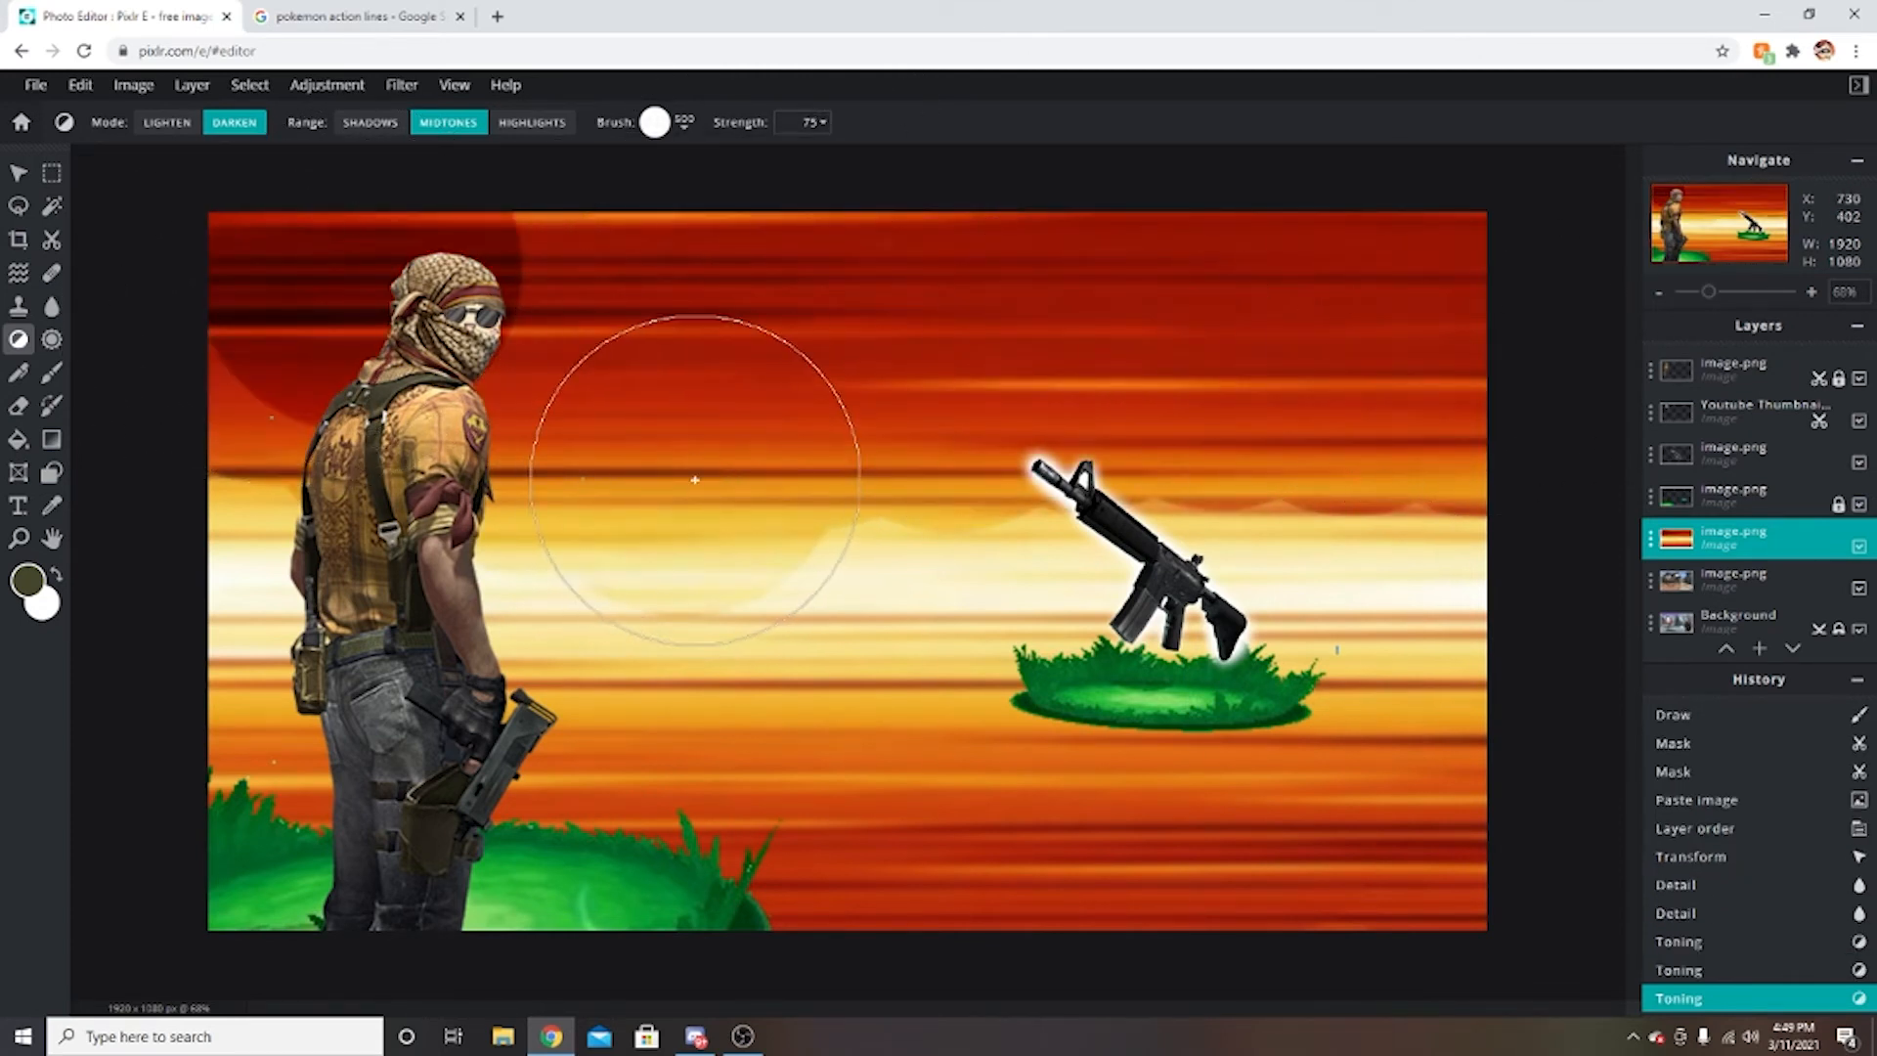
key("ctrl+z")
key("ctrl+z")
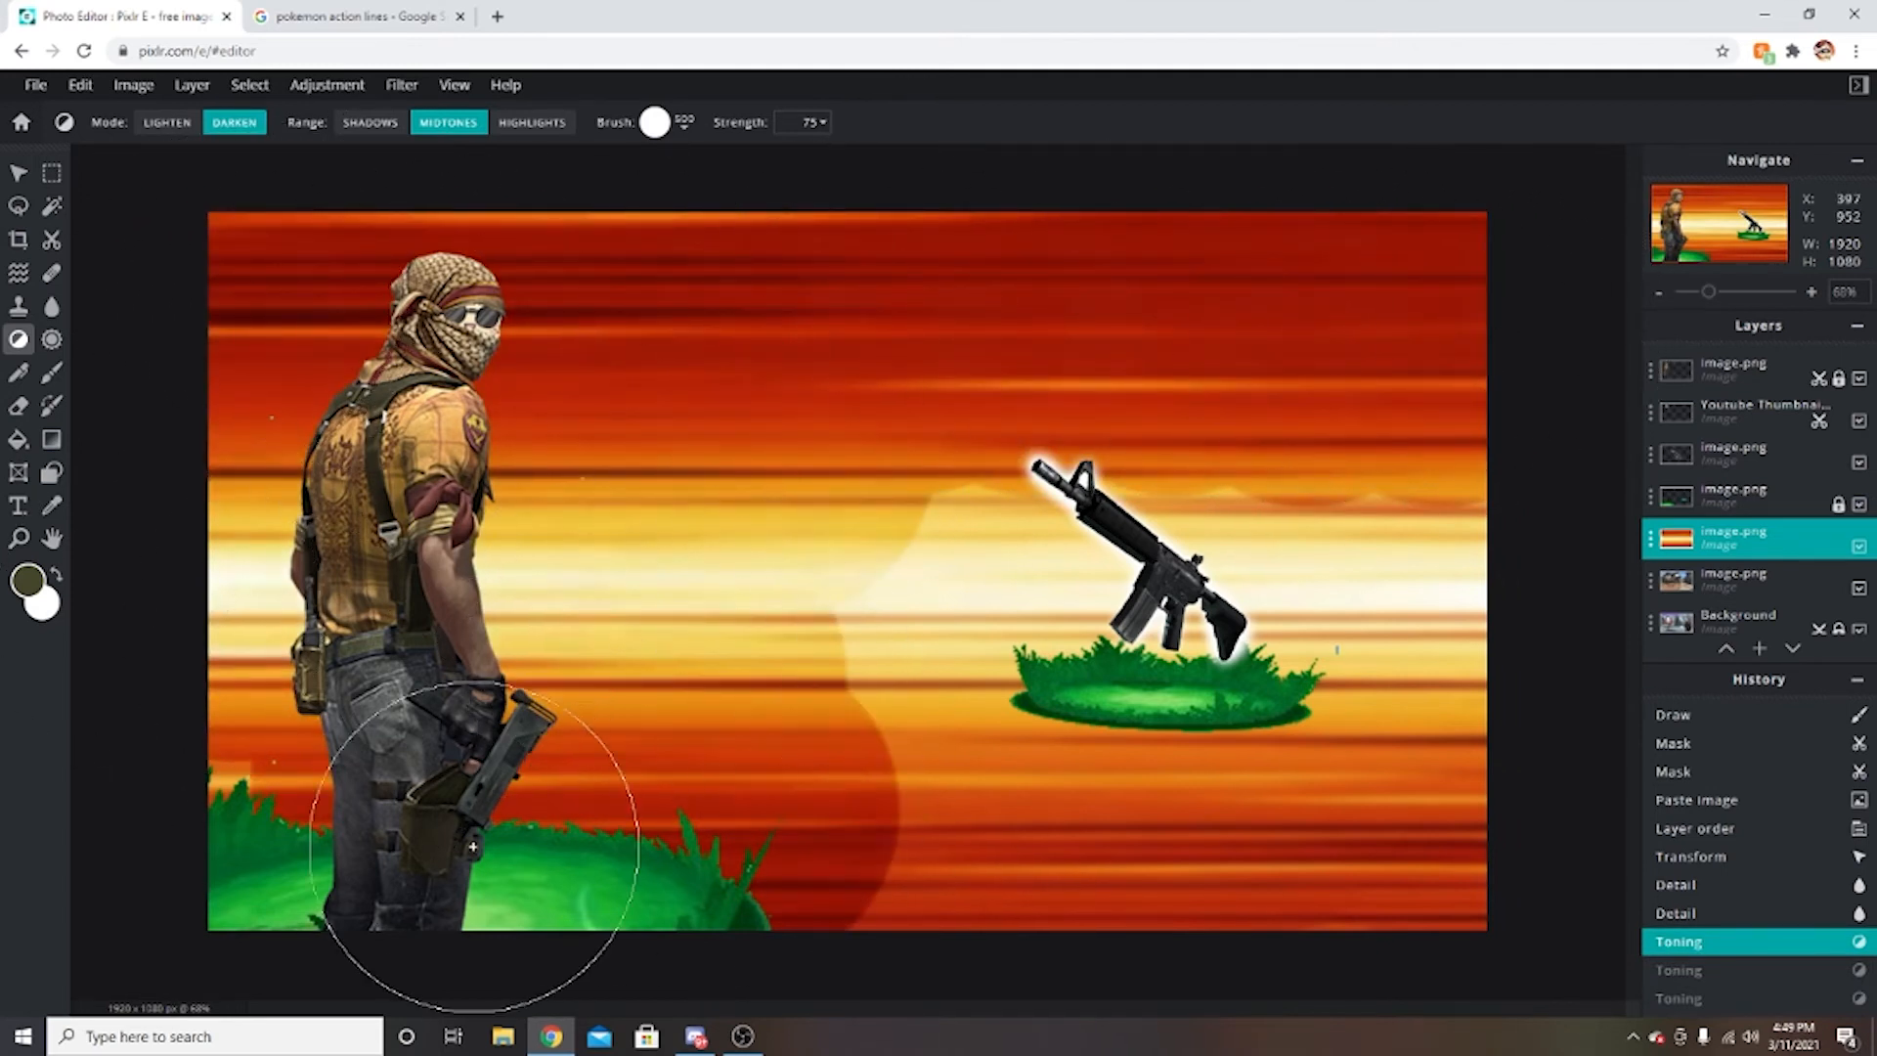
Darken the rest of the speed lines background with Dodge/Burn at strength 75, painting the midtones and switching the range to shadows.
left_click(1085, 841)
mouse_move(1115, 586)
left_mouse_down()
mouse_move(1082, 601)
mouse_move(1349, 842)
mouse_move(1331, 343)
mouse_move(131, 236)
left_mouse_up()
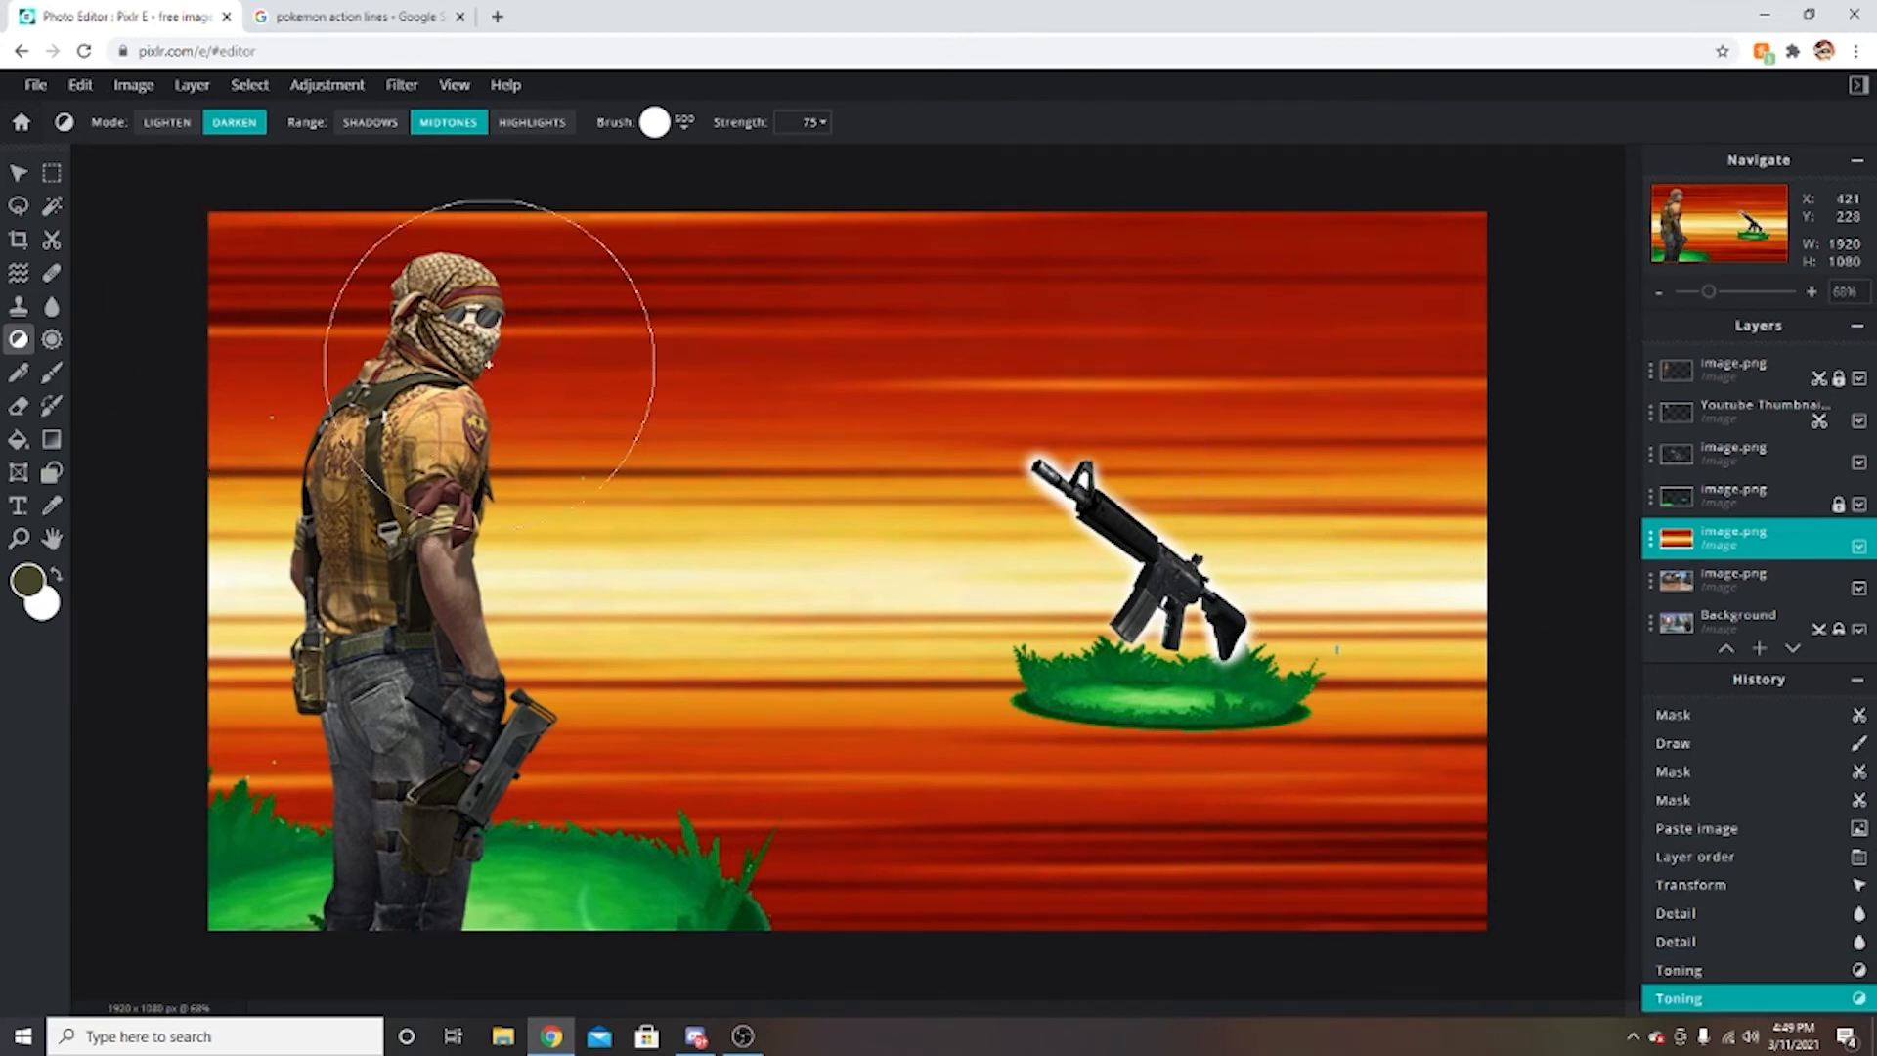
left_click(372, 125)
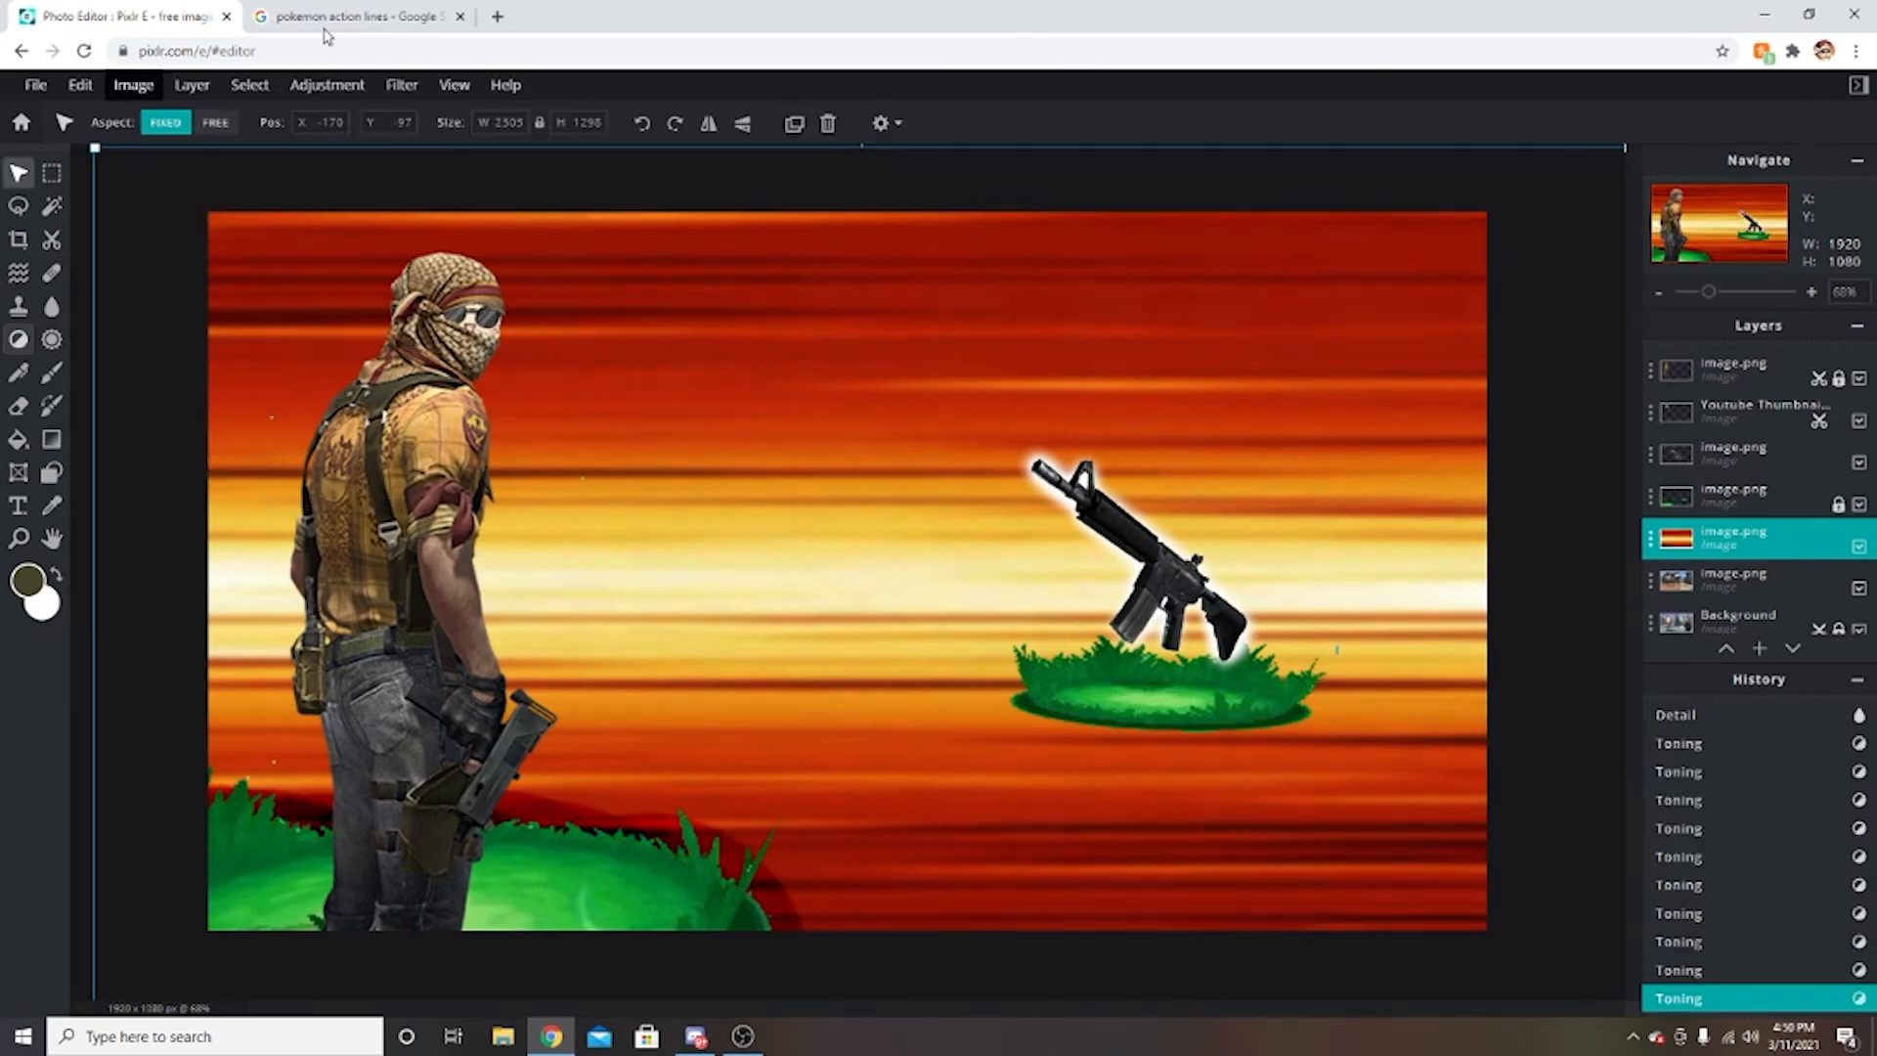
Copy the 1920 x 1080 black picture with white radial speed lines from the Google image results and paste it into the Pixlr thumbnail.
left_click(348, 15)
scroll(716, 433, "down", 1)
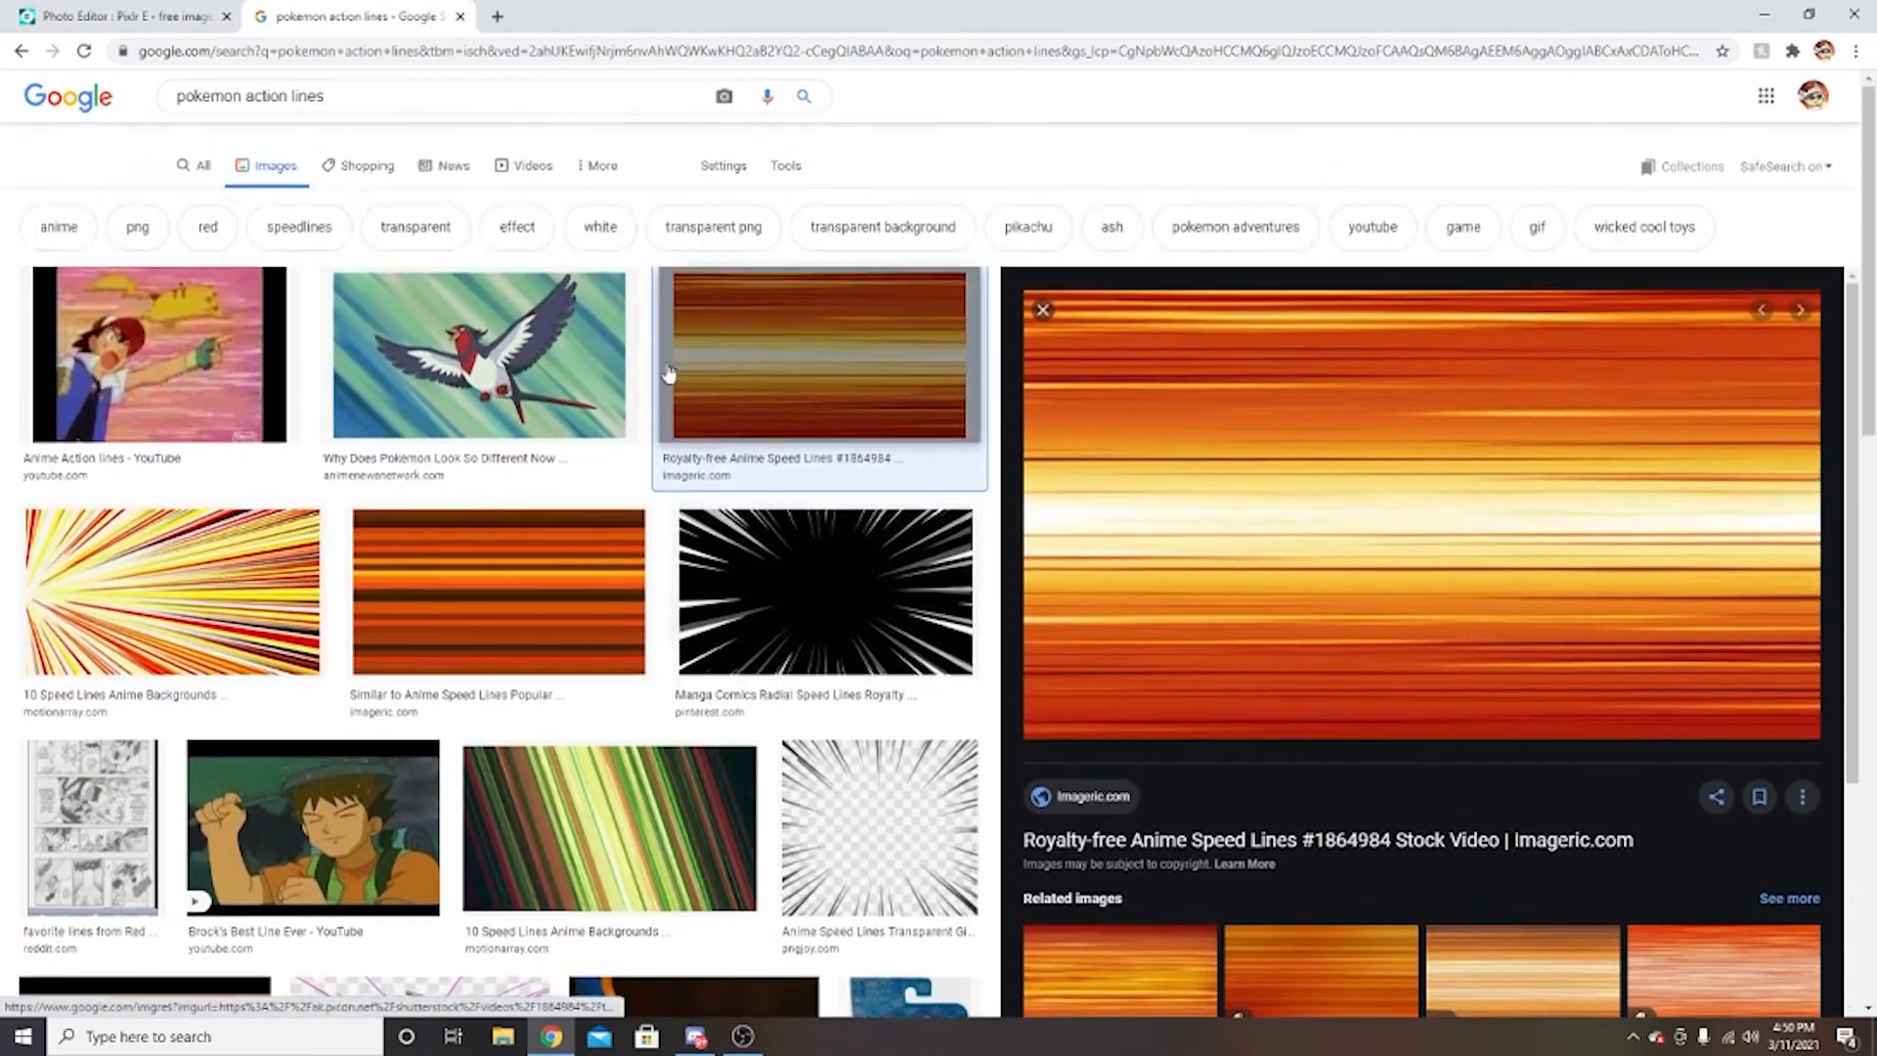
left_click(788, 479)
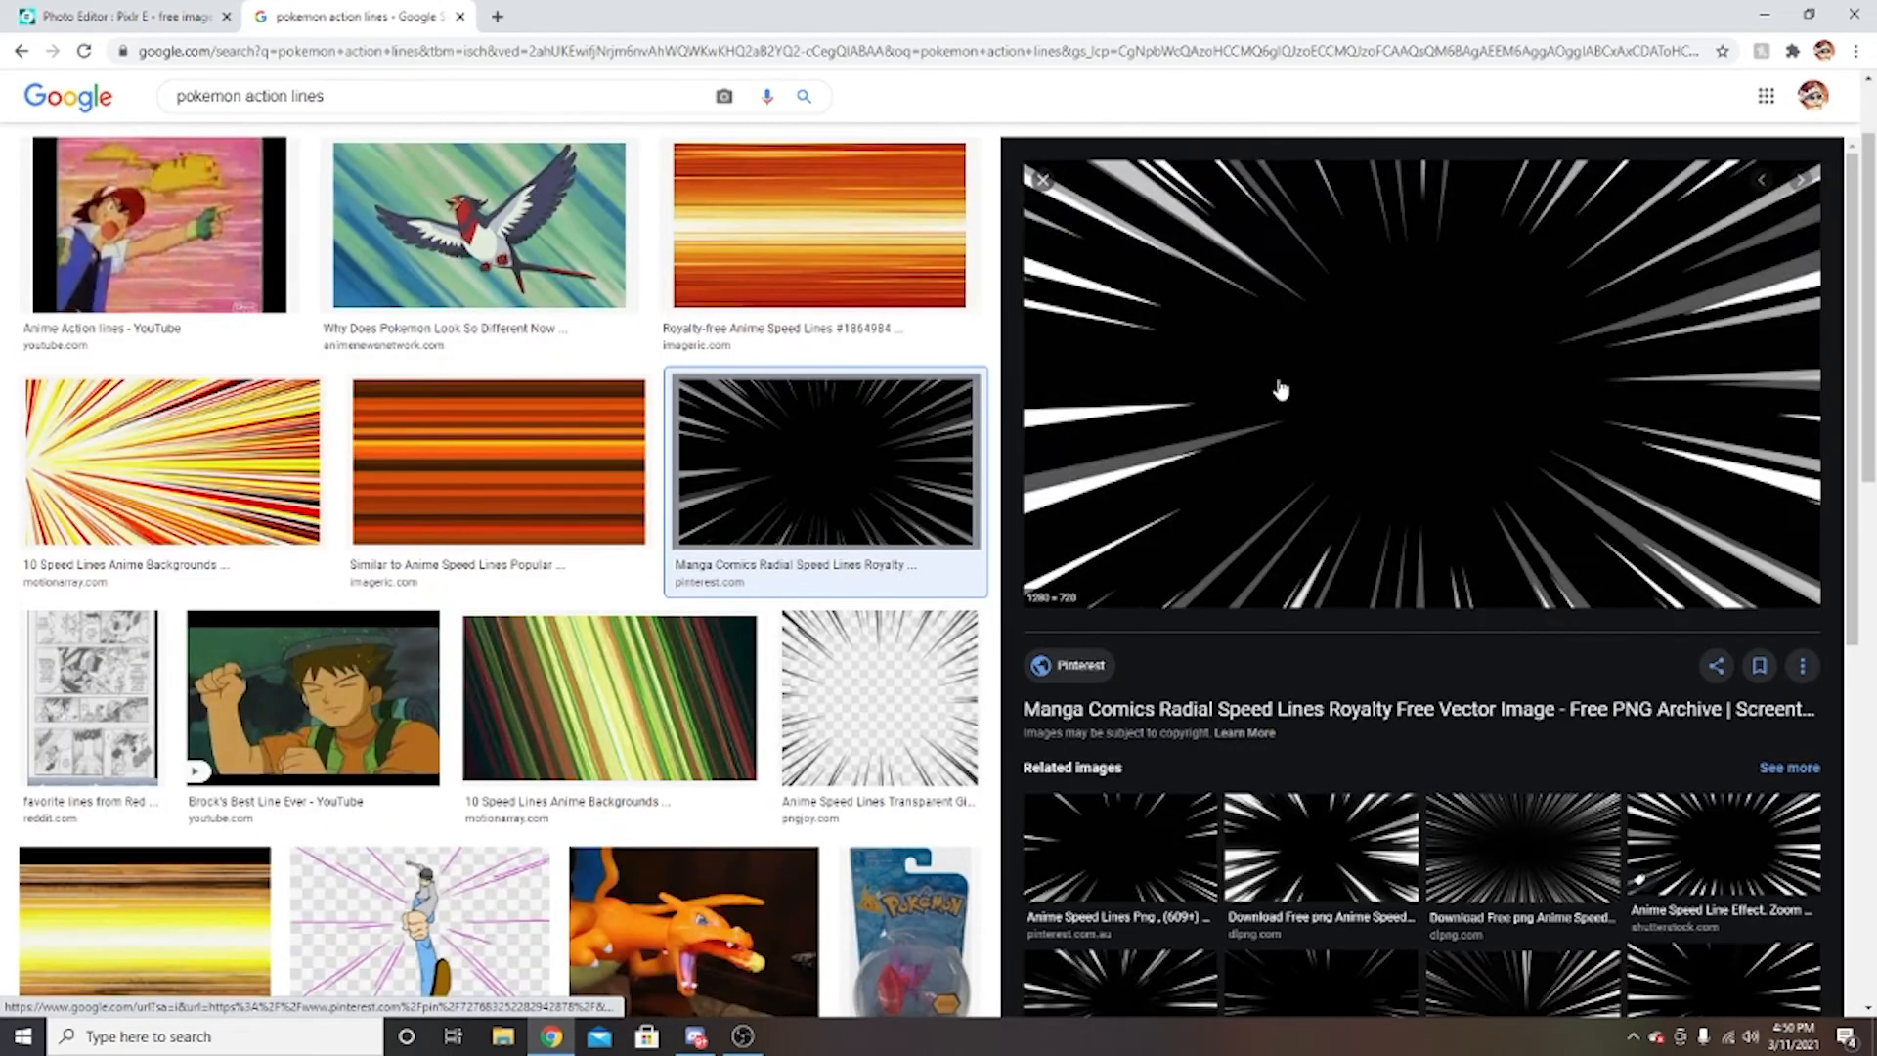
left_click(1261, 871)
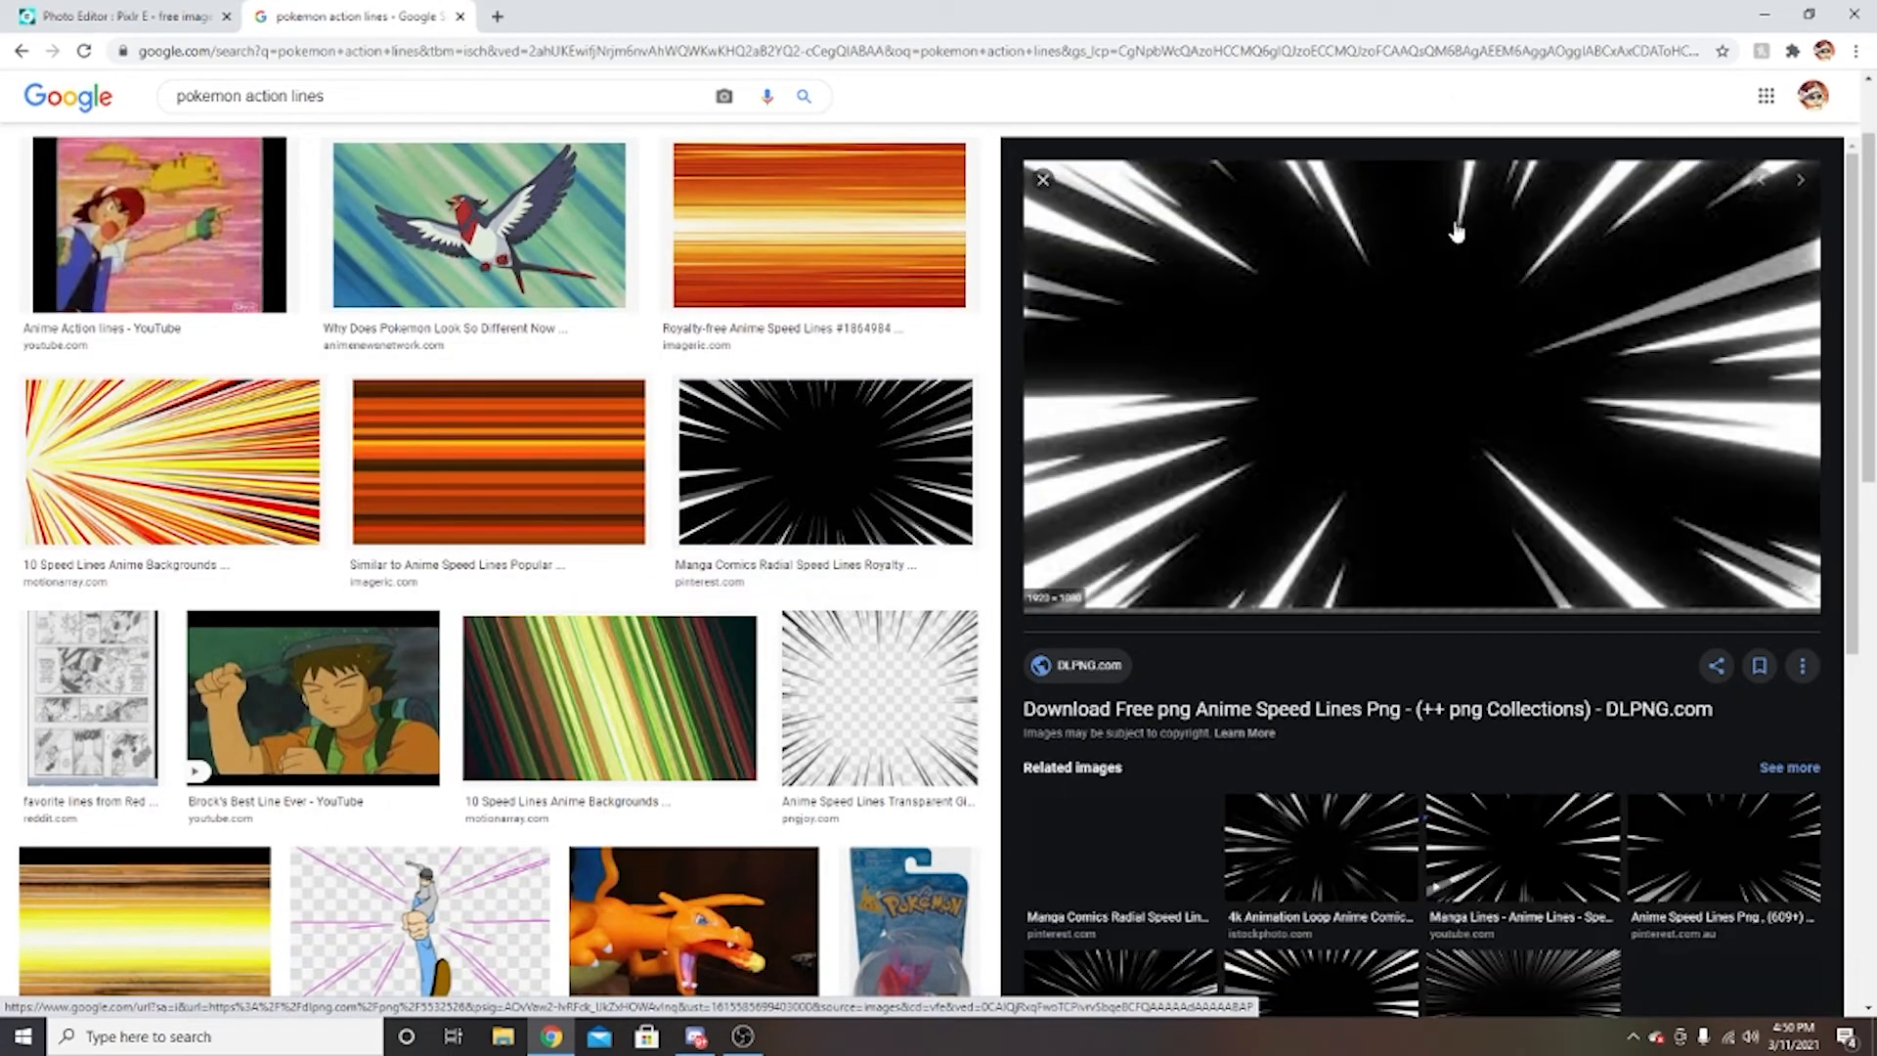
right_click(1413, 315)
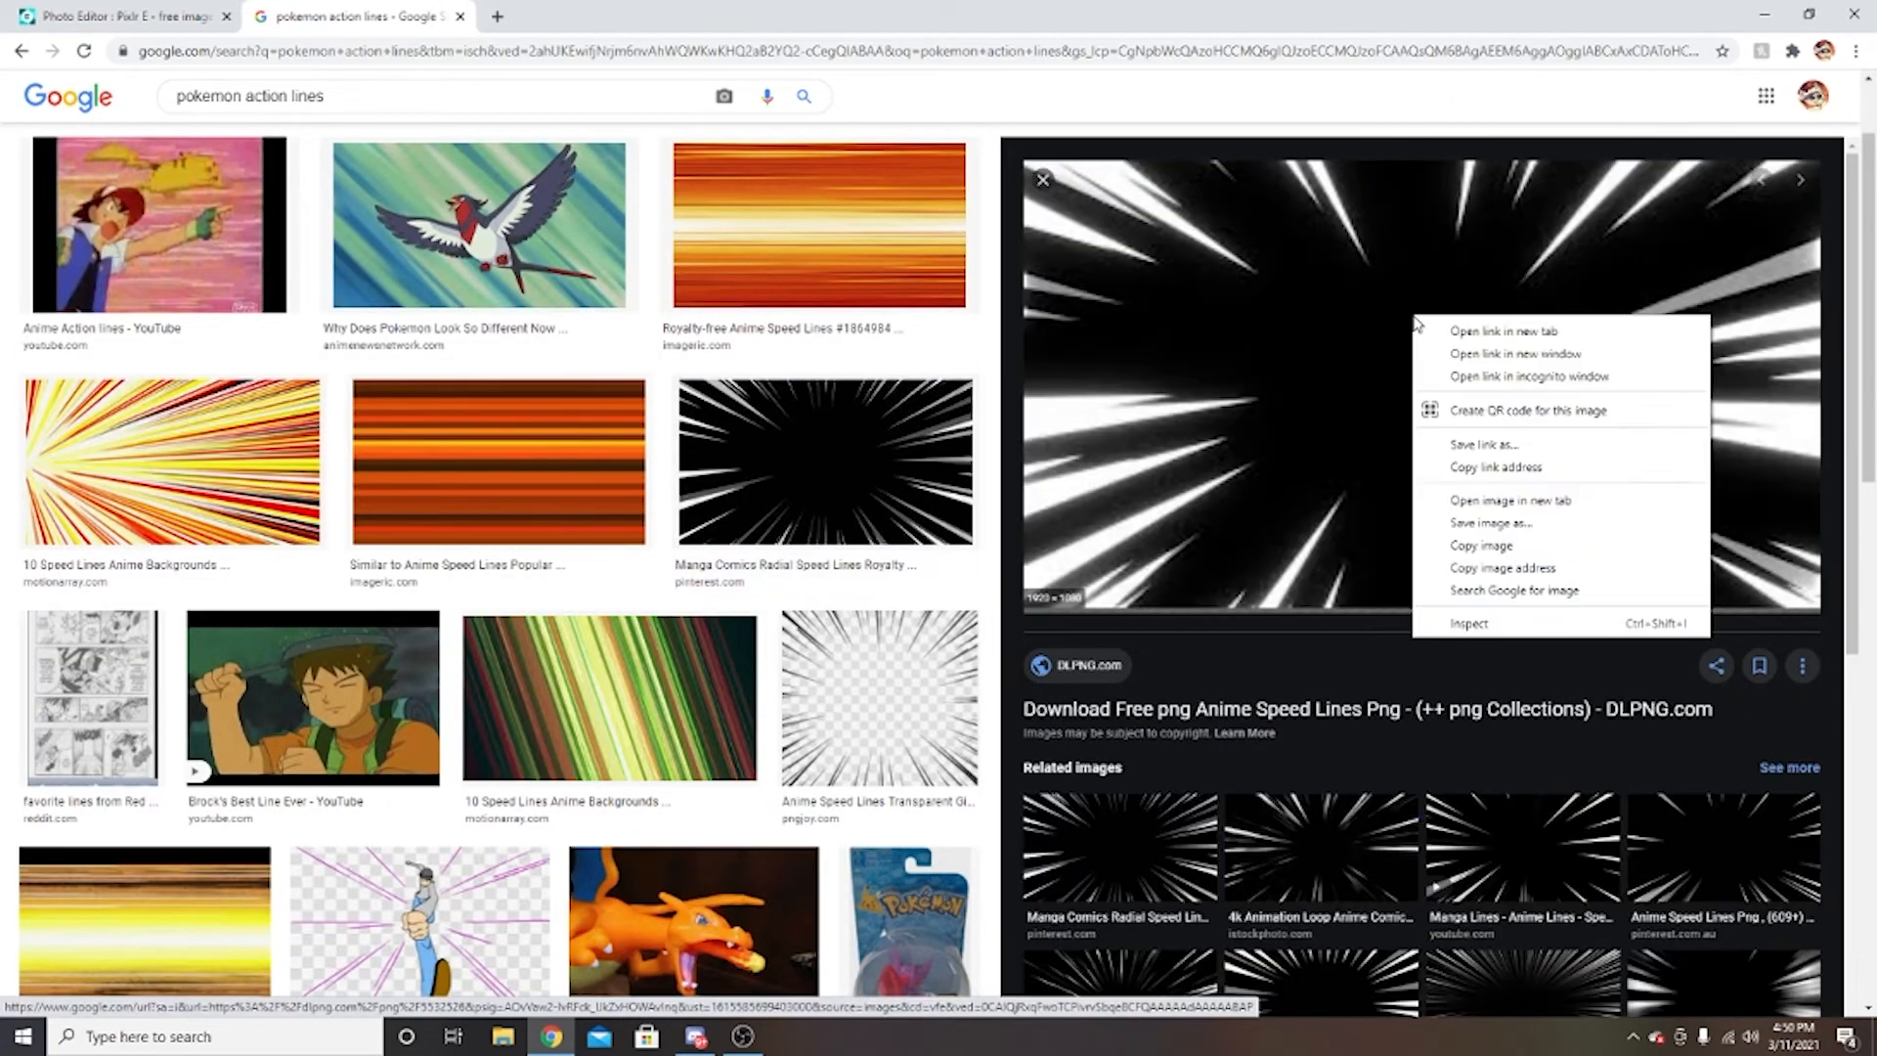
left_click(1576, 554)
left_click(117, 16)
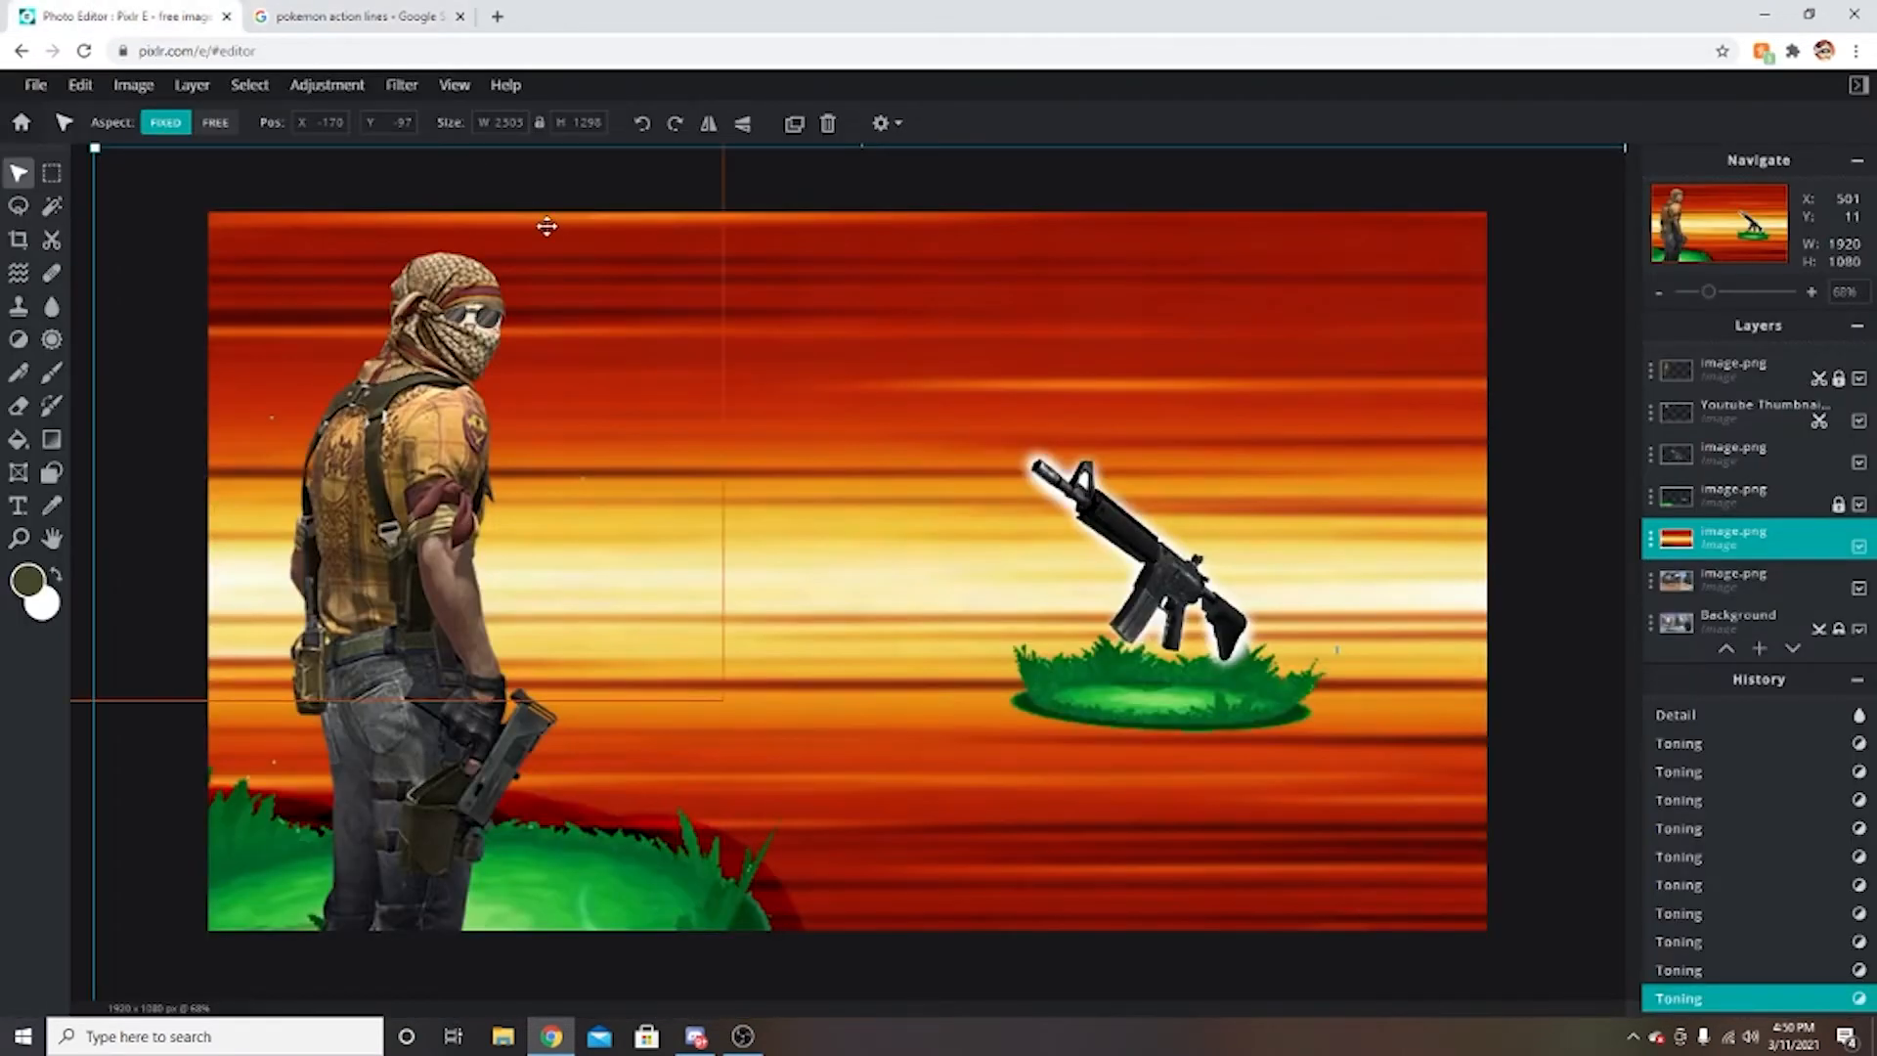
key("ctrl+v")
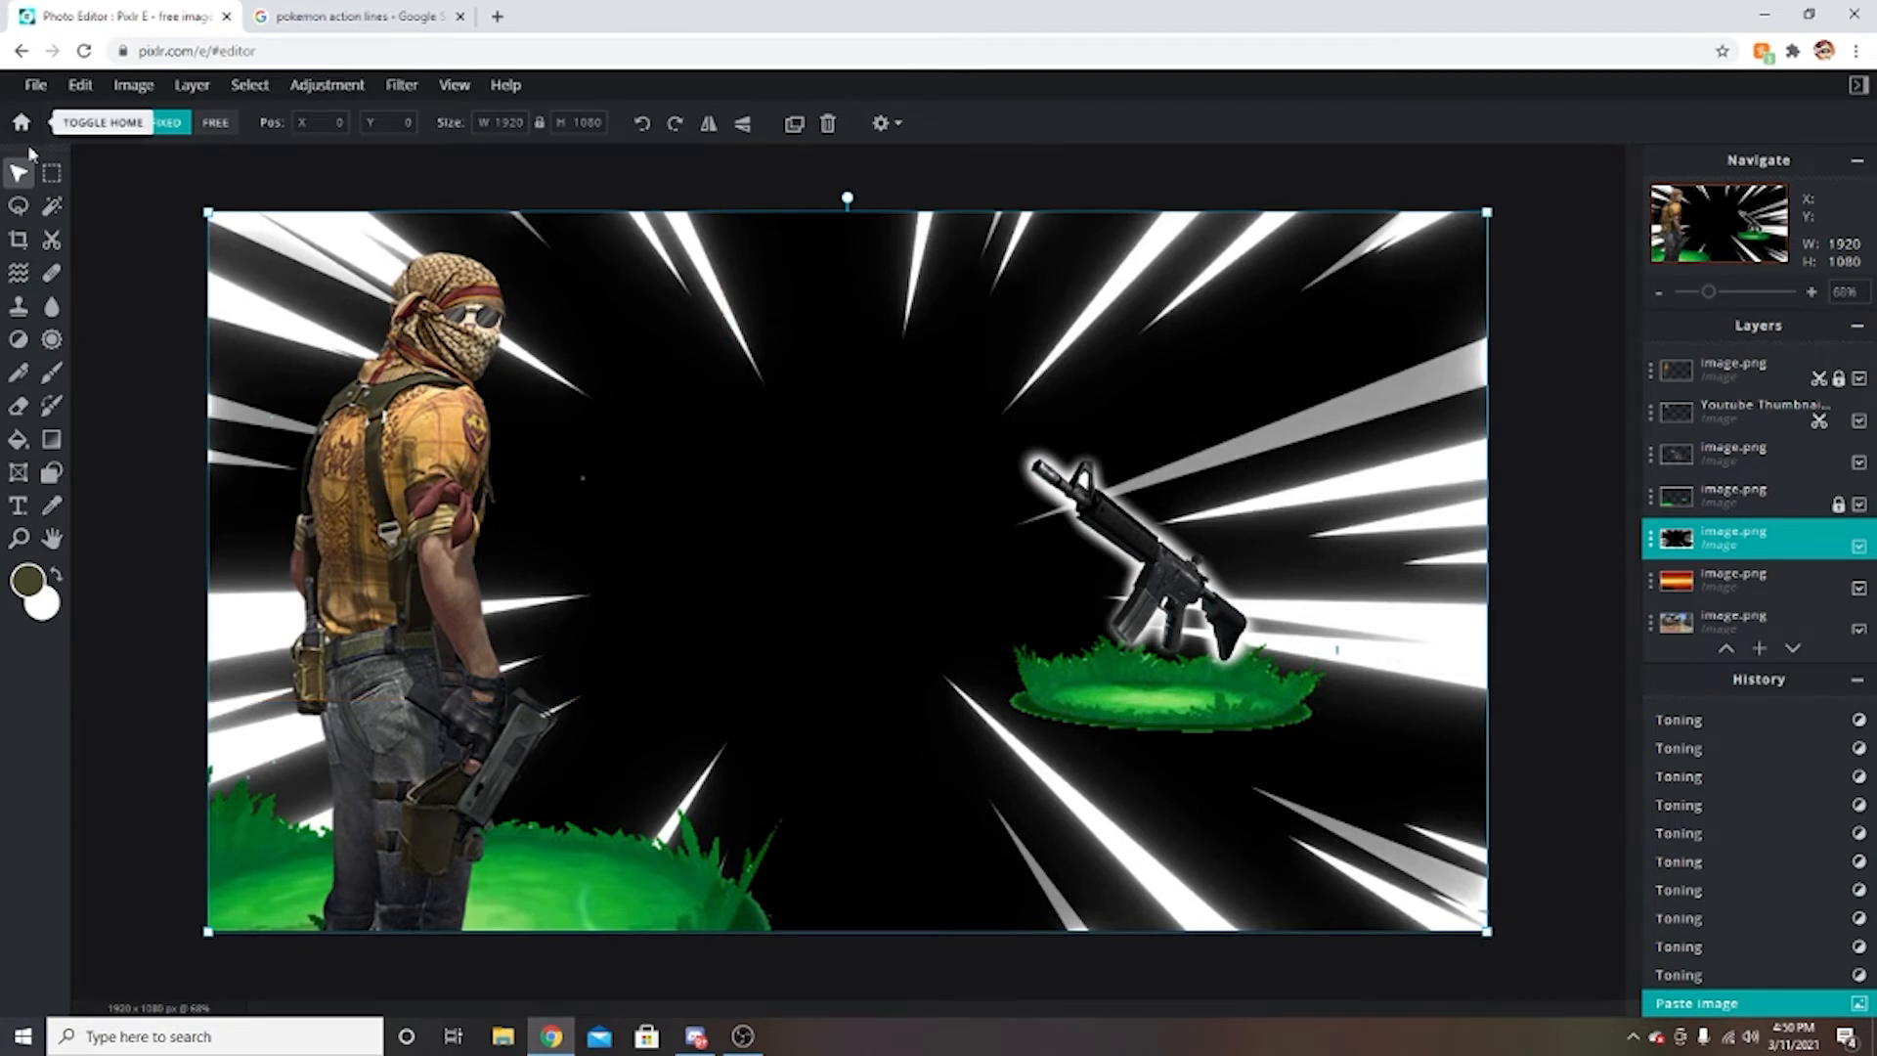
Select the black area of the radial speed lines with the Wand at tolerance 32, delete it, and remove the selection.
left_click(53, 214)
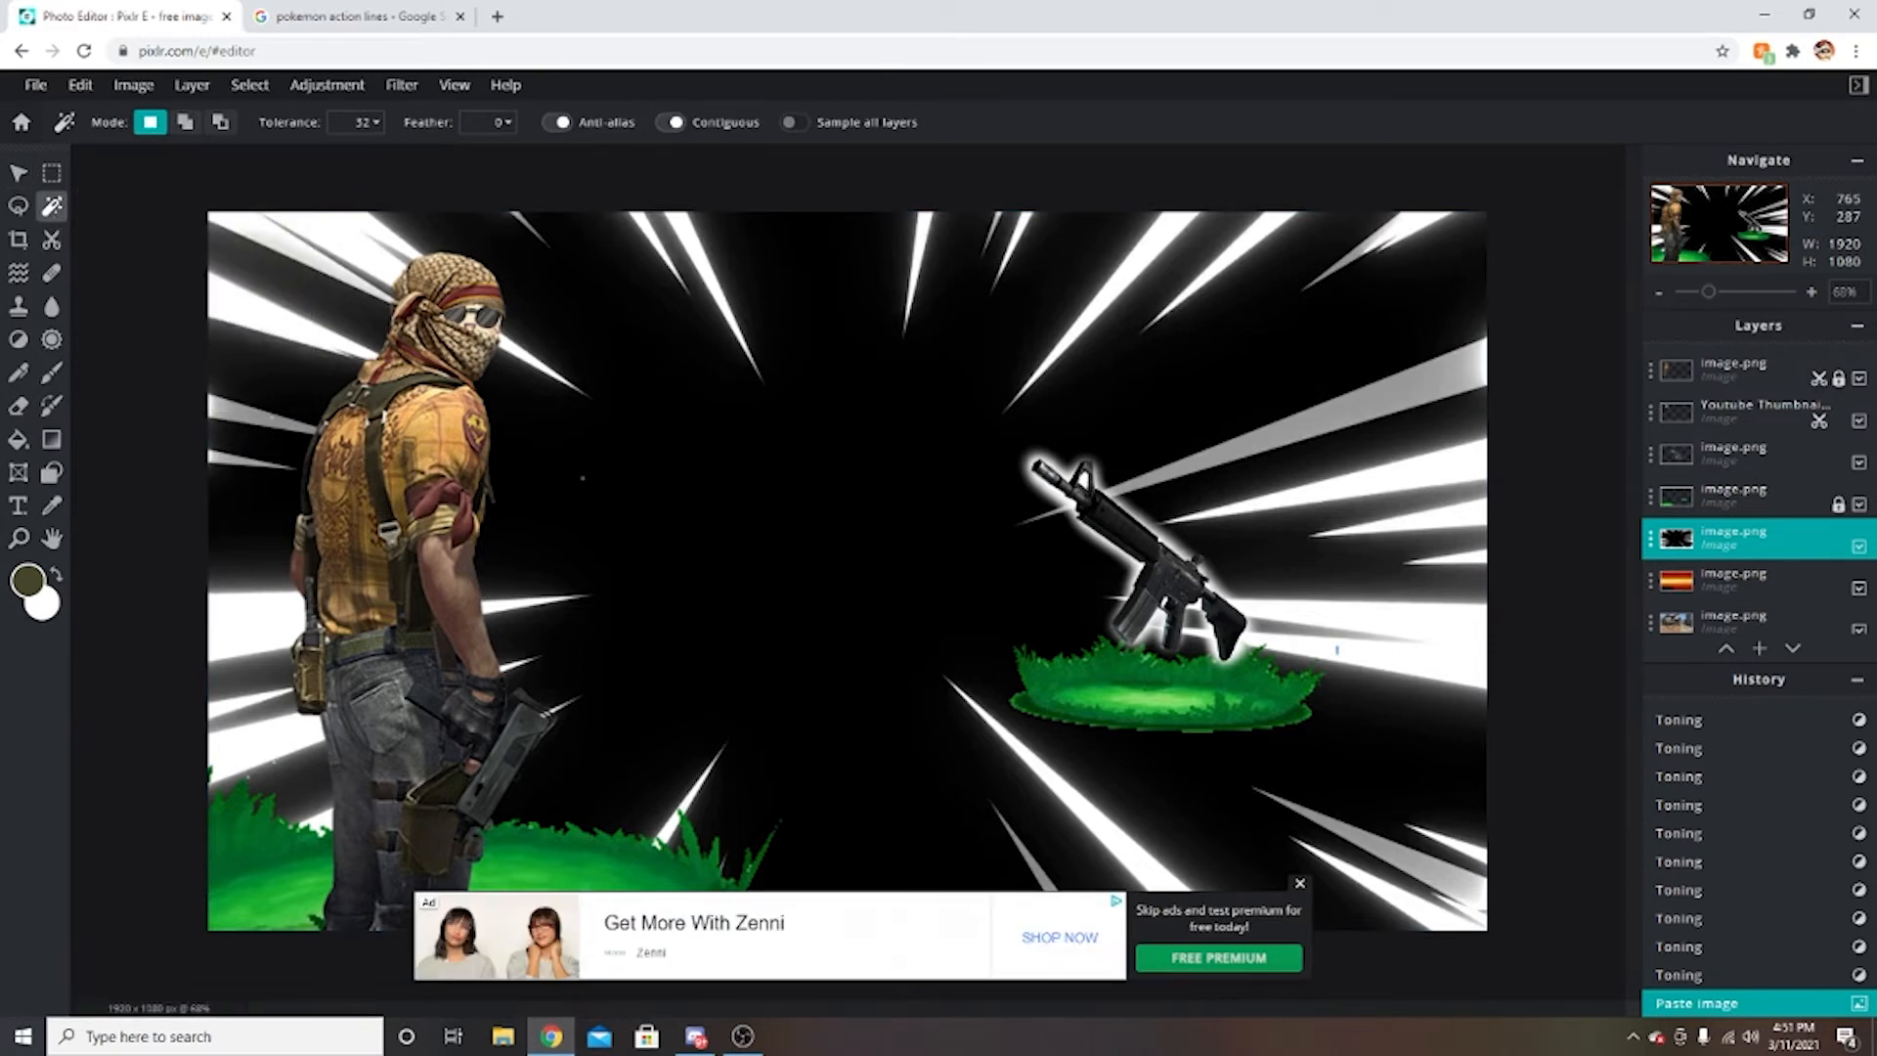
left_click(761, 421)
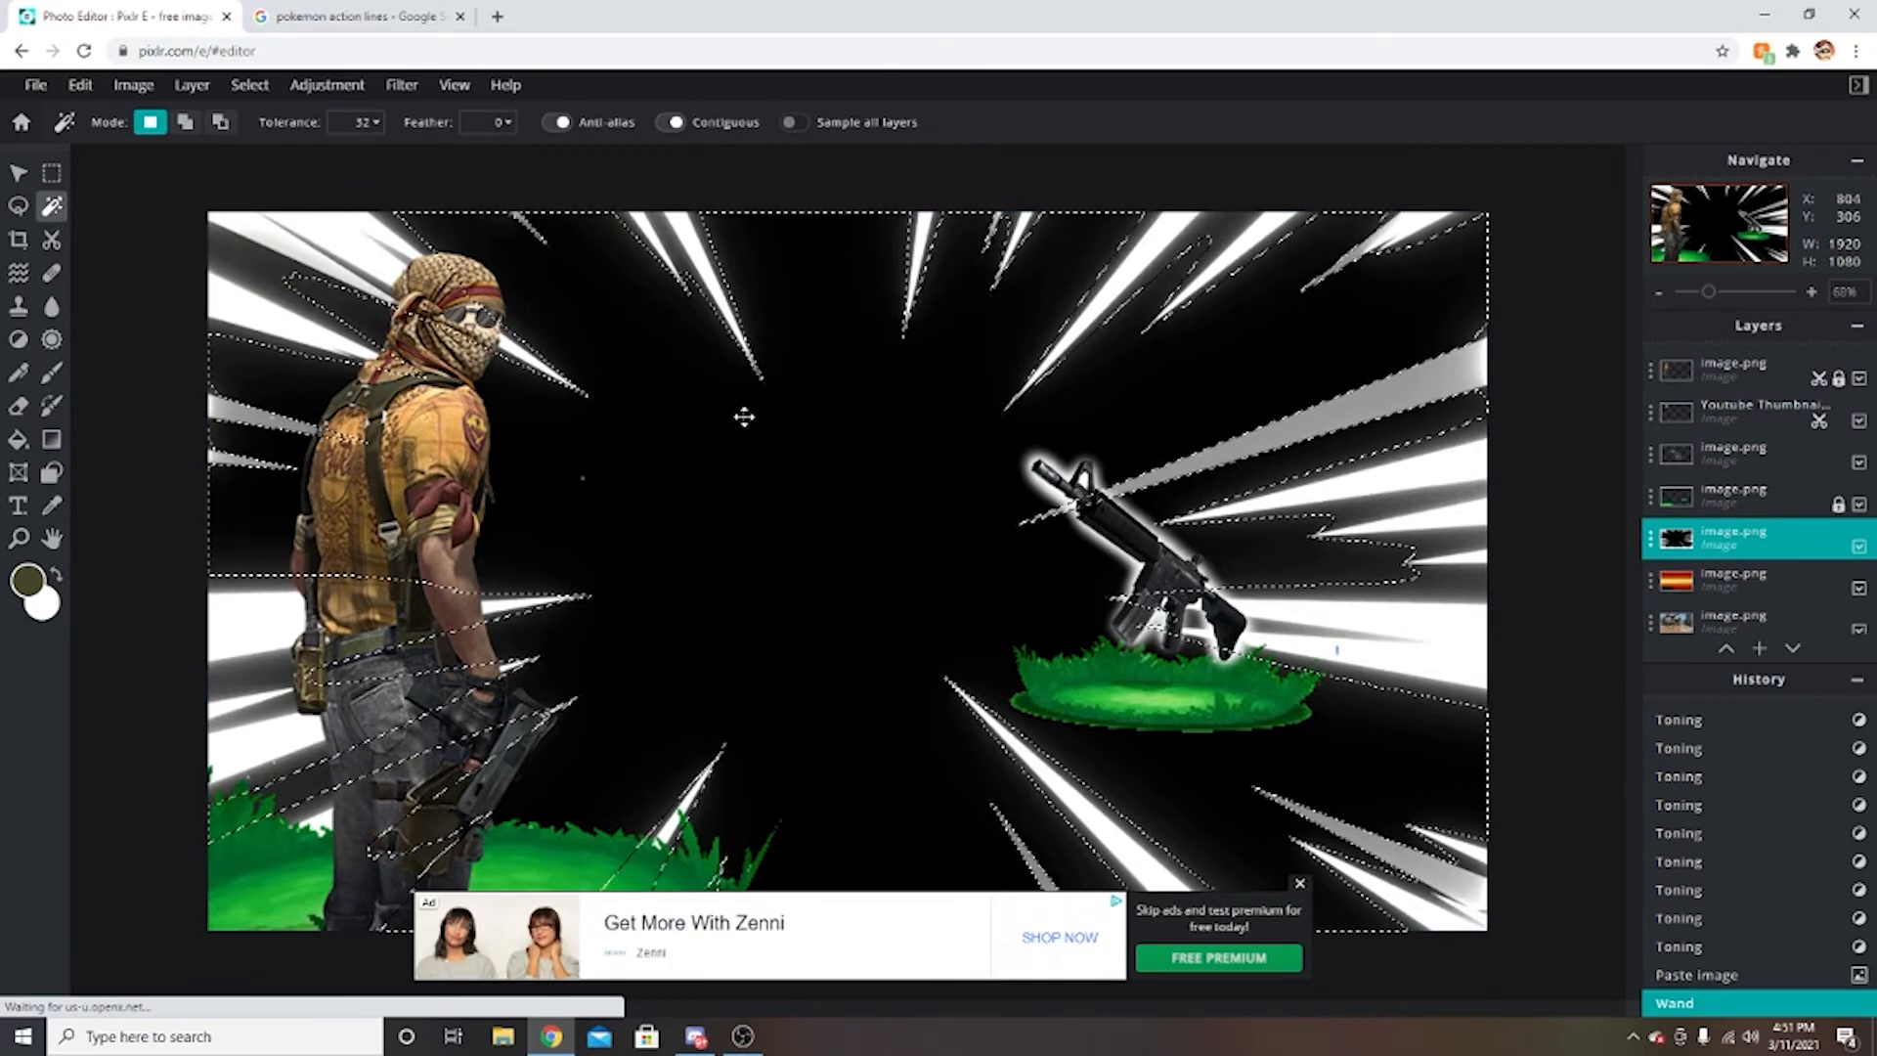
key("Delete")
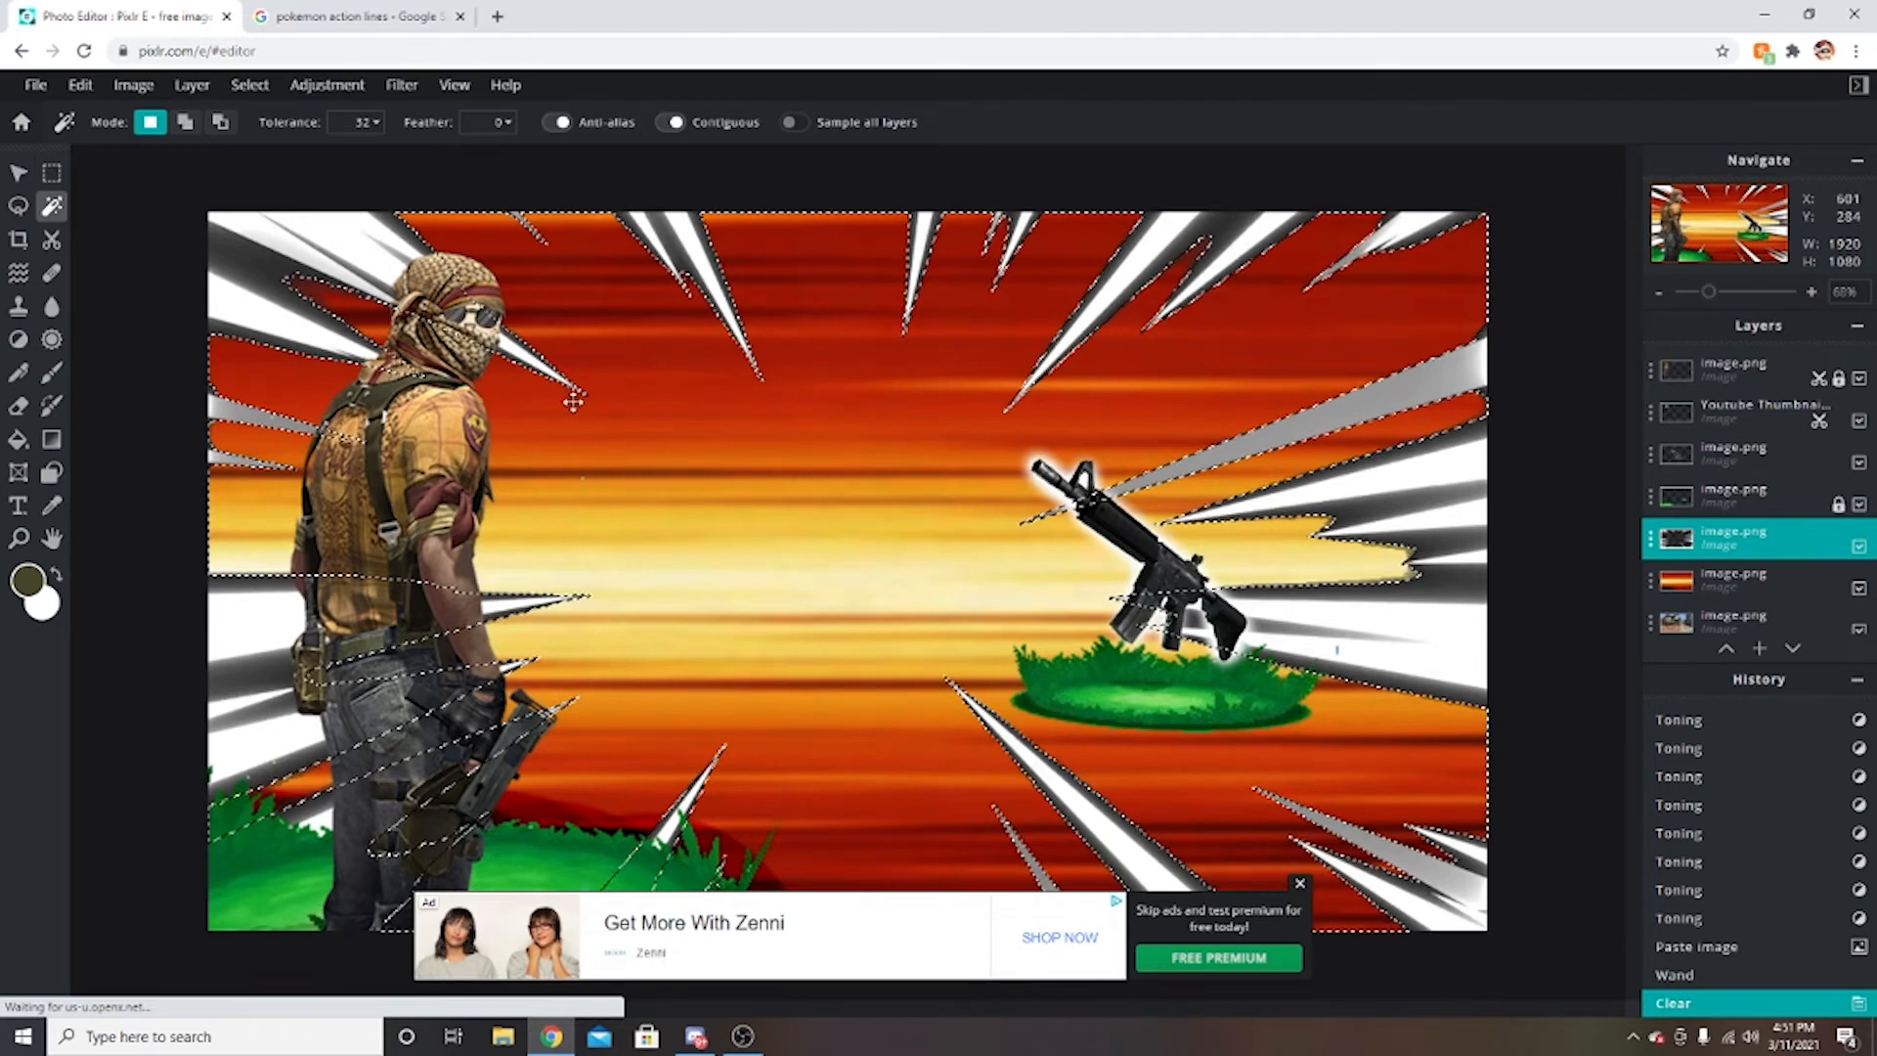
left_click(17, 173)
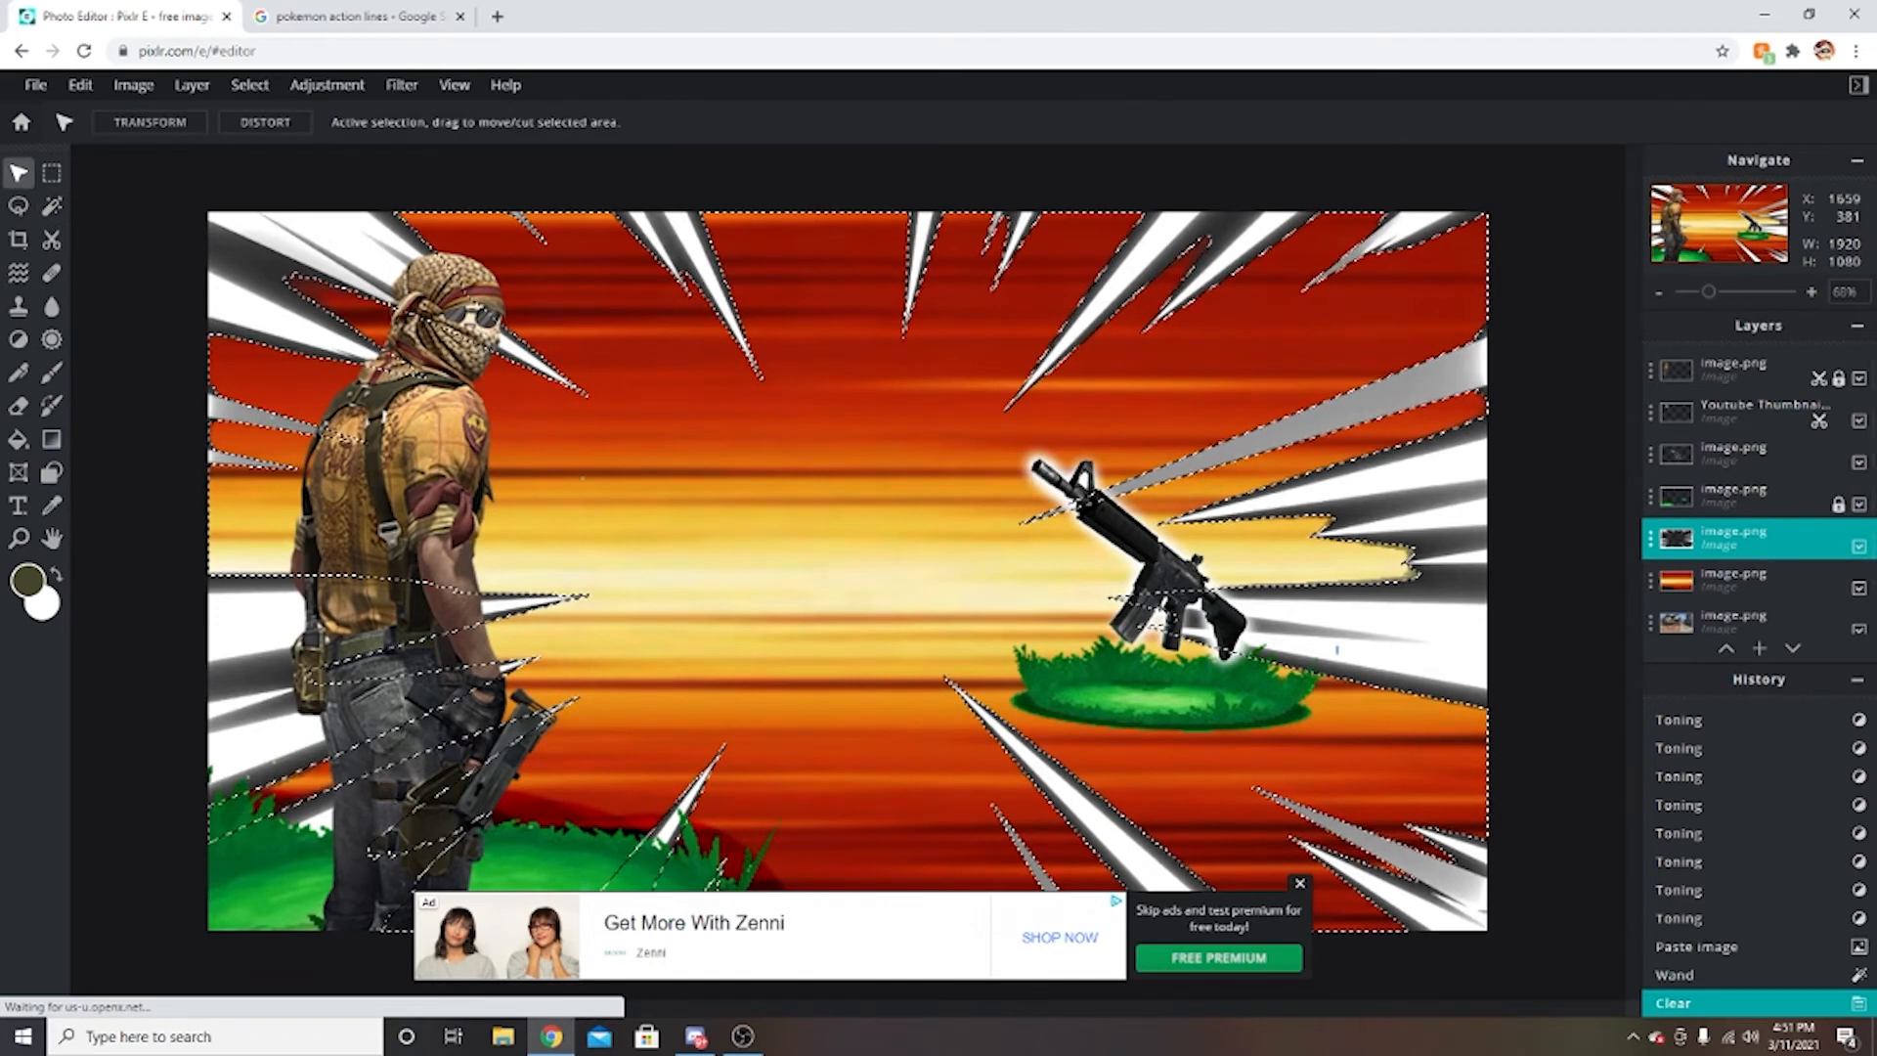
mouse_move(1723, 529)
left_mouse_down()
mouse_move(1718, 370)
mouse_move(1721, 536)
left_mouse_up()
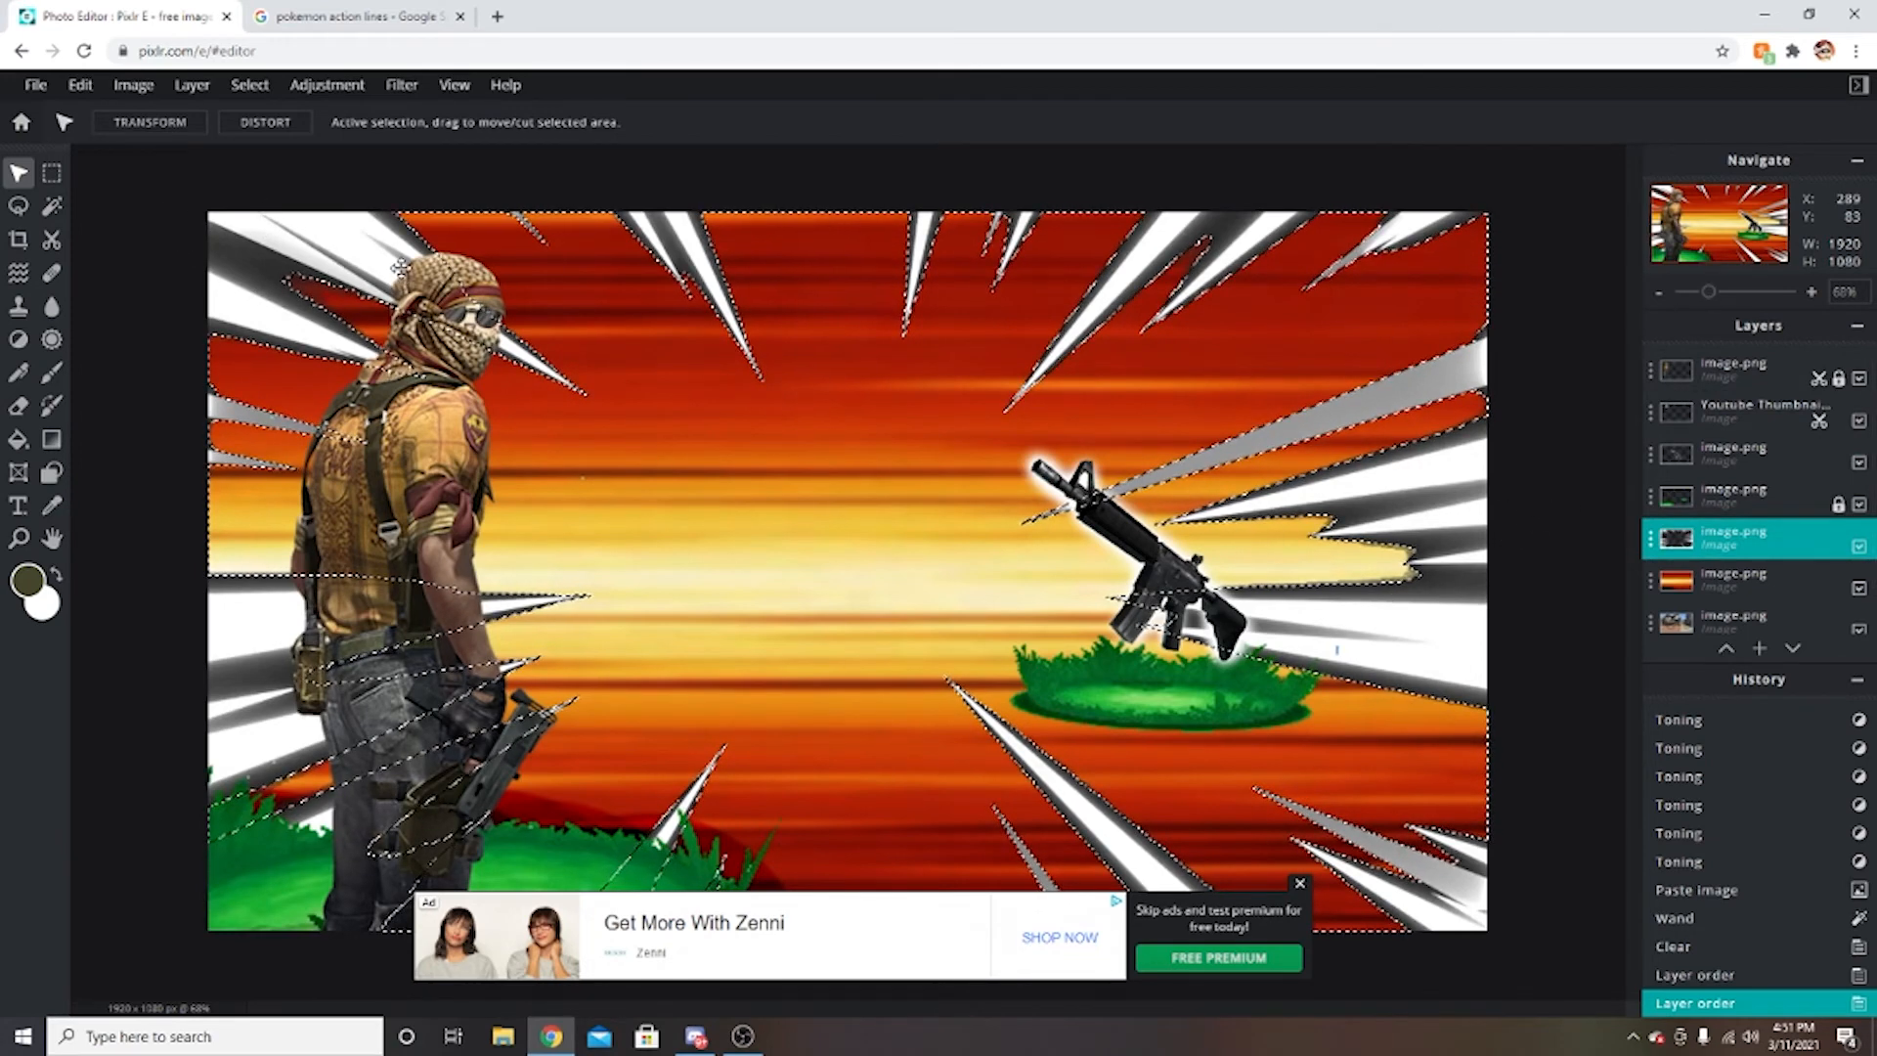
key("Delete")
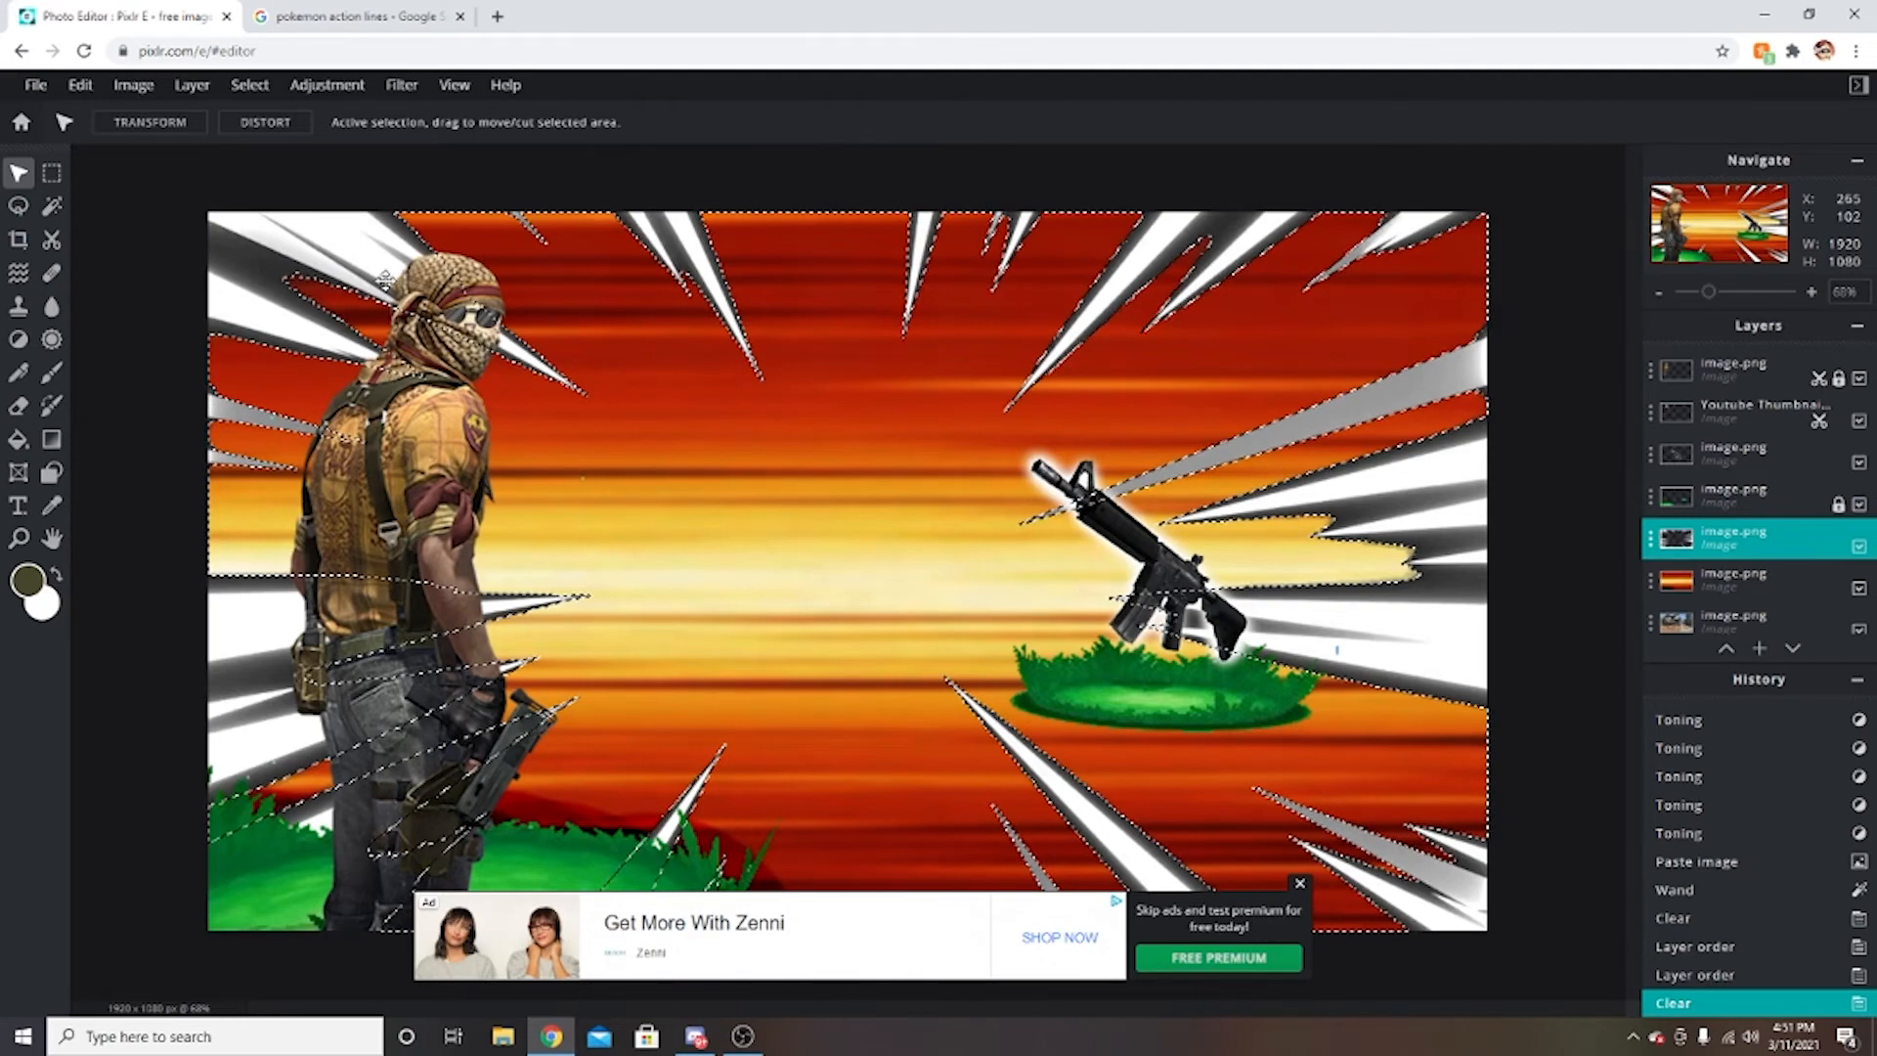
left_click_drag(371, 293, 1572, 925)
key("ctrl+d")
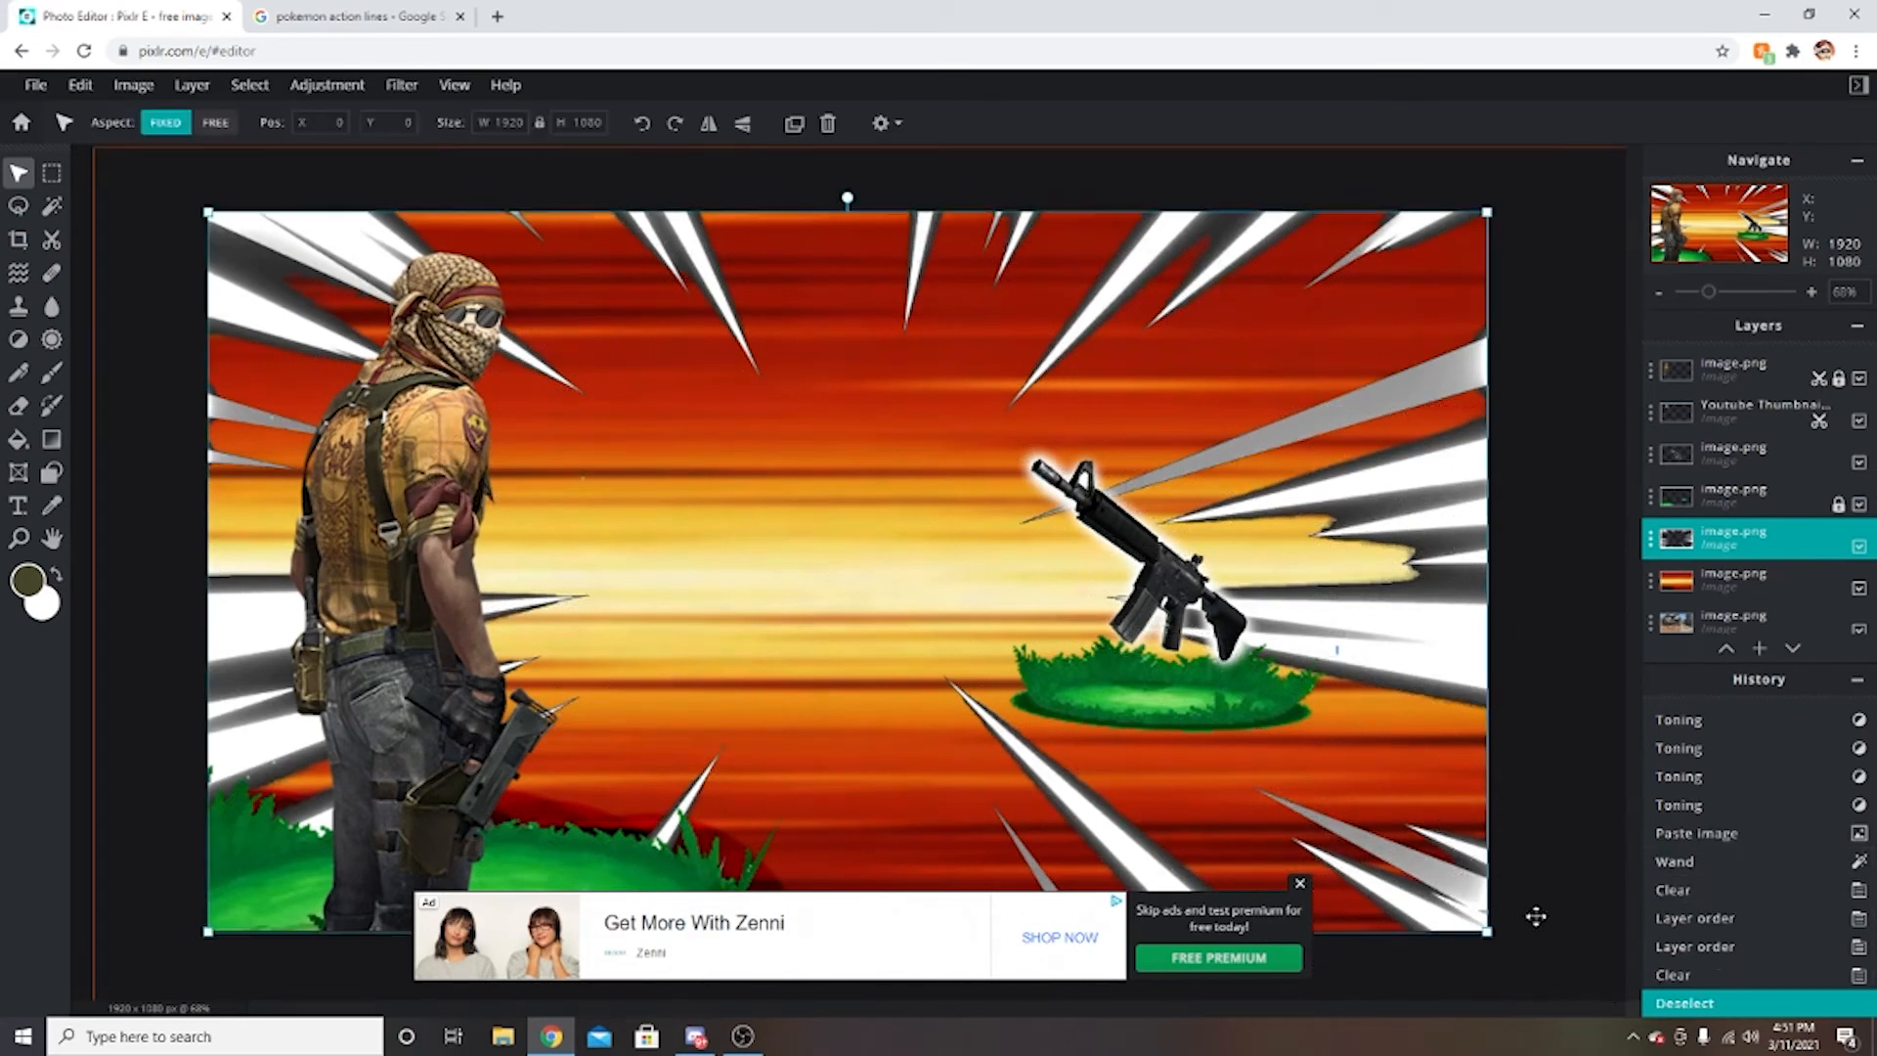
Try the radial speed lines layer above the green grass layer, and move it back beneath the grass.
scroll(1112, 396, "down", 6)
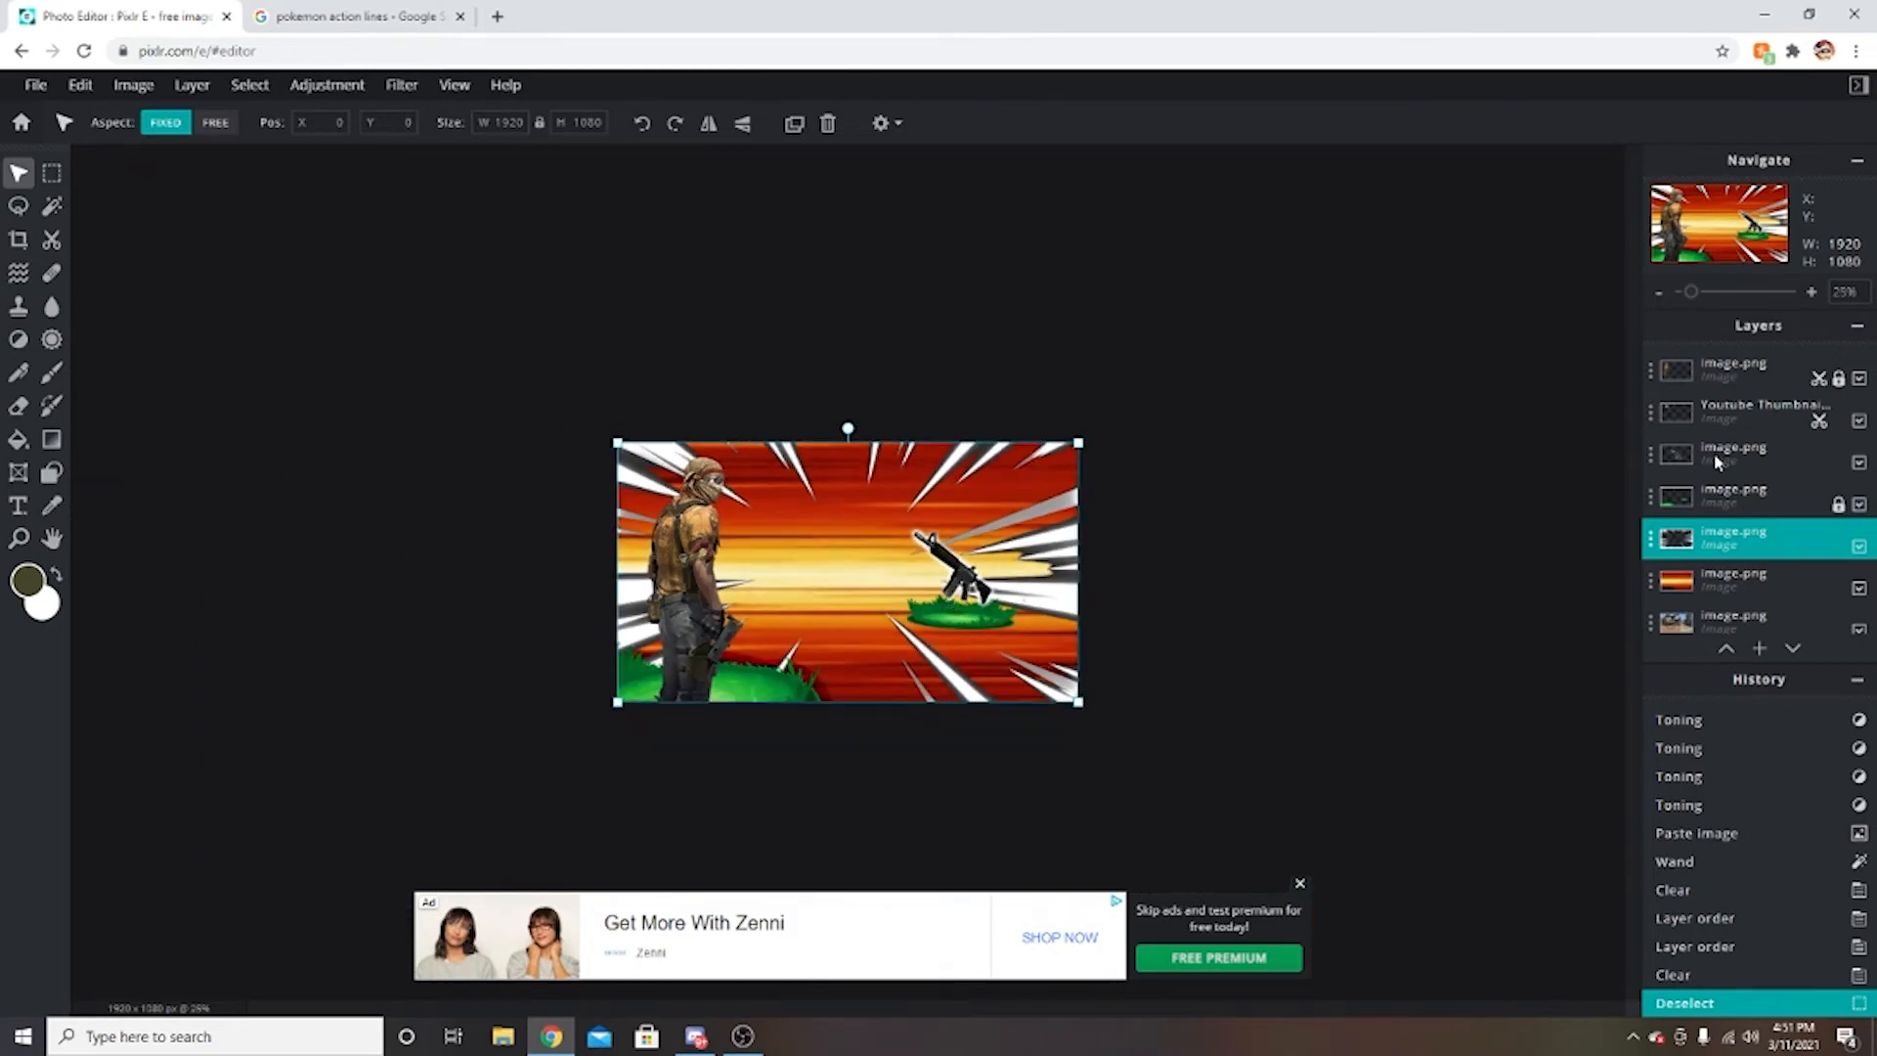
scroll(1249, 579, "up", 2)
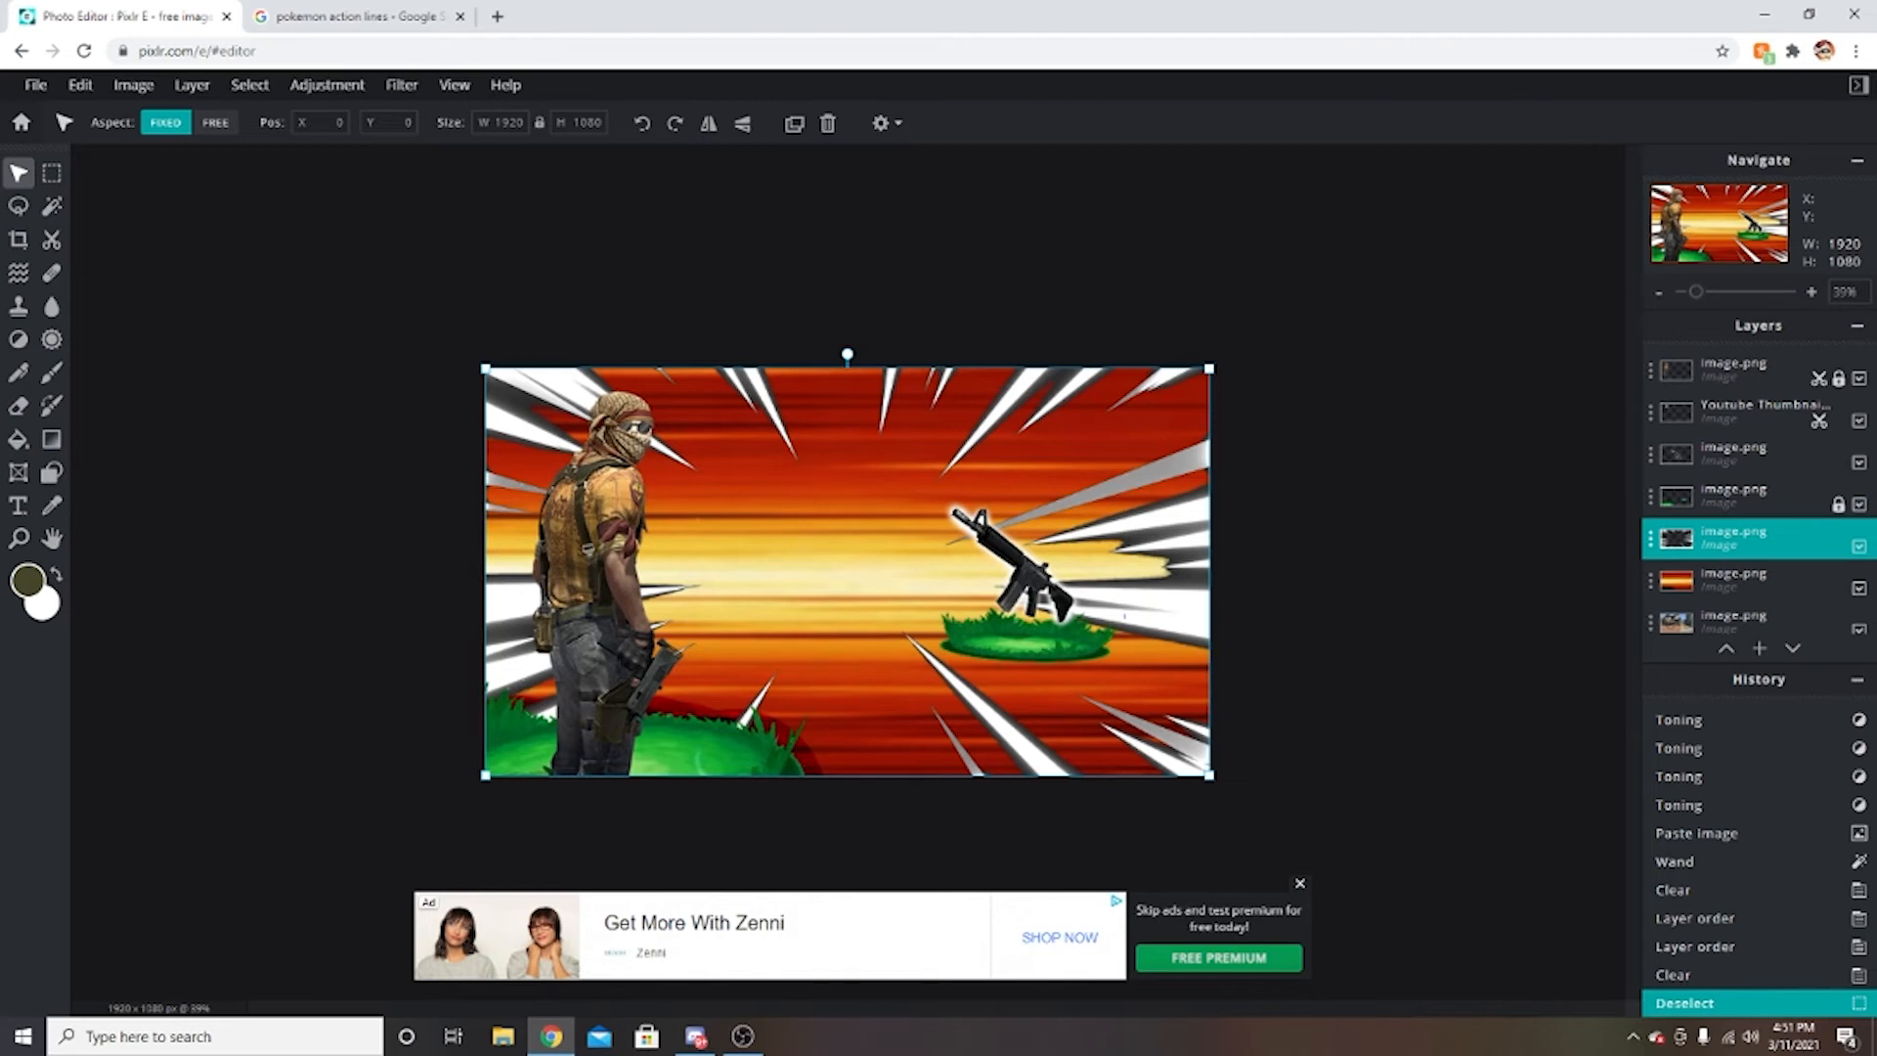
left_click_drag(1737, 540, 1720, 501)
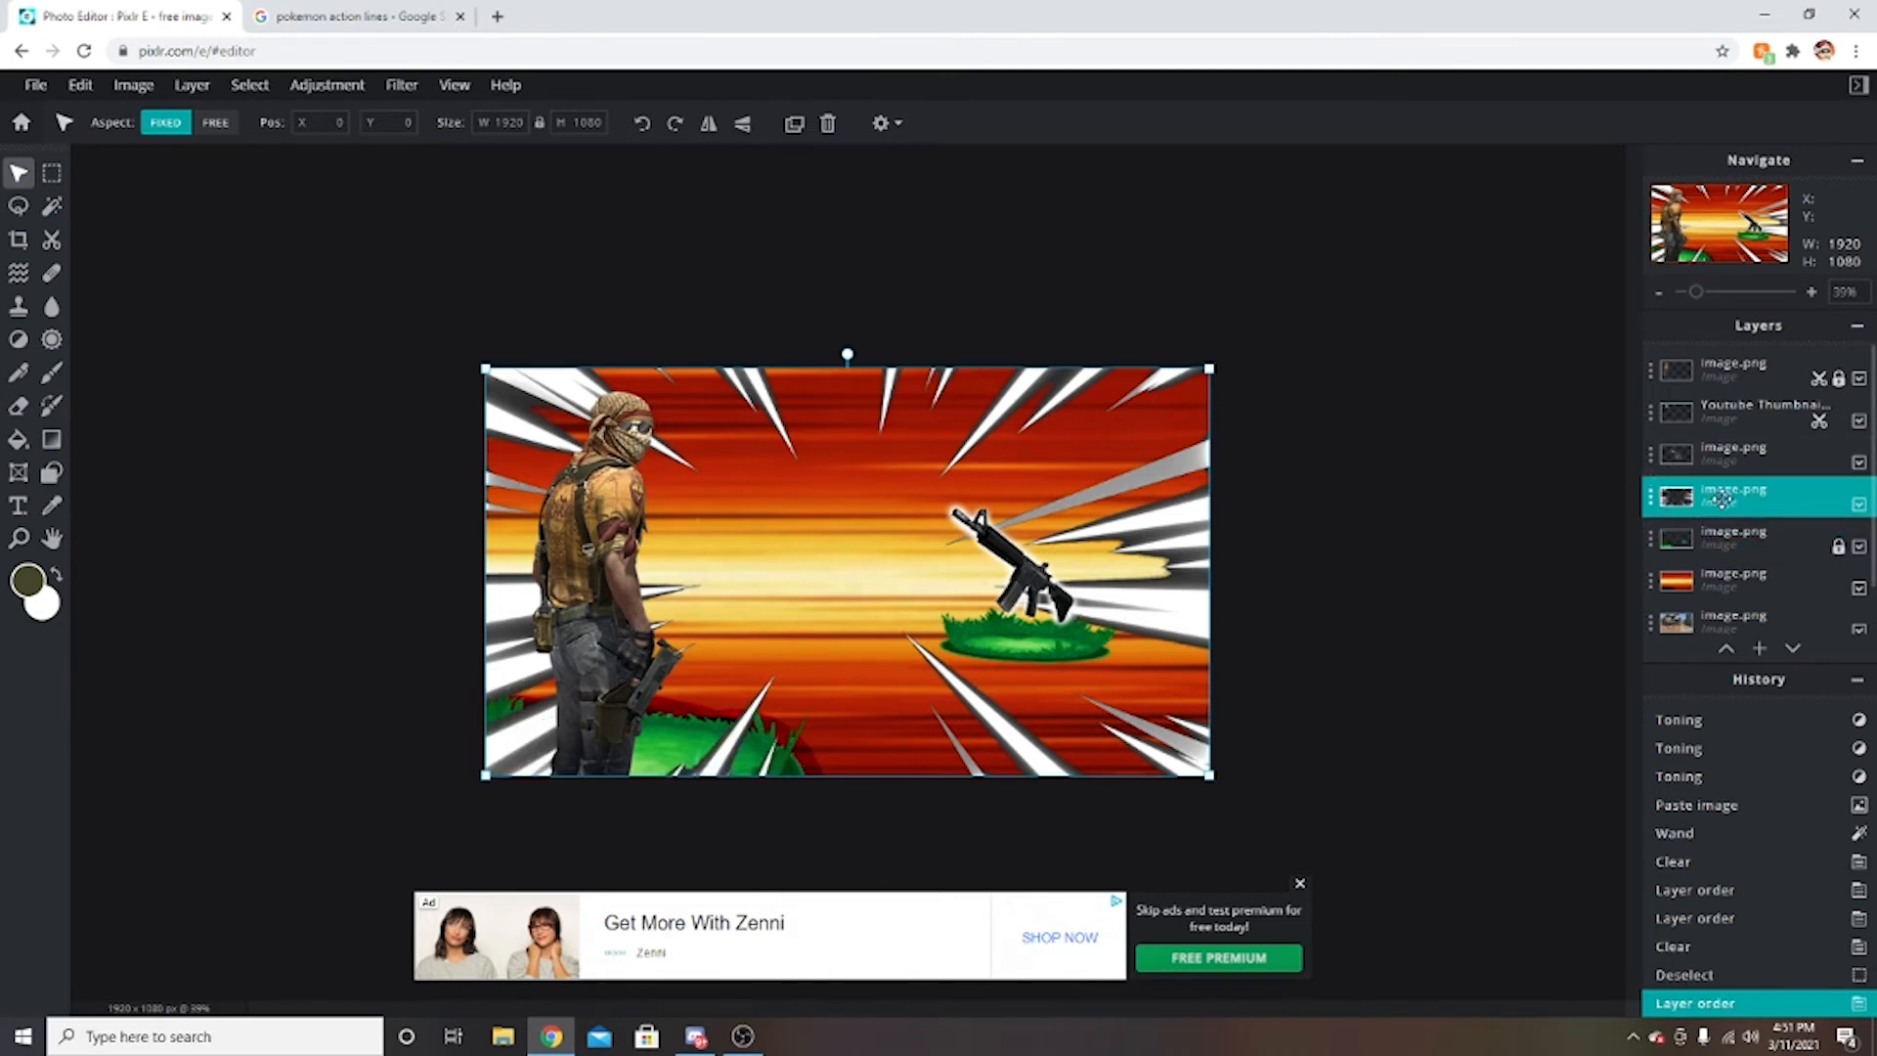
mouse_move(1726, 513)
left_mouse_down()
mouse_move(1723, 369)
mouse_move(1726, 540)
left_mouse_up()
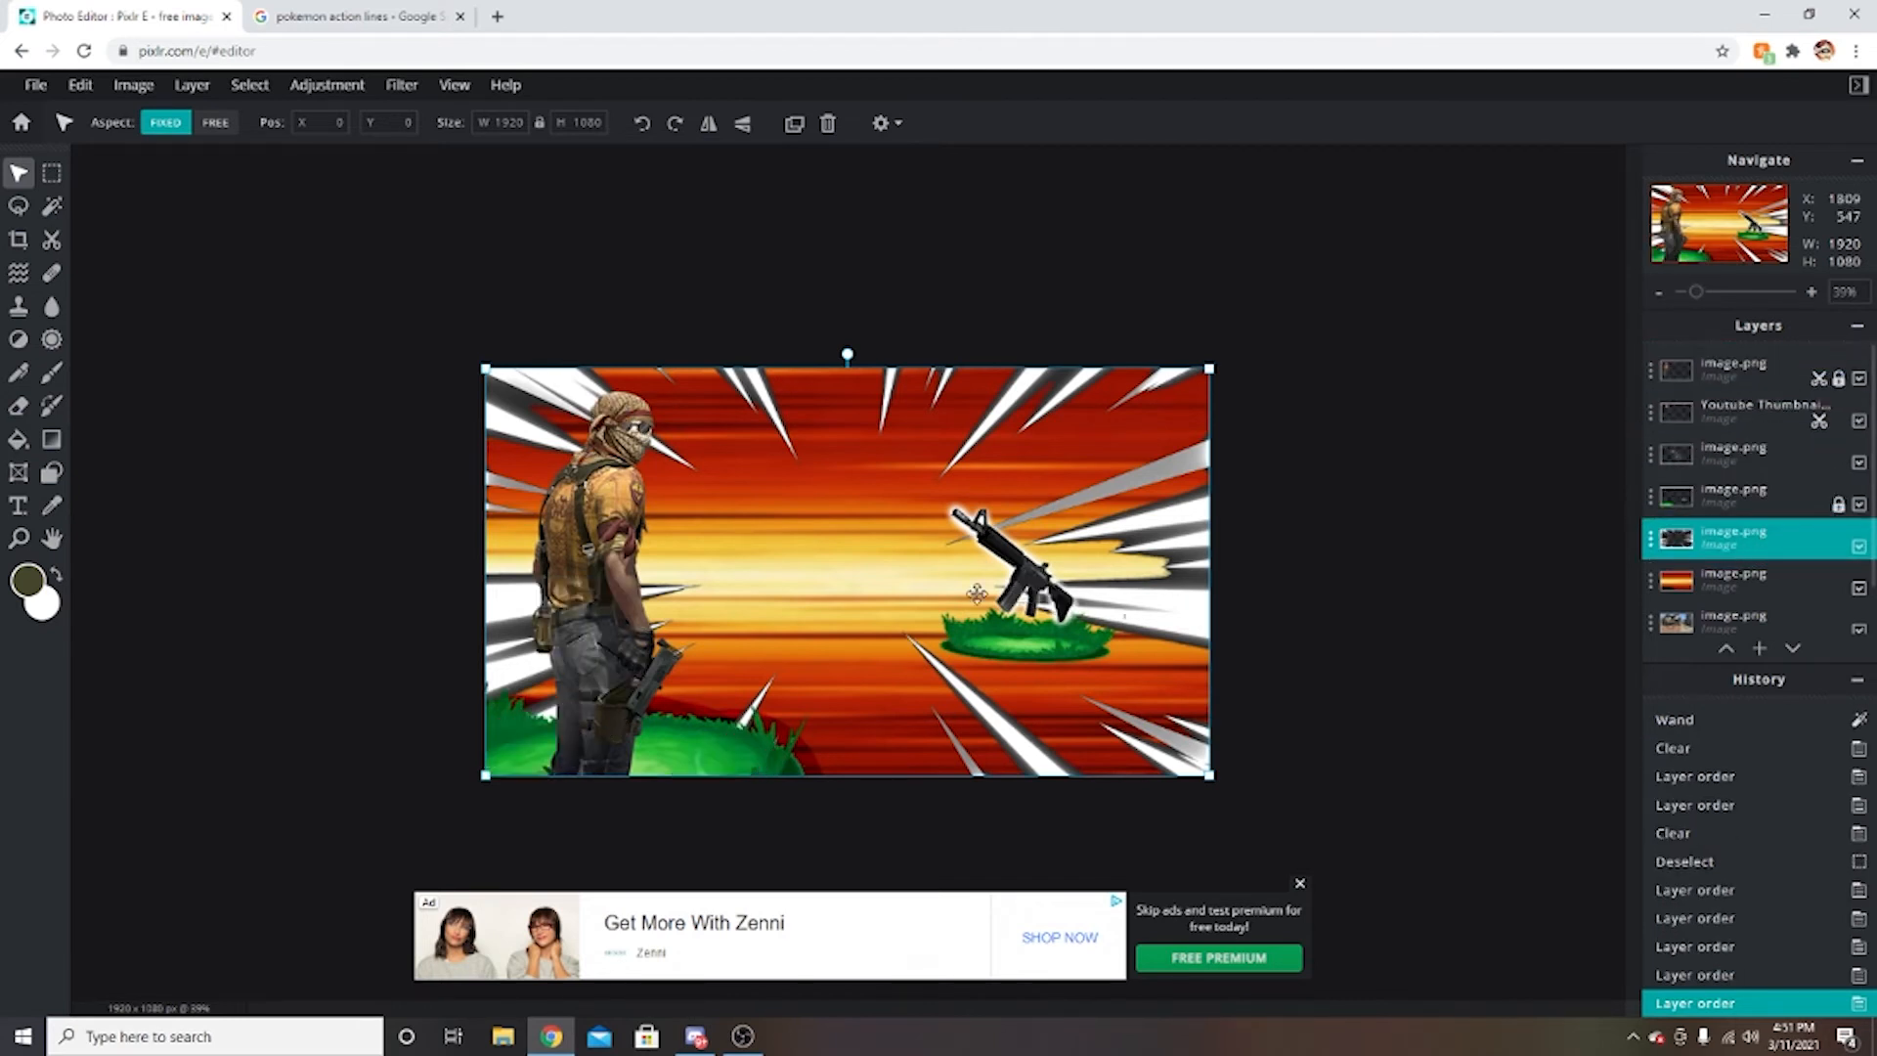
left_click(1319, 415)
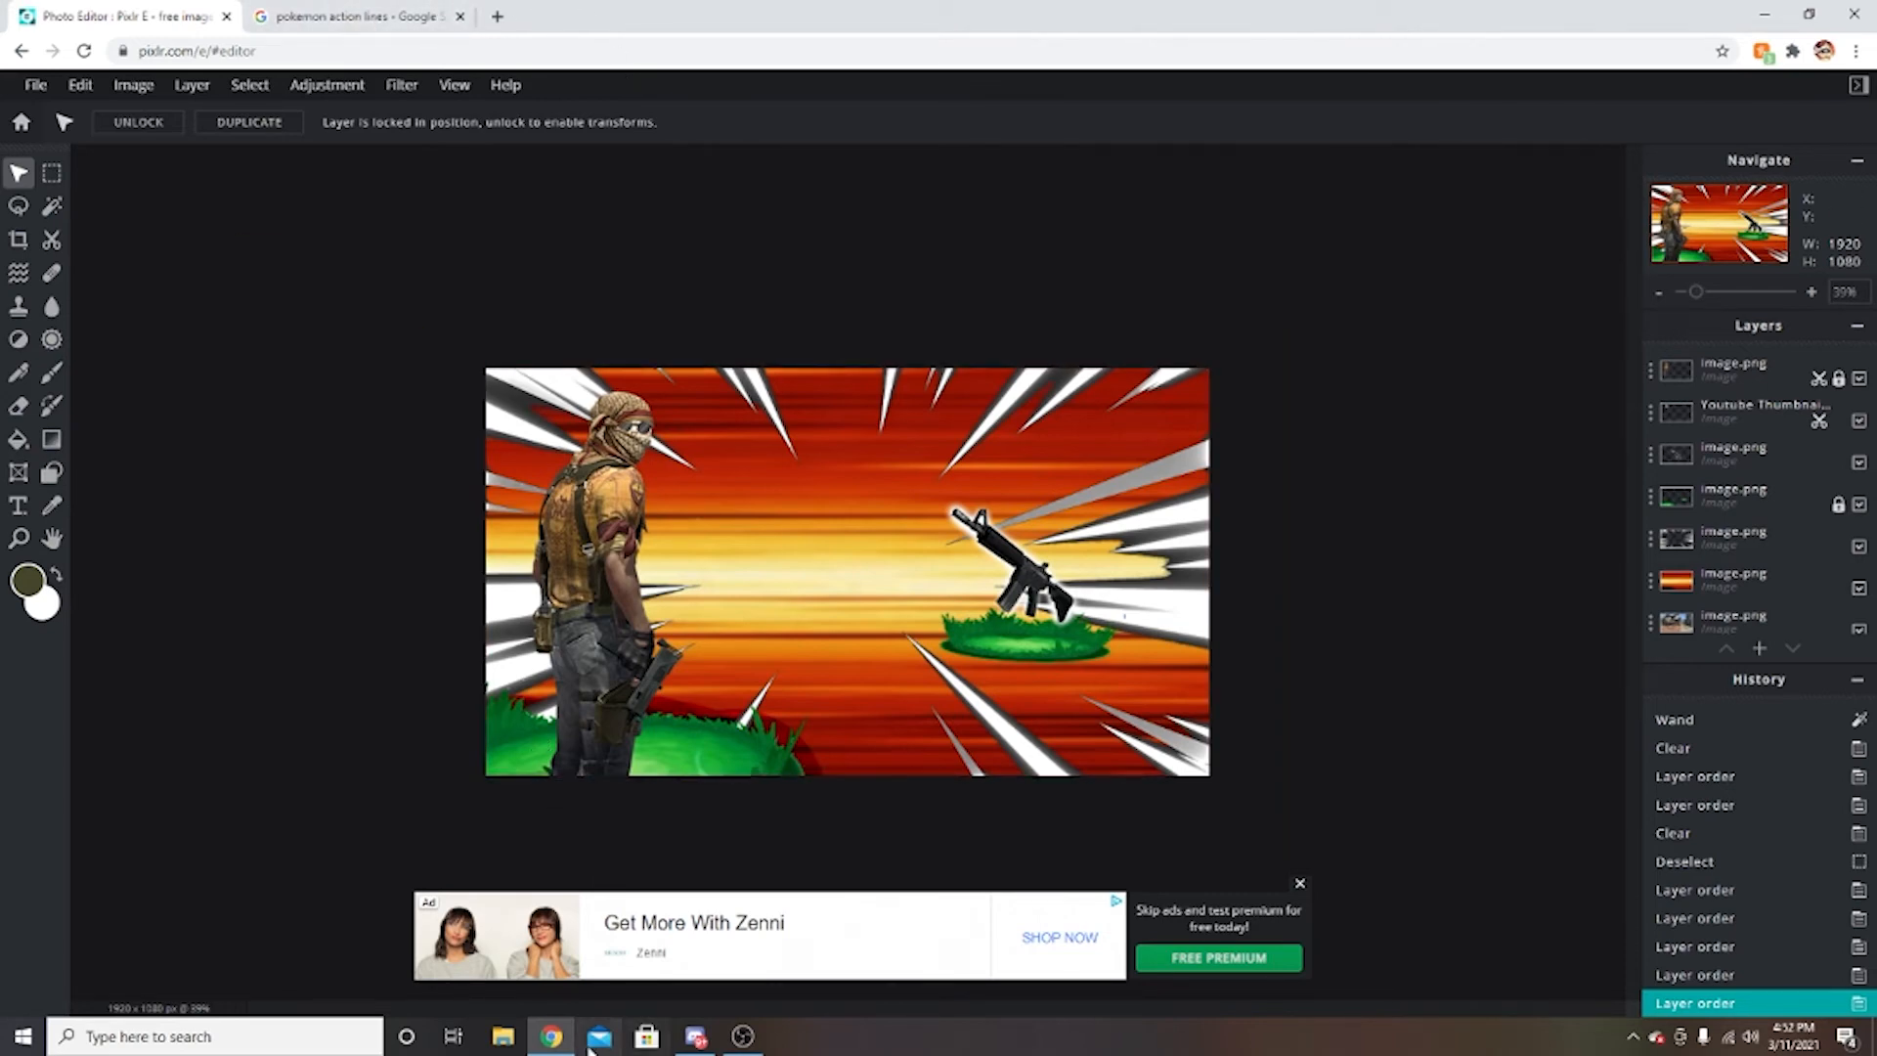
Open unnamed.jpg from the Downloads folder to examine the earlier thumbnail design, and close it.
left_click(506, 1037)
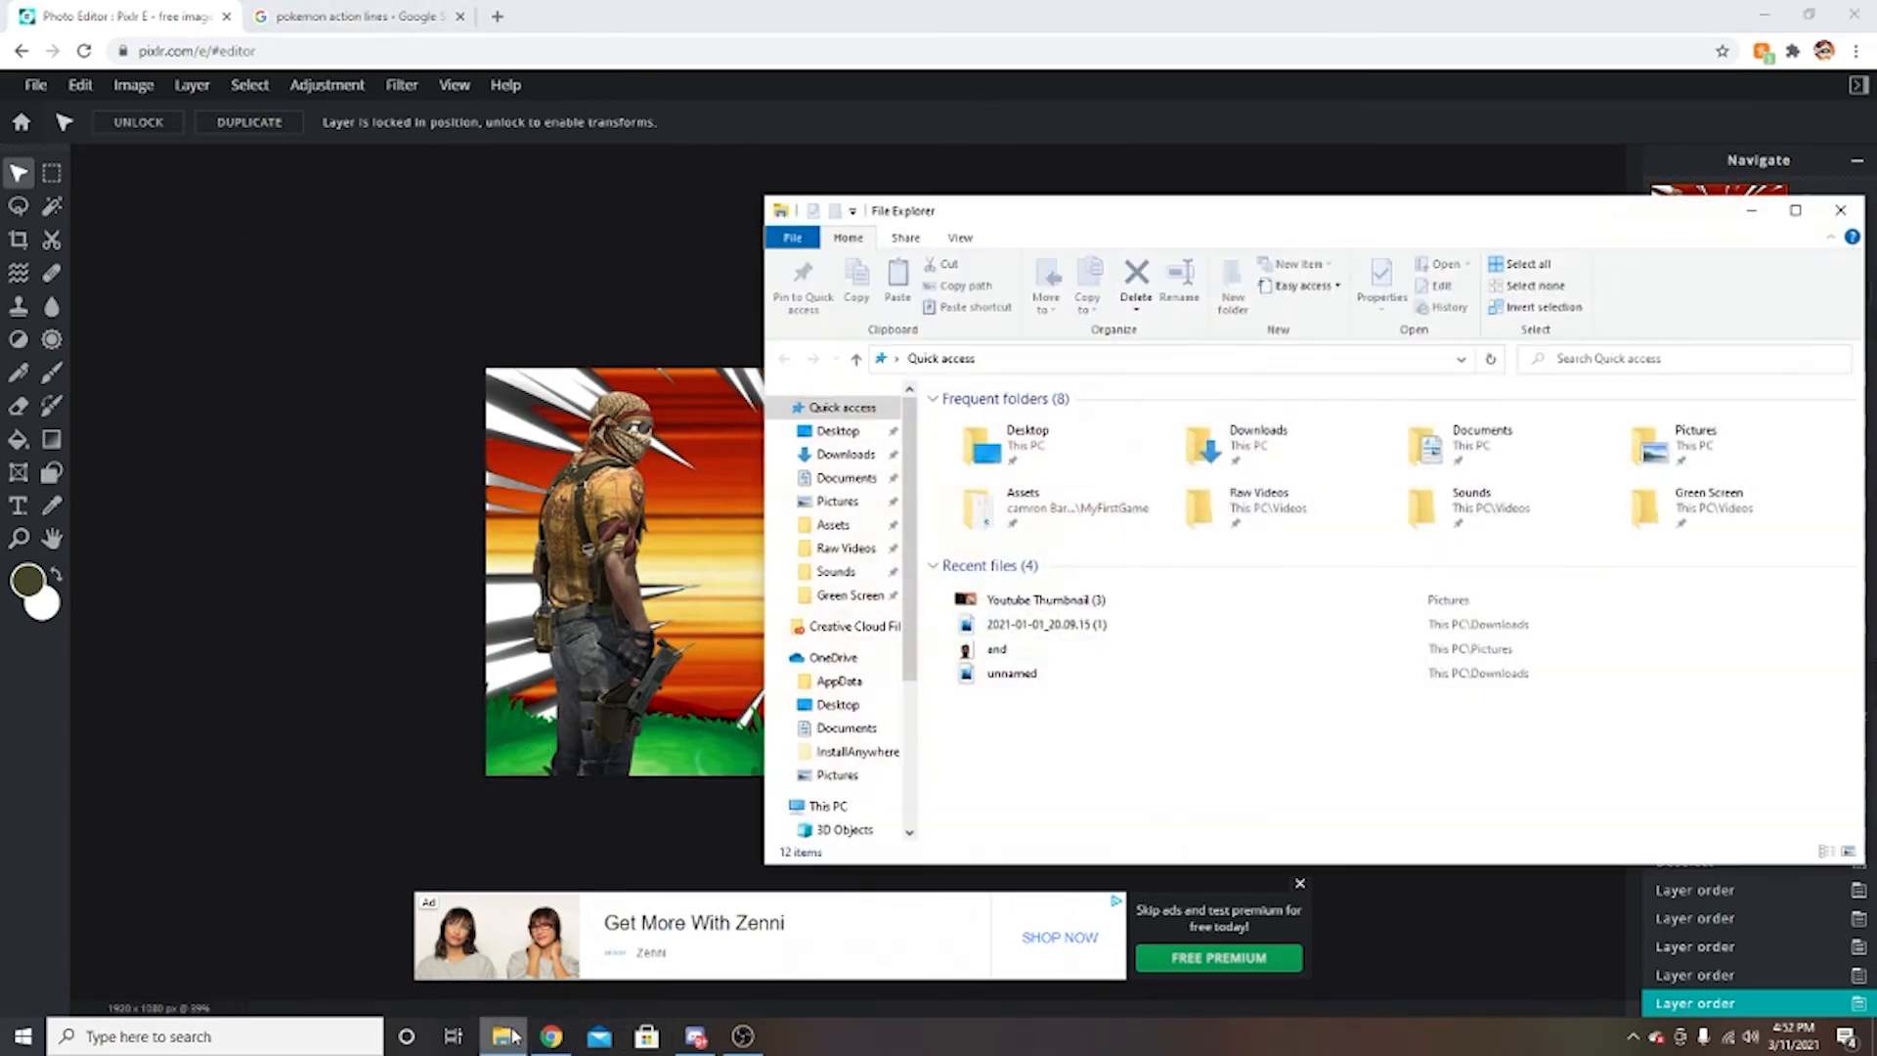
left_click(846, 455)
double_click(1027, 449)
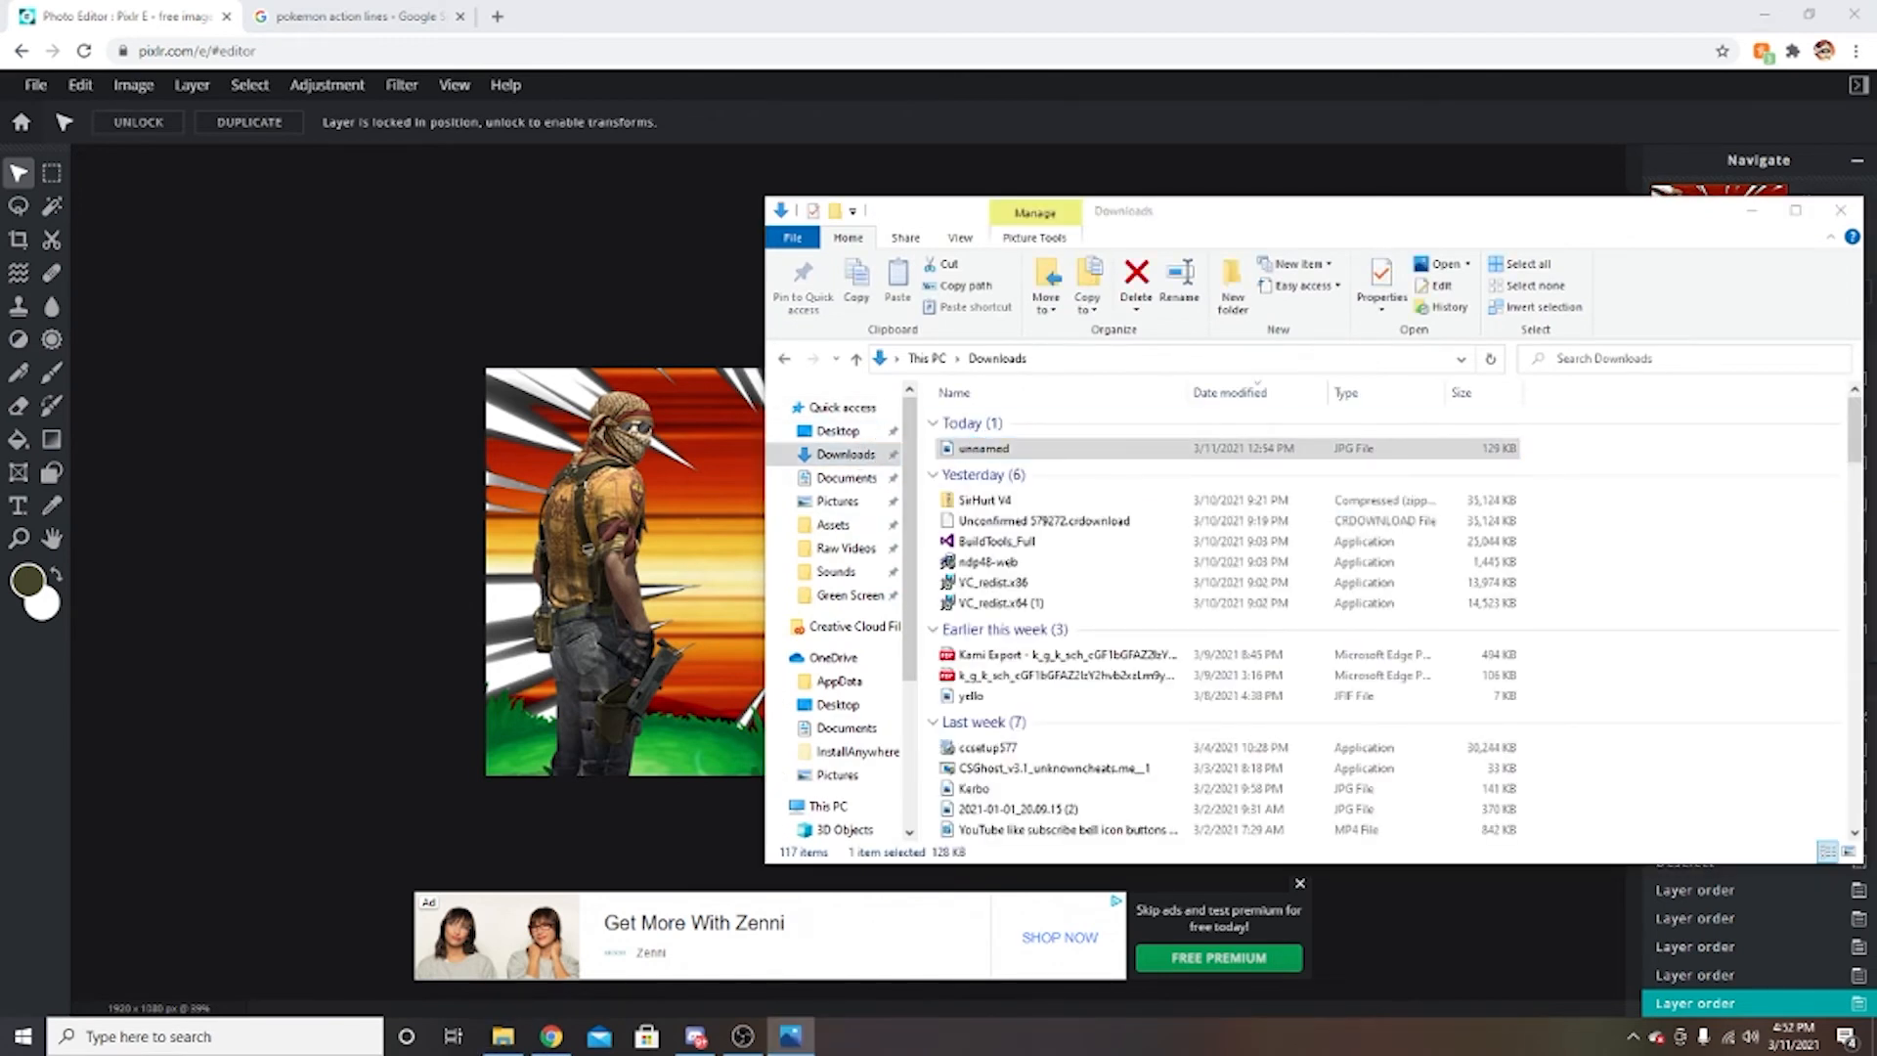
left_click(1838, 219)
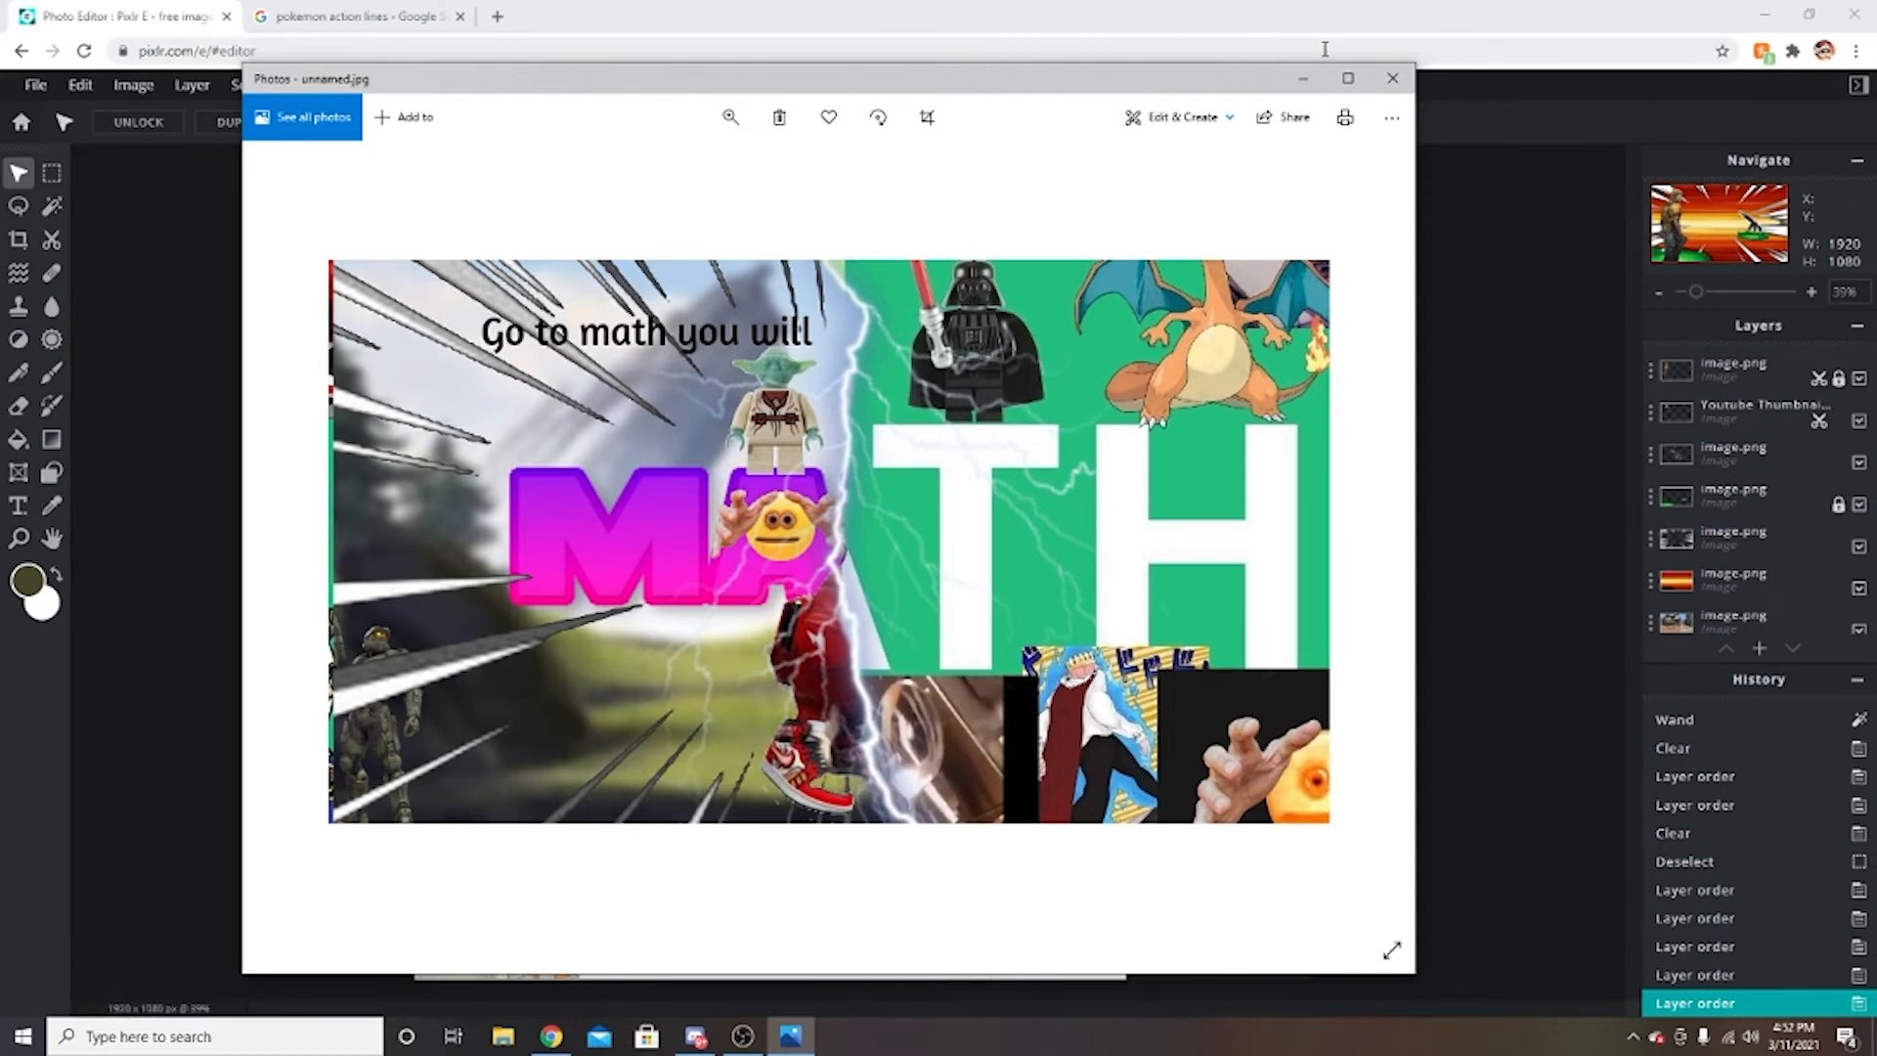
left_click(1391, 78)
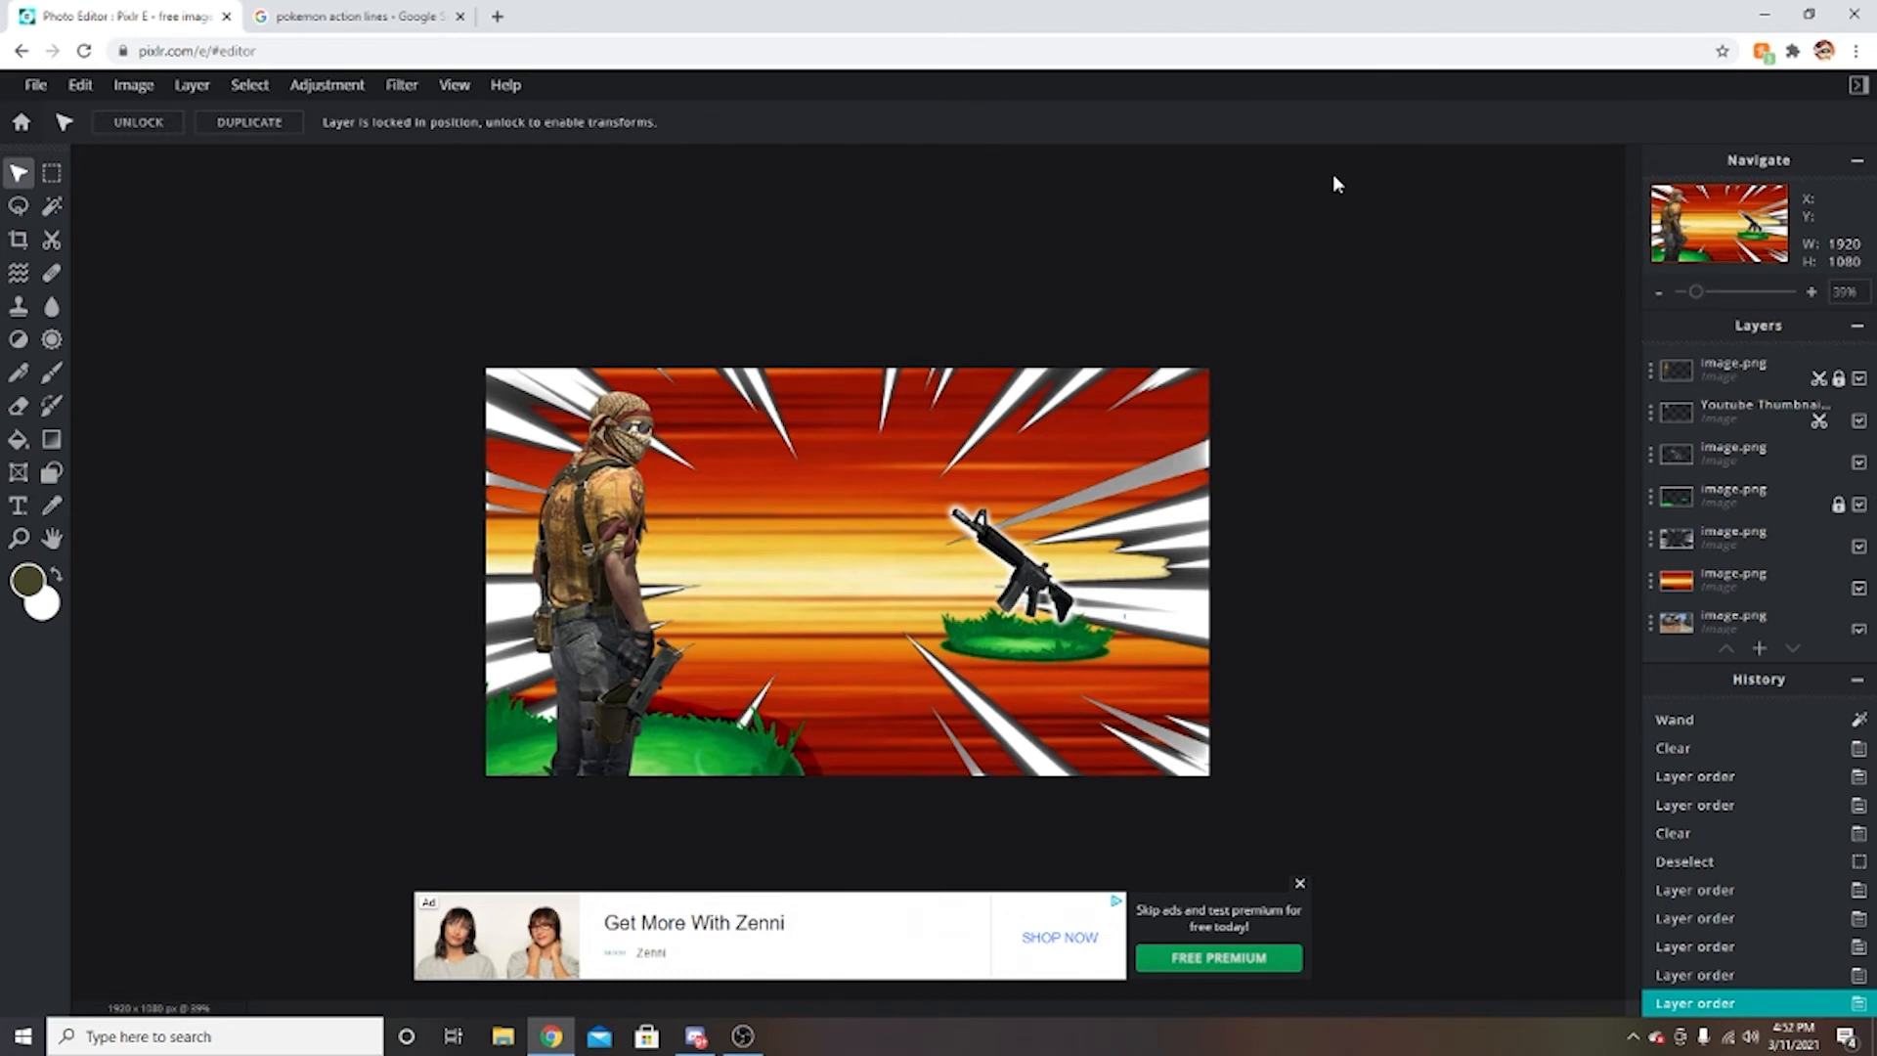
Search Google for "pokemon text generator" and open the Font Meme Pokemon Font Generator page from the web results.
scroll(913, 548, "up", 2)
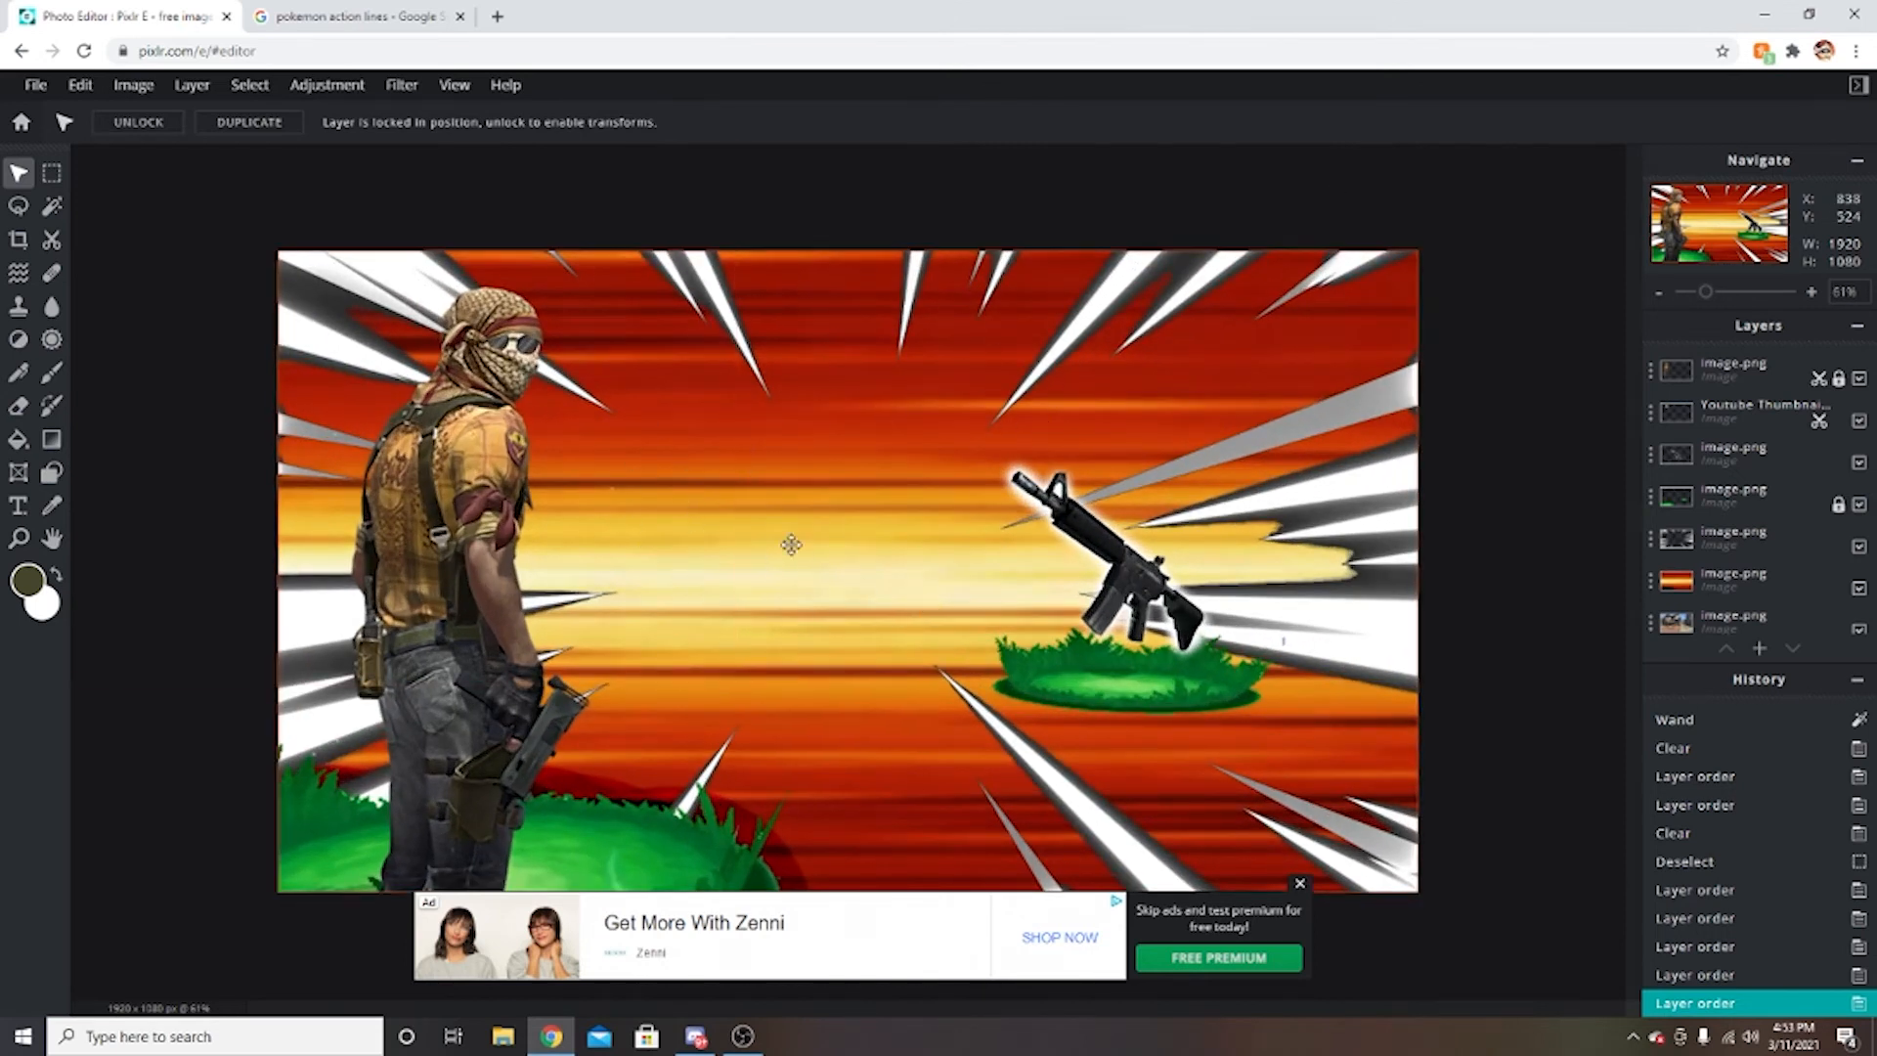
left_click(357, 16)
left_click_drag(327, 98, 251, 109)
key("BackSpace")
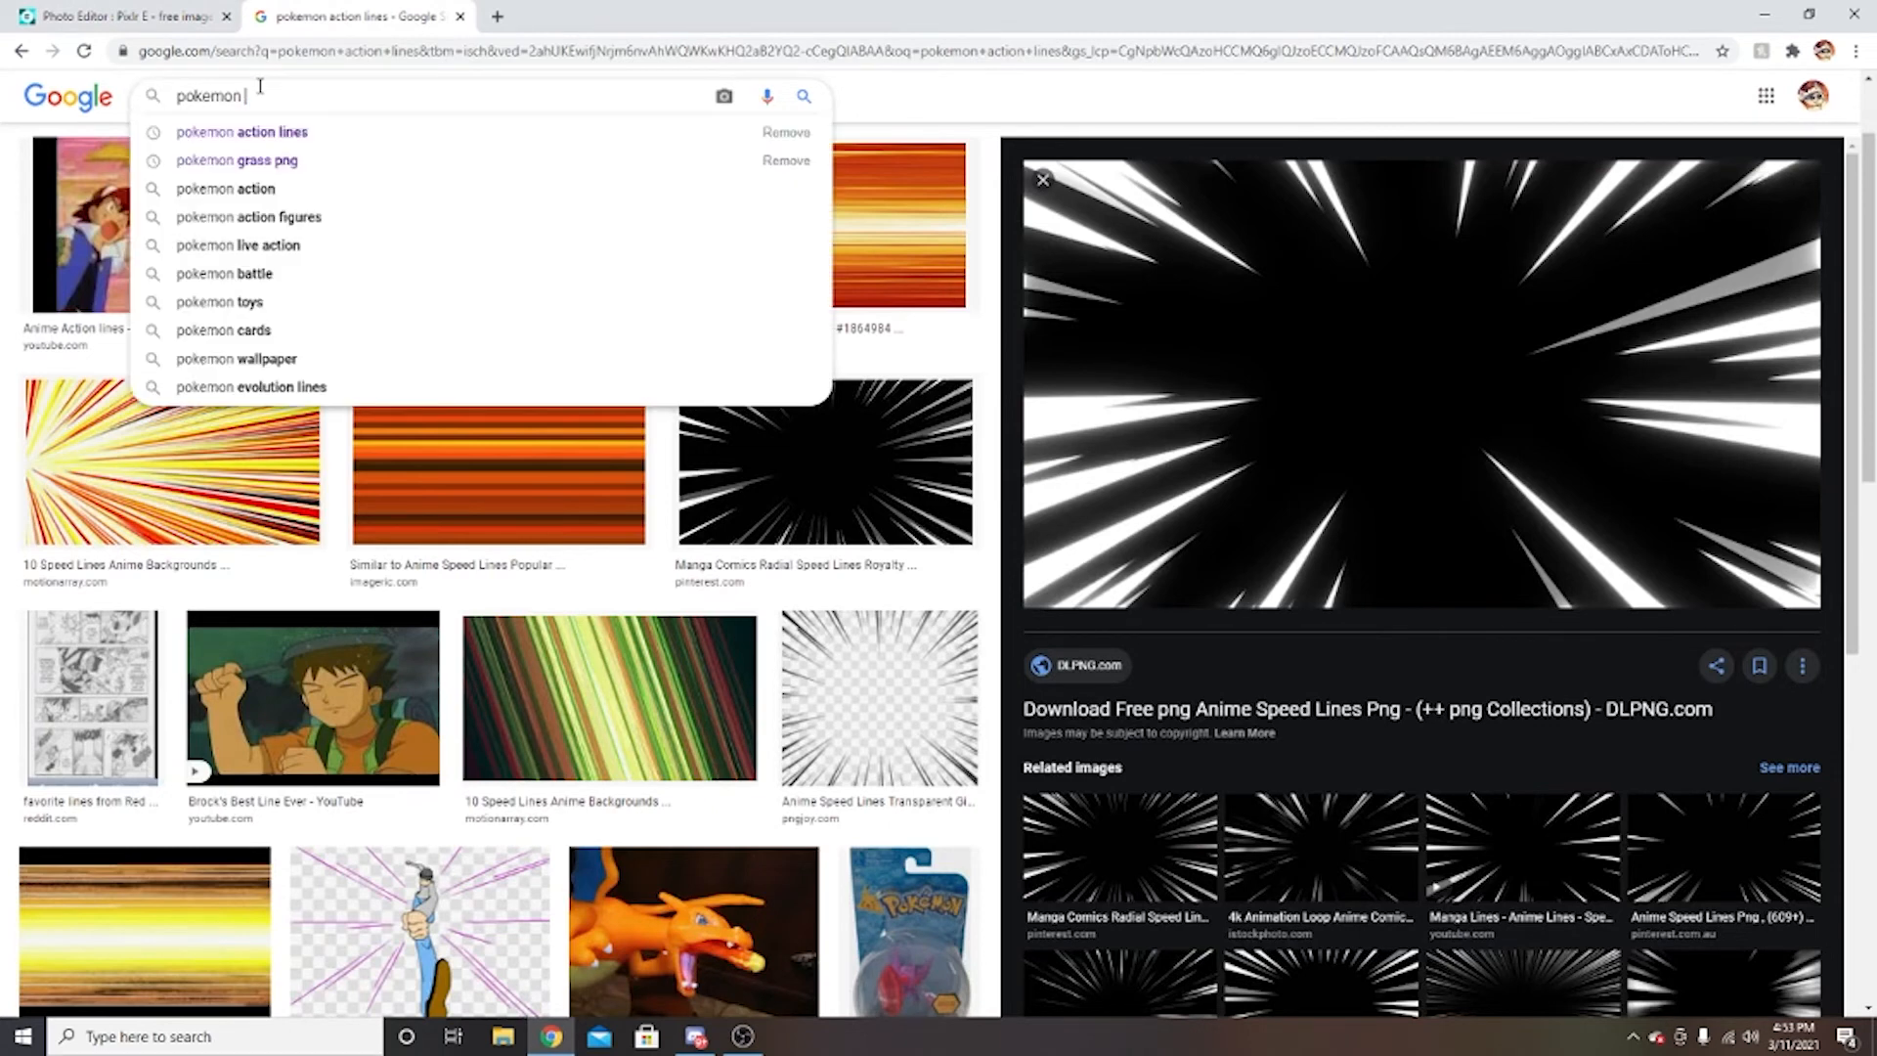
type("text gen")
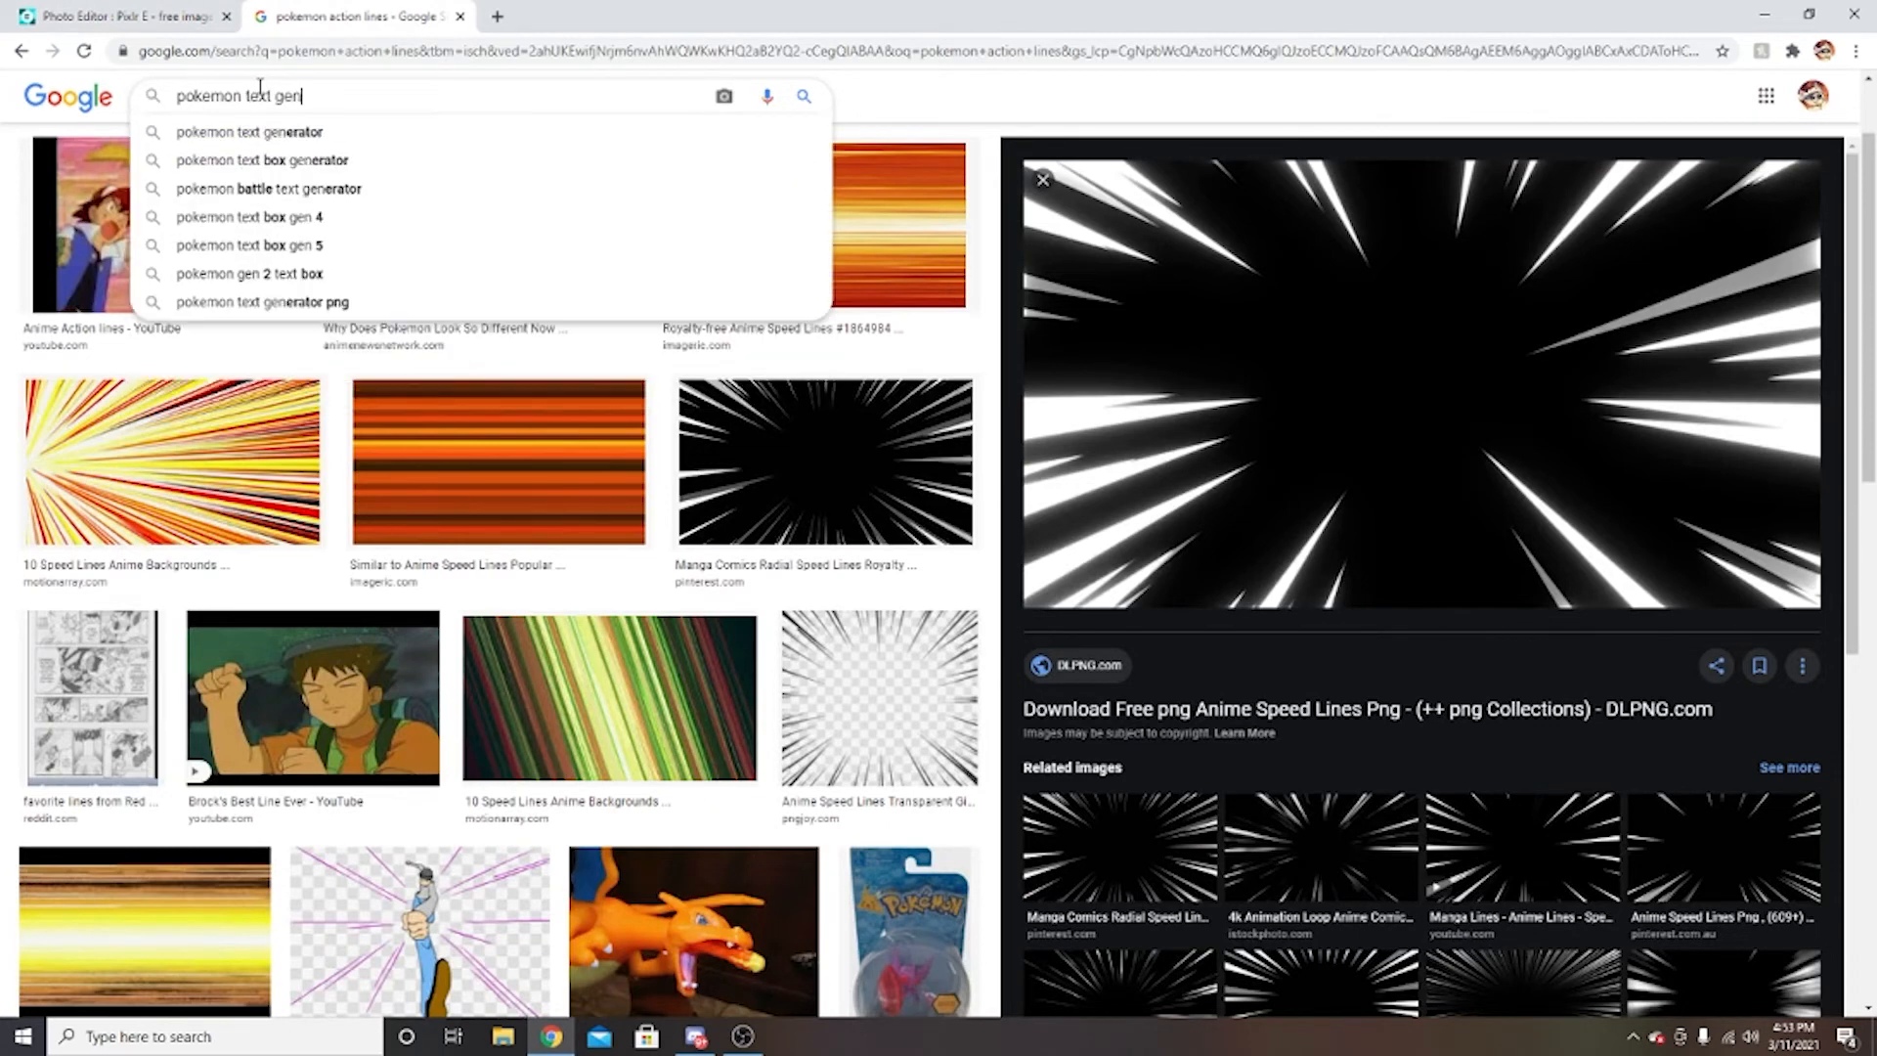
left_click(300, 132)
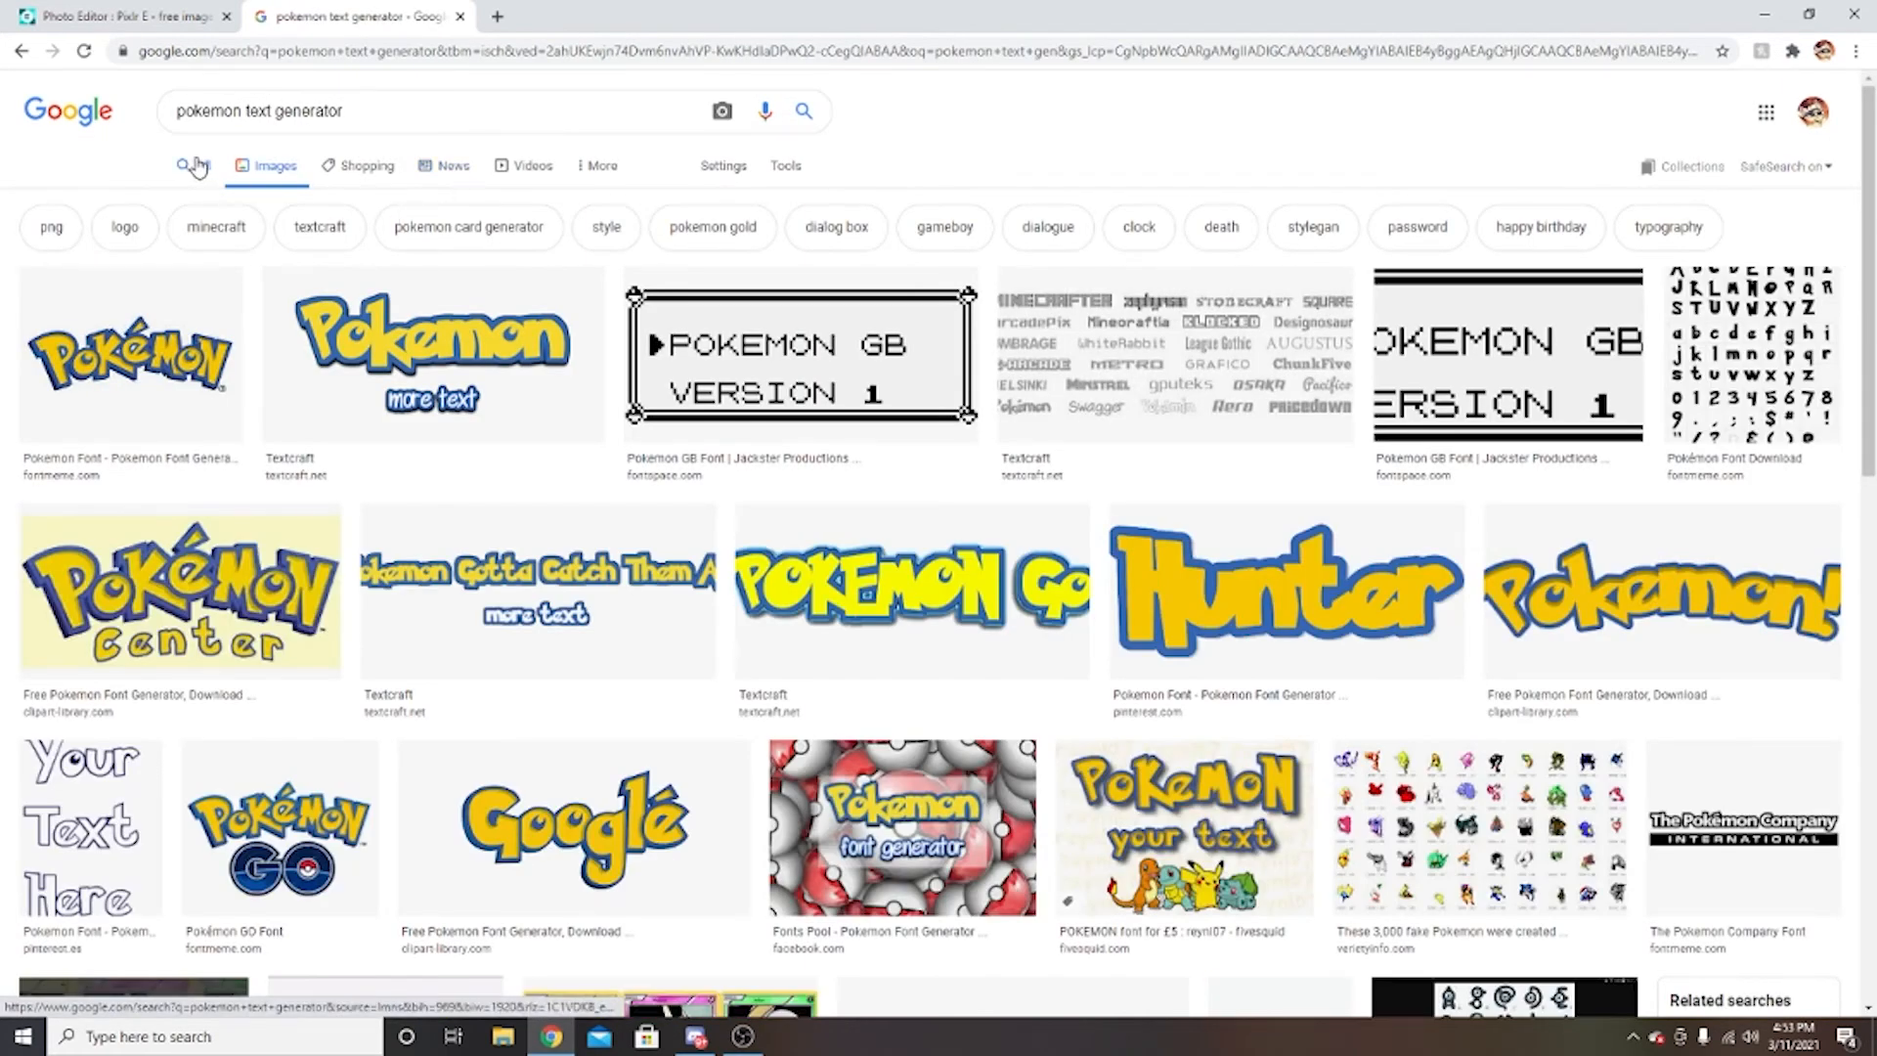
left_click(196, 165)
left_click(319, 274)
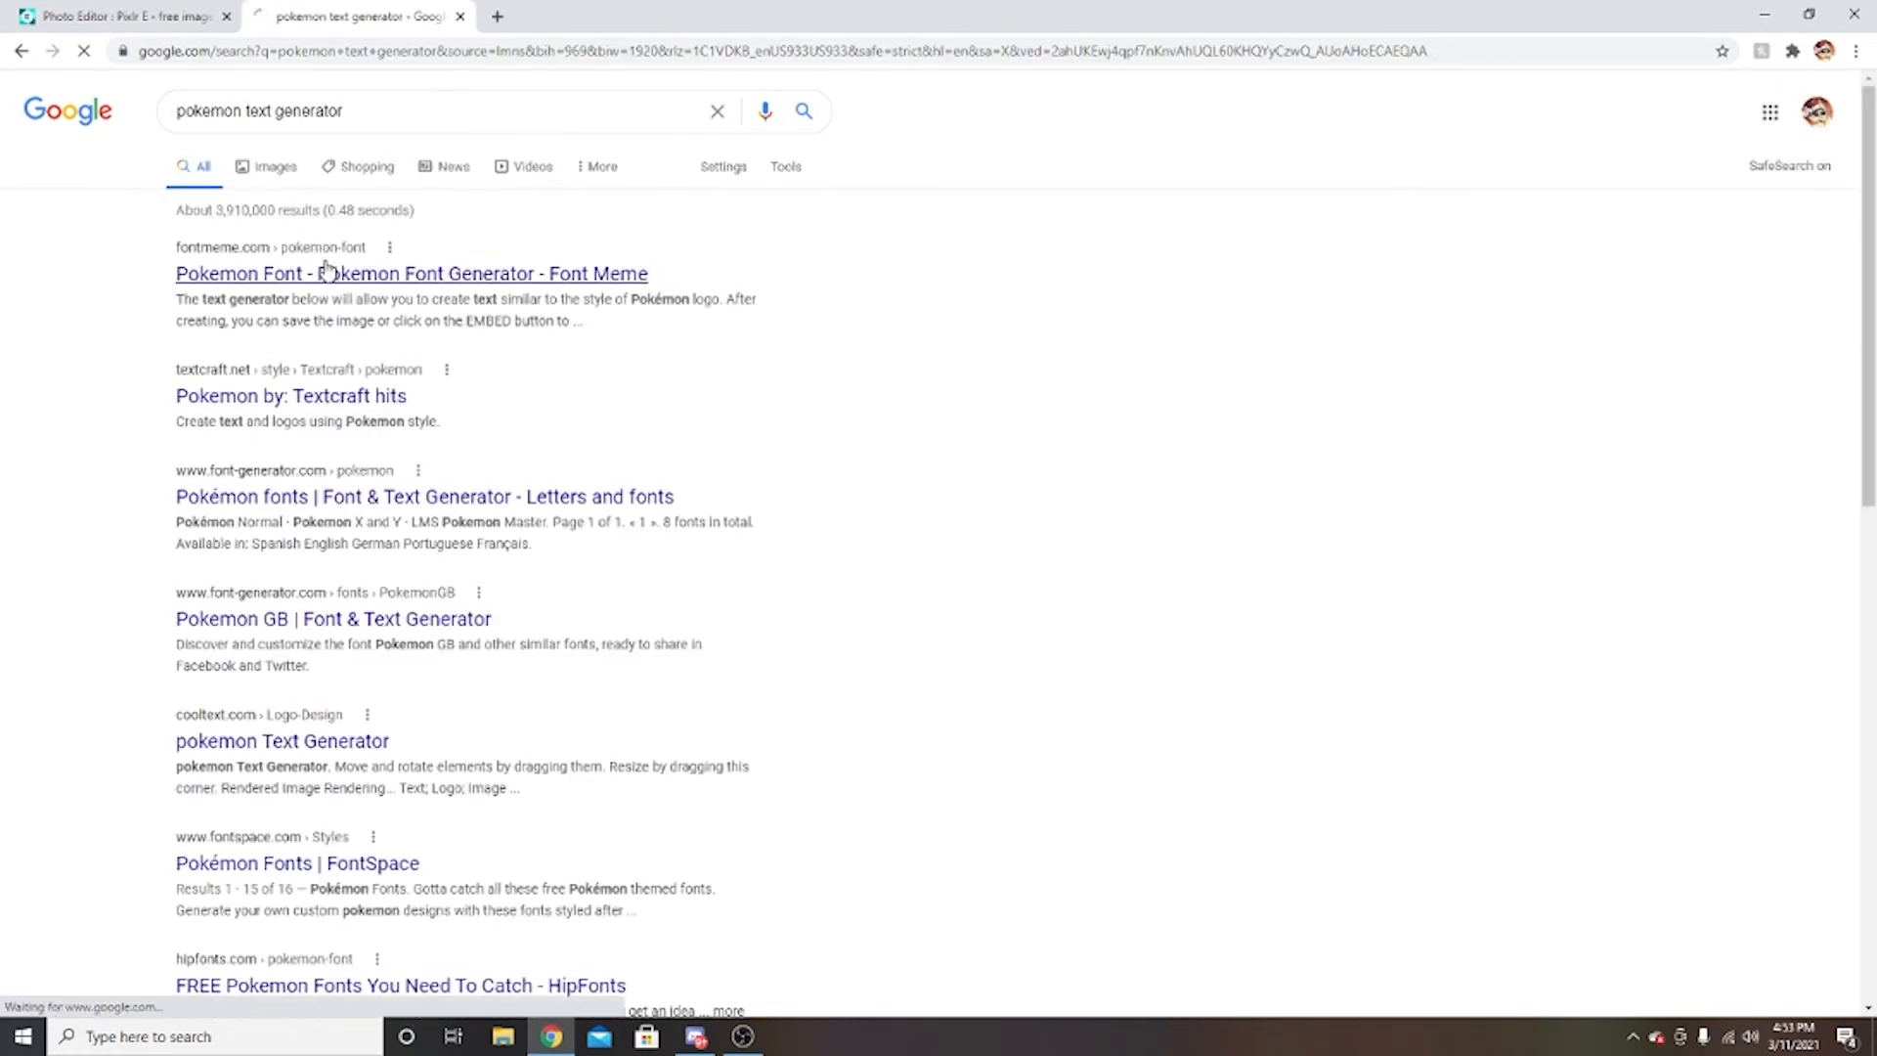
Generate the text "CSGO Nuzlock" in the Pokémon text generator with the Pokemon Solid font and Style-Pokemon effect.
scroll(763, 415, "down", 4)
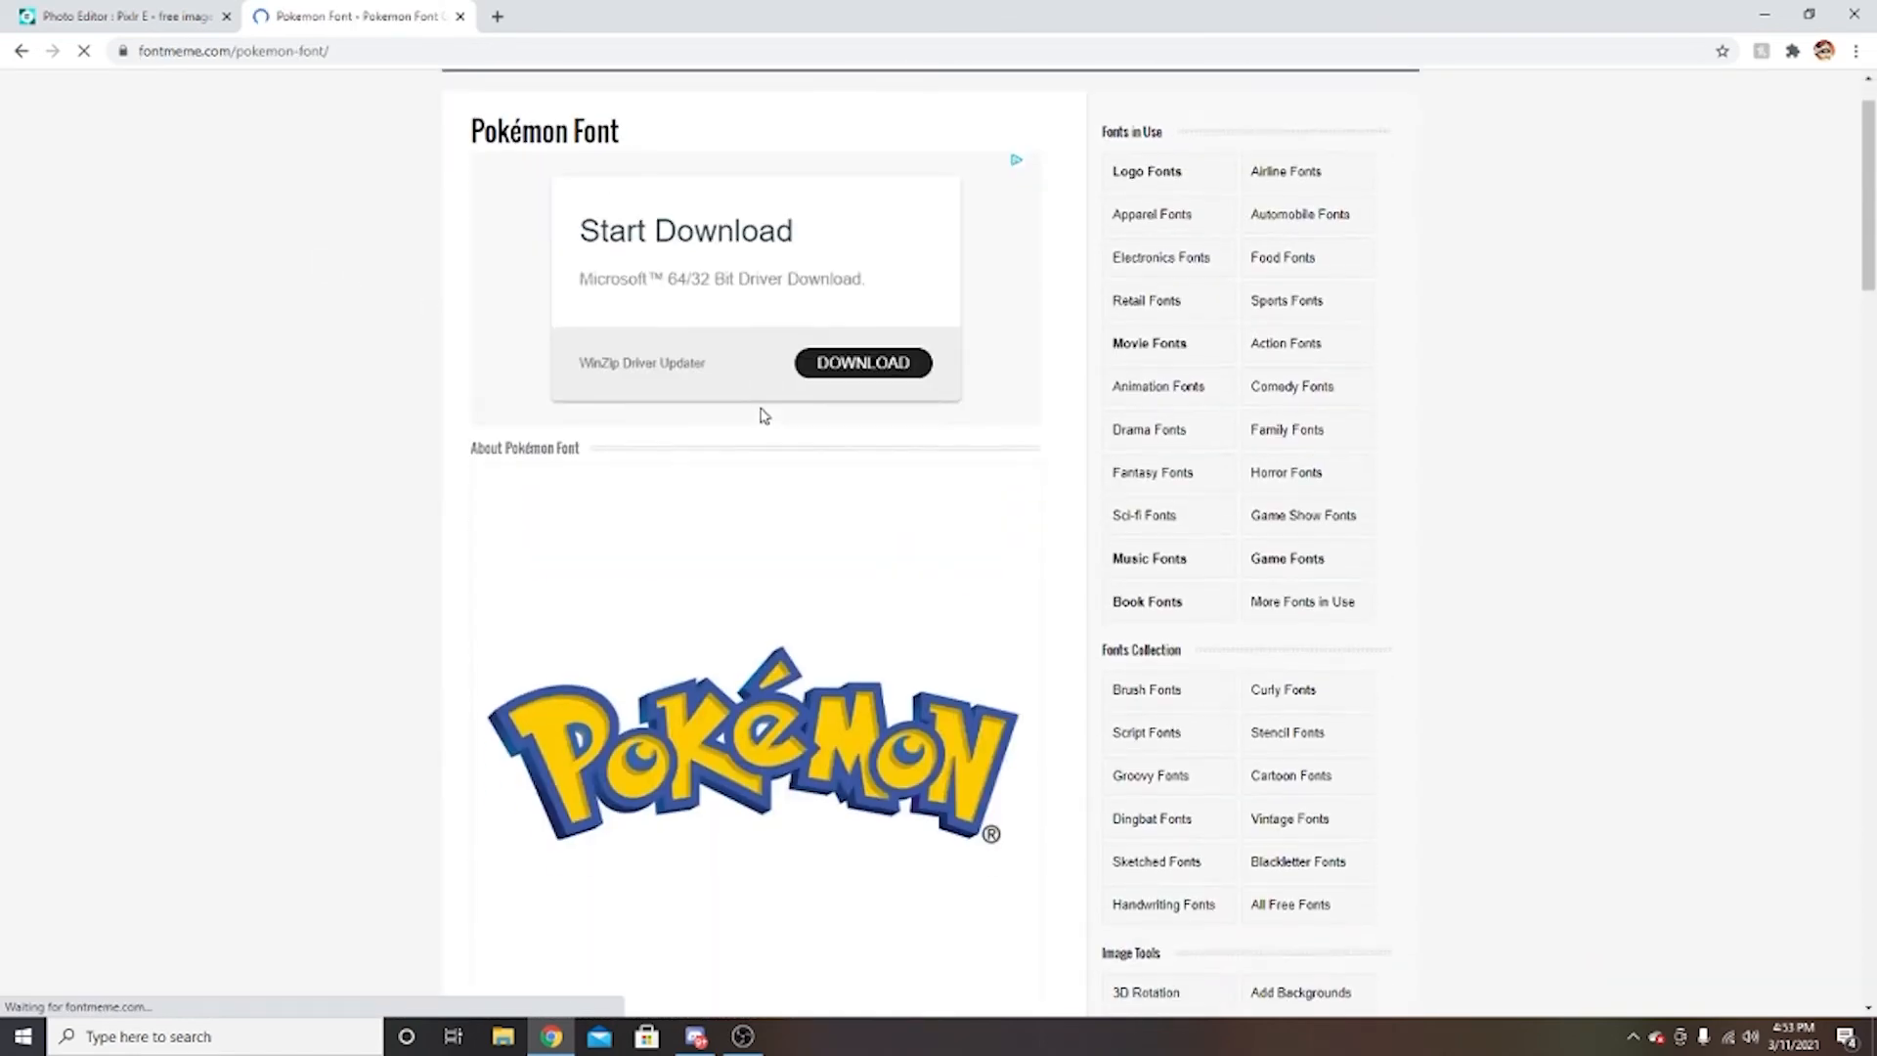
scroll(765, 418, "down", 5)
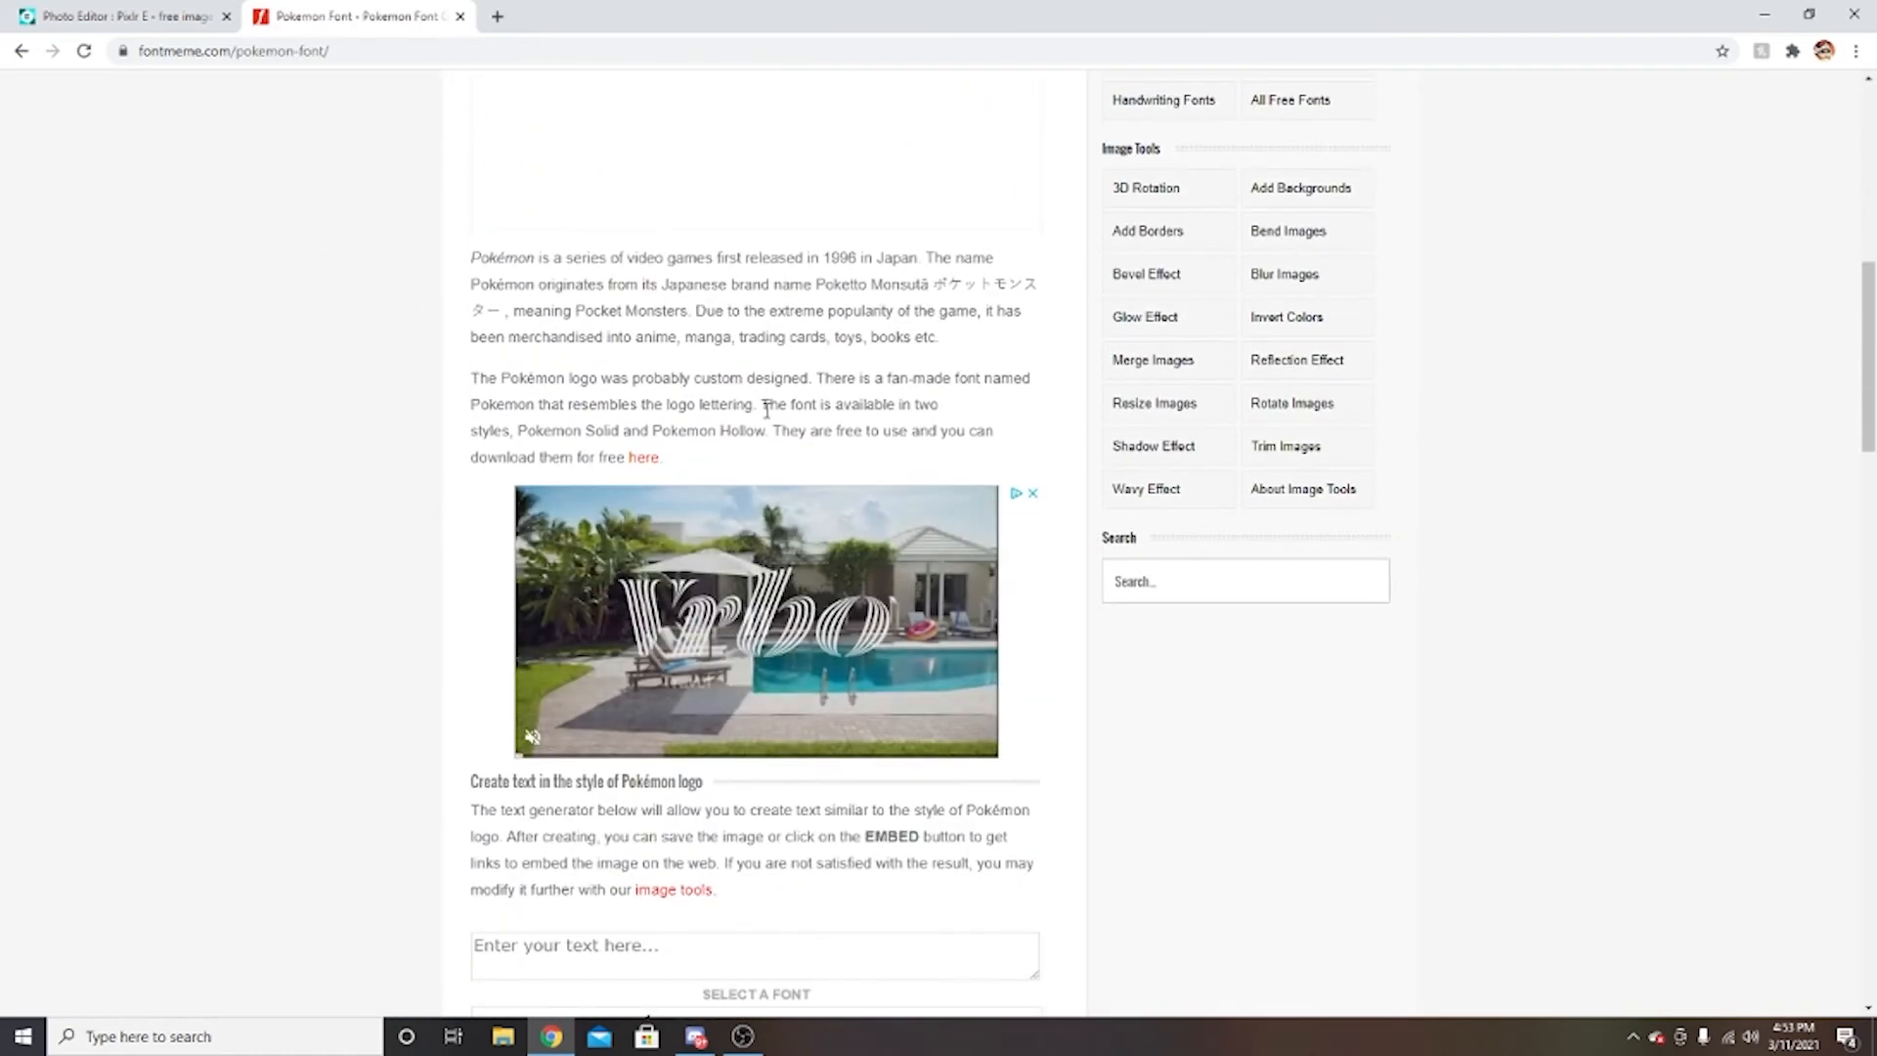
scroll(790, 648, "up", 9)
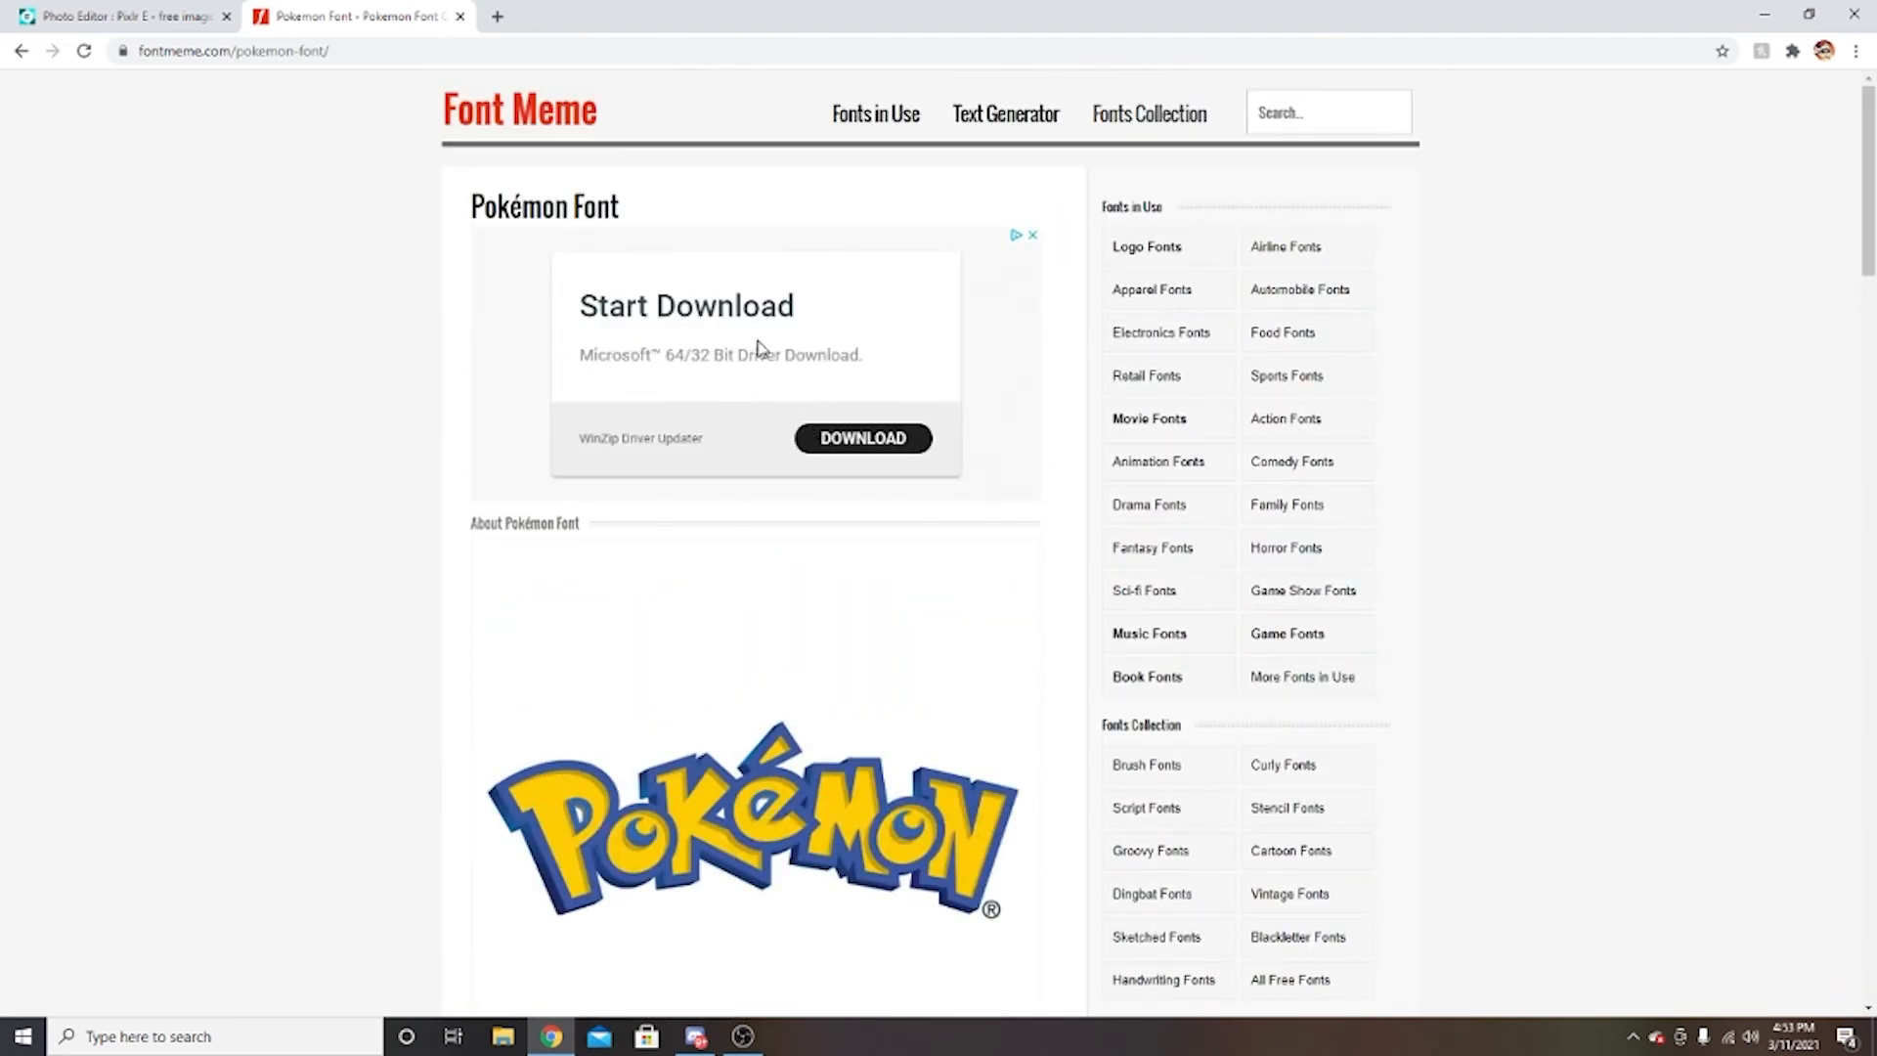
scroll(758, 350, "down", 12)
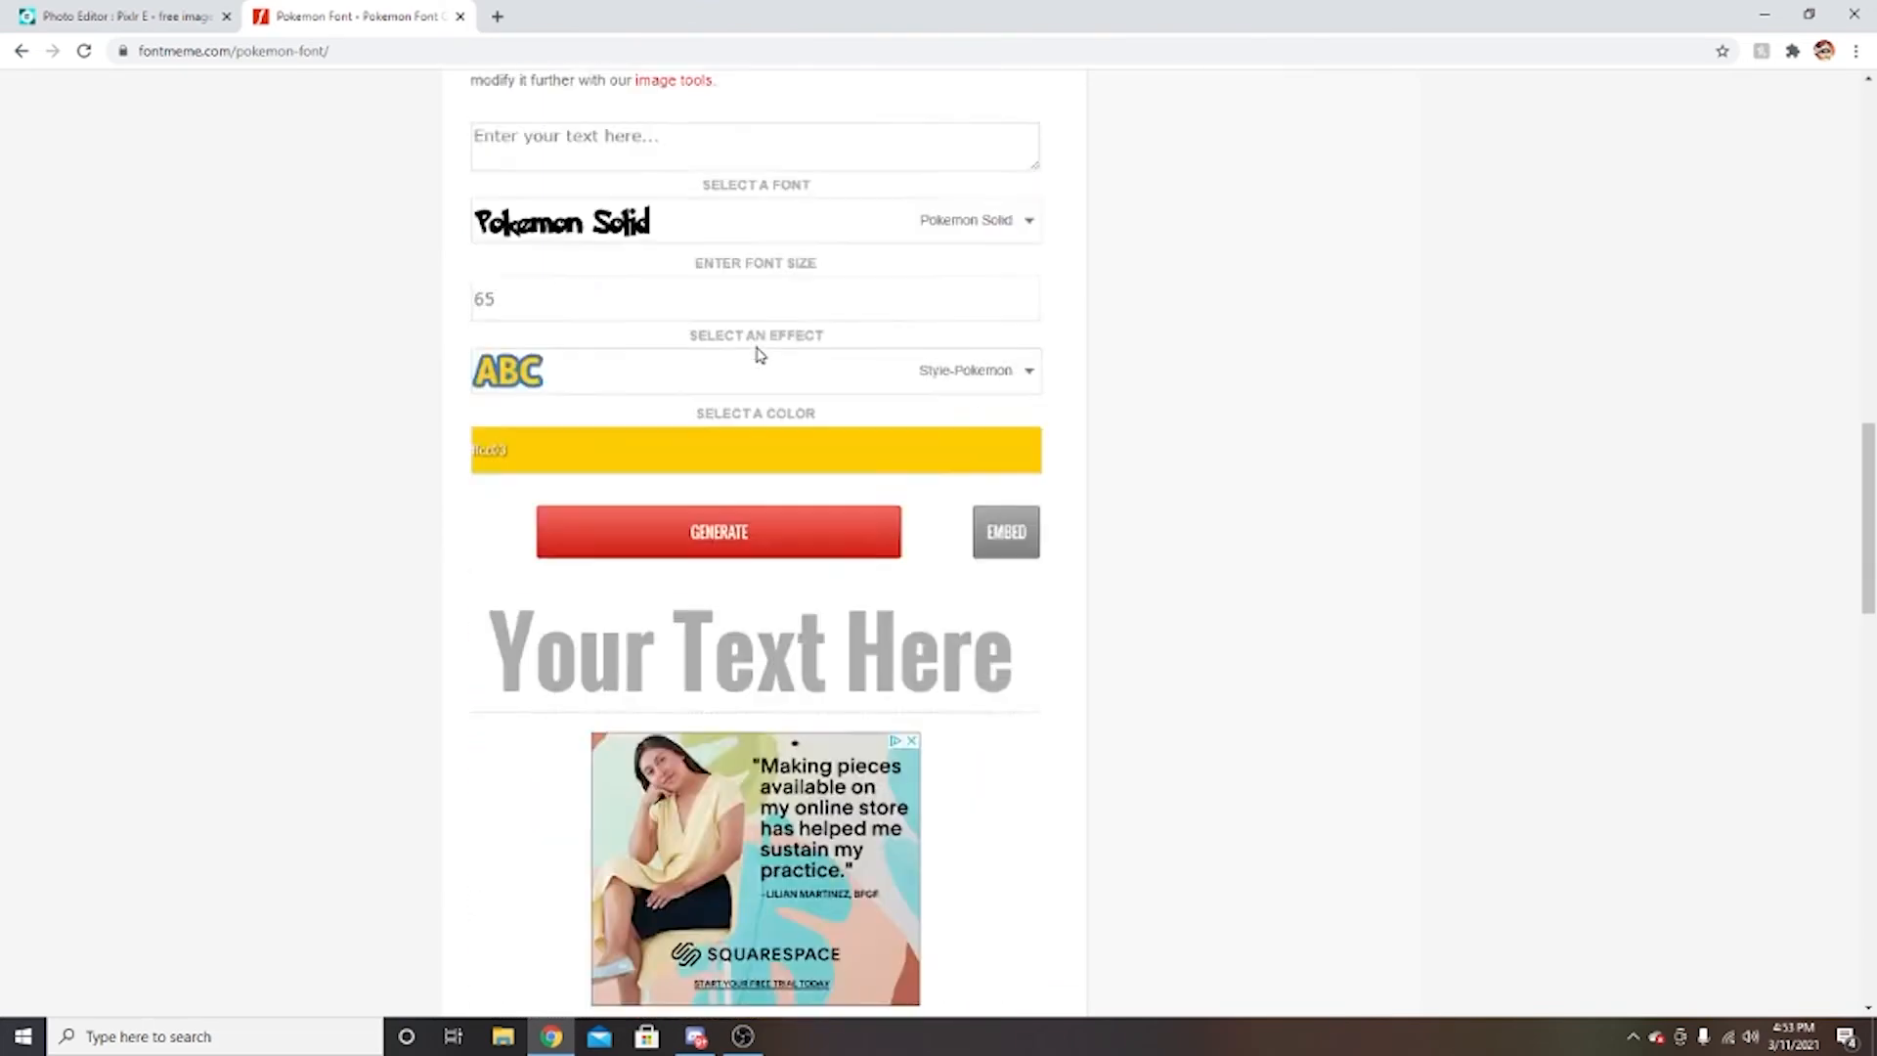
scroll(758, 354, "down", 3)
scroll(753, 381, "up", 4)
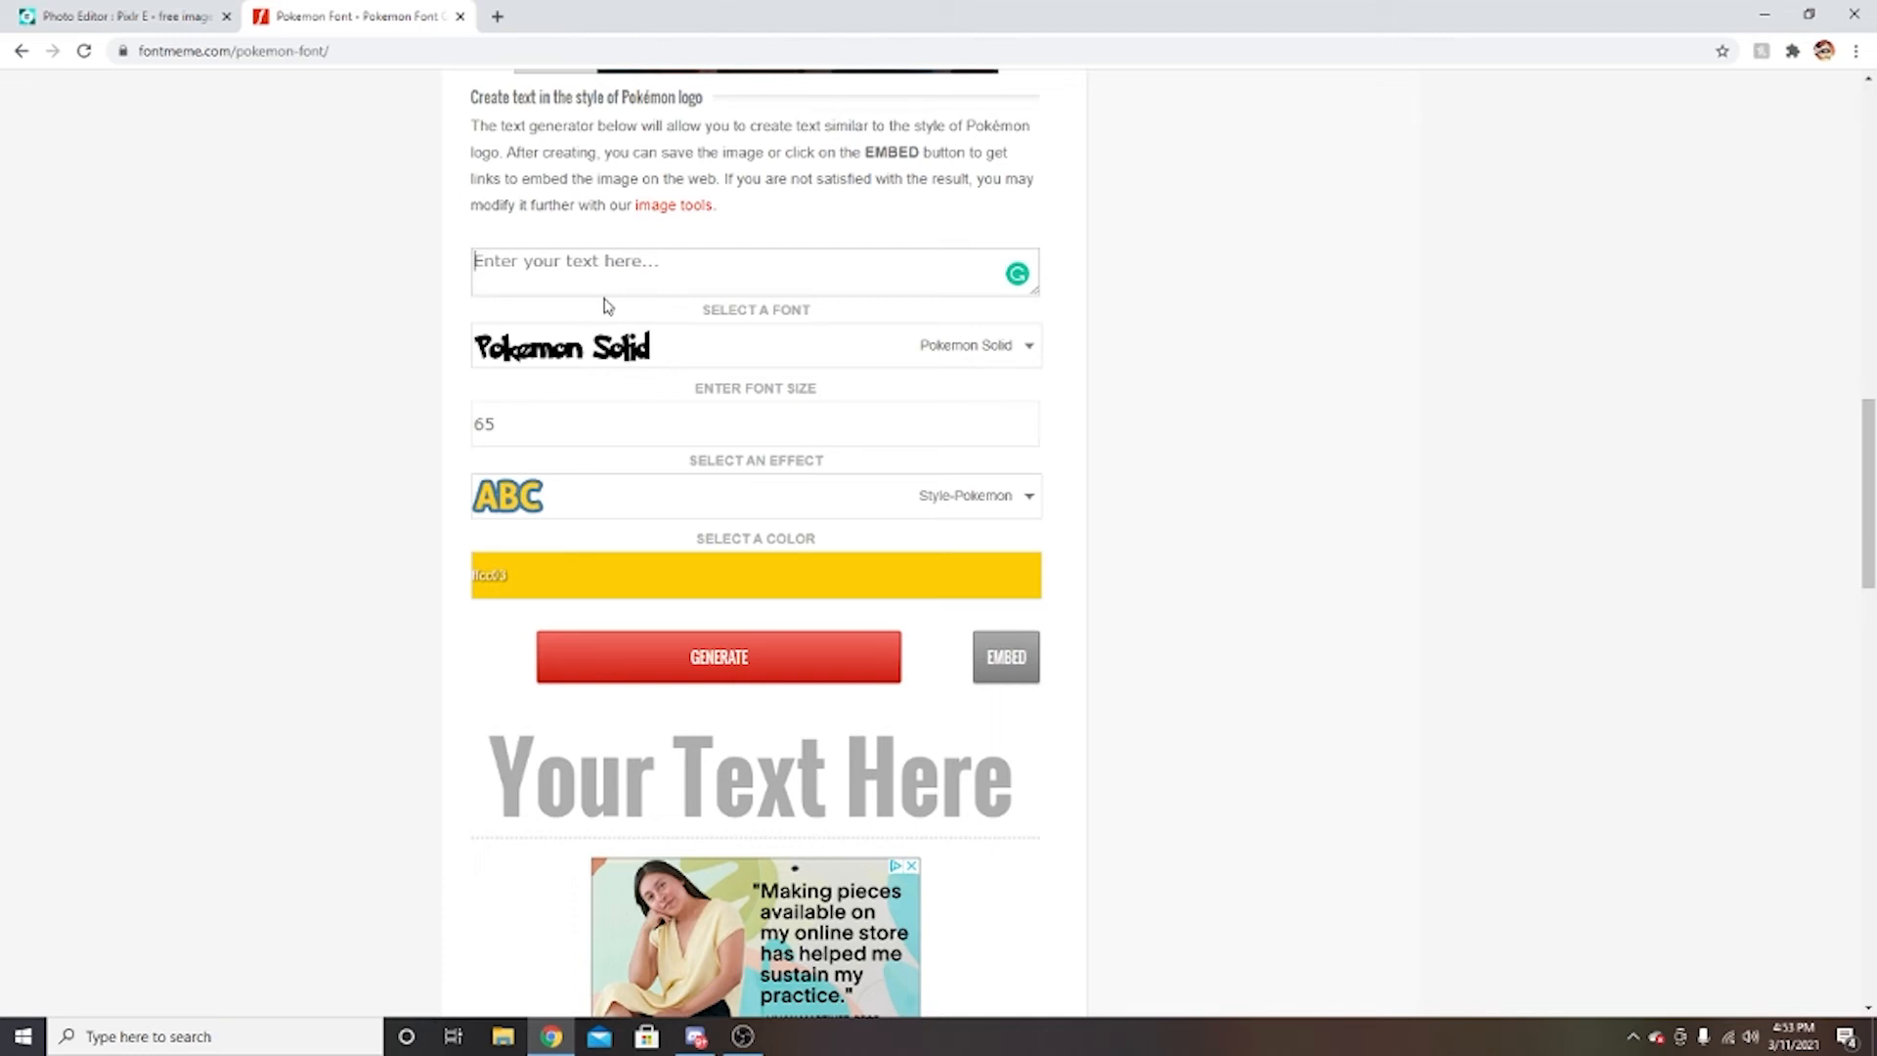
type("CSGO Nuzlock")
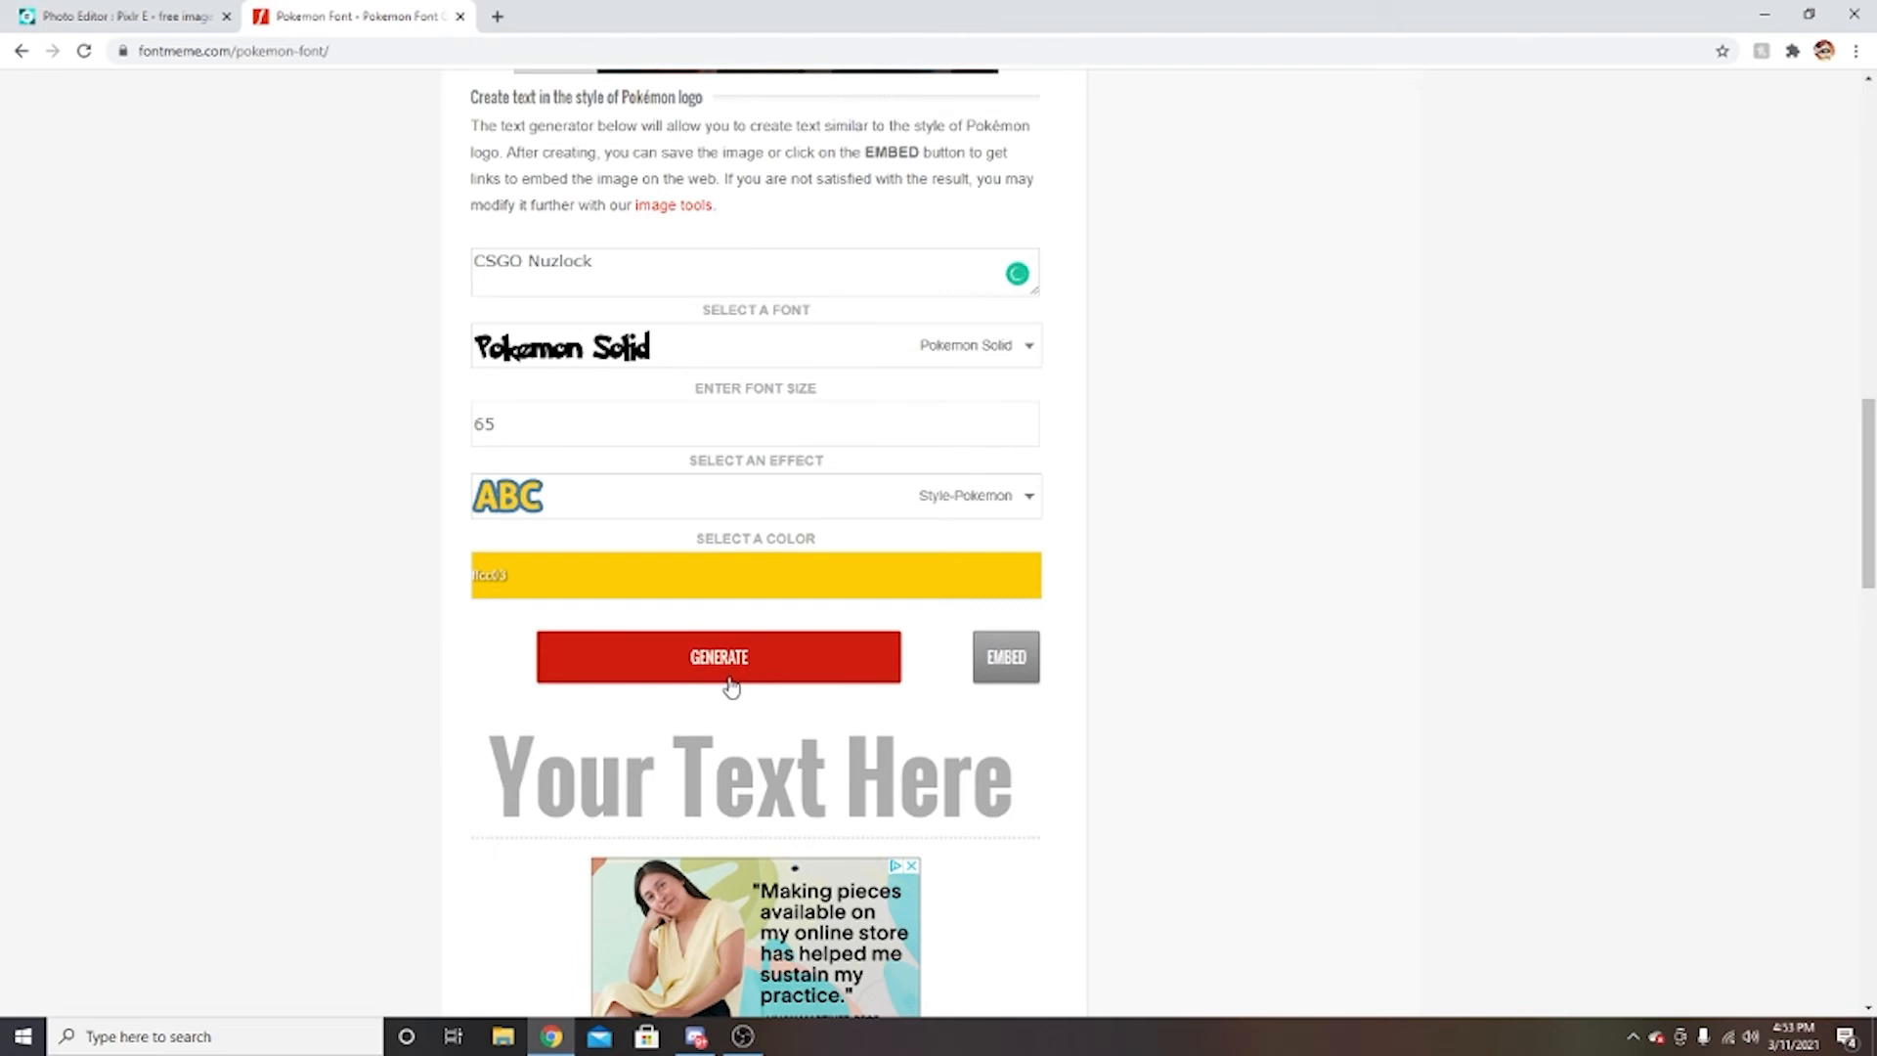
scroll(767, 683, "down", 2)
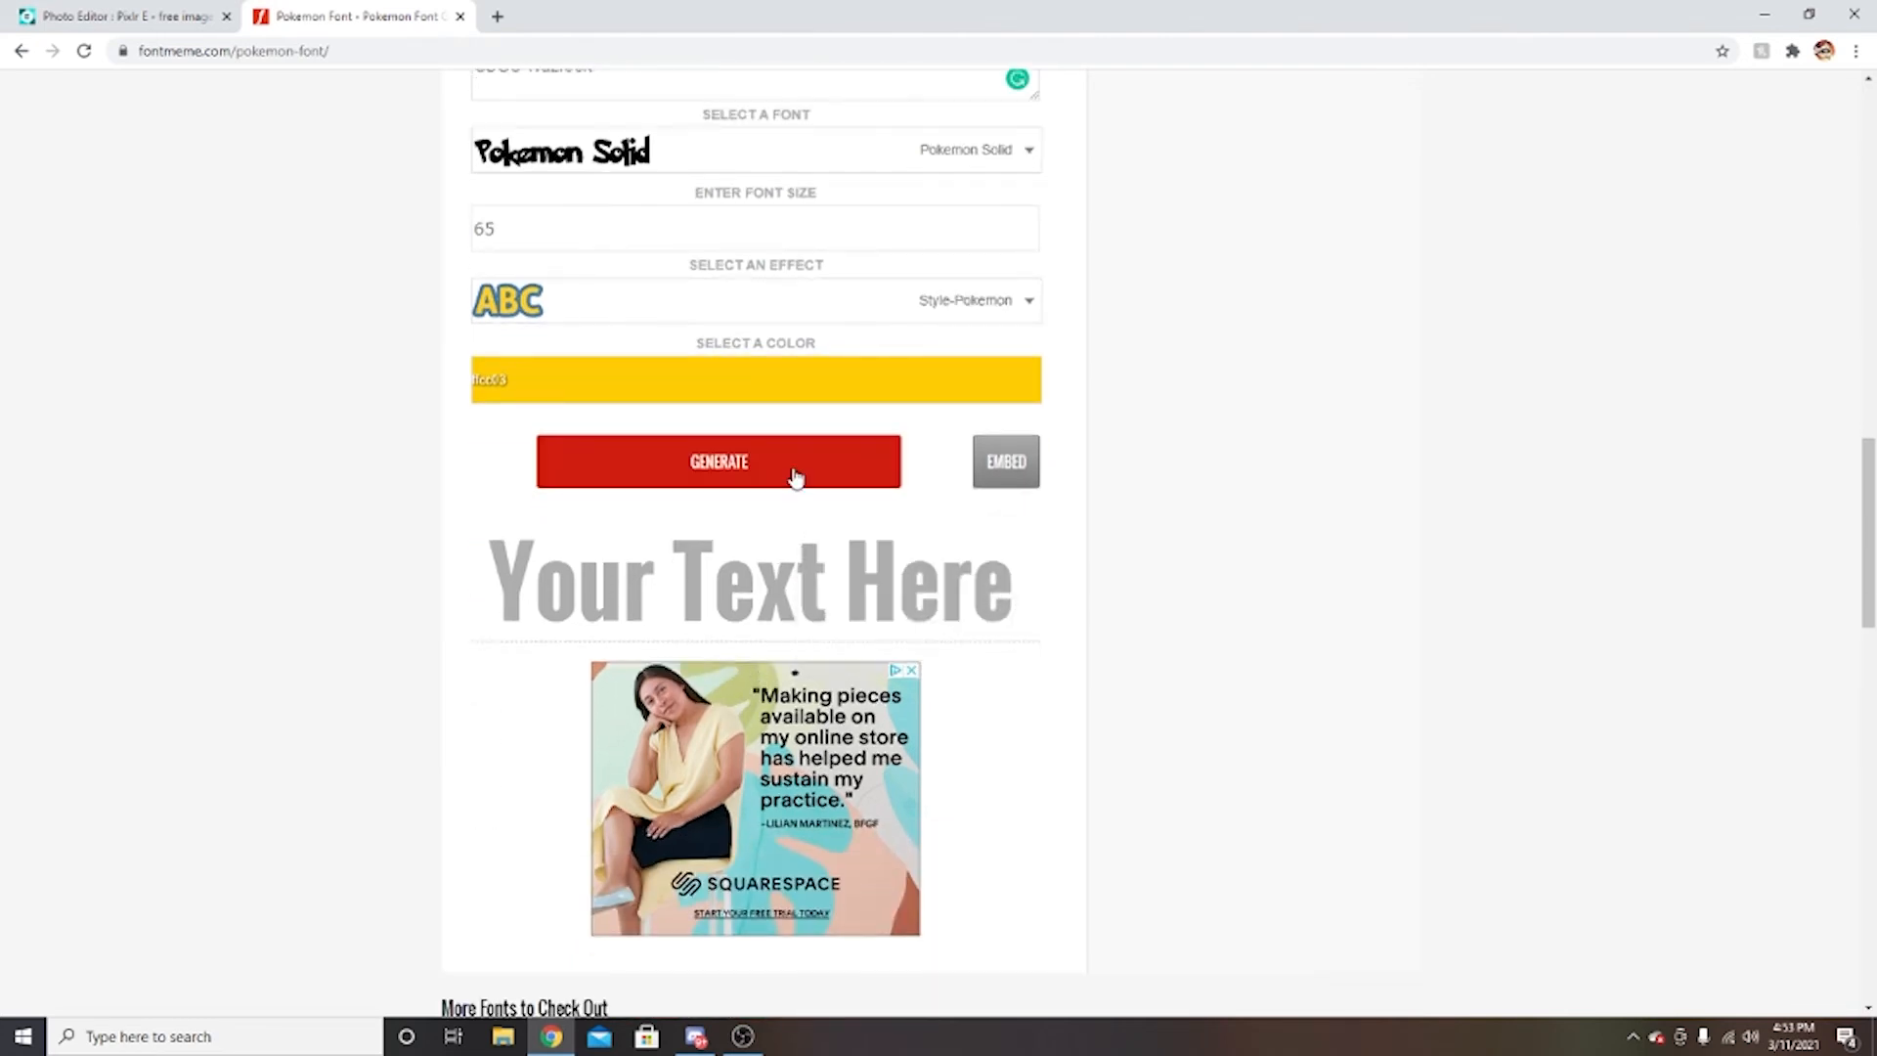
scroll(1269, 884, "up", 2)
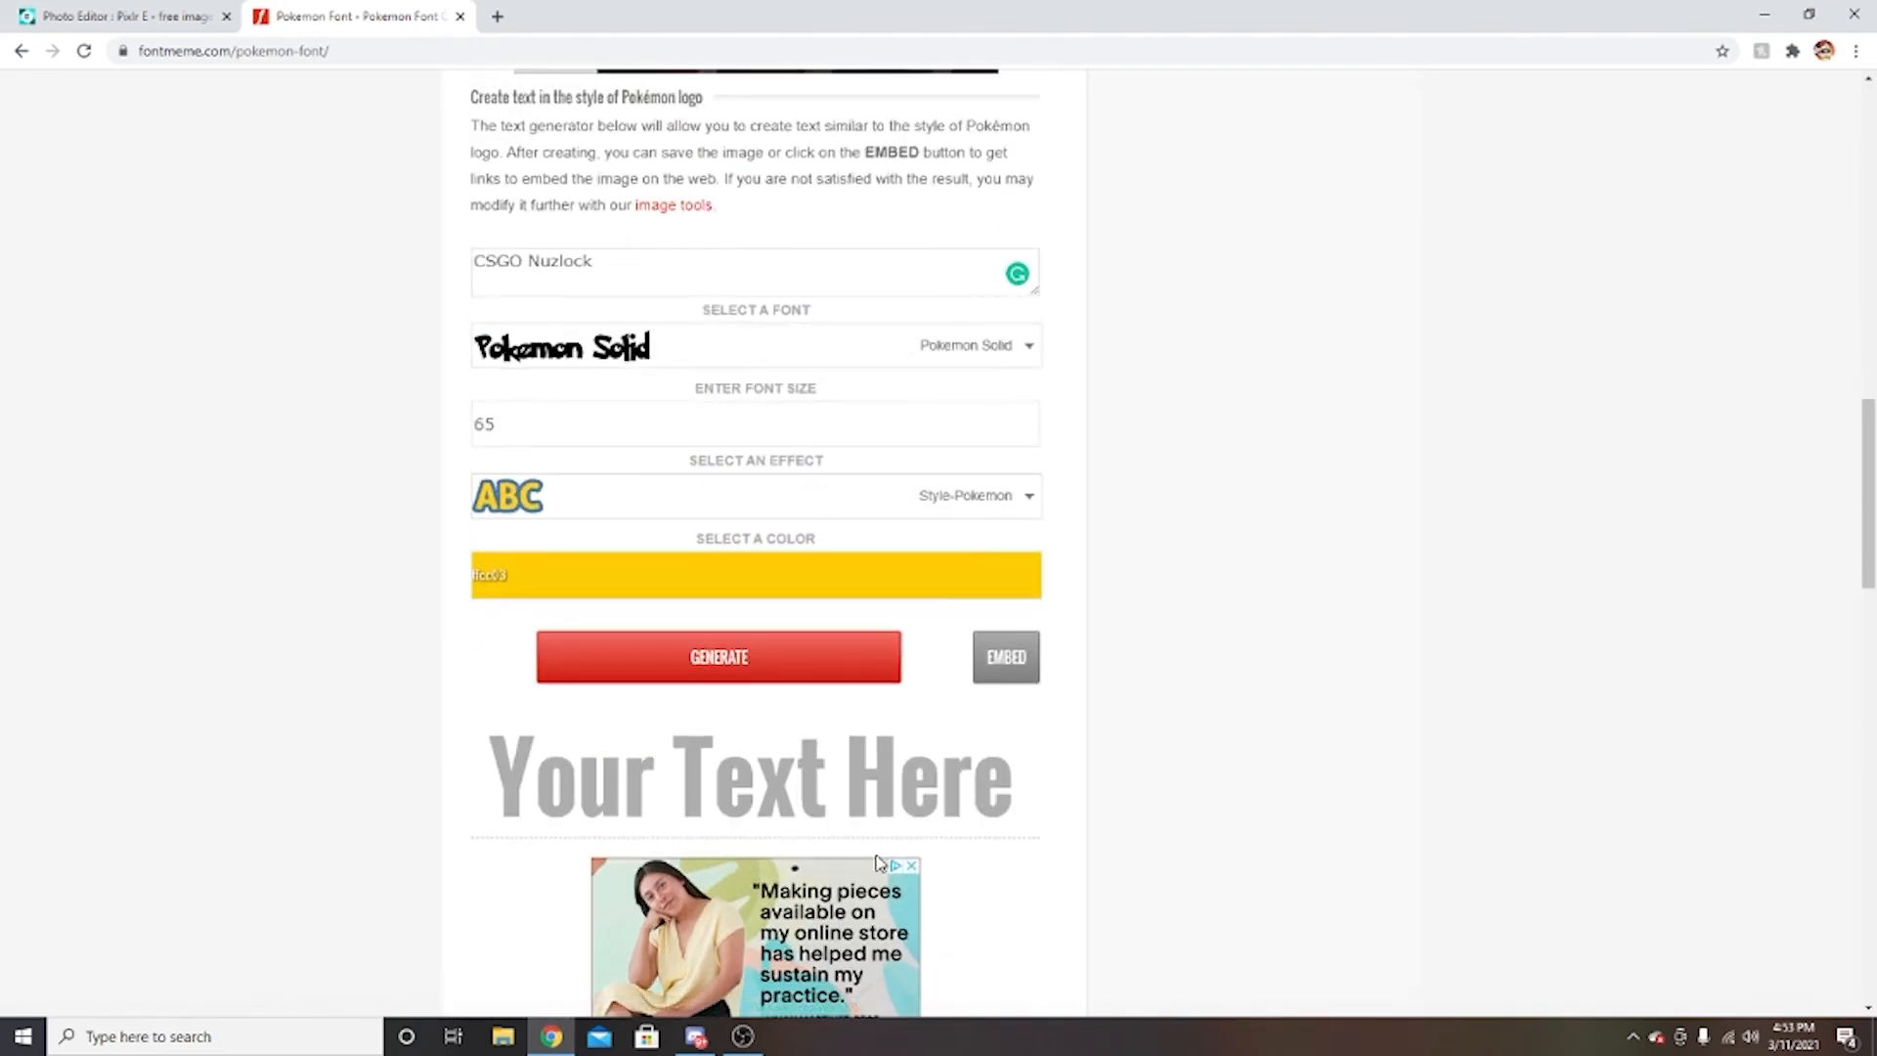
left_click(690, 666)
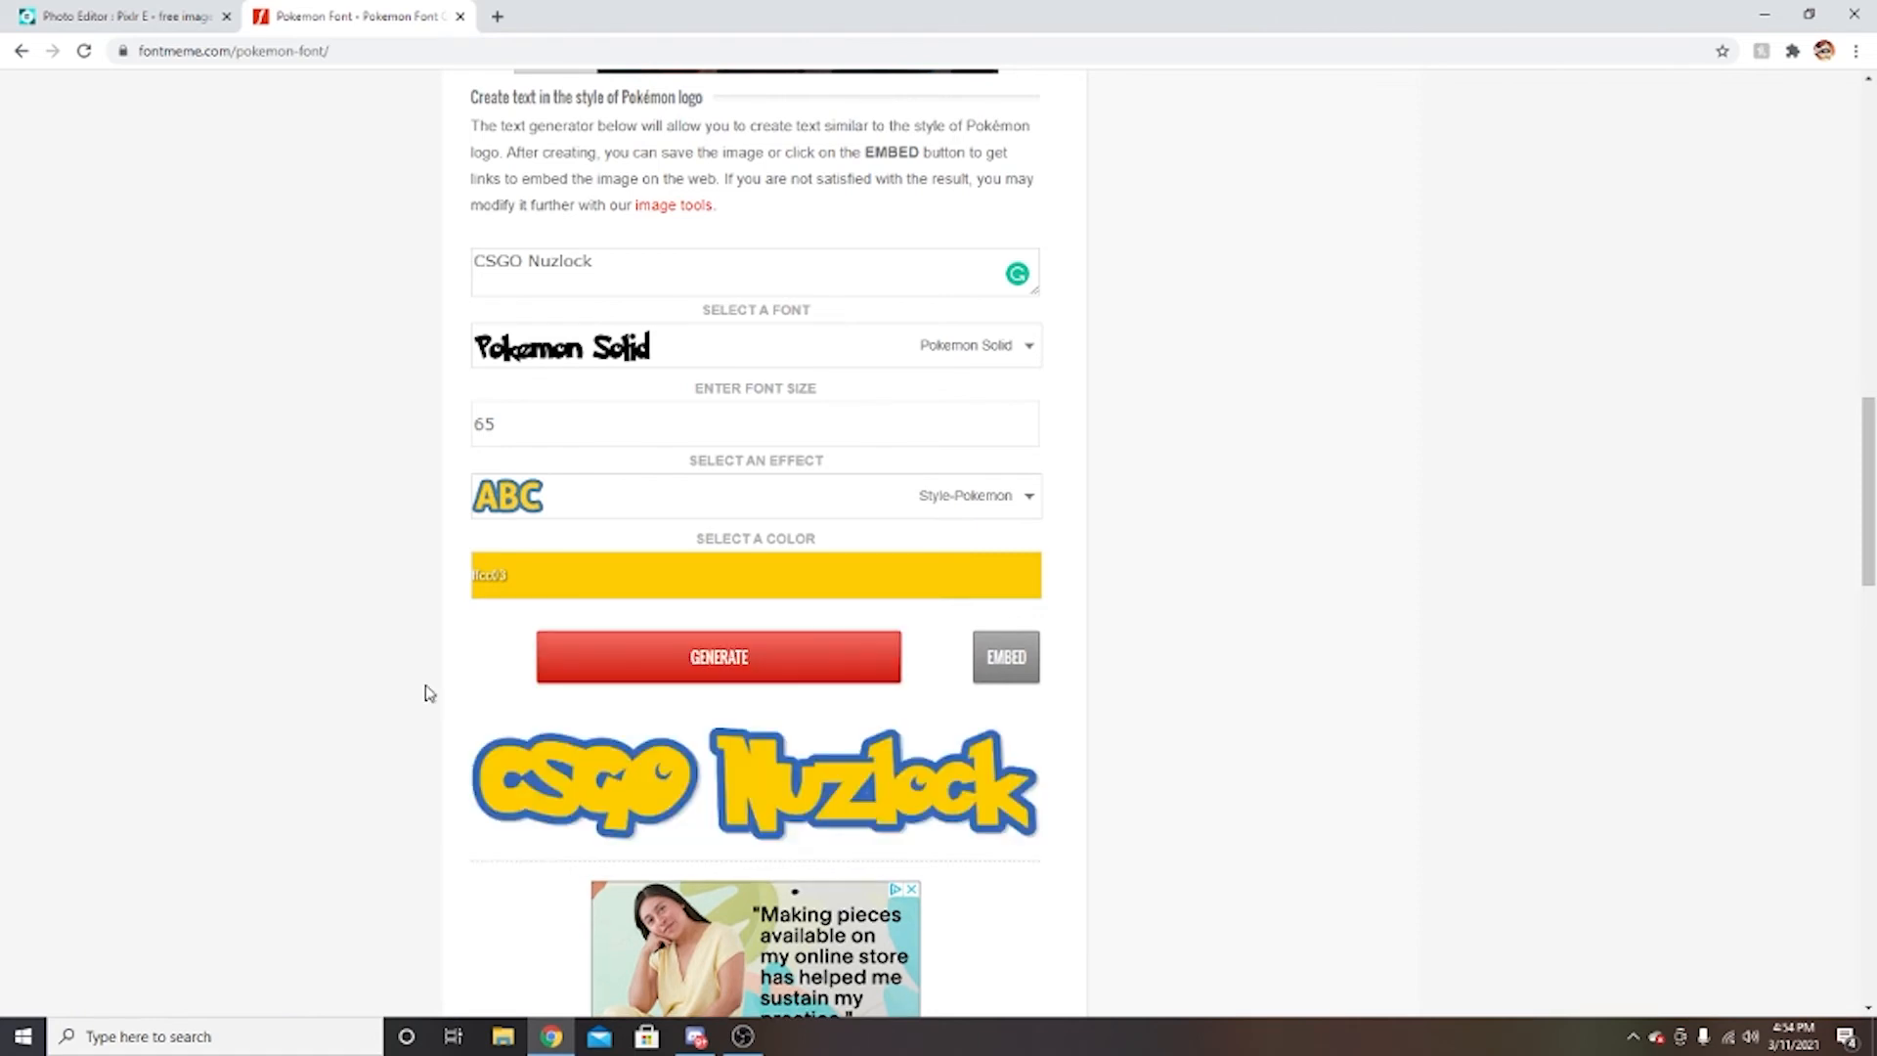
Copy the generated CSGO Nuzlock image, close the generator page, and paste the image into the Pixlr E thumbnail.
right_click(925, 820)
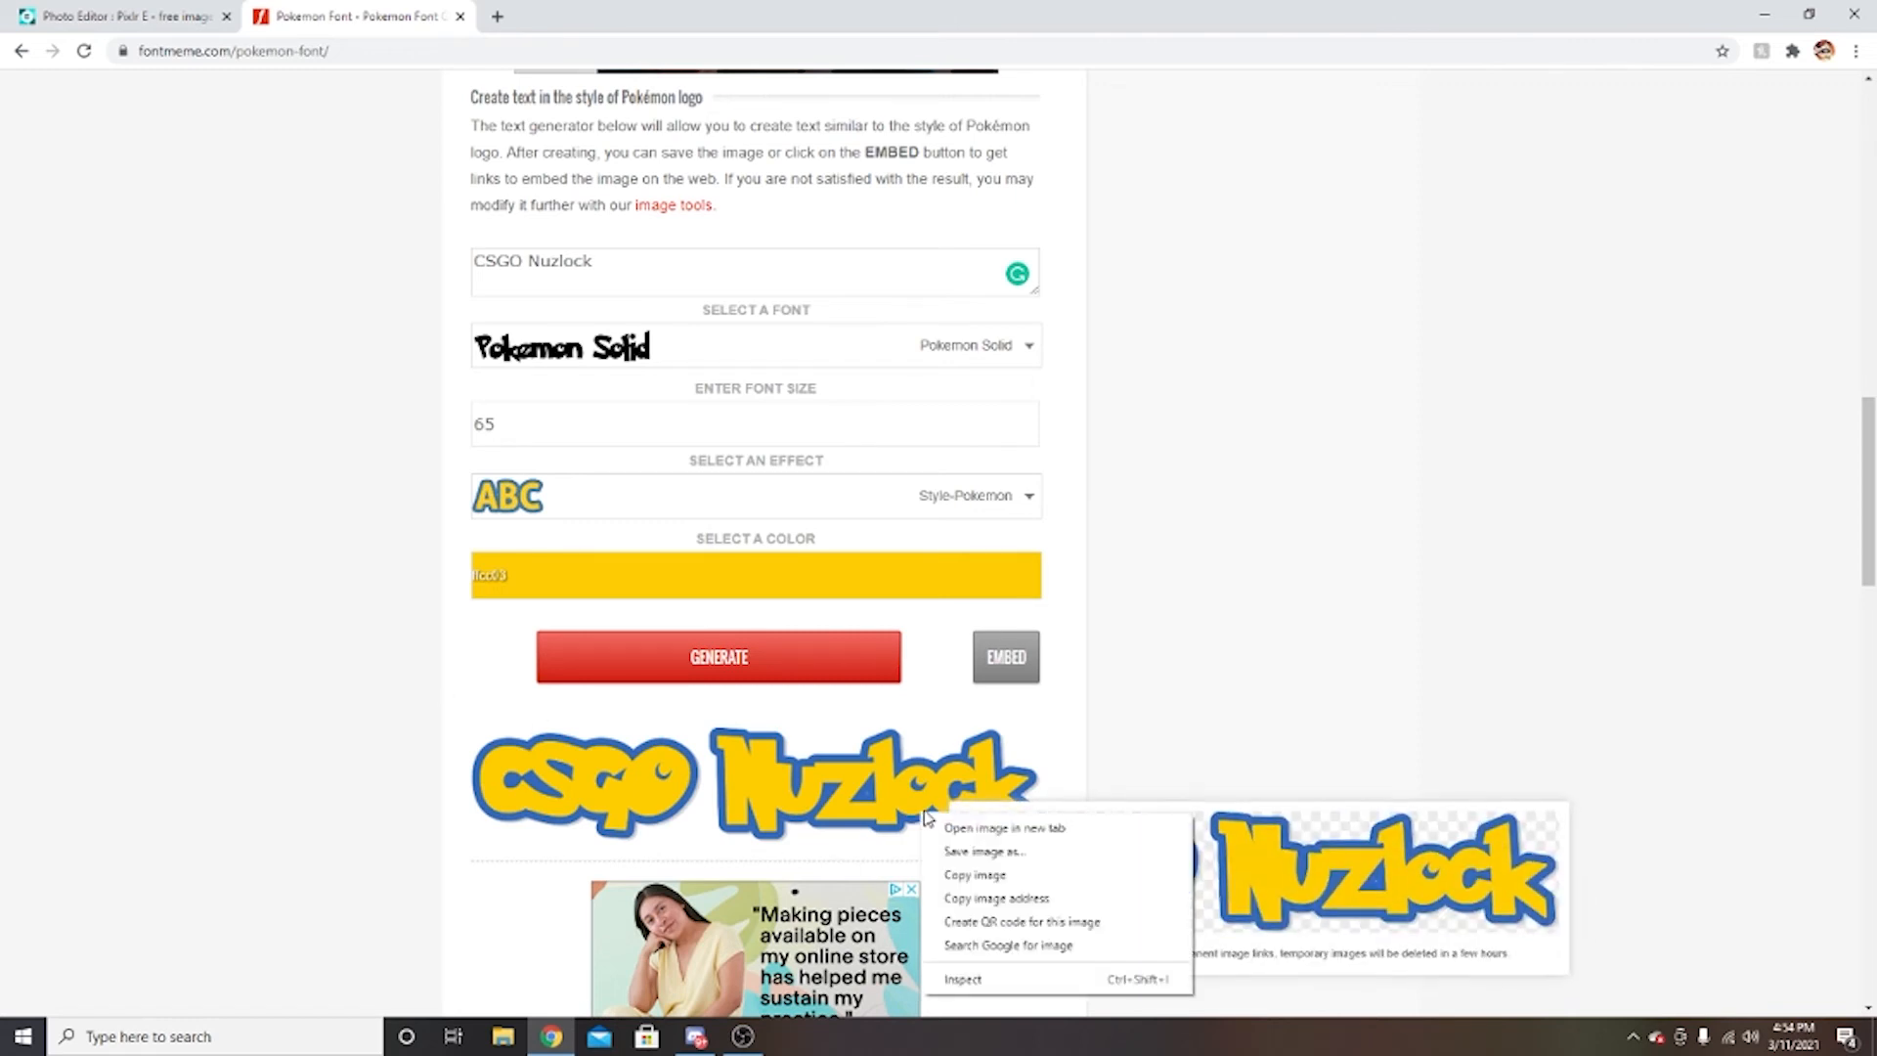
left_click(977, 875)
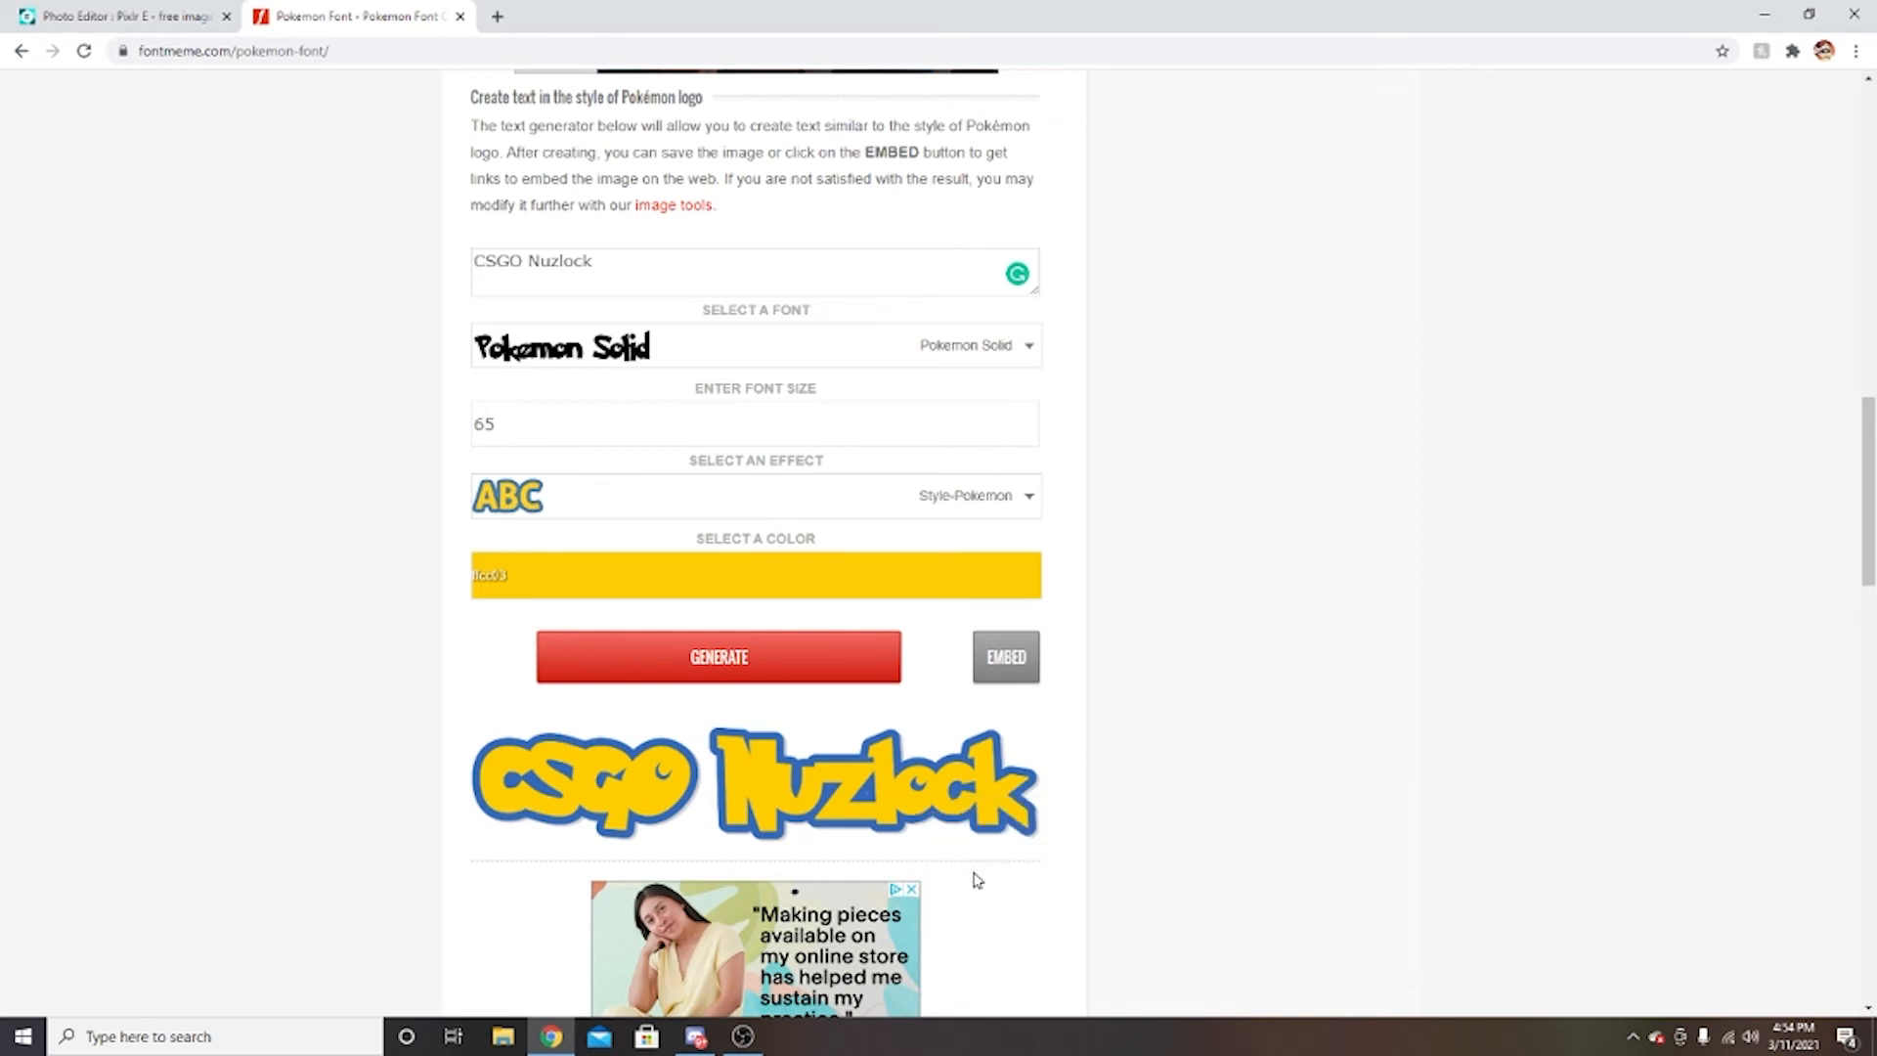
left_click(459, 17)
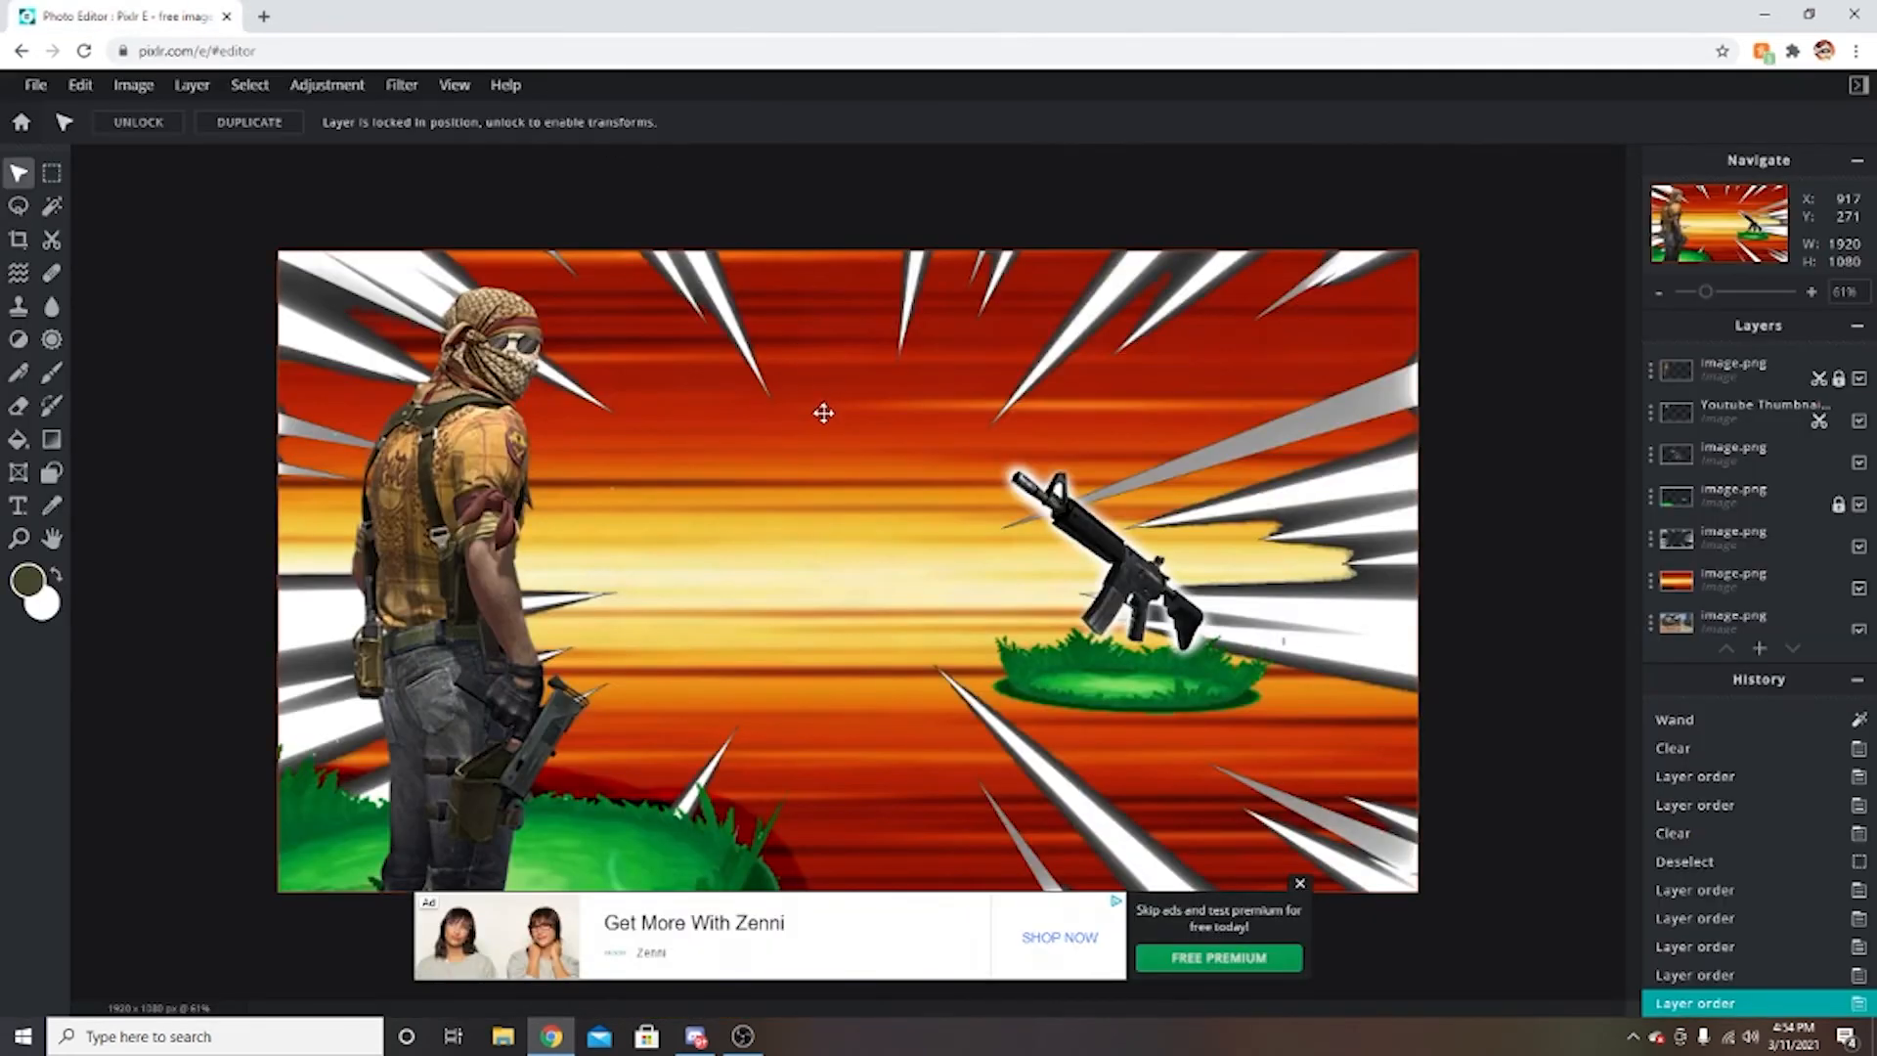
key("ctrl+v")
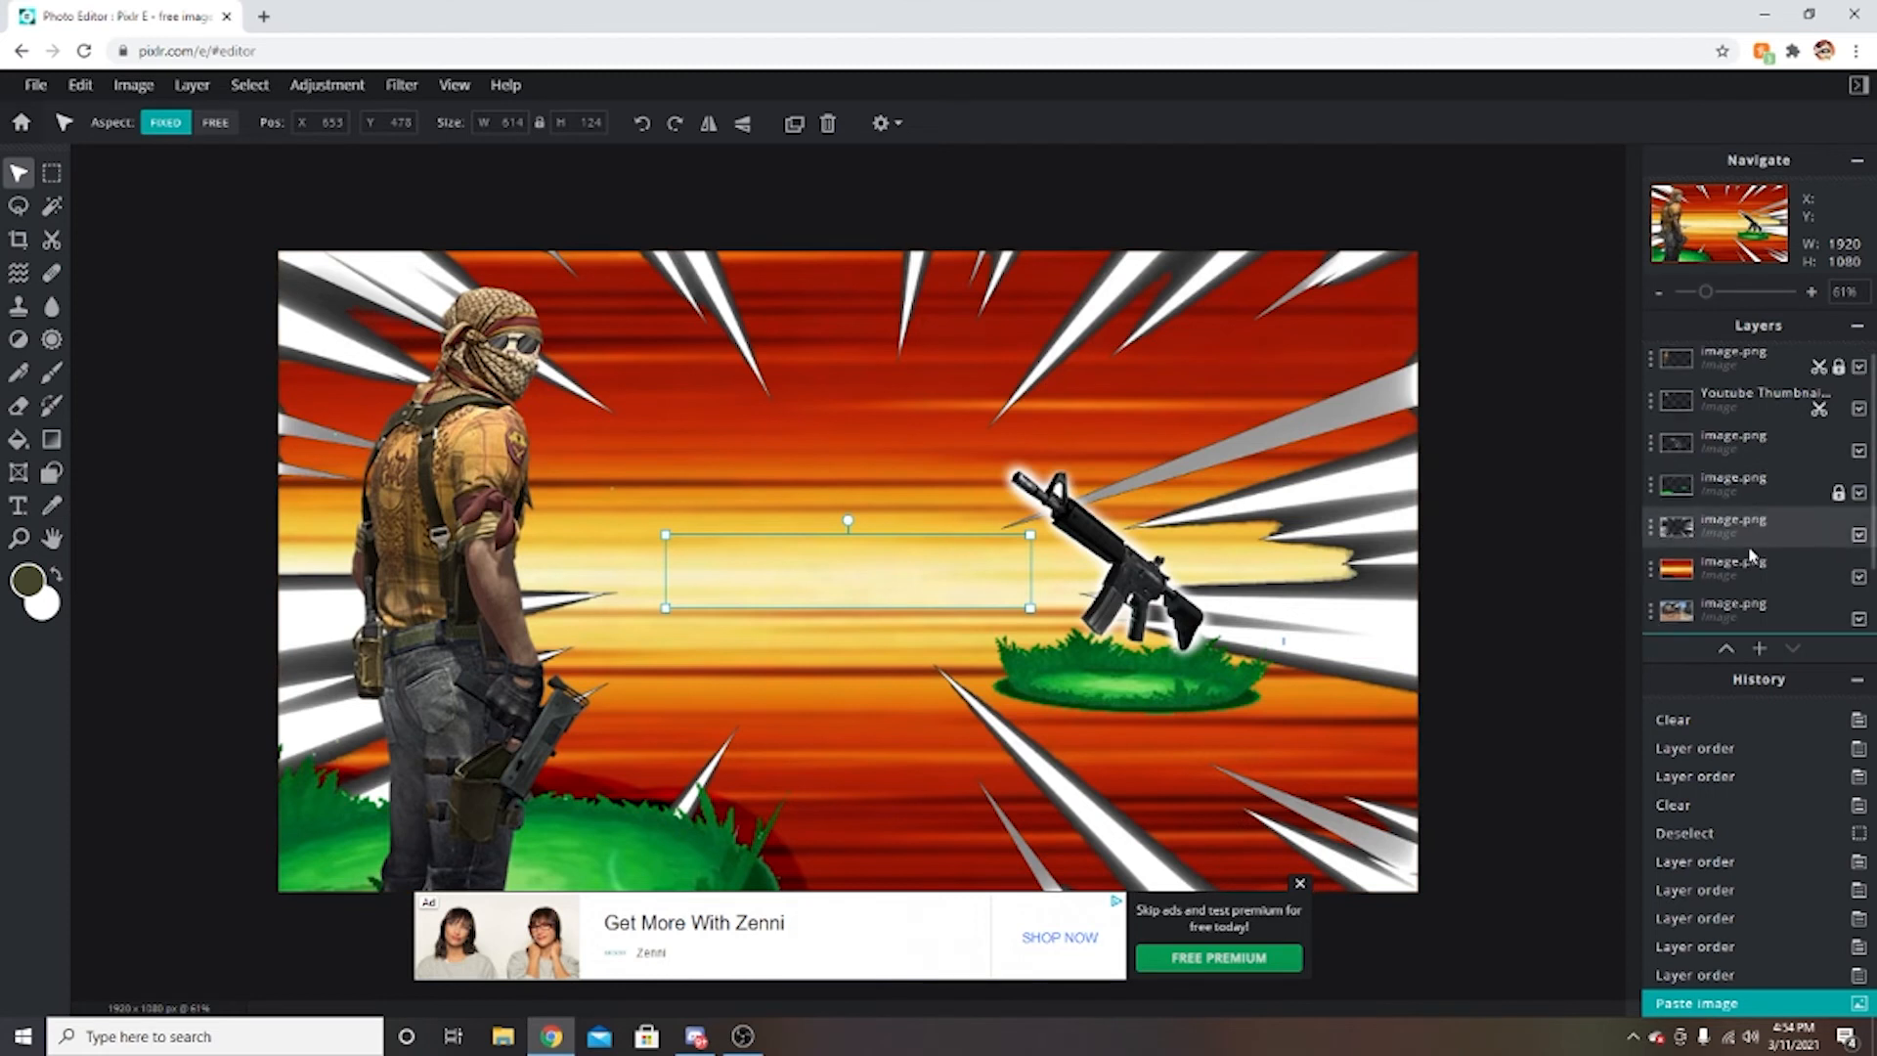
Move the pasted CSGO Nuzlock title layer to the top of the layer stack.
scroll(1750, 556, "down", 1)
left_click_drag(1748, 565, 1723, 393)
scroll(1721, 473, "up", 1)
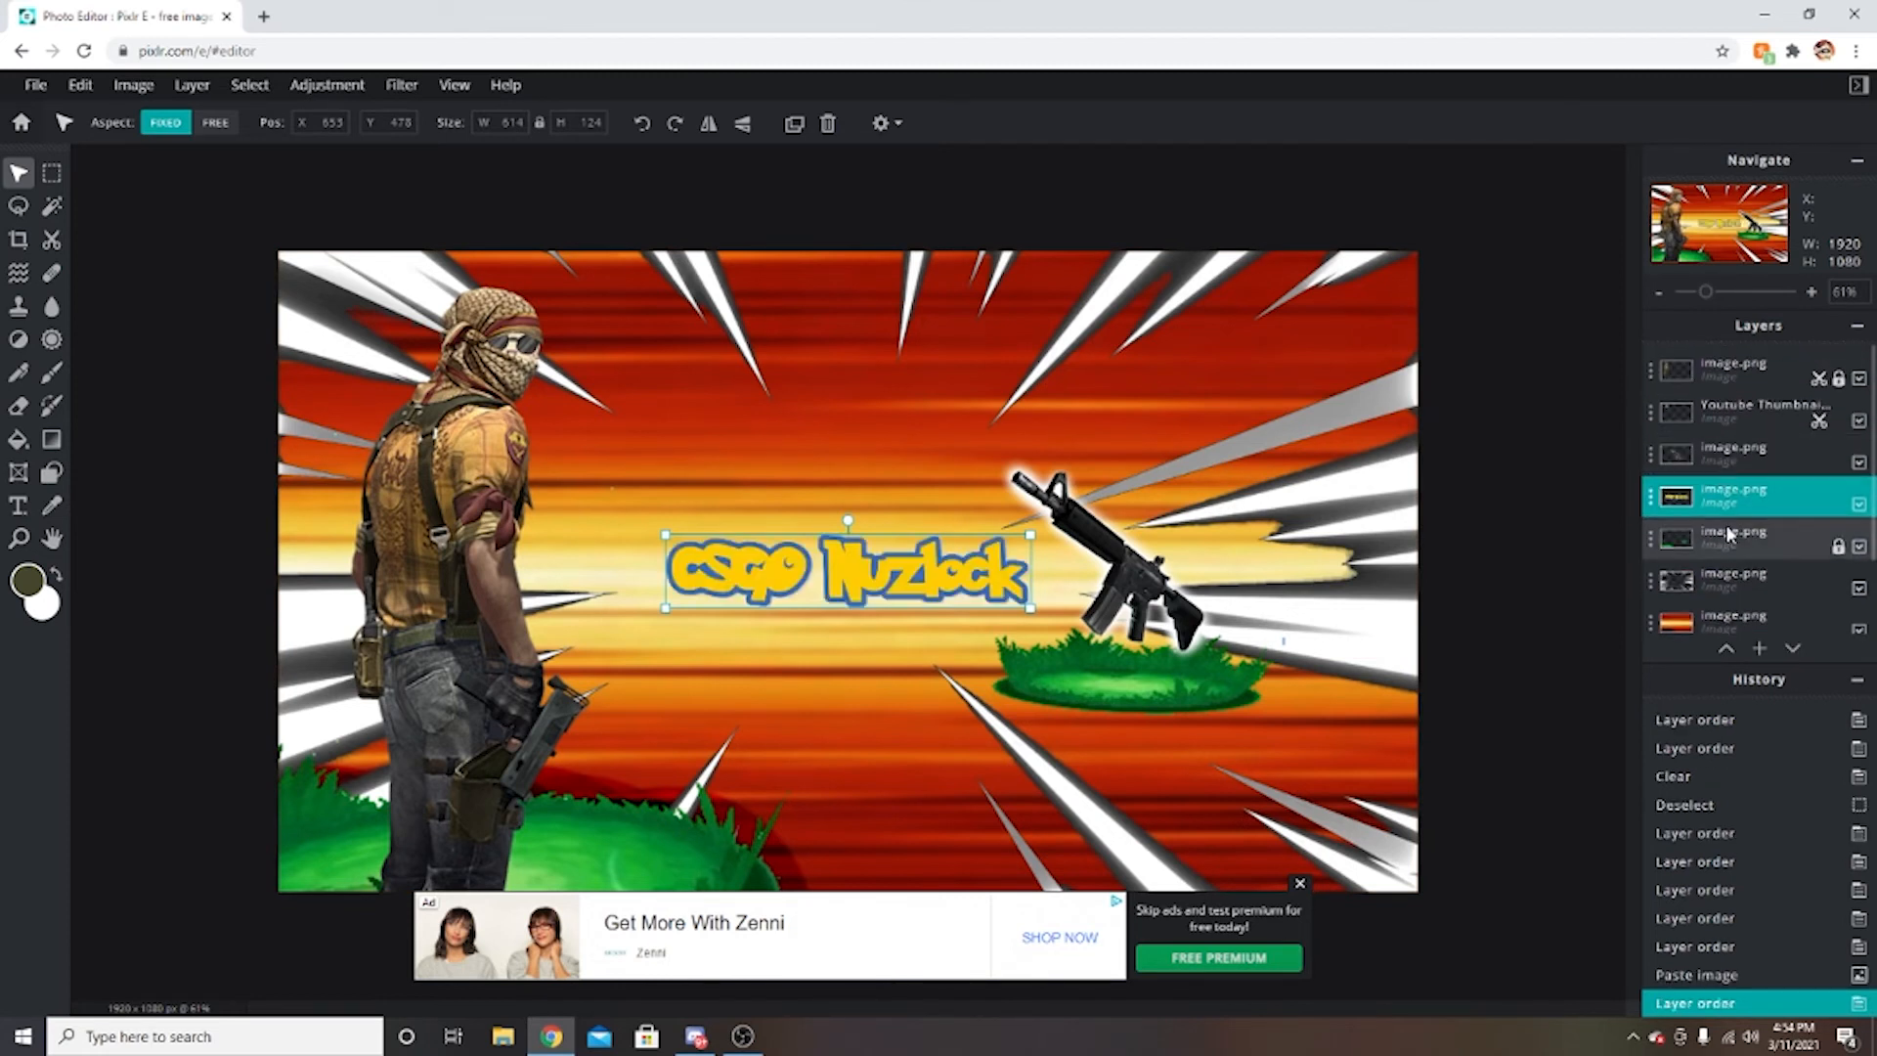
left_click_drag(1726, 499, 1726, 371)
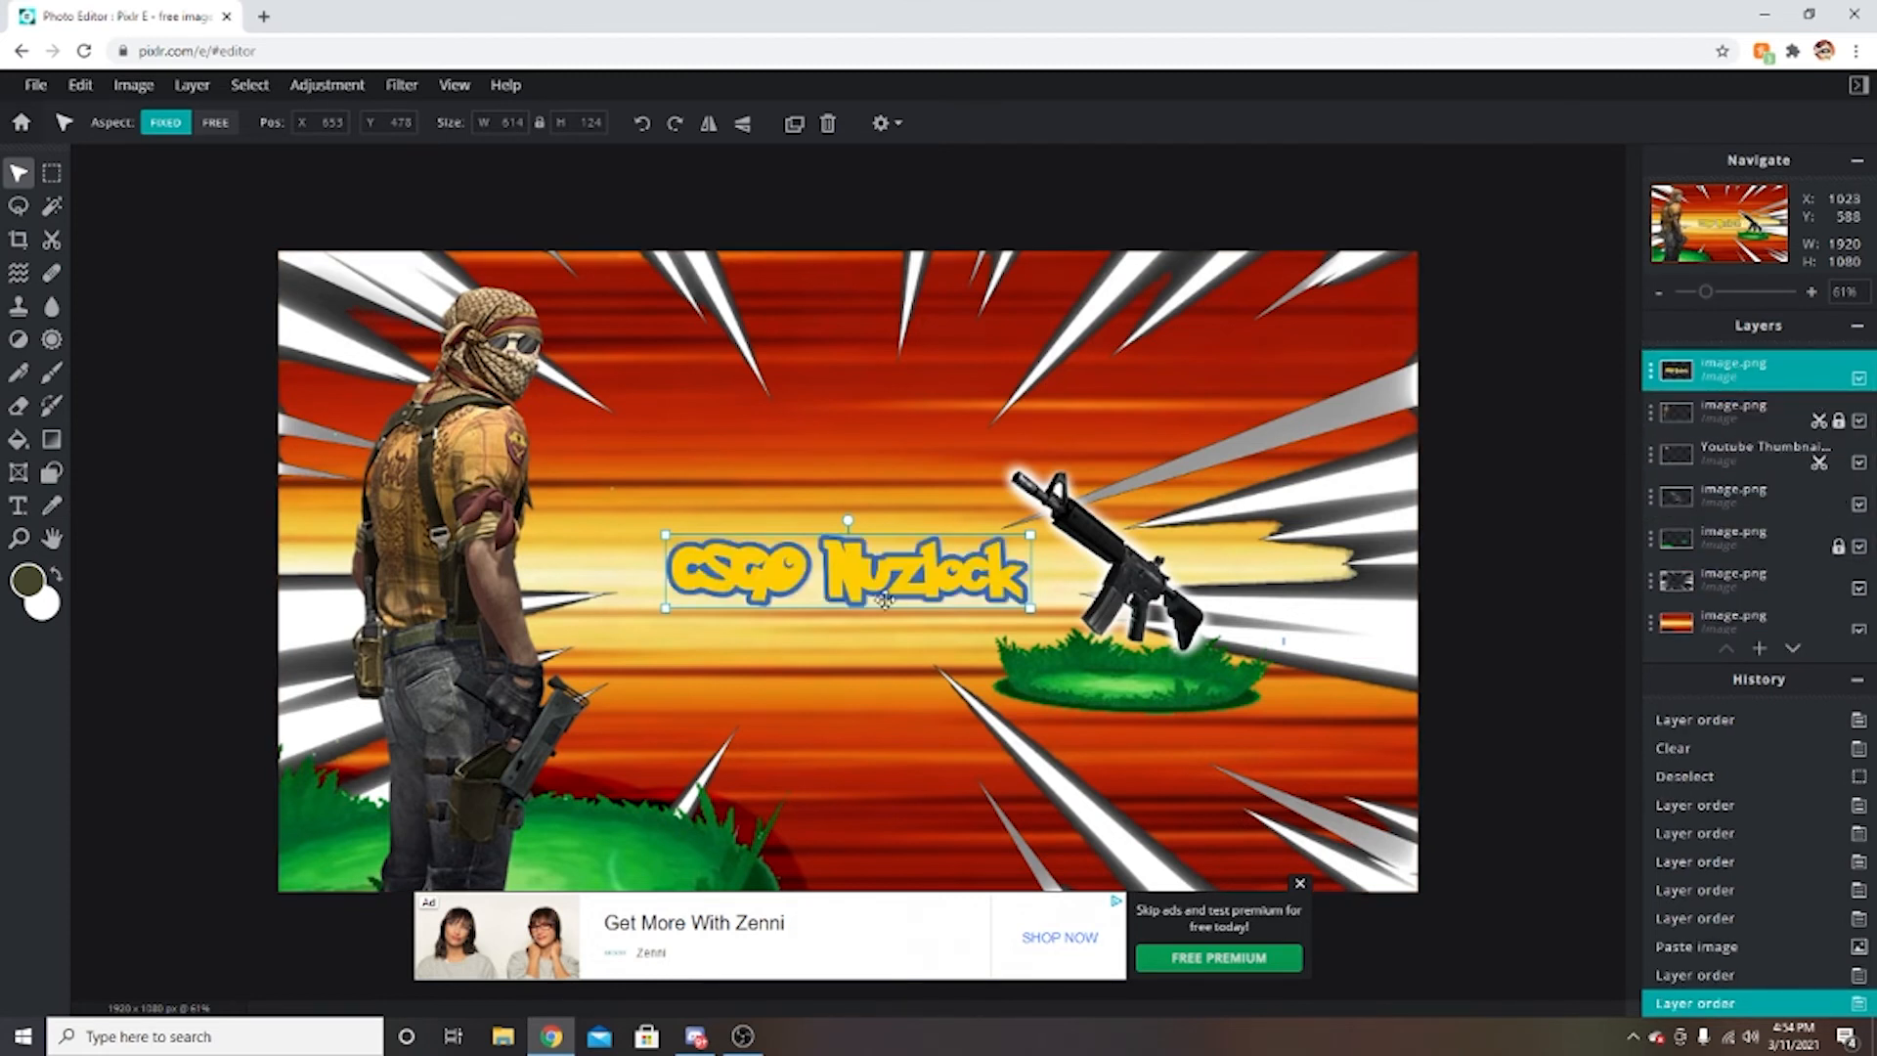
Enlarge the CSGO Nuzlock title to about 944 × 191 px, tilt it counterclockwise, and place it above the rifle.
left_click_drag(1030, 534, 1227, 402)
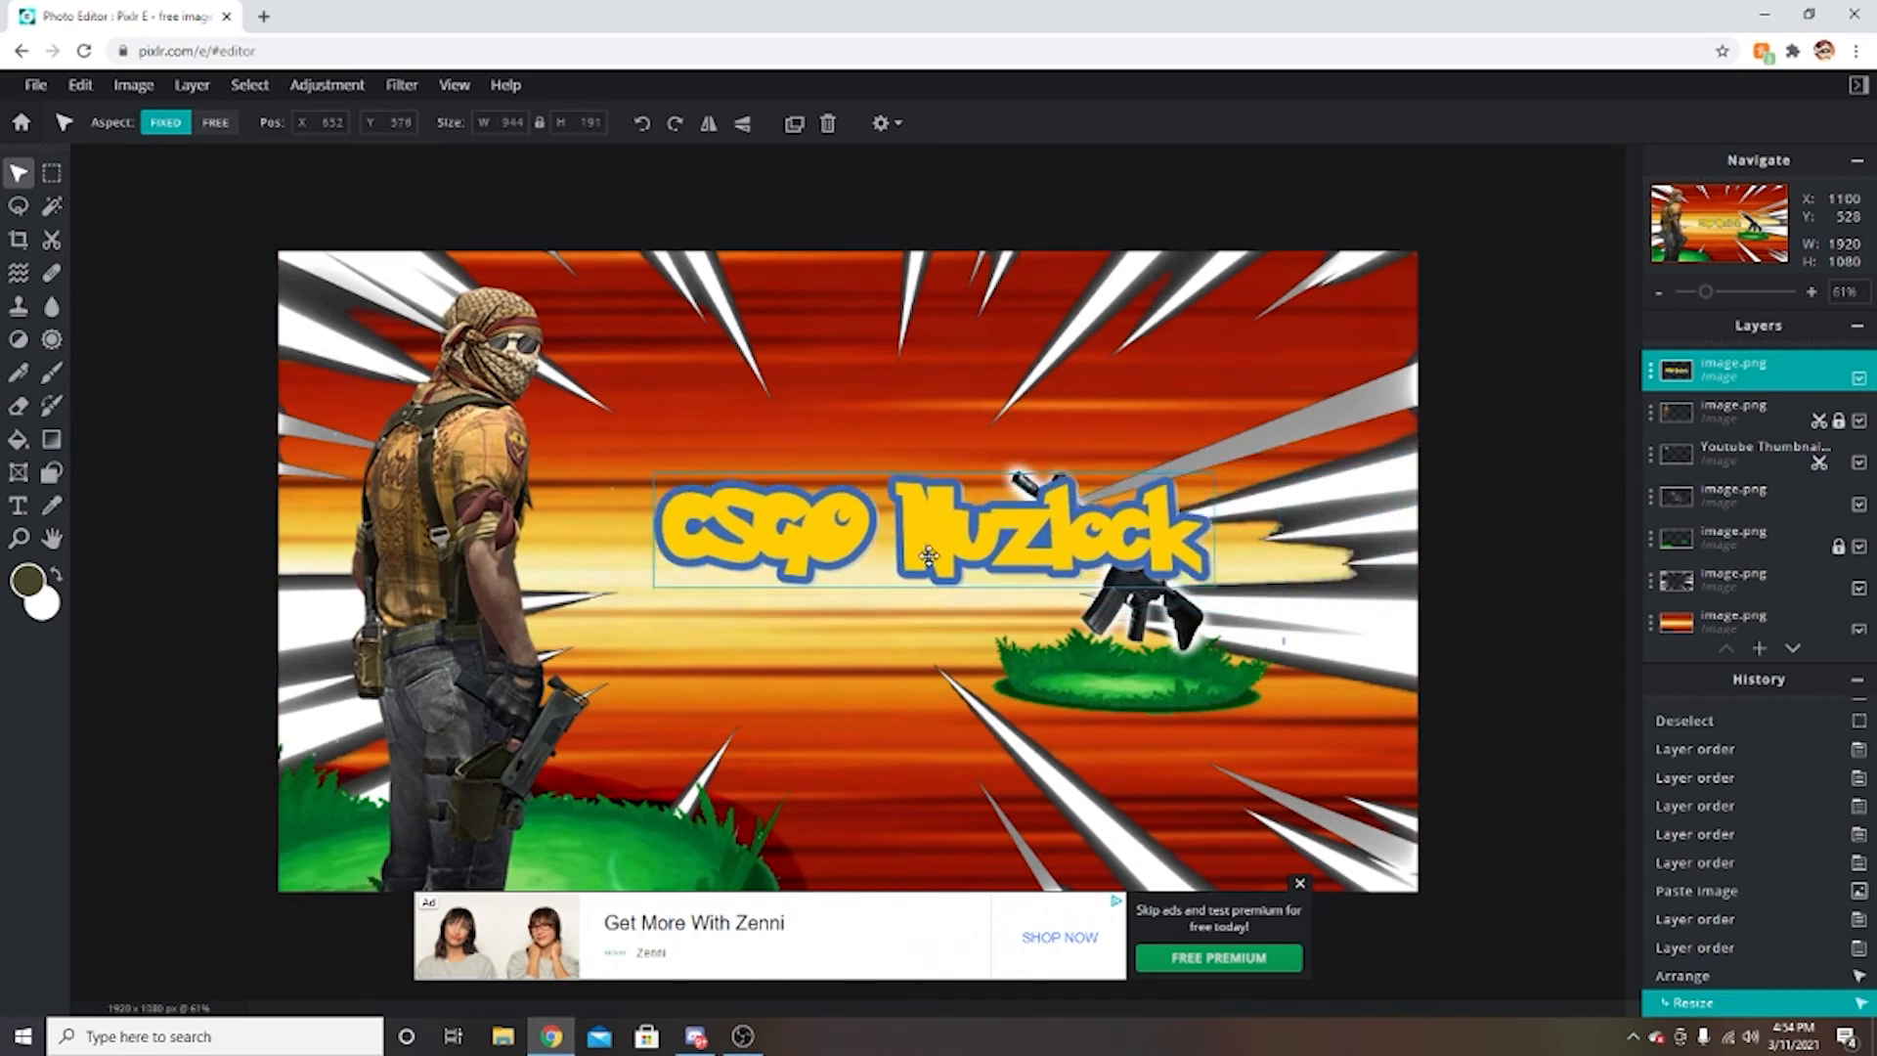
left_click_drag(944, 583, 874, 457)
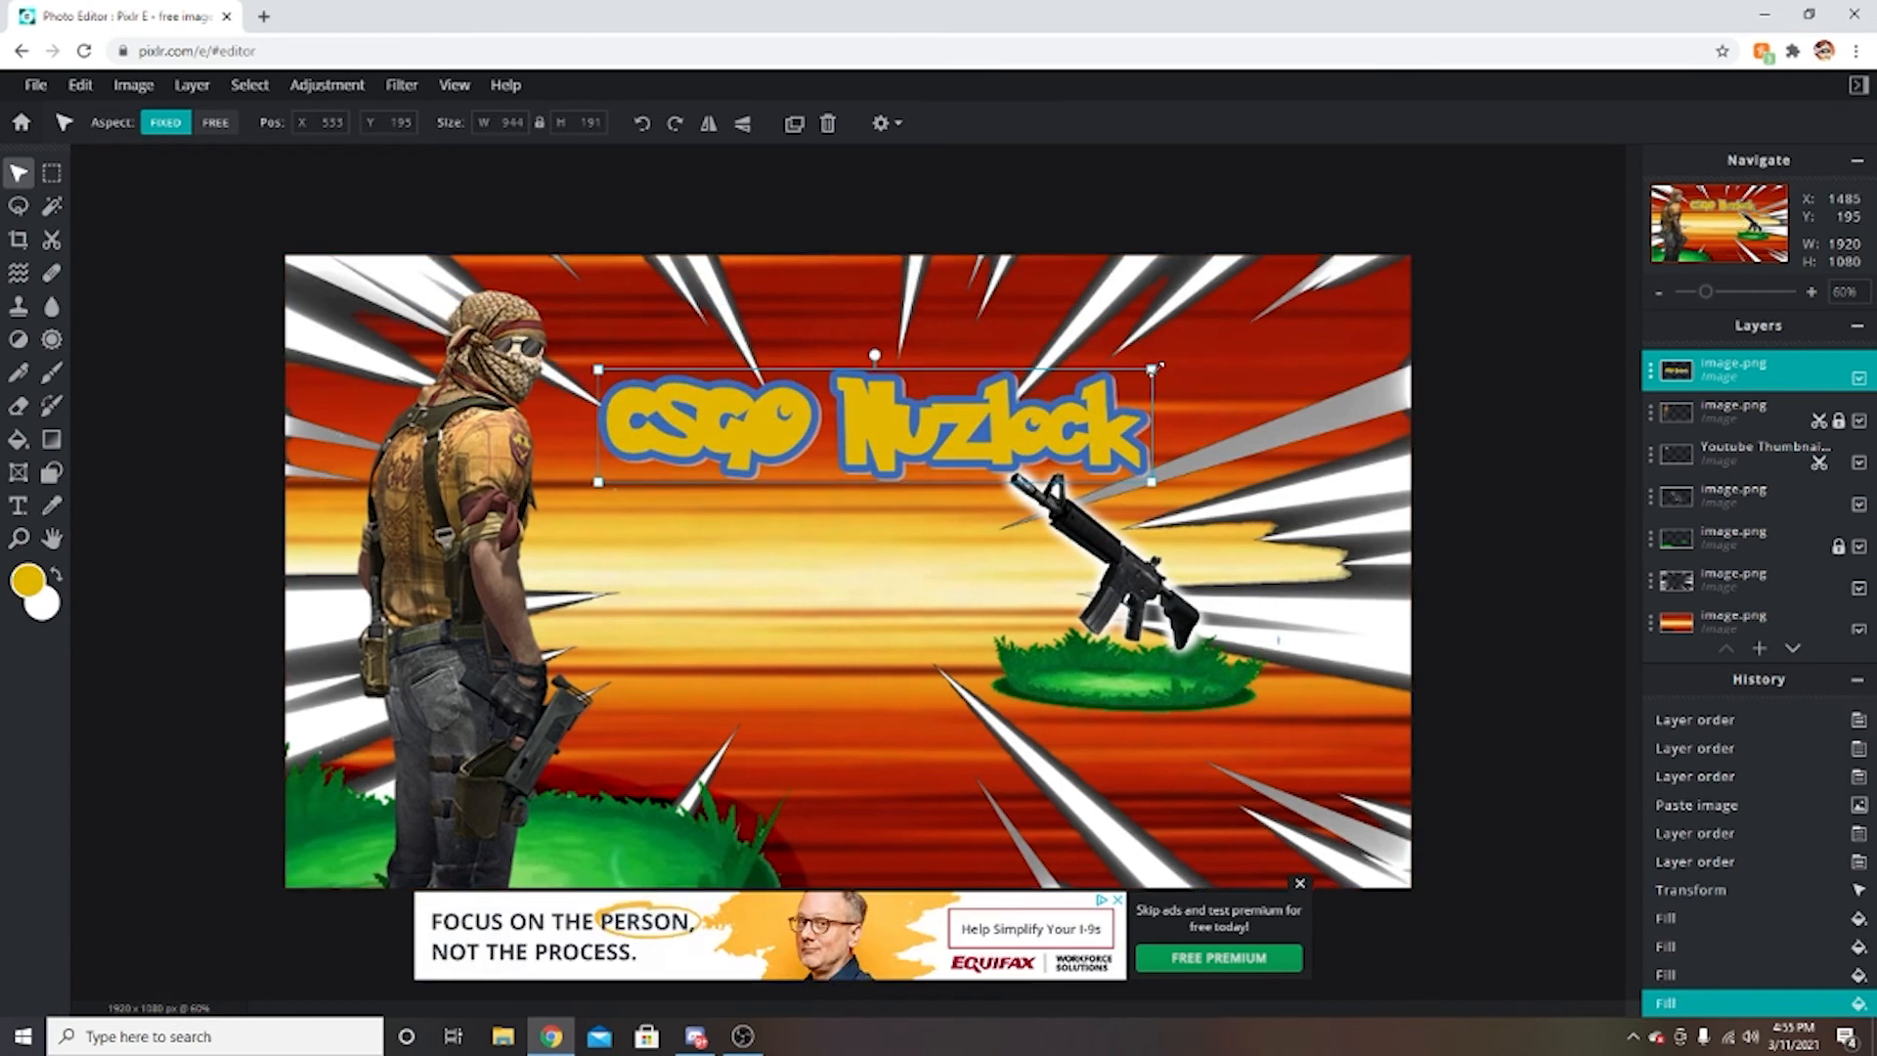
left_click_drag(877, 354, 862, 357)
left_click_drag(898, 426, 980, 377)
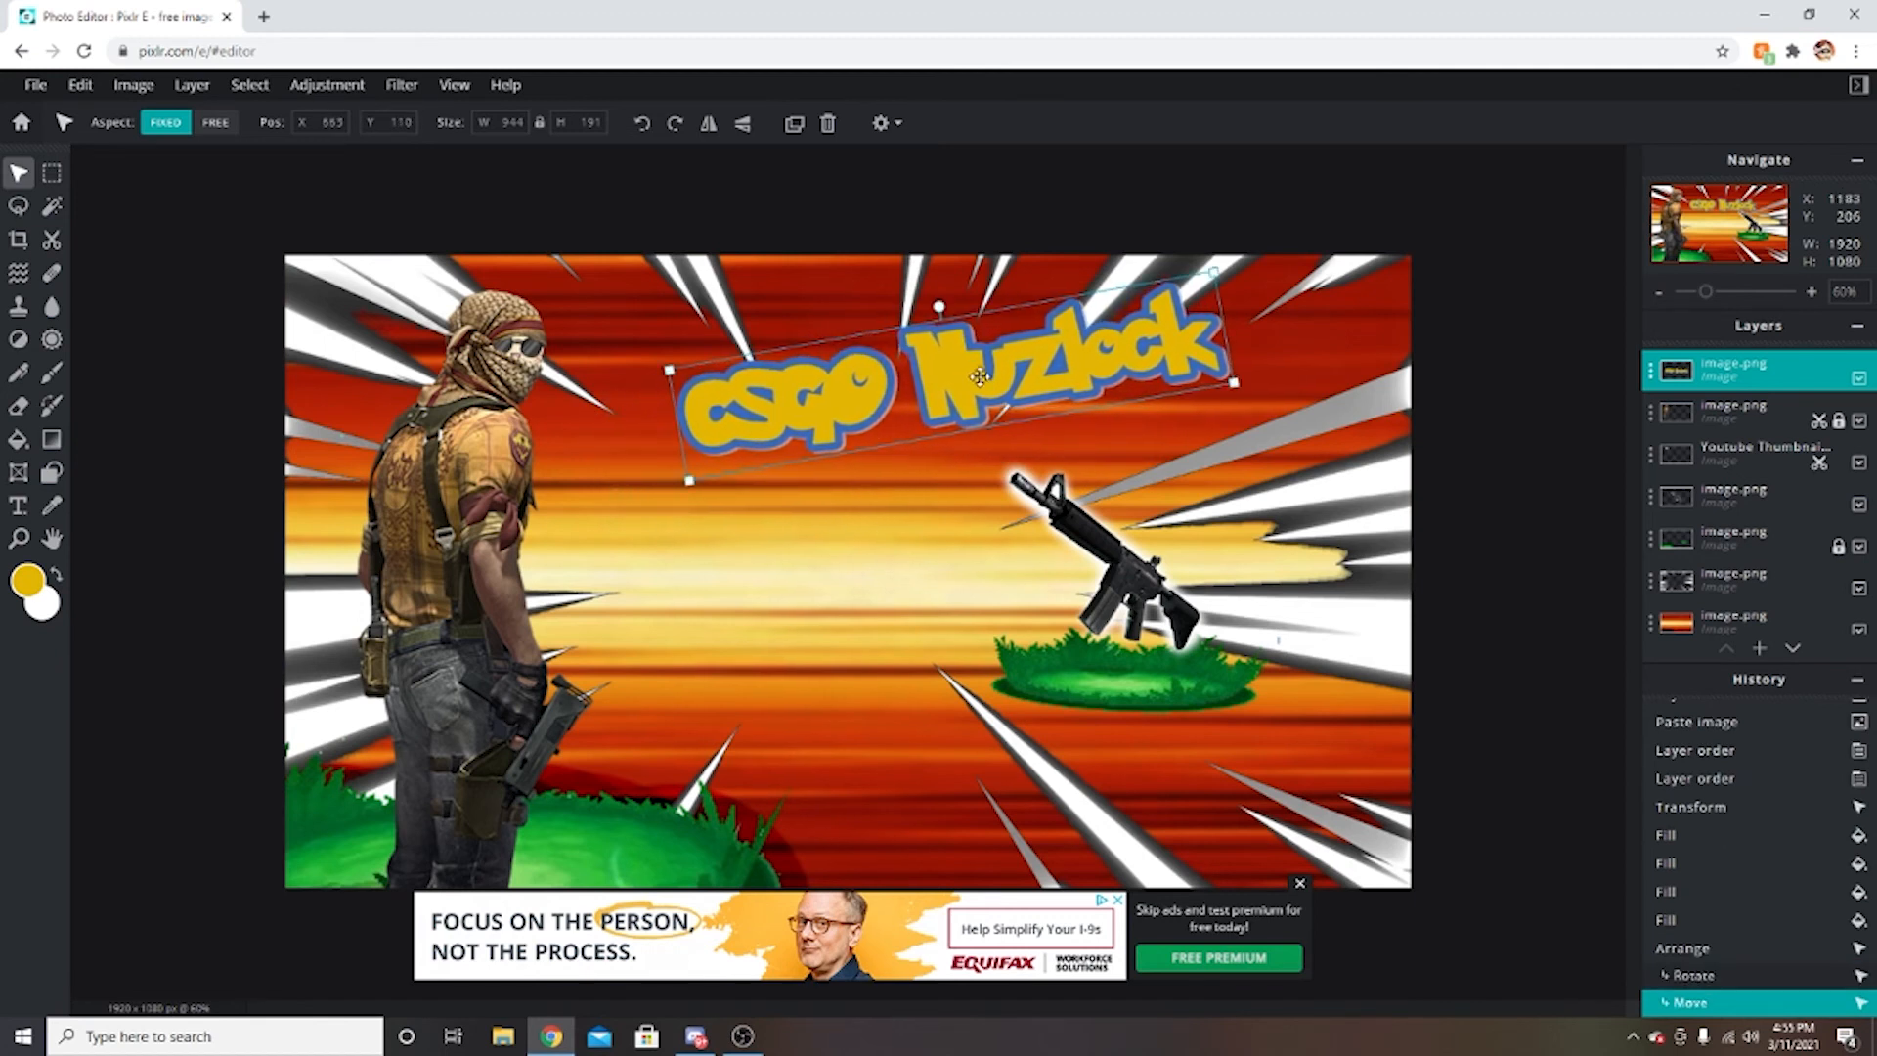
Duplicate the tilted title, offset the copy slightly up and to the right, and order the original above it.
key("ctrl+c")
key("ctrl+v")
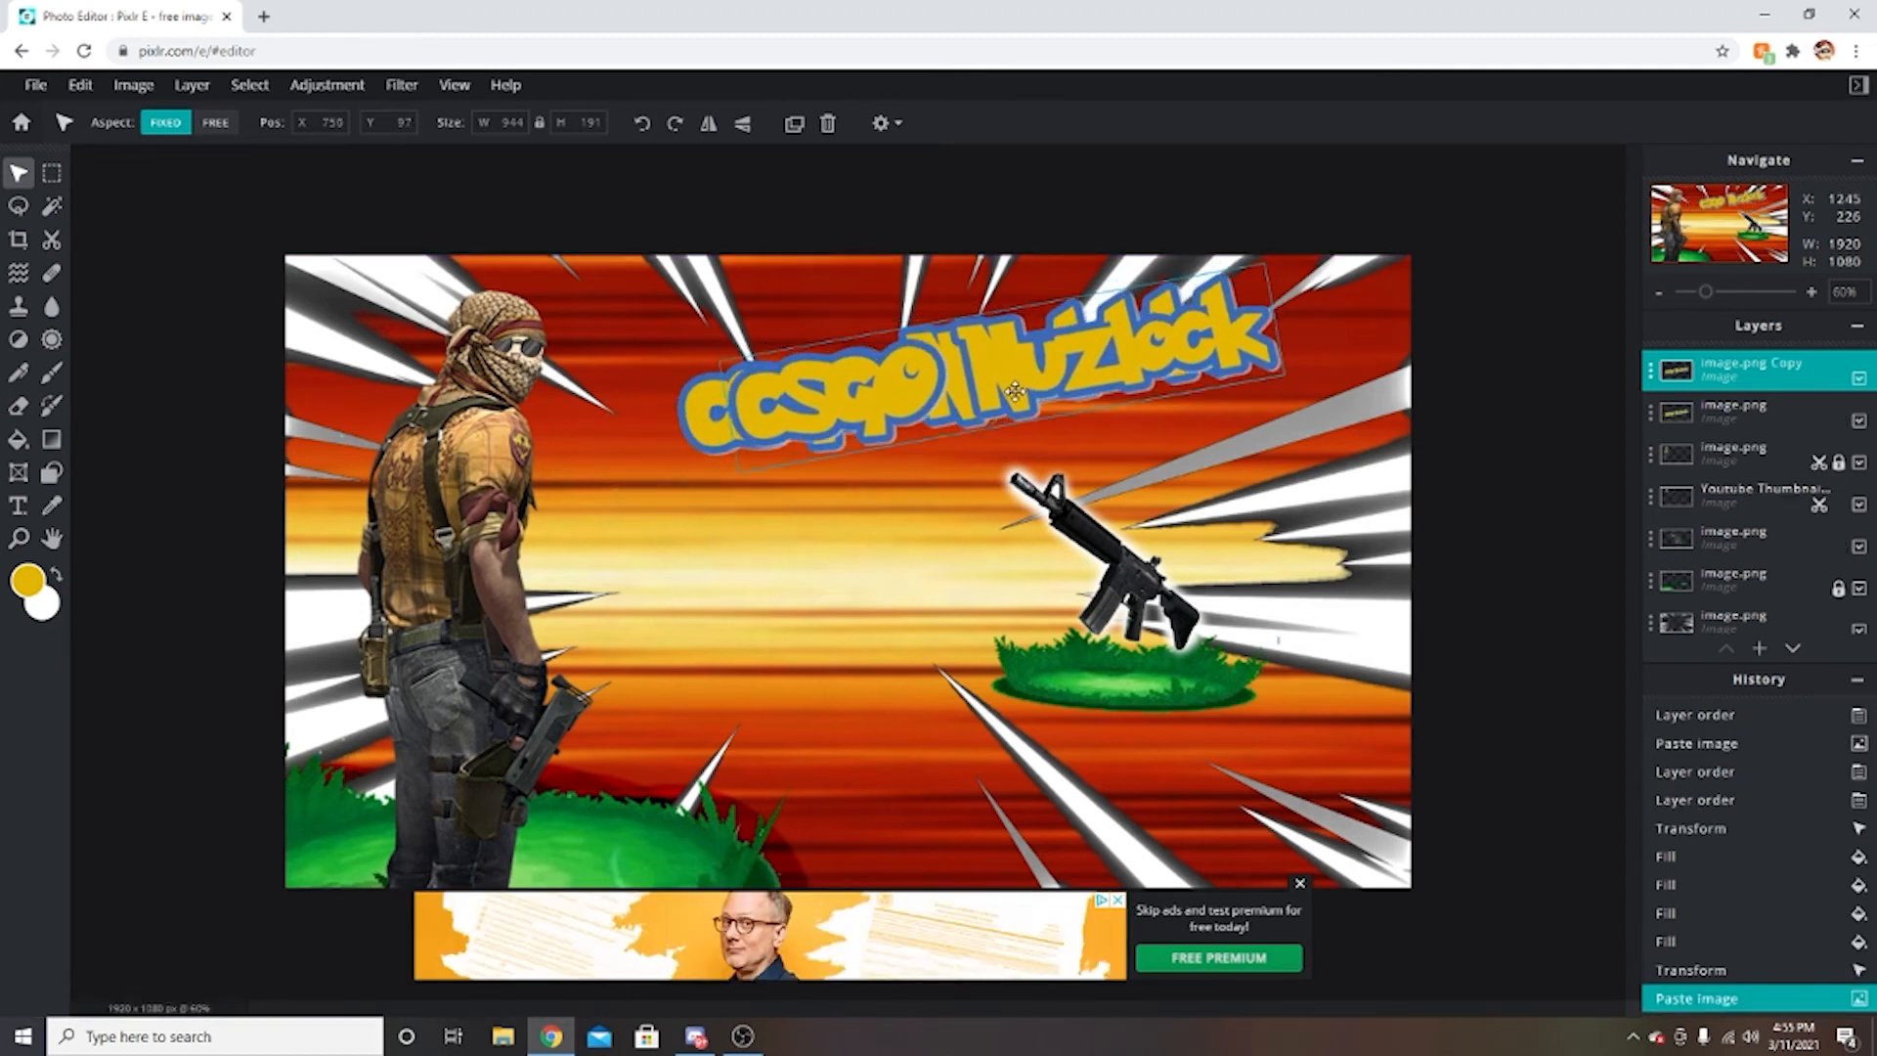
left_click_drag(1015, 391, 1000, 388)
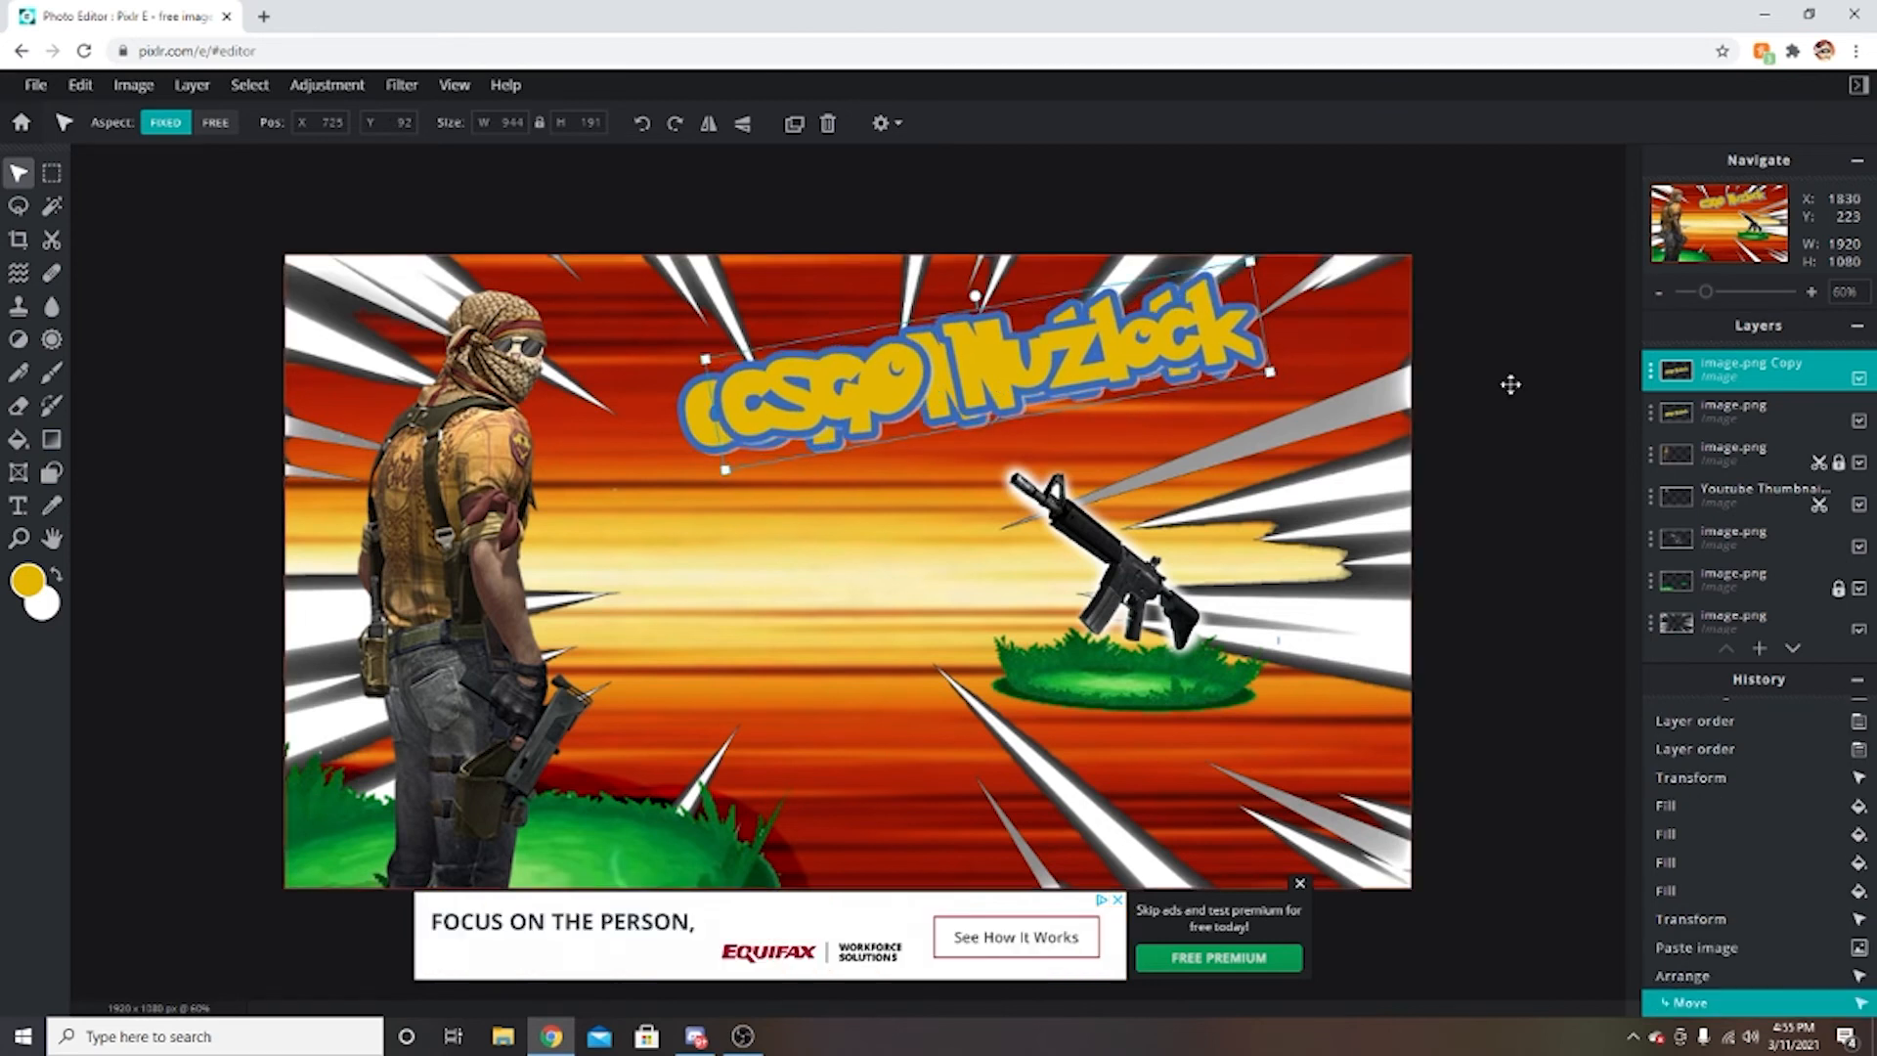
left_click(1733, 411)
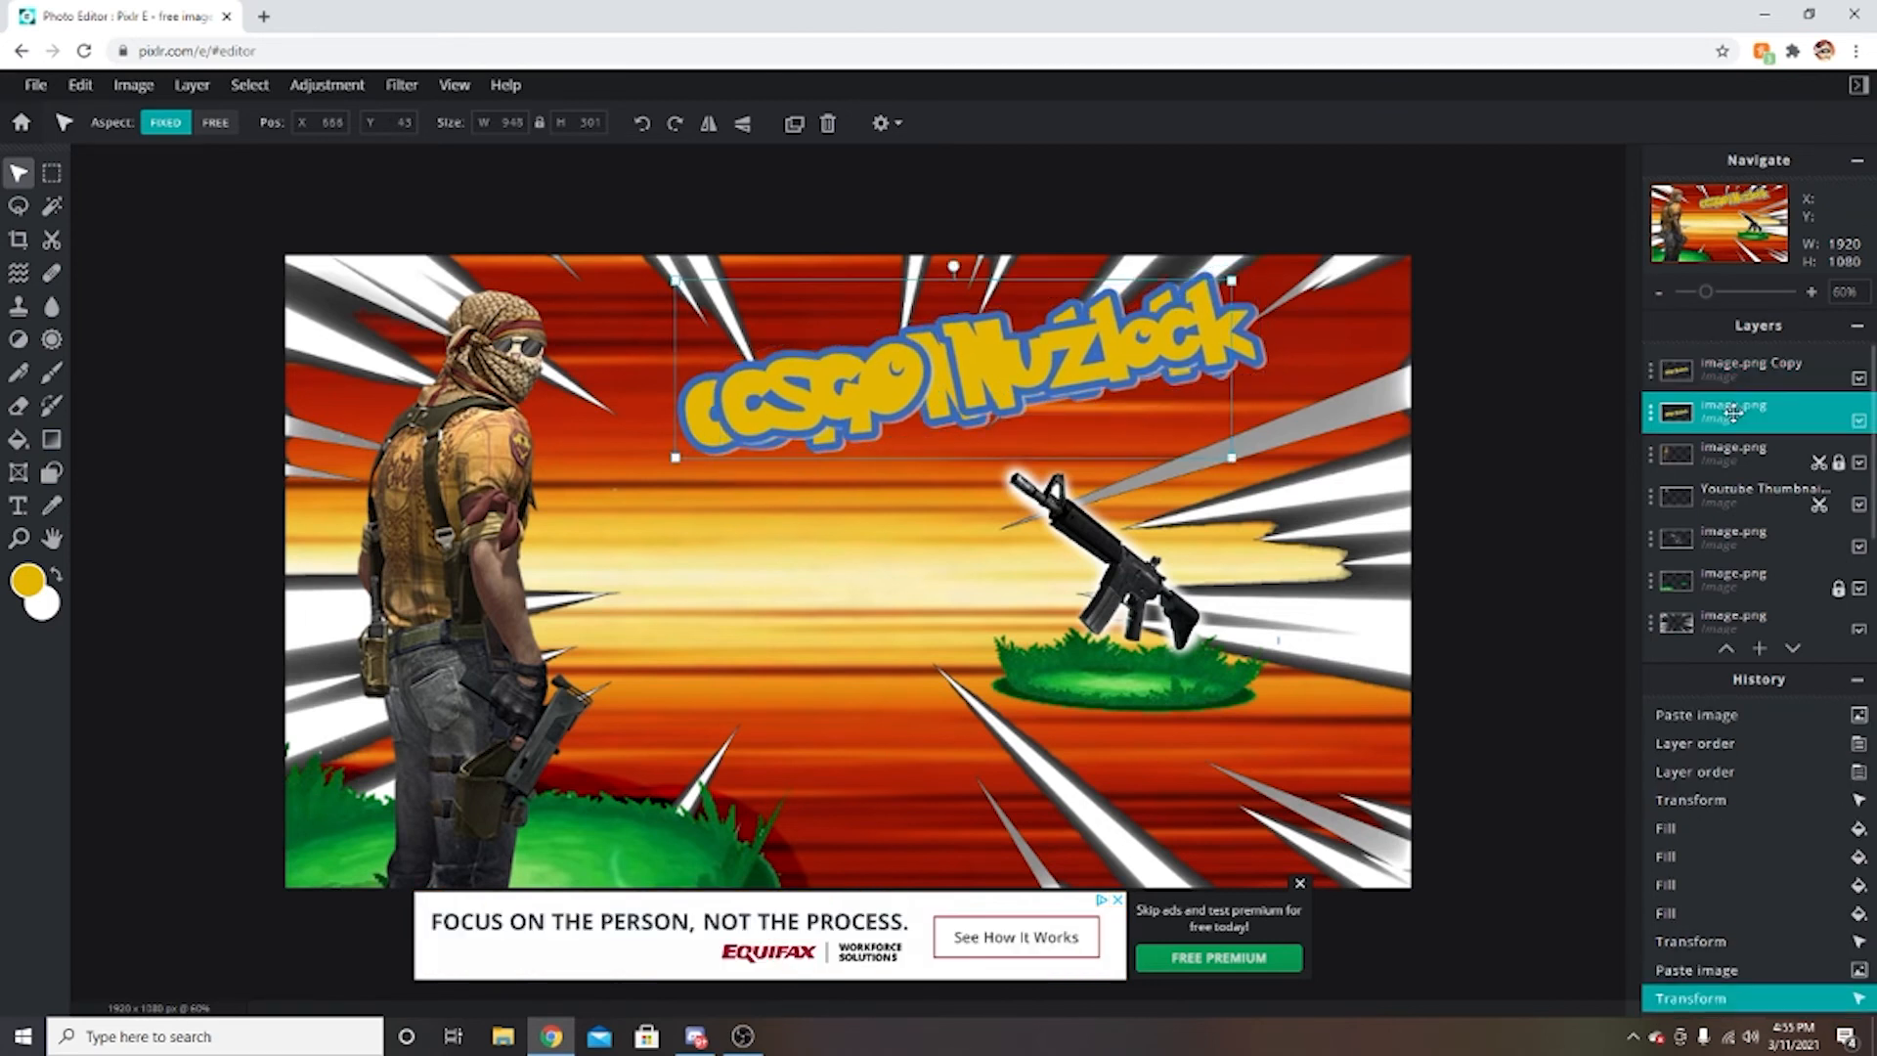
left_click_drag(1733, 417, 1749, 372)
Set the transparency of the duplicated title layer to 37.
double_click(1749, 371)
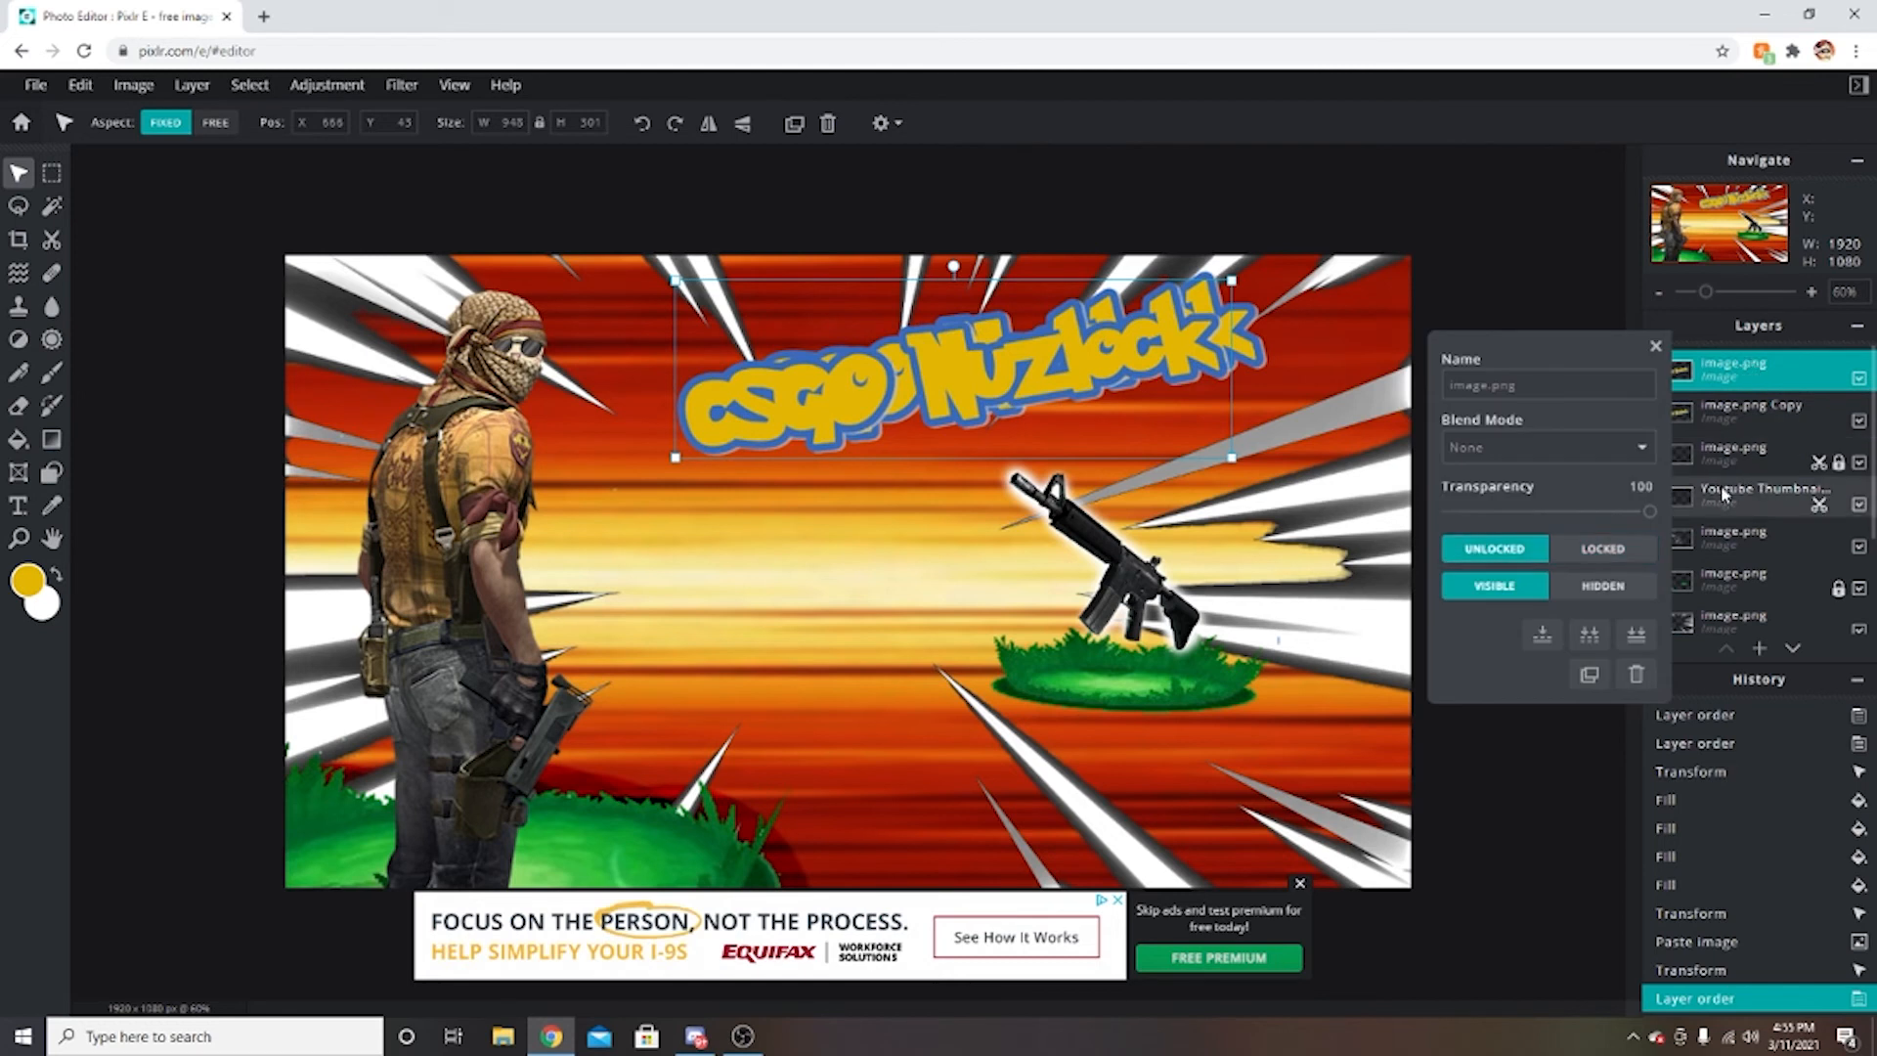
left_click(1768, 407)
double_click(1768, 406)
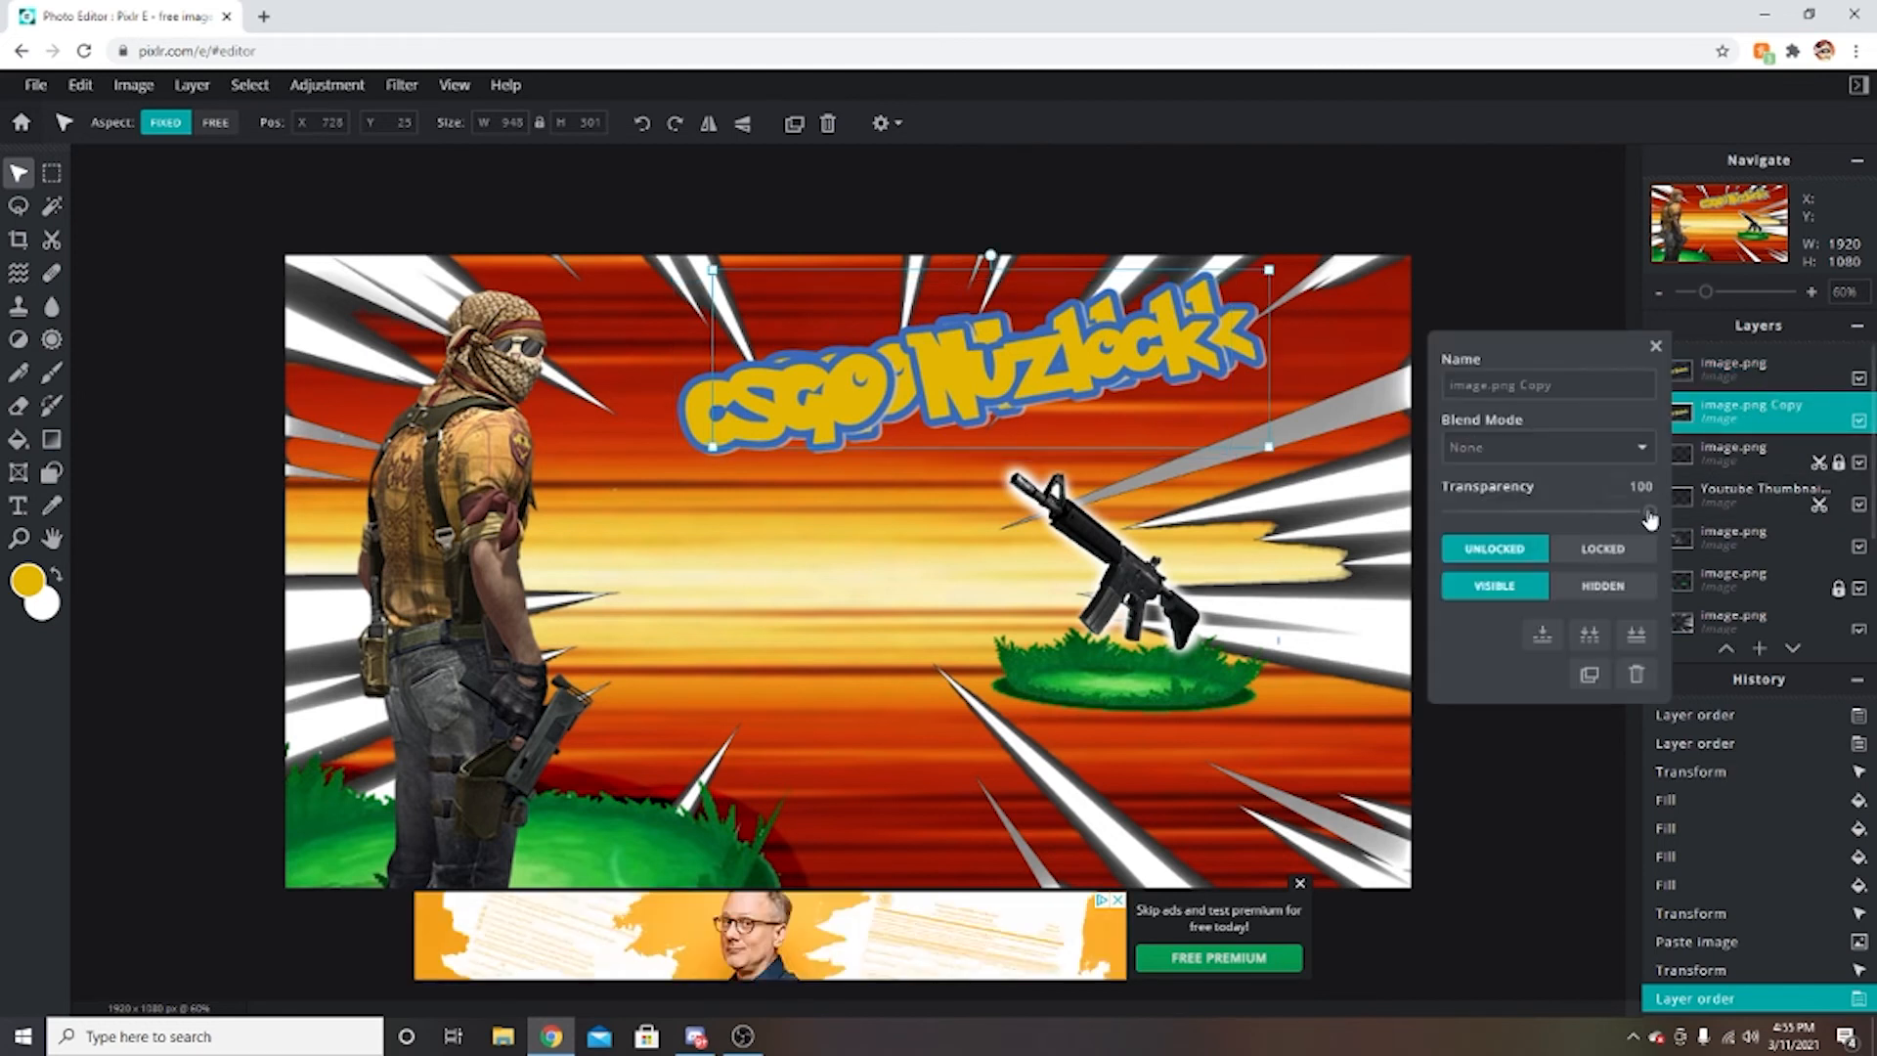
left_click_drag(1650, 515, 1524, 517)
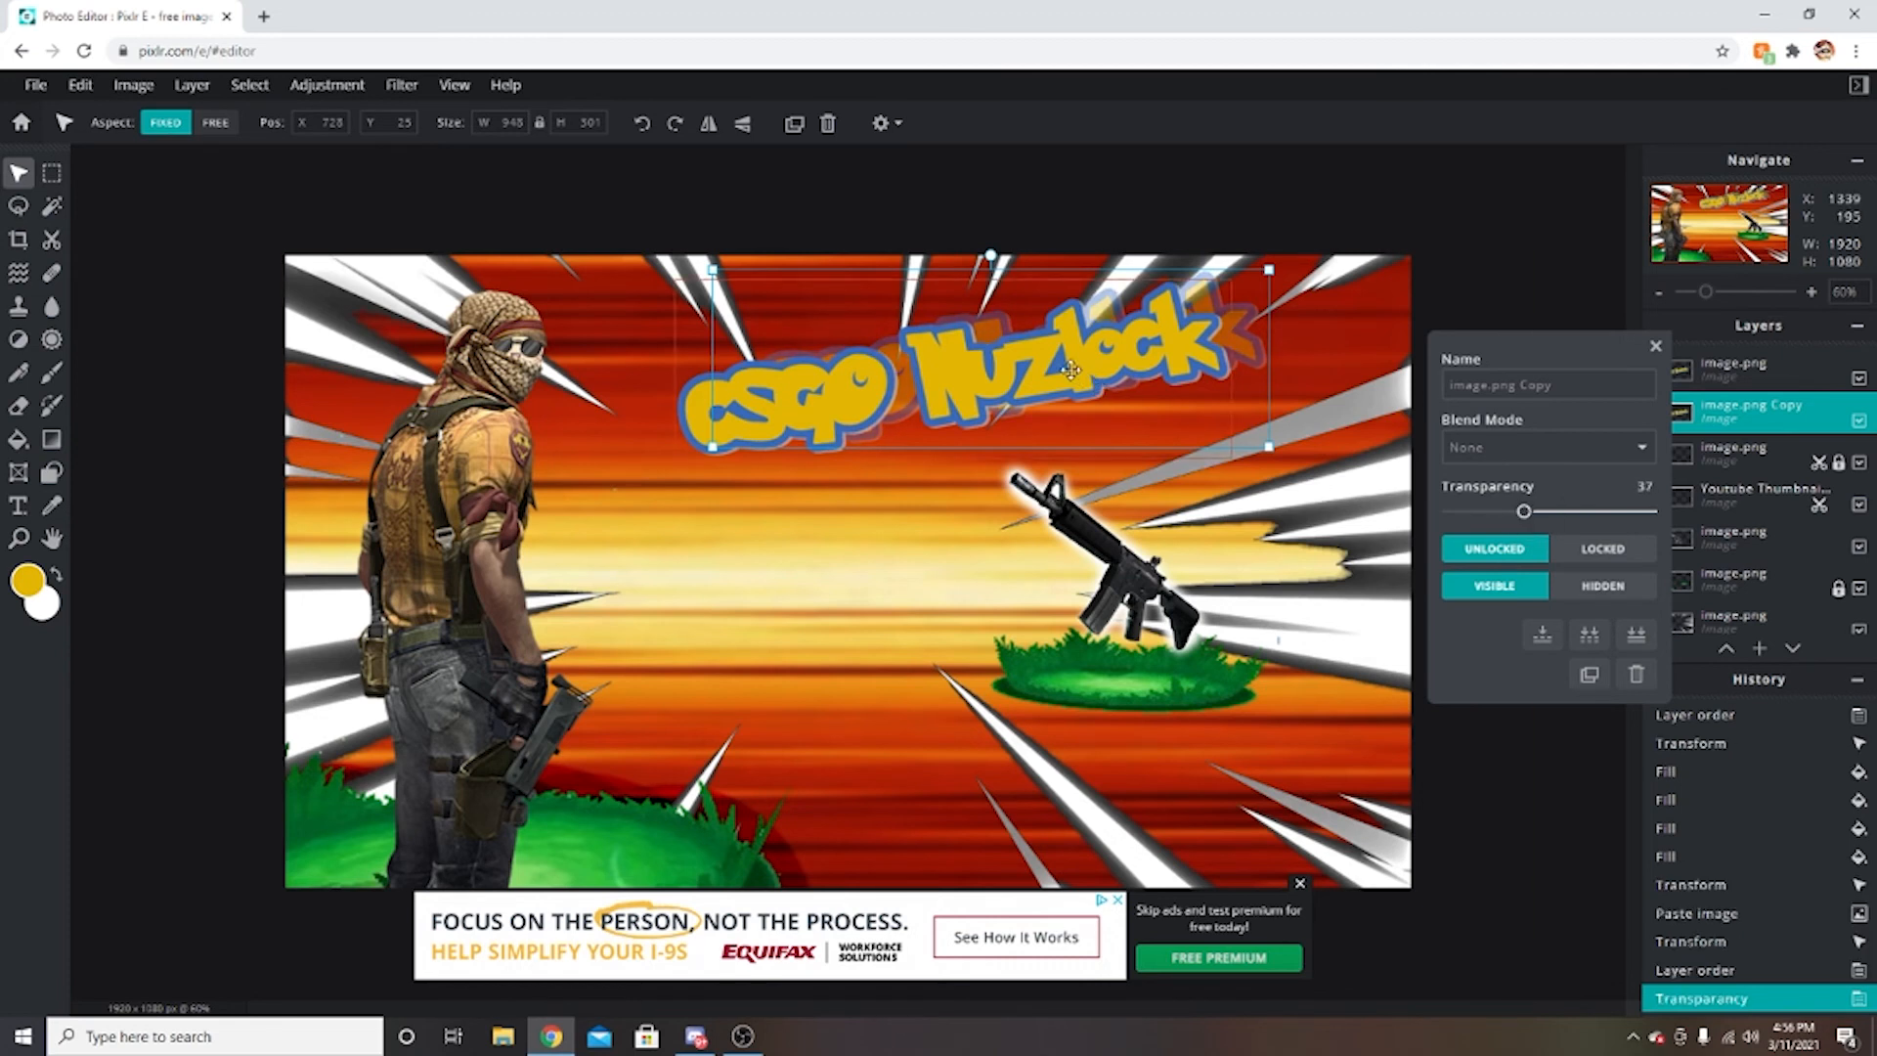
Move the original title almost over its copy at the canvas's upper edge, and set the copy's transparency to 65.
left_click_drag(1071, 370, 1115, 344)
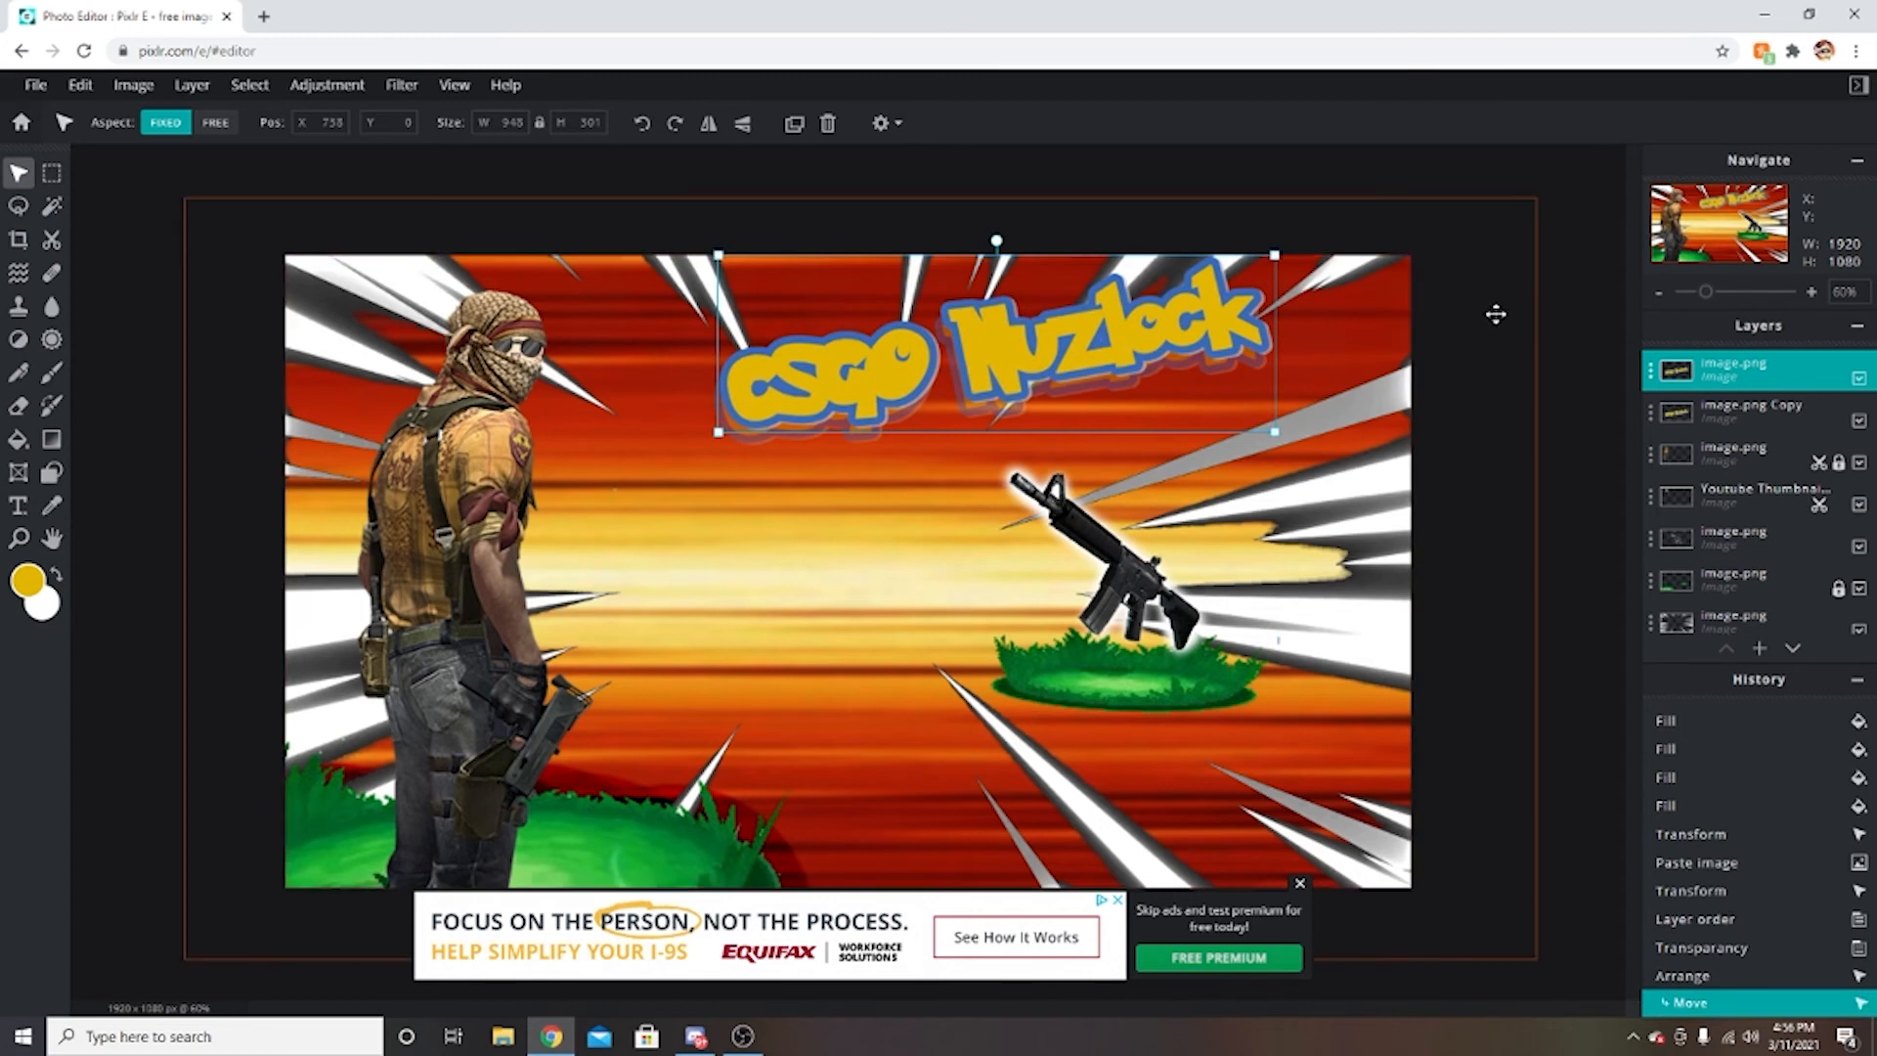
left_click(1775, 417)
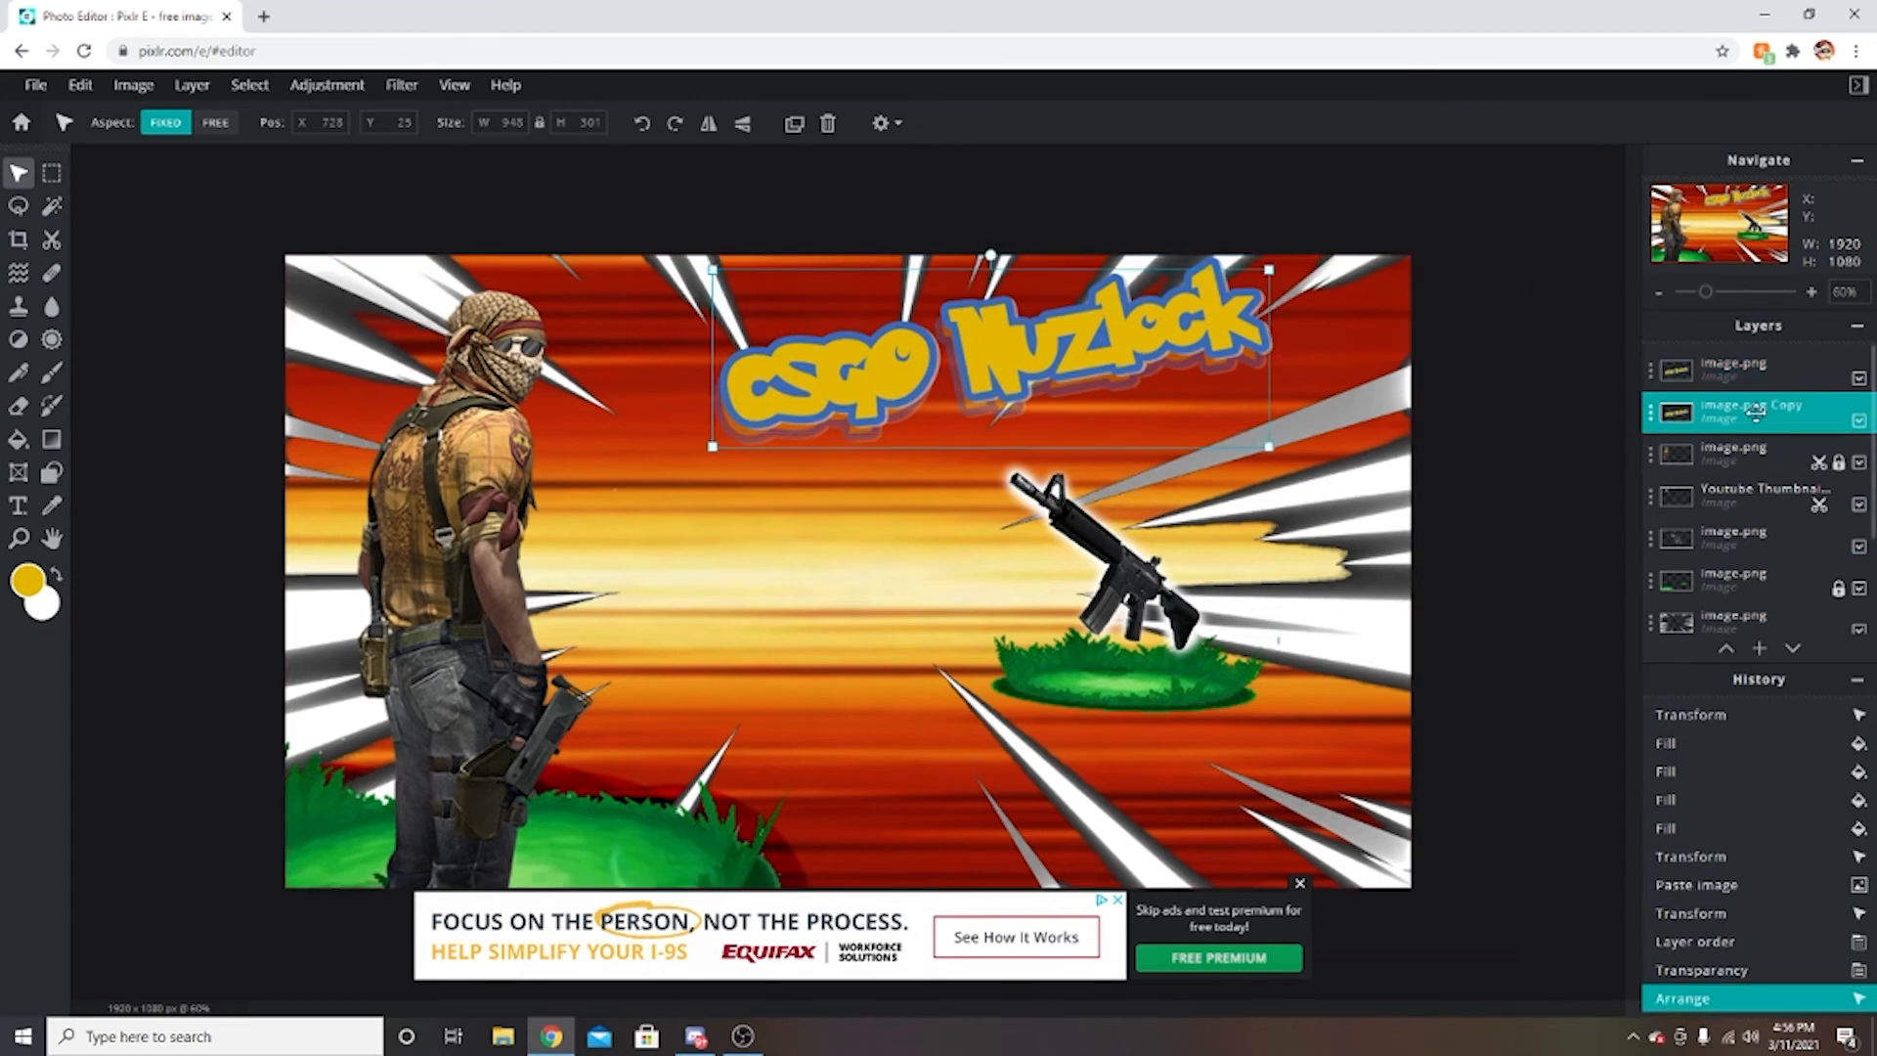
double_click(1763, 419)
left_click_drag(1525, 515, 1580, 512)
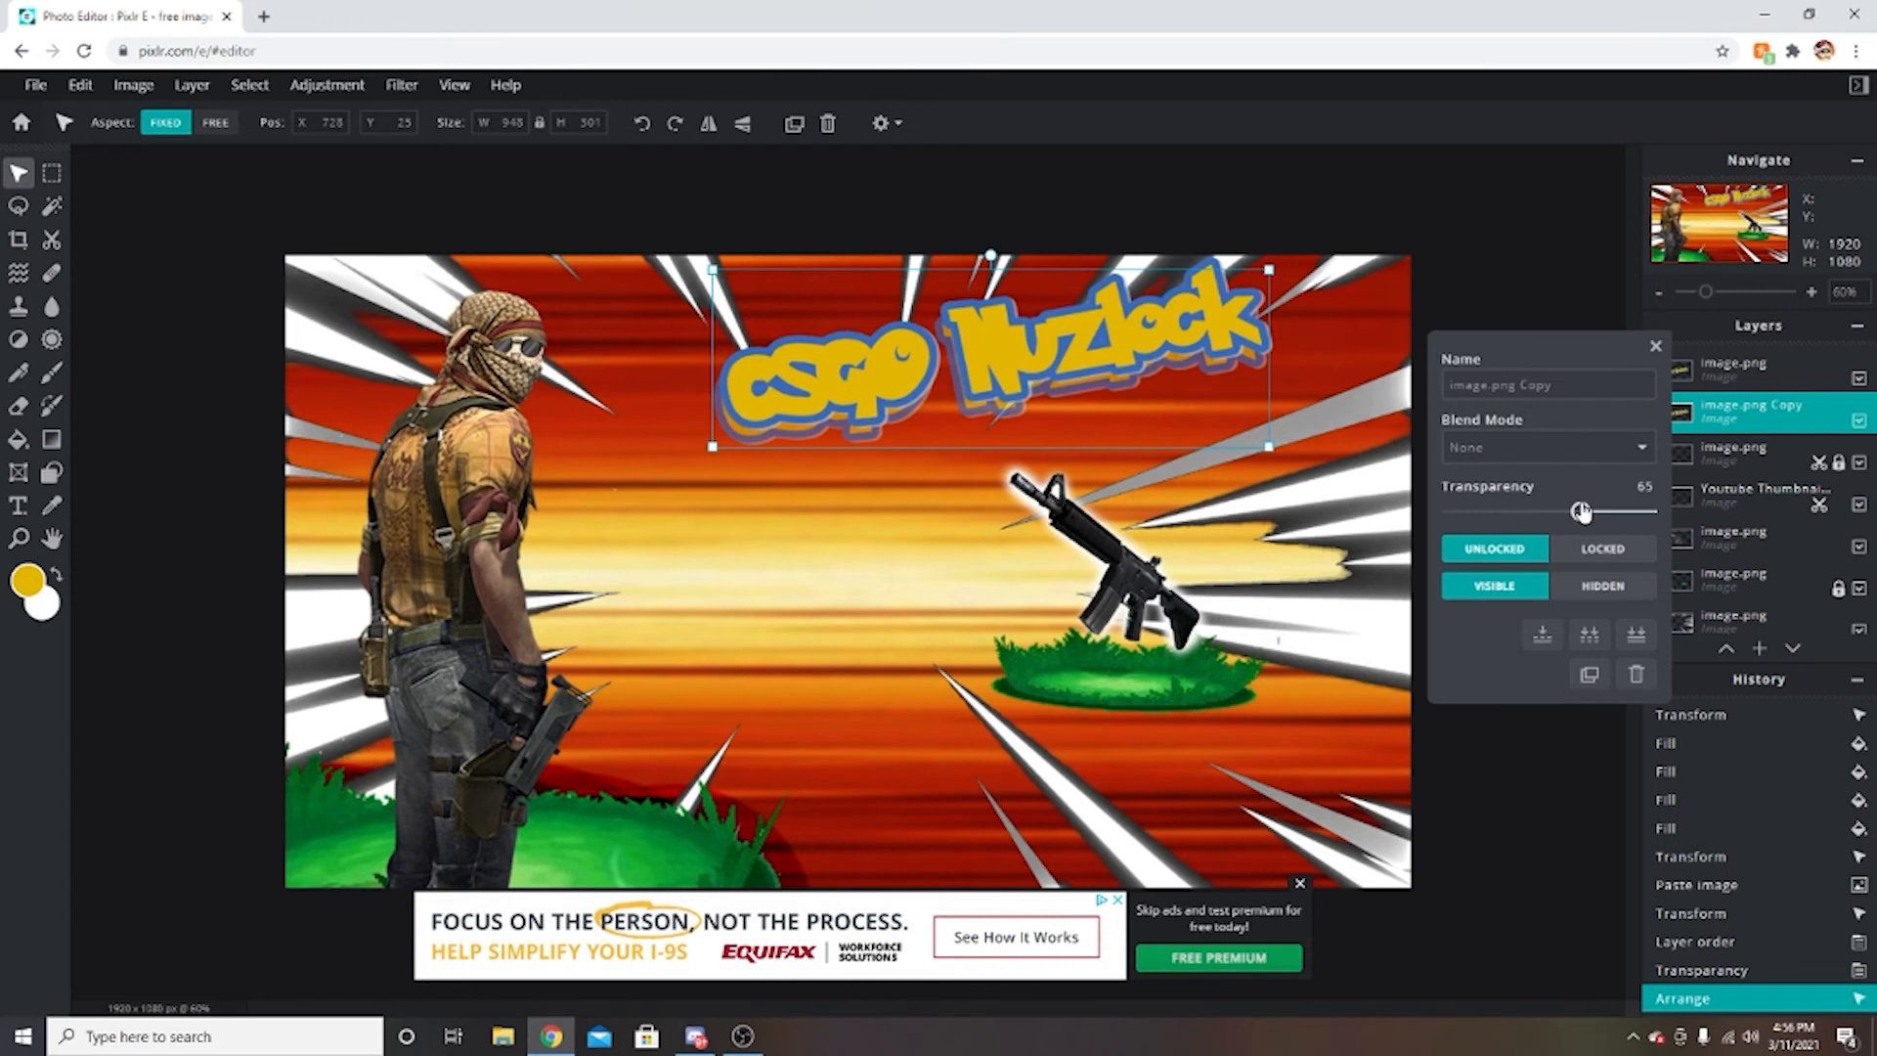
left_click(1657, 347)
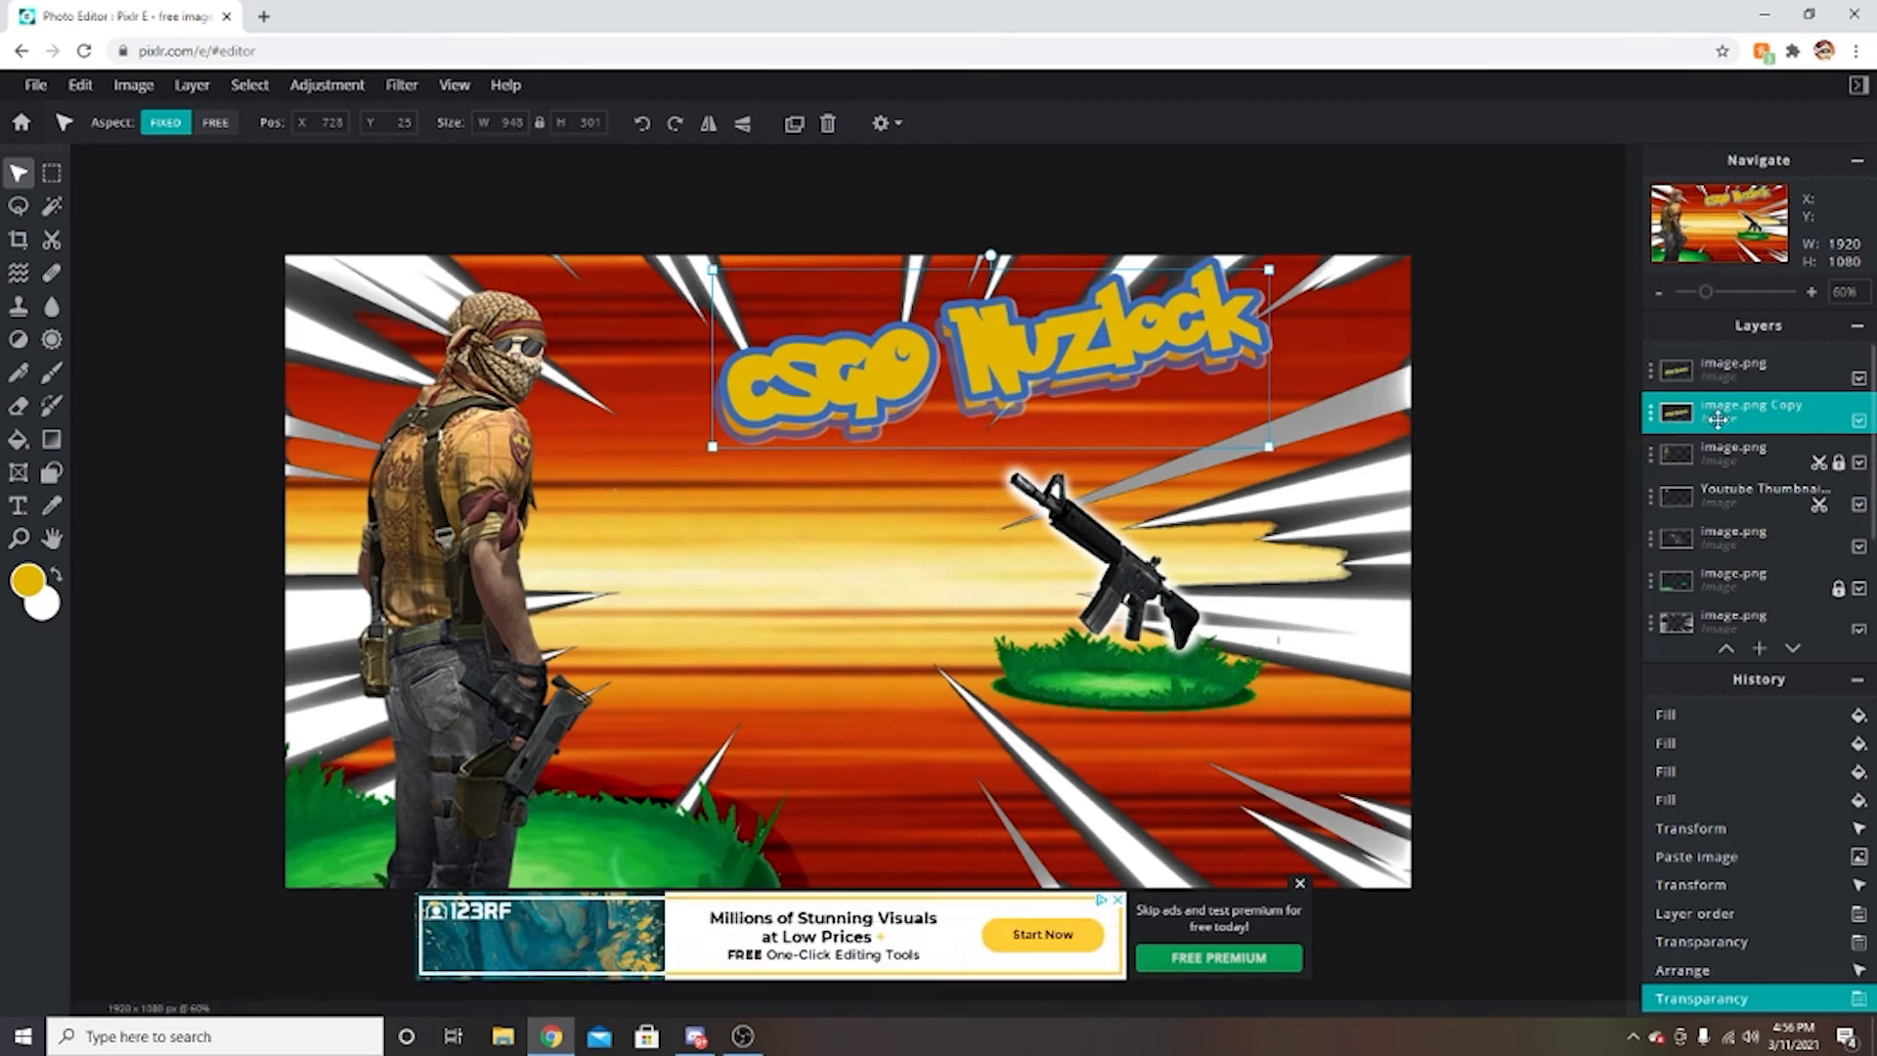
Duplicate the semi-transparent title copy, and lock both the original title layer and the new duplicate.
key("ctrl+c")
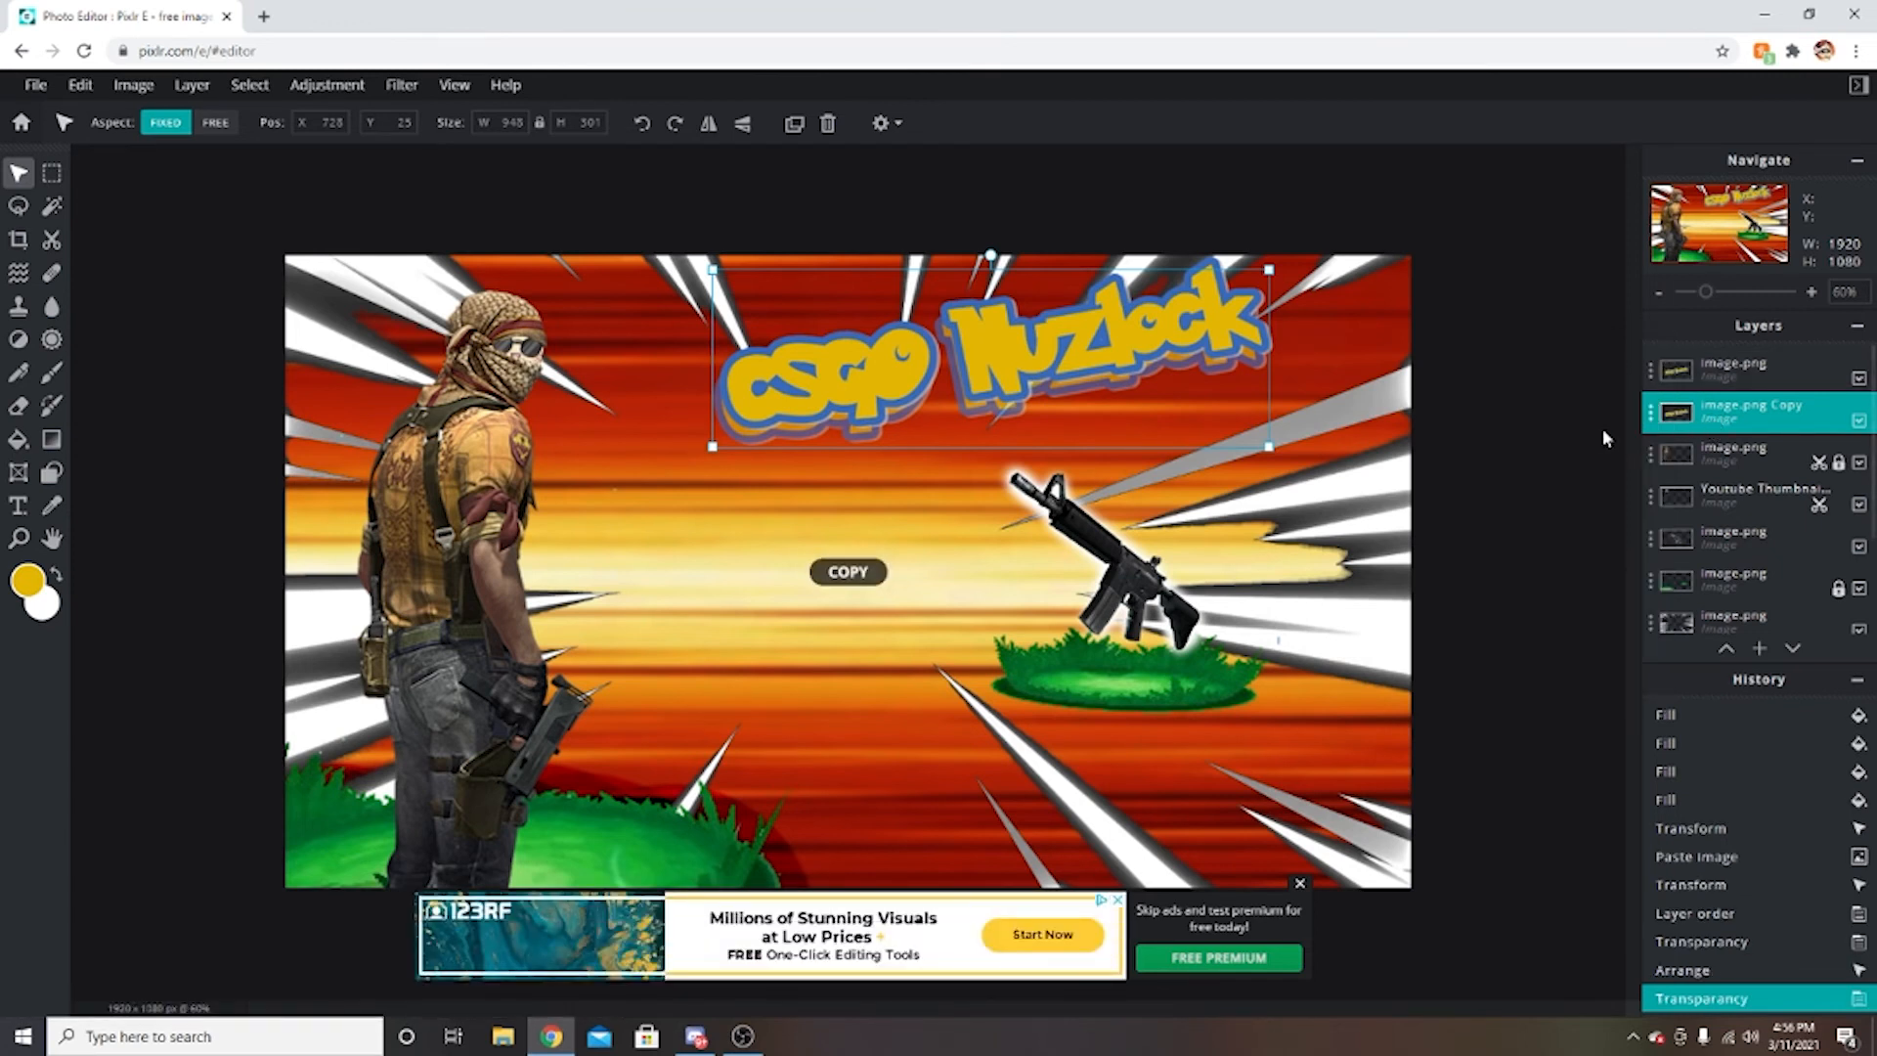
key("ctrl+v")
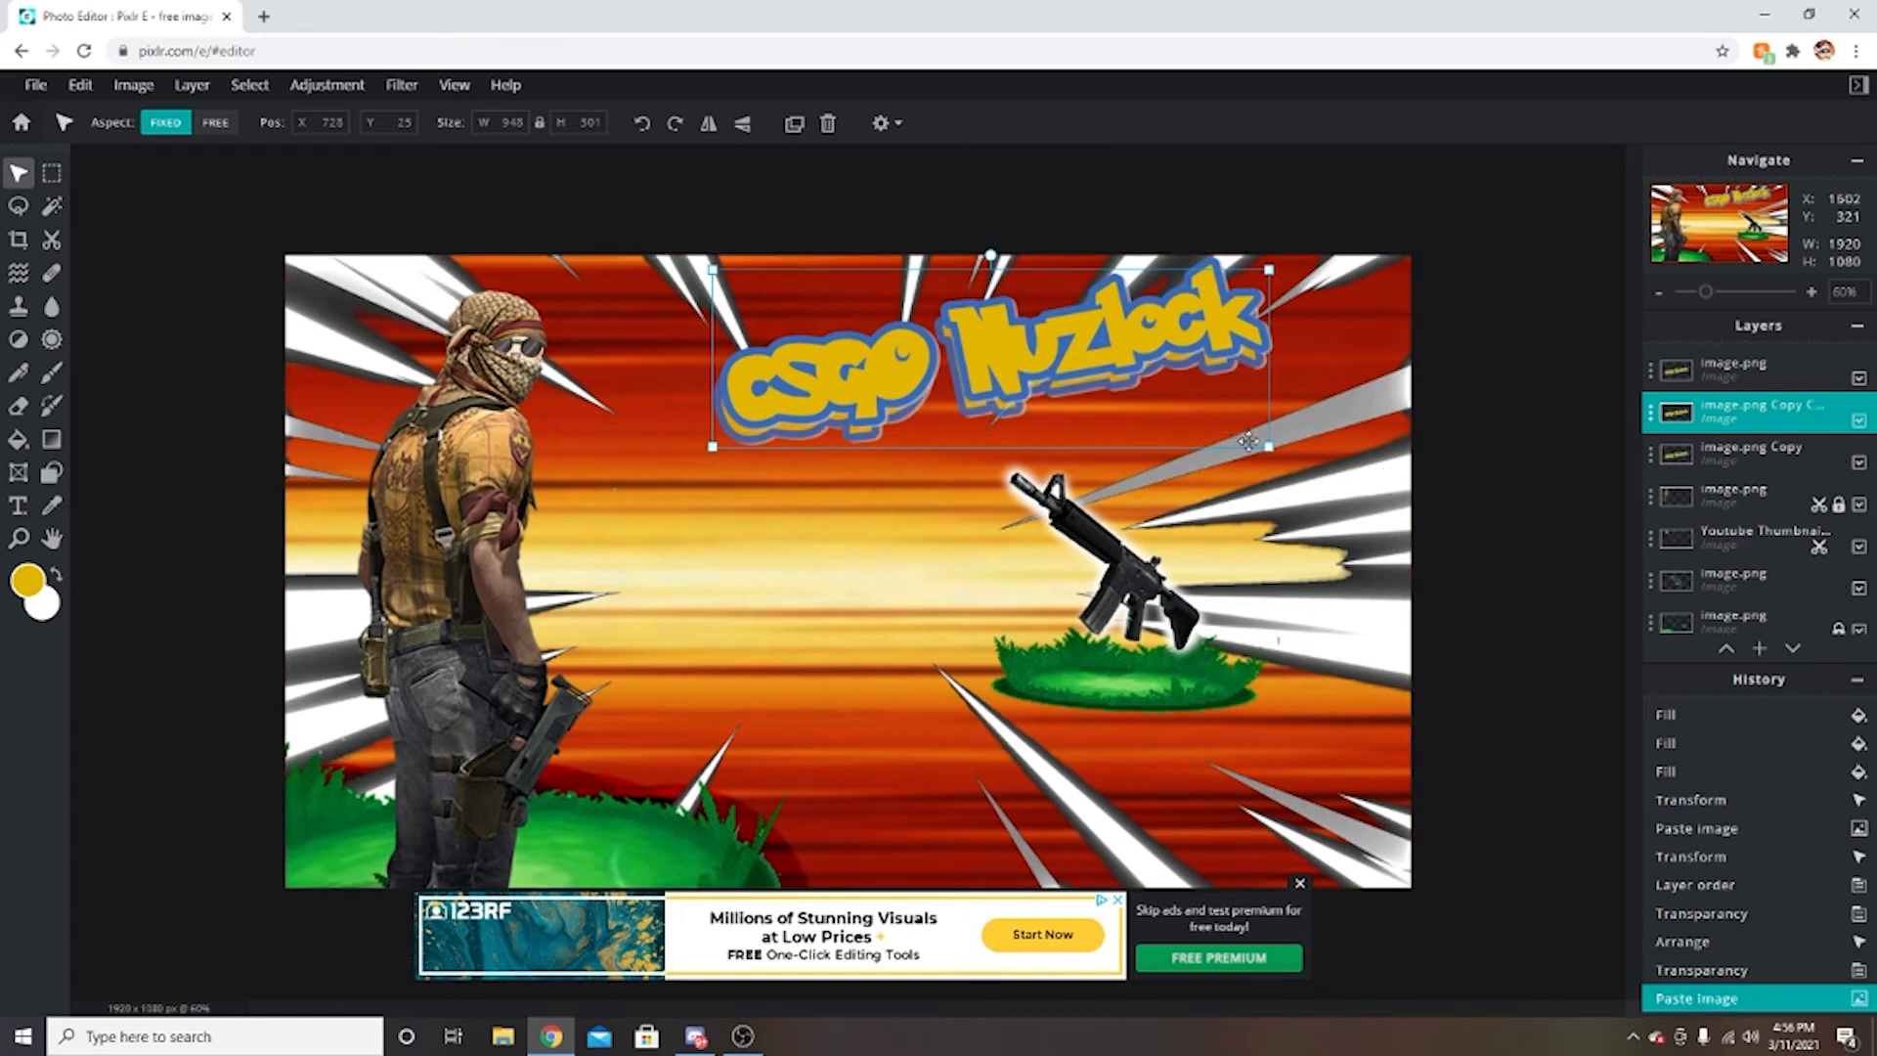
left_click(1733, 369)
left_click(1734, 369)
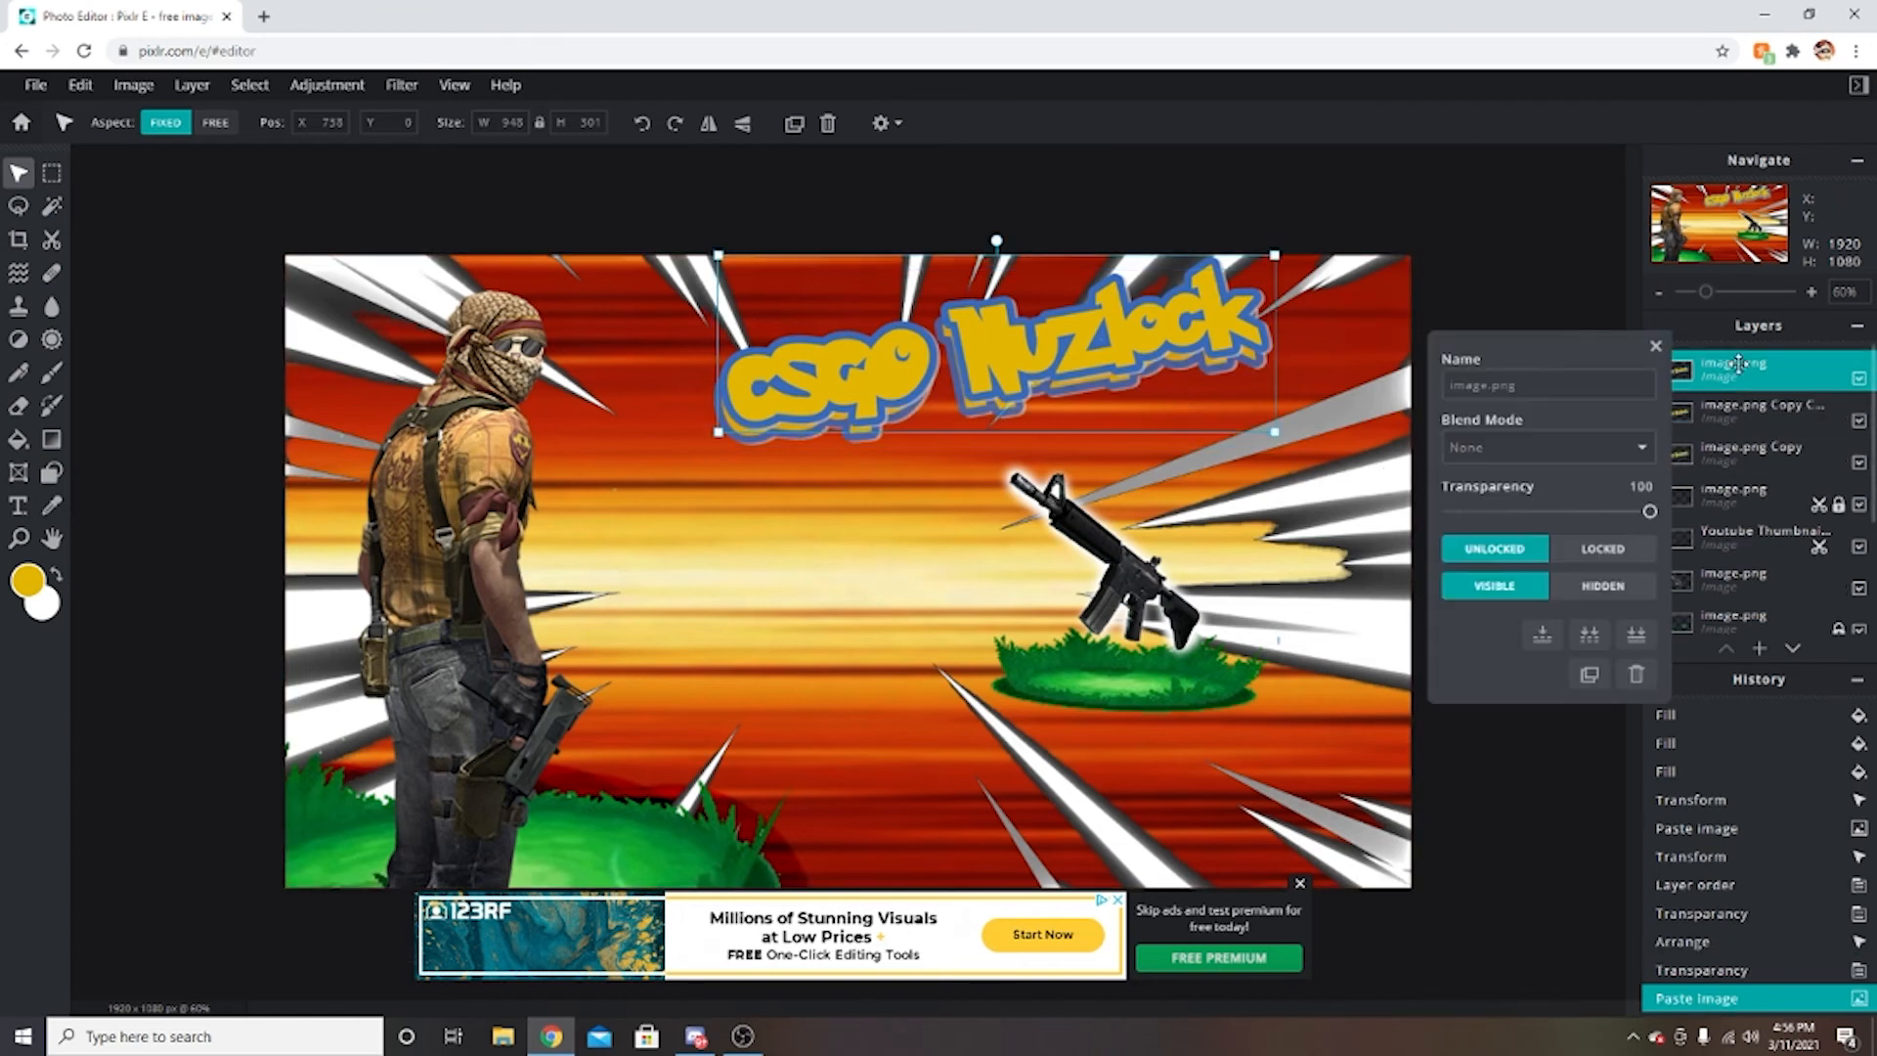
left_click(1604, 548)
left_click(1750, 411)
left_click(1750, 411)
left_click(1603, 548)
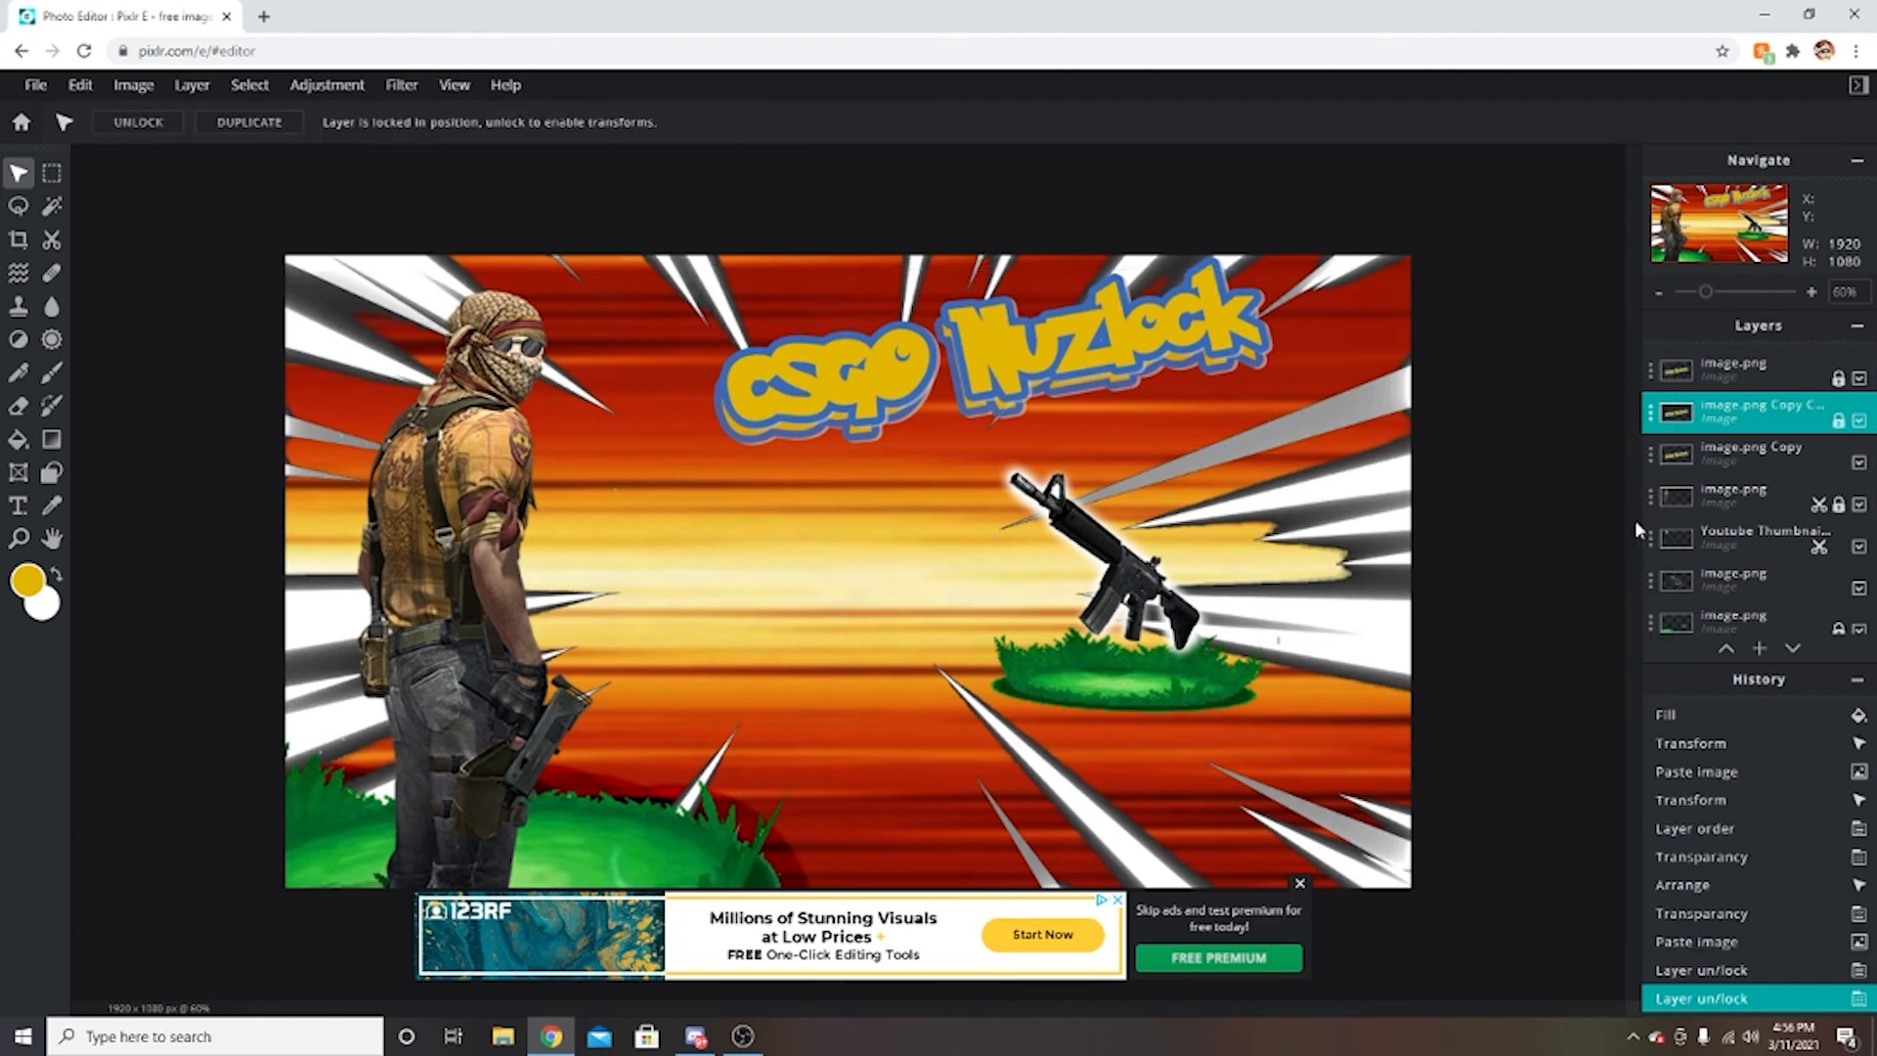
Shift the lowest title copy down to about Y 47 as a trailing echo, and set its transparency to 32.
left_click(1751, 450)
left_click_drag(1194, 413, 1192, 426)
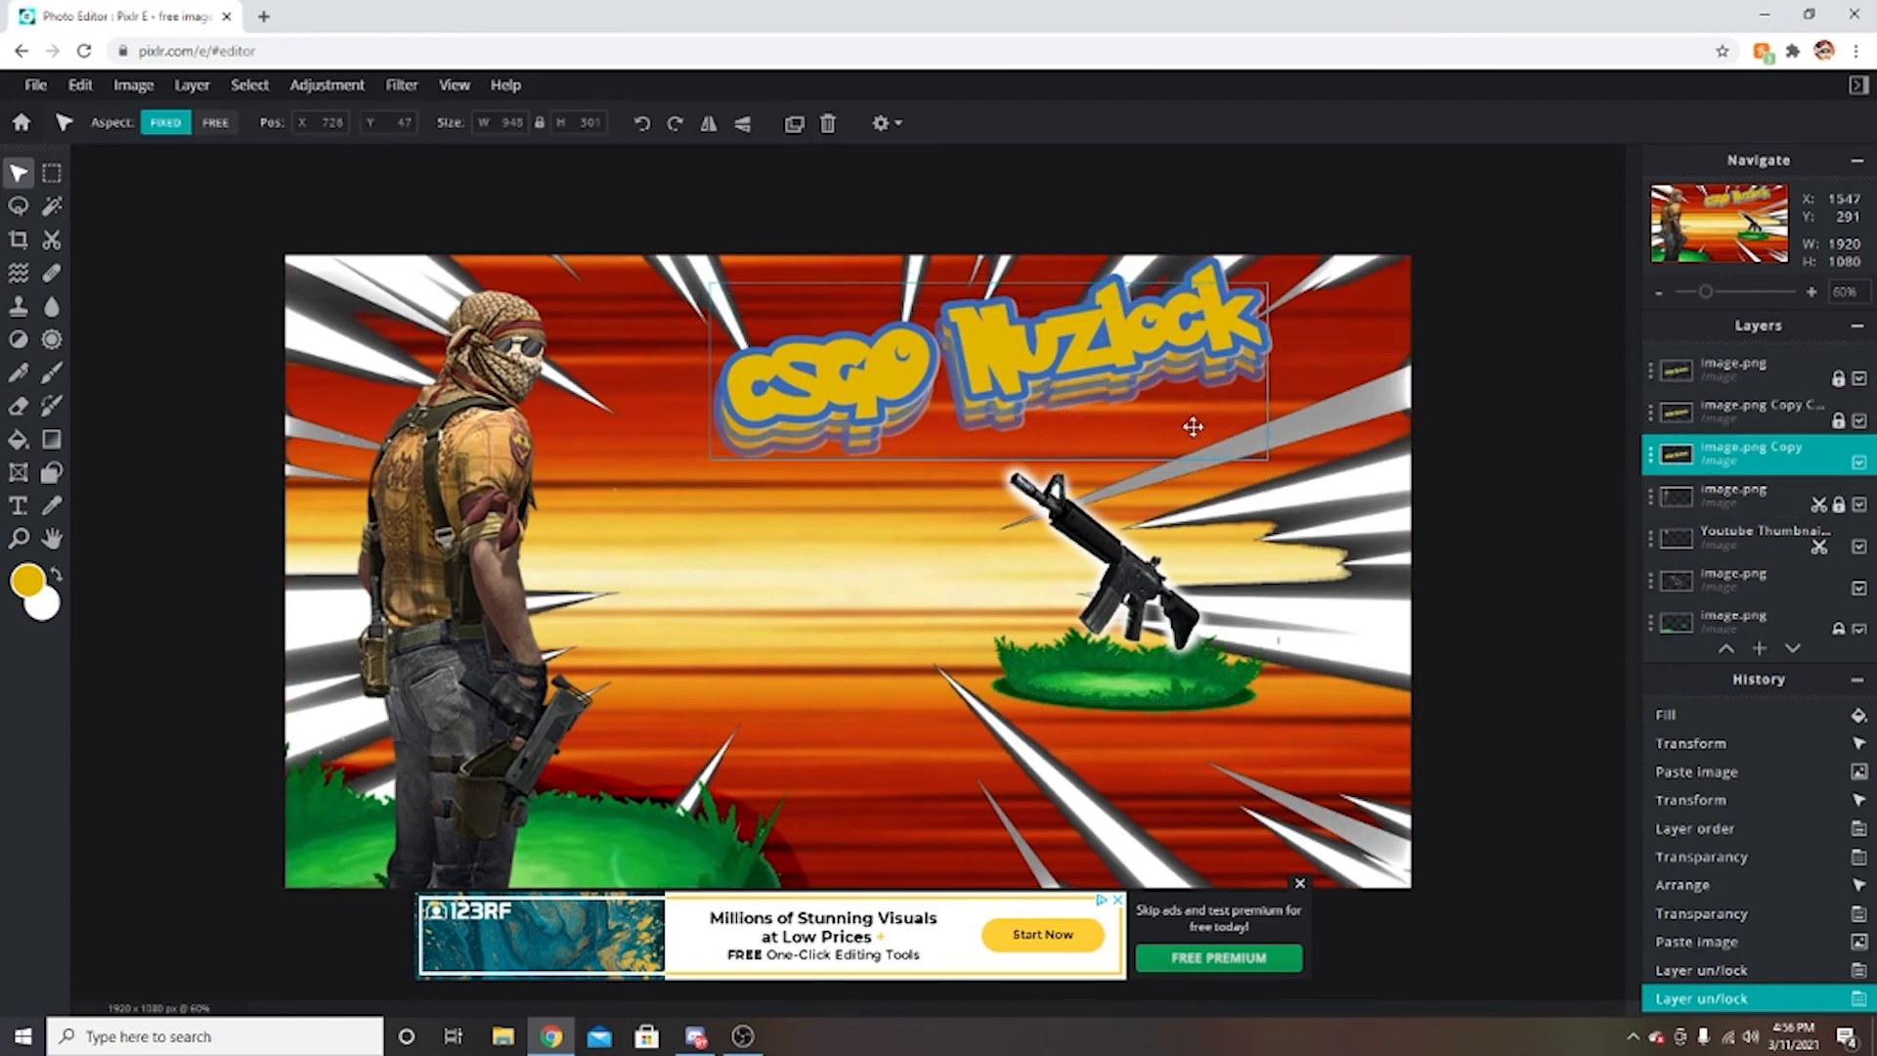
left_click(1750, 450)
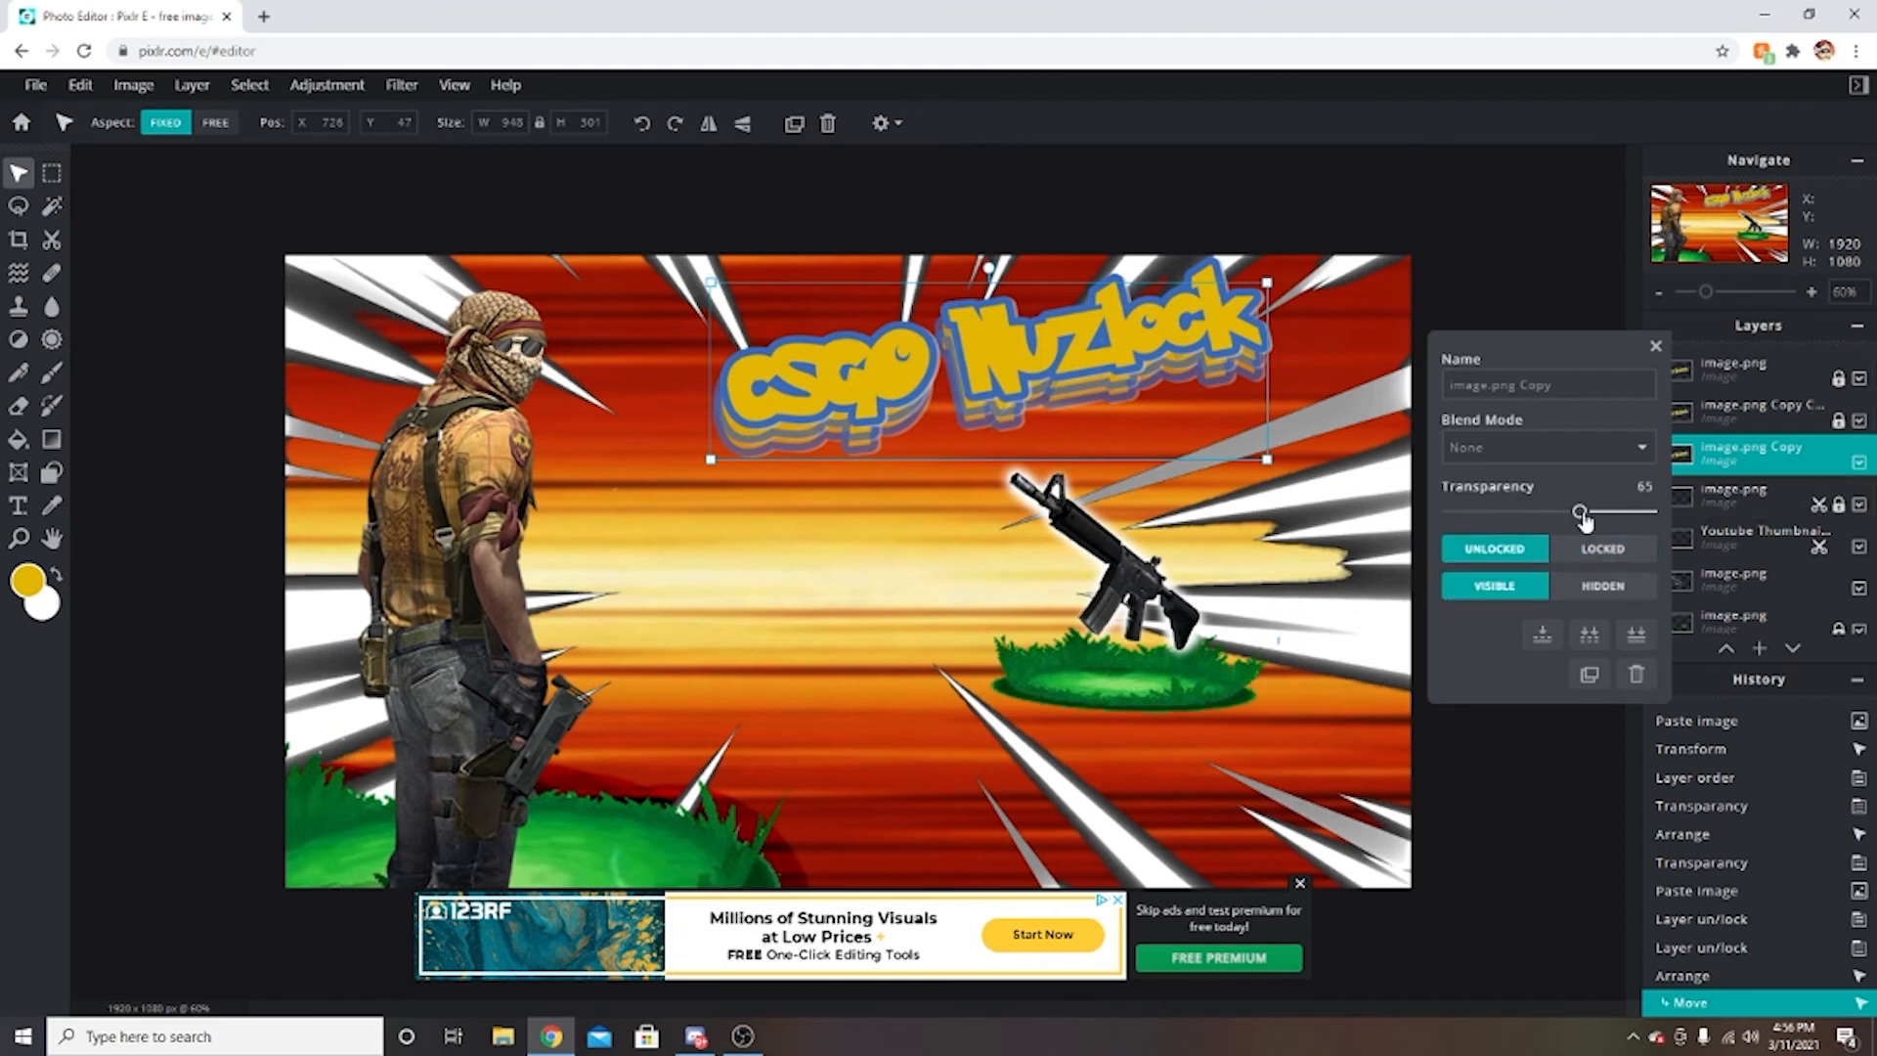
left_click_drag(1584, 521, 1515, 524)
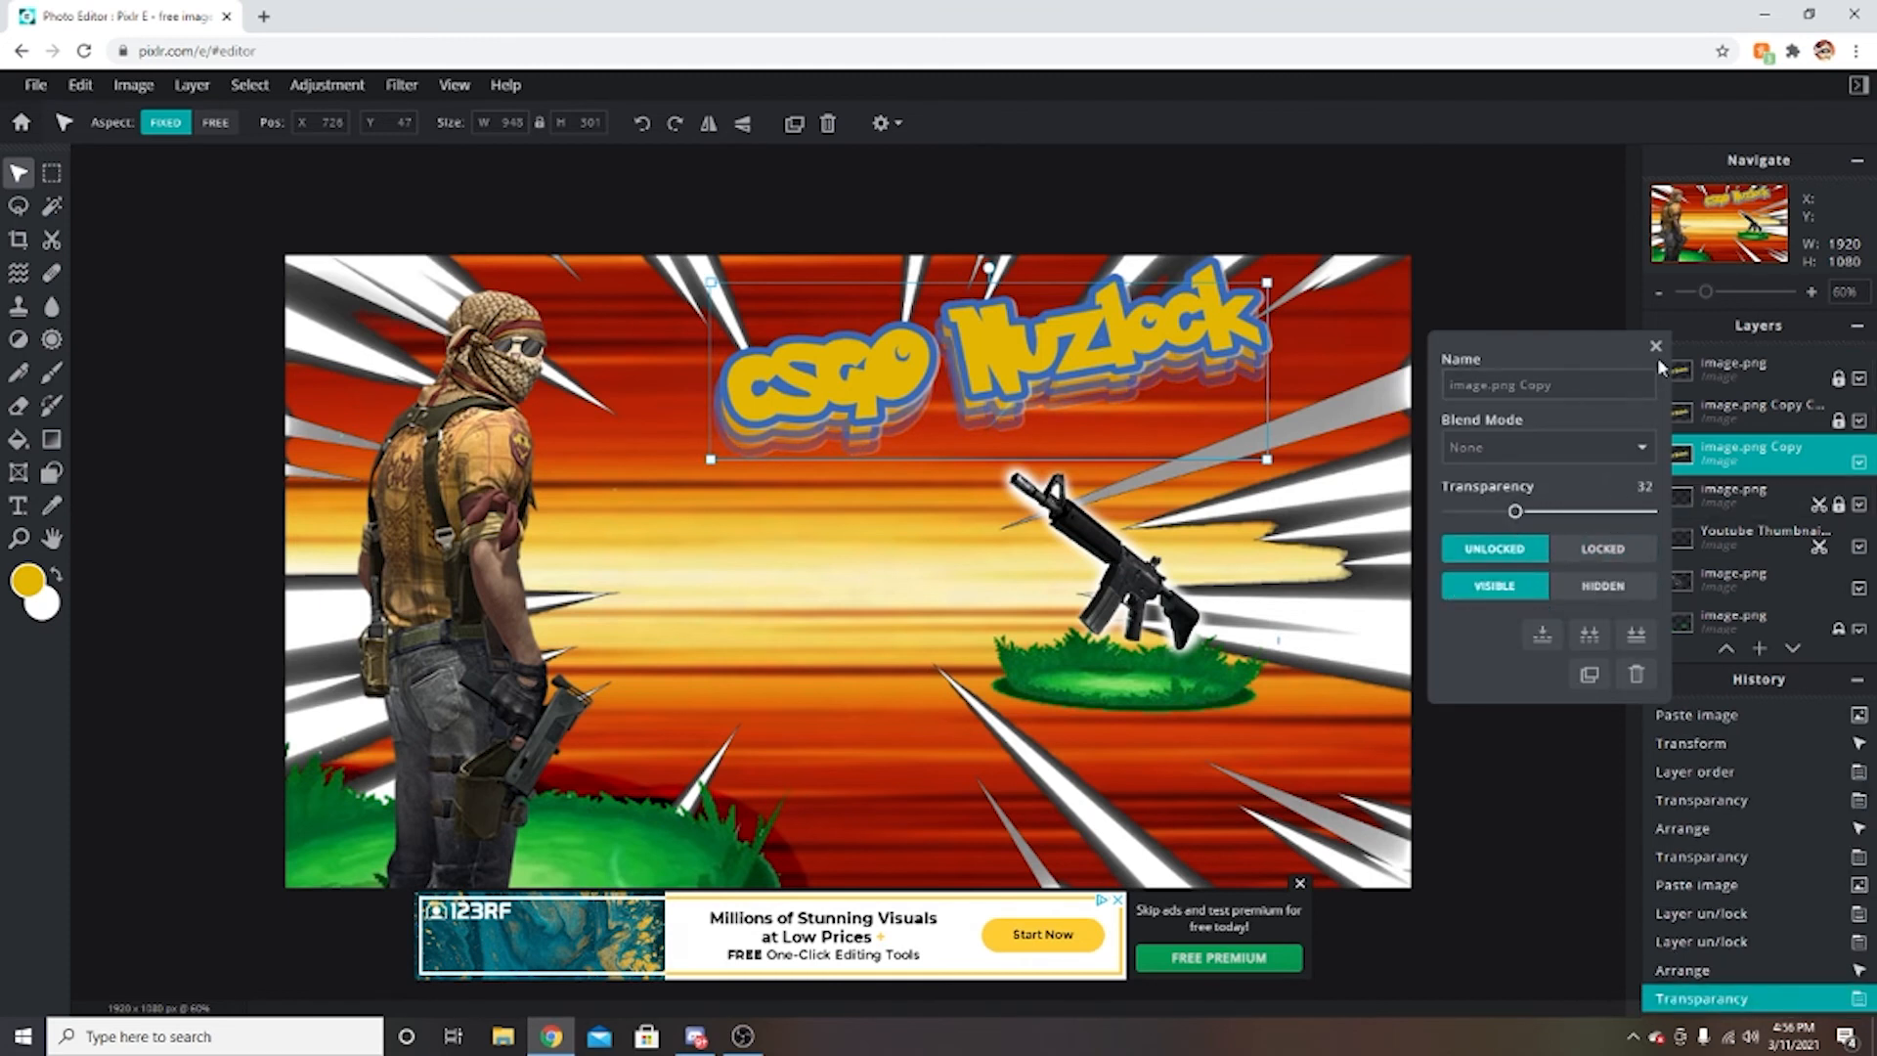
Duplicate the 32-transparency title copy in place and lock the new duplicate, leaving the lowest copy unlocked.
left_click(1604, 548)
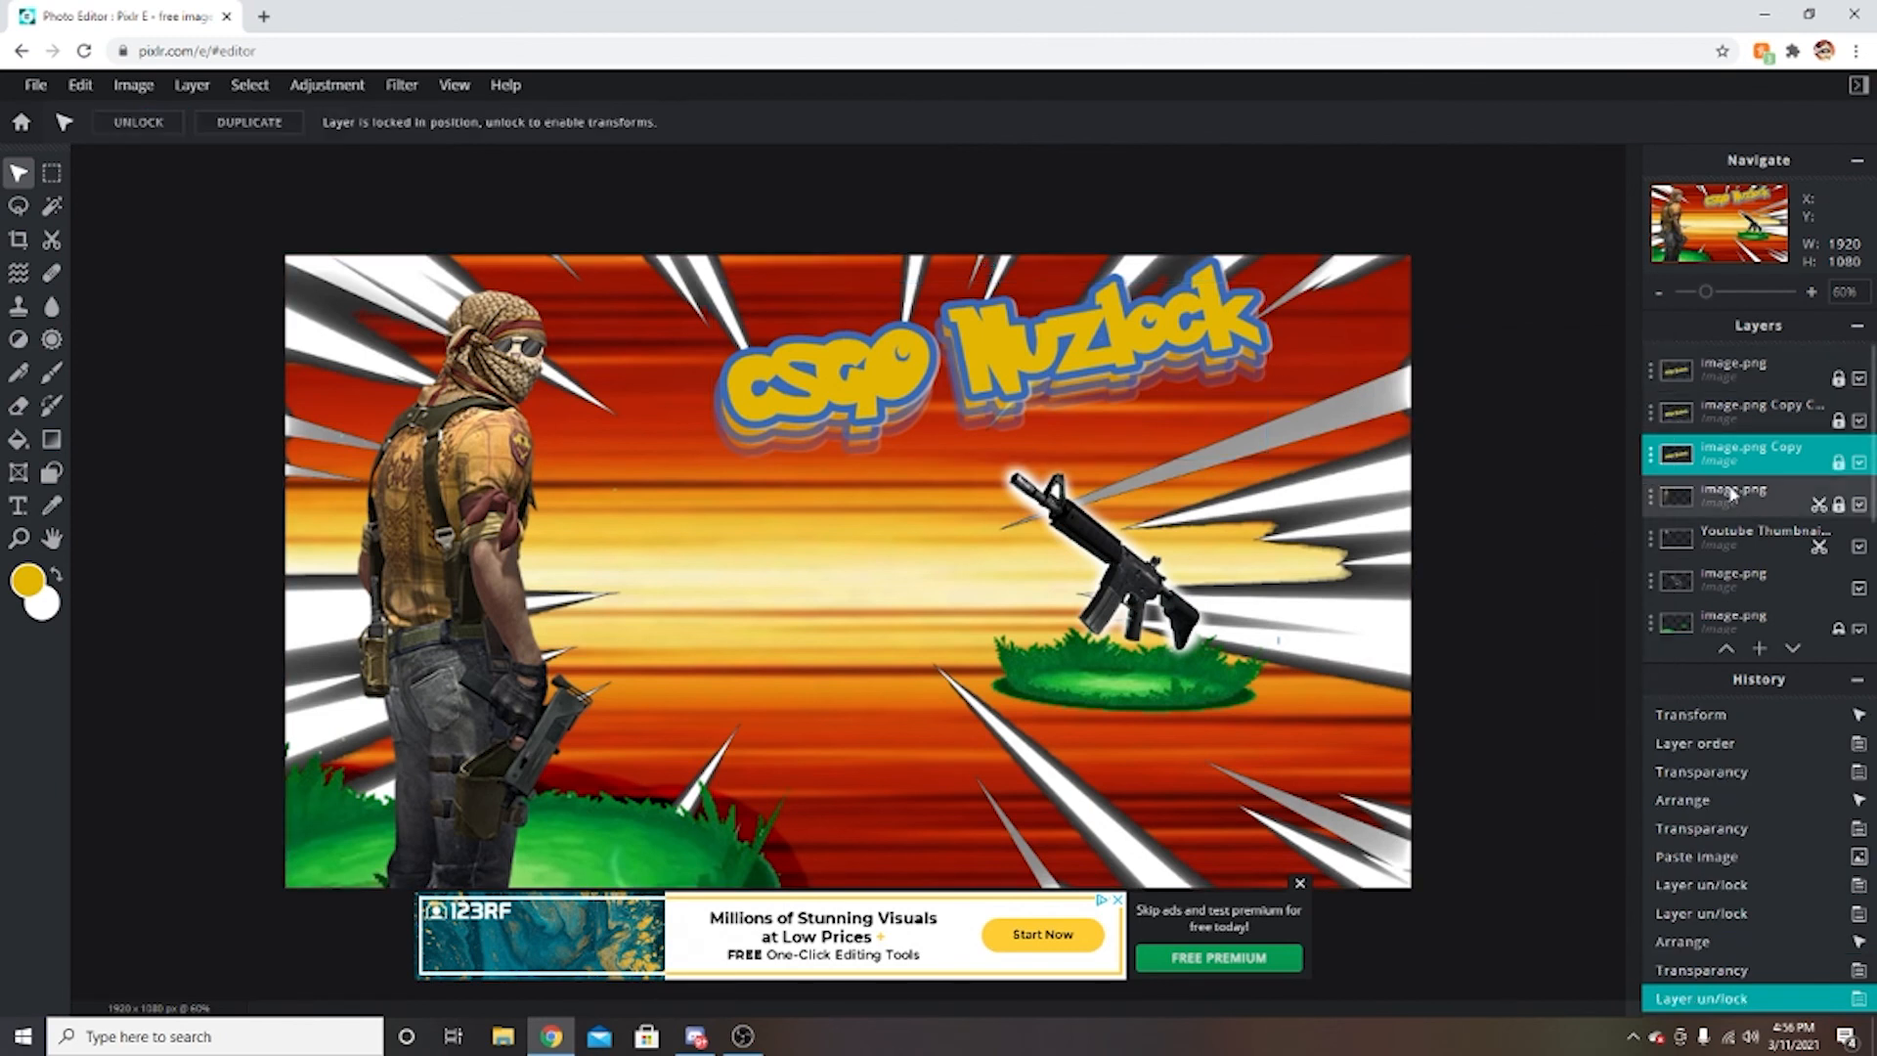
left_click(1721, 469)
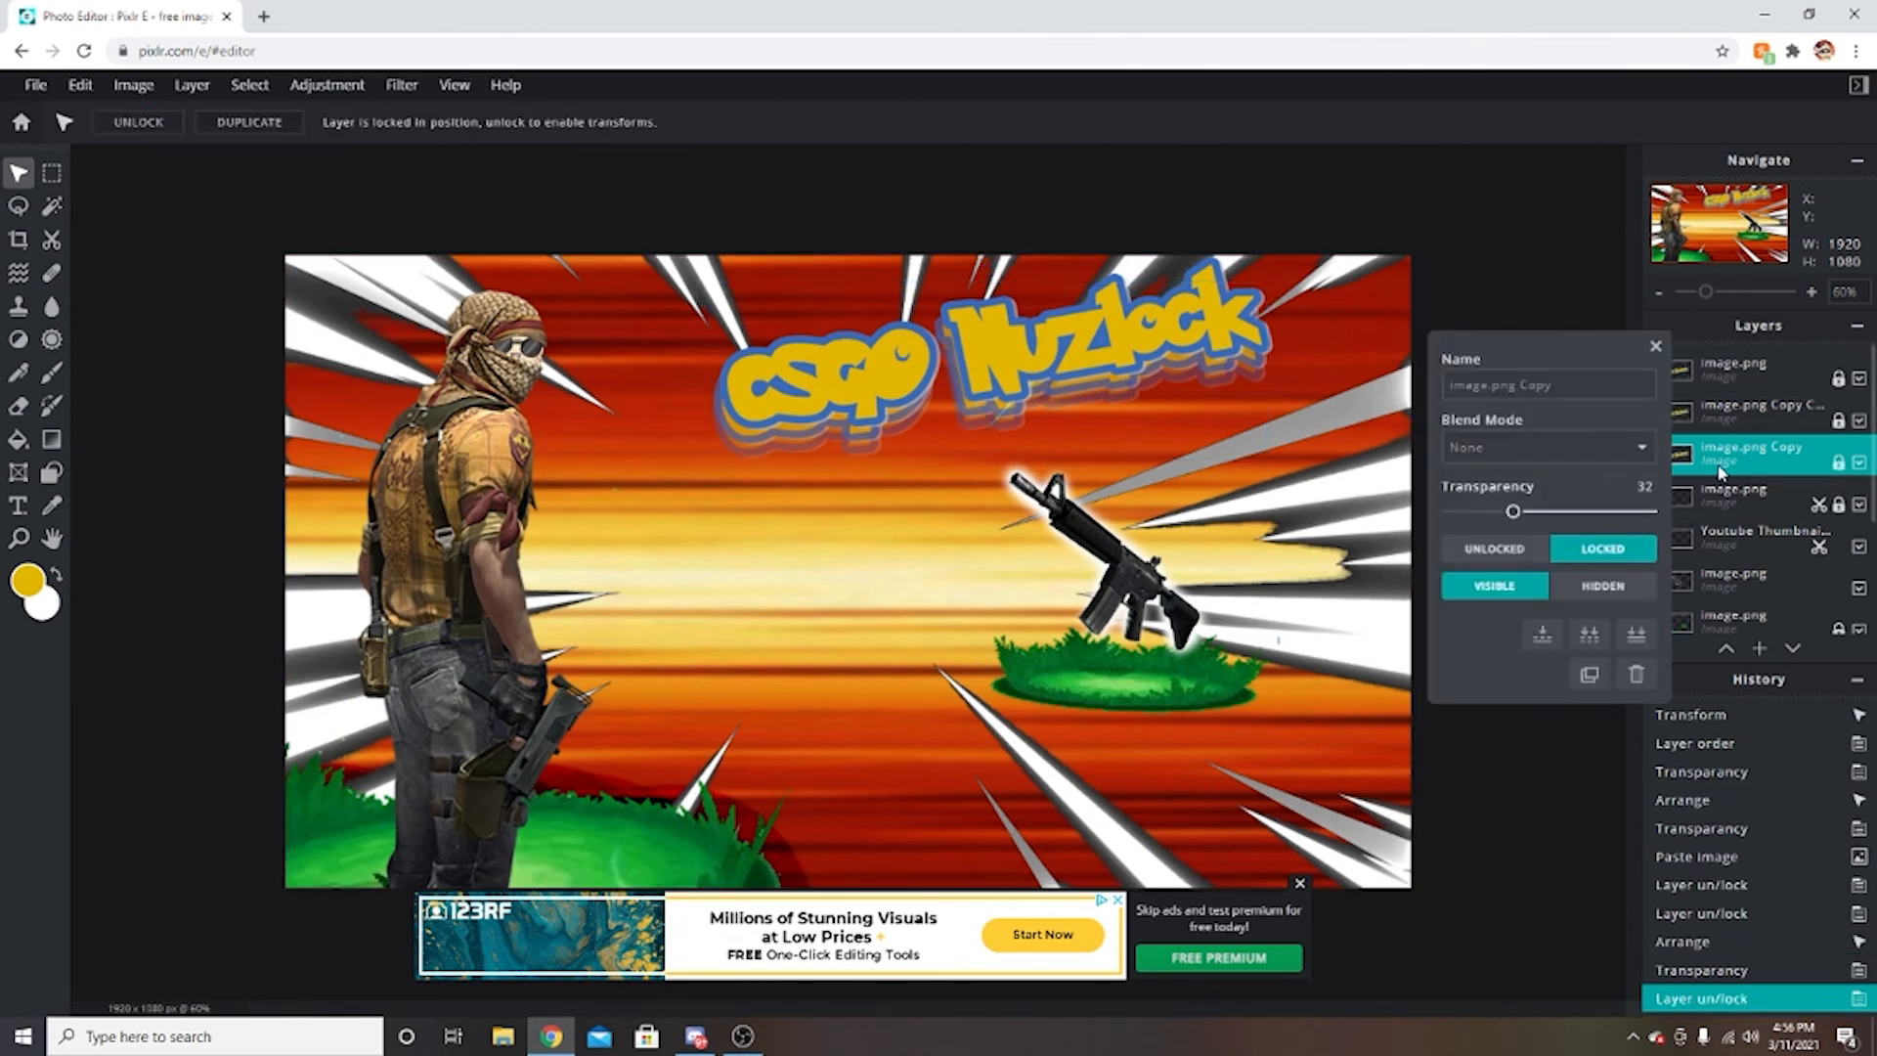
left_click(1506, 548)
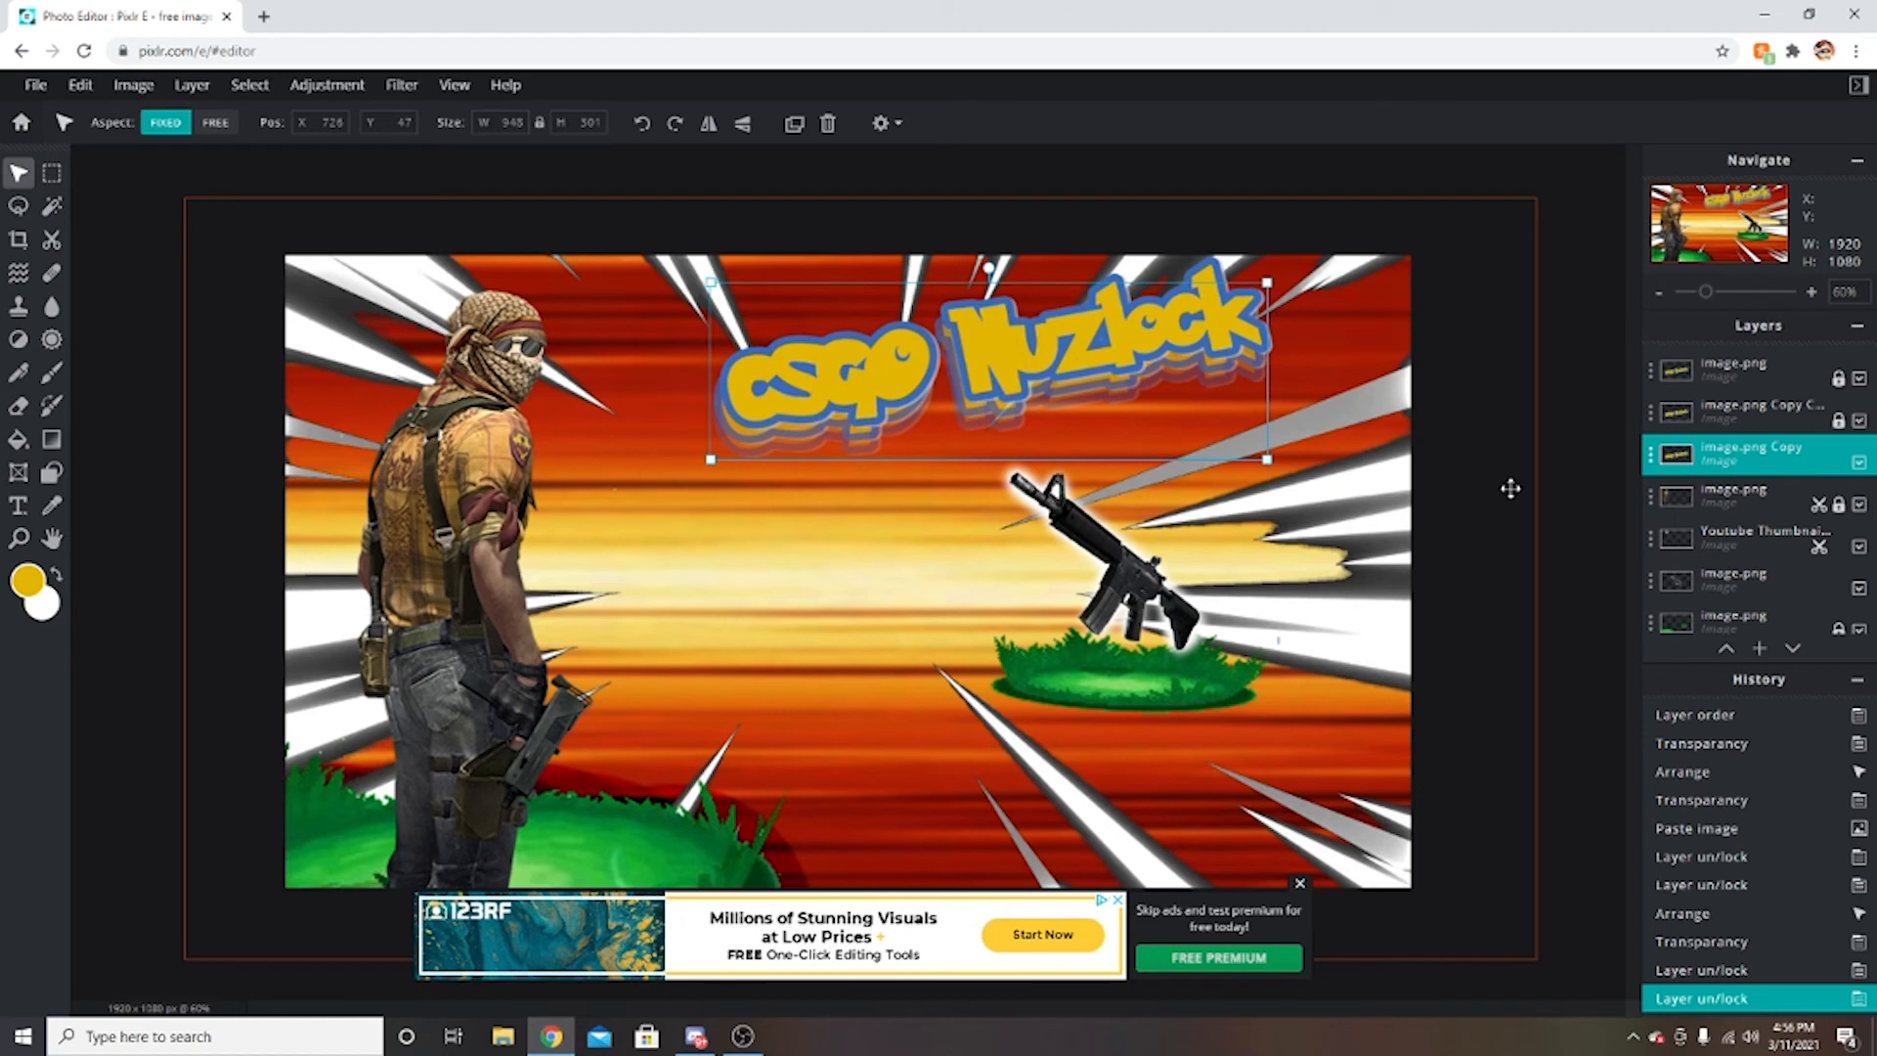
key("ctrl+c")
key("ctrl+v")
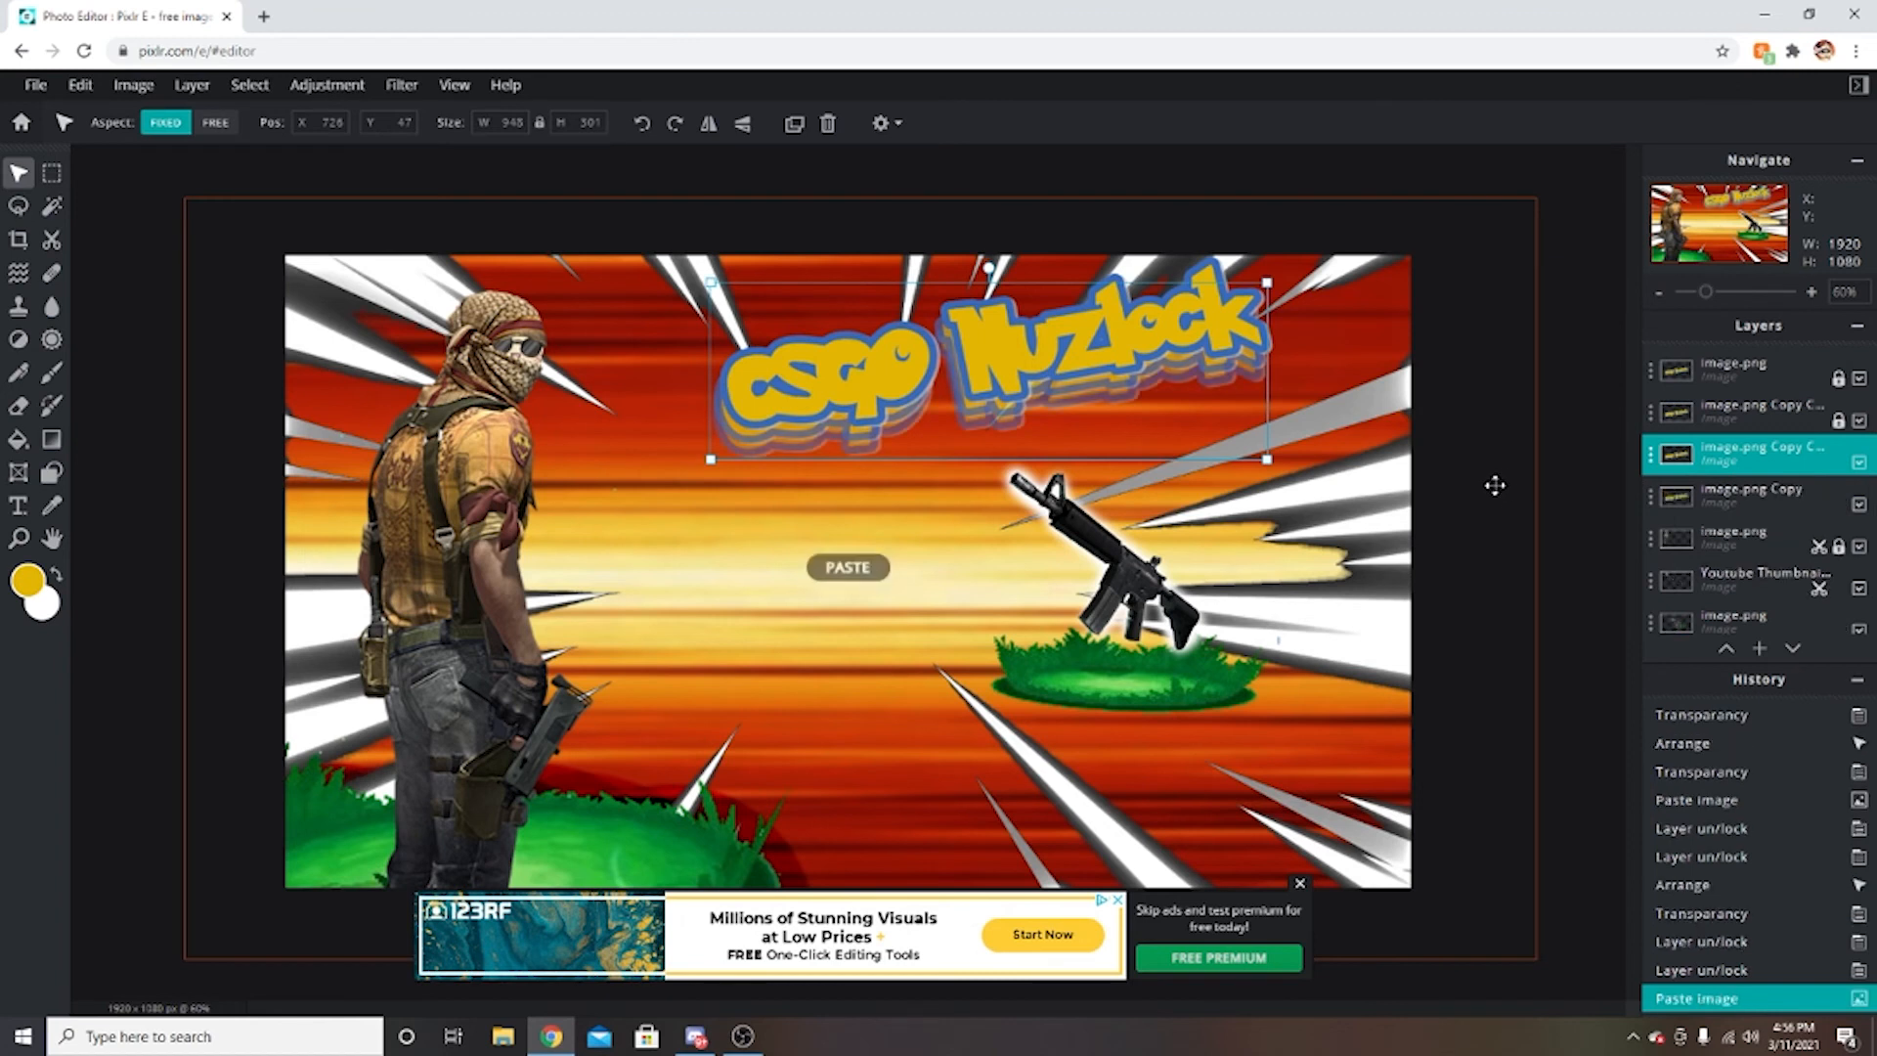
left_click(1748, 459)
left_click(1612, 549)
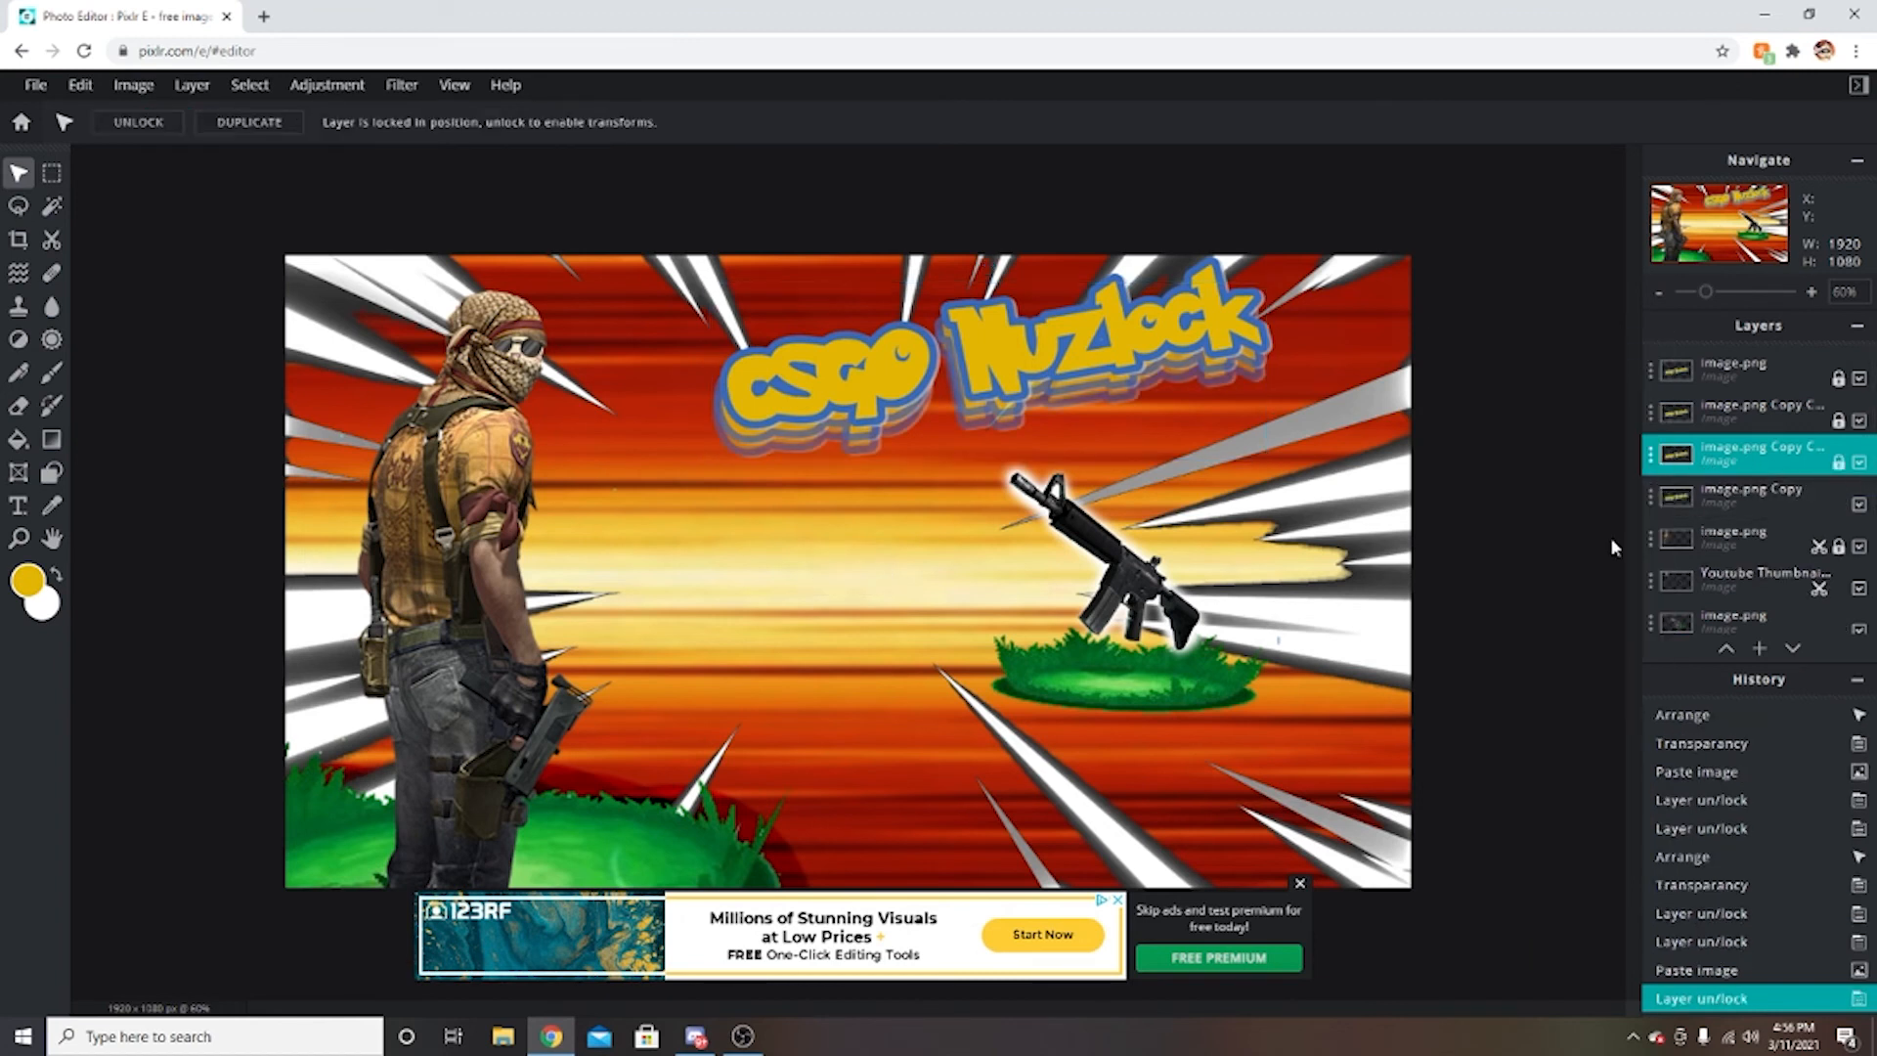
Shift the lowest title copy slightly down to about Y 60 and set its transparency to 0.
left_click(1750, 496)
left_click_drag(1220, 427, 1211, 426)
left_click(1721, 499)
left_click_drag(1513, 513, 1450, 515)
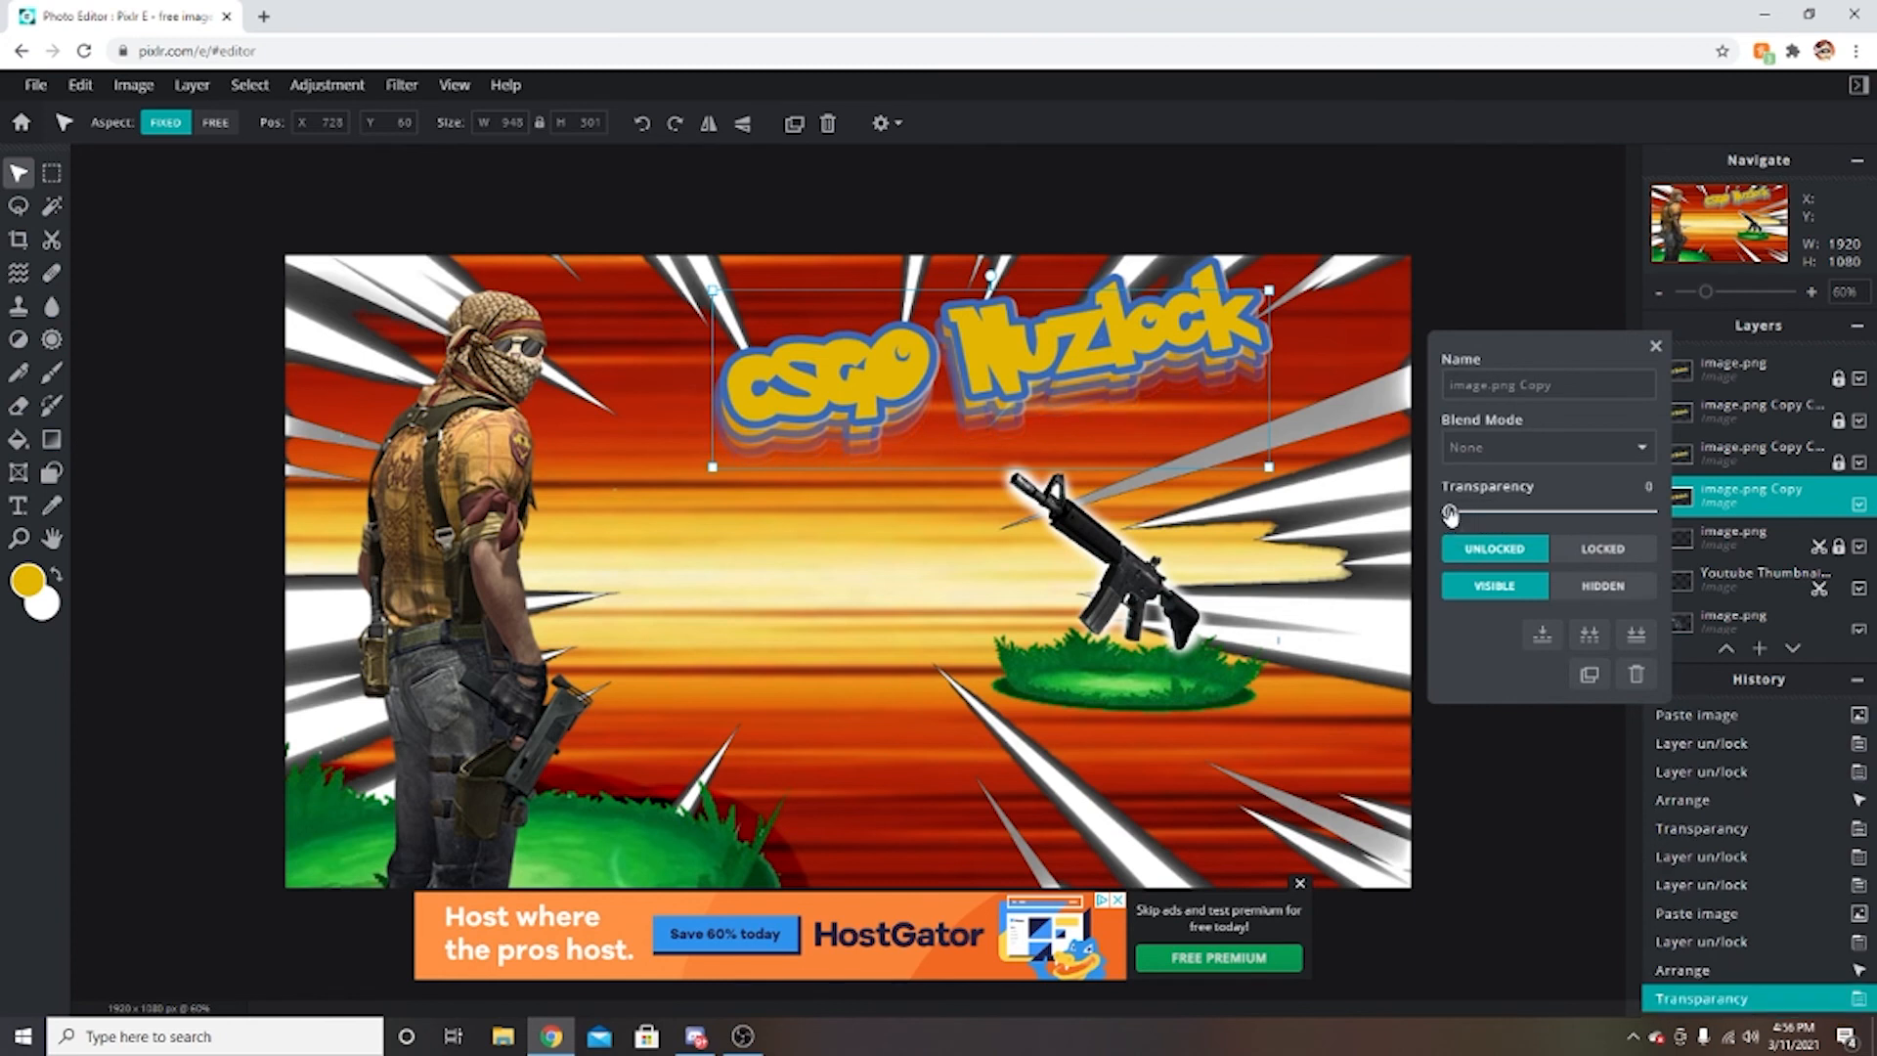
left_click(1656, 347)
Merge the original title layer with the three title copies beneath it into a single layer.
left_click(1740, 368)
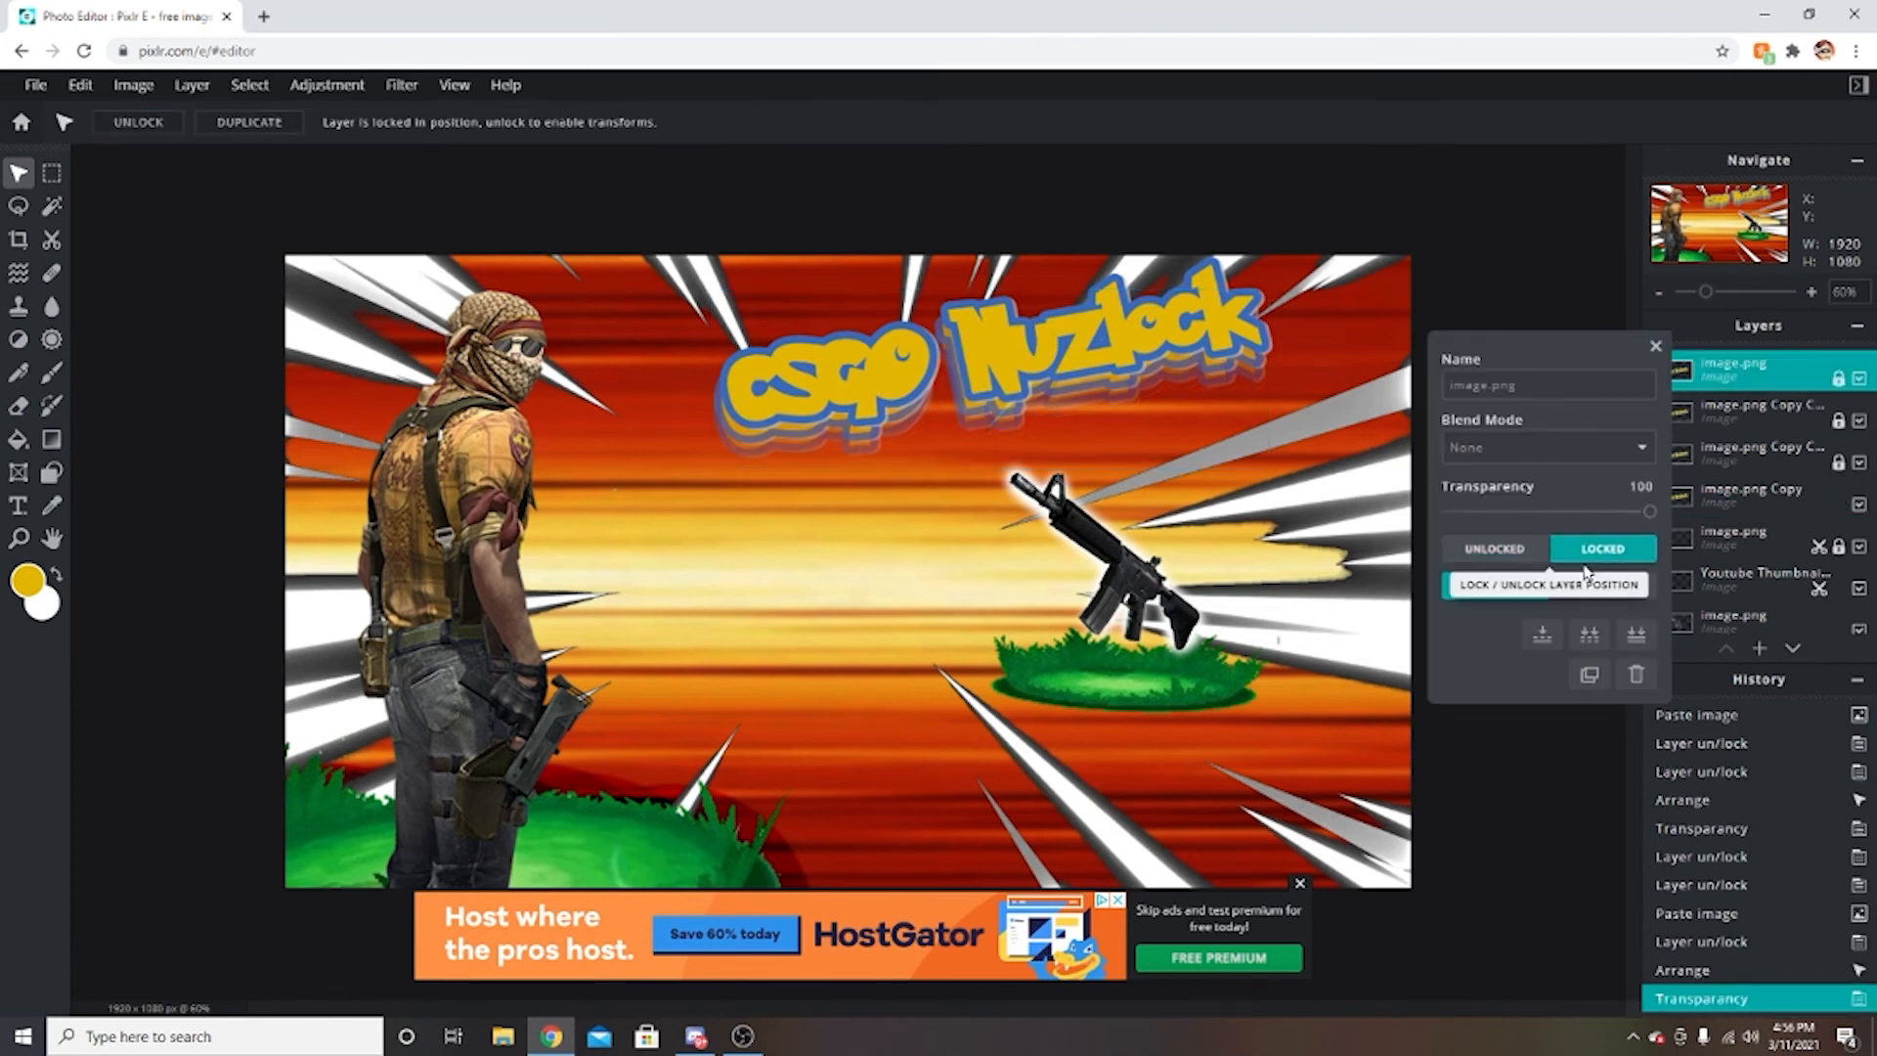
left_click(1588, 637)
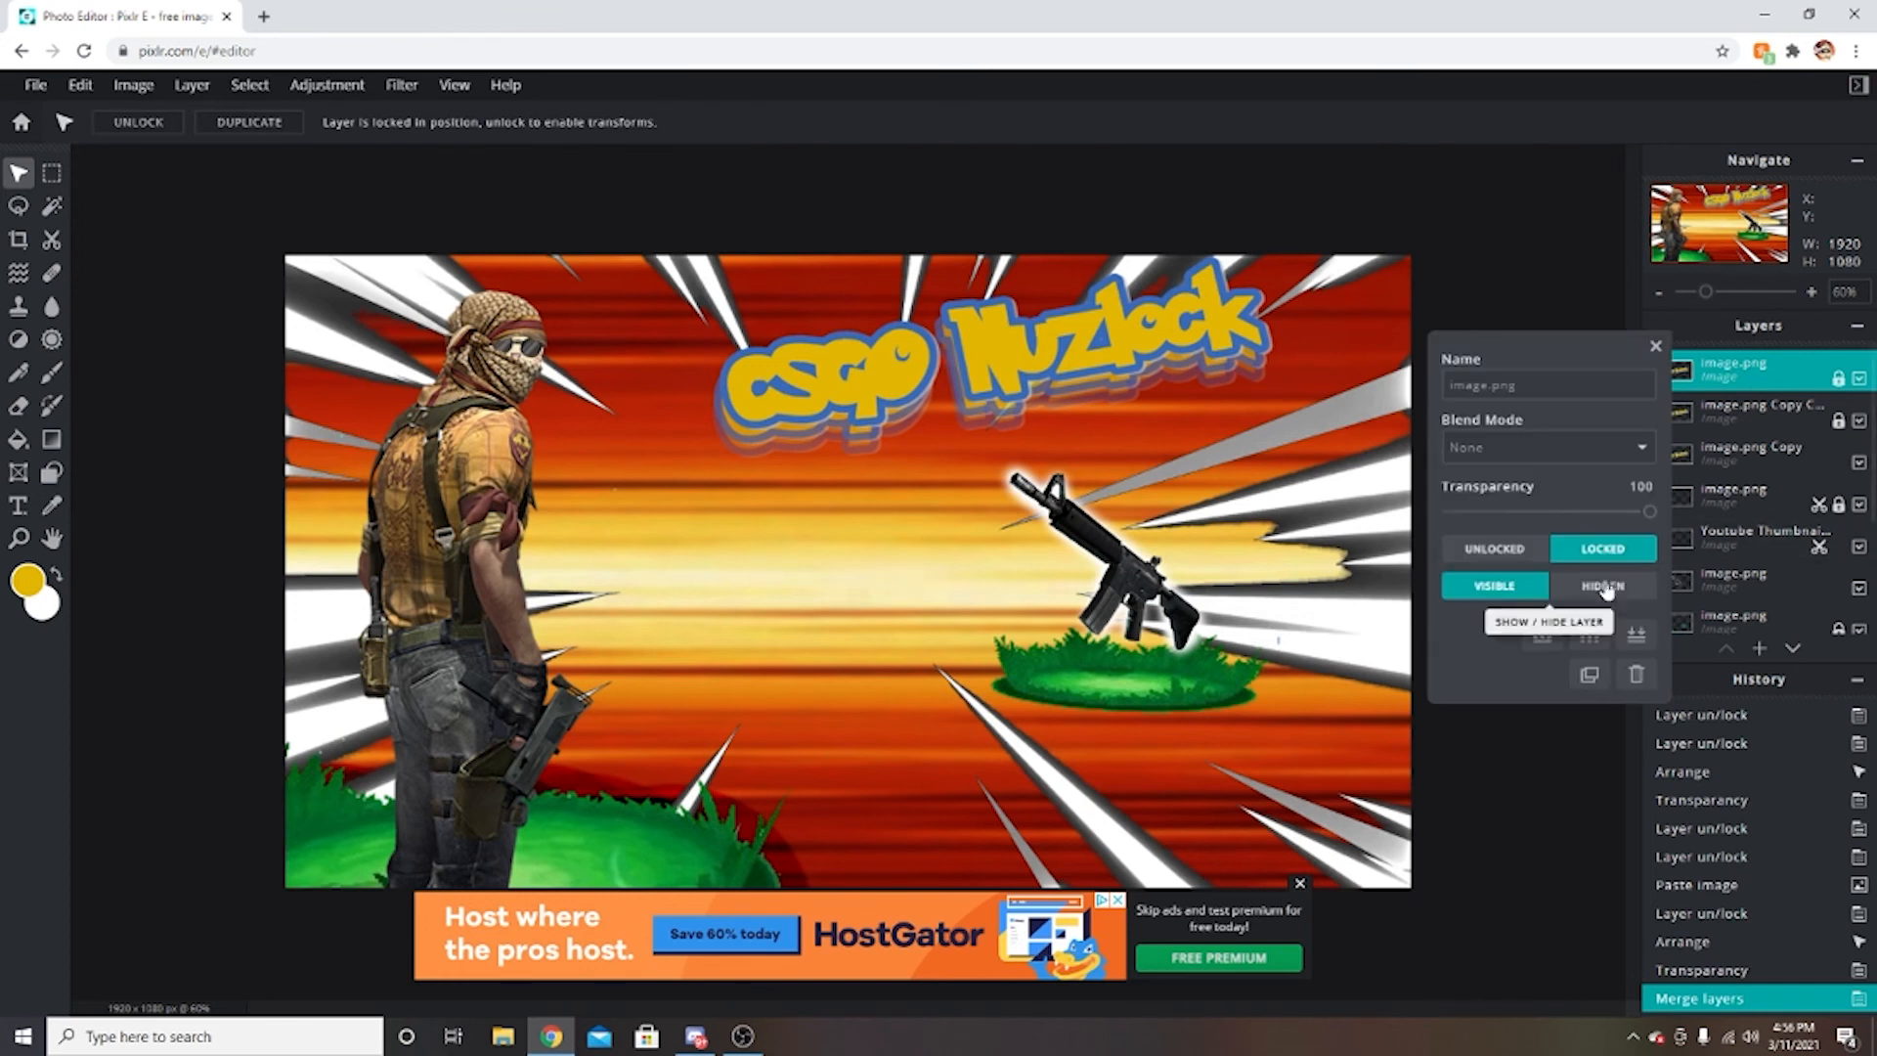
left_click(1541, 637)
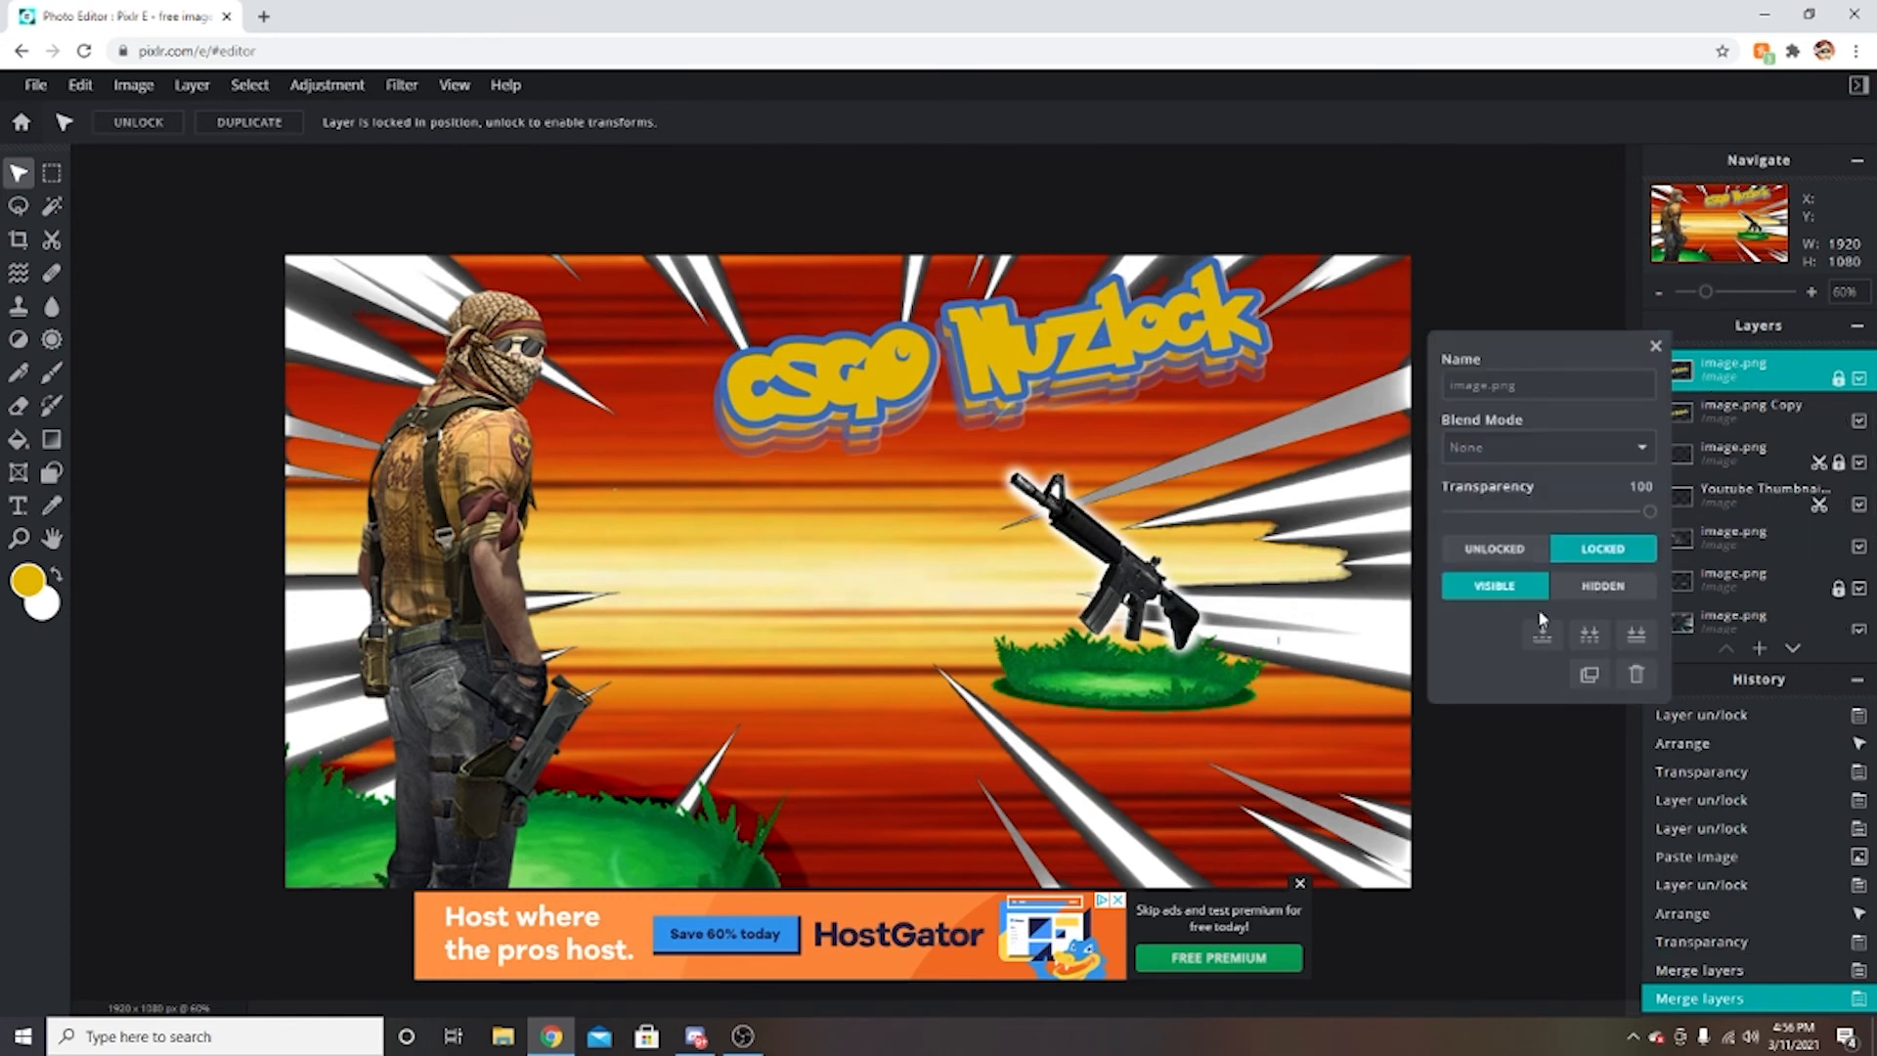
left_click(1542, 637)
Enlarge the merged title to about 1002 × 377, rotate it clockwise to slope downward, and place it above the rifle.
mouse_move(1013, 356)
left_mouse_down()
mouse_move(958, 359)
mouse_move(991, 342)
left_mouse_up()
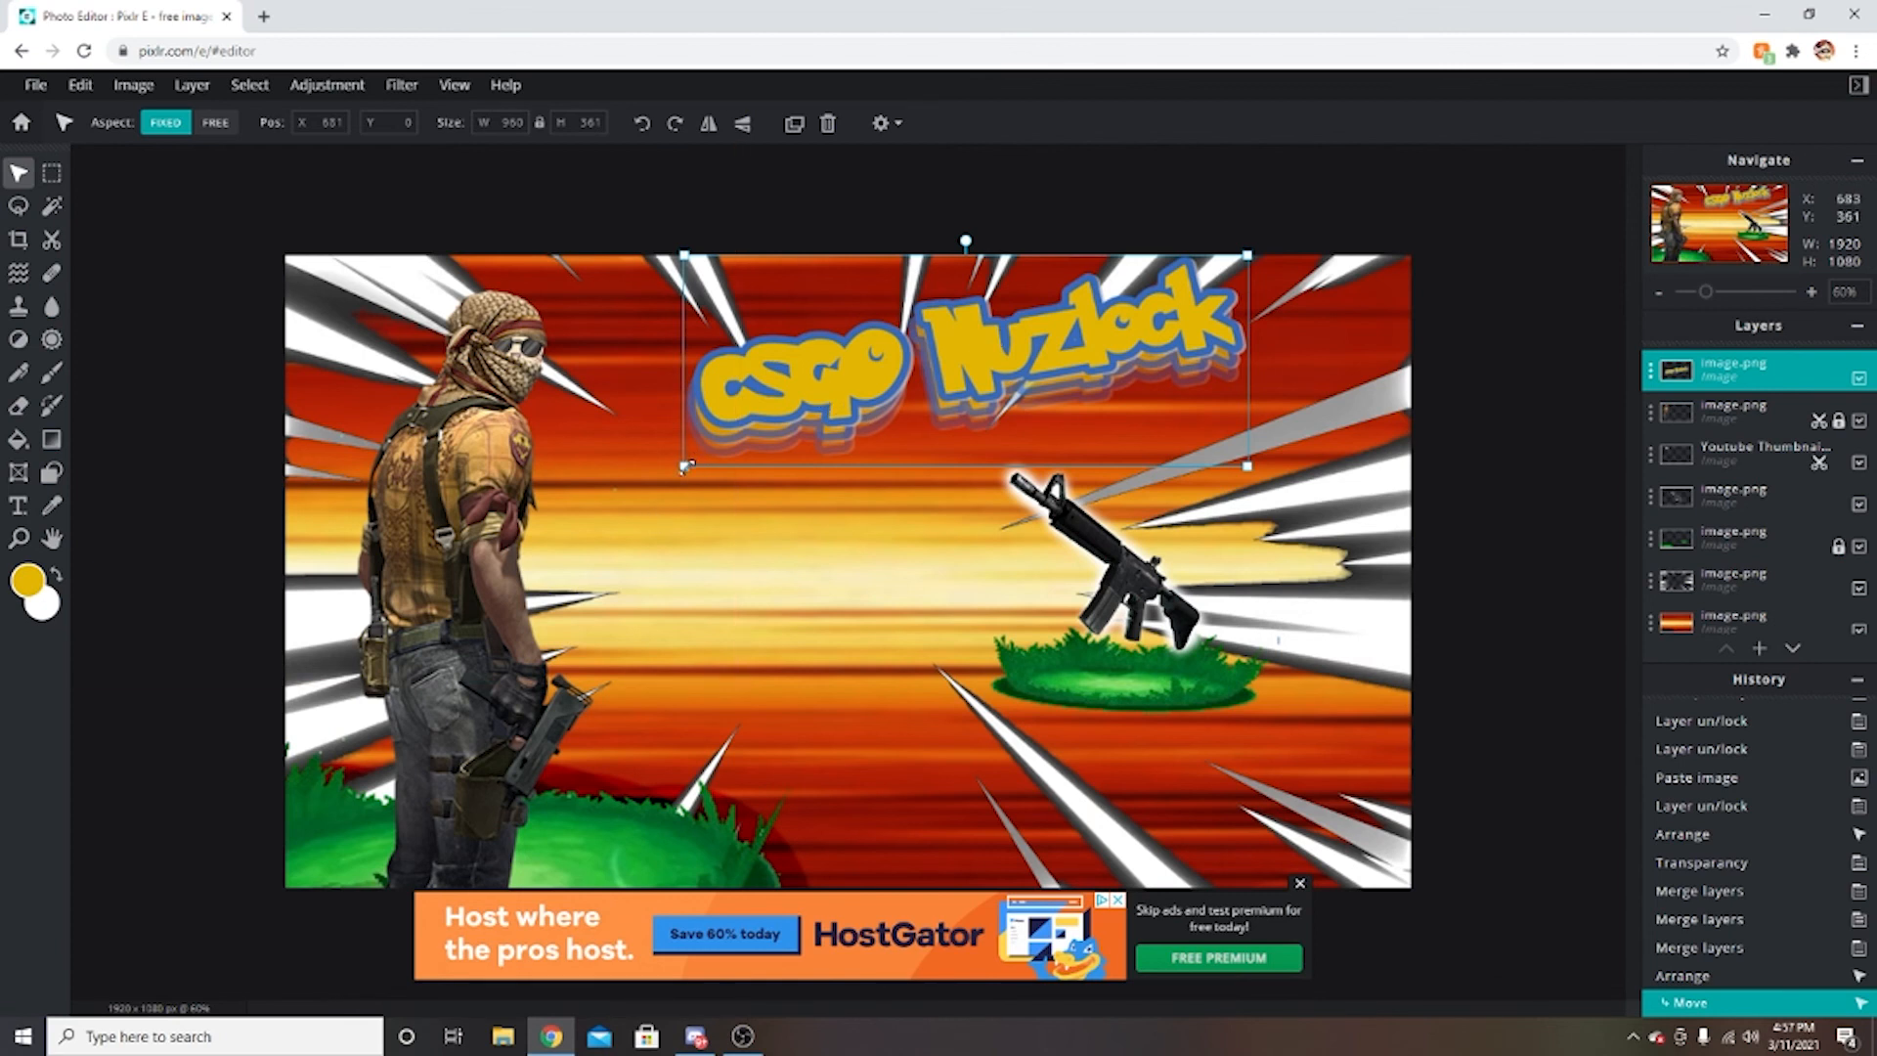
left_click_drag(685, 466, 659, 702)
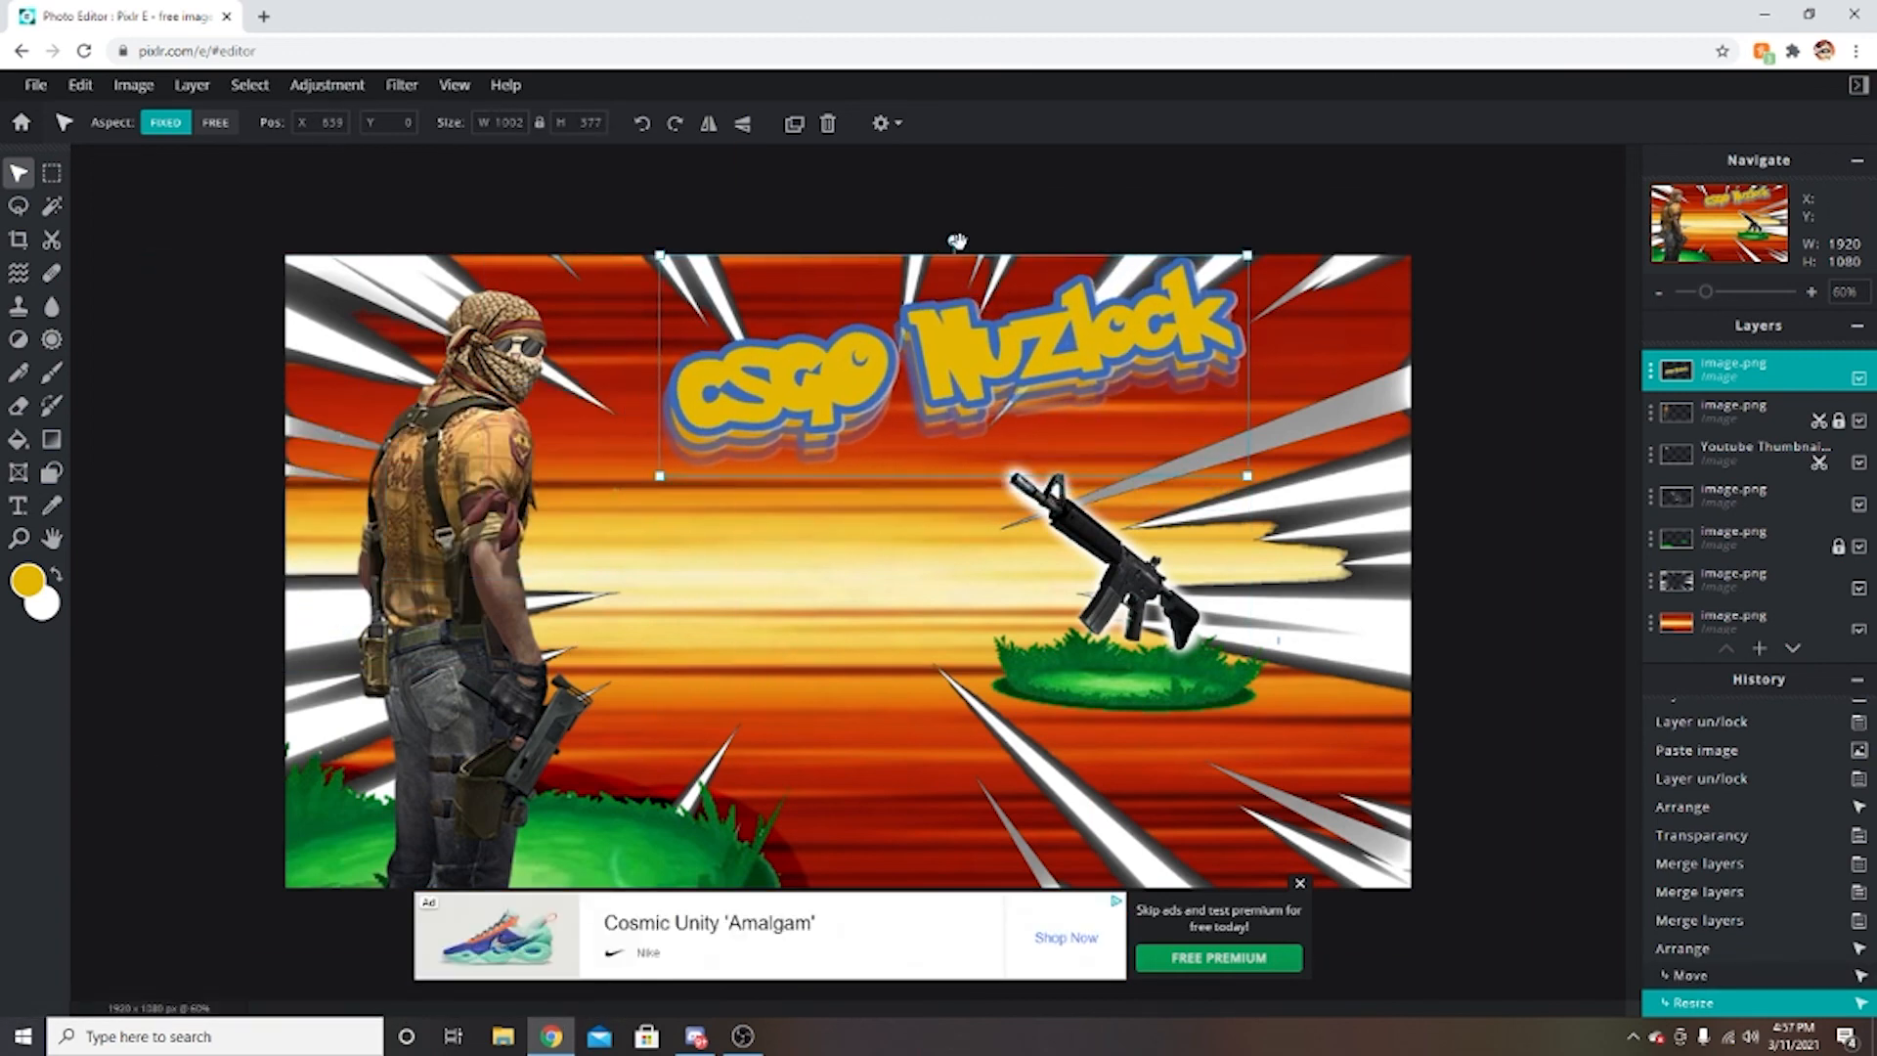
left_click_drag(952, 238, 993, 245)
left_click_drag(979, 382, 1097, 387)
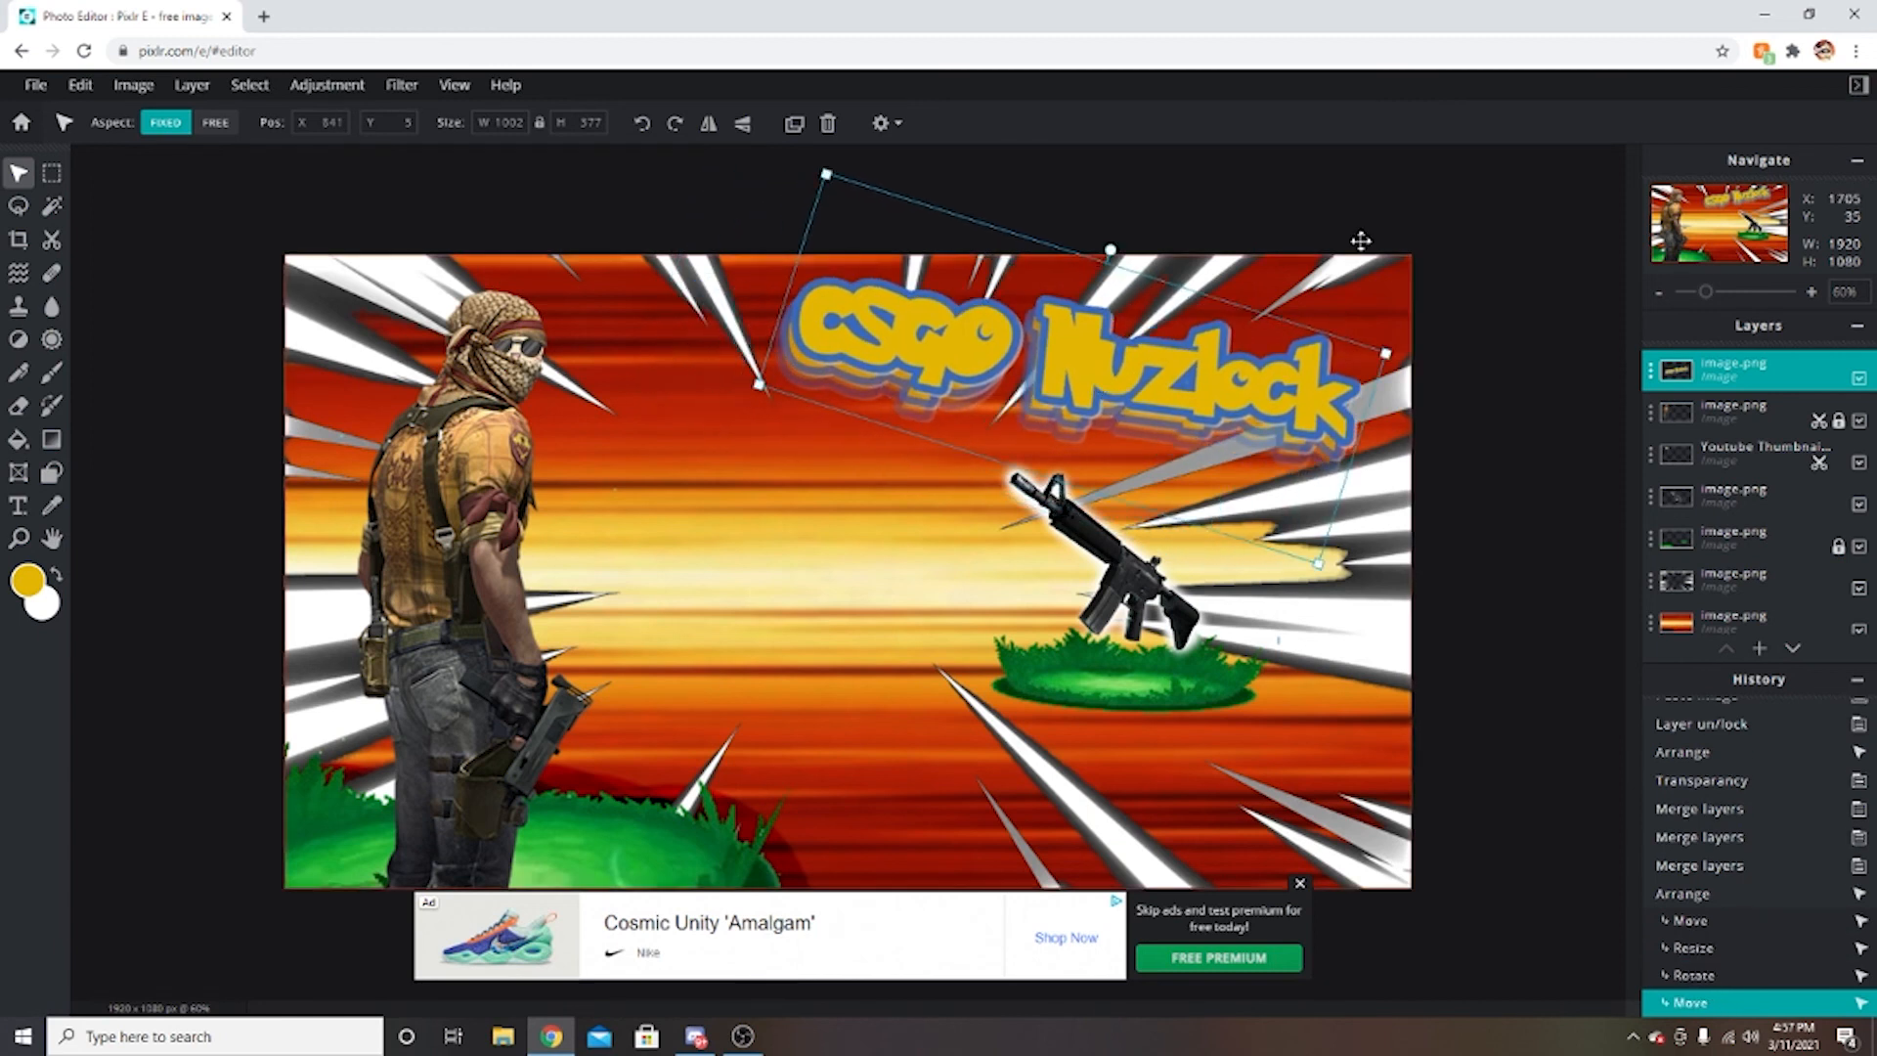
left_click(1517, 179)
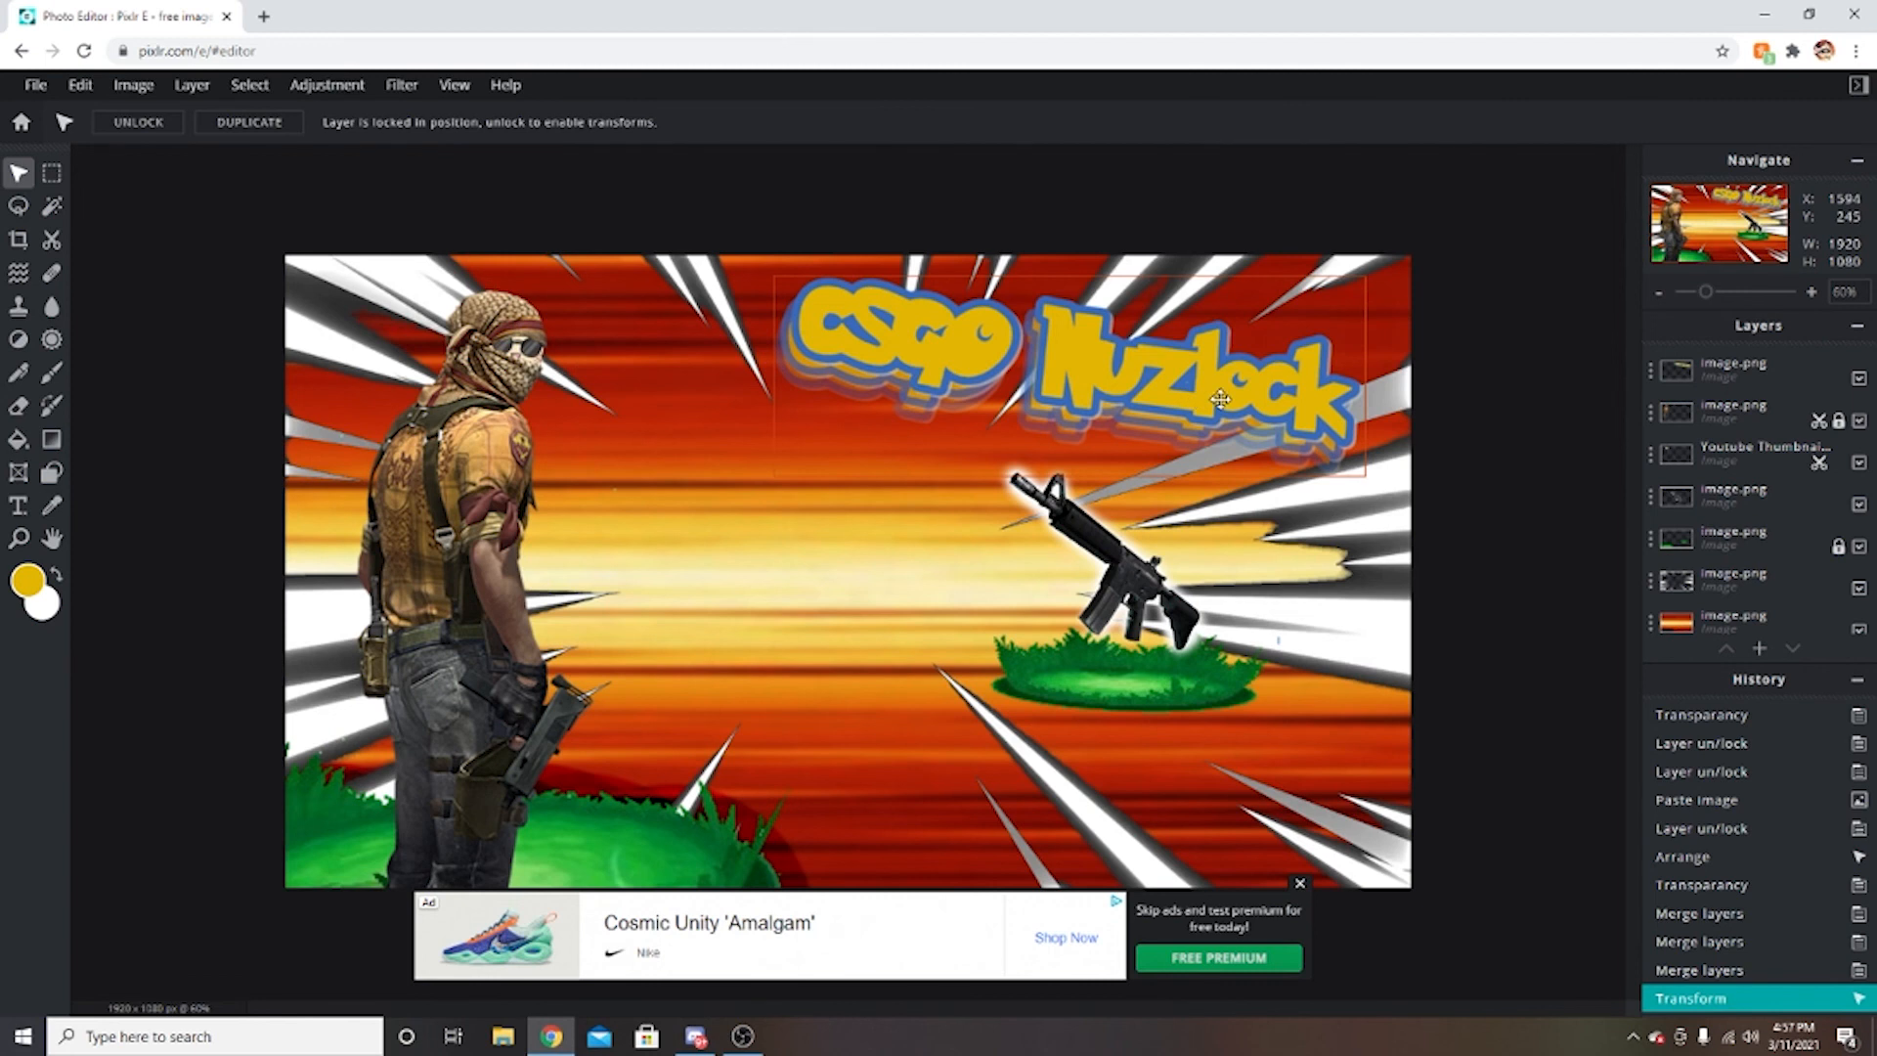
left_click(1300, 885)
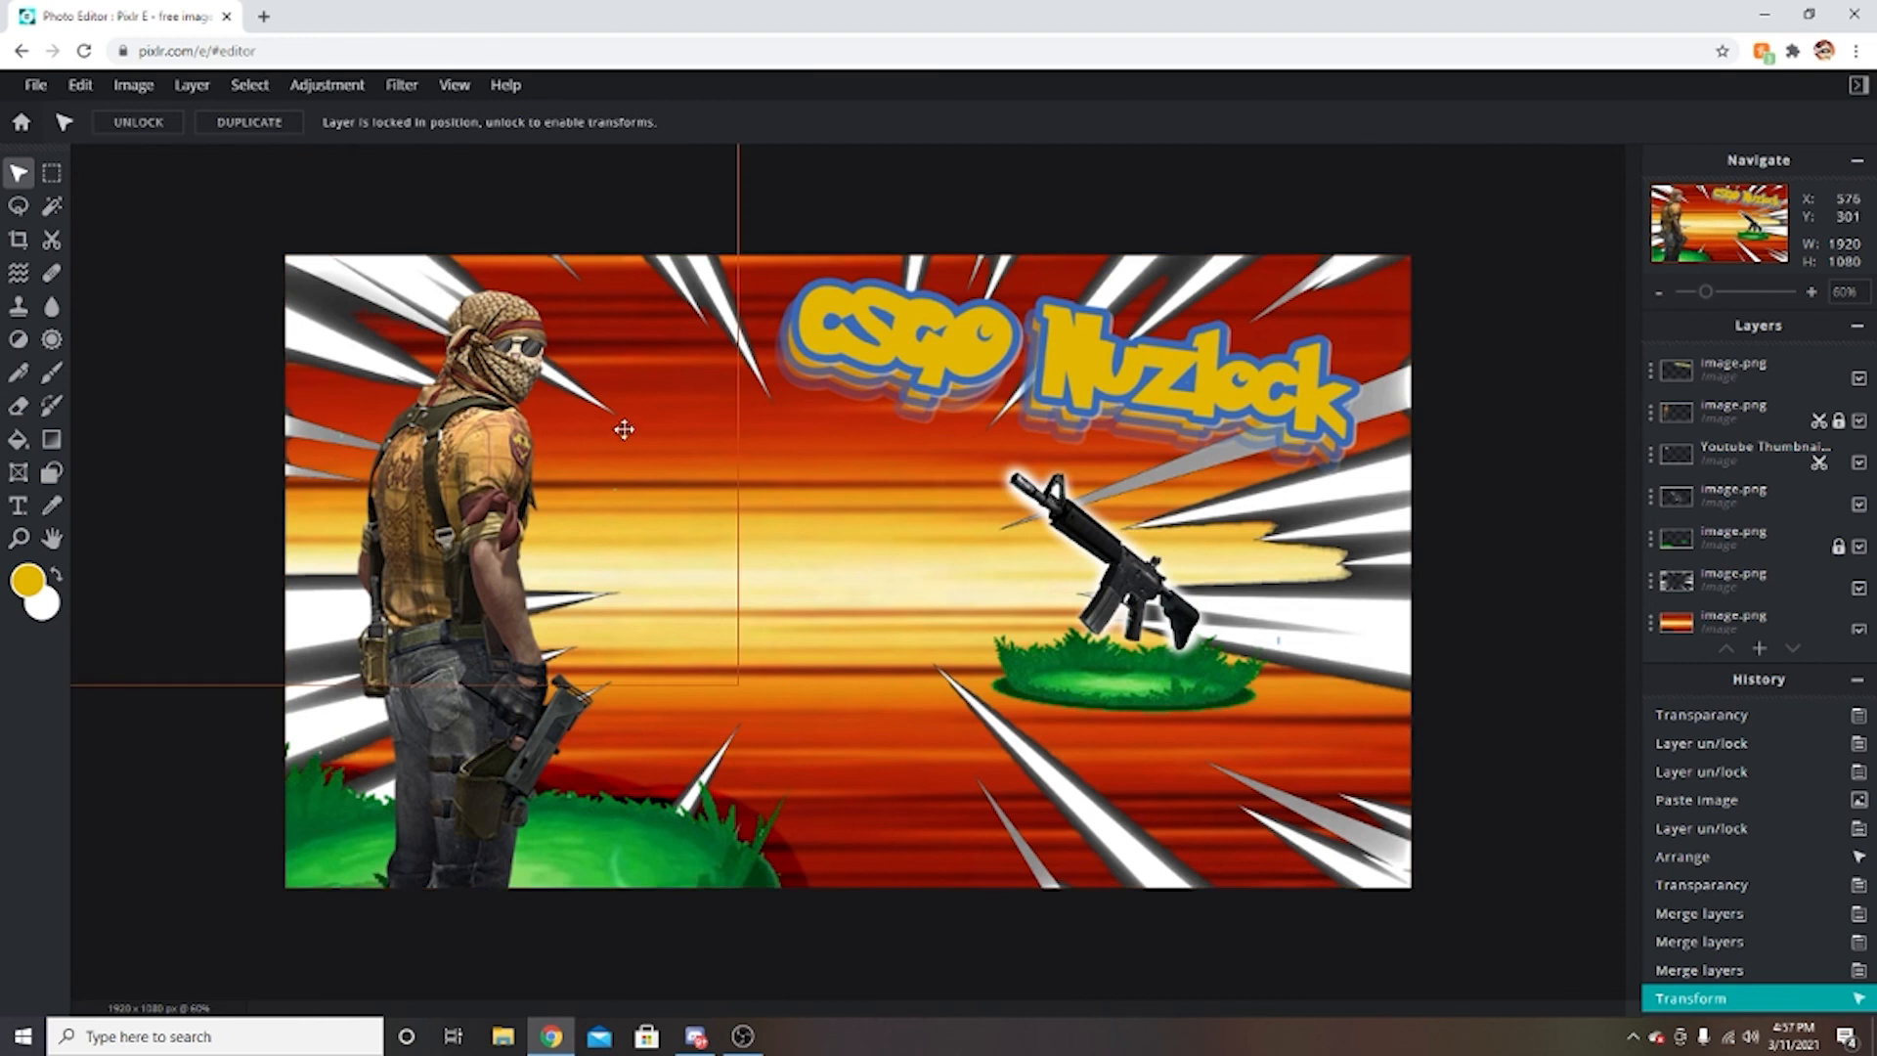